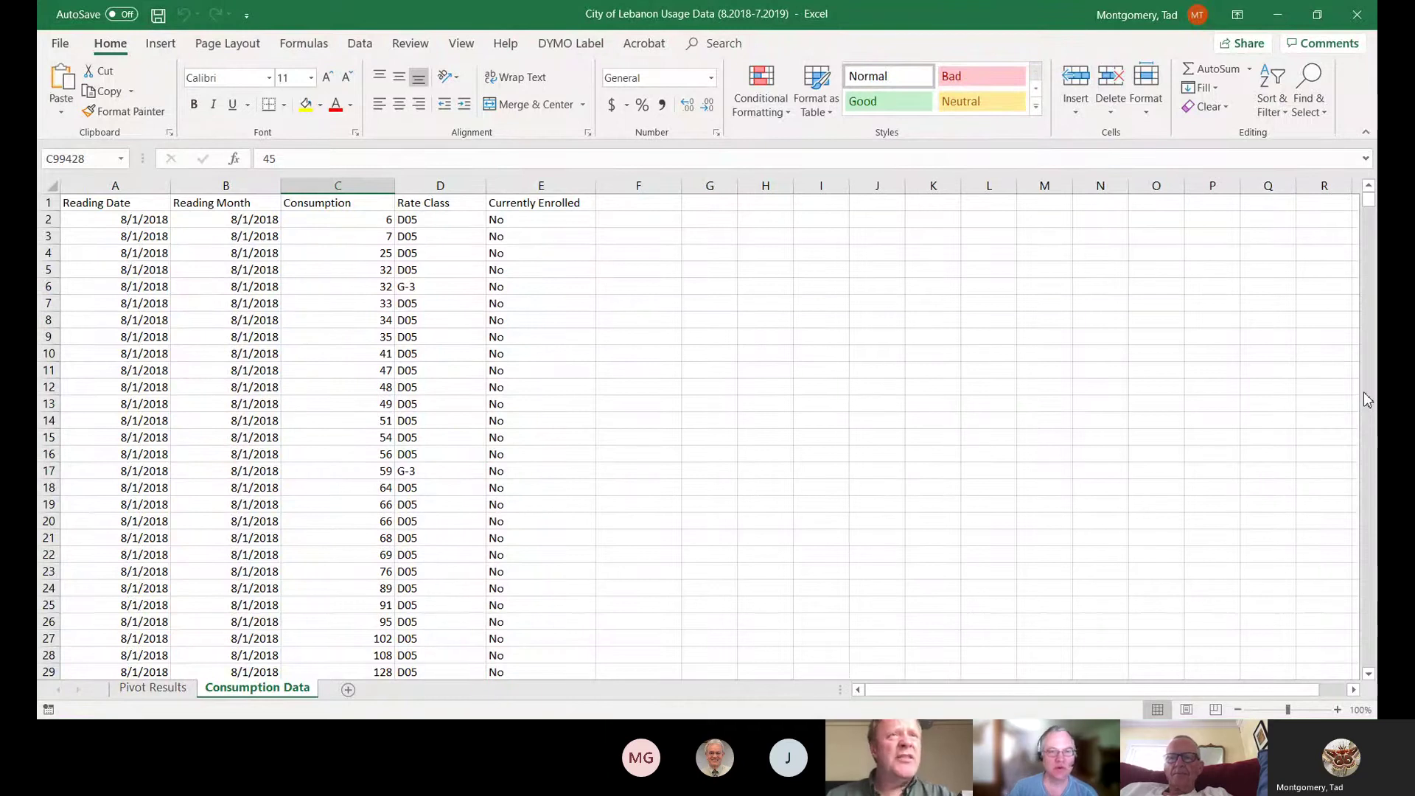
click(1364, 392)
click(1364, 392)
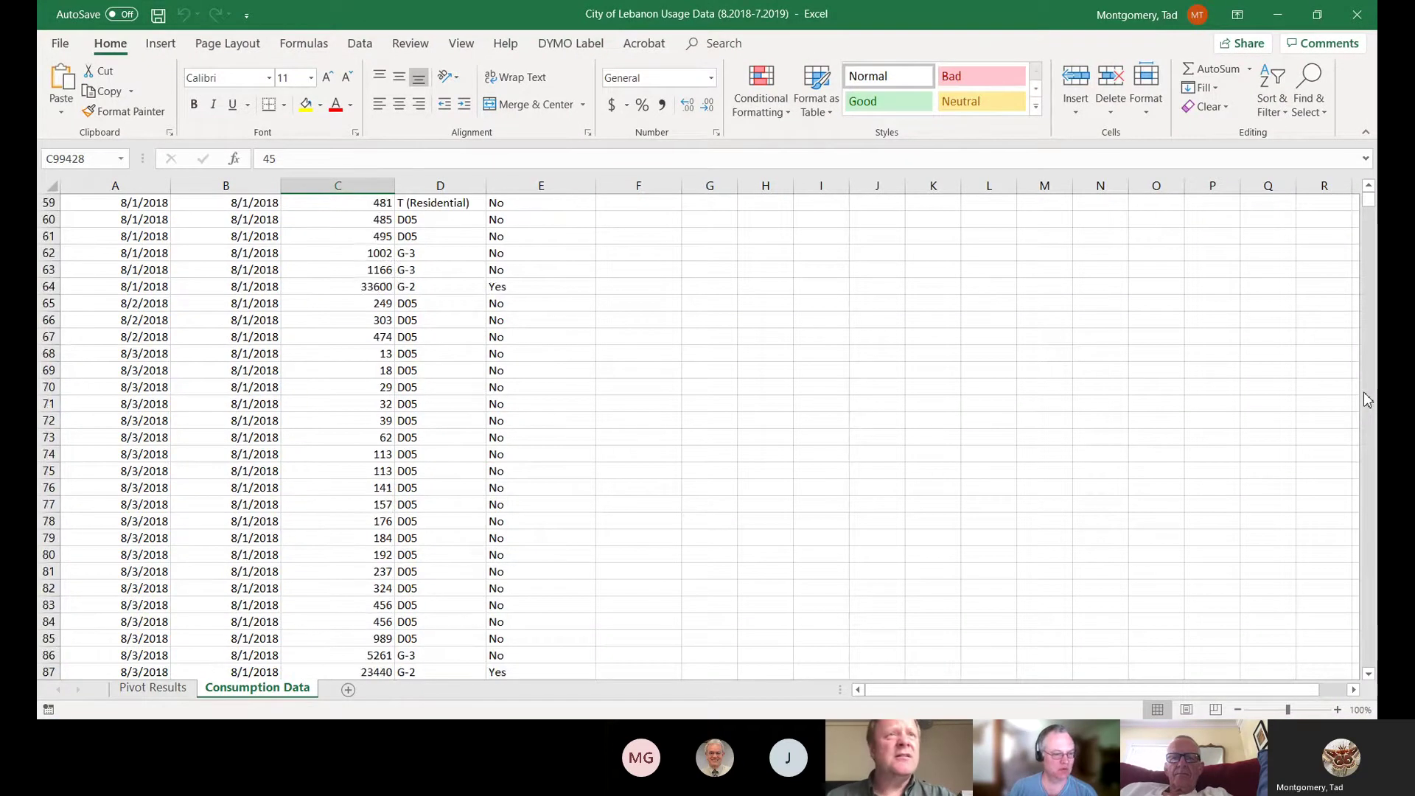
click(1363, 401)
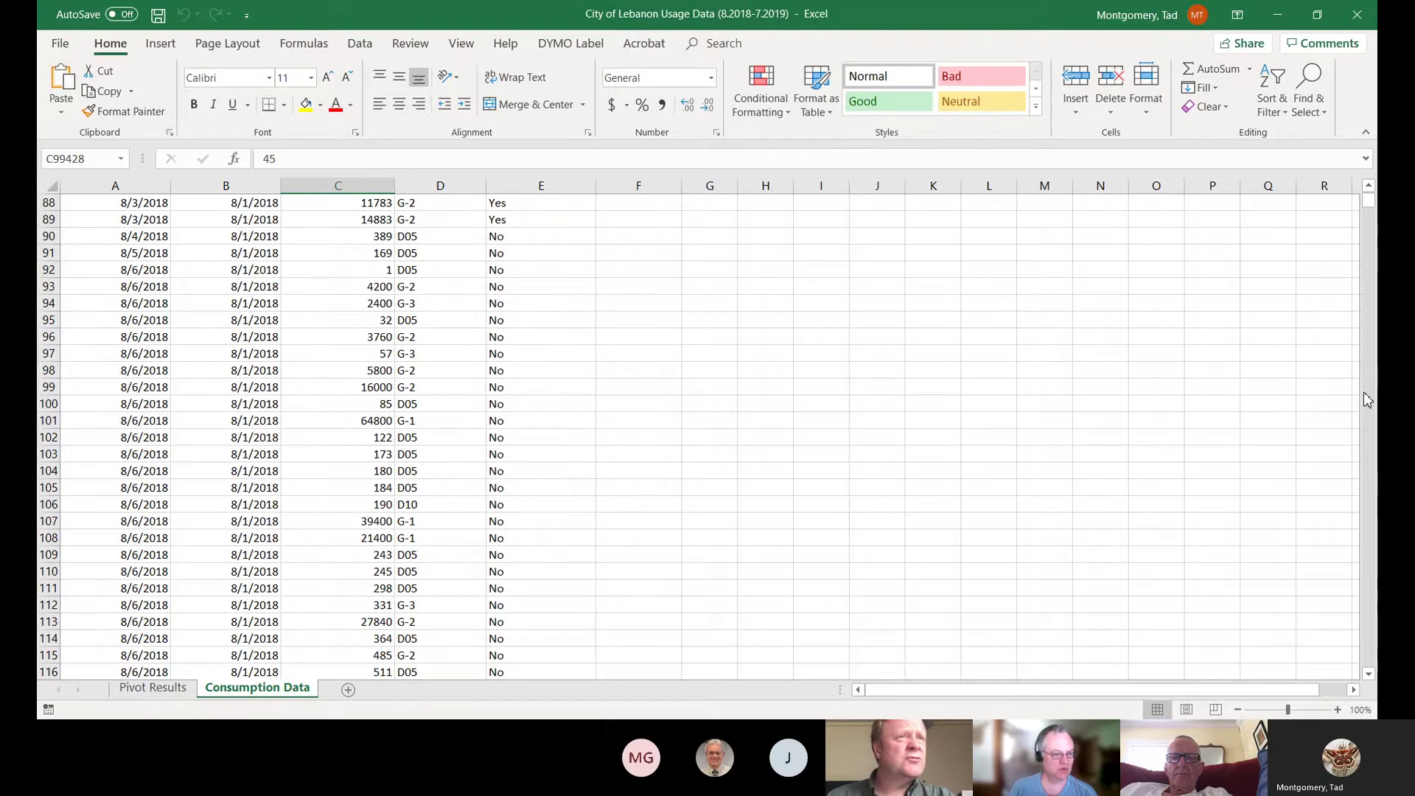
click(1364, 392)
click(1363, 392)
click(1364, 392)
click(1364, 392)
drag(1364, 392, 1363, 392)
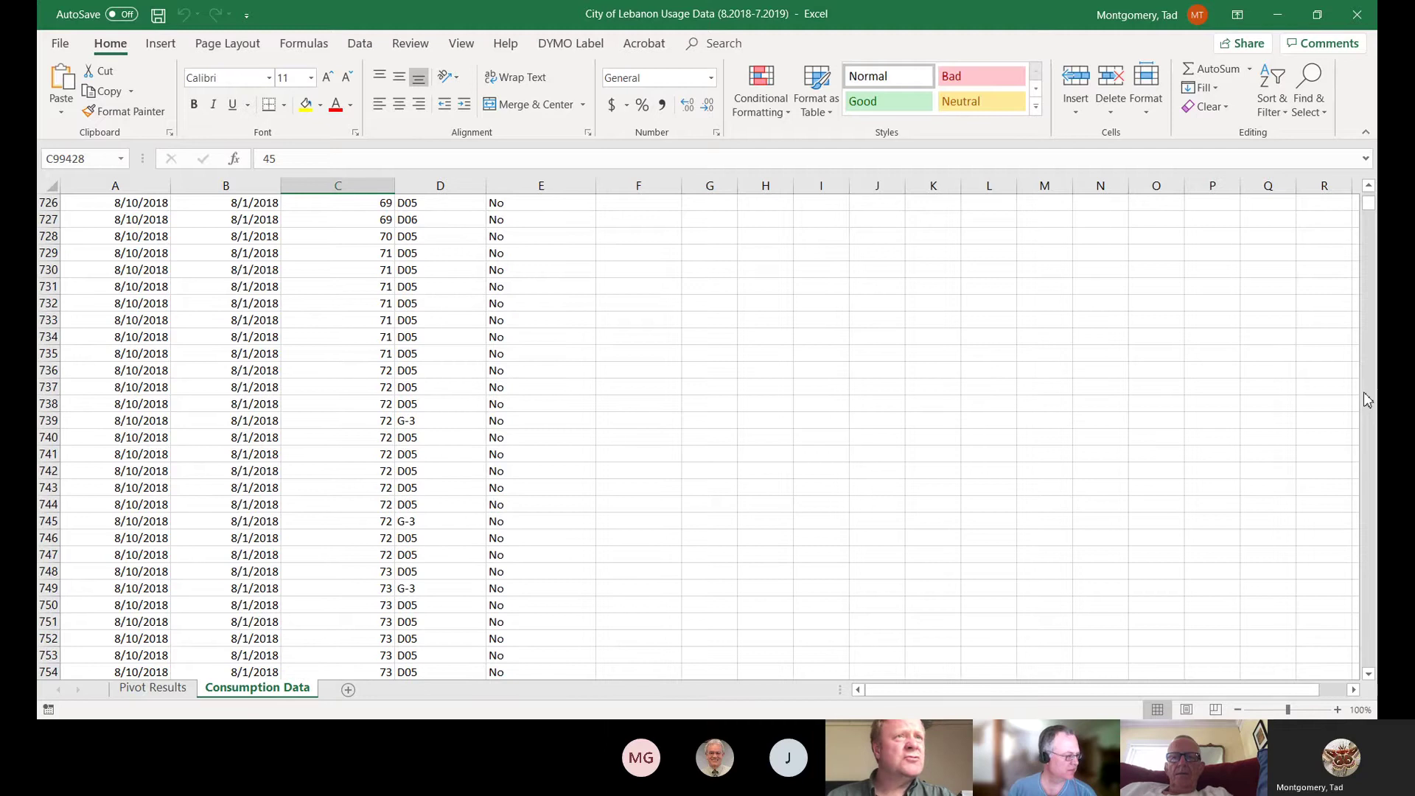
click(1364, 392)
click(1364, 393)
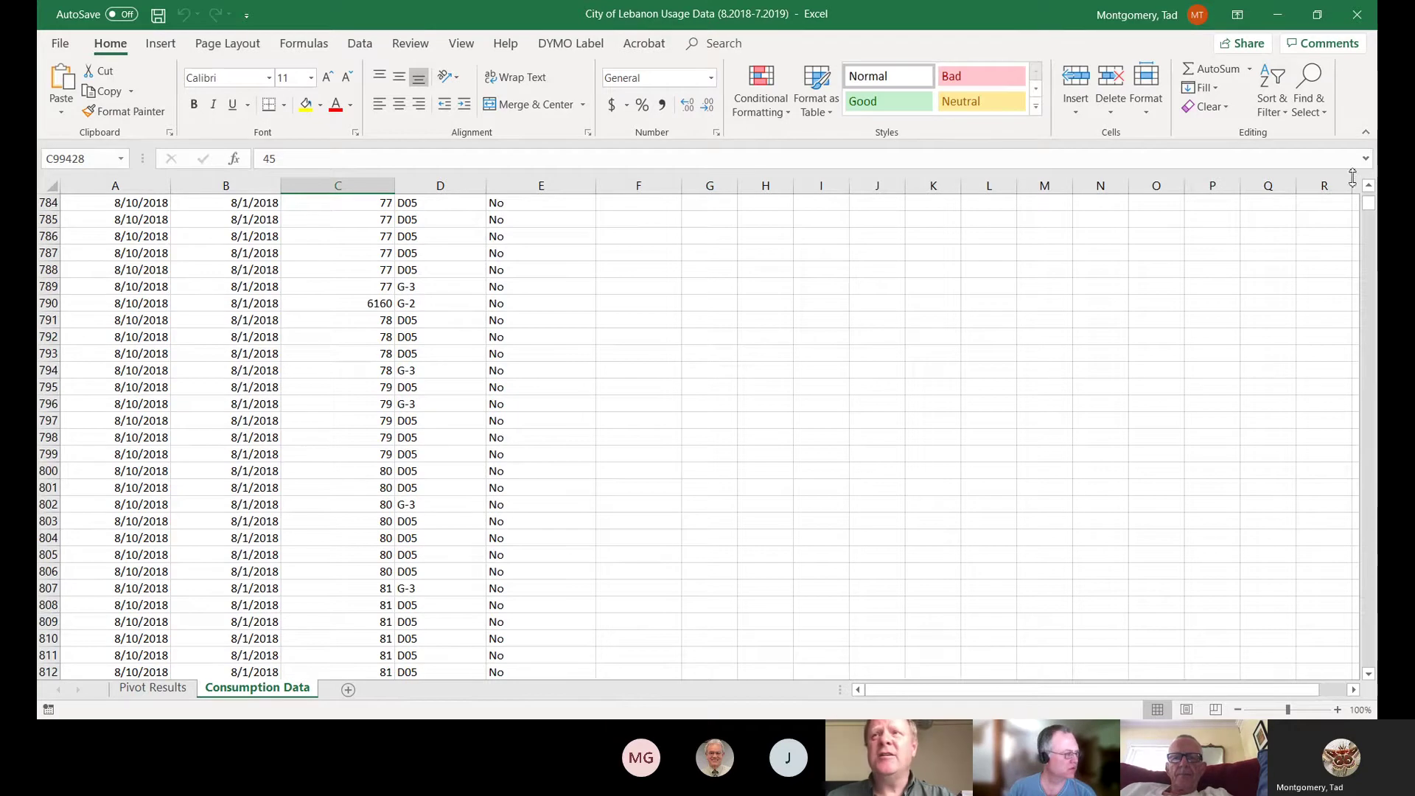
drag(1371, 211, 1370, 200)
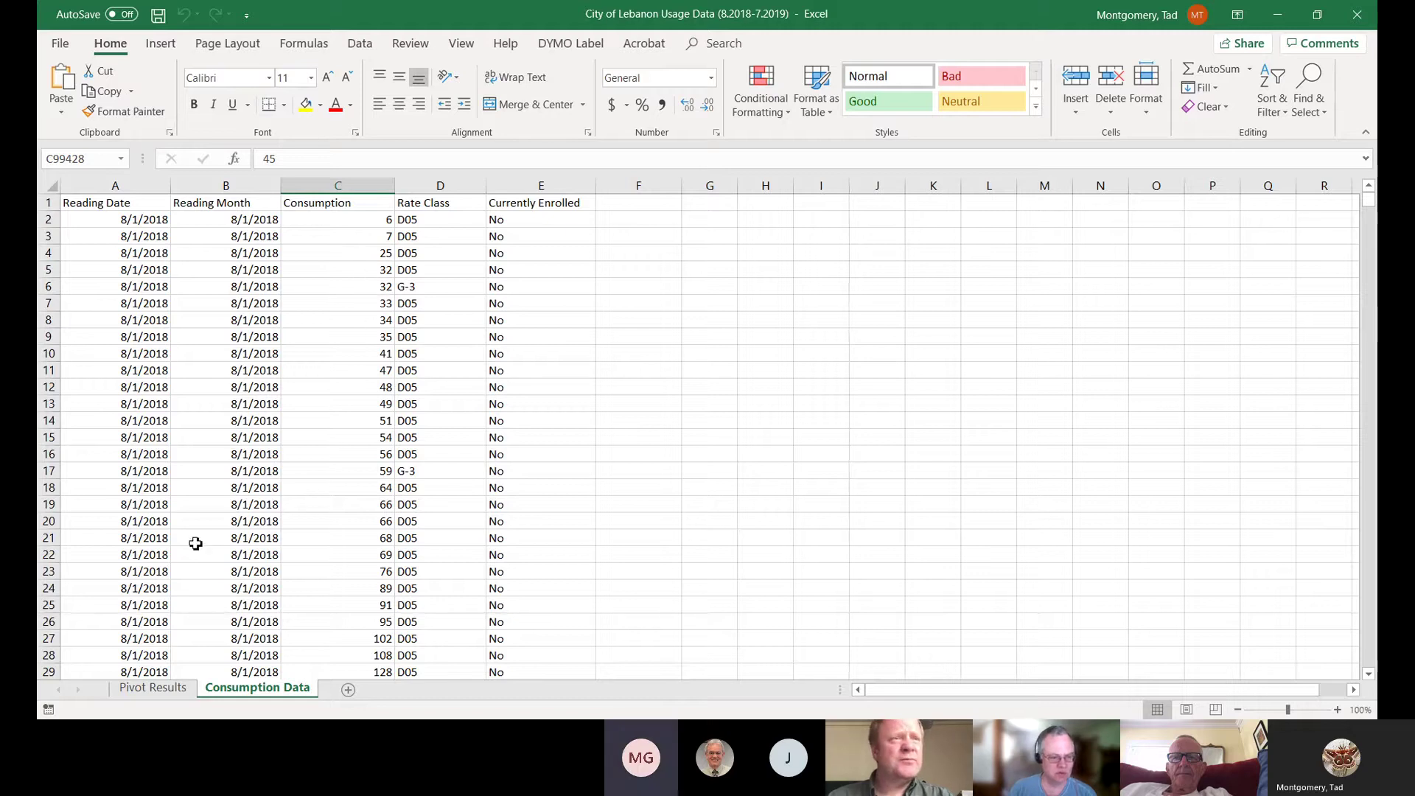
- Open the Pivot Results sheet, then collapse and re-expand the D05 rate class group
click(155, 689)
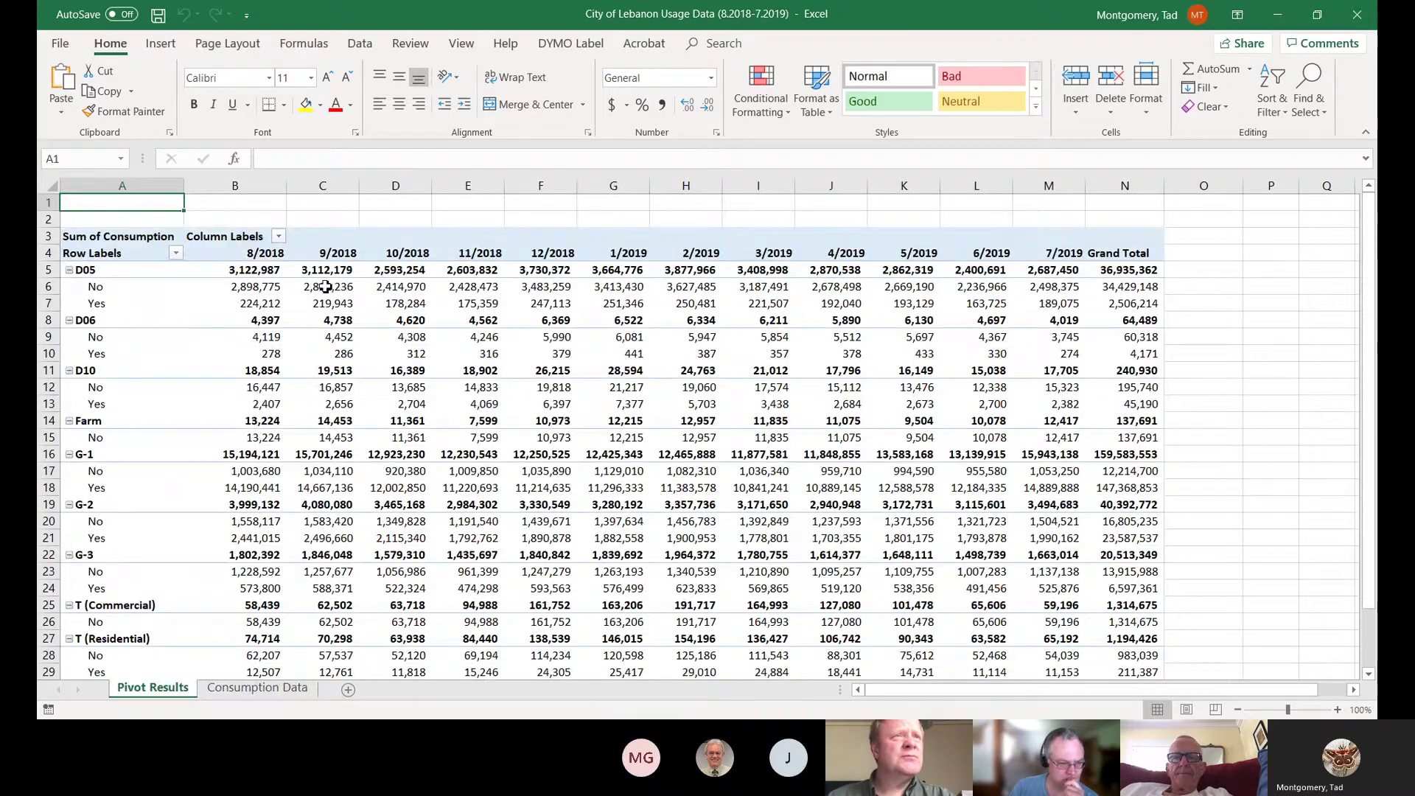
click(70, 270)
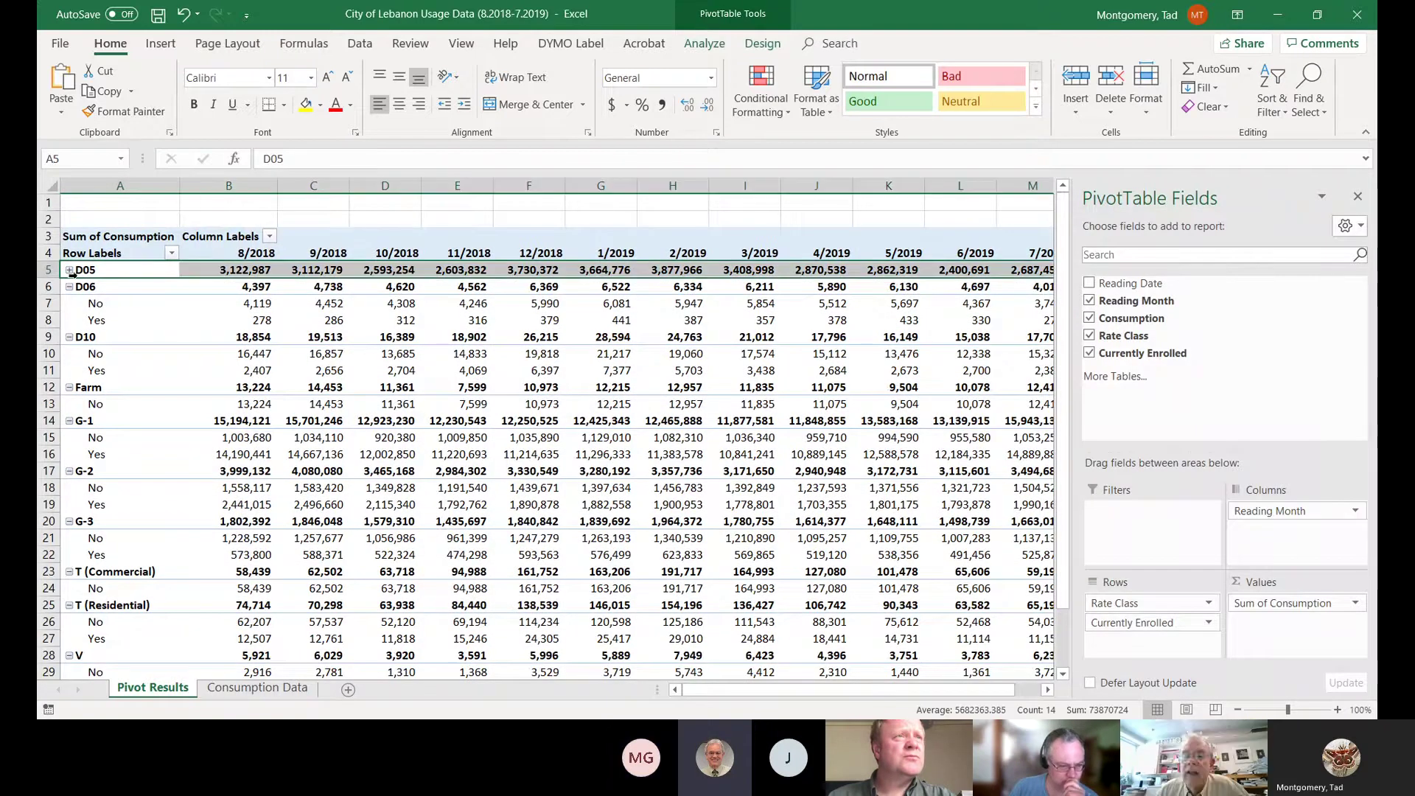
click(70, 270)
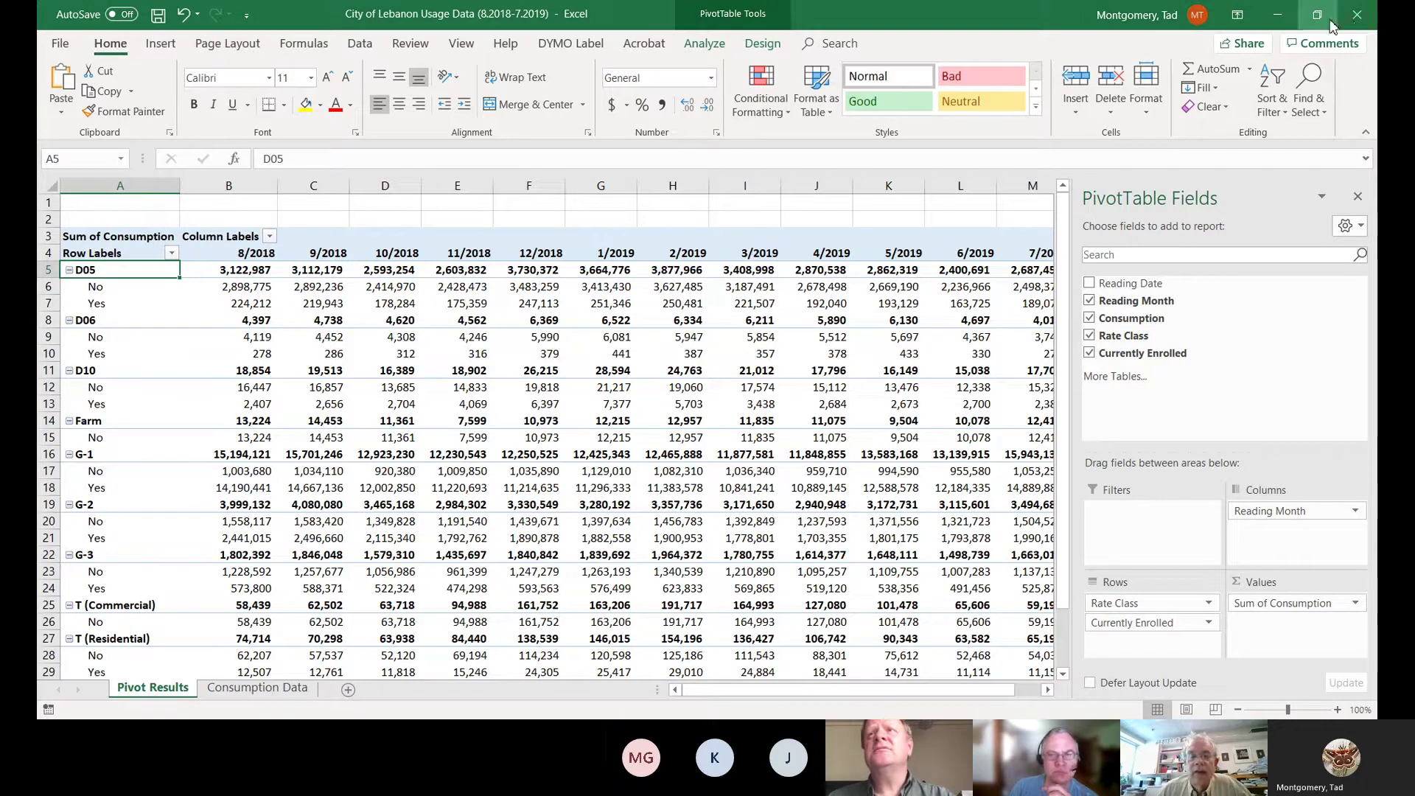
- Close the usage data workbook and answer the save-changes prompt
click(1357, 16)
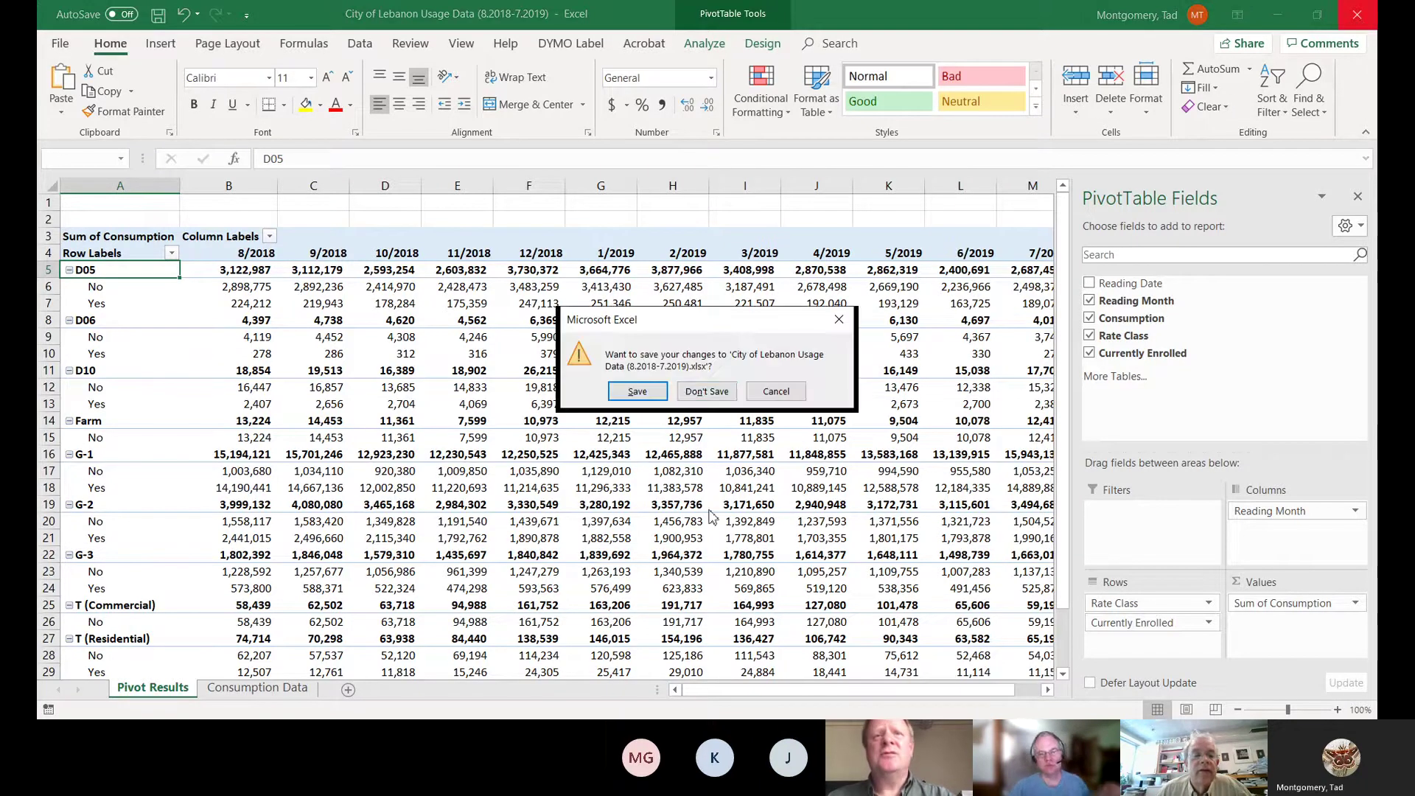
click(700, 398)
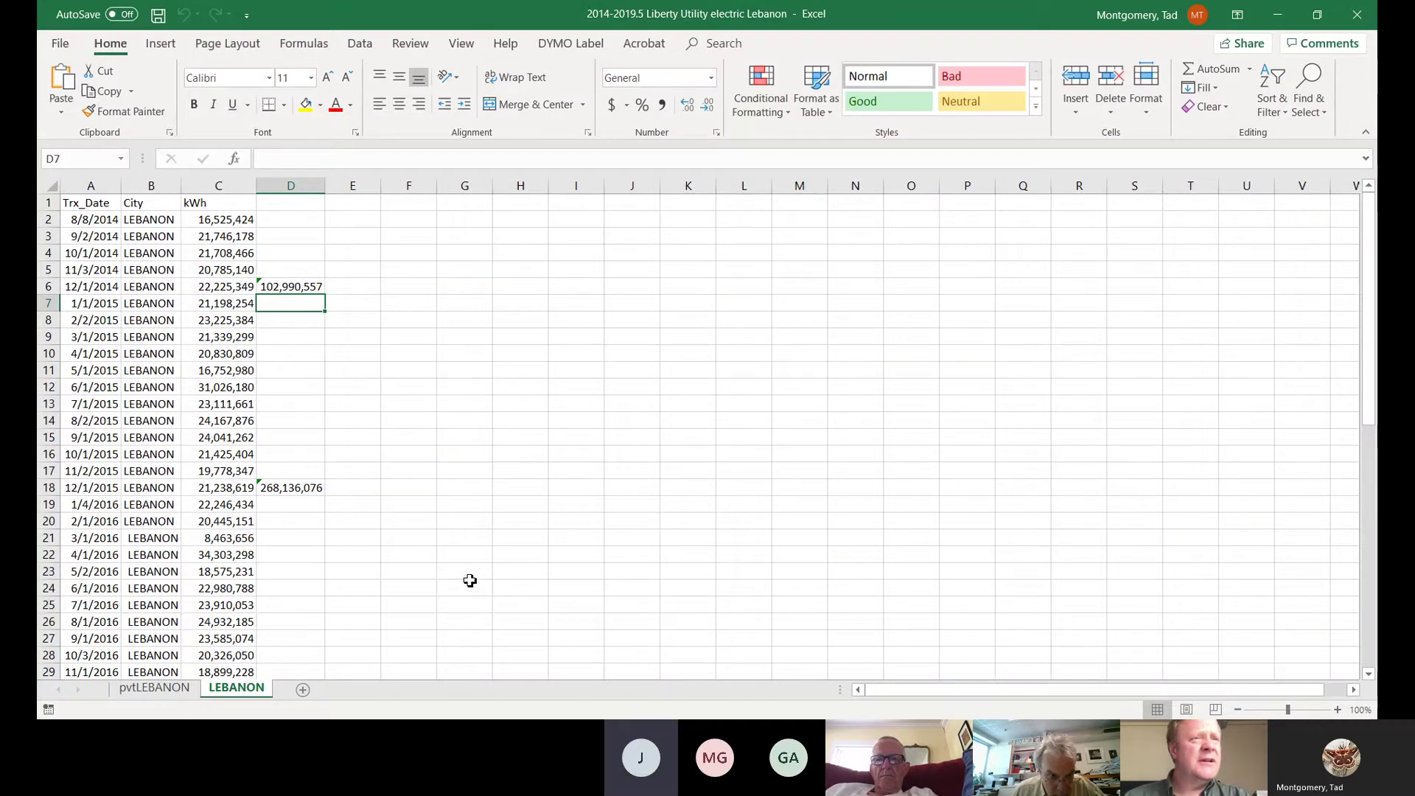
- Switch to the pvtLEBANON pivot sheet and scroll up to its Liberty Utilities title rows
scroll(469, 581, down, 2)
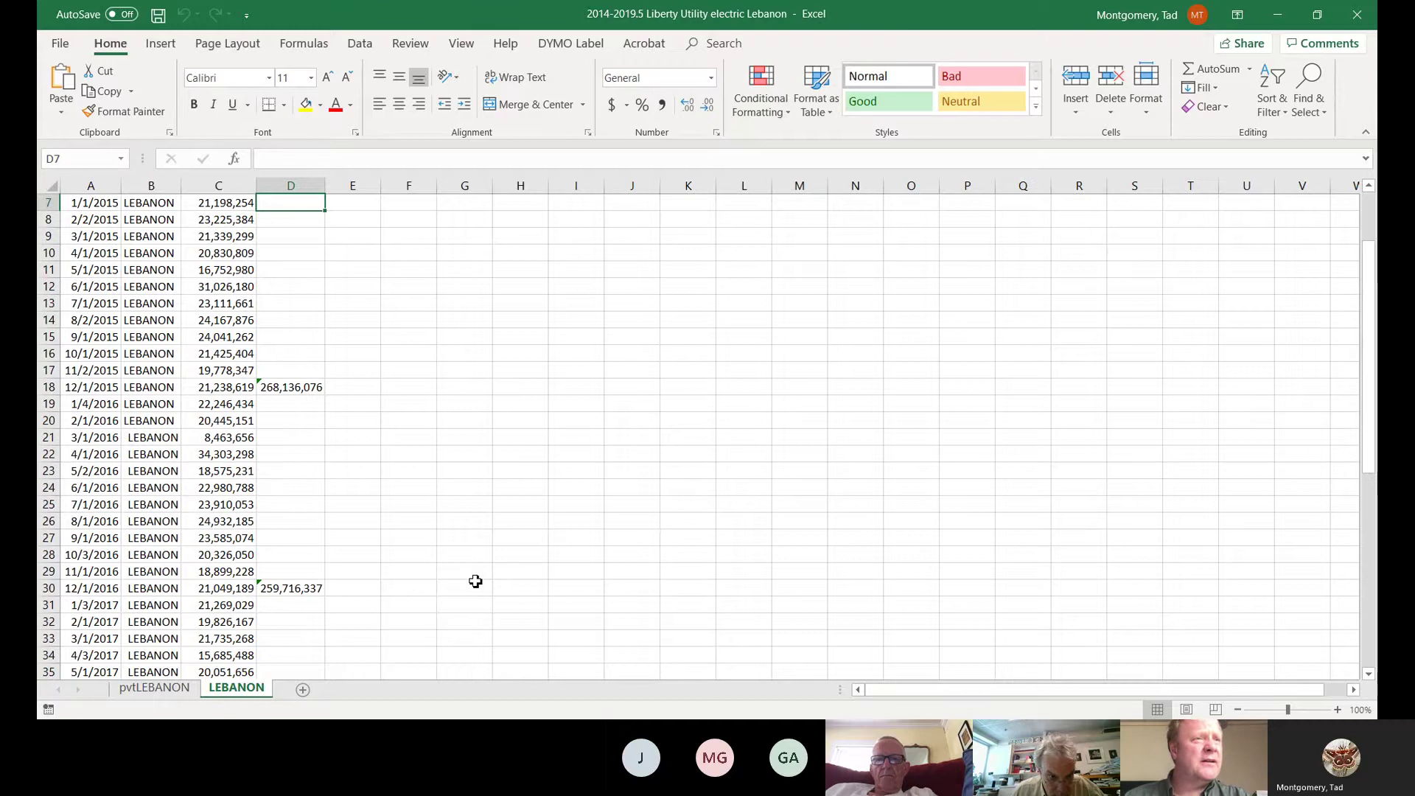
scroll(476, 581, down, 8)
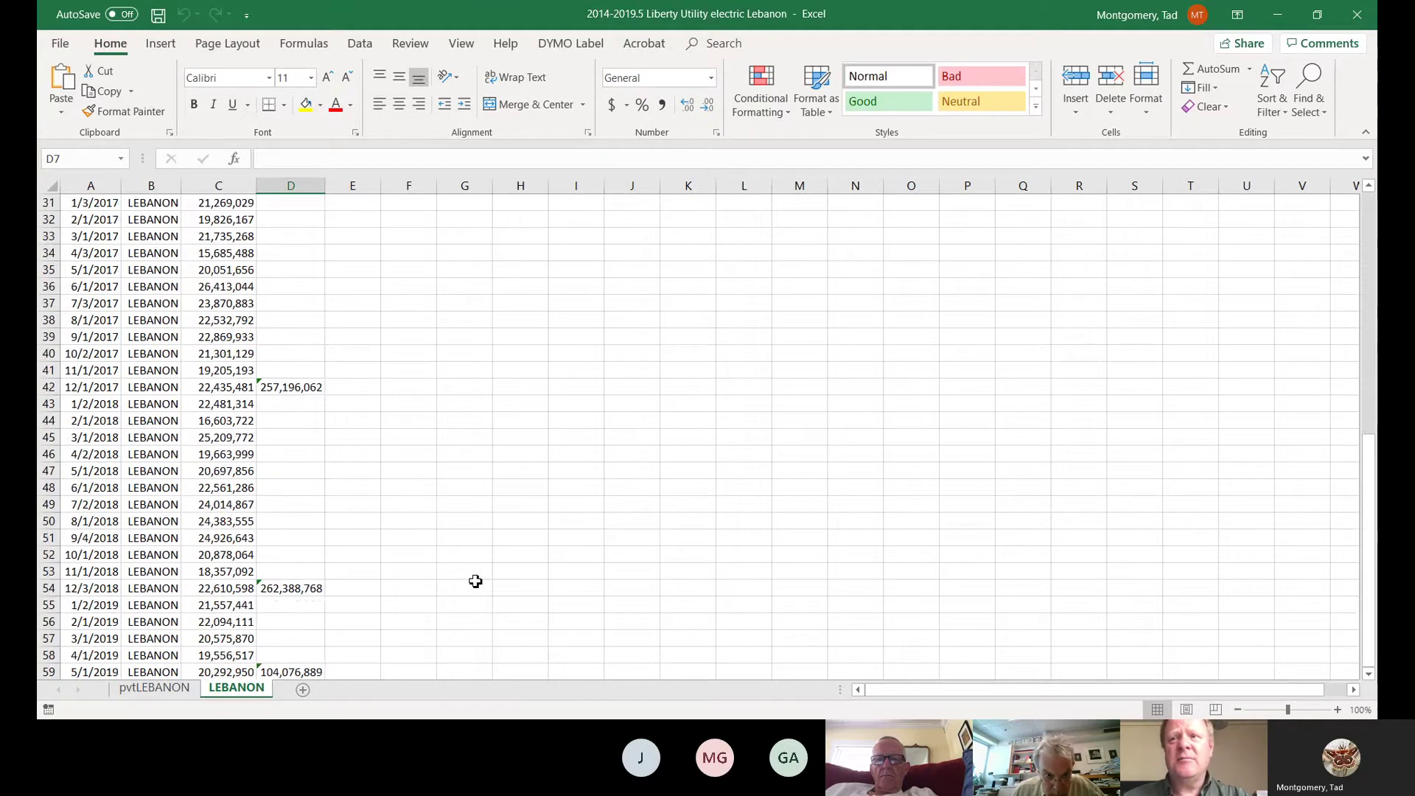
scroll(476, 582, up, 10)
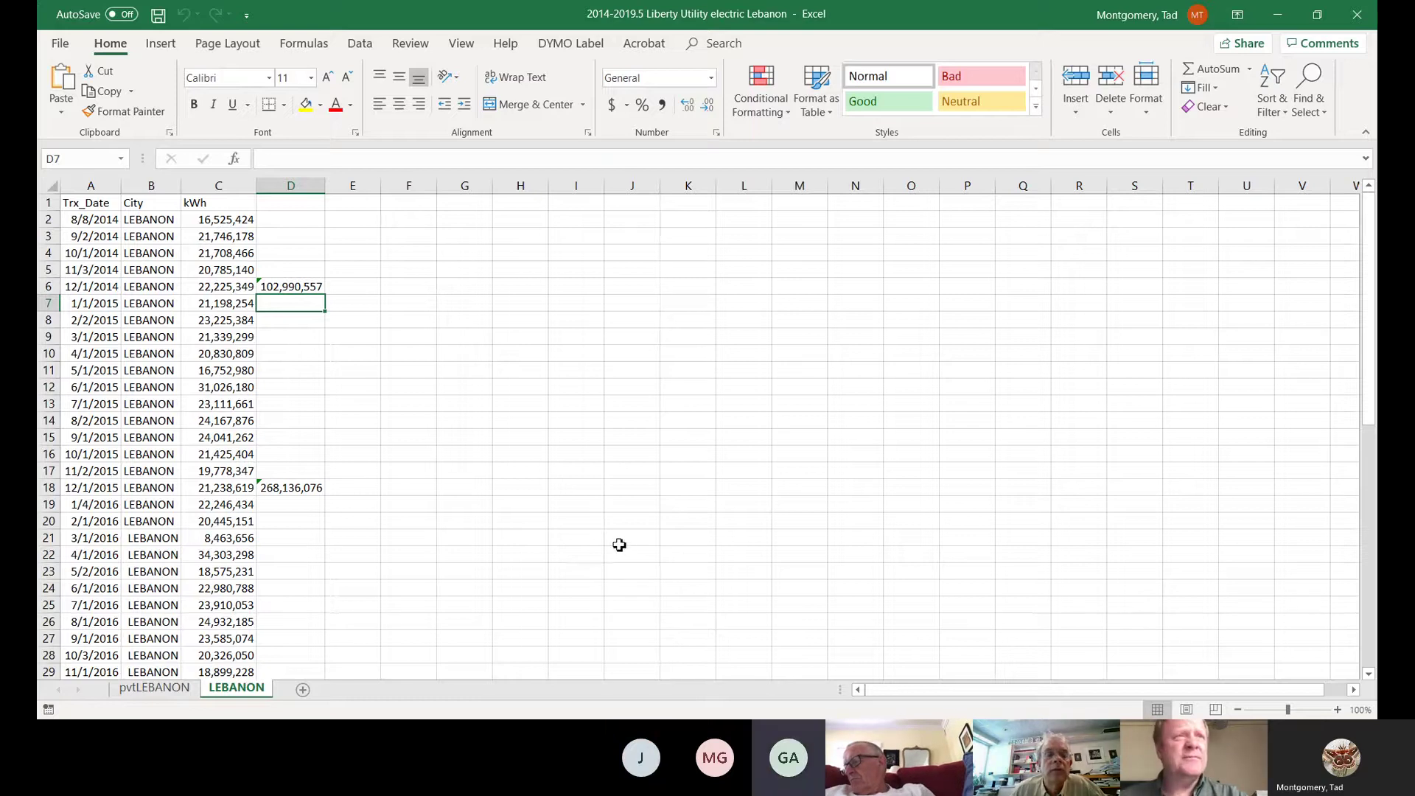
scroll(573, 543, down, 3)
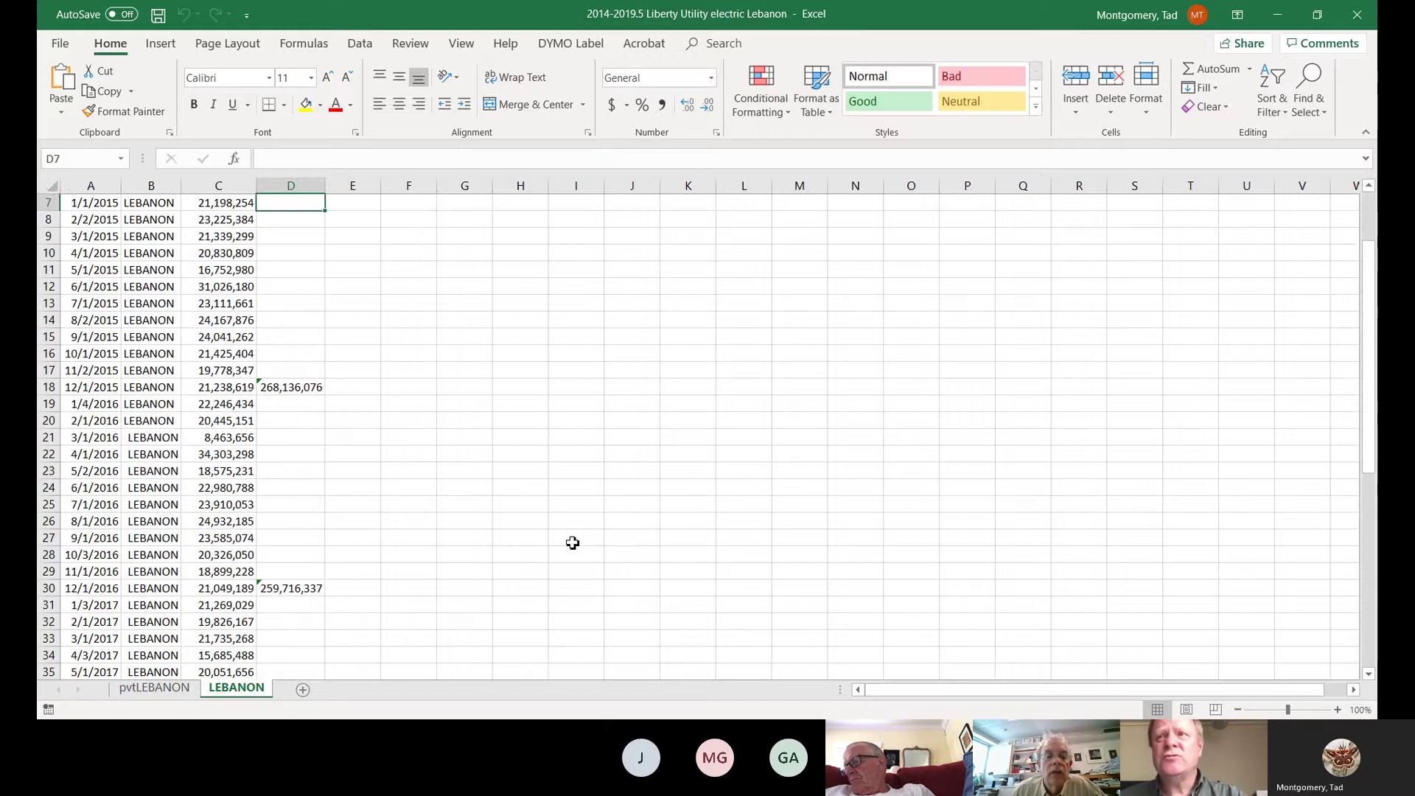
click(154, 688)
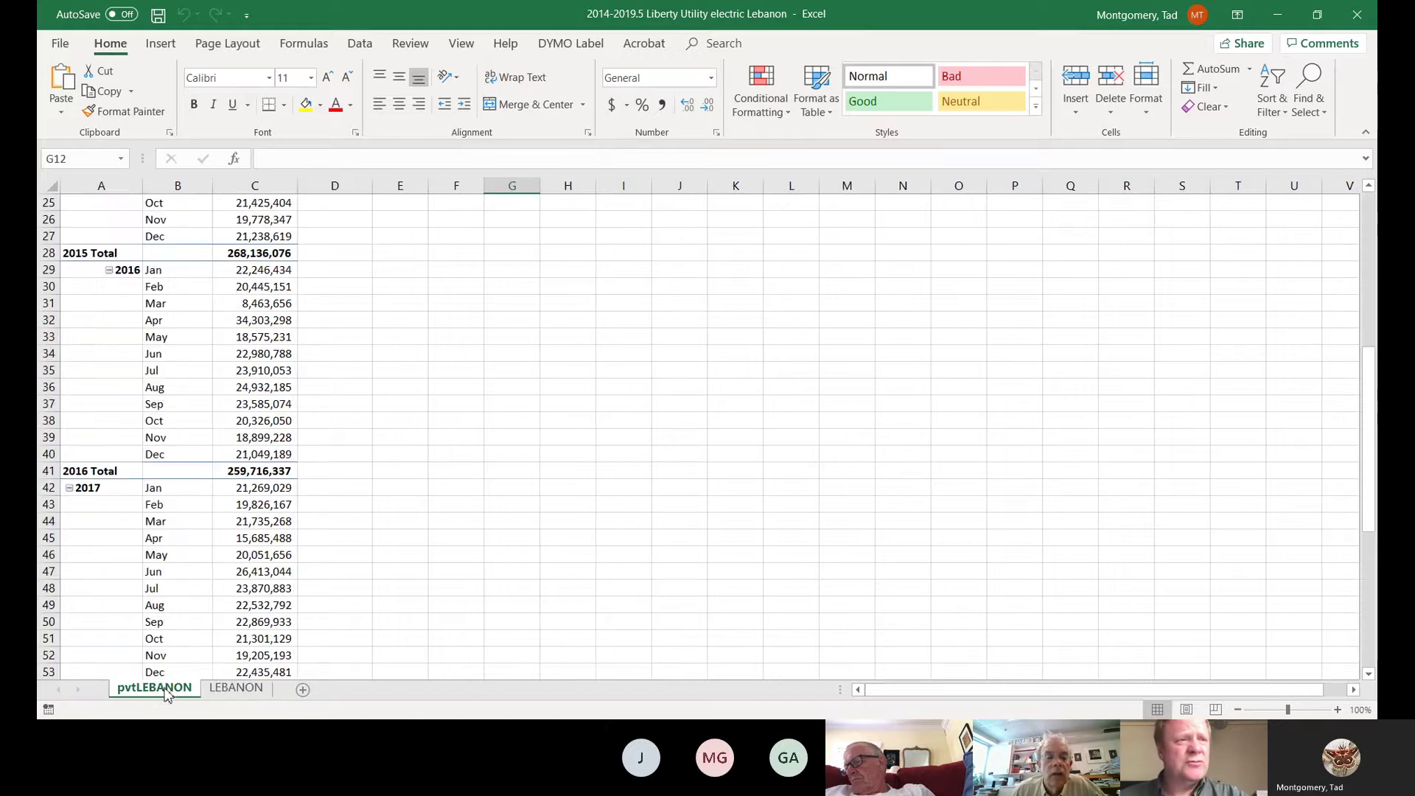
scroll(435, 601, up, 2)
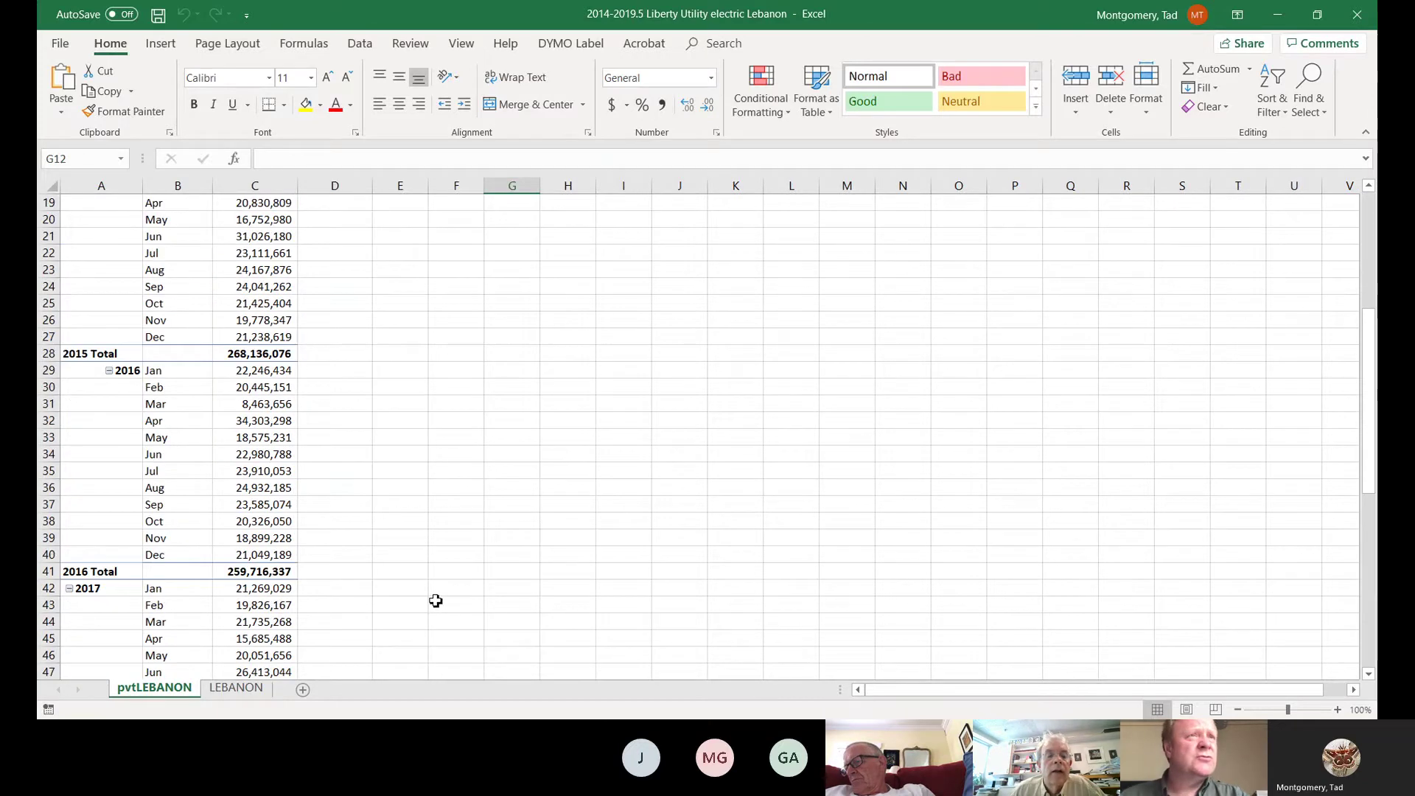
scroll(436, 600, up, 6)
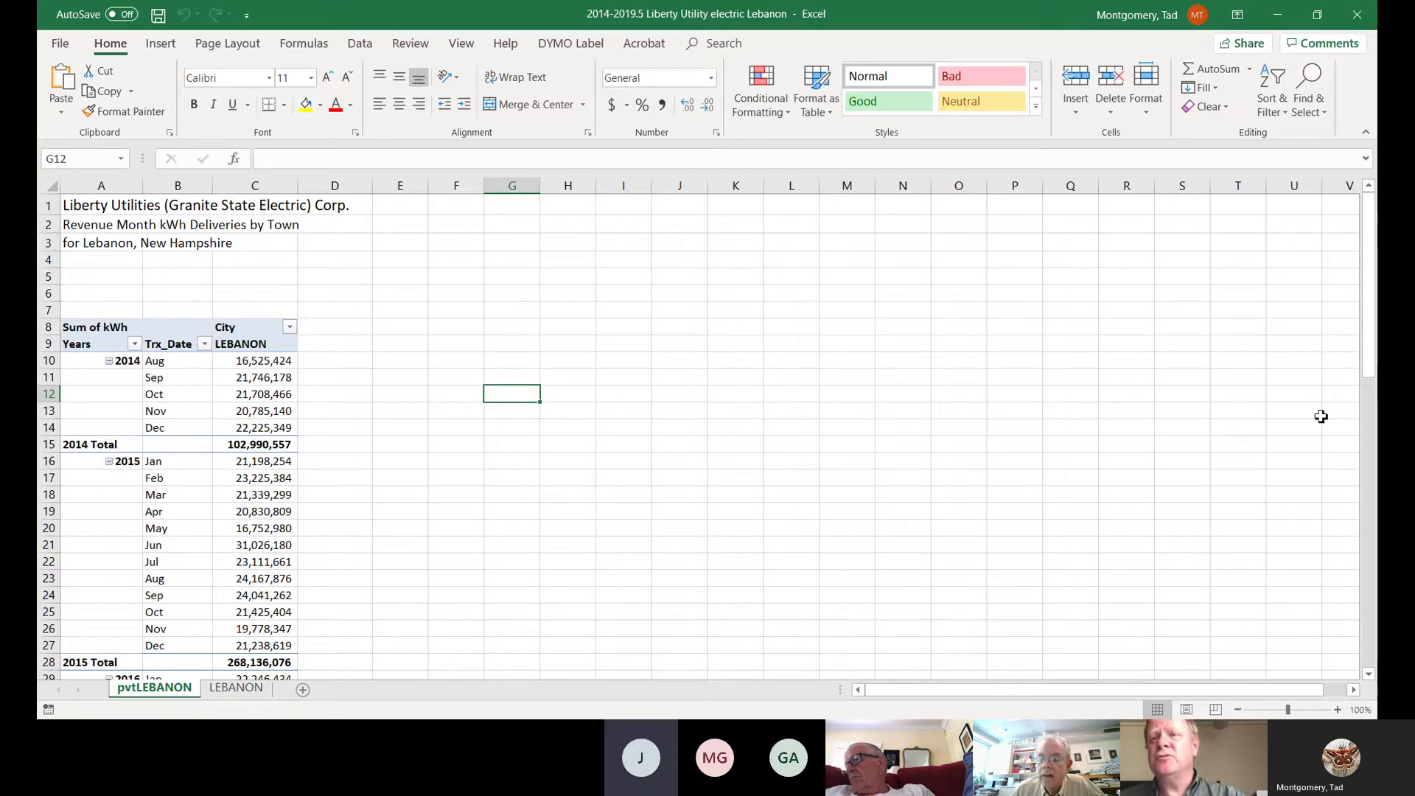
- Stop sharing the electricity usage workbook in Zoom
click(1356, 16)
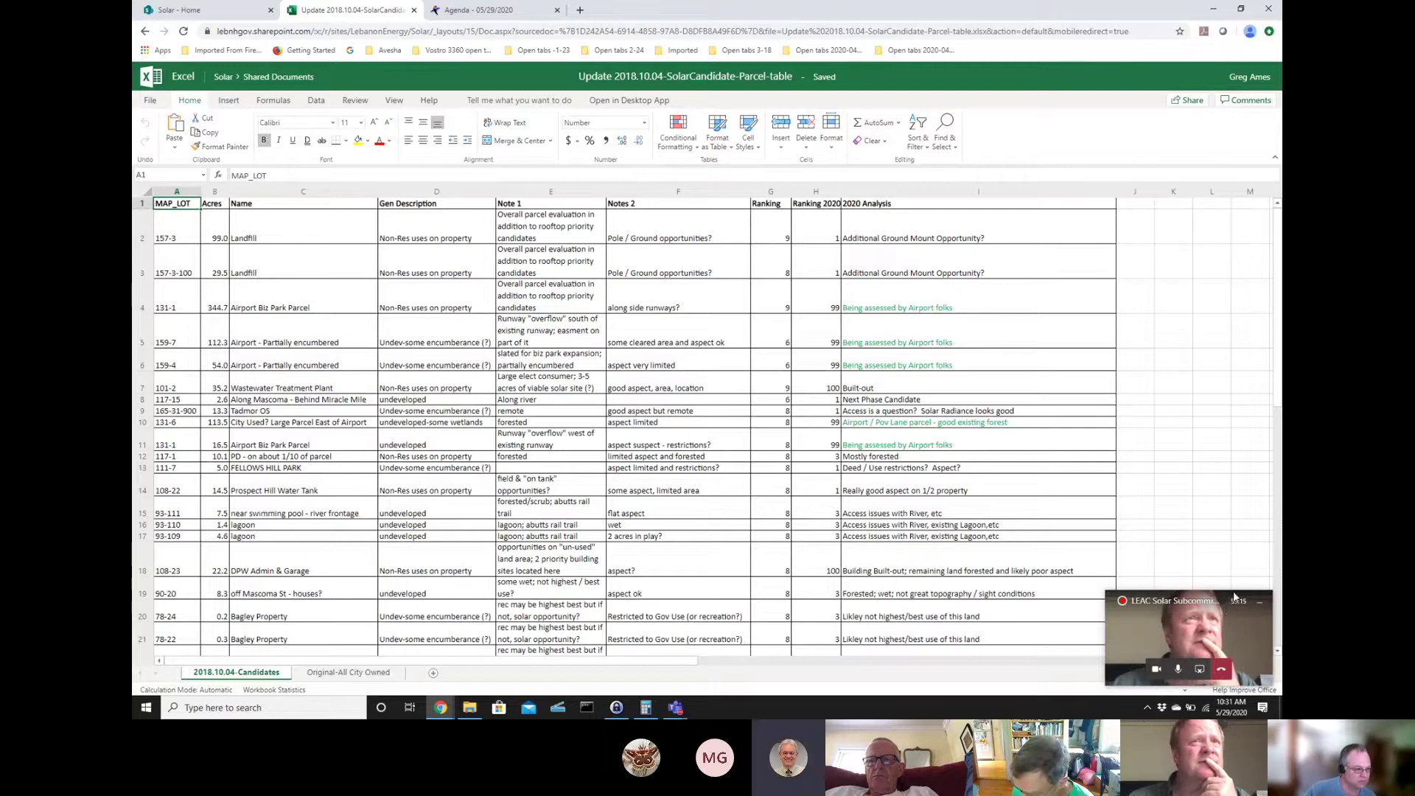
click(1197, 603)
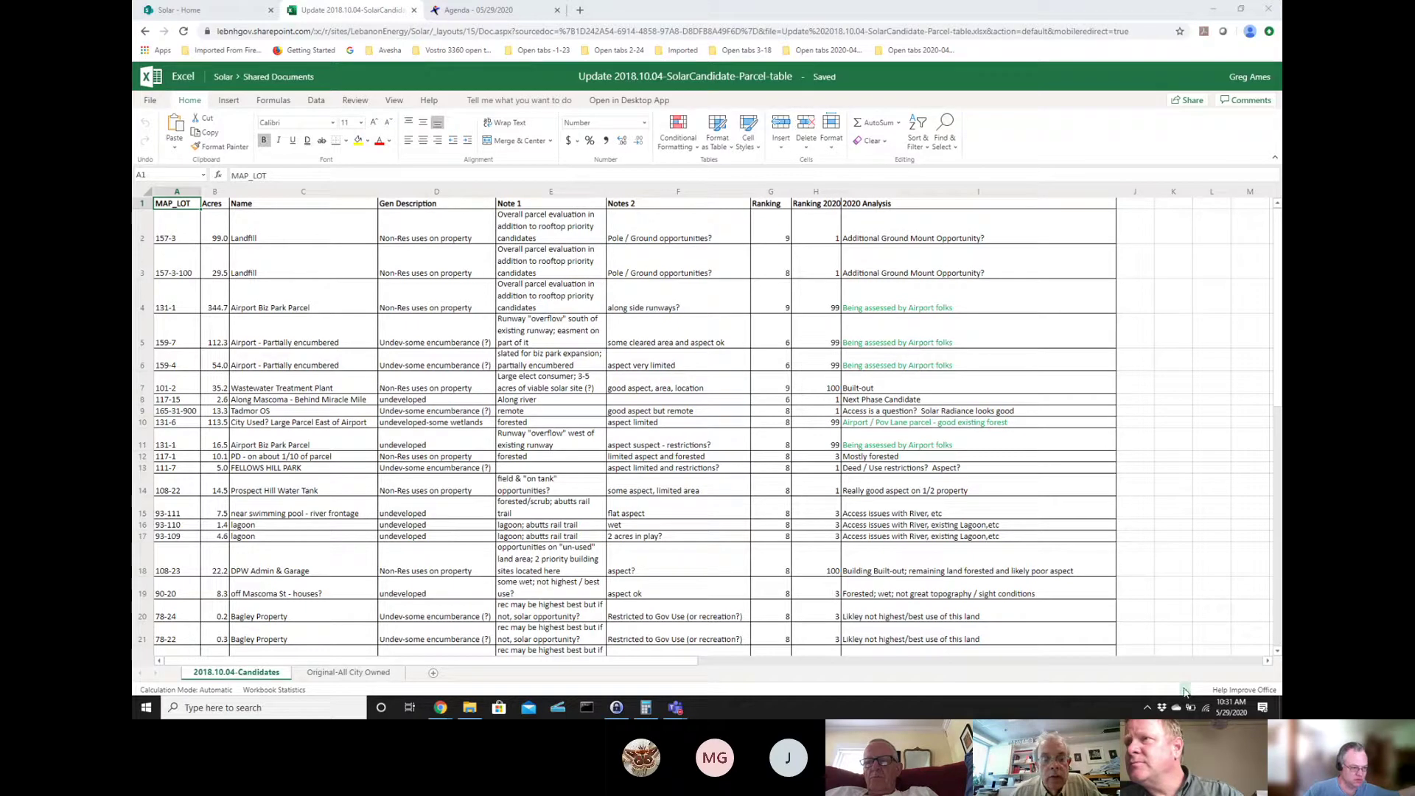
click(1184, 691)
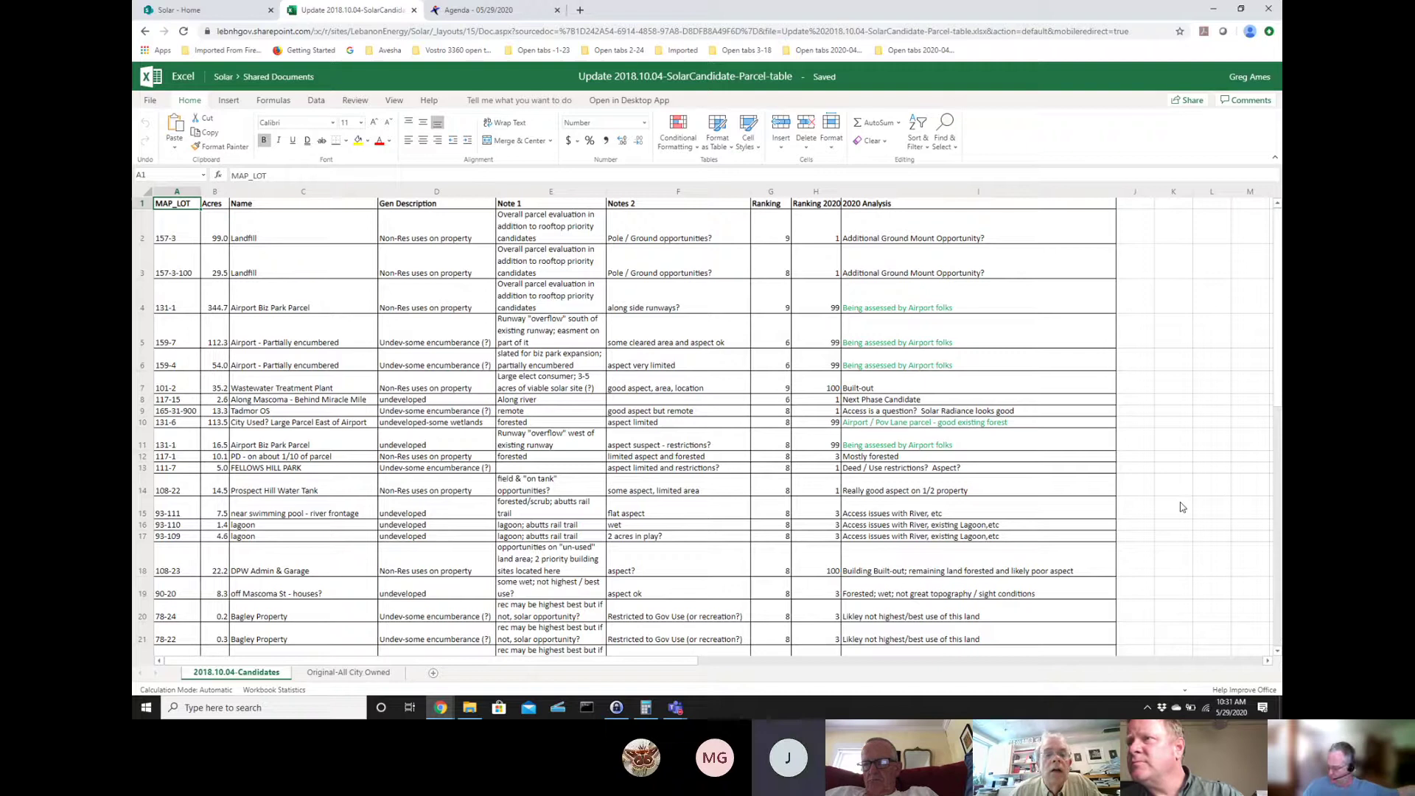
key(ctrl+plus)
key(ctrl+plus)
key(ctrl+plus)
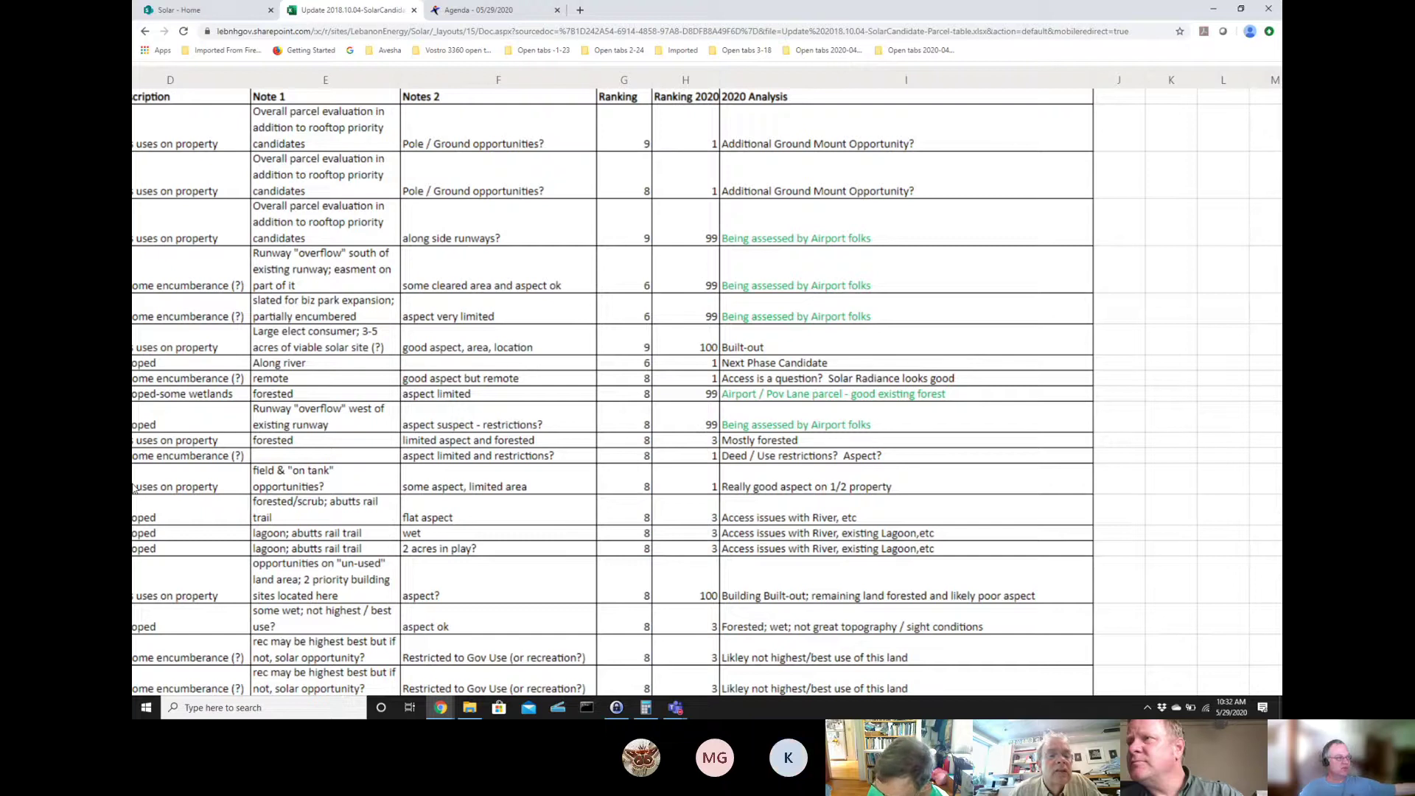
drag(1133, 382, 531, 564)
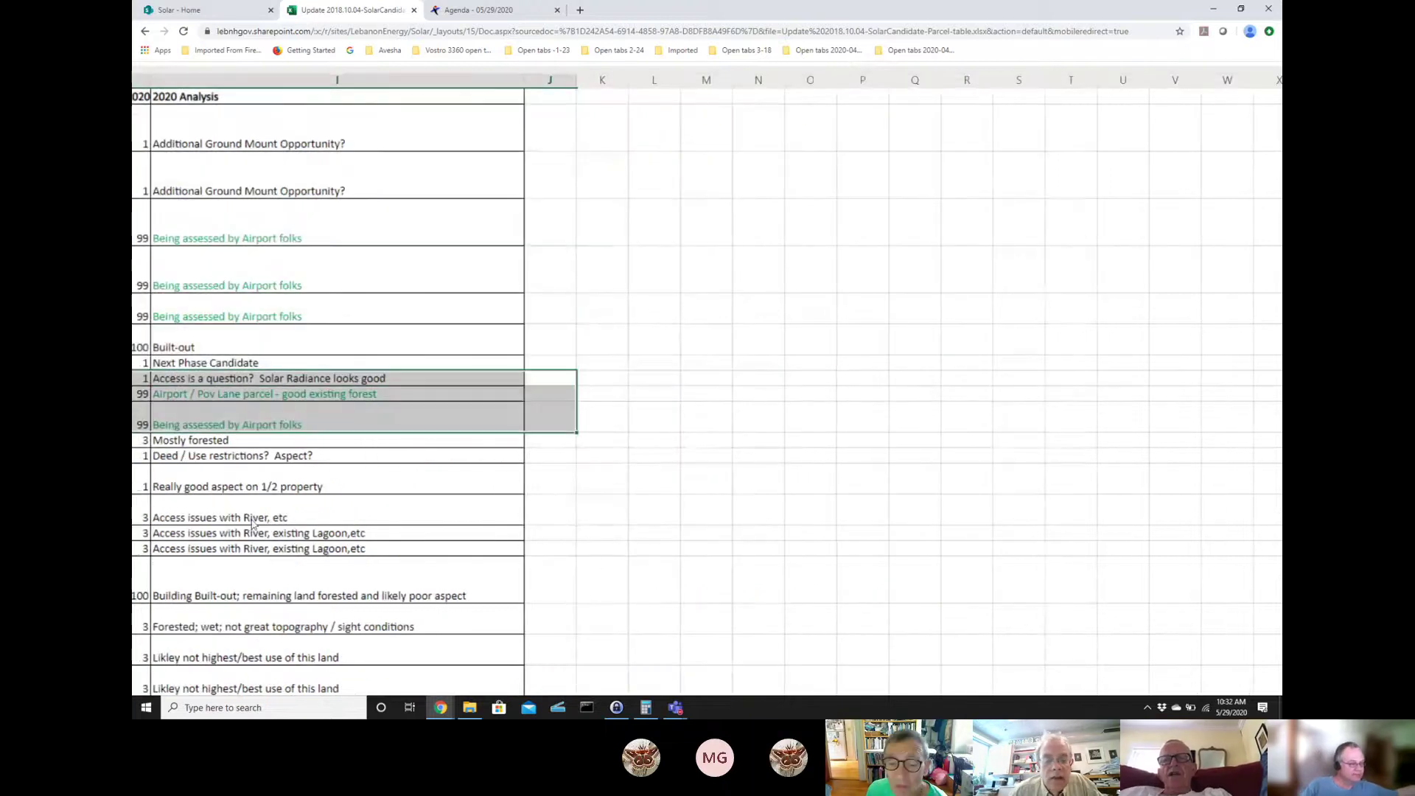
key(ctrl+minus)
key(ctrl+minus)
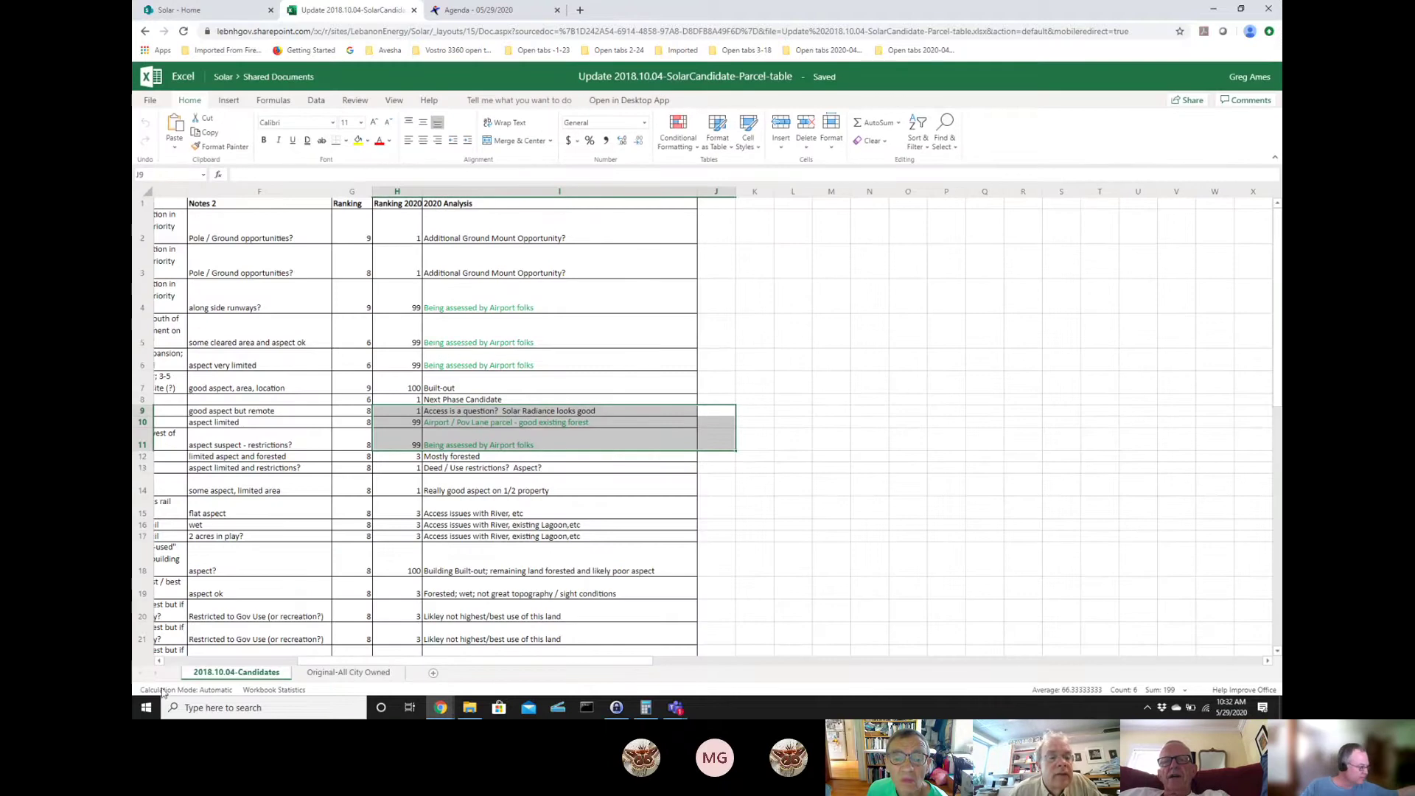
click(256, 661)
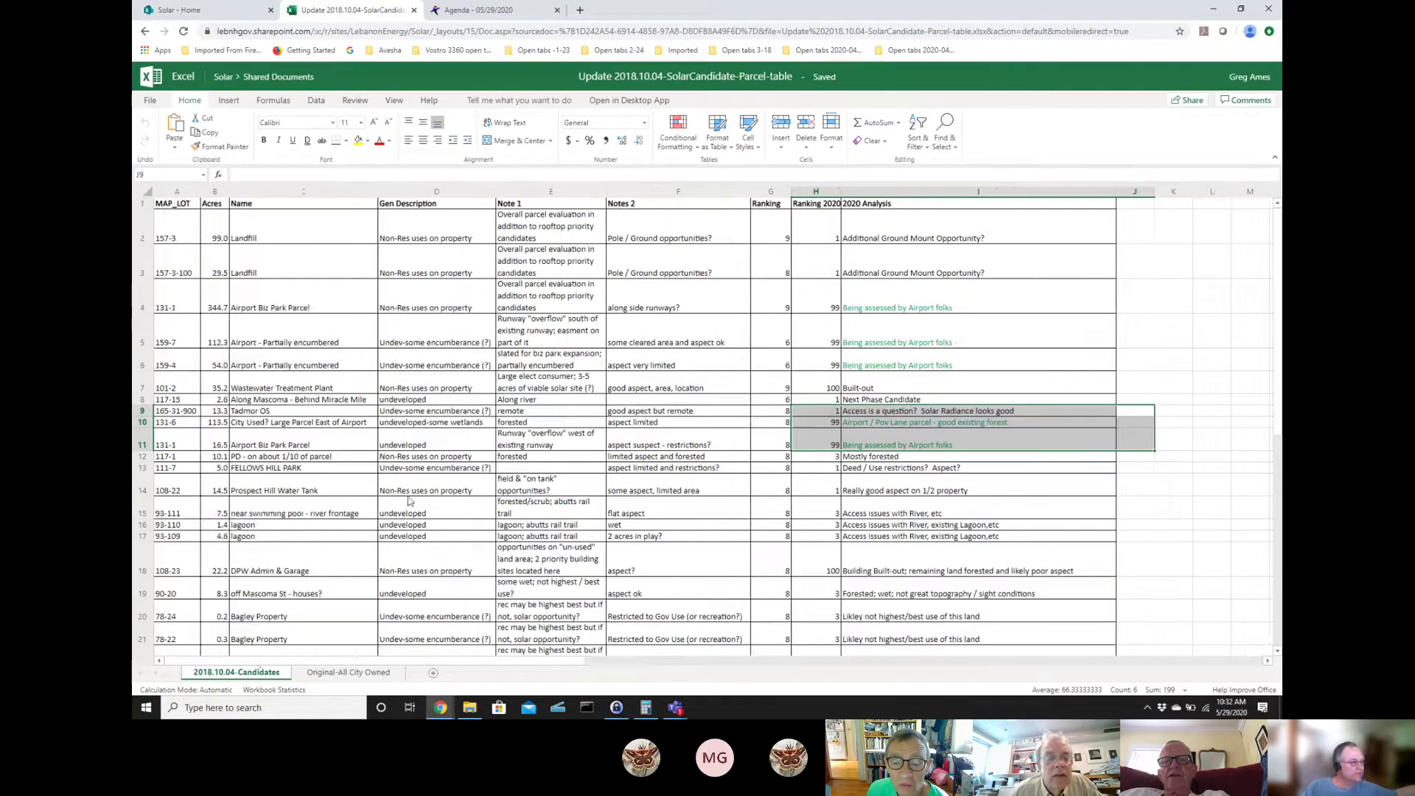
click(167, 208)
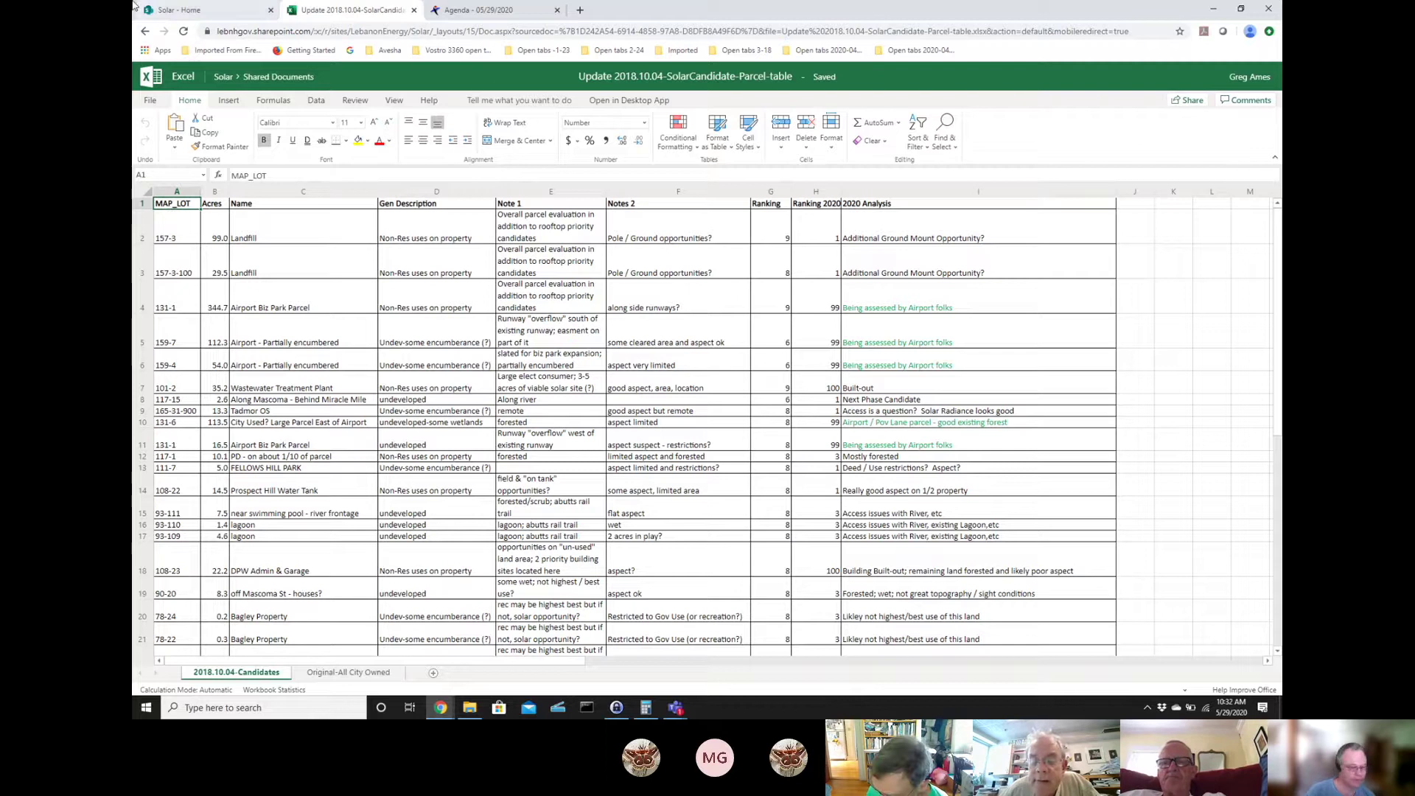
text([)
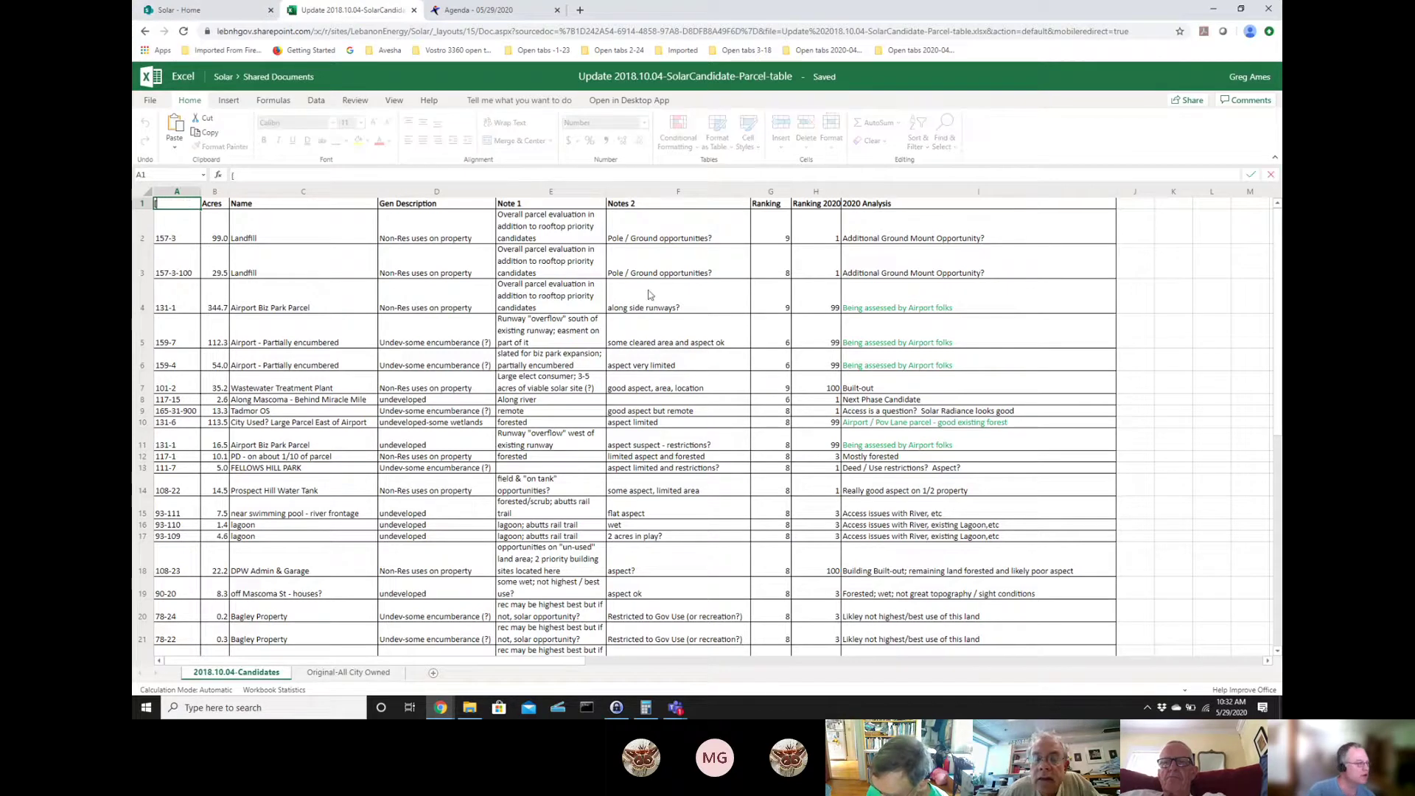
key(Escape)
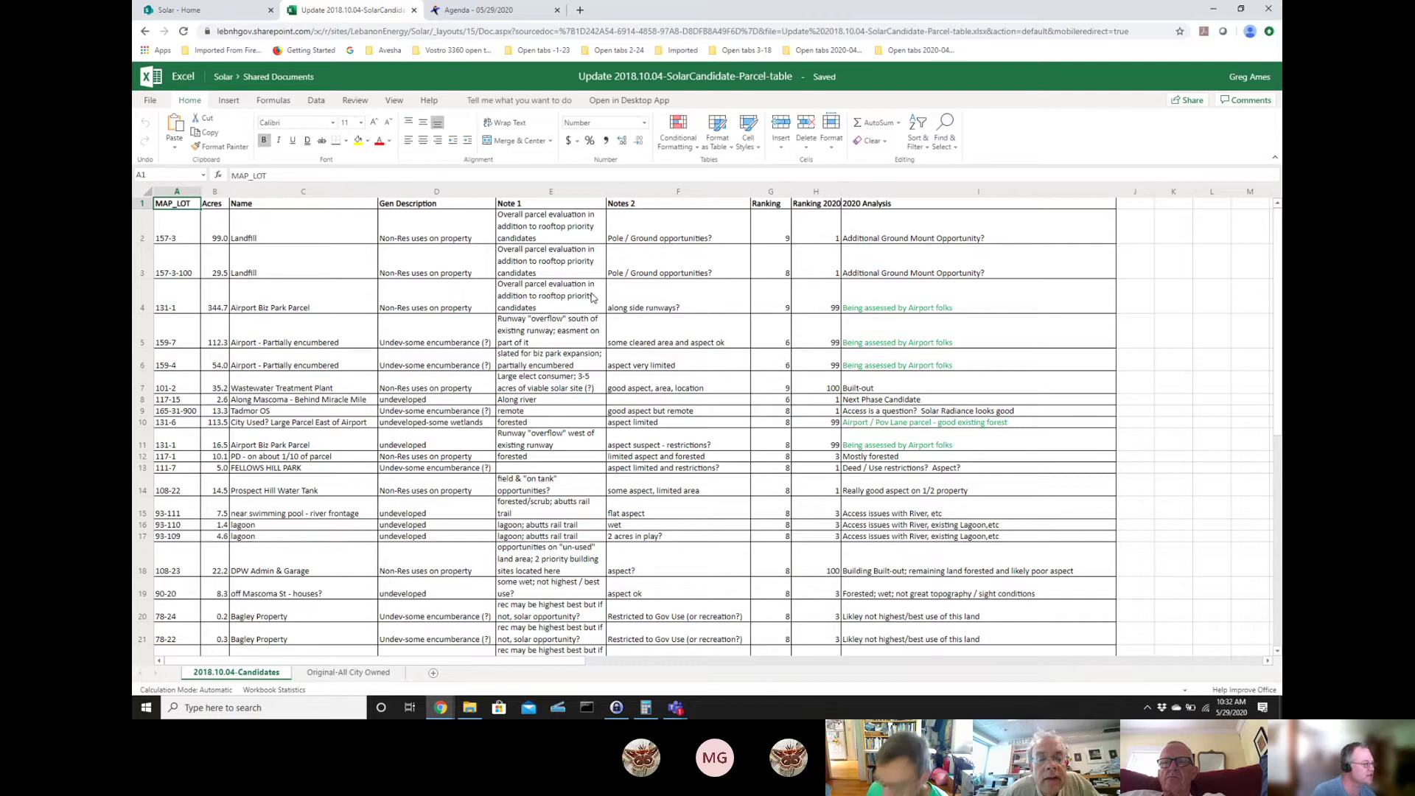
scroll(951, 413, down, 5)
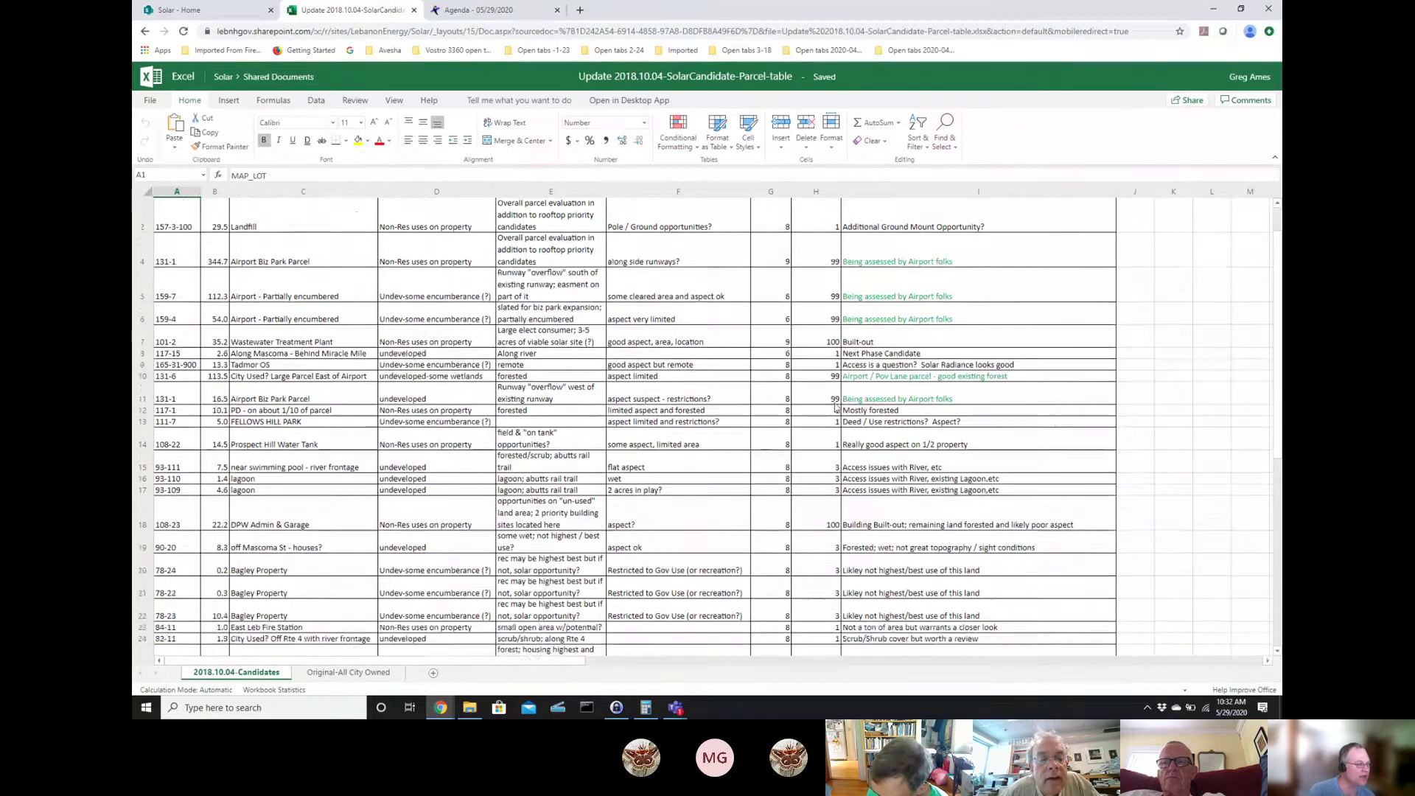
scroll(835, 398, up, 5)
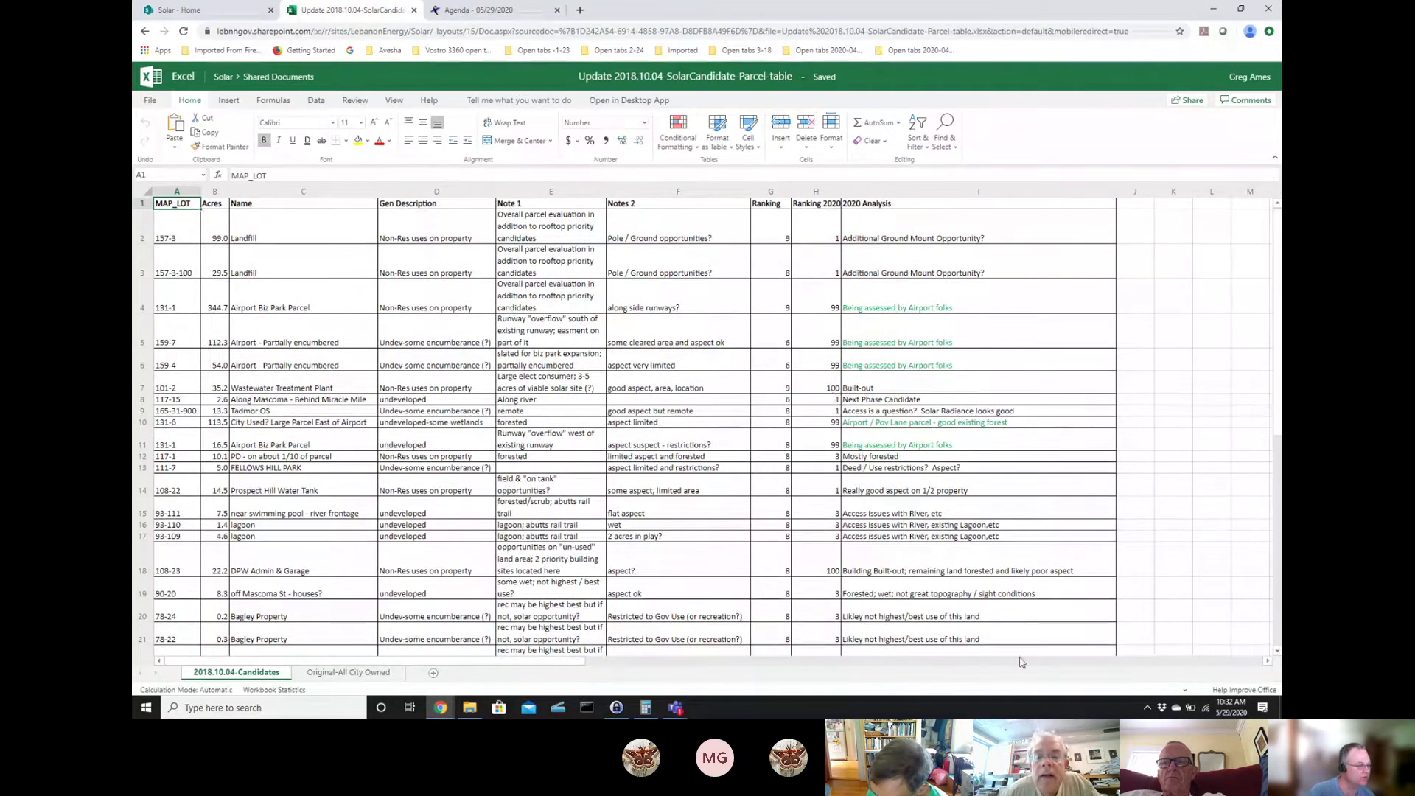
scroll(991, 369, down, 1)
scroll(991, 368, down, 5)
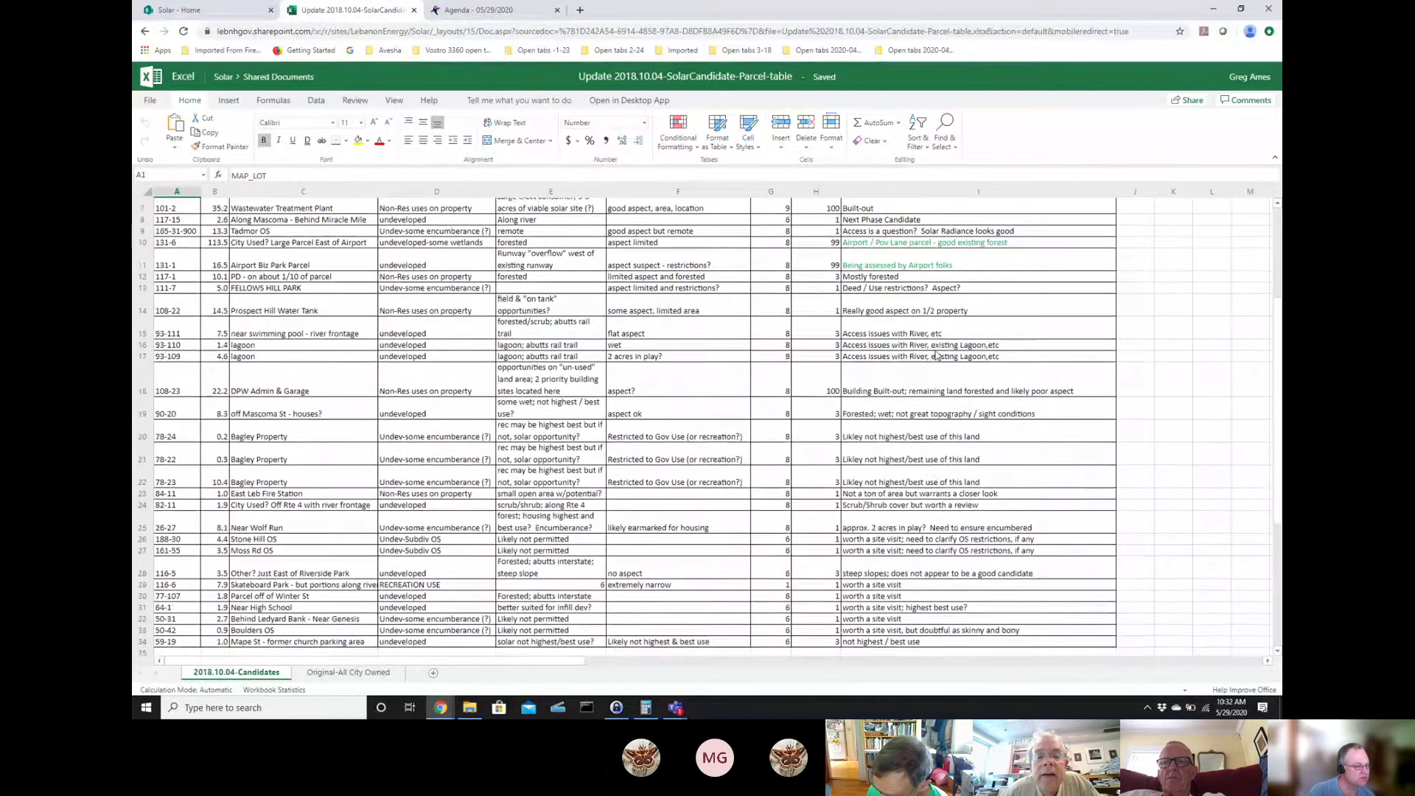
scroll(251, 387, up, 5)
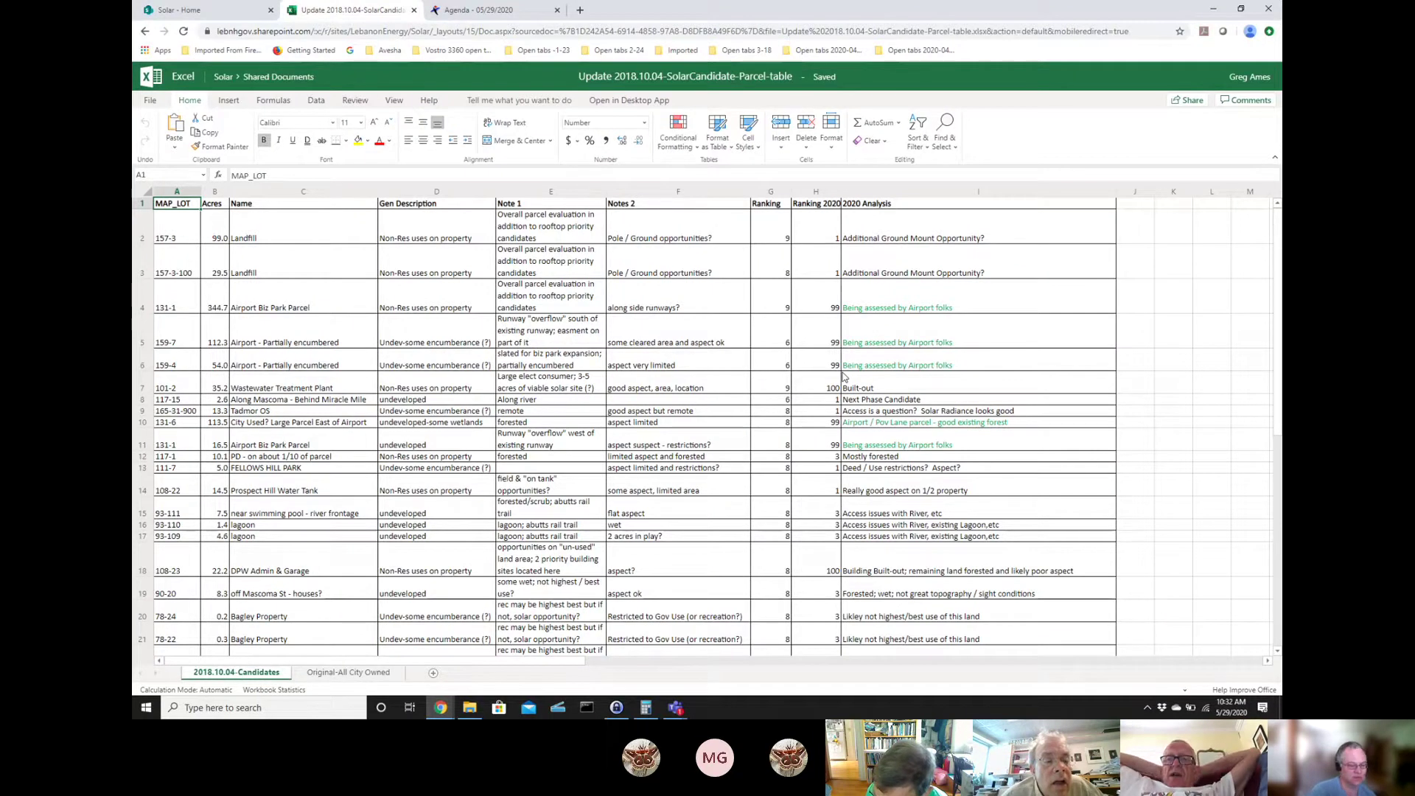
key(ctrl+a)
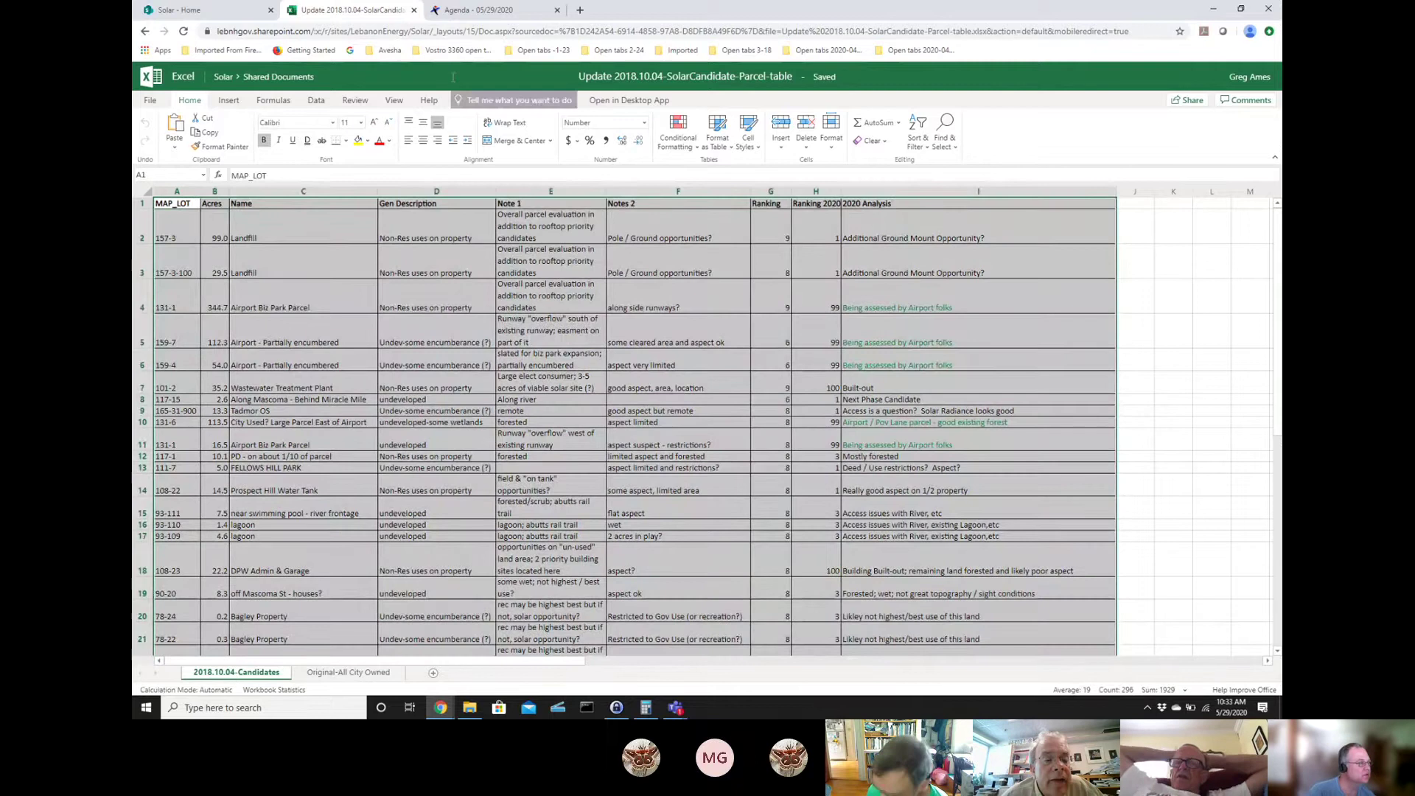
- Custom-sort the parcel table by Ranking 2020, smallest first
click(317, 100)
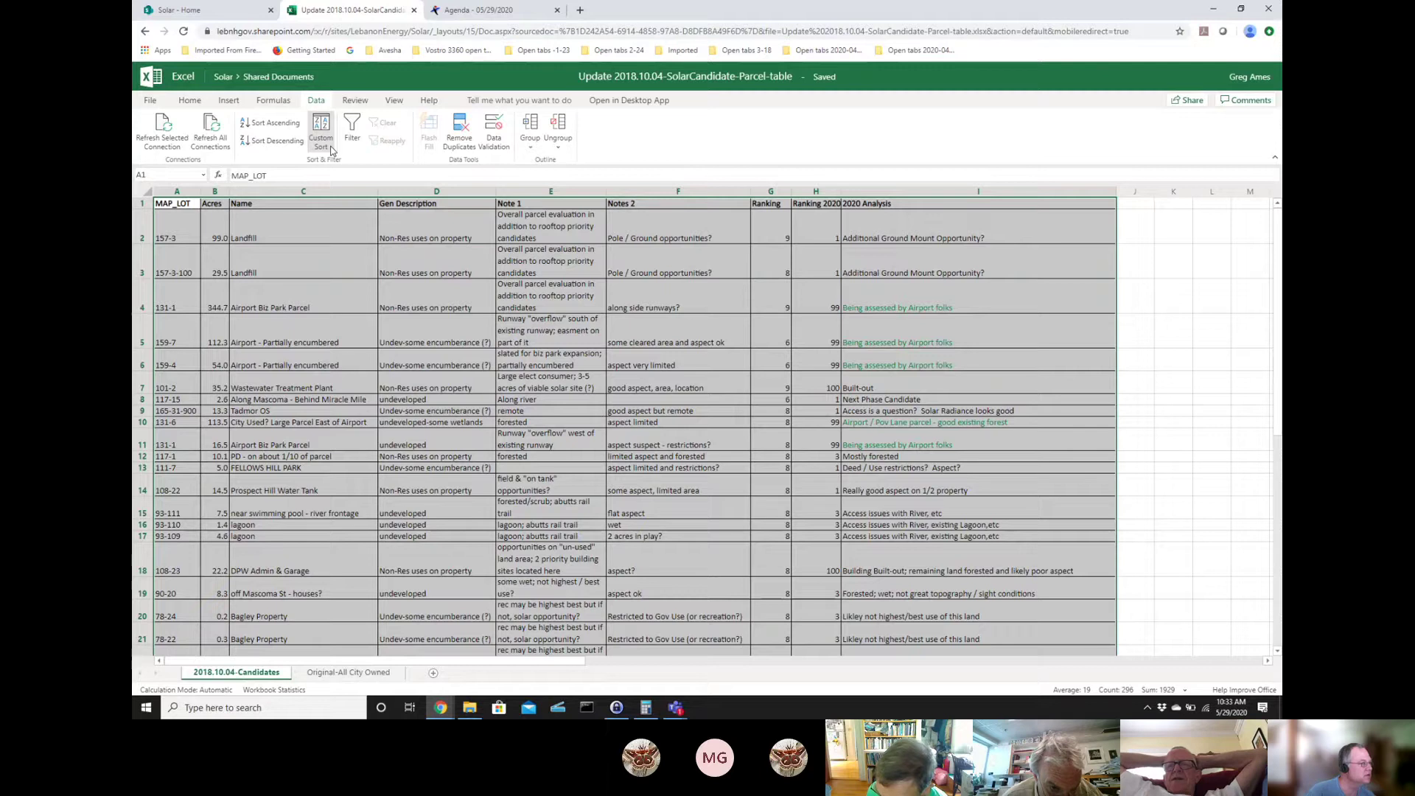
click(321, 133)
click(613, 412)
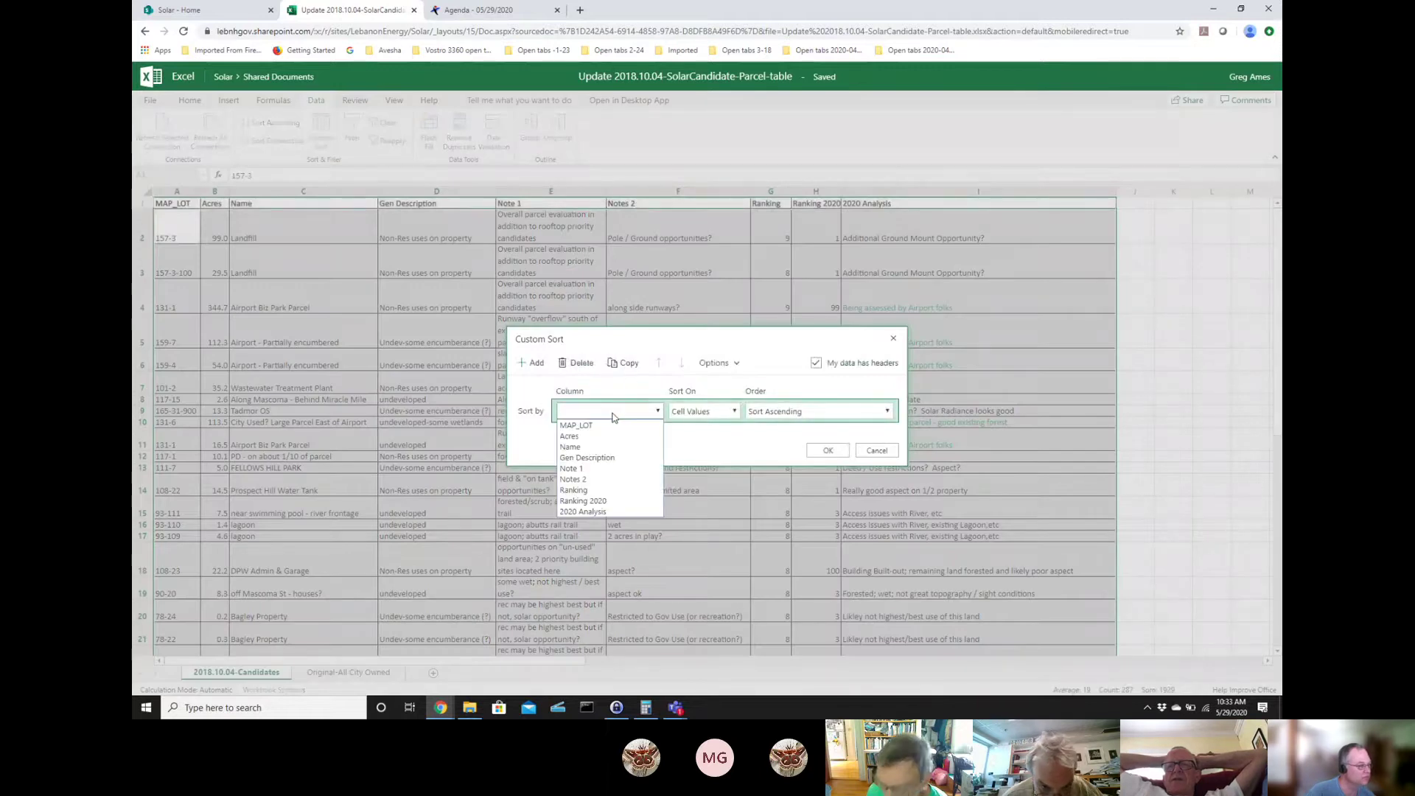
click(589, 489)
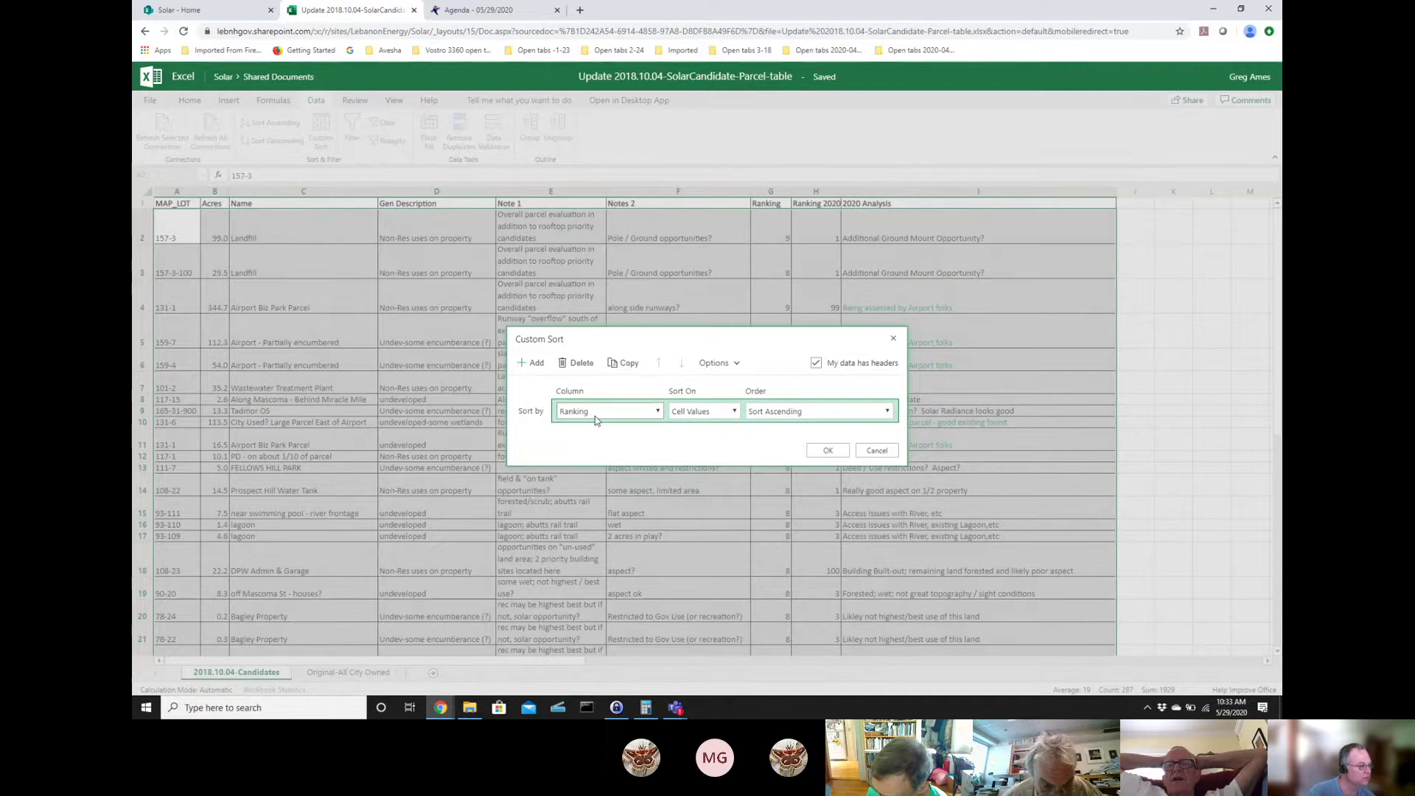
click(595, 416)
click(591, 502)
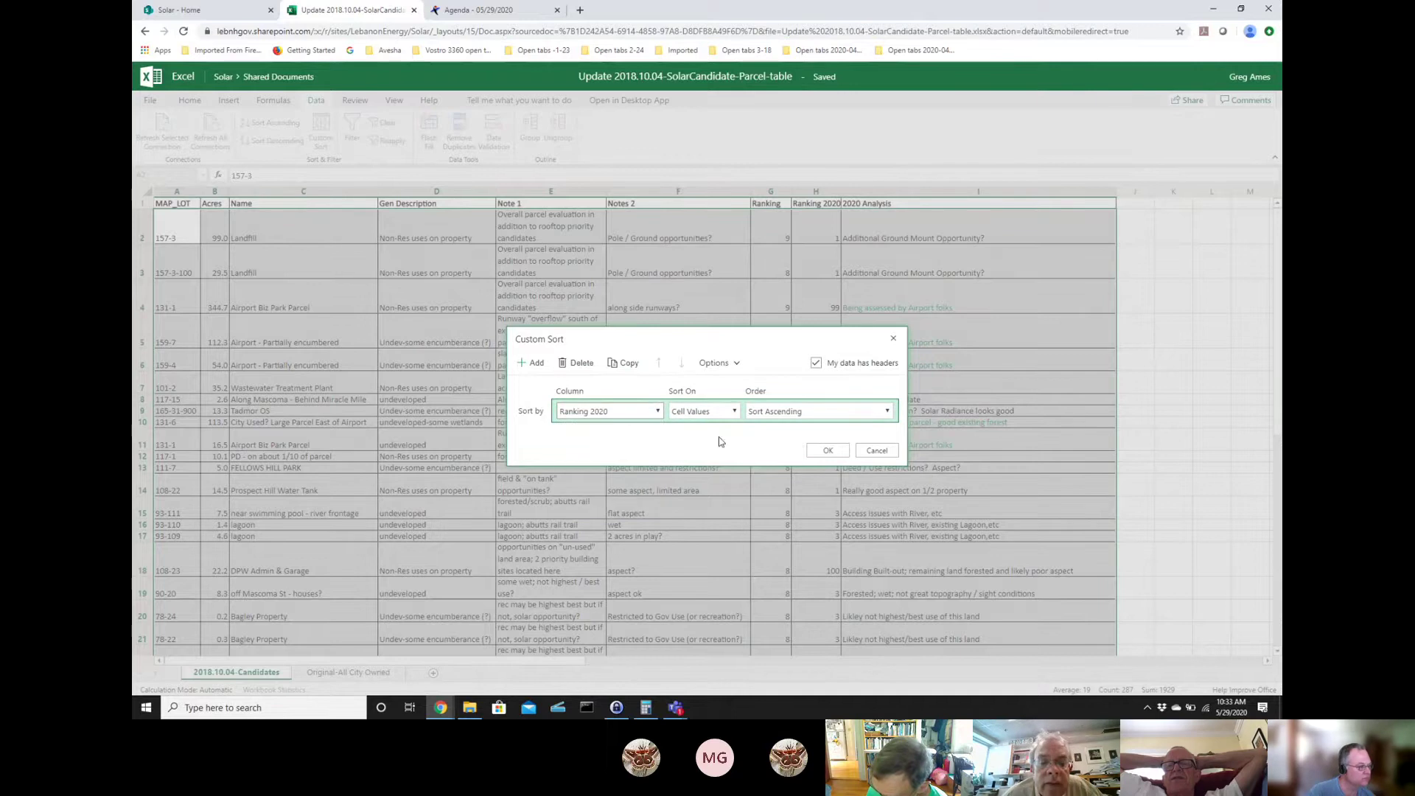
click(827, 449)
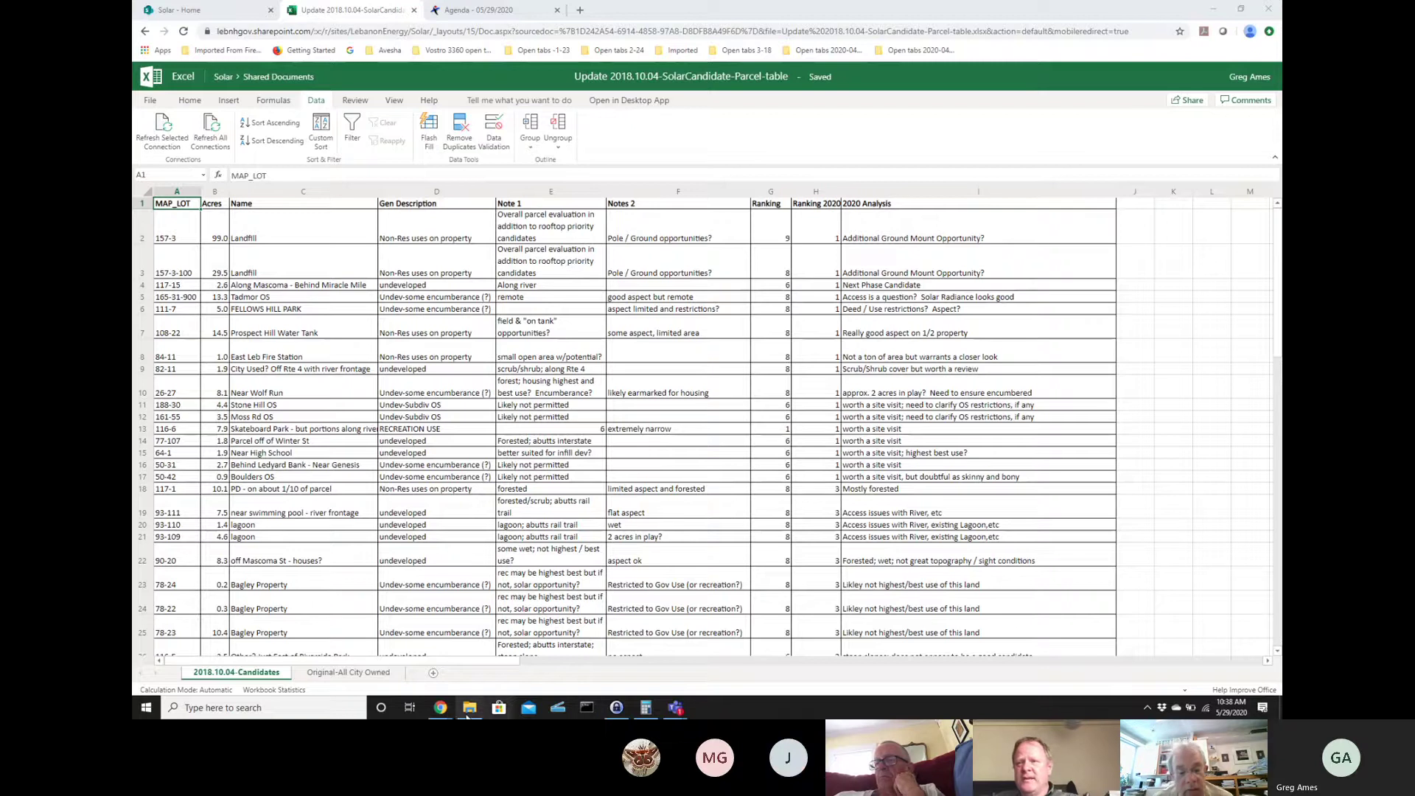
- Minimize the USPS tracking window to reveal the parcel table spreadsheet
mouse_move(439, 712)
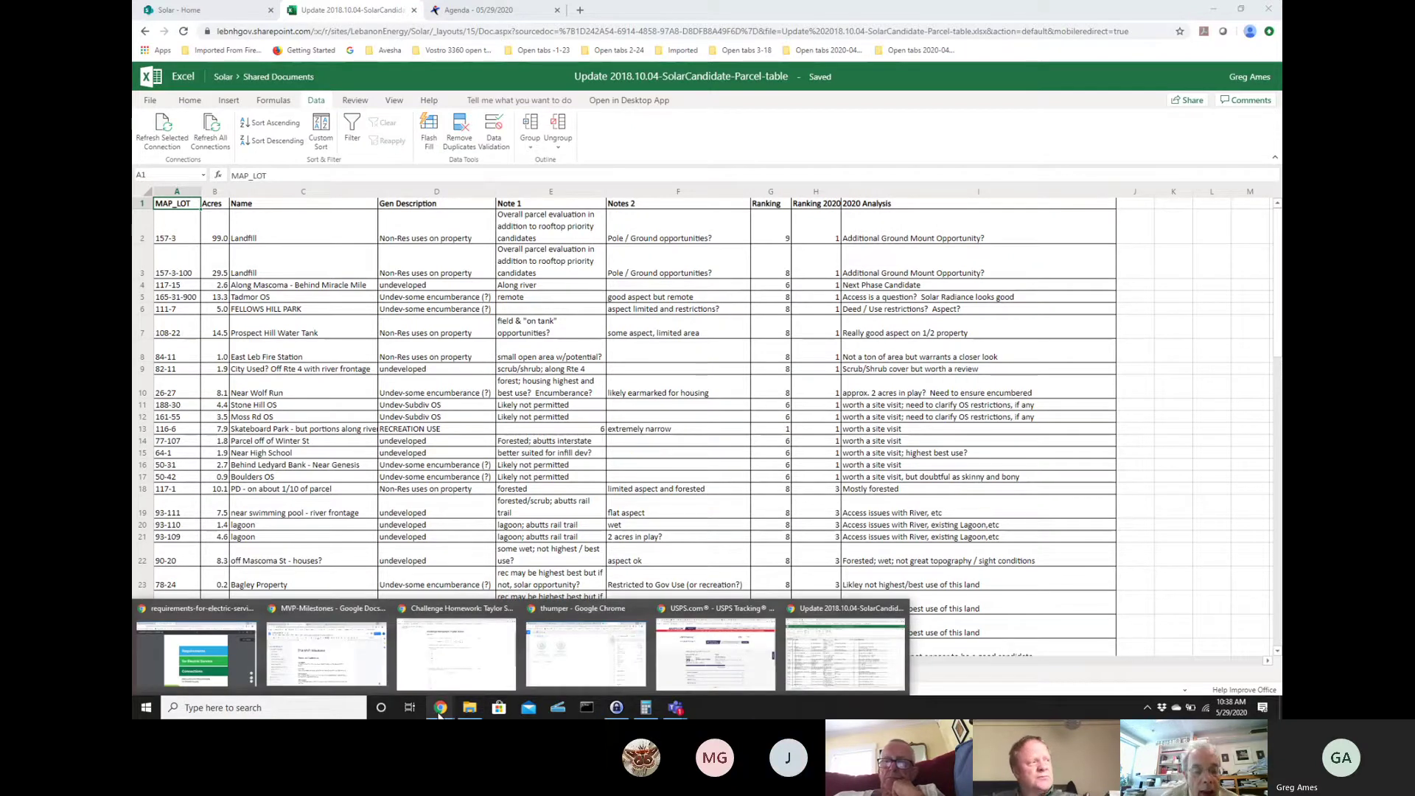
click(745, 667)
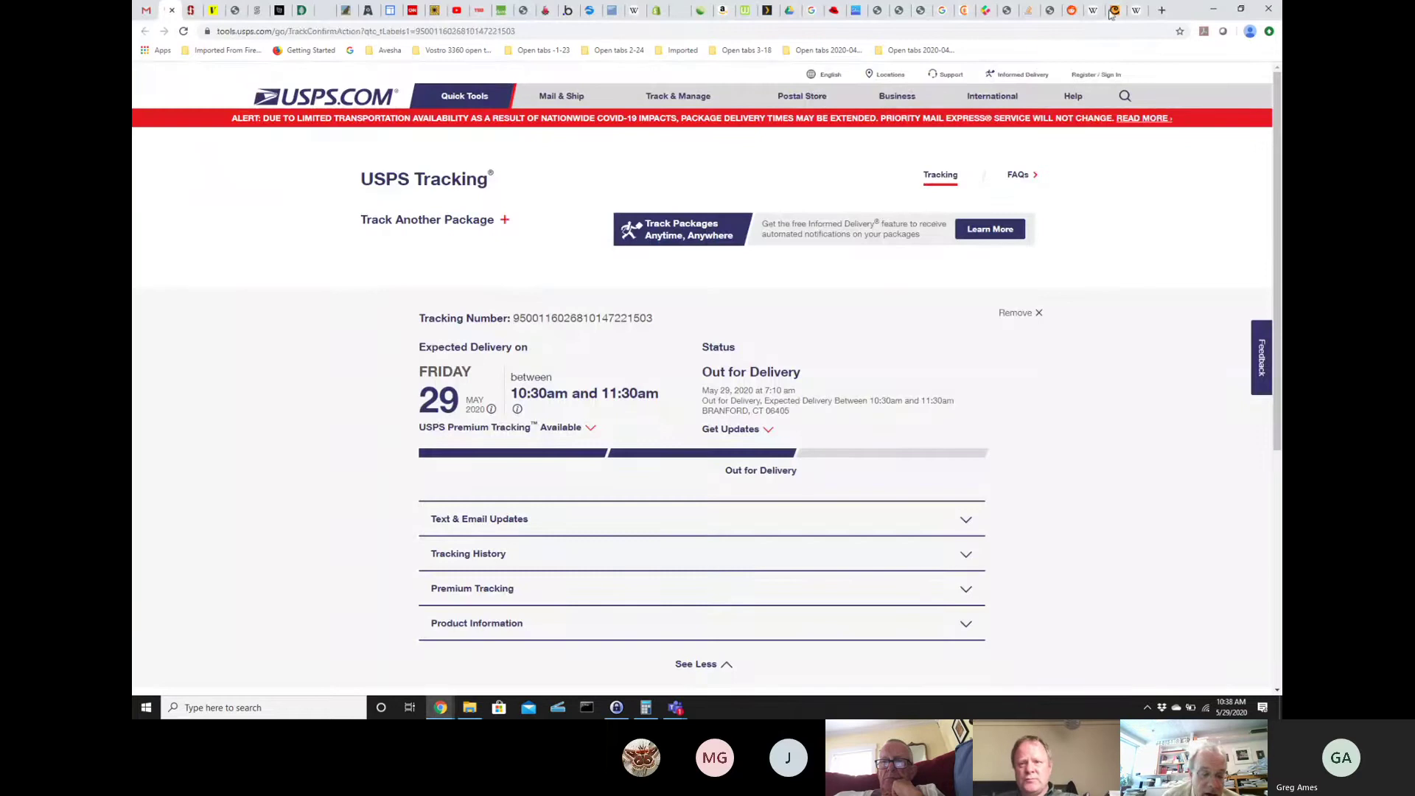
click(1213, 9)
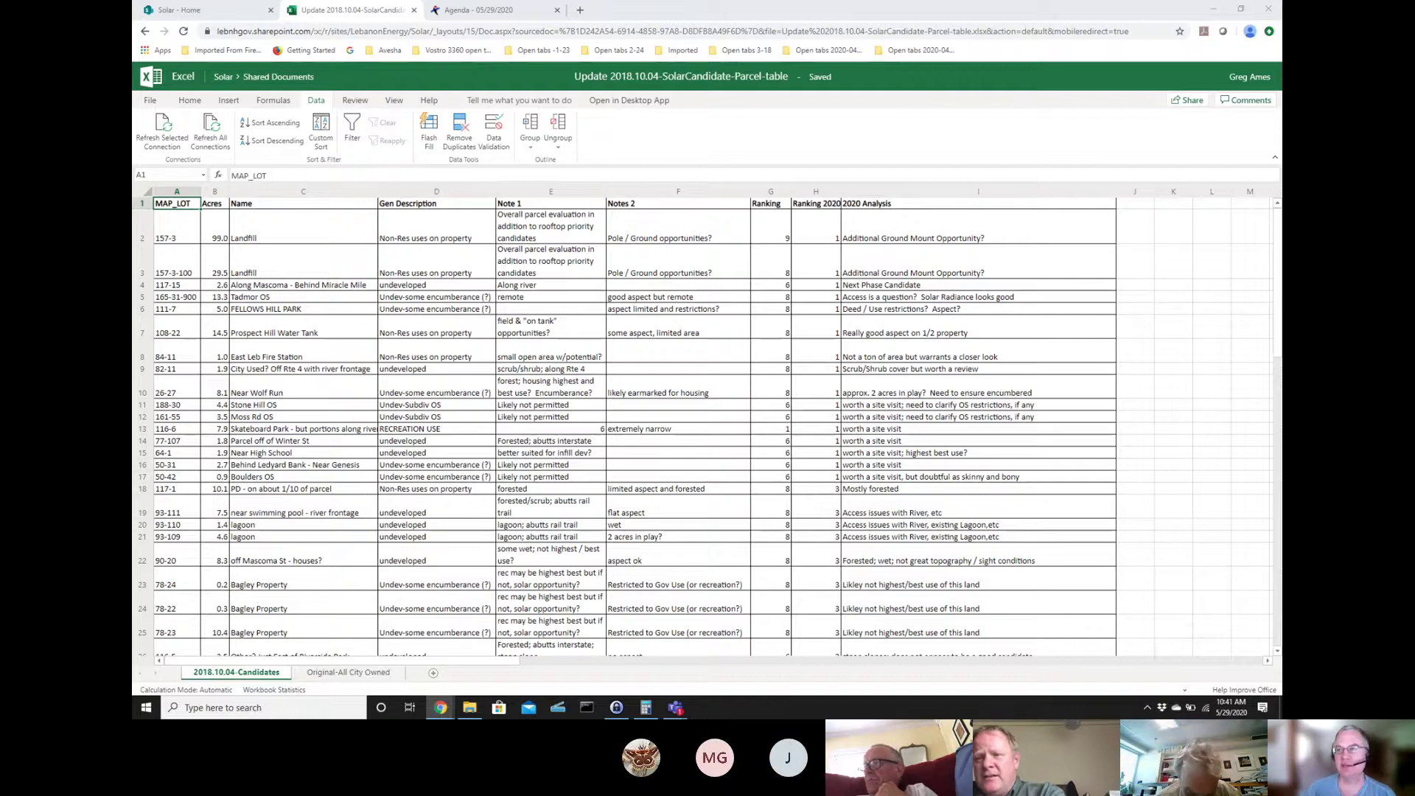
key(alt+Tab)
drag(1097, 252, 1062, 110)
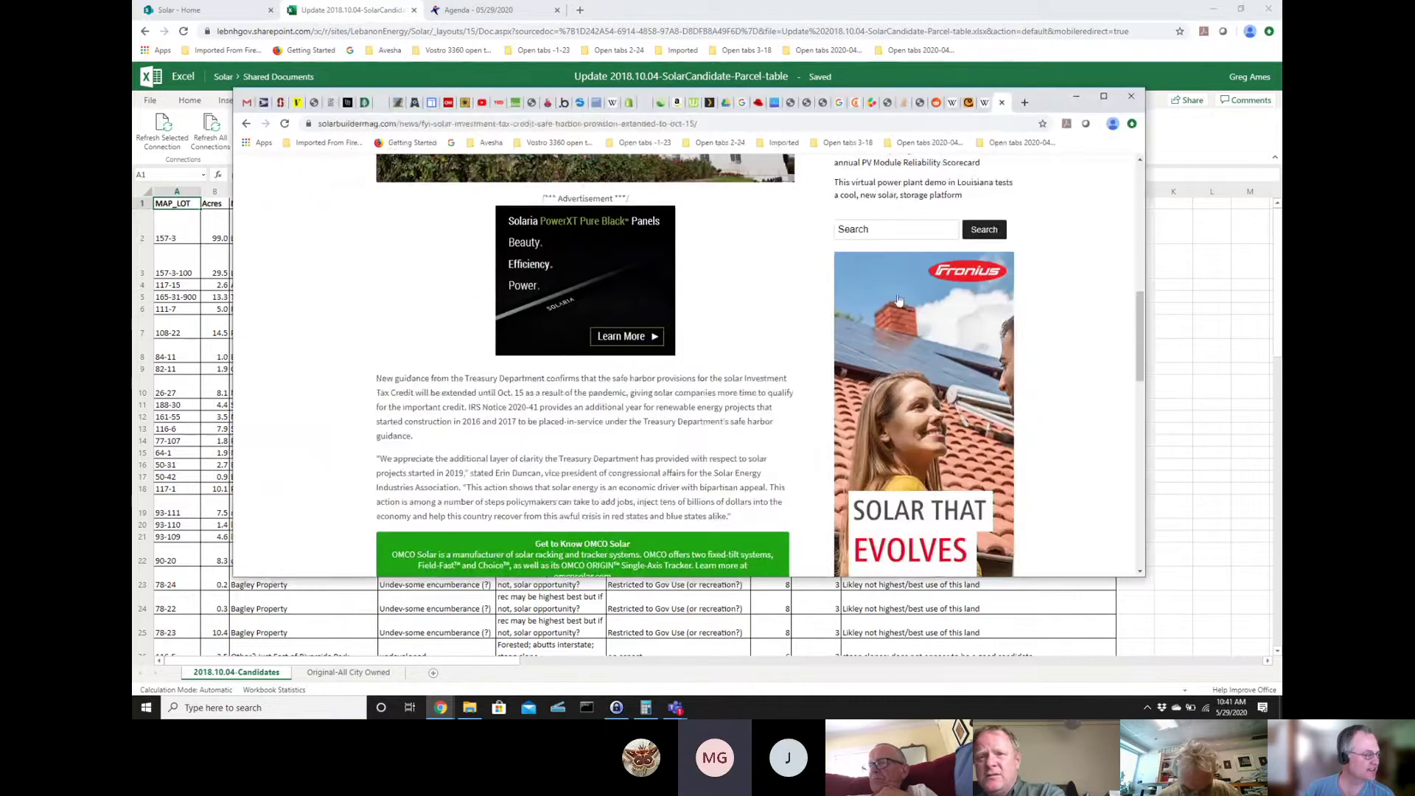
scroll(894, 302, up, 10)
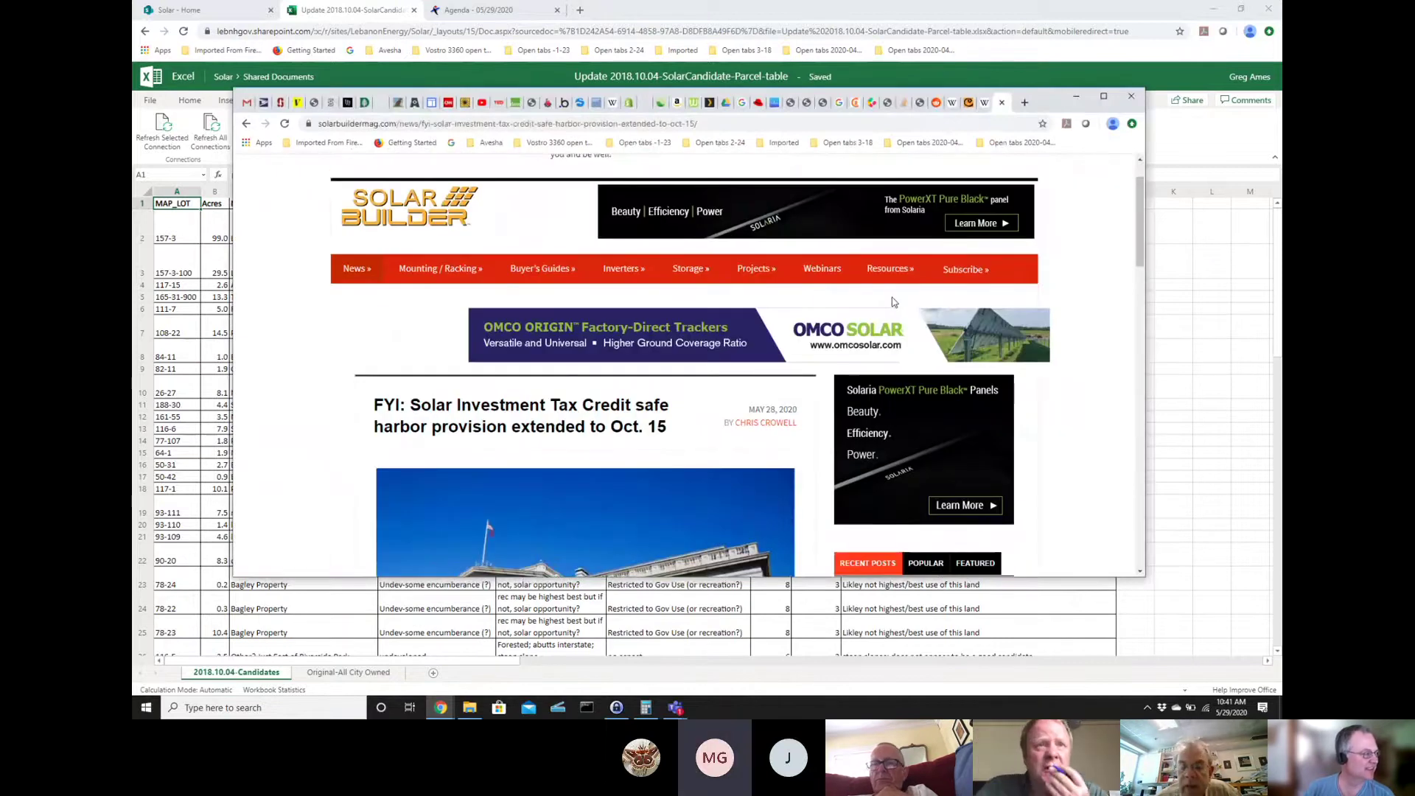
scroll(893, 302, down, 10)
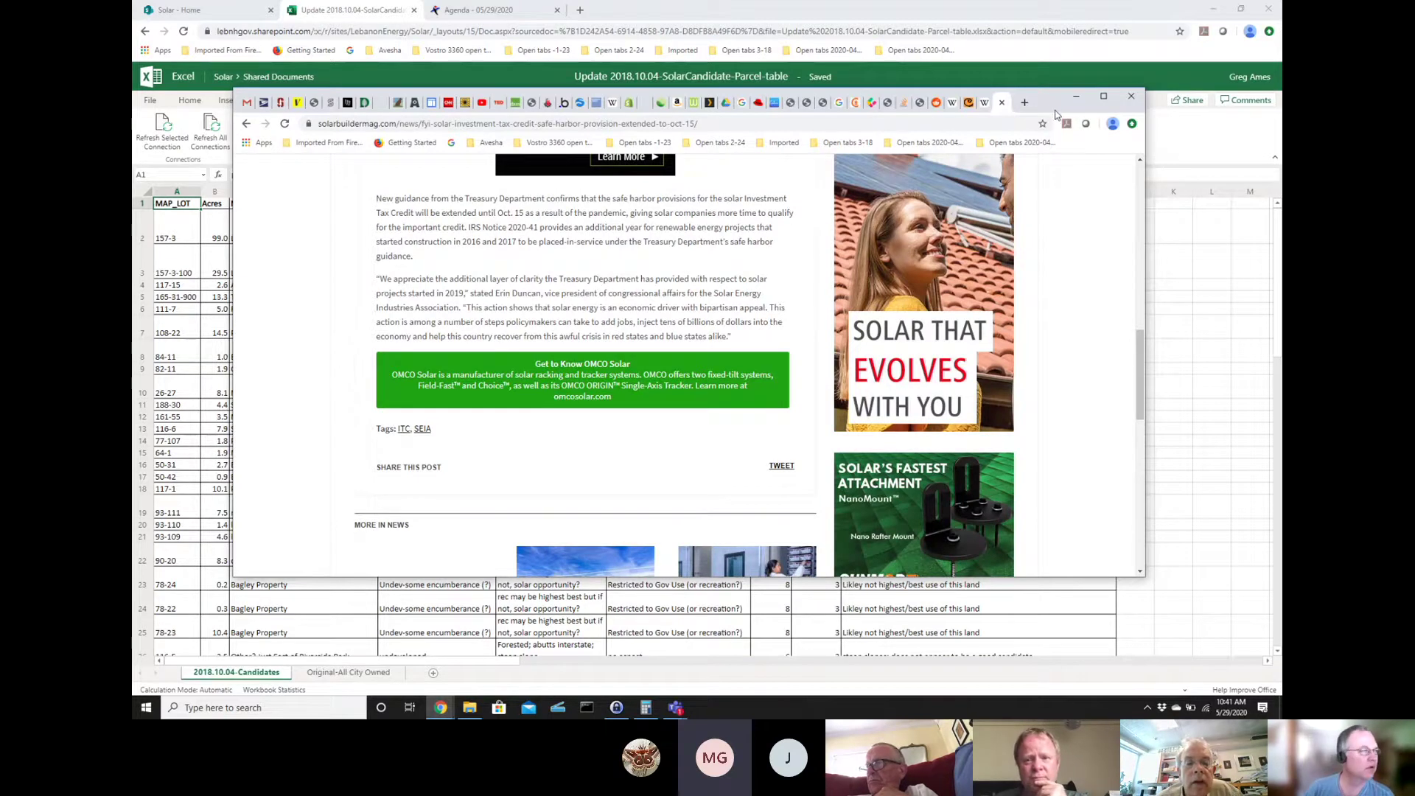
click(1135, 103)
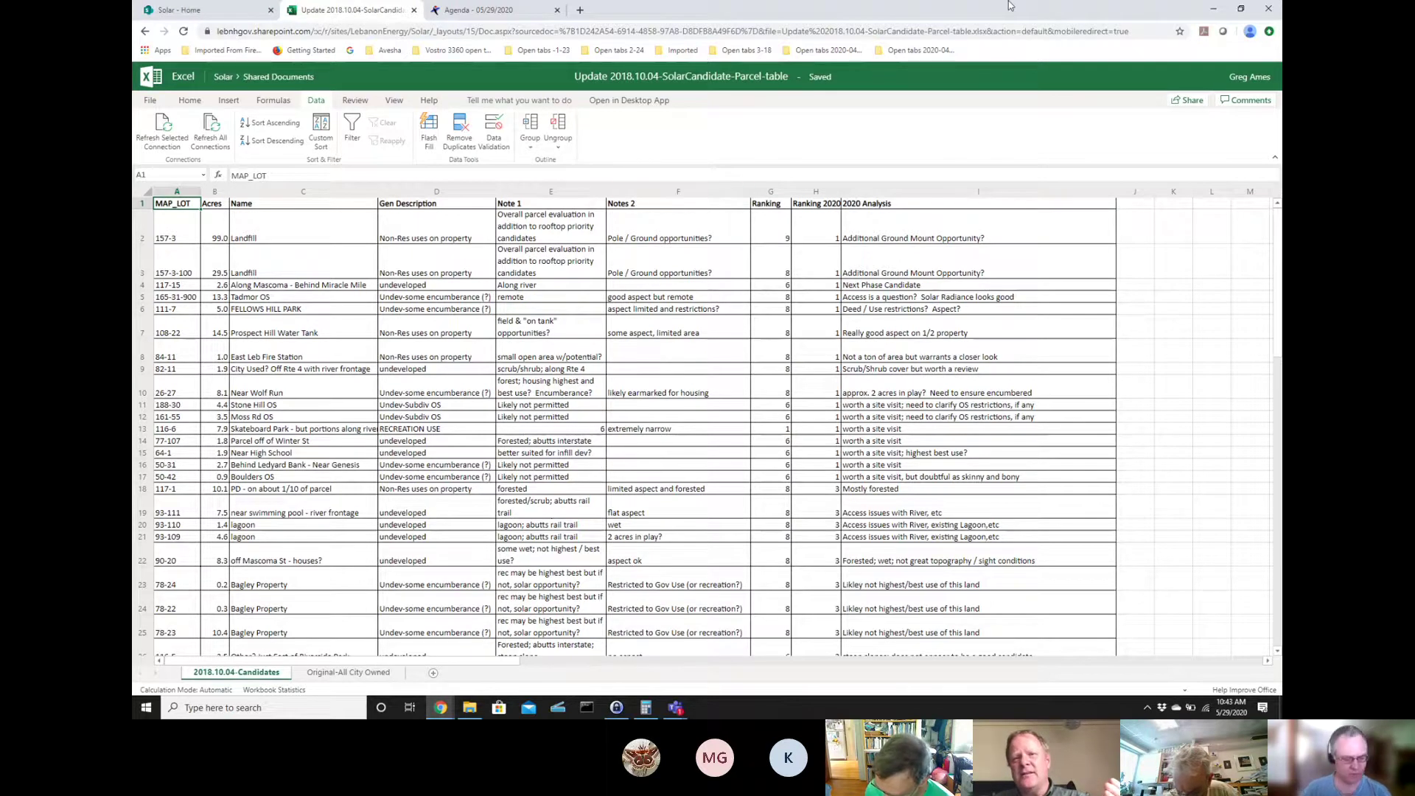
- Load Google Maps in a new browser tab
key(ctrl+t)
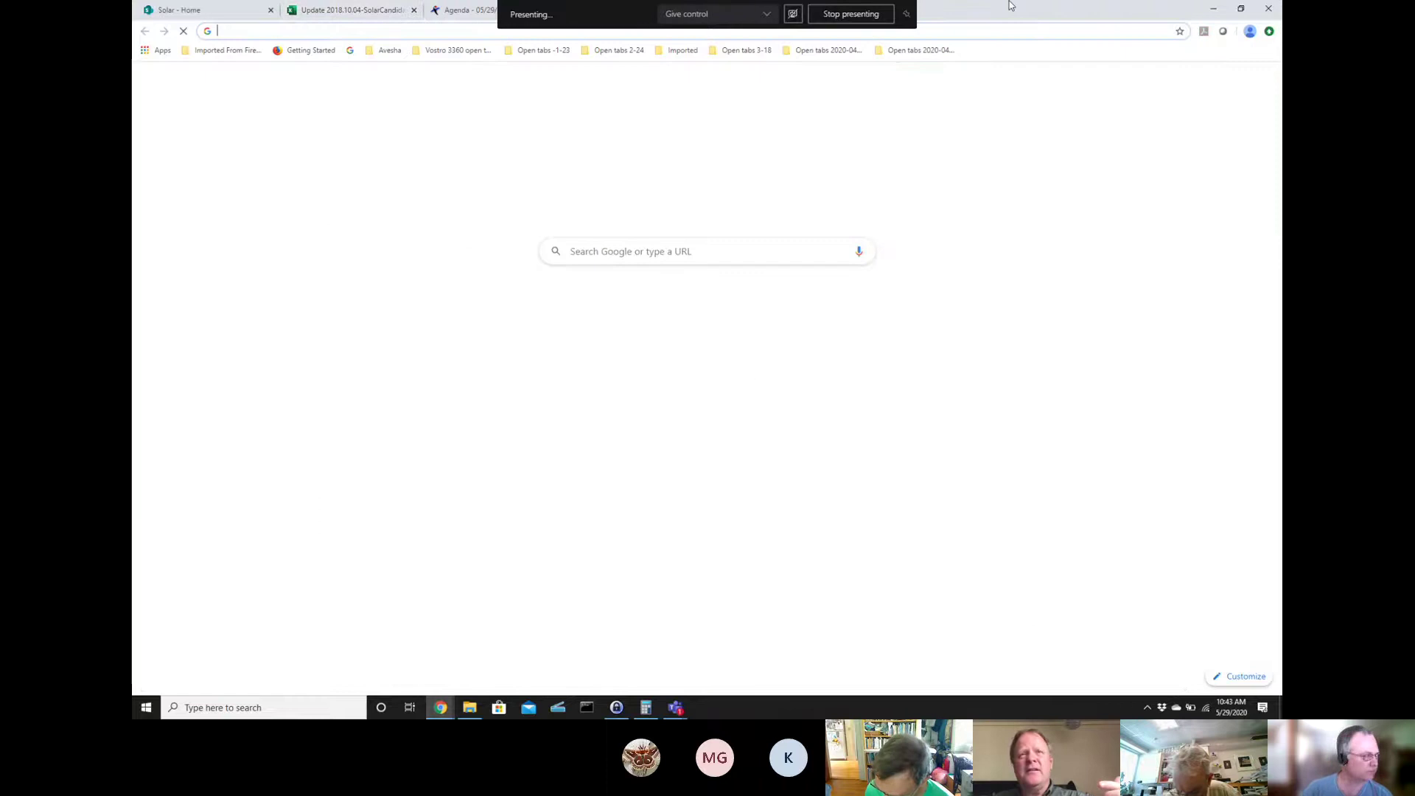
text(map)
key(Return)
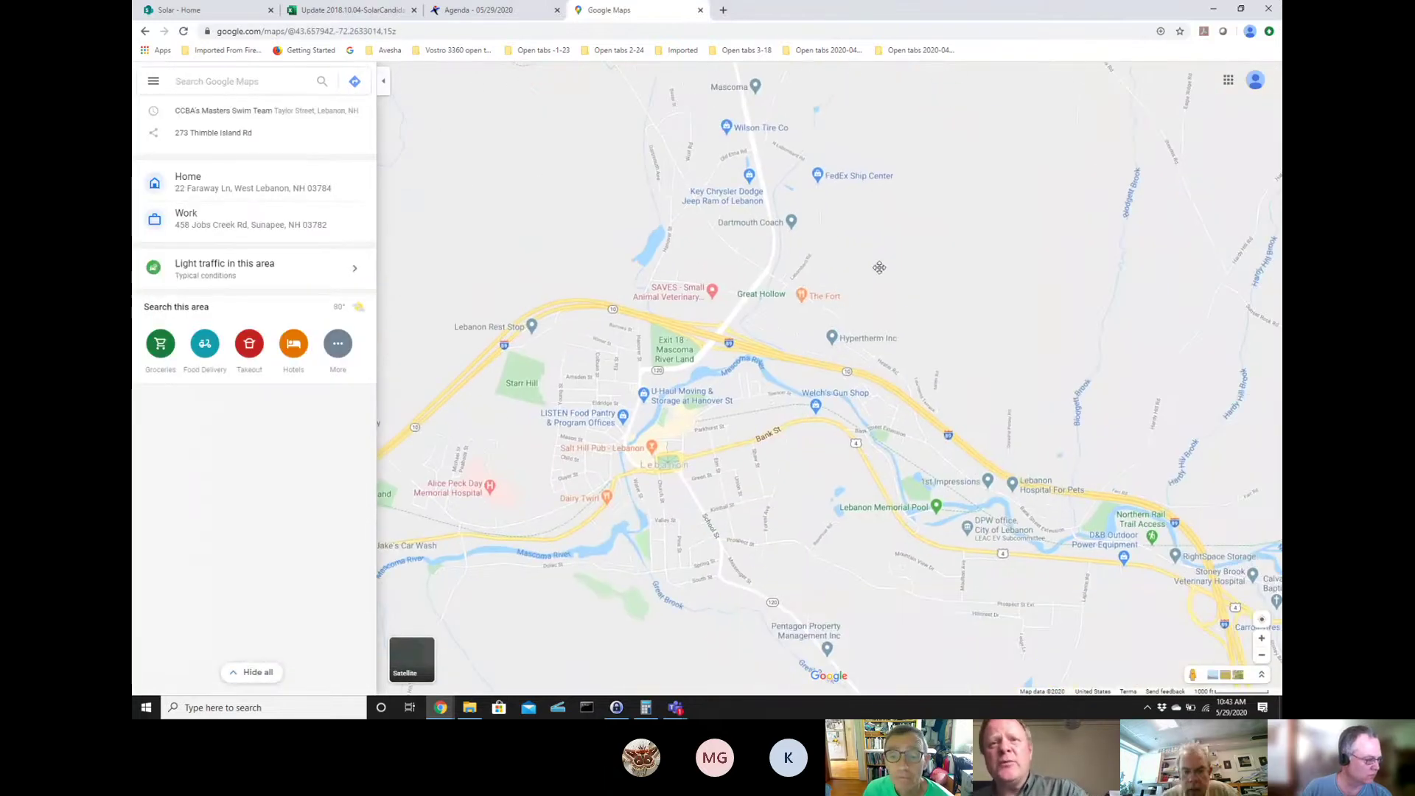
- Pan to the Lebanon Municipal Airport area and switch to satellite imagery
drag(885, 265, 848, 55)
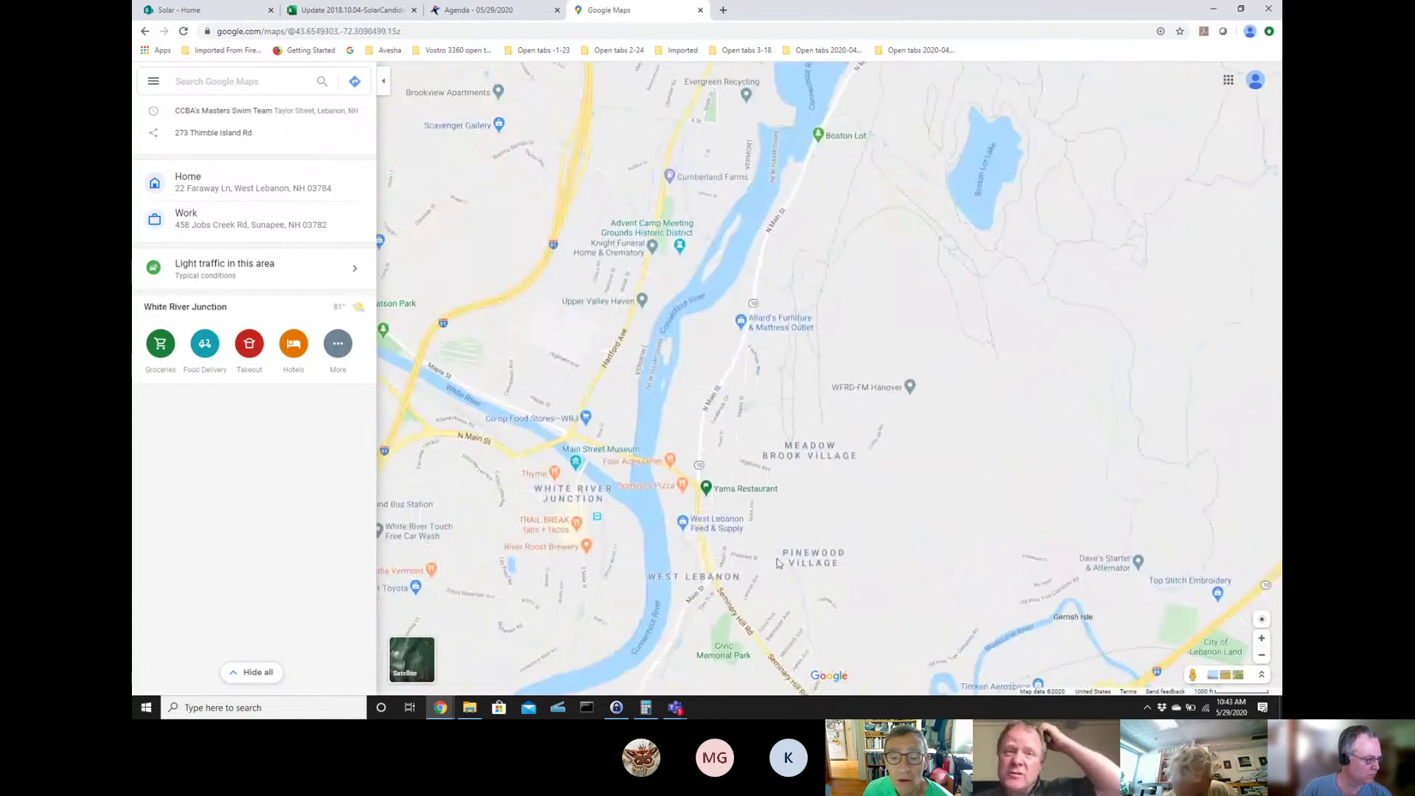
drag(760, 471, 852, 133)
drag(678, 276, 650, 98)
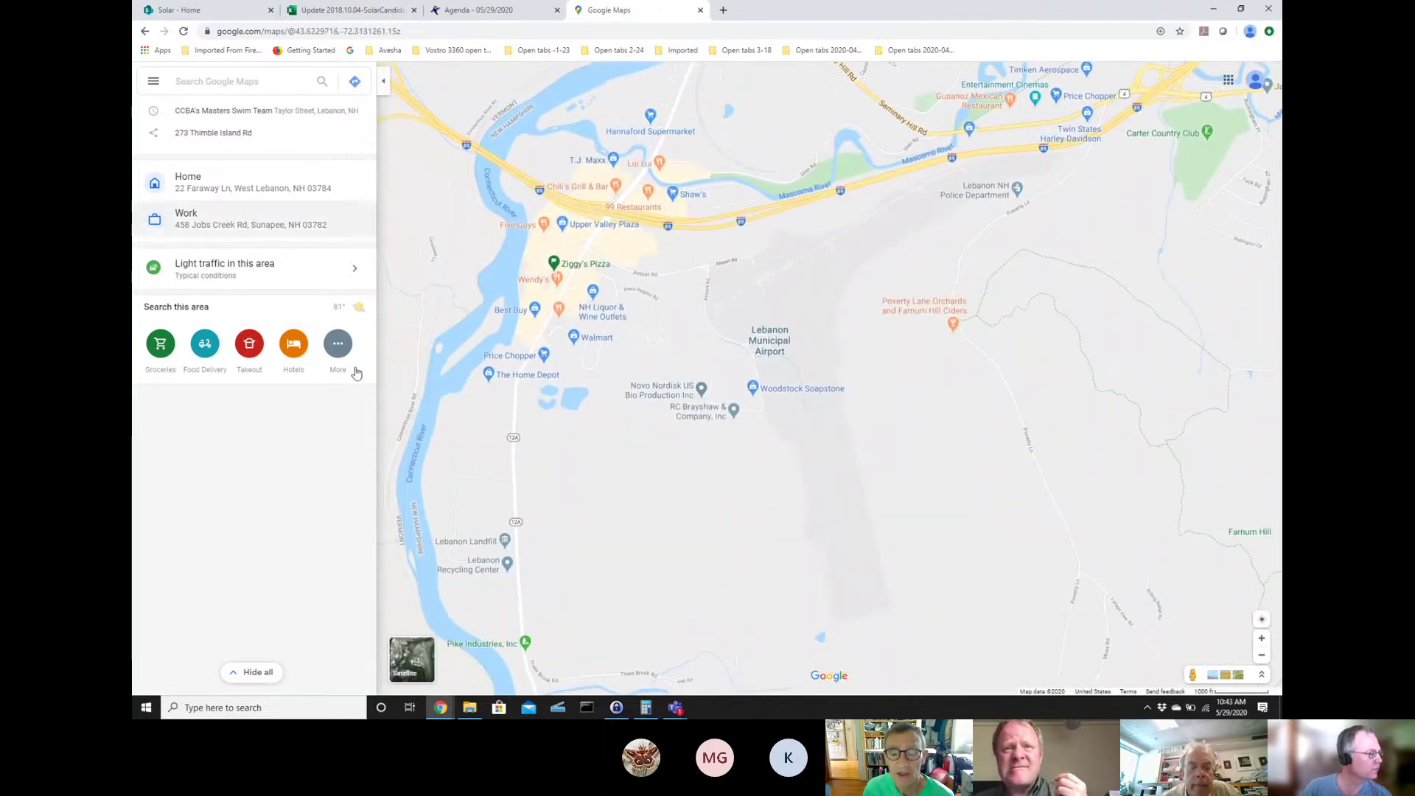
click(411, 660)
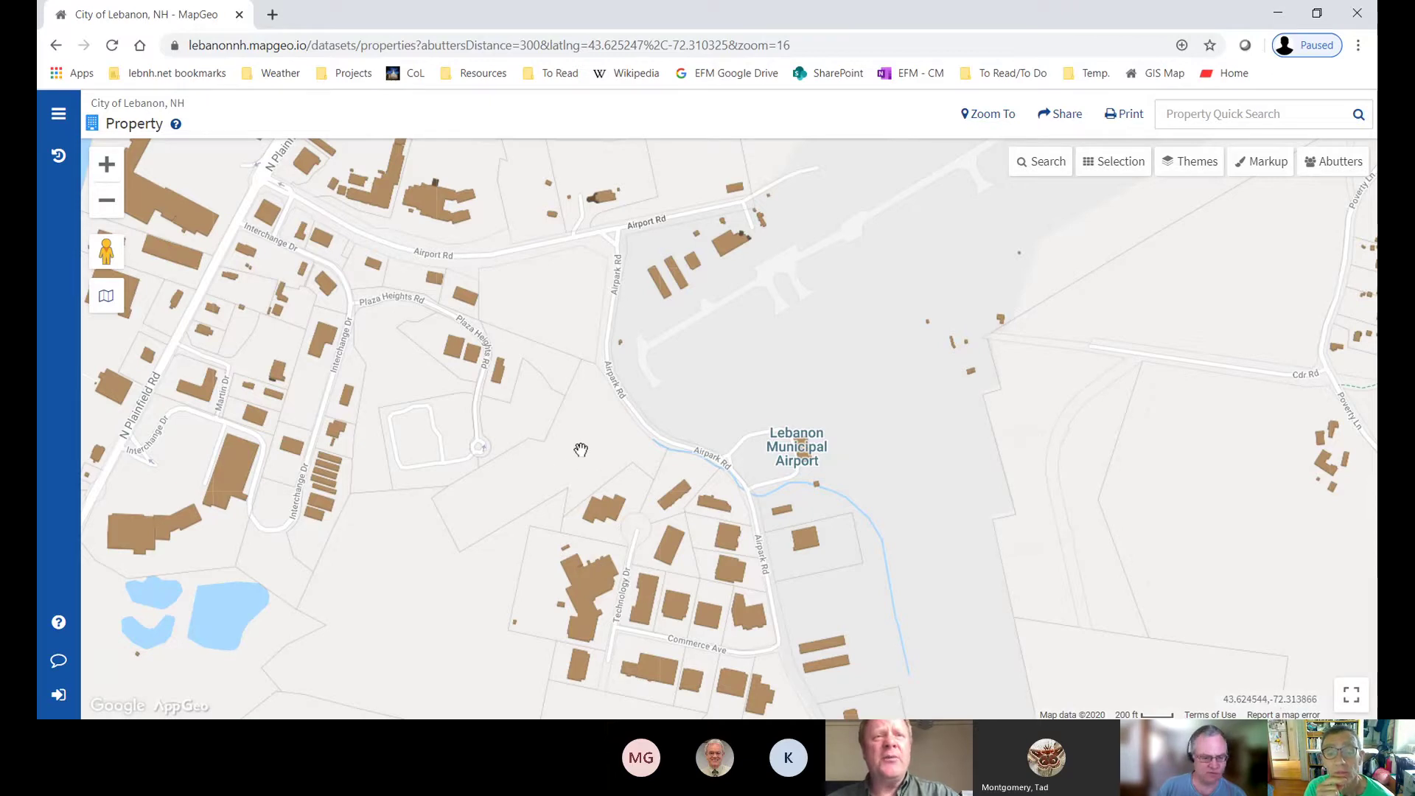
- Zoom in west of Airpark Rd until parcel numbers like 130-12 and 130-15 appear
scroll(581, 449, up, 1)
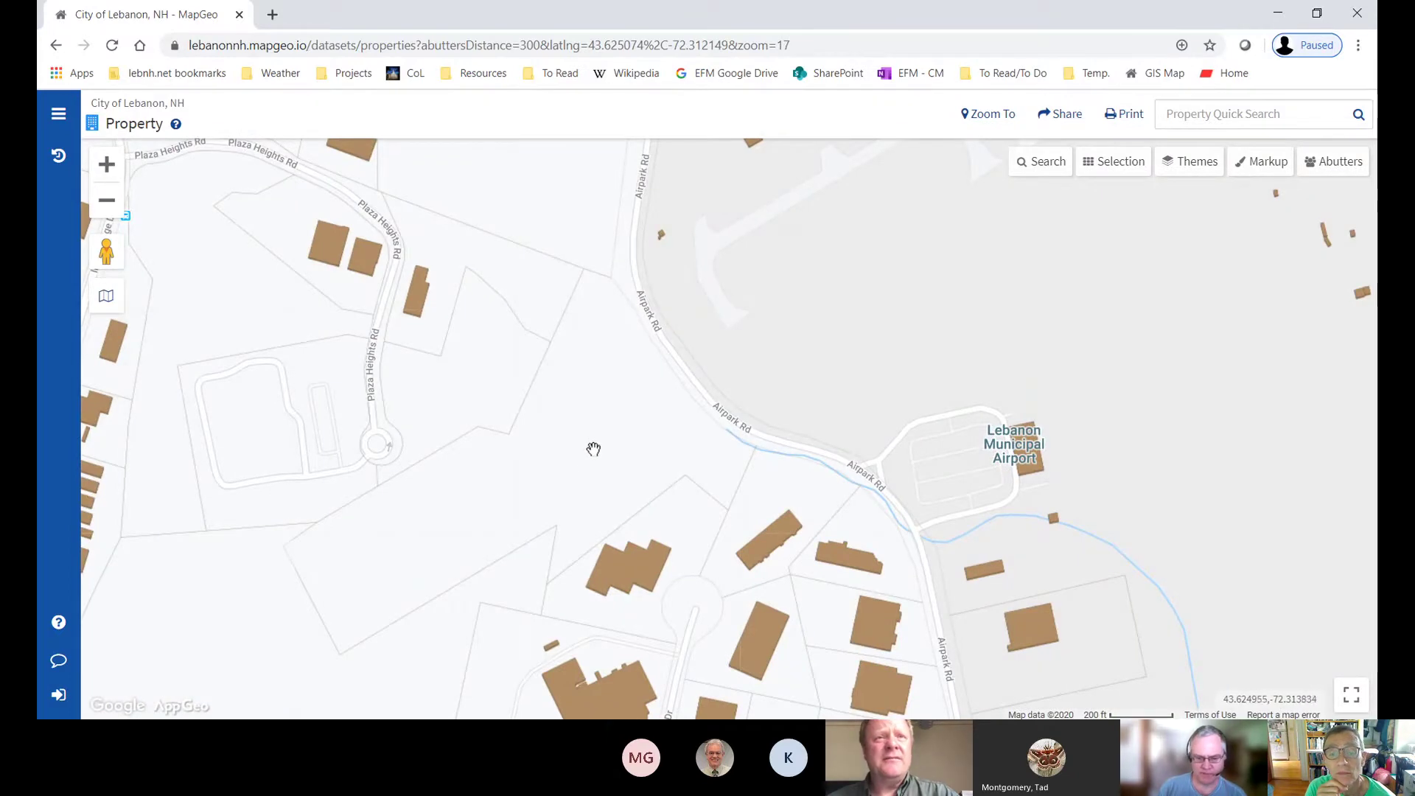
scroll(572, 472, up, 1)
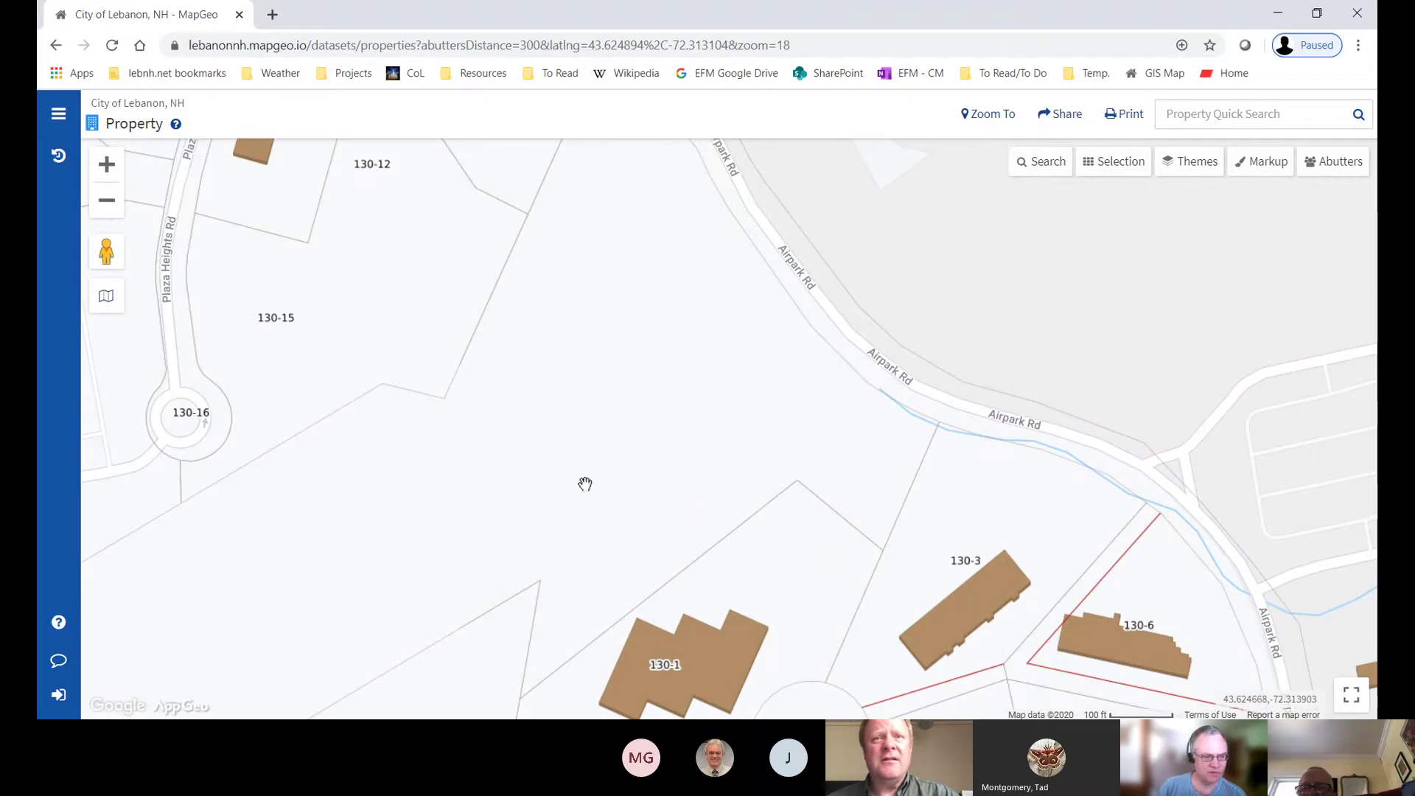
scroll(585, 484, down, 1)
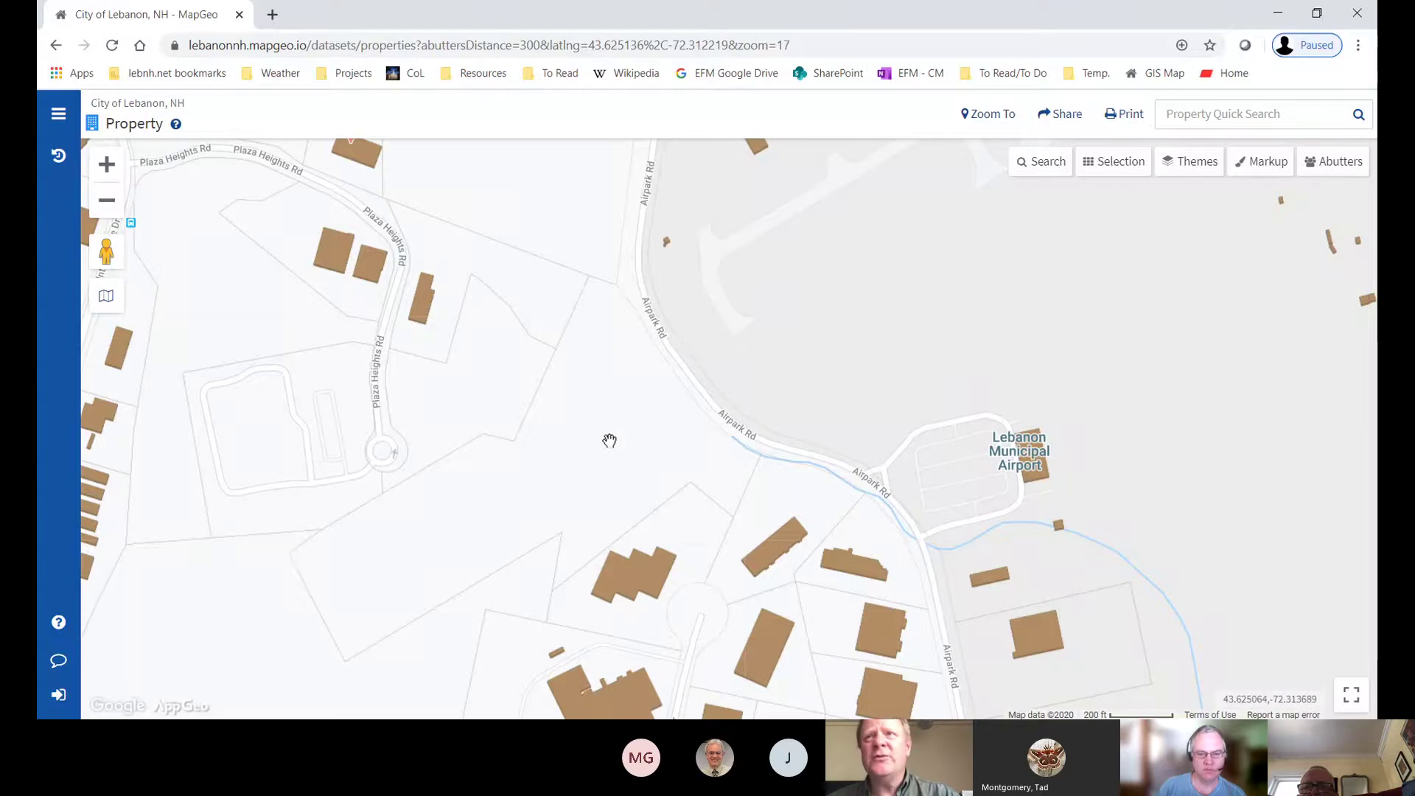
double_click(610, 448)
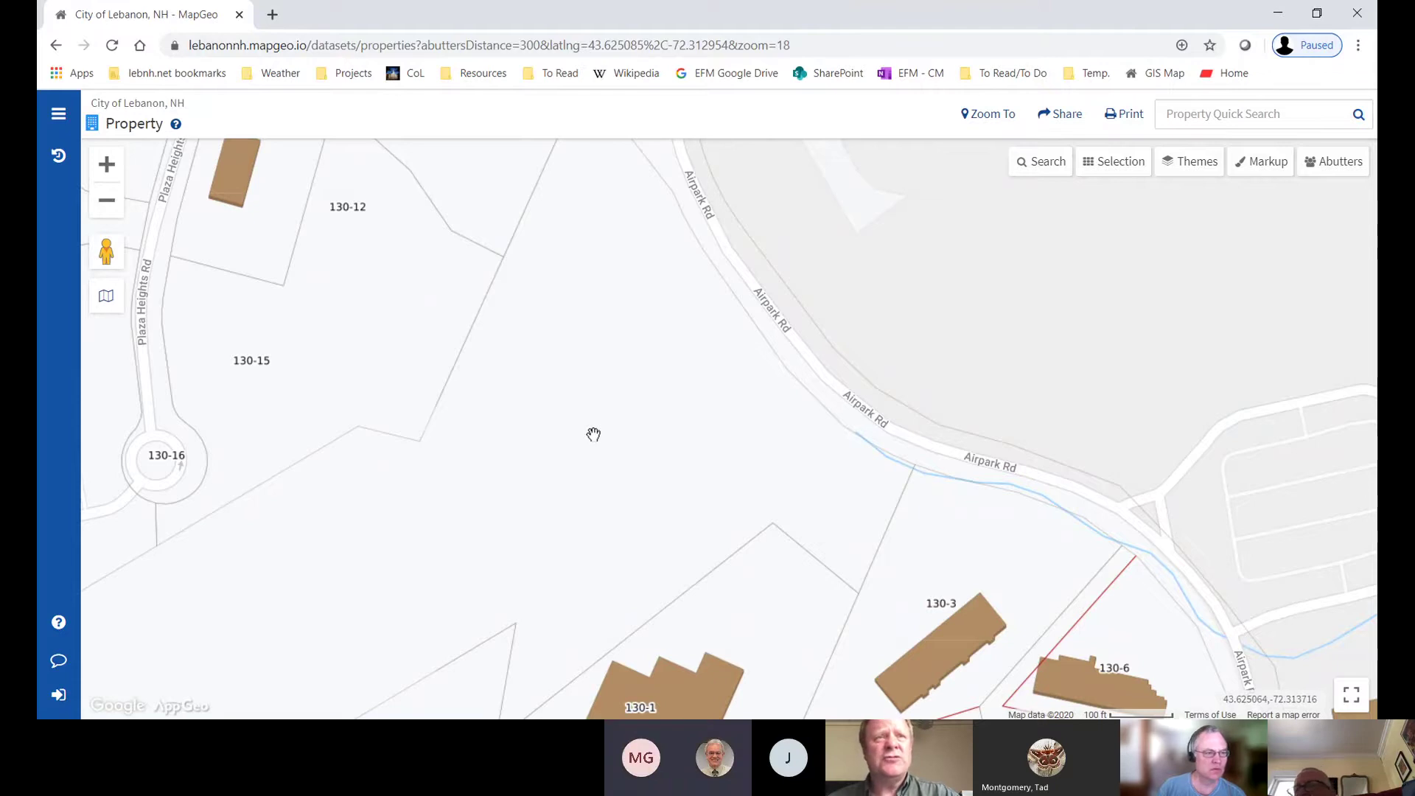
scroll(594, 435, up, 2)
scroll(593, 435, down, 2)
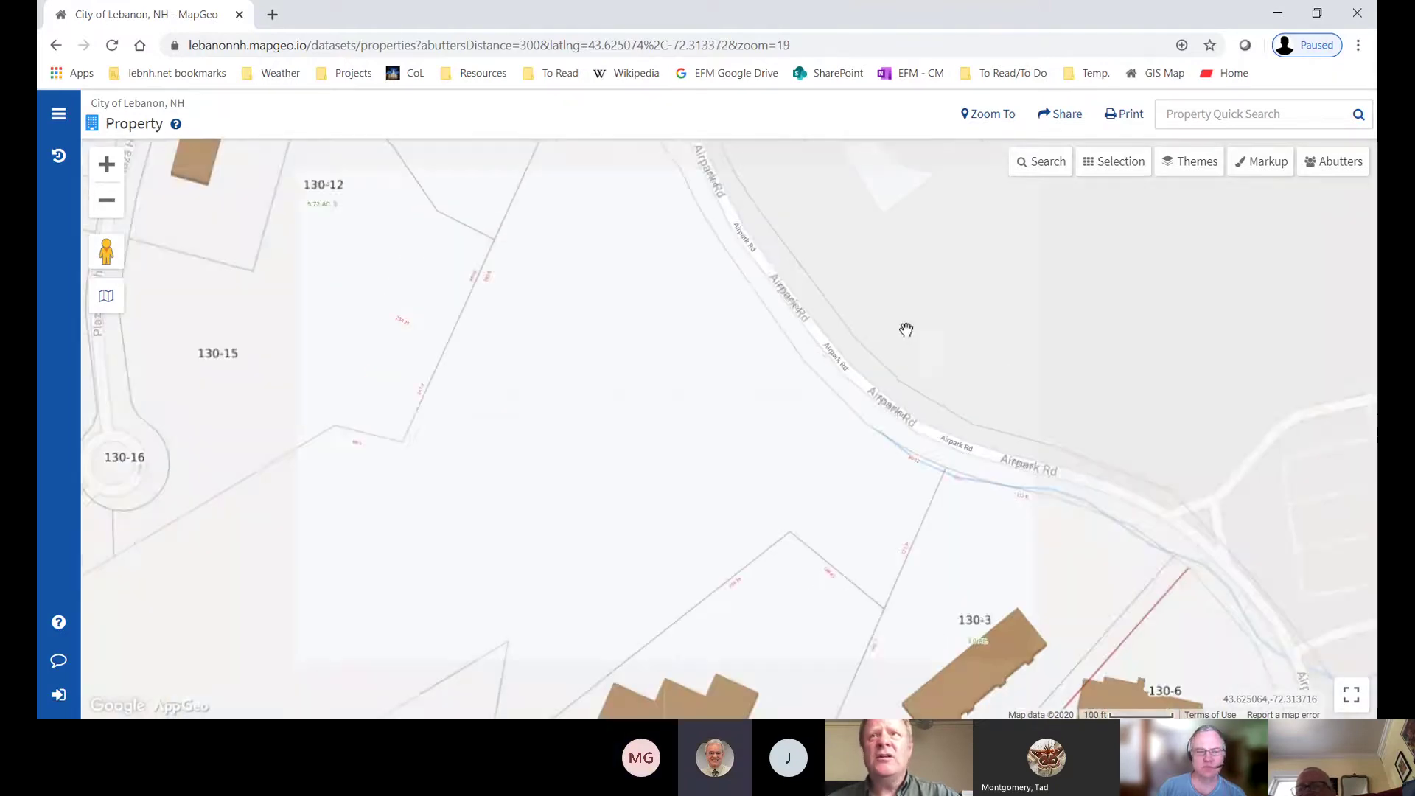
- Turn on the Topography theme from the Themes panel
click(1181, 173)
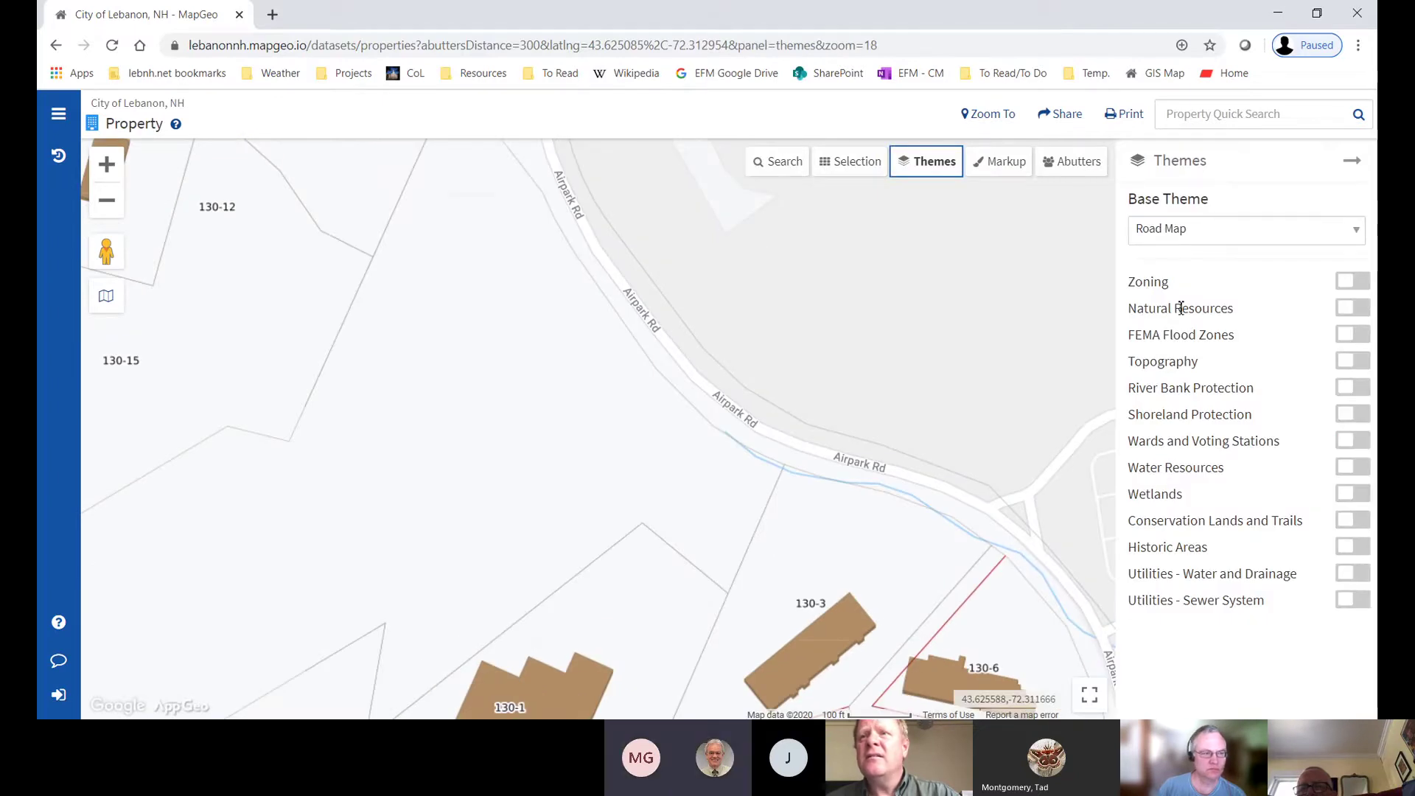
click(1367, 364)
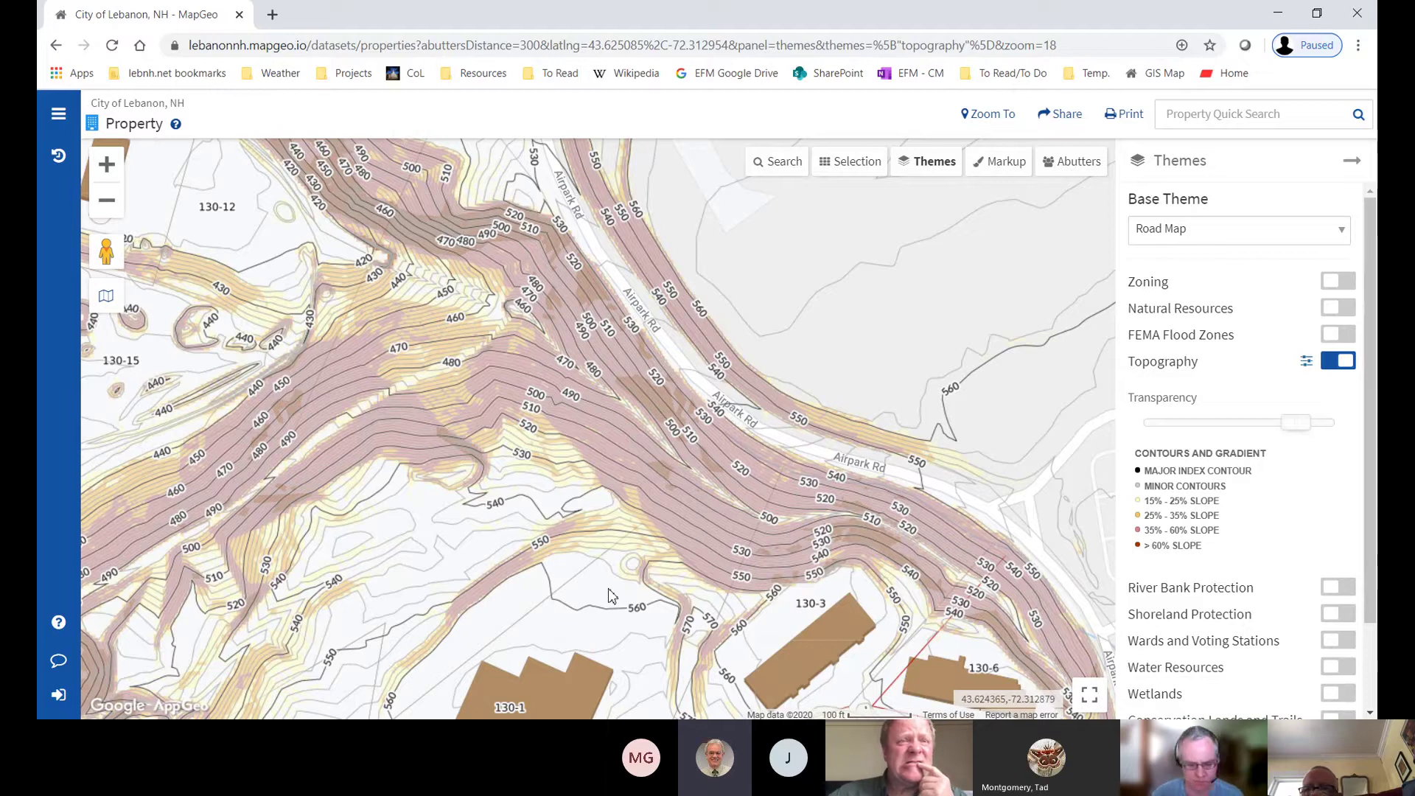
- Pan toward parcels 130-15 and 130-16, zoom out, and switch off the Topography layer
drag(609, 407, 795, 496)
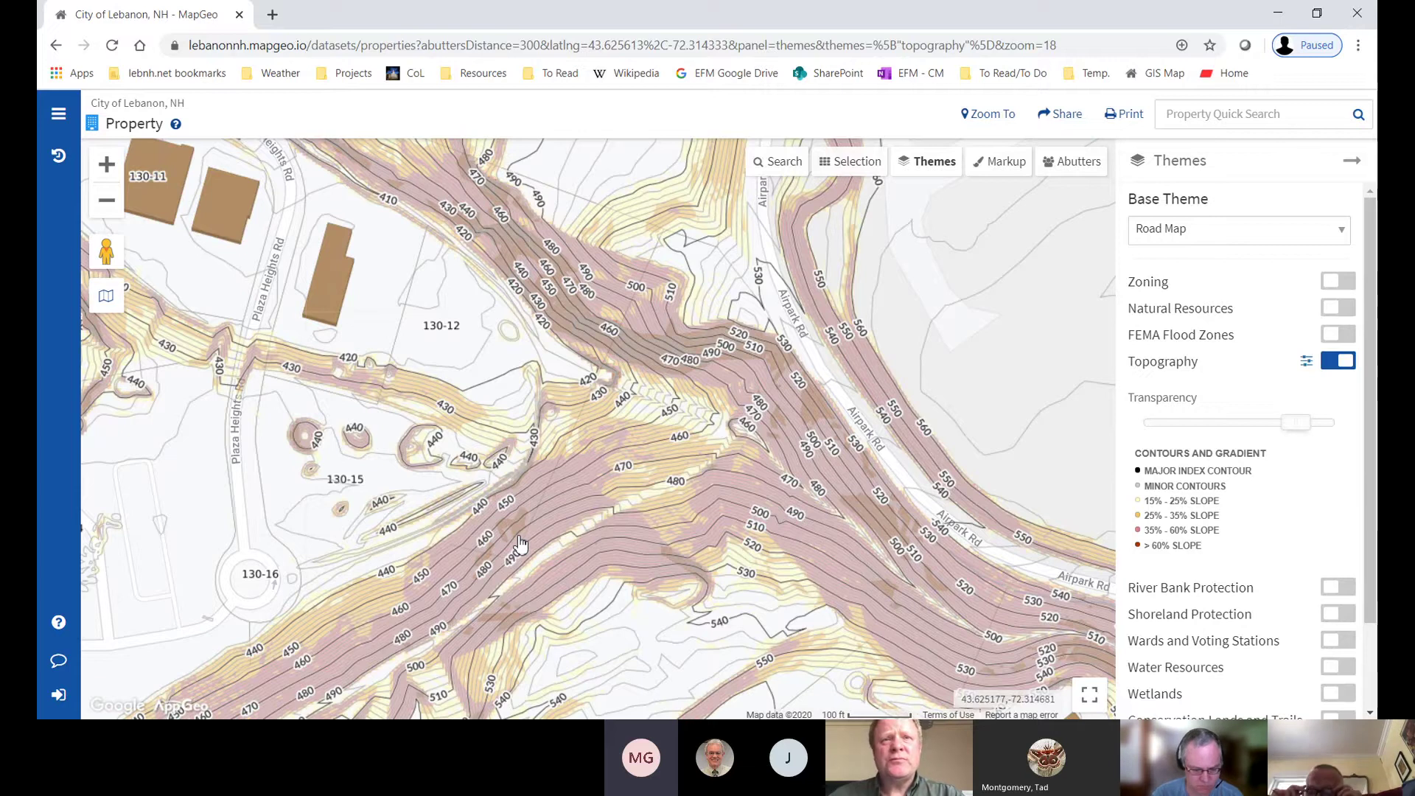
scroll(658, 505, down, 3)
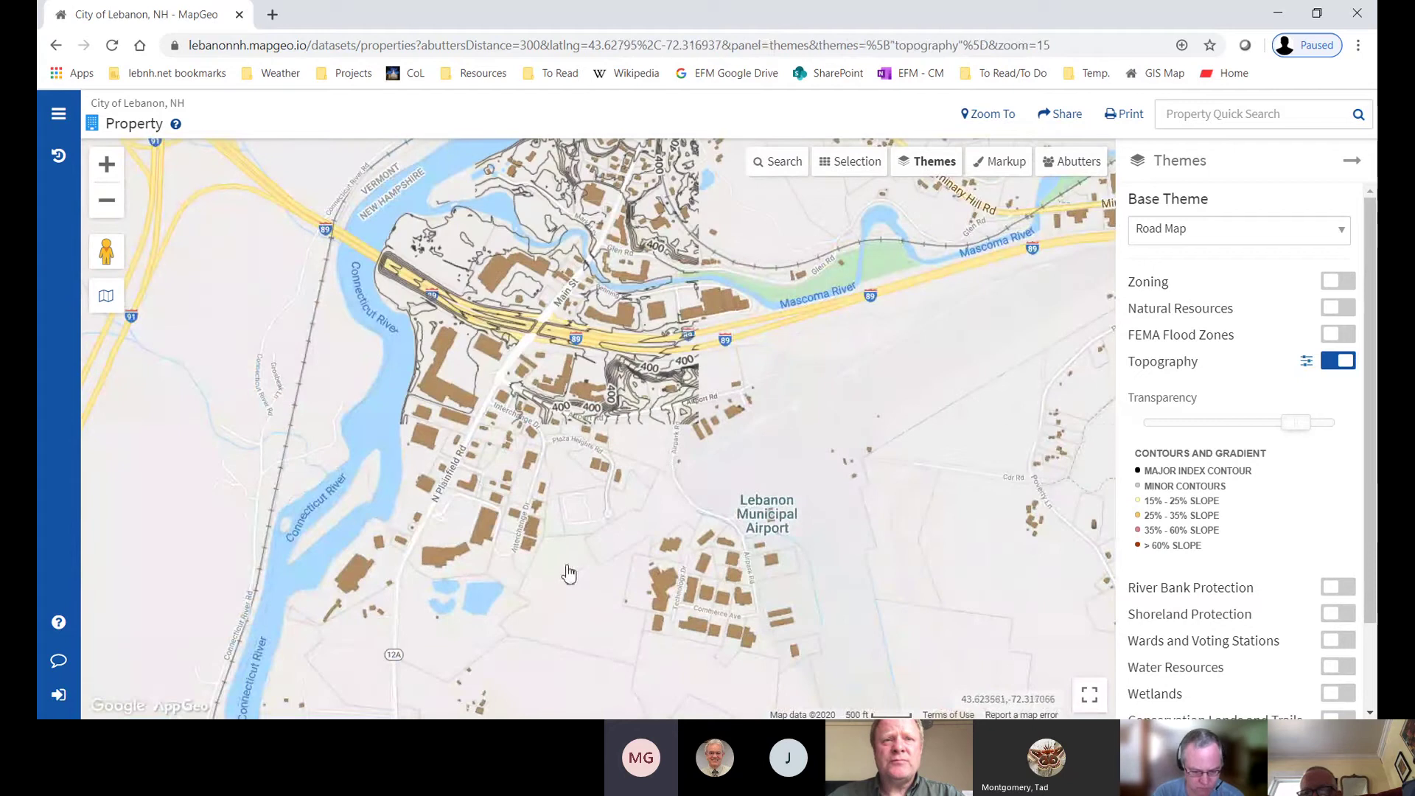
click(1338, 360)
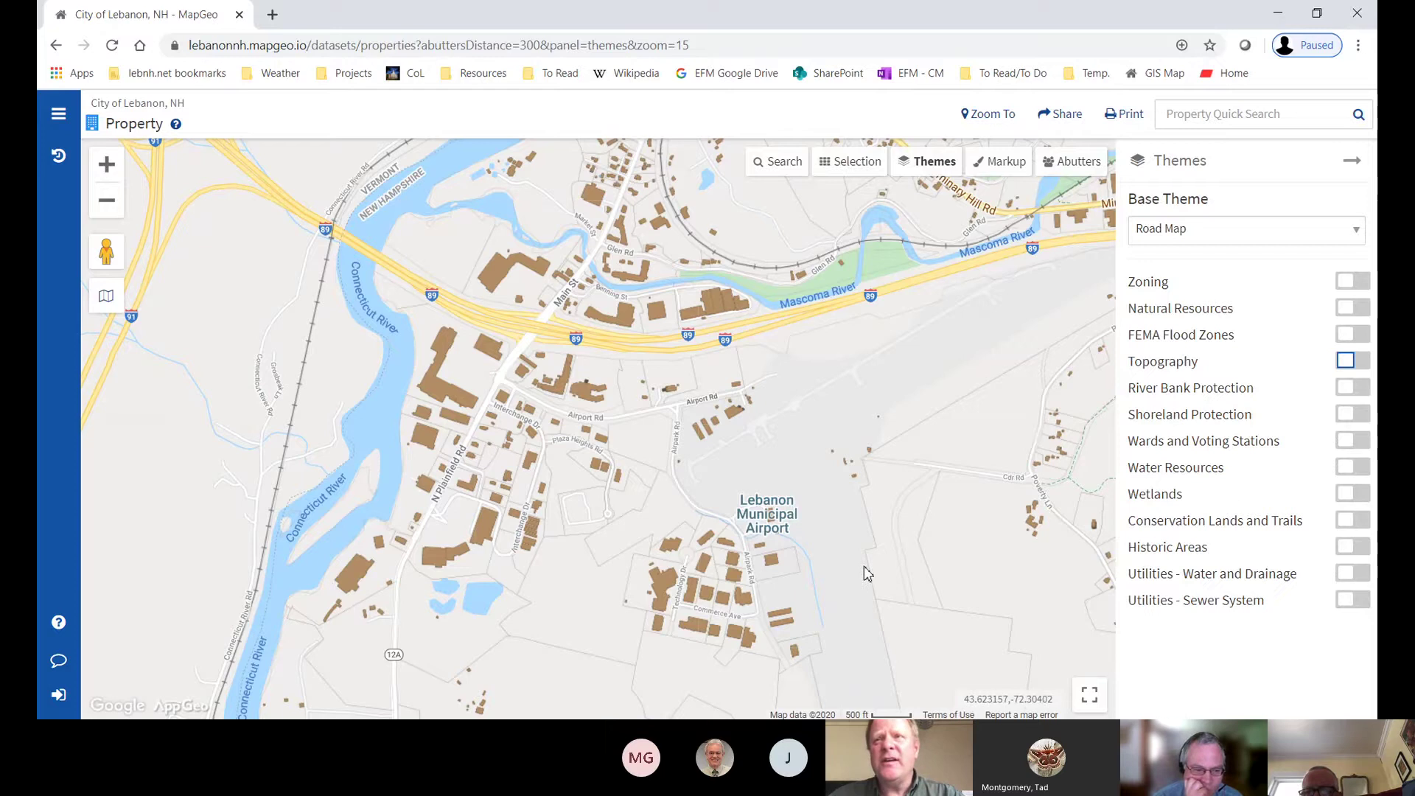
- Collapse the Themes panel and center the road map on parcels along Airport Rd, Interchange Dr and Commerce Ave
click(1352, 161)
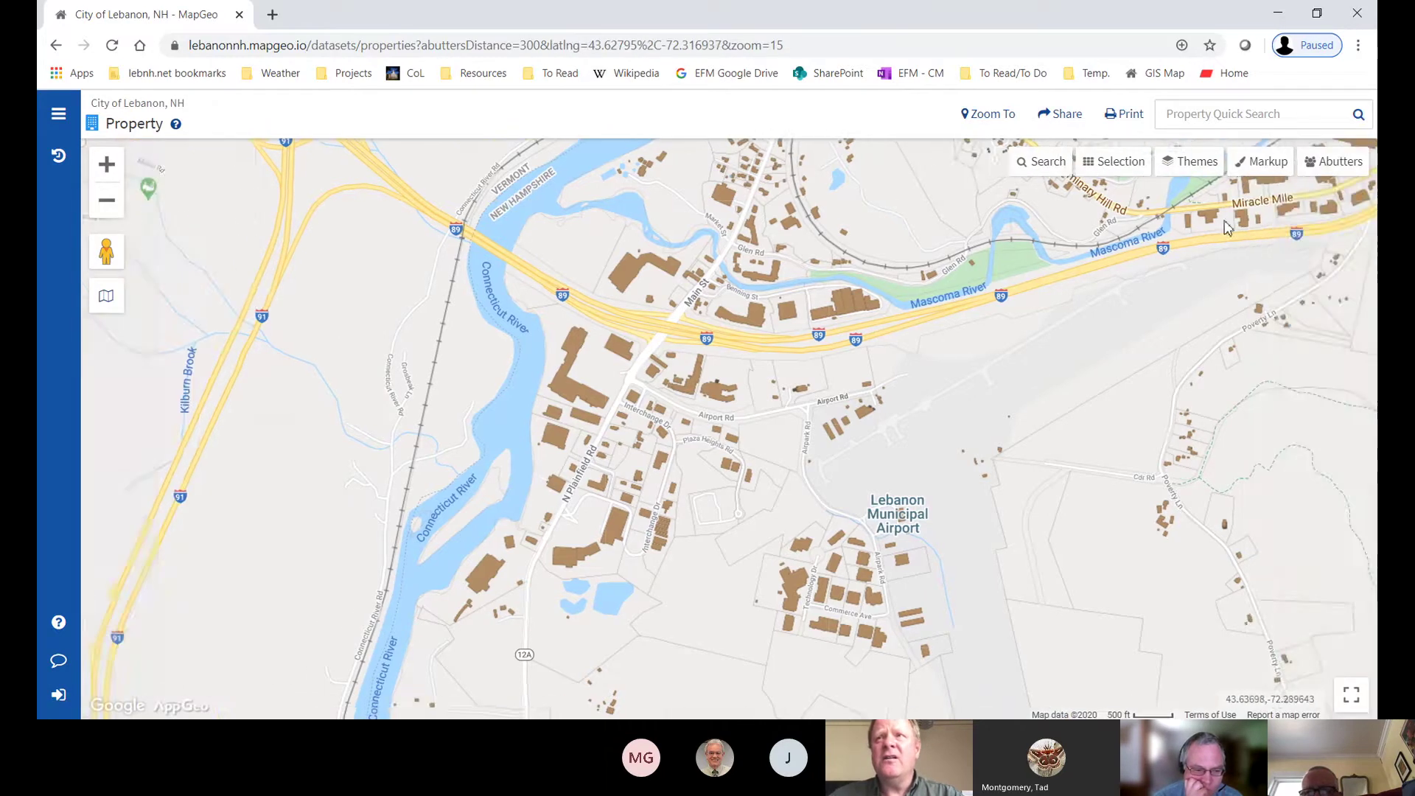
scroll(1039, 370, down, 1)
scroll(1039, 369, up, 2)
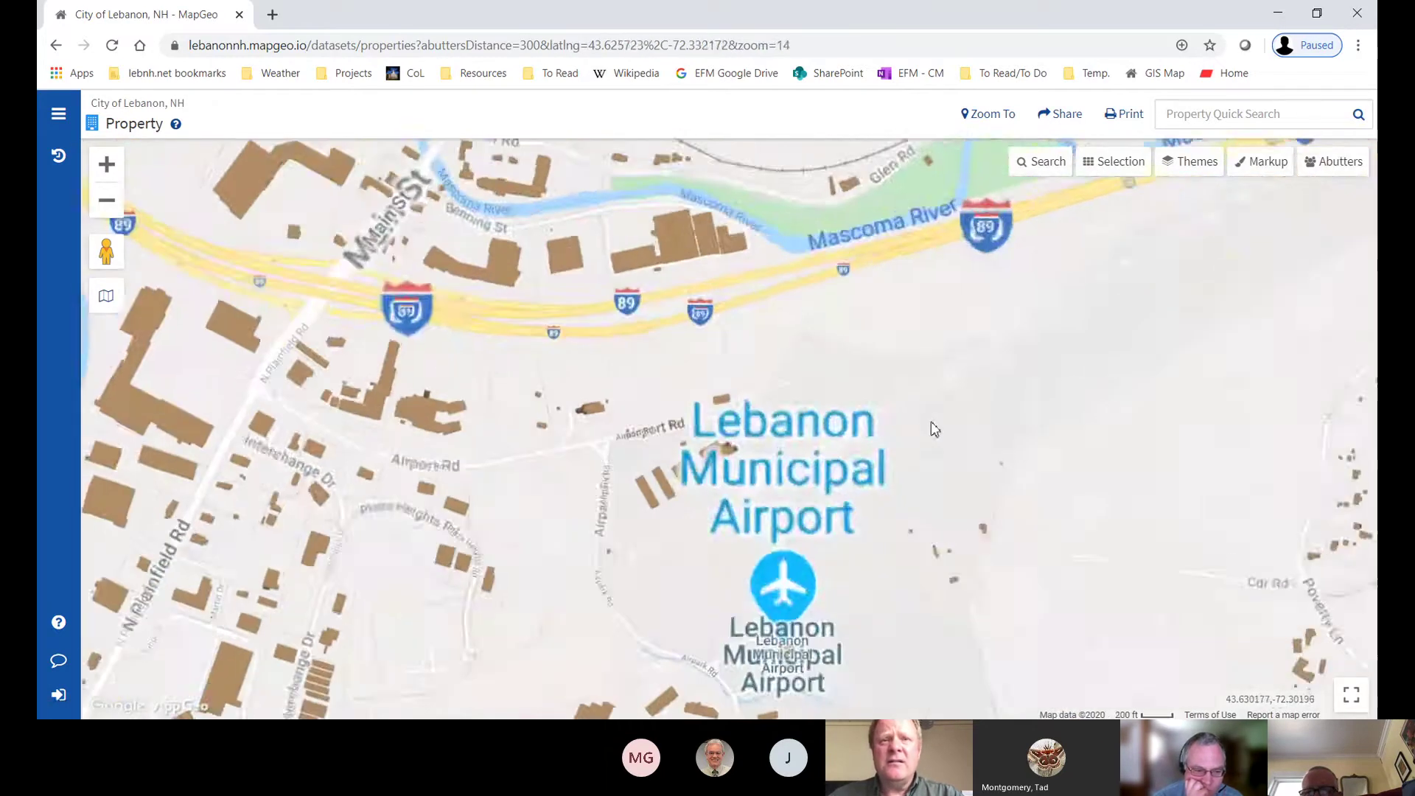
drag(934, 429, 1171, 211)
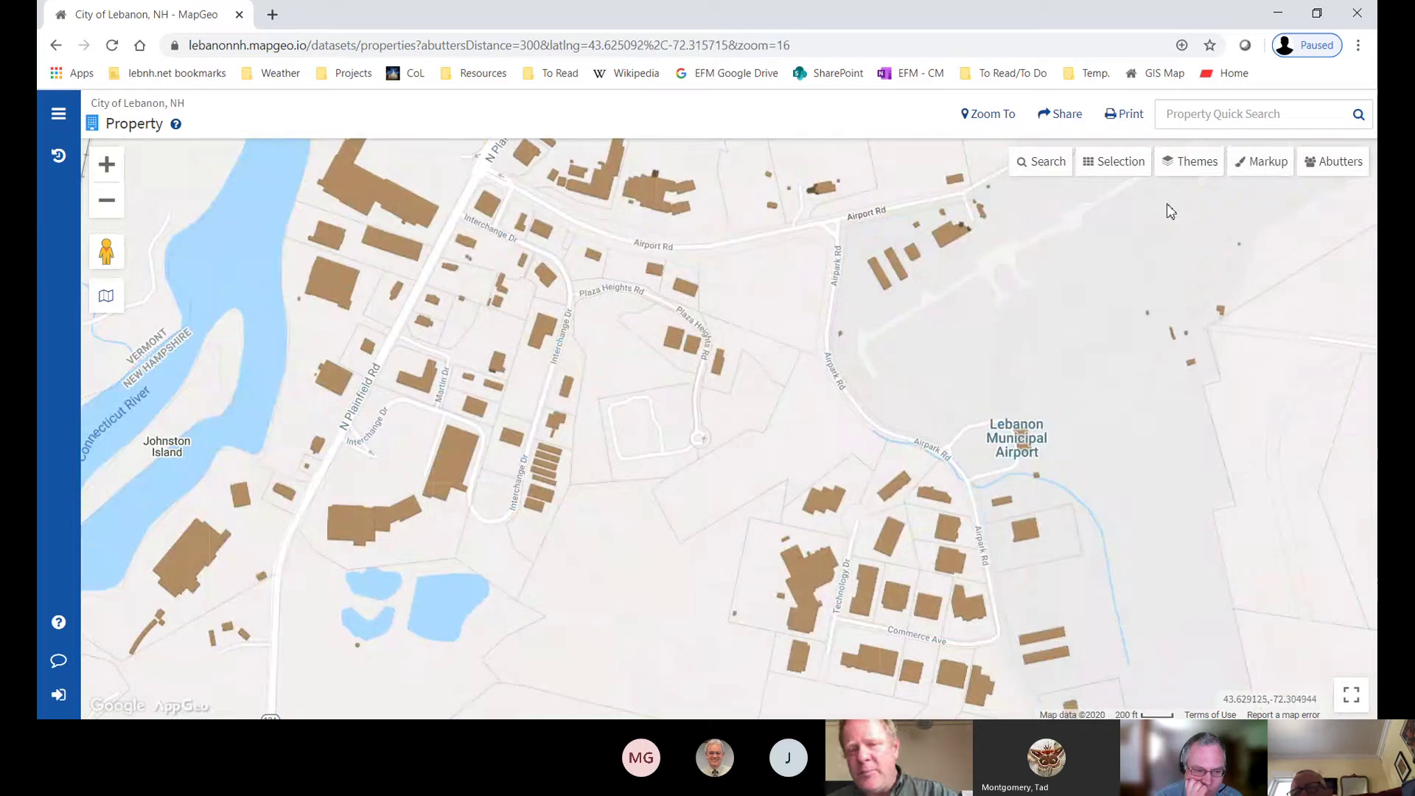
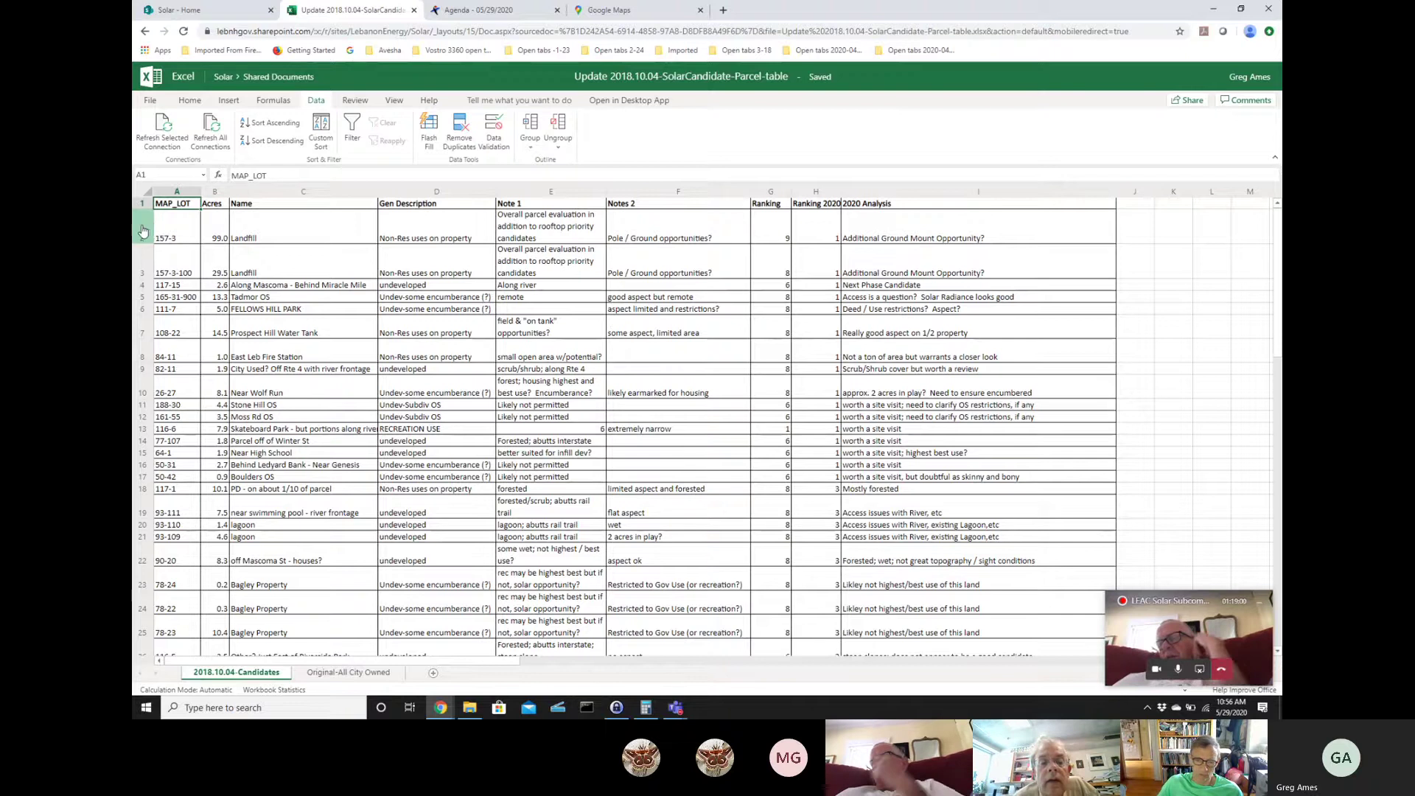
- Select spreadsheet rows 2–3 holding Landfill parcels 157-3 and 157-3-100
drag(145, 229, 144, 261)
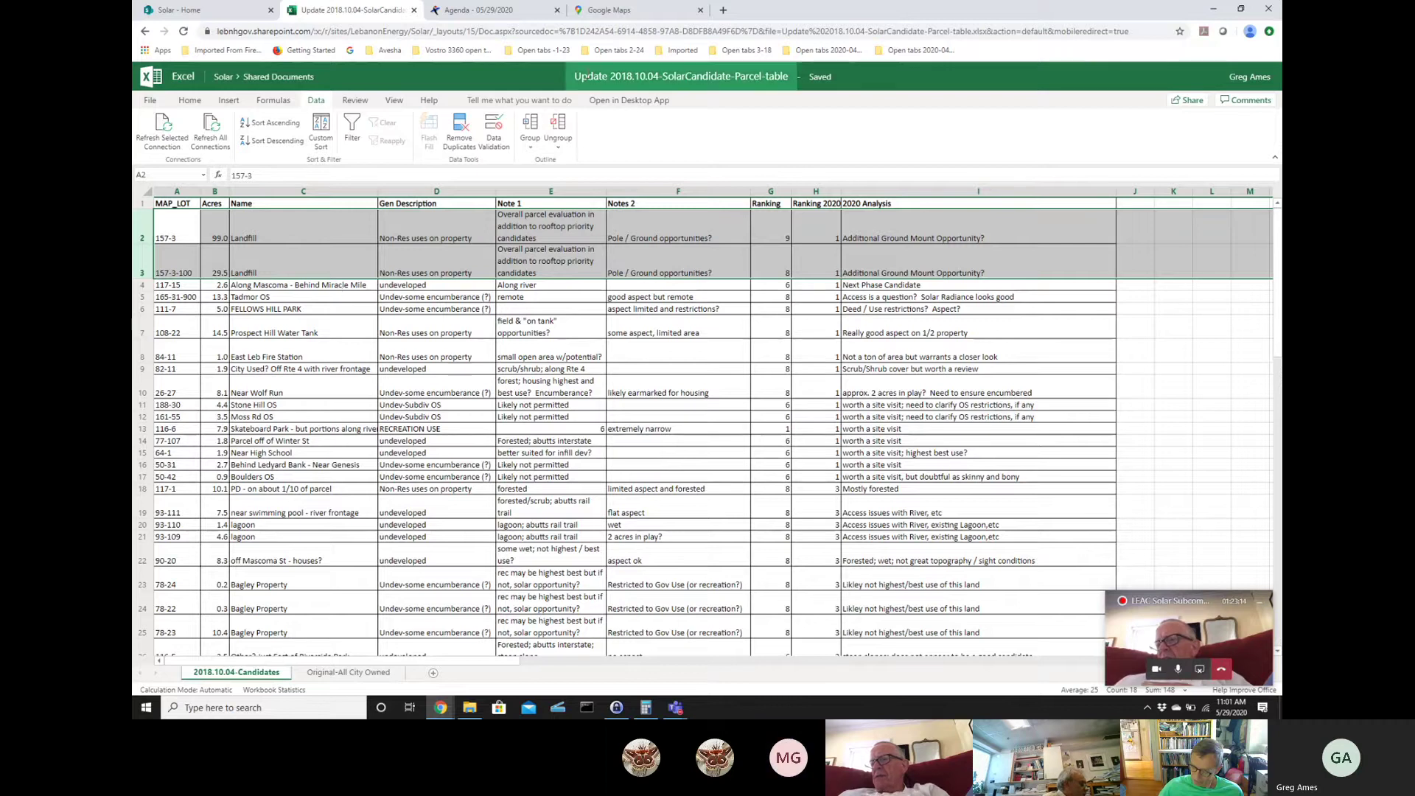
- Separate Google Maps from the Excel window, restore Excel, and snap it to the left half
click(627, 14)
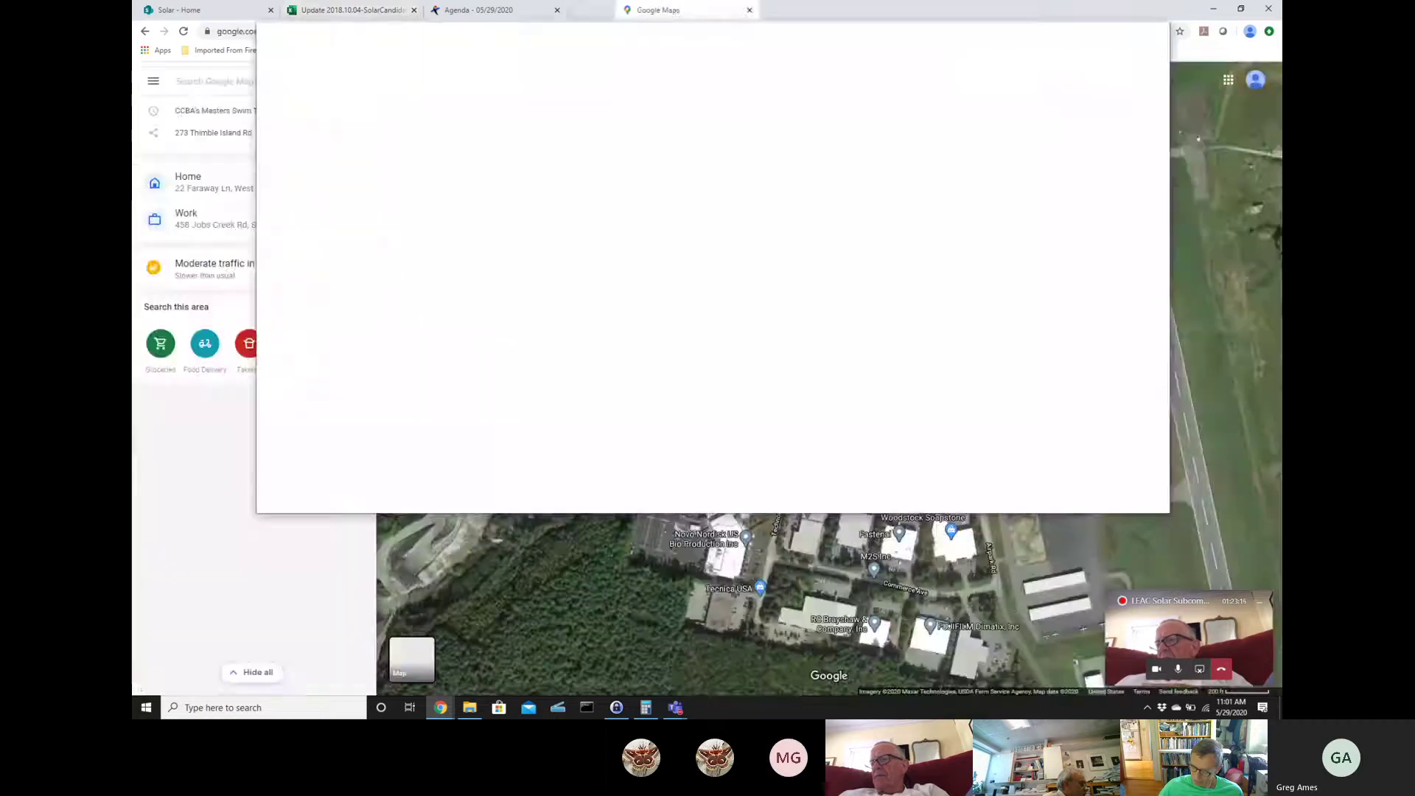
key(ctrl+w)
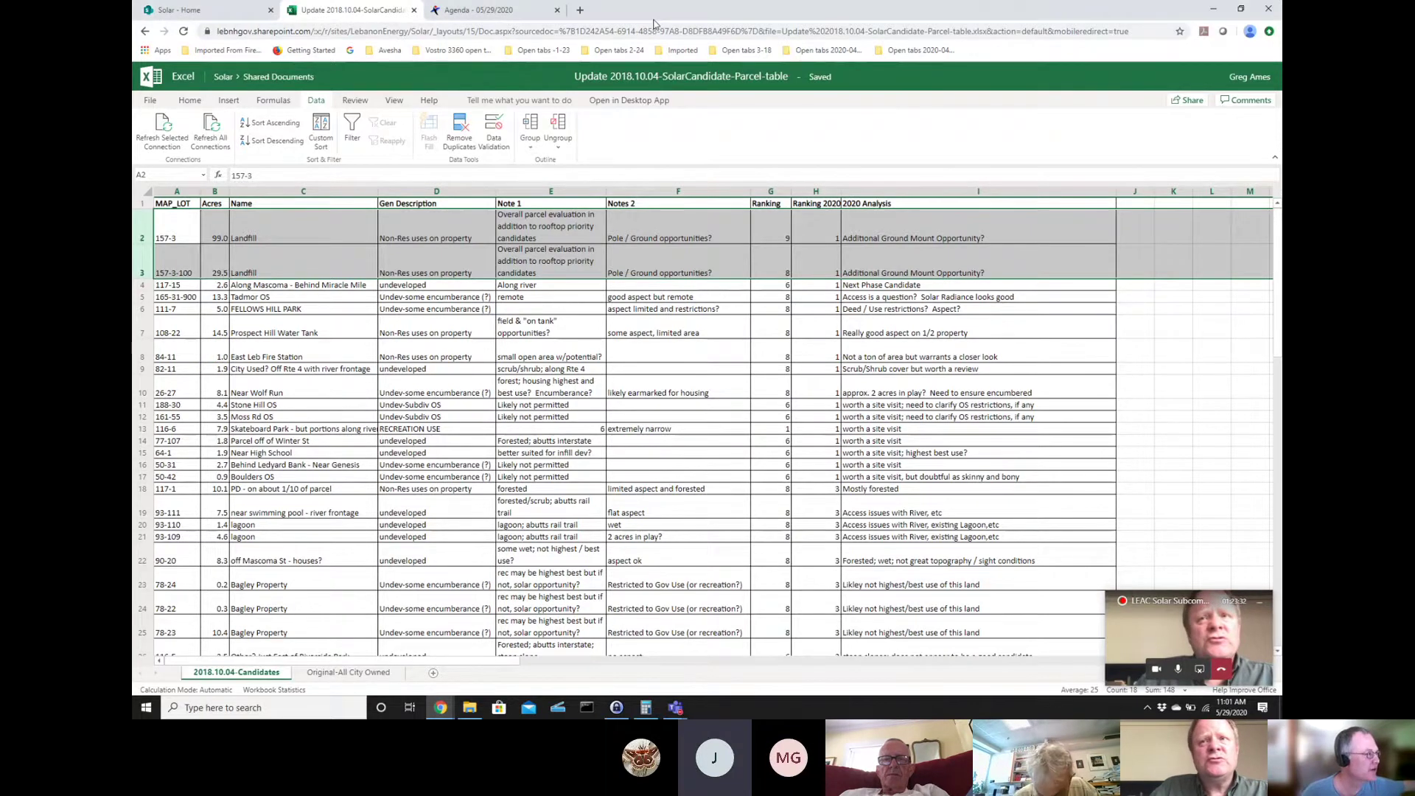
double_click(654, 25)
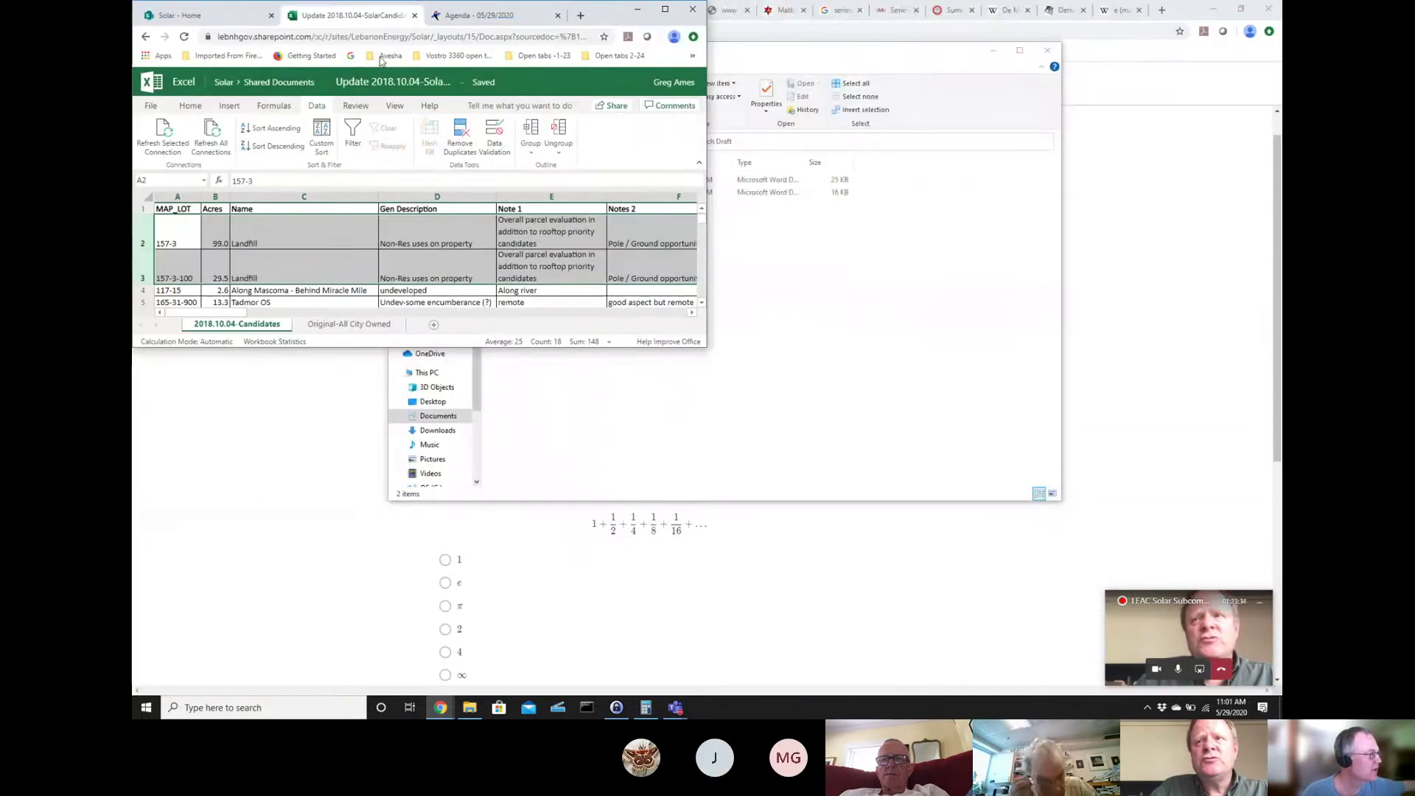
drag(615, 24, 135, 95)
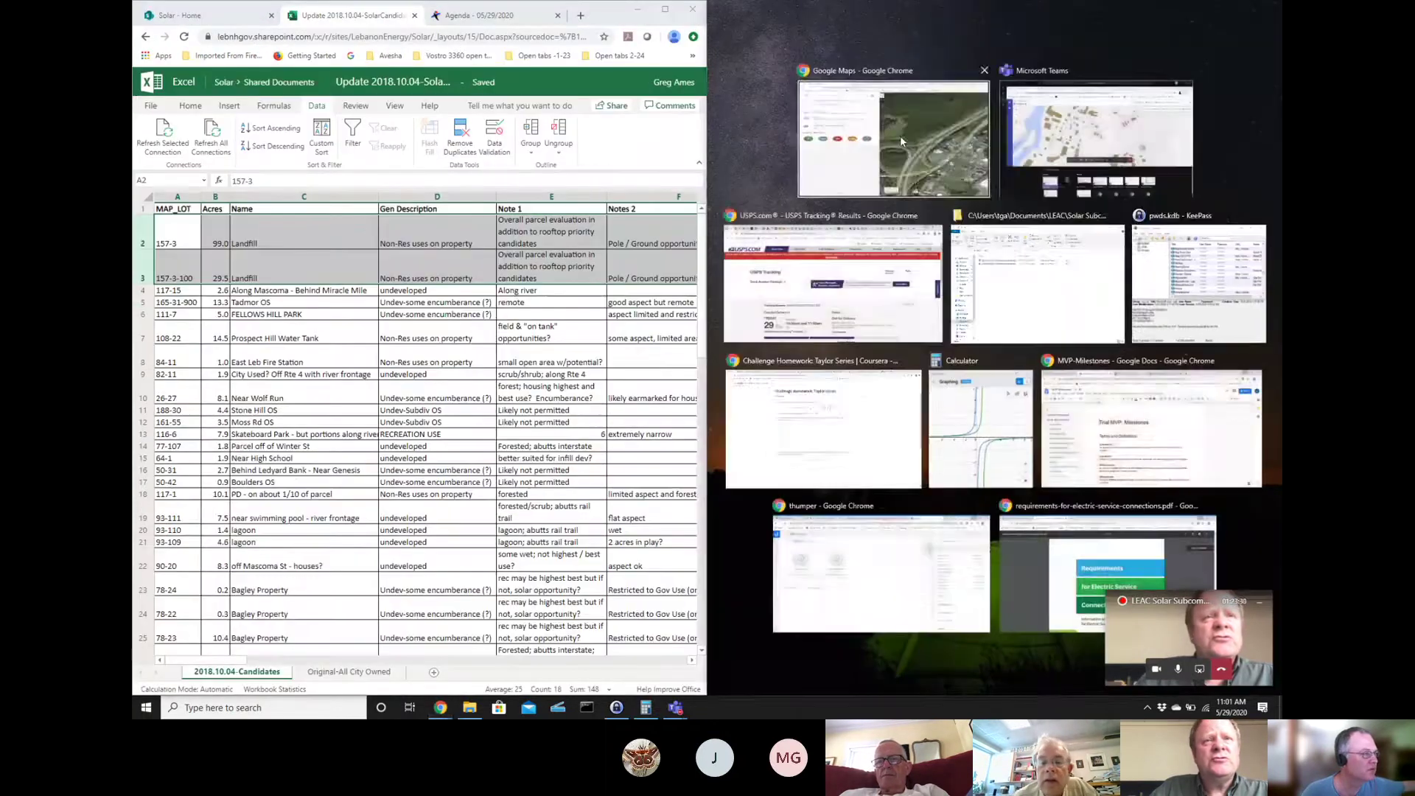
- Snap Google Maps to the right half, hide its side panel, and switch to the street map
click(900, 135)
click(959, 89)
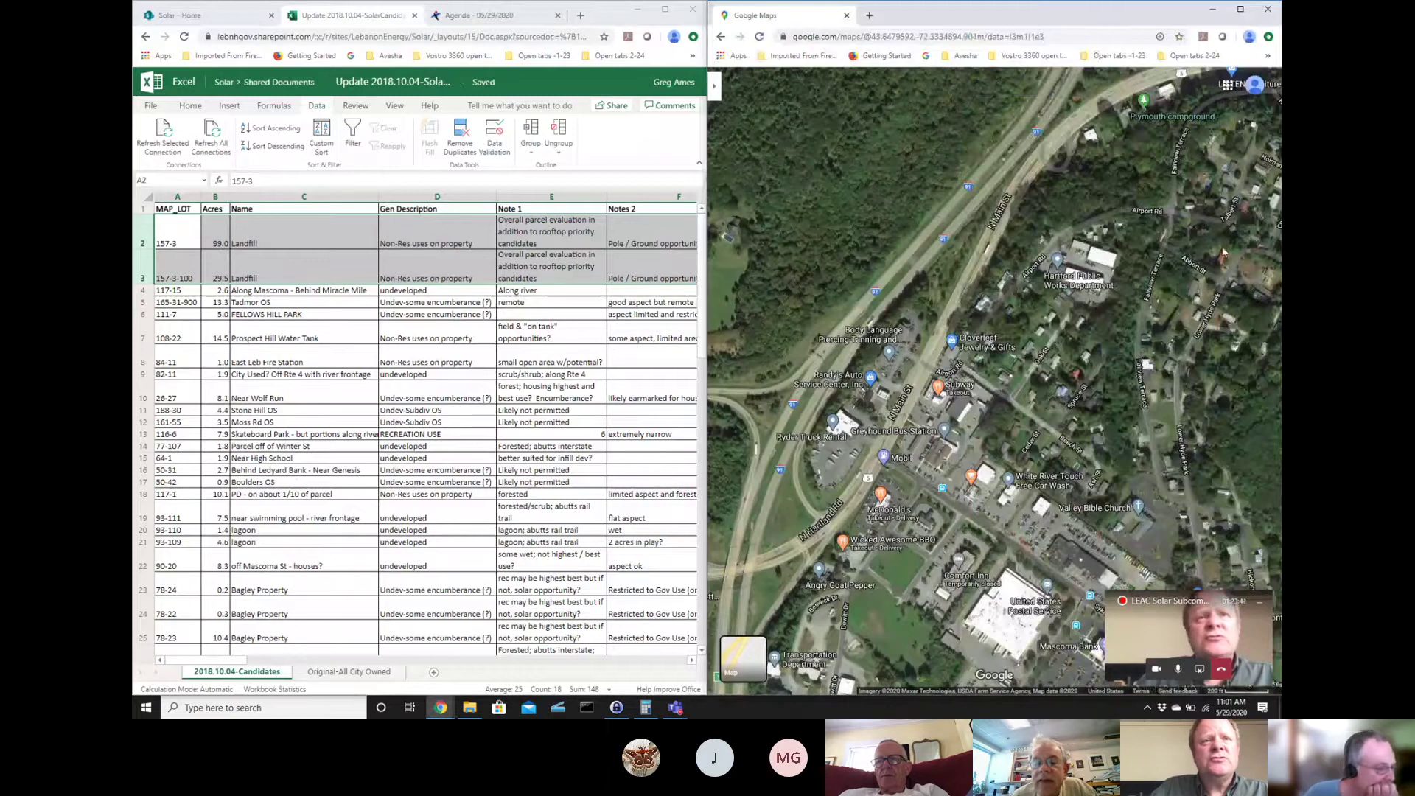
drag(1097, 396, 822, 273)
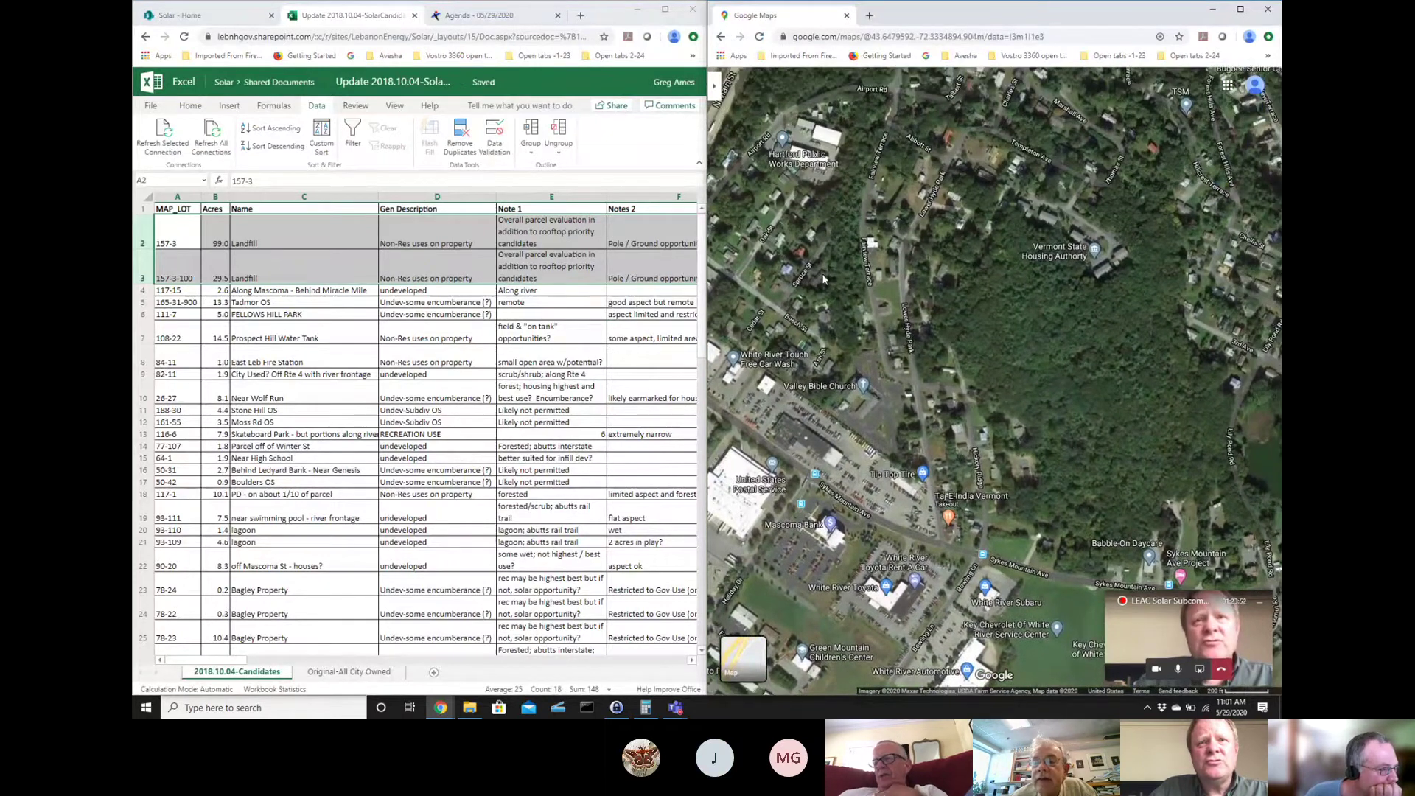
click(752, 667)
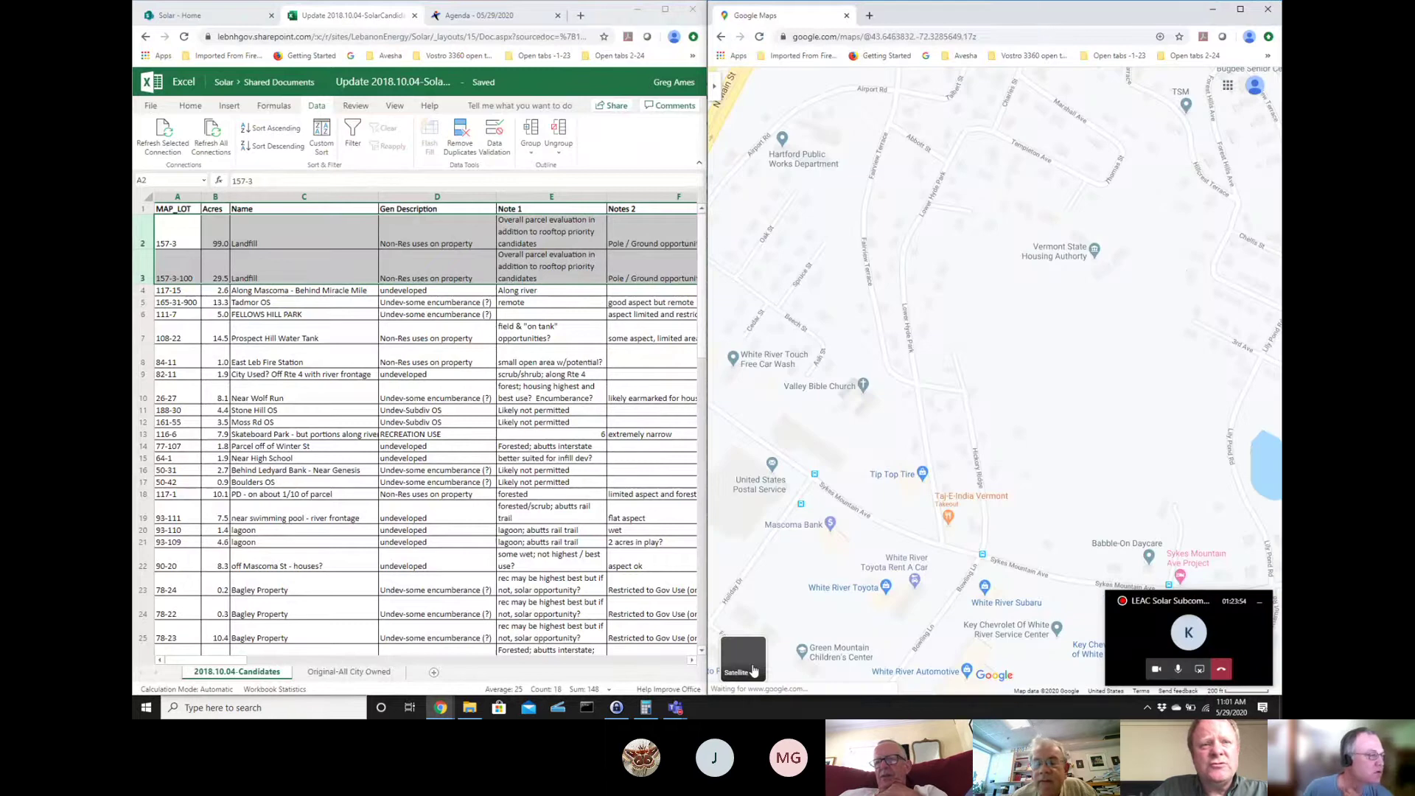
- Pan east to West Lebanon, drop a marker there, and zoom out one level
drag(833, 345, 870, 359)
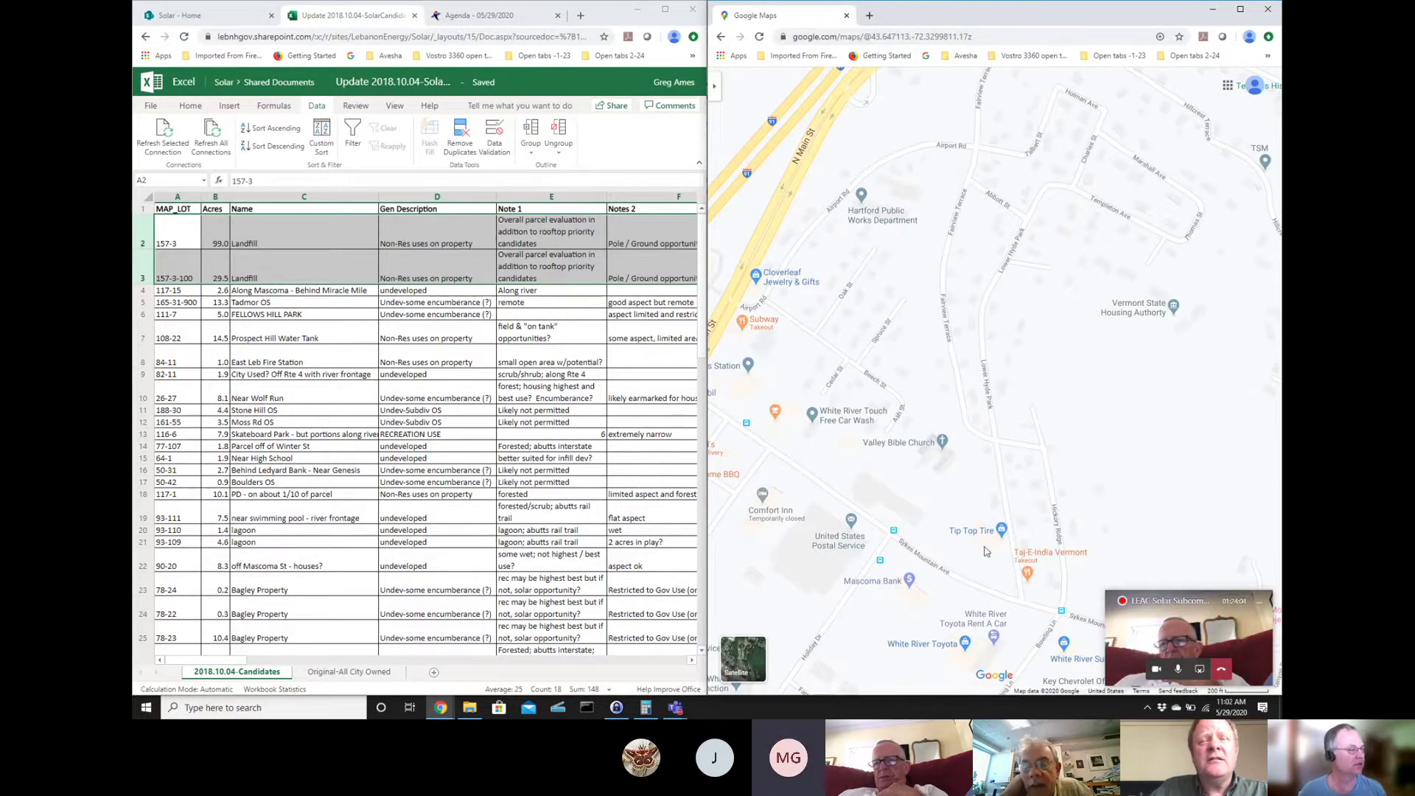
drag(1092, 436, 1177, 333)
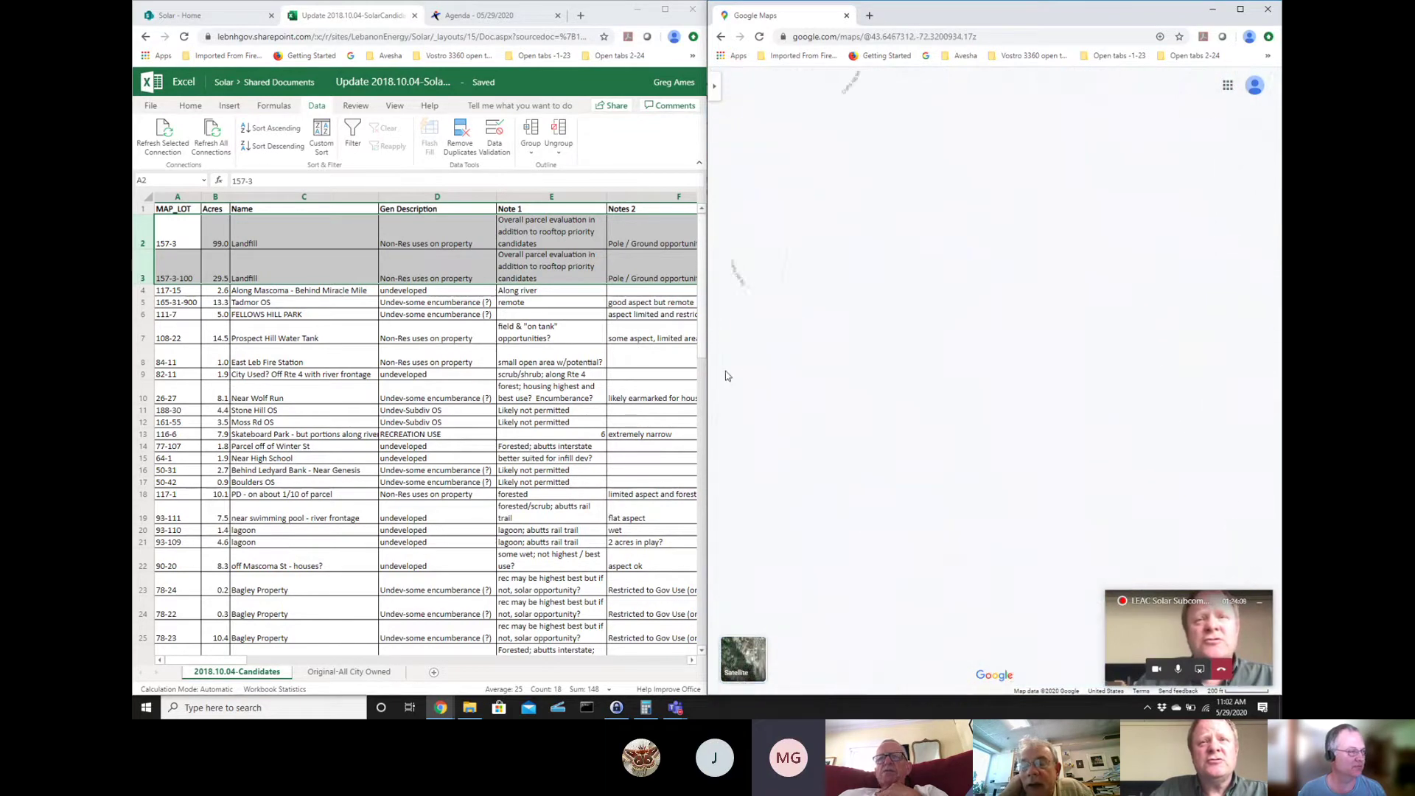
click(1179, 329)
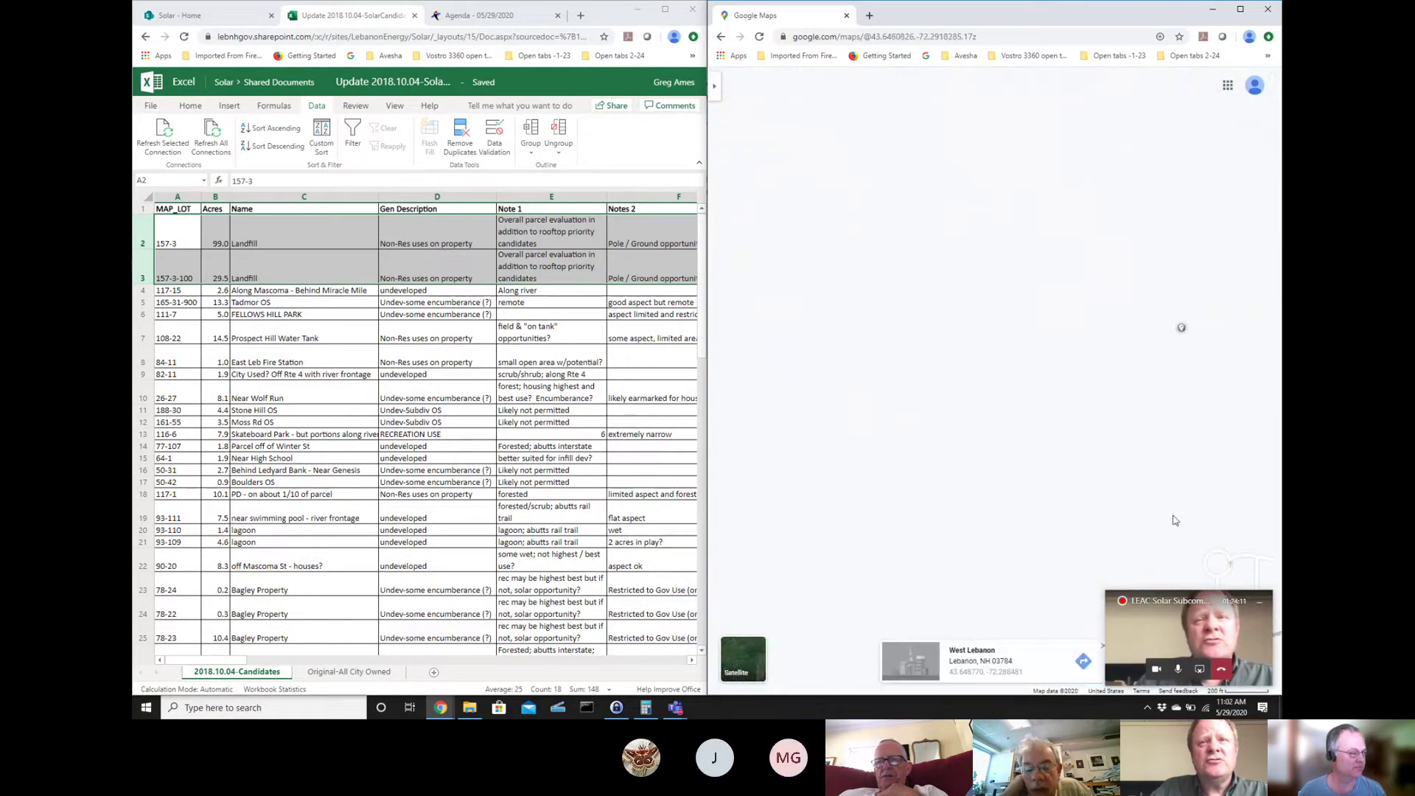
click(1187, 639)
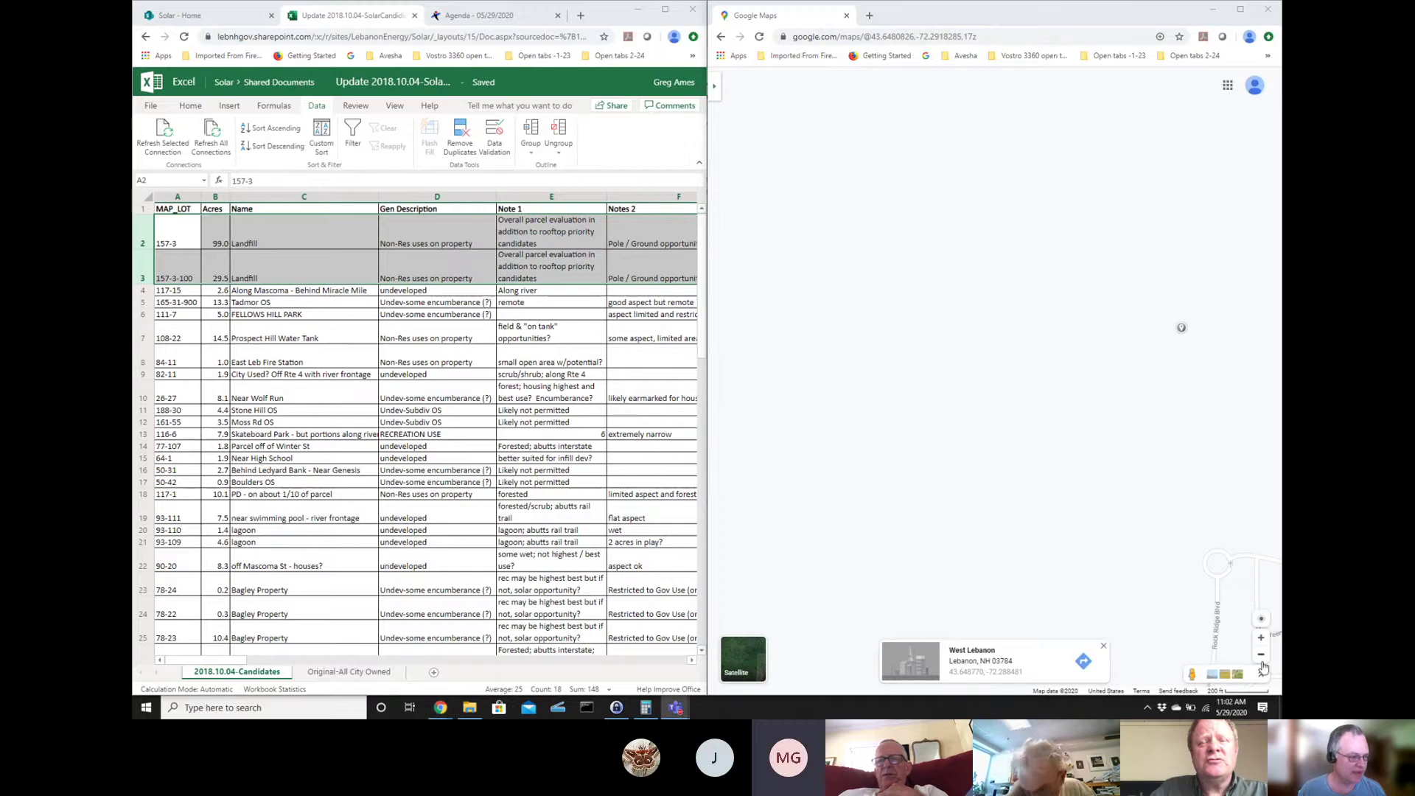
click(1261, 659)
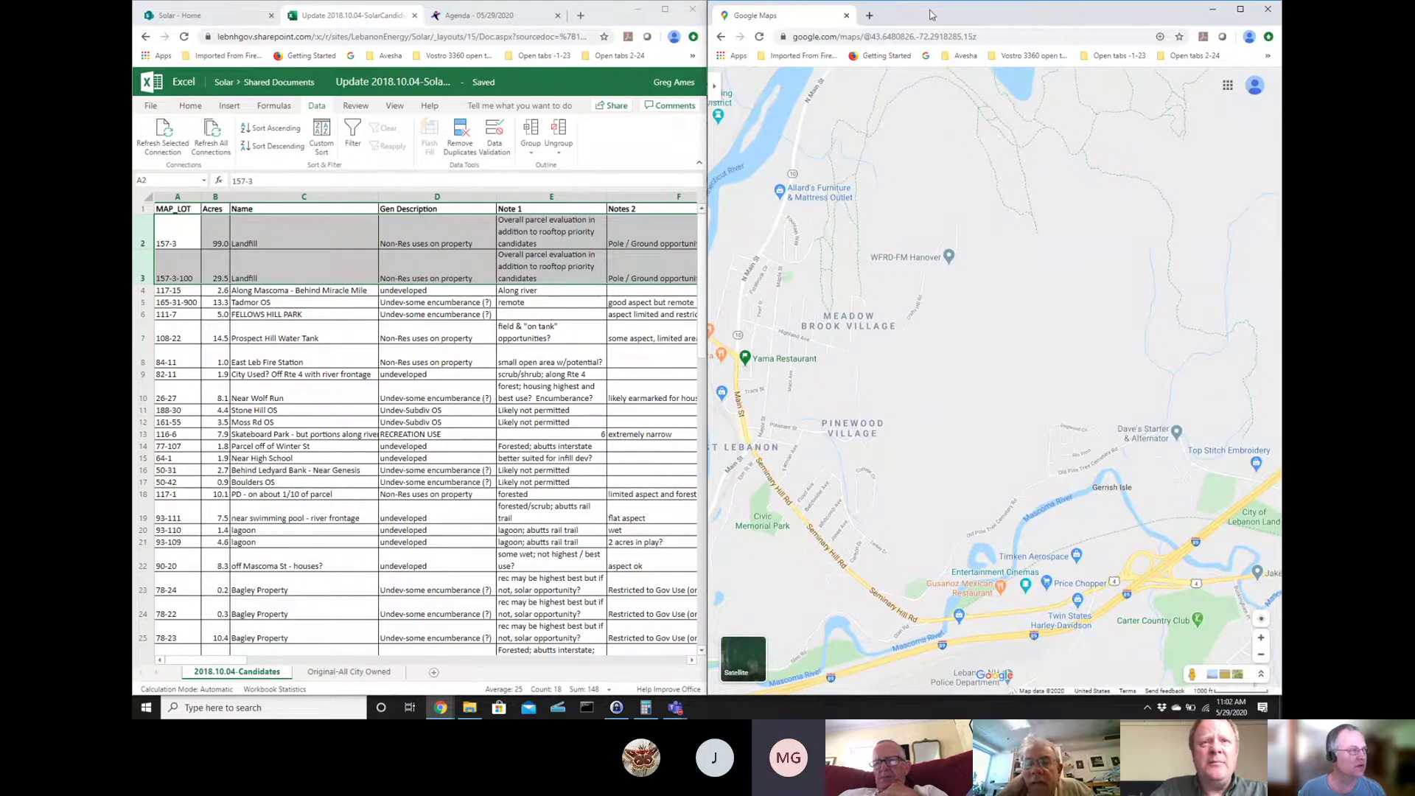
- Open lebanonnh.gov in a new tab and launch LebGIS Mapping Tool from Business Resources
click(870, 15)
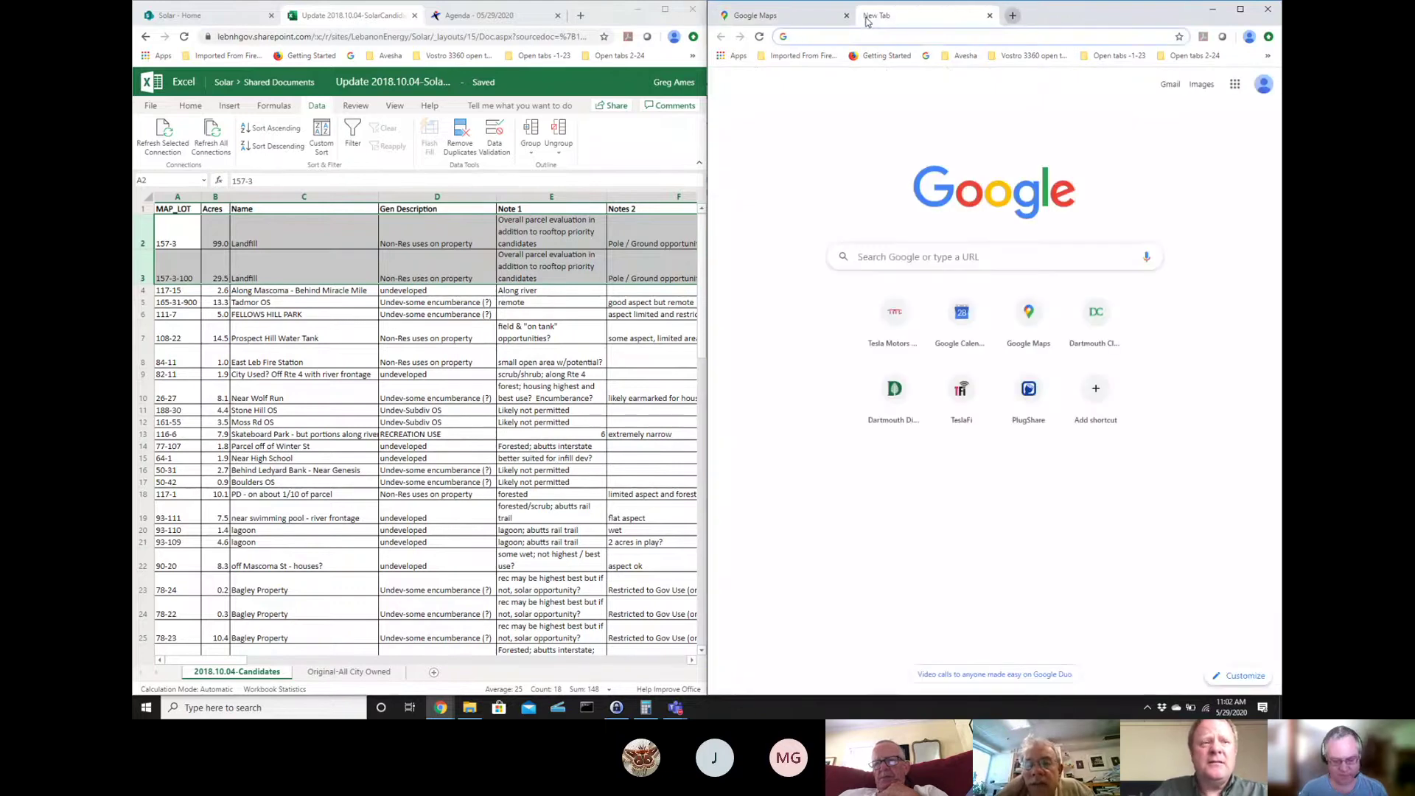
text(leb)
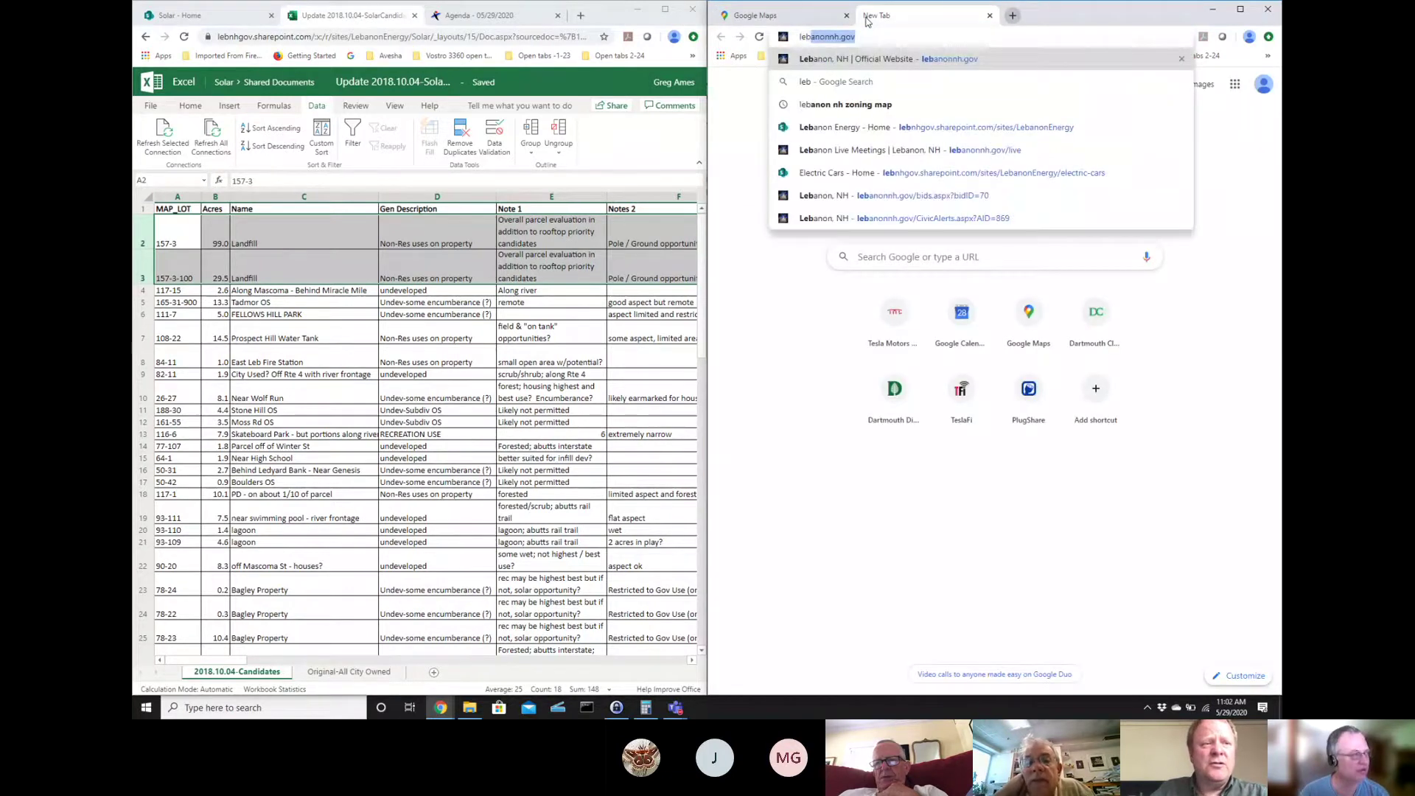
key(Return)
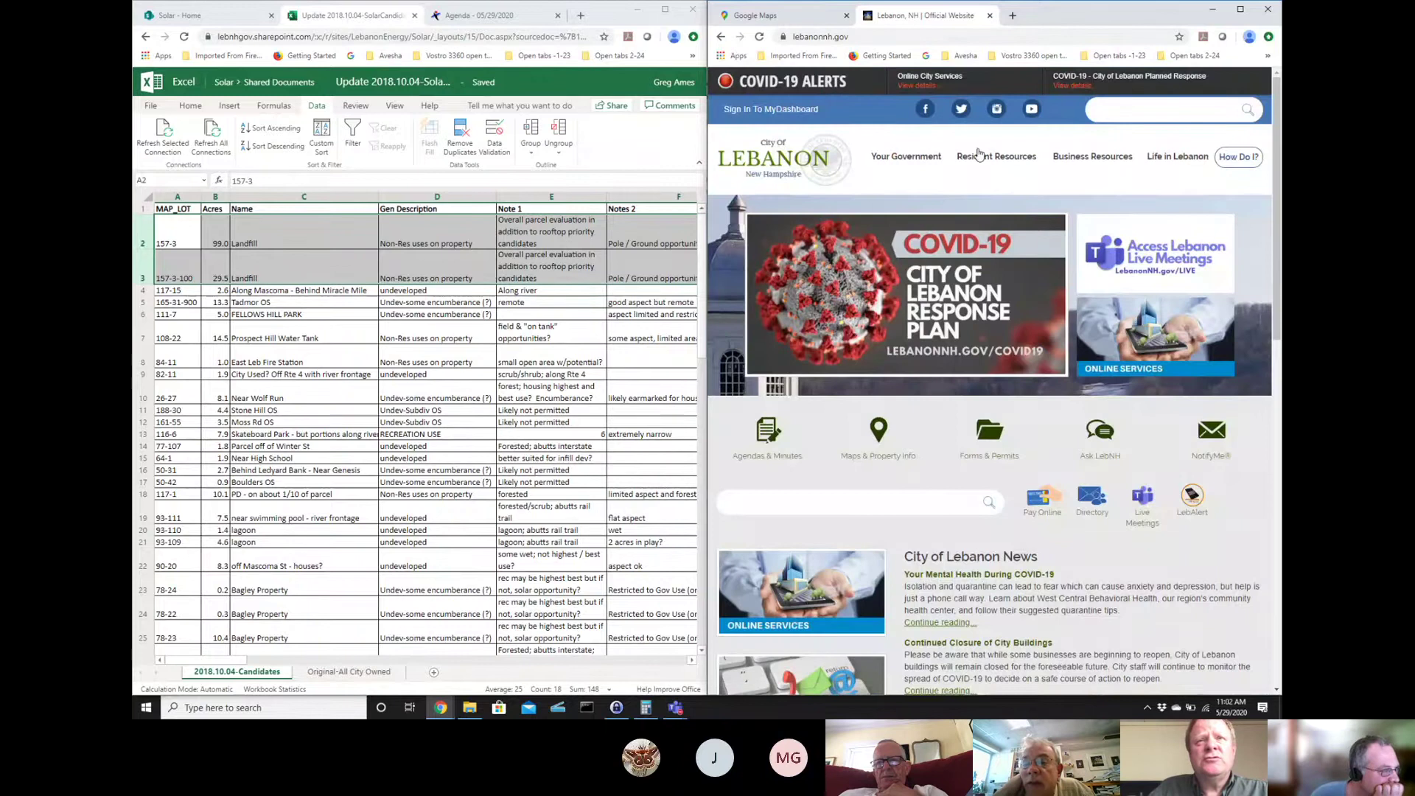
mouse_move(1106, 157)
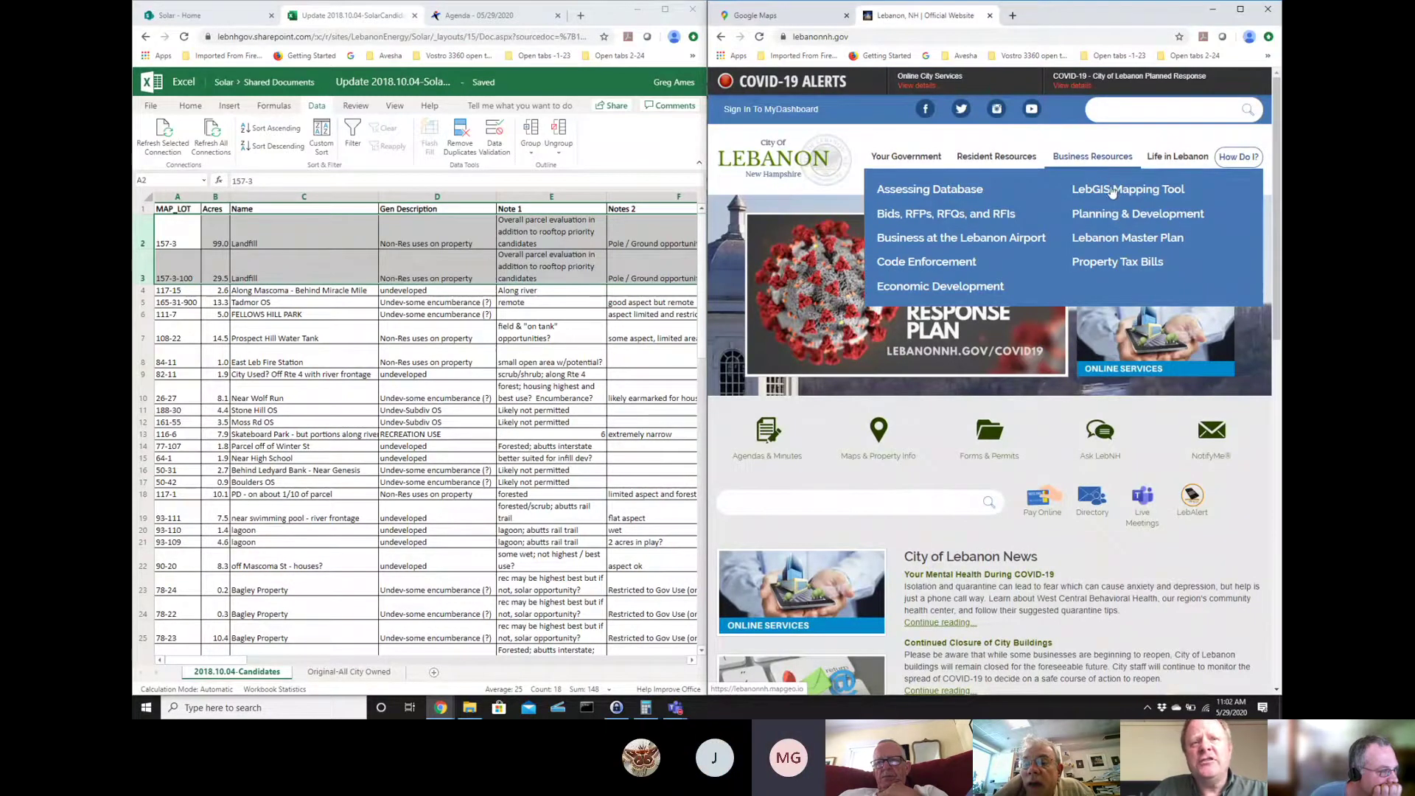
click(1113, 191)
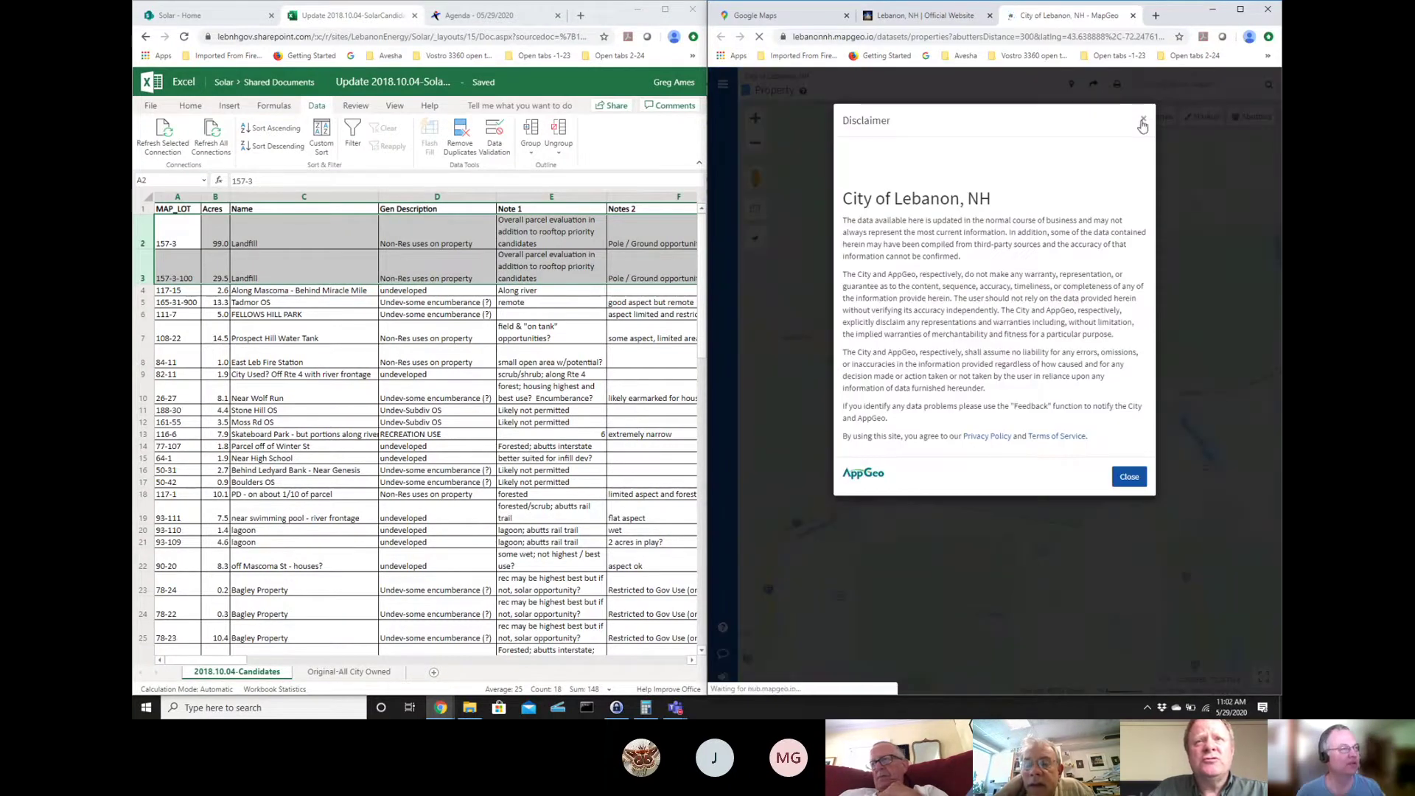
- Dismiss the MapGeo disclaimer and close the welcome feature tour
click(1128, 479)
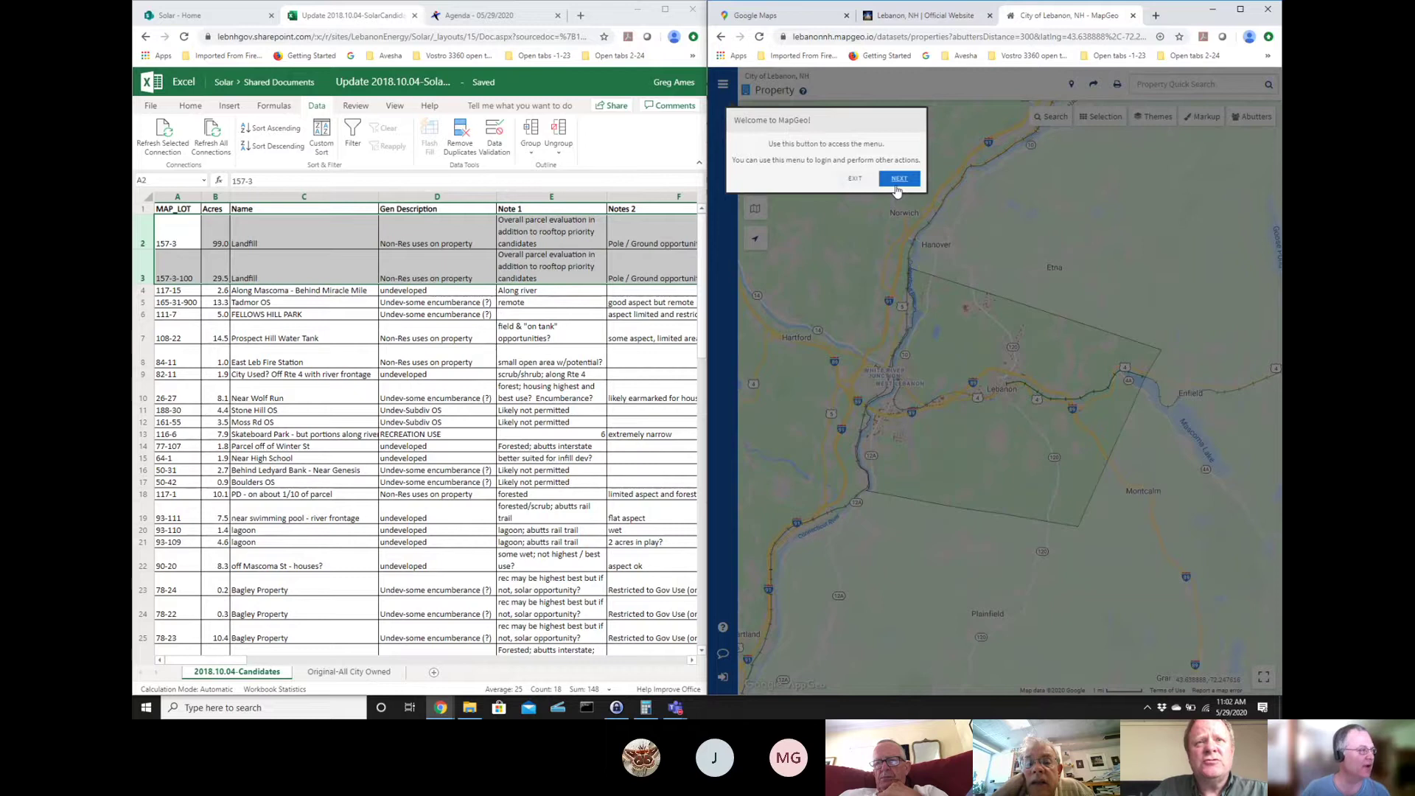
click(898, 191)
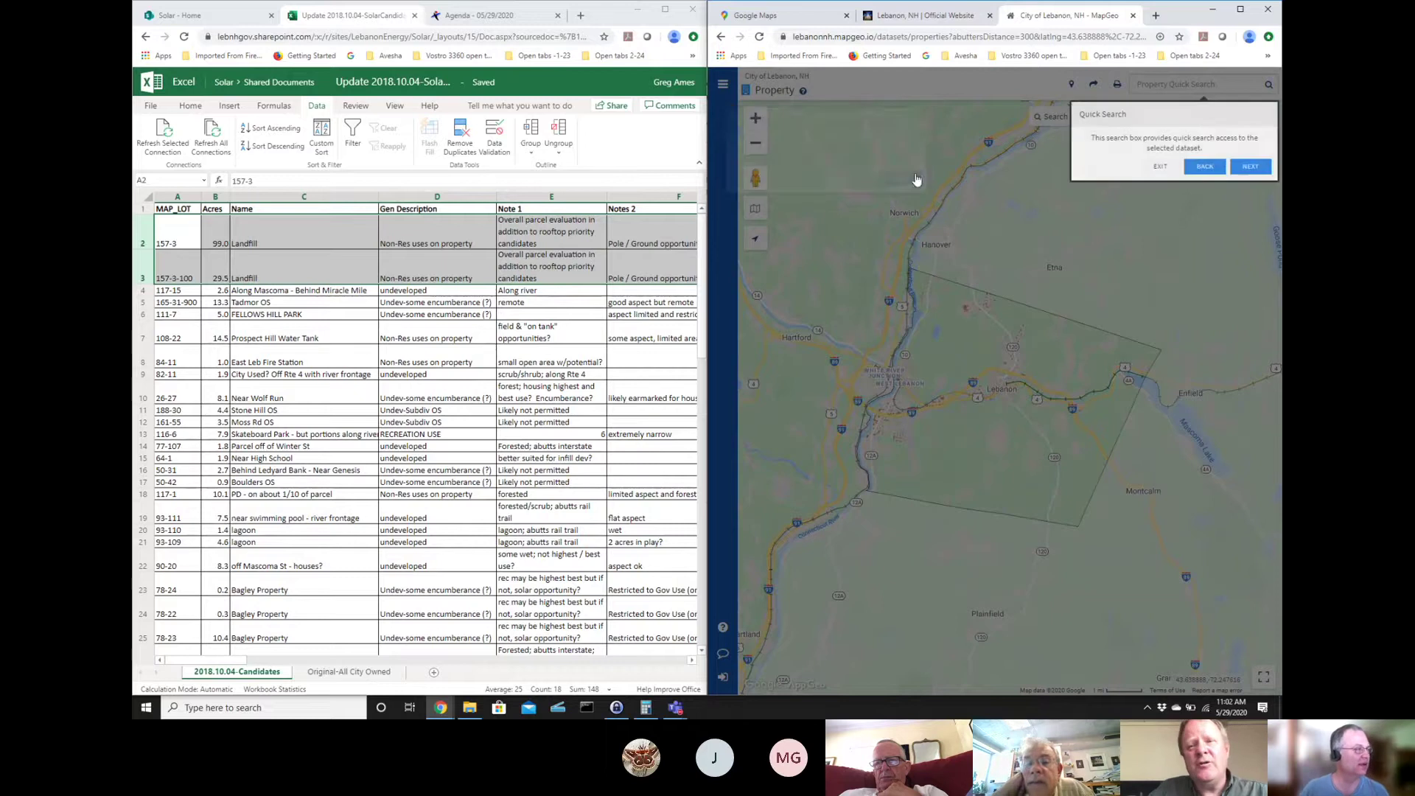
click(1162, 166)
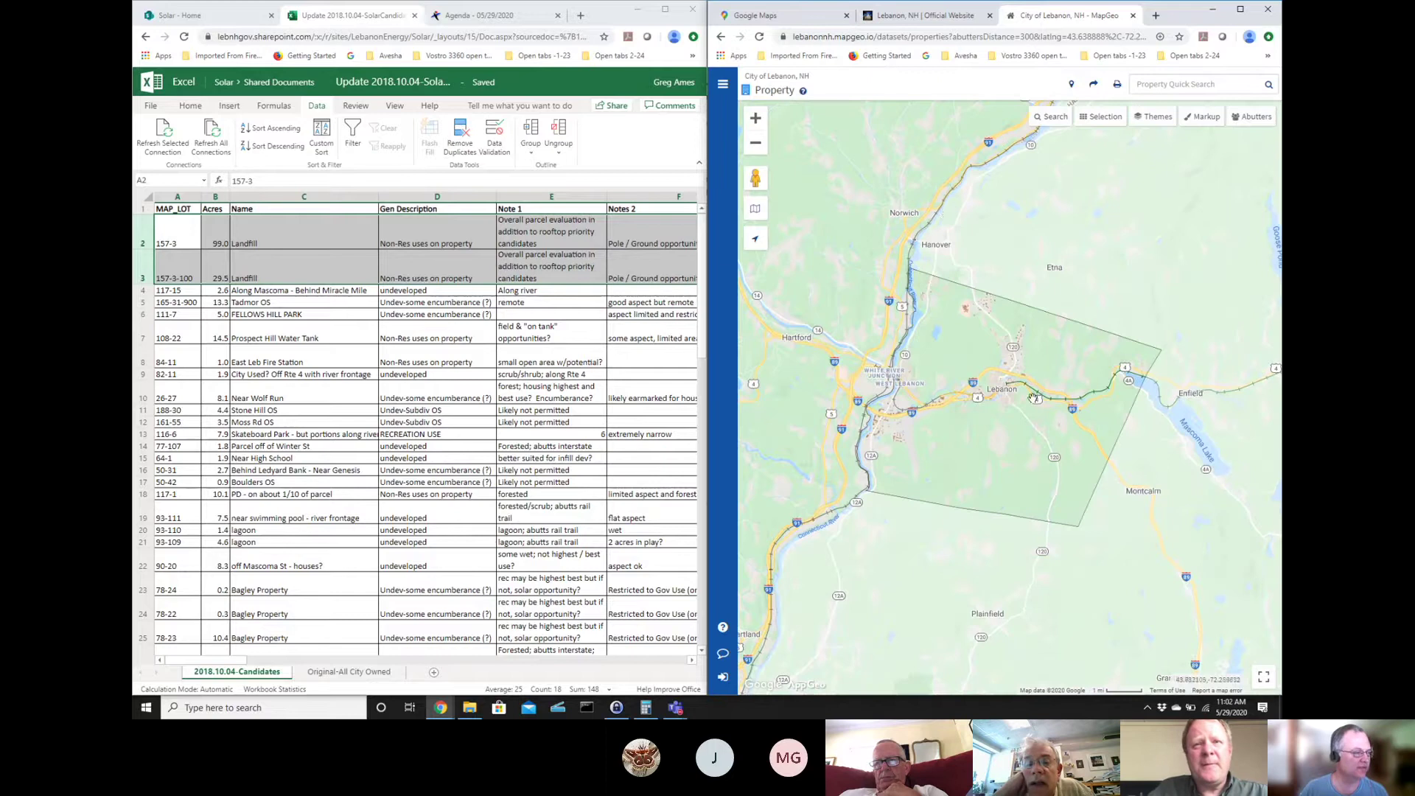
- Zoom four levels into downtown Lebanon and pan north-east along the Mascoma River
click(755, 119)
click(756, 119)
click(755, 118)
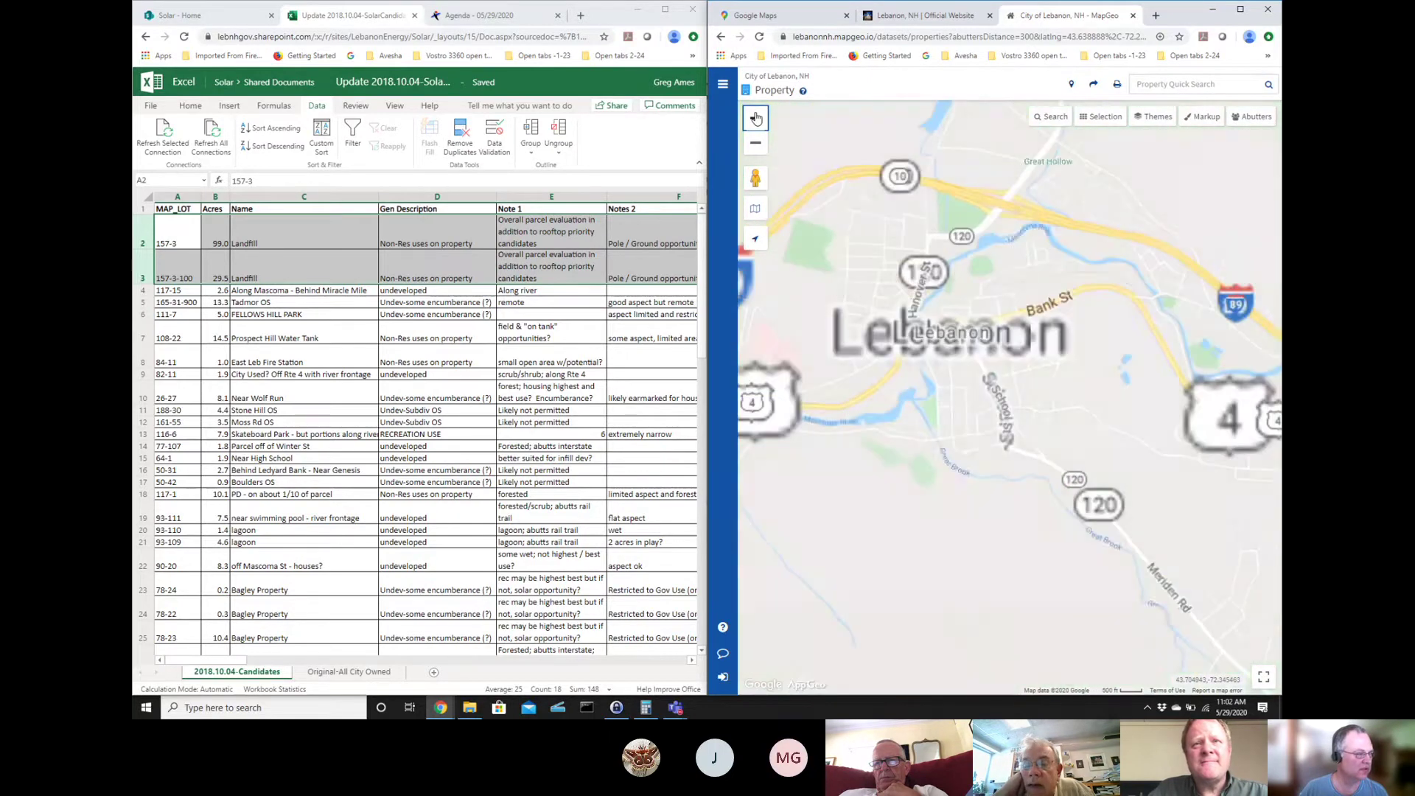
click(756, 119)
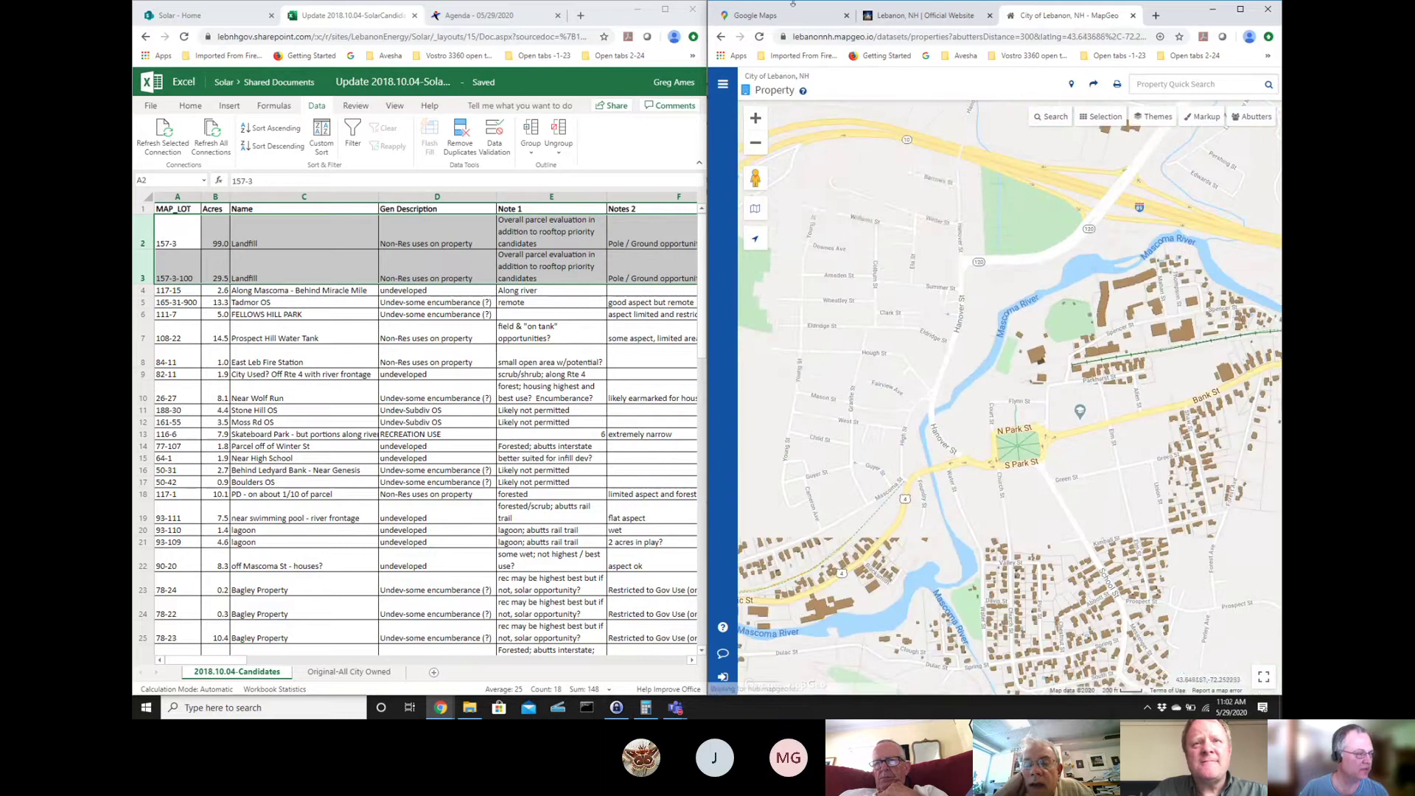
drag(974, 342, 1008, 288)
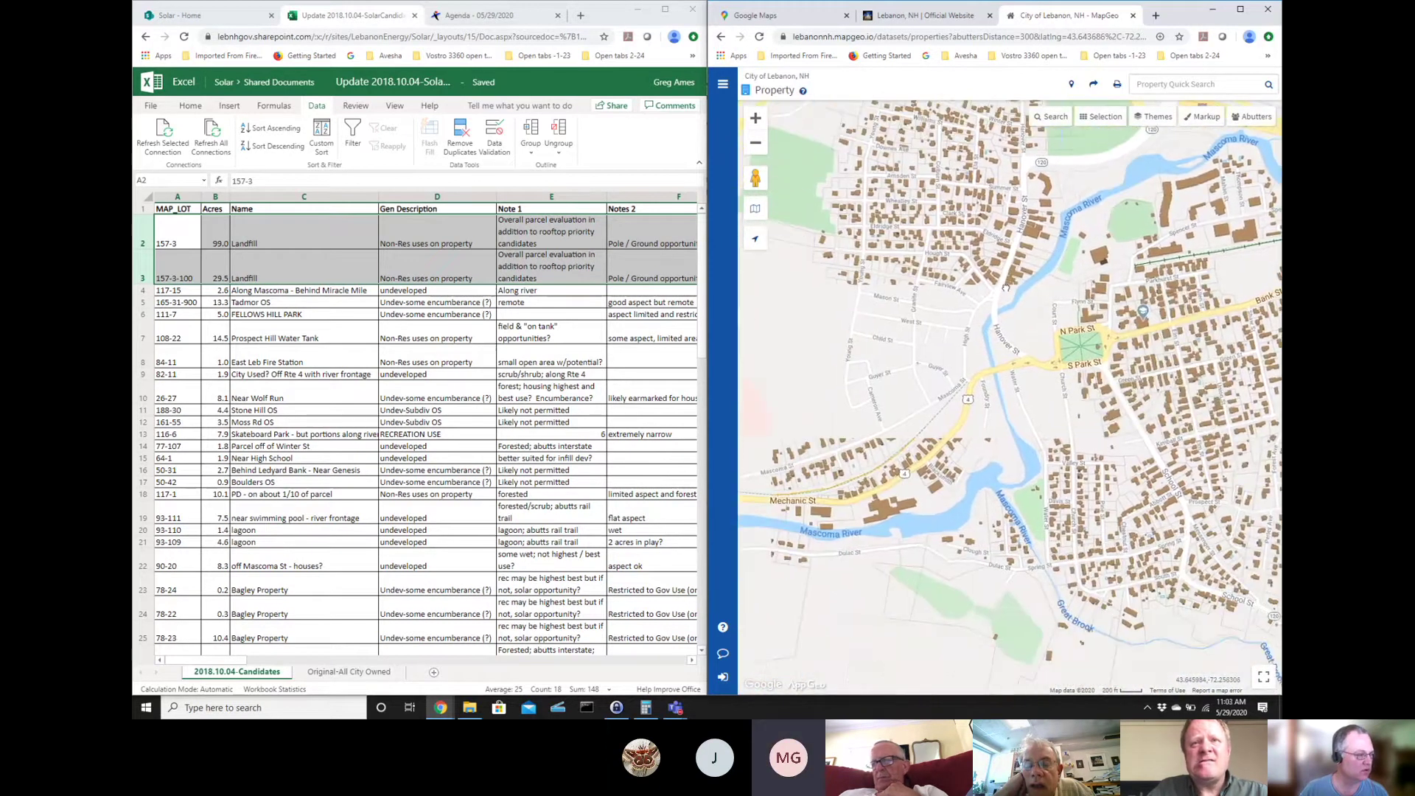
- Search Property Quick Search for parcel 117-15 and collapse the results panel
drag(899, 450, 745, 243)
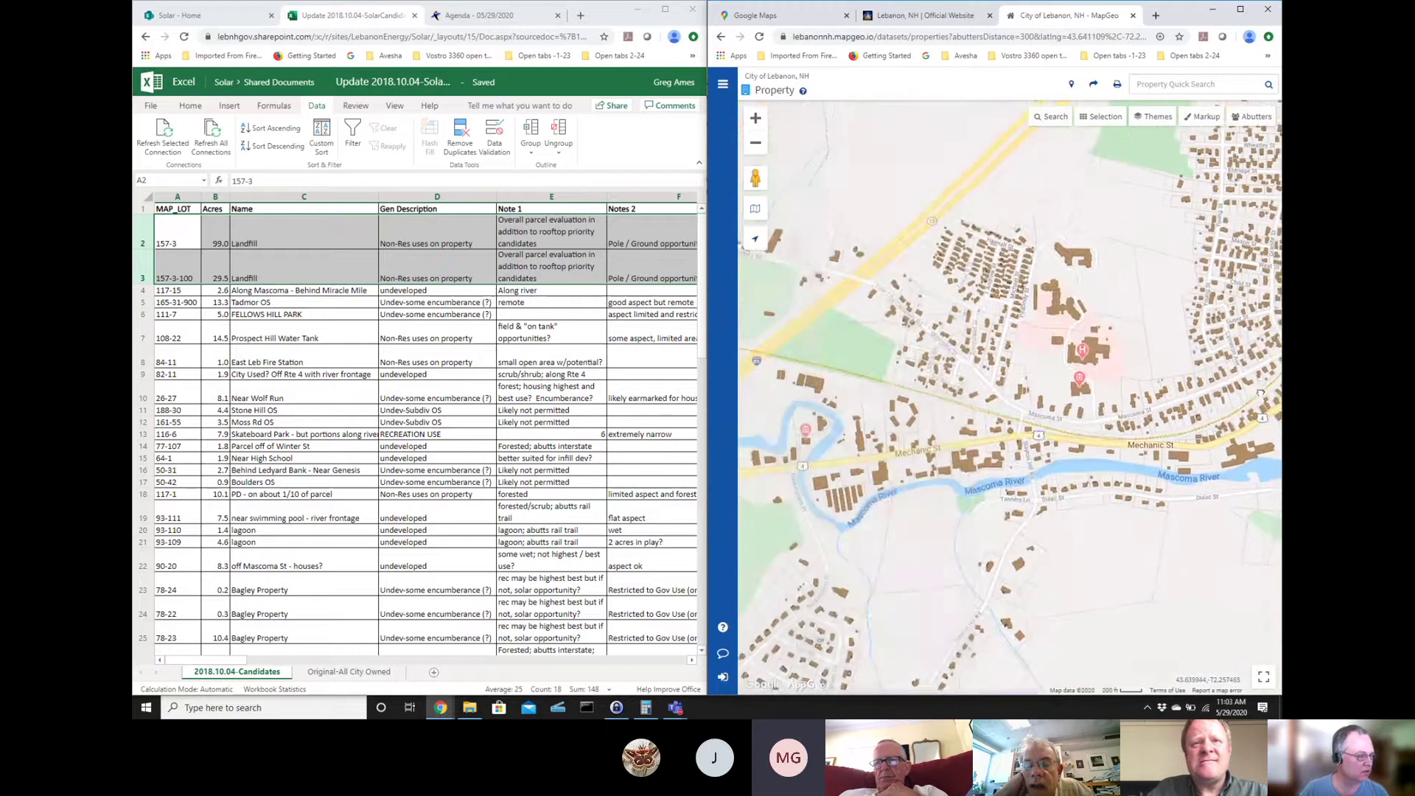
click(1228, 84)
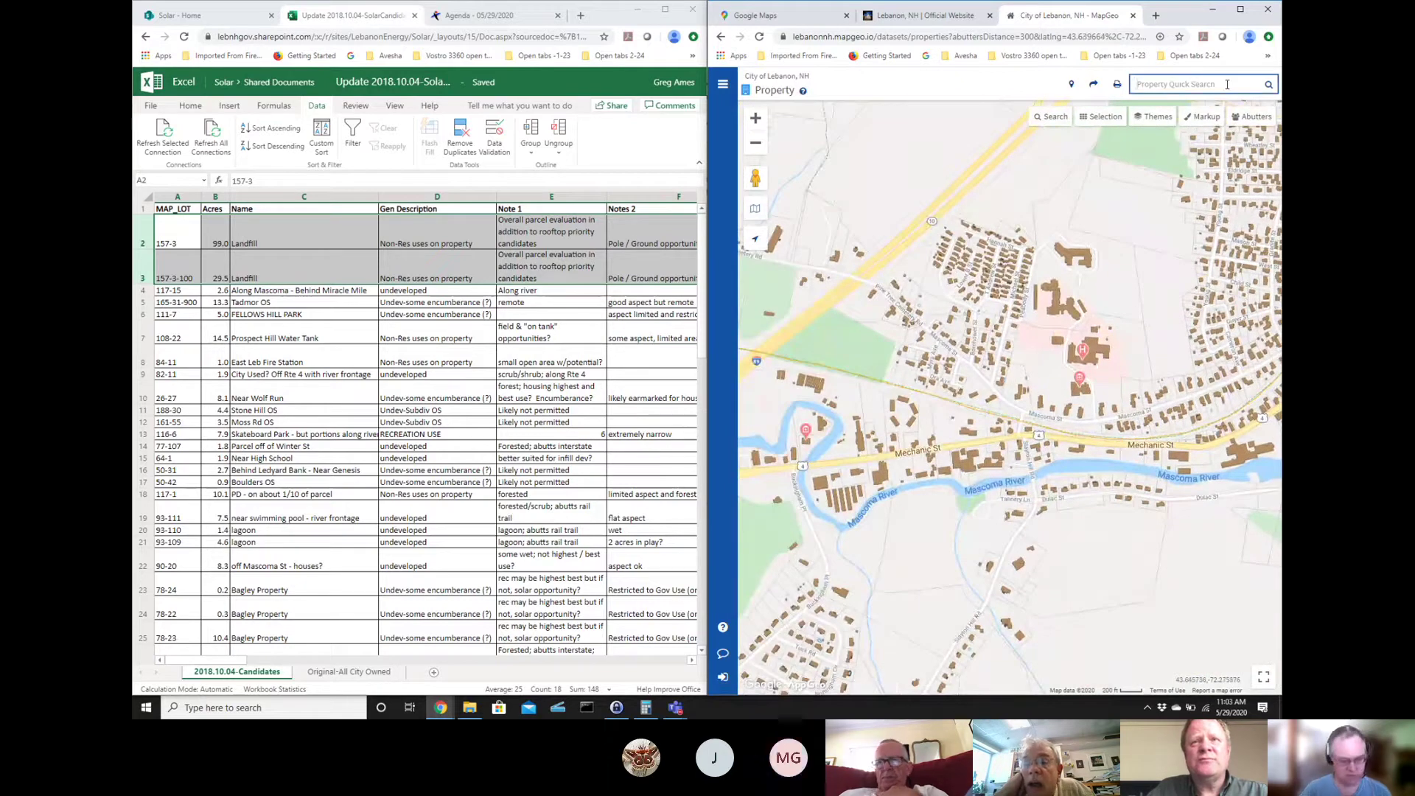
text(117-15)
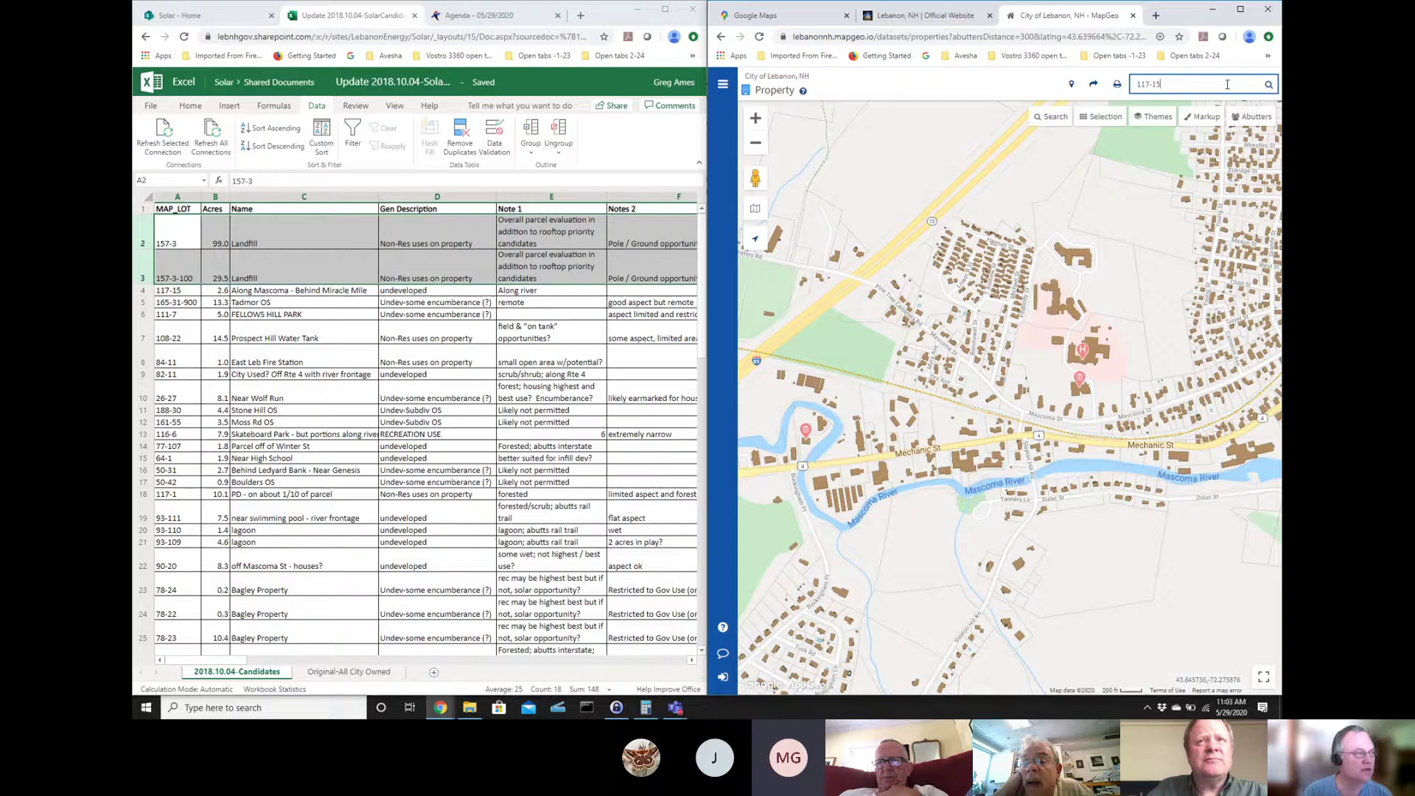
key(Return)
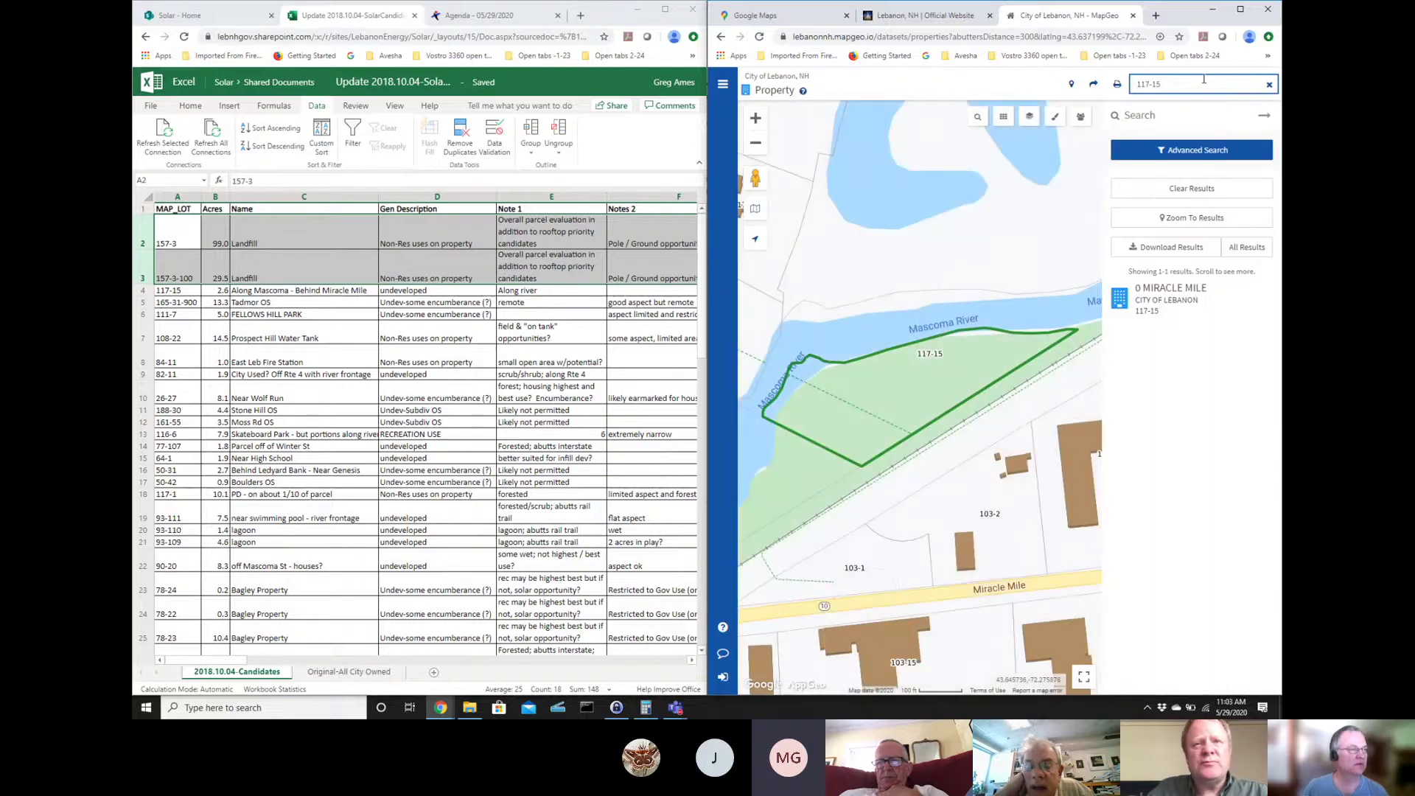
click(1273, 116)
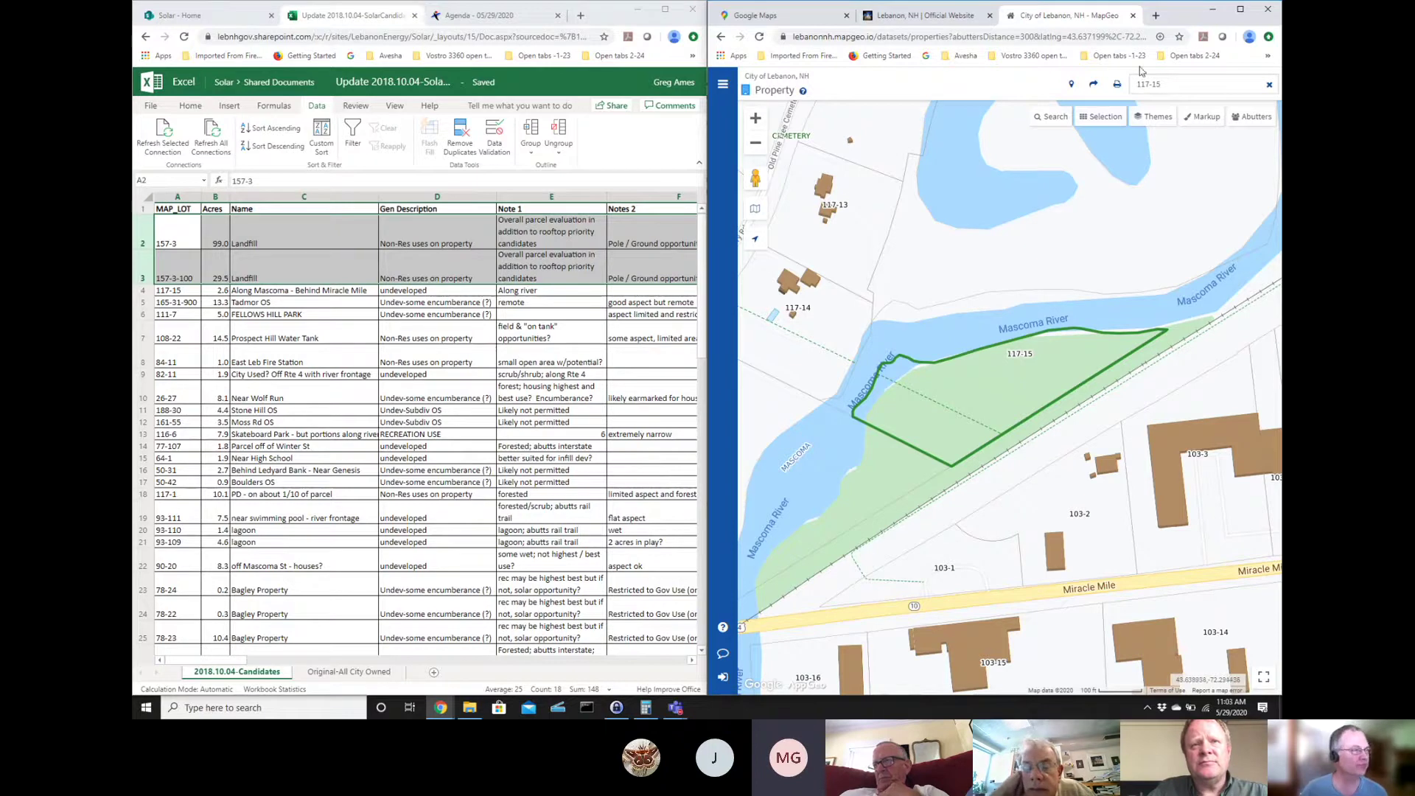
- Replace the search with parcel 157-3, then refine it to 157-3-100
click(1184, 85)
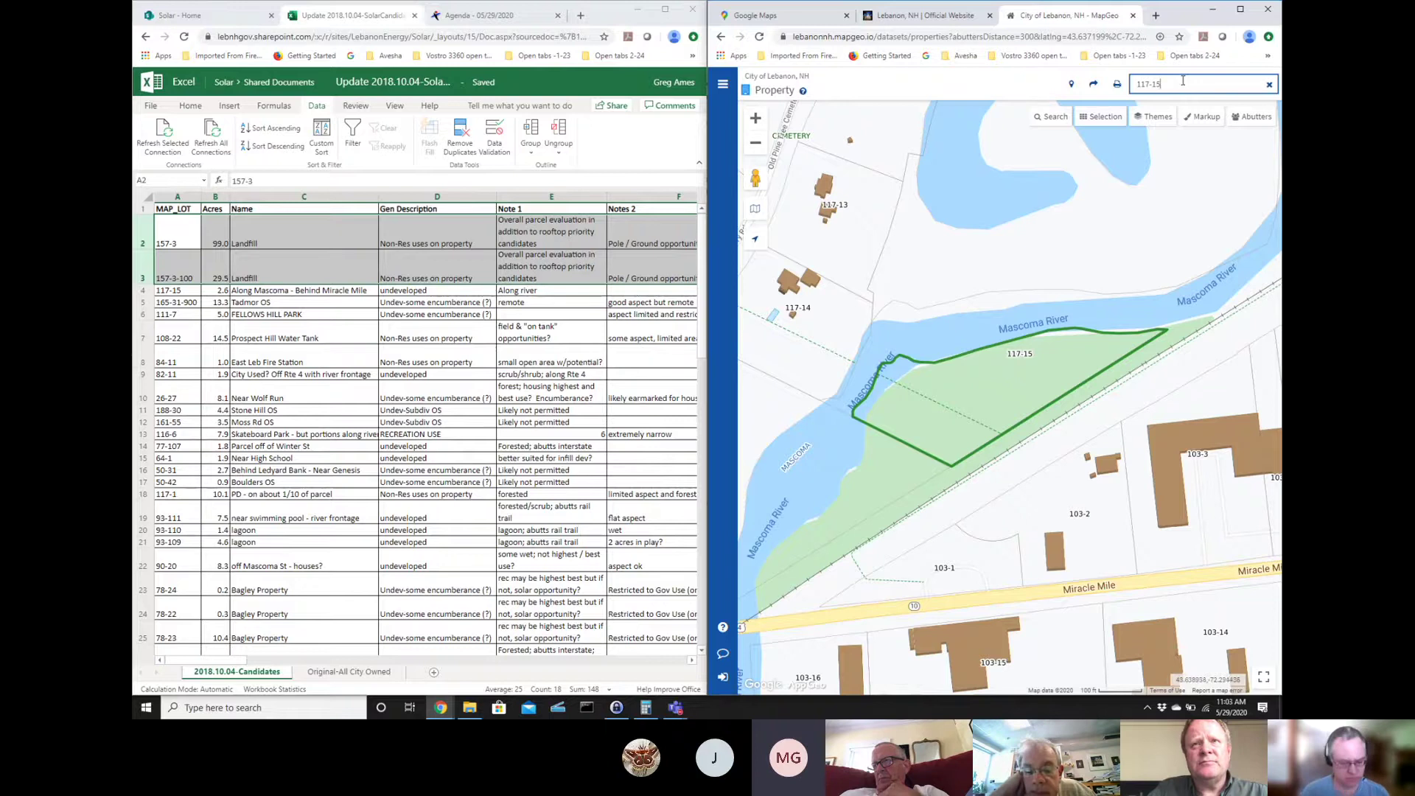
triple_click(1183, 82)
text(157-3)
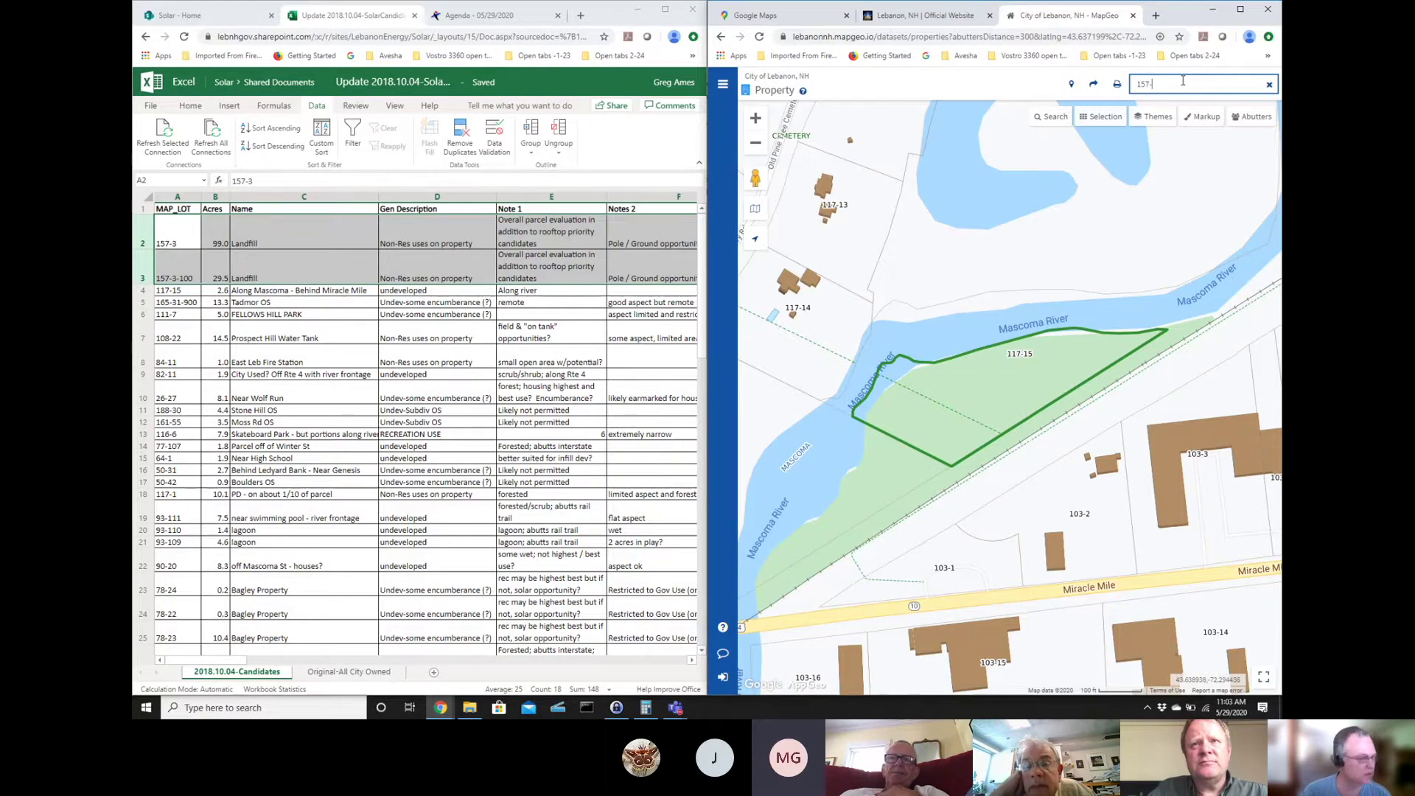
key(Return)
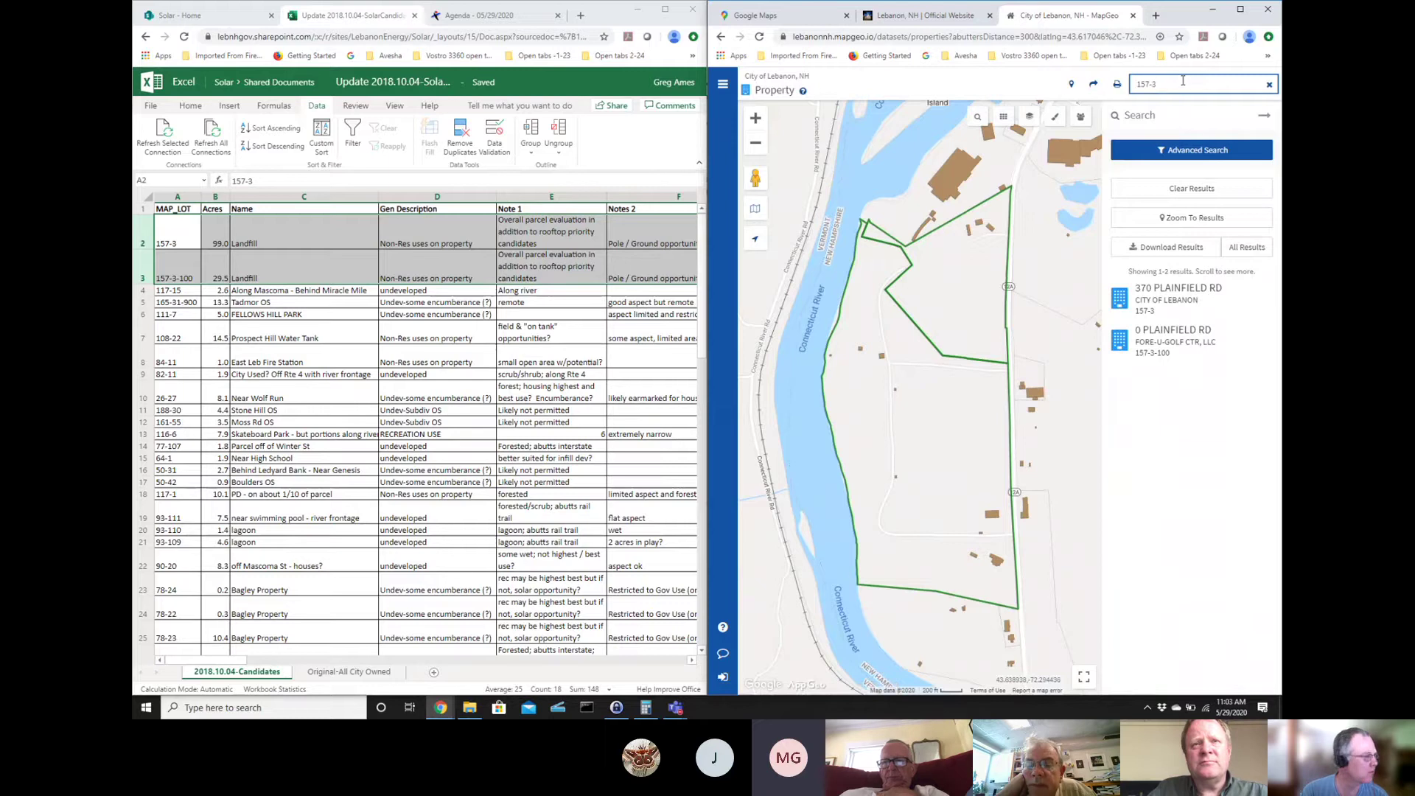
text(157)
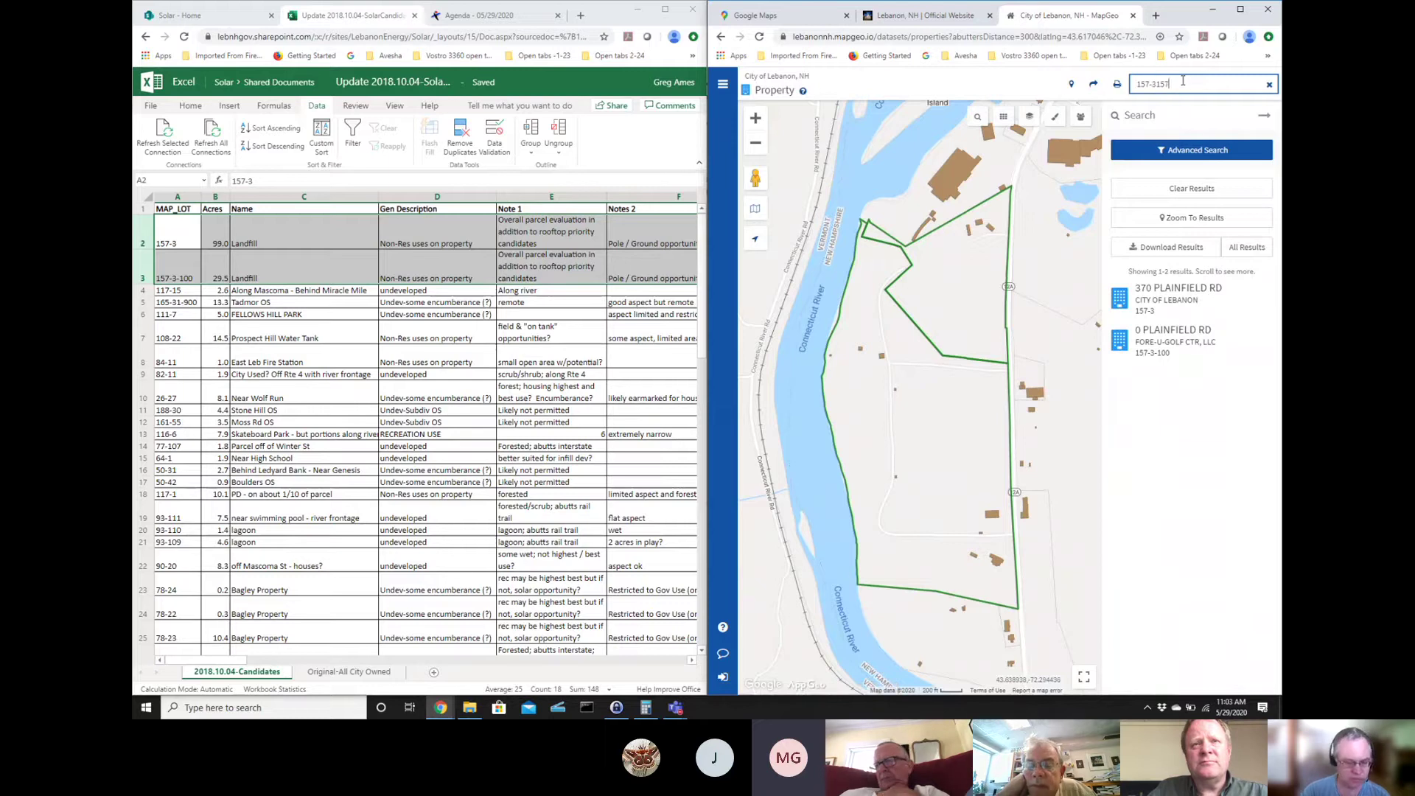
text(-3-100)
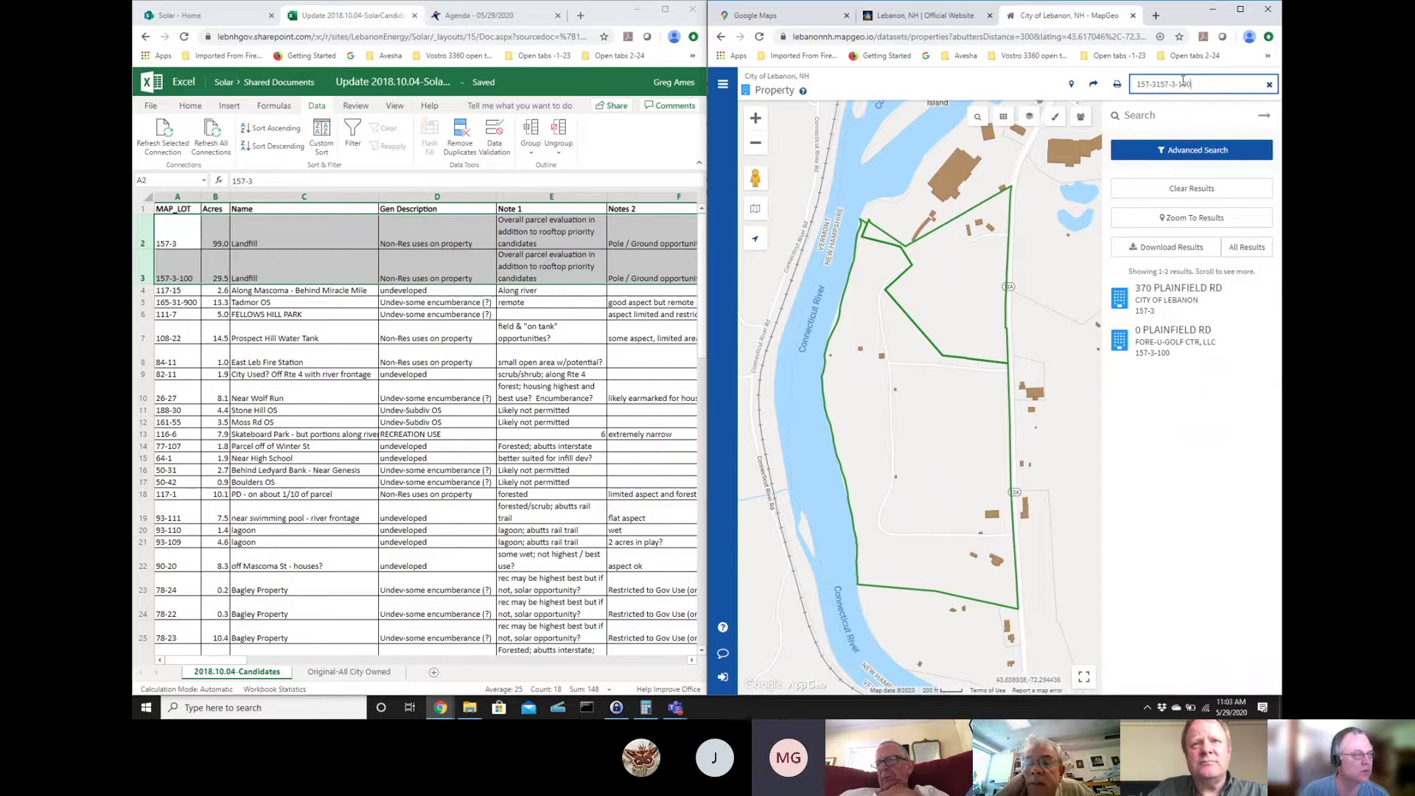
key(BackSpace)
key(BackSpace)
key(BackSpace)
key(BackSpace)
key(BackSpace)
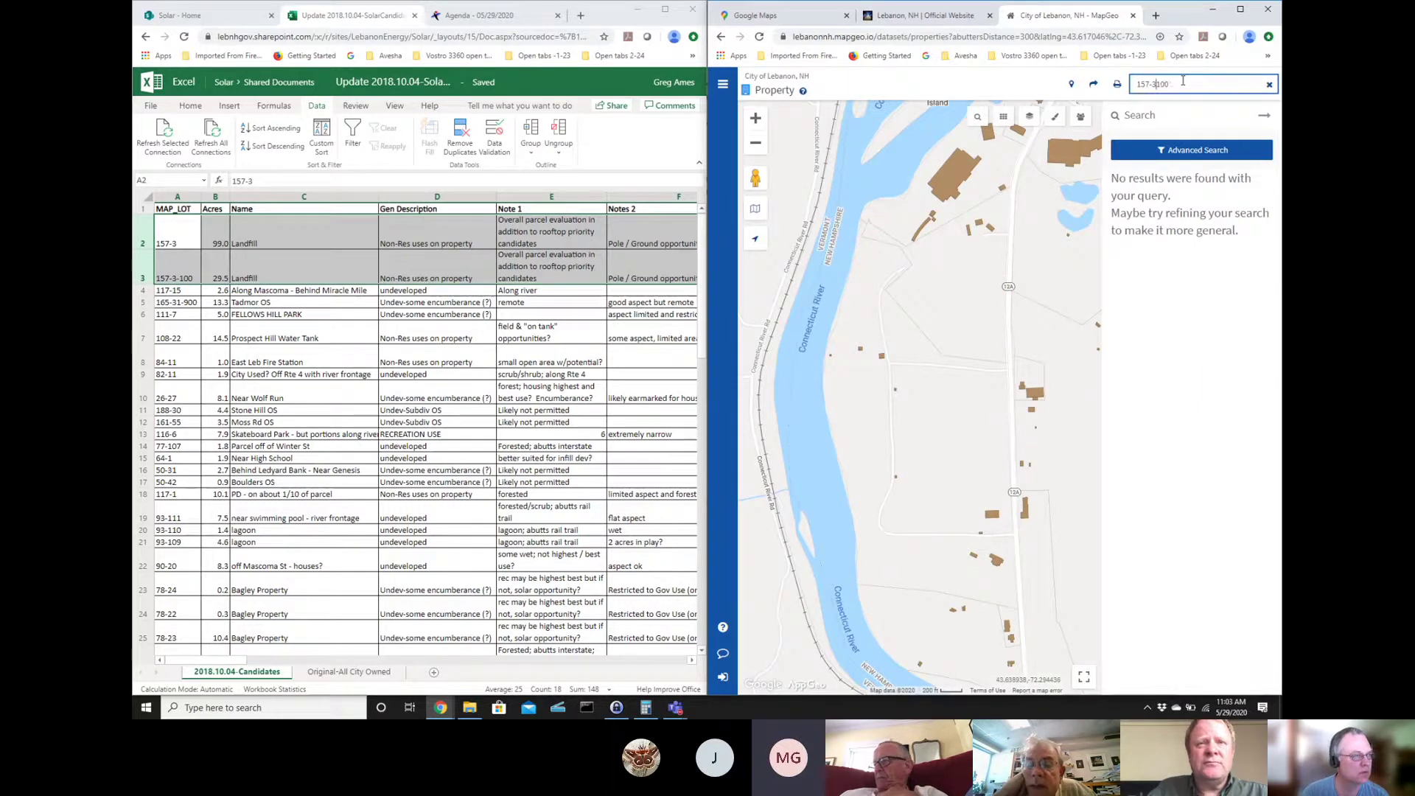
text(-)
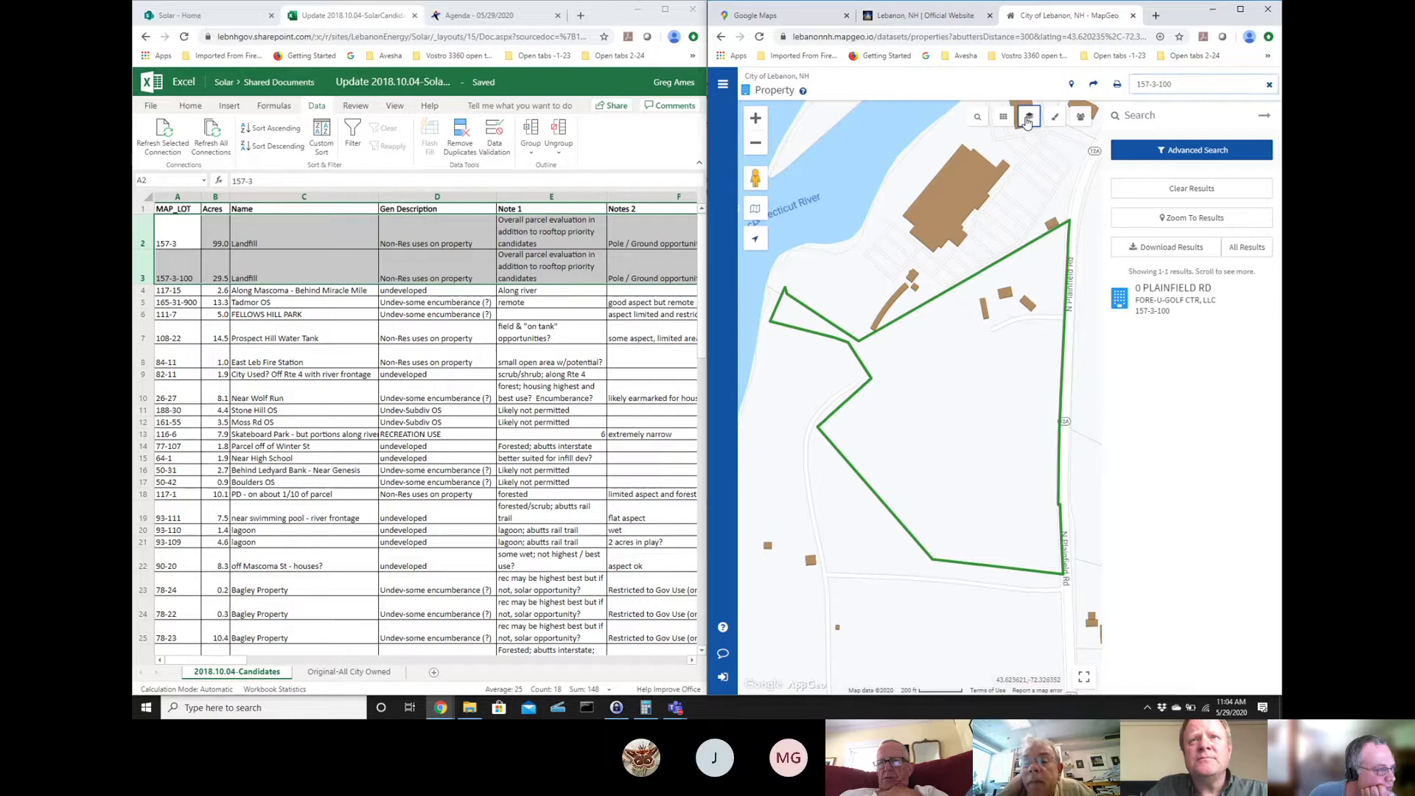
- Change the Base Theme from the road map to 2015 Aerial Image
click(1028, 119)
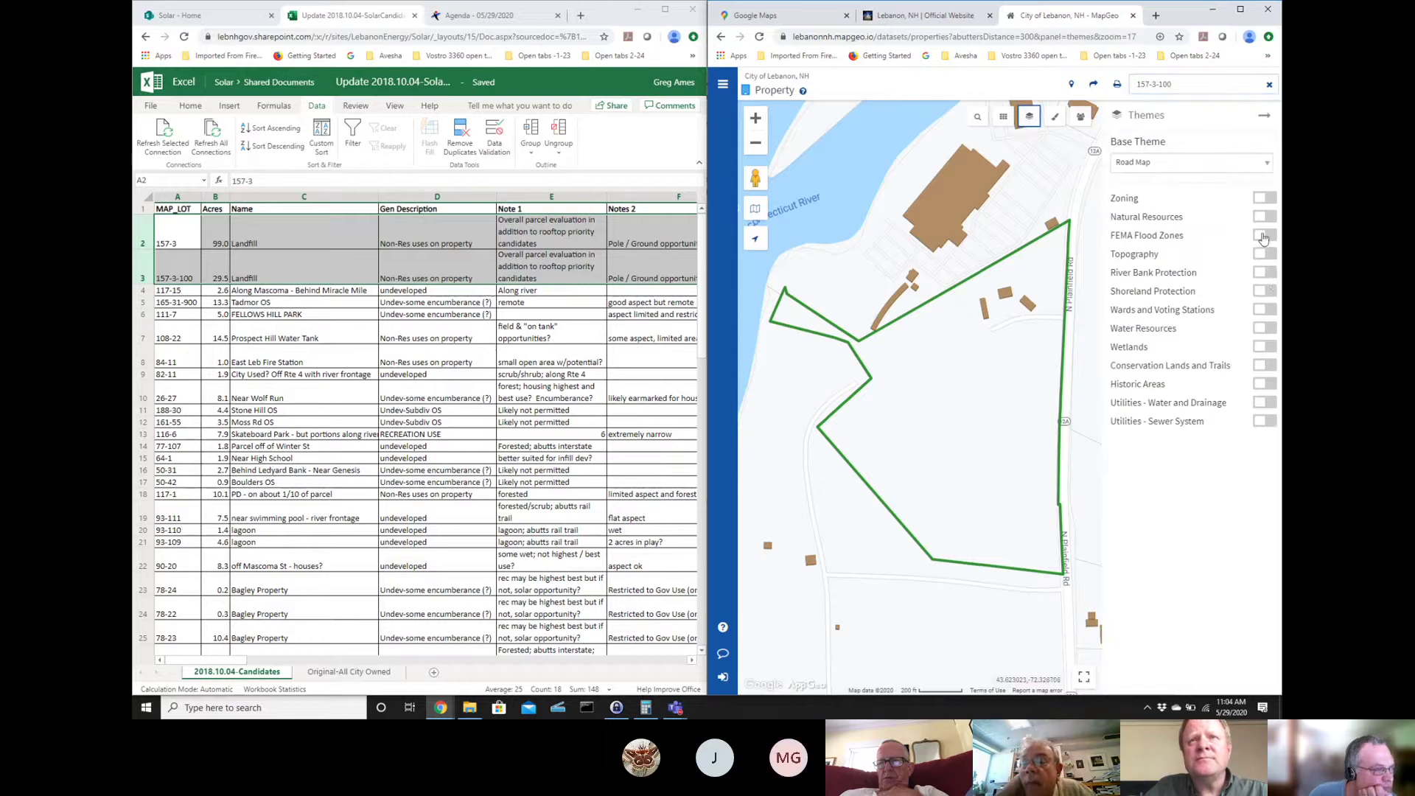
click(1177, 169)
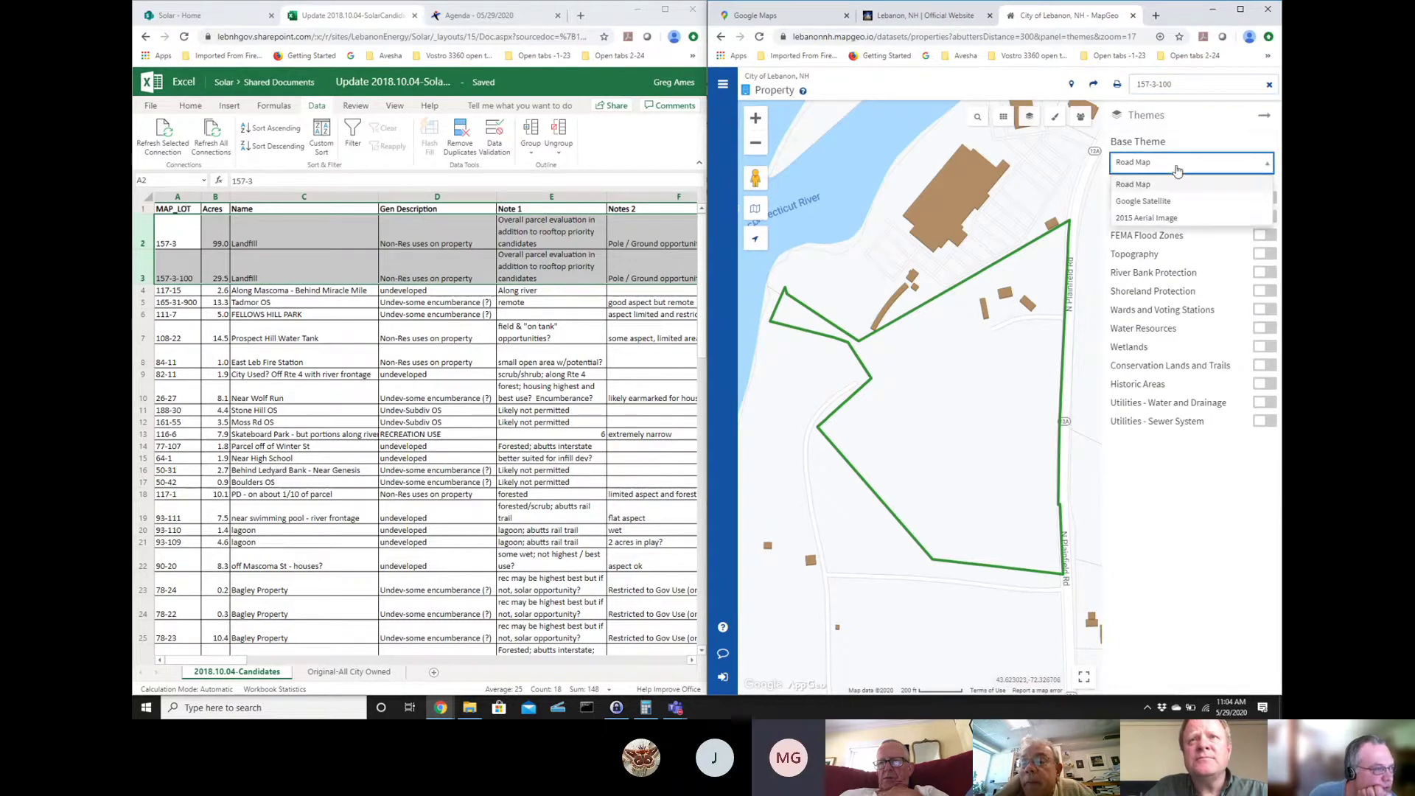
click(1168, 219)
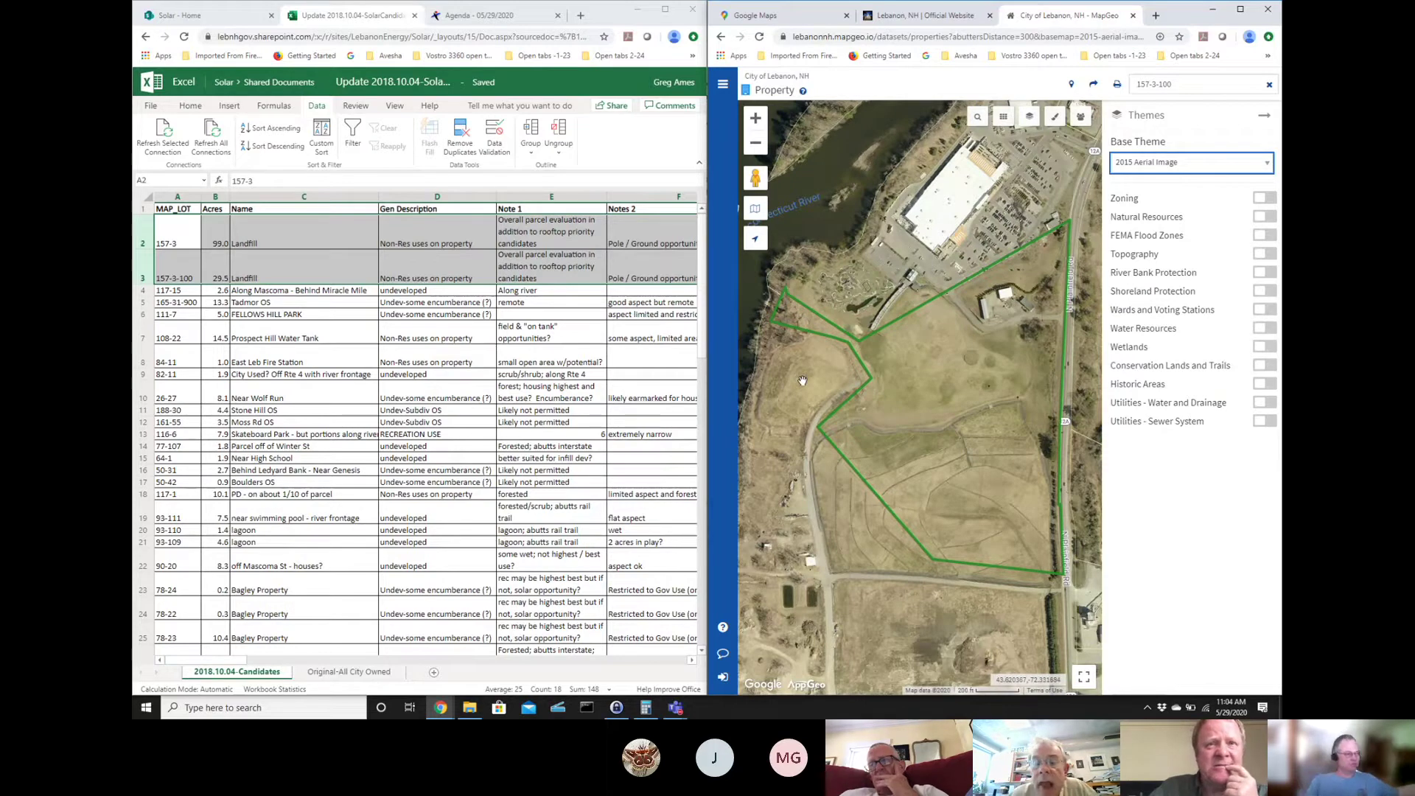
- Recentre the landfill parcel and switch on the Topography contour layer
drag(802, 380, 849, 318)
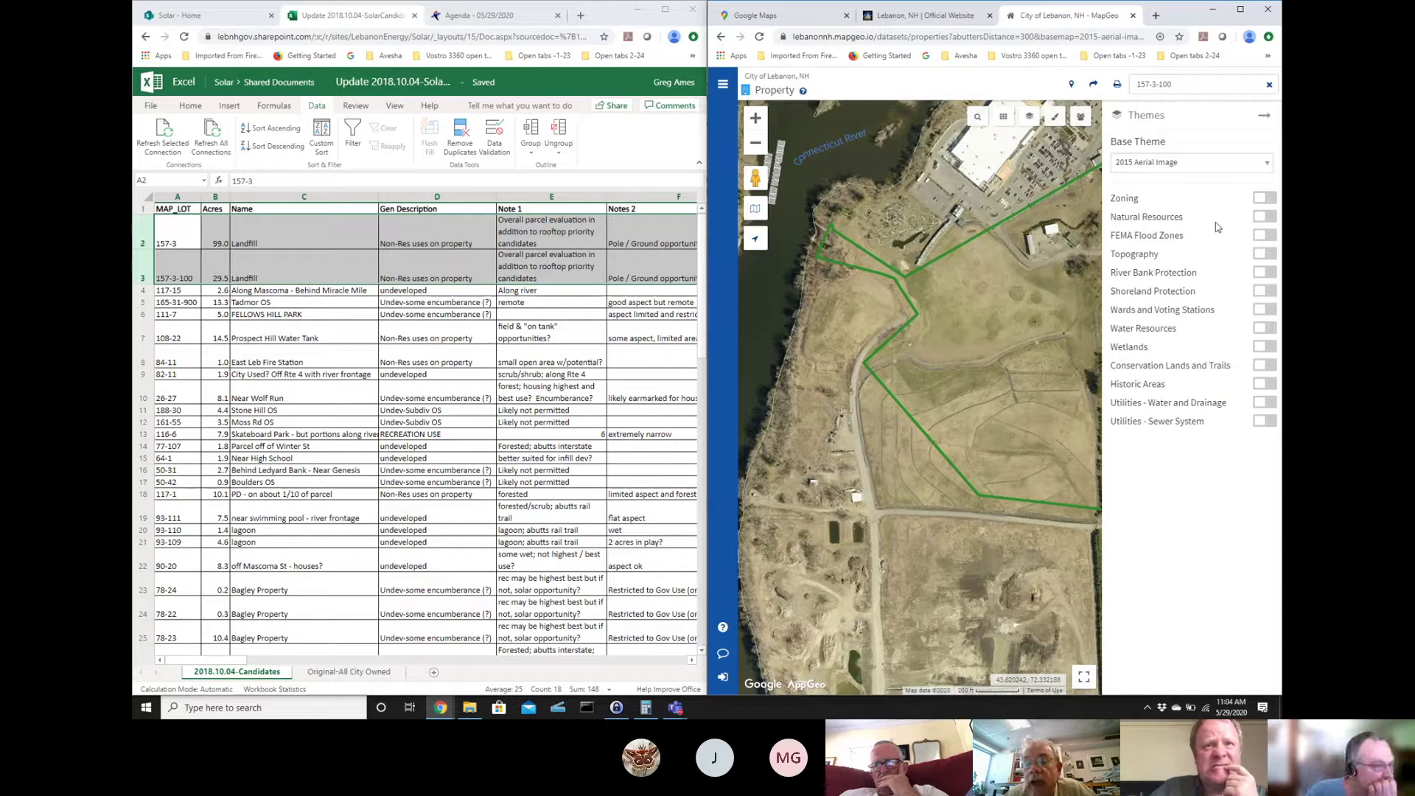
click(1271, 255)
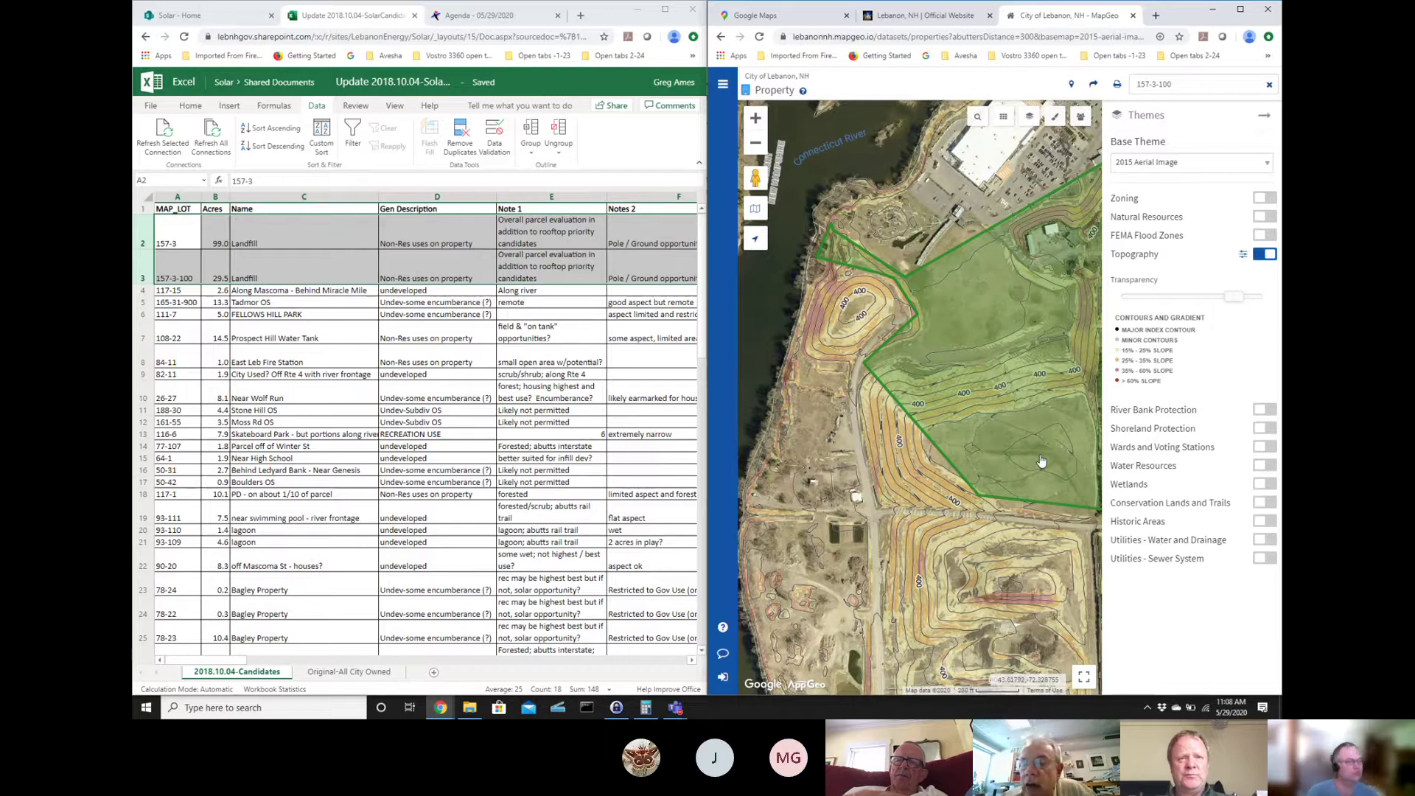
- Turn on the Shoreland Protection and River Bank Protection layers
click(1265, 430)
click(1264, 410)
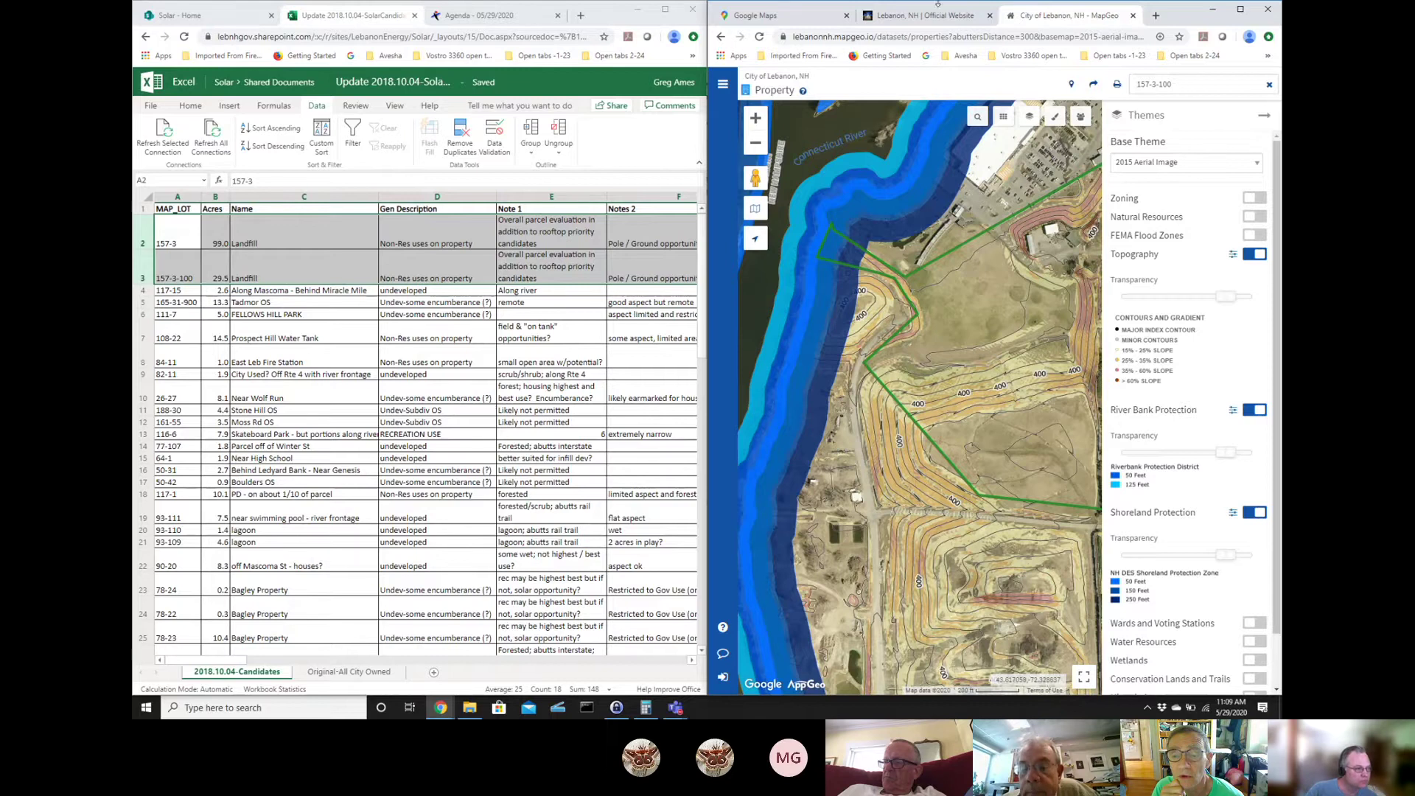
- Zoom in three levels on the riverside road and pan until the white building and pond show
click(756, 118)
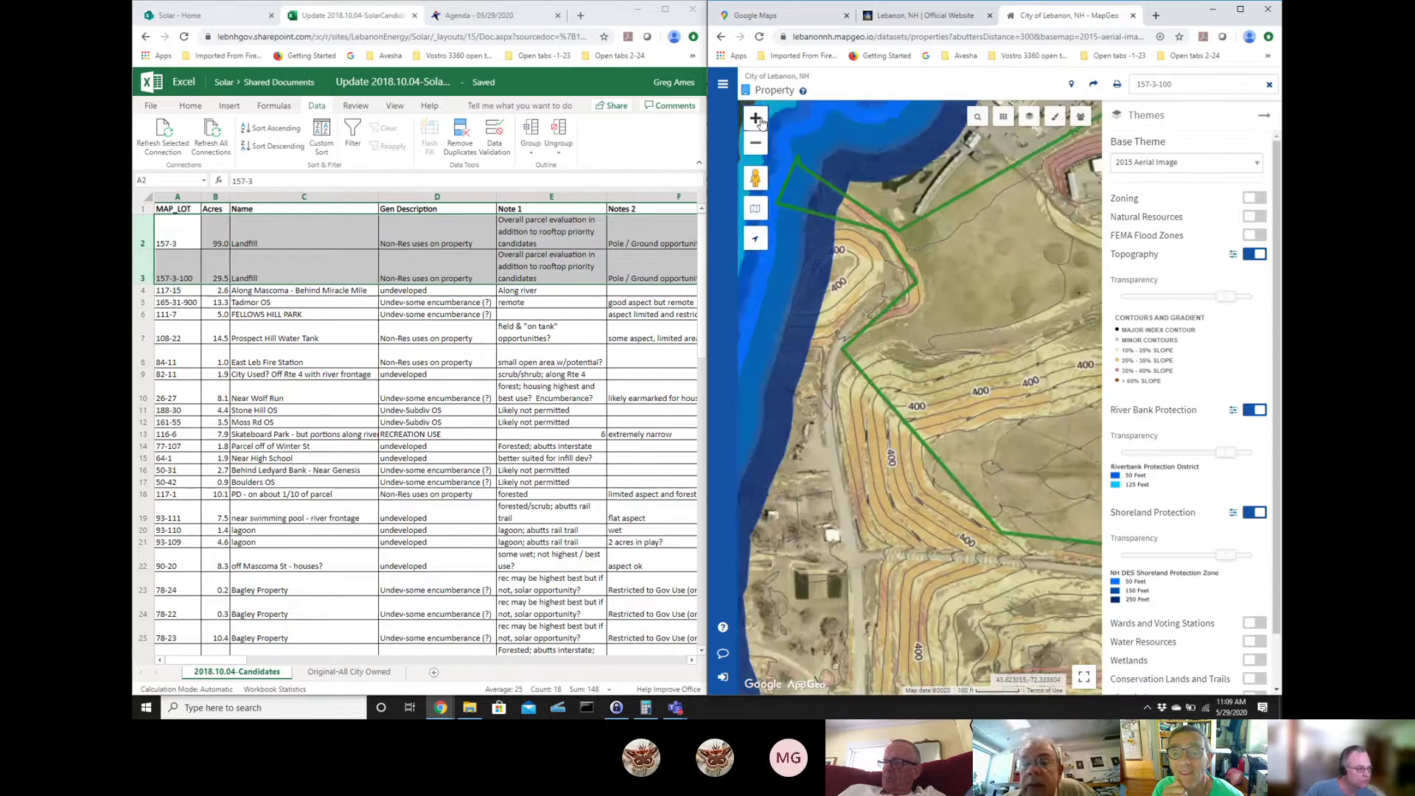
click(756, 118)
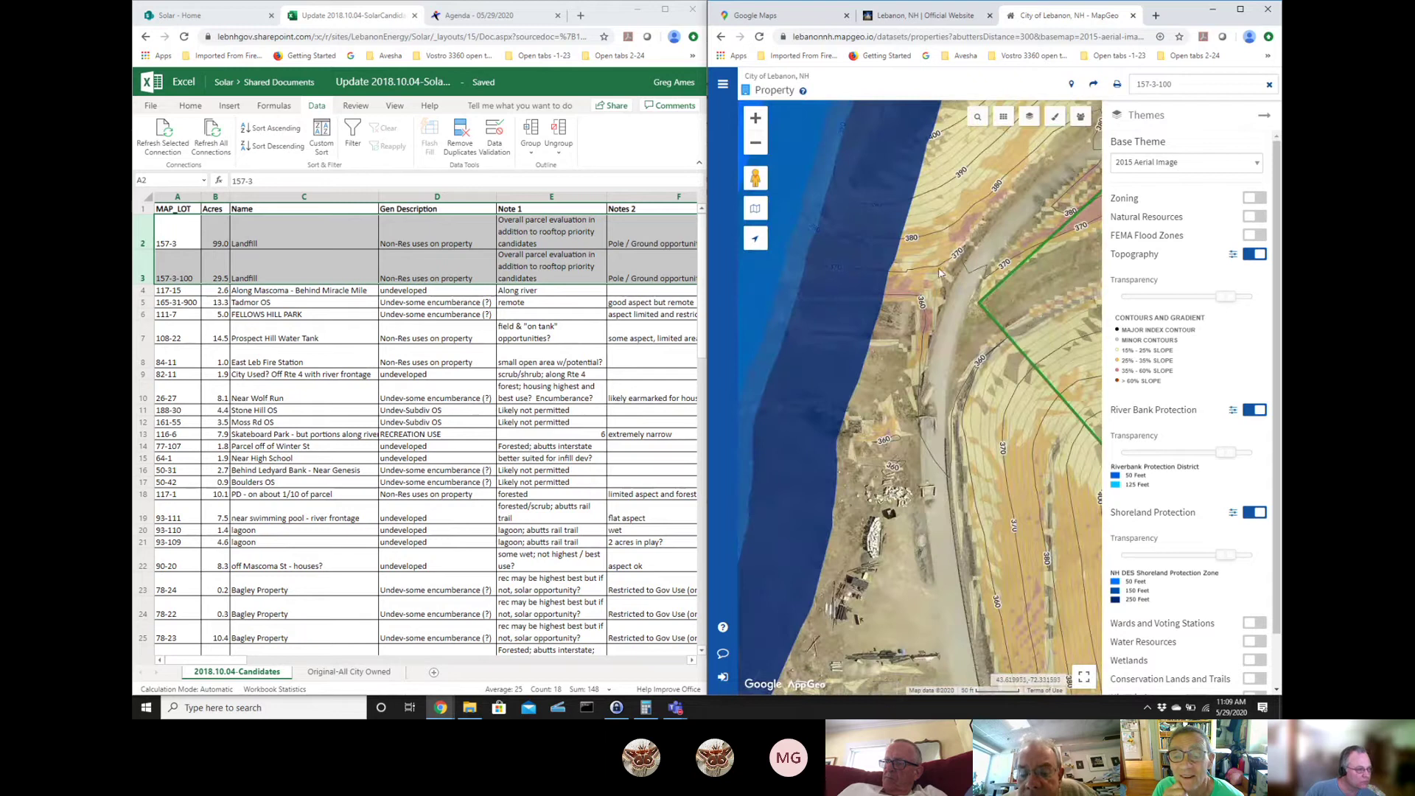
click(755, 116)
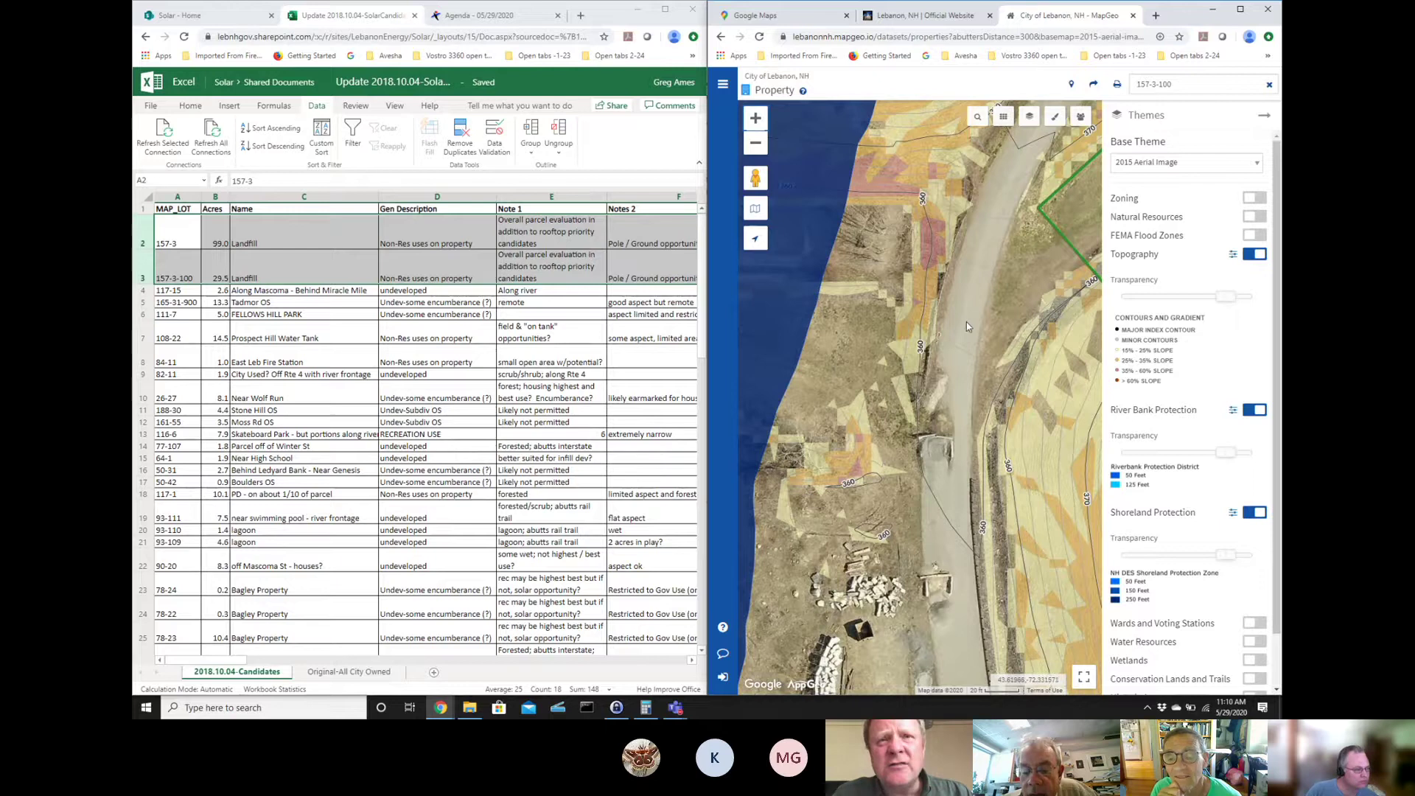
drag(952, 371, 922, 412)
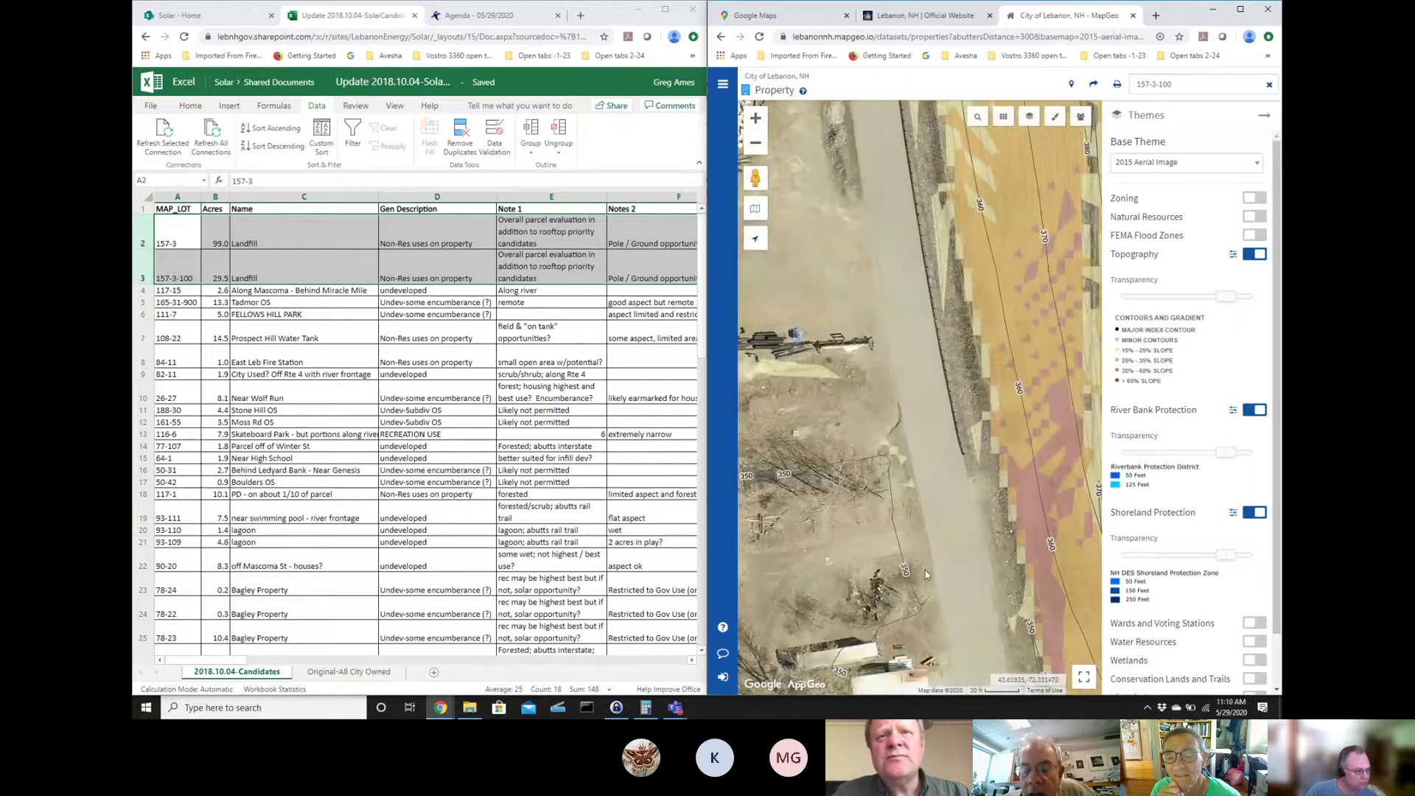
drag(951, 632, 953, 483)
drag(946, 332, 887, 114)
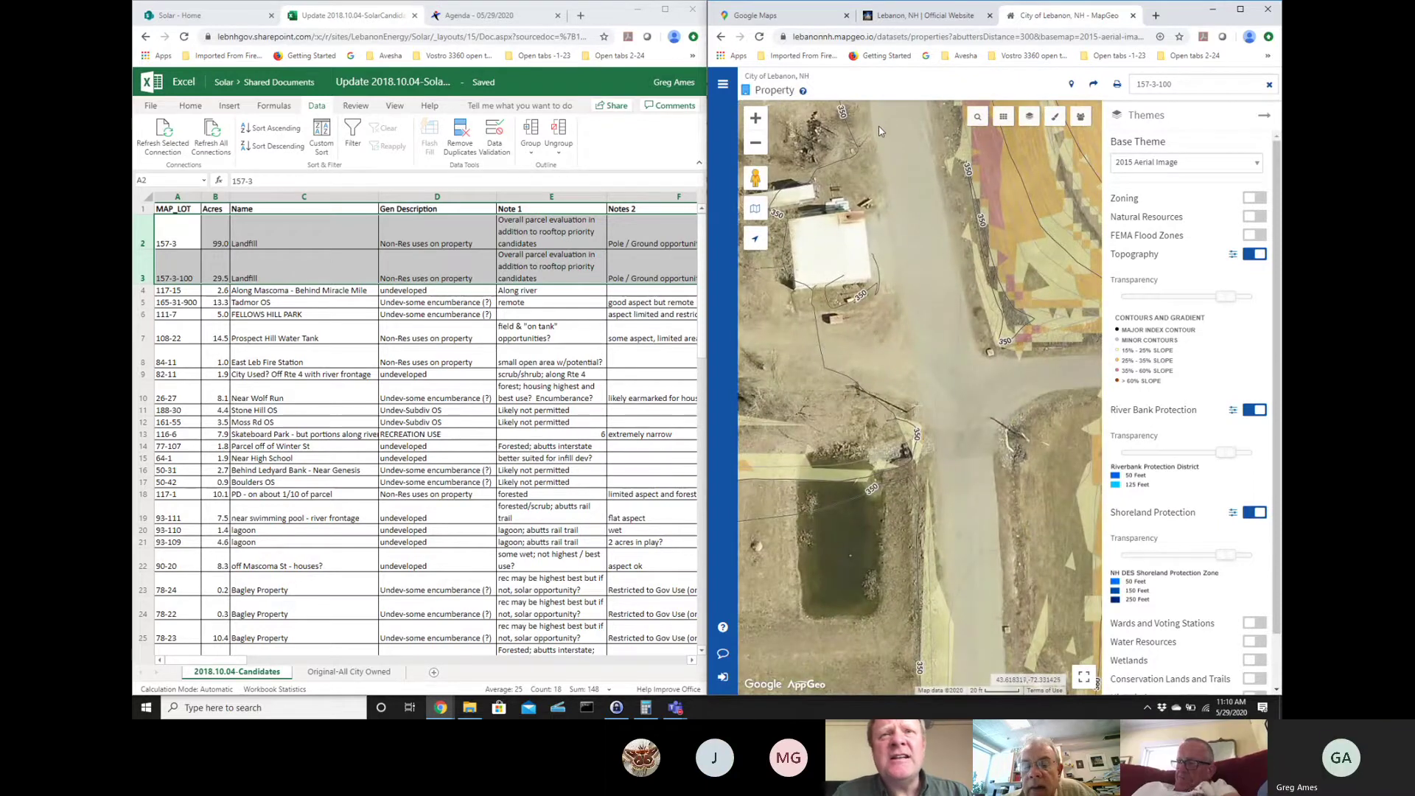
- Switch the base map to Google Satellite
click(1194, 169)
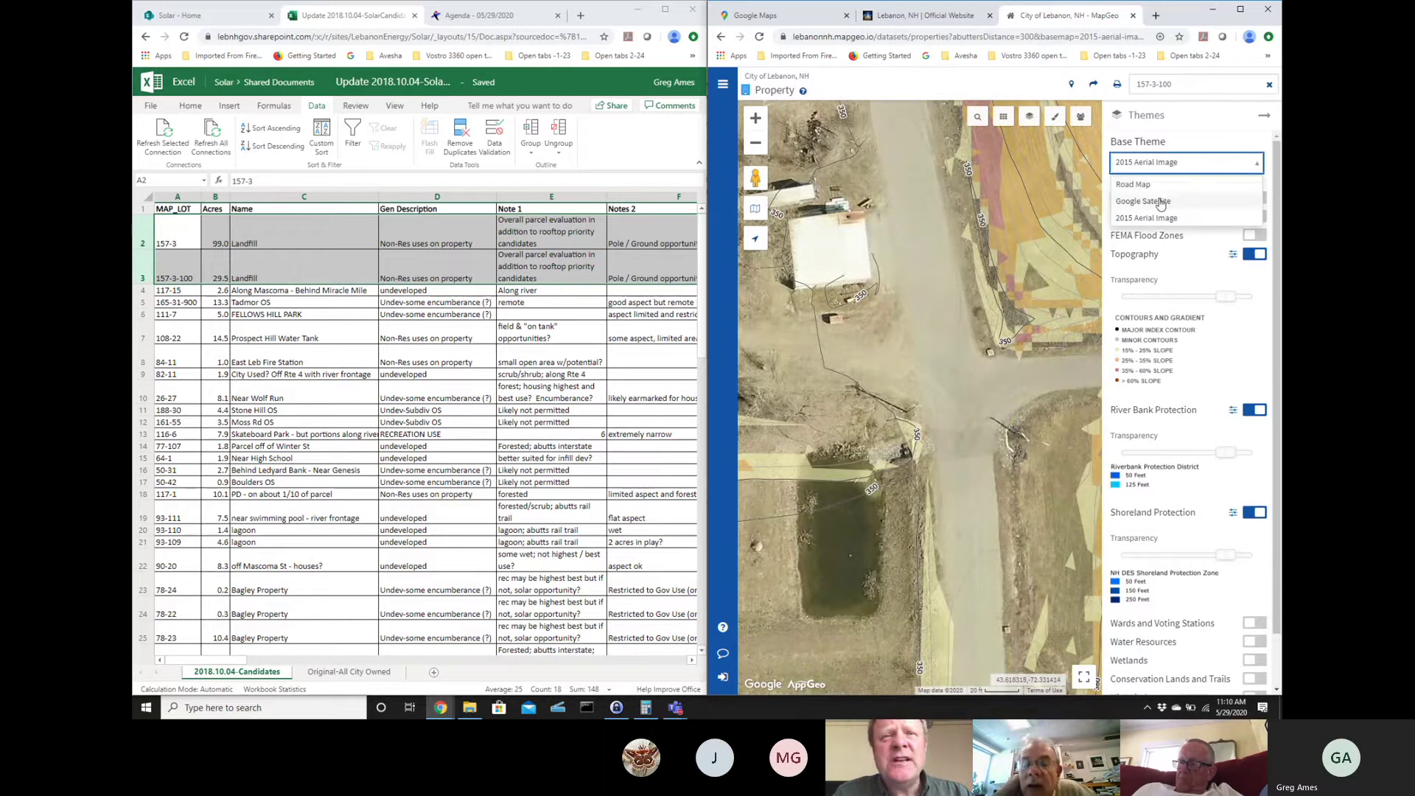
click(1157, 200)
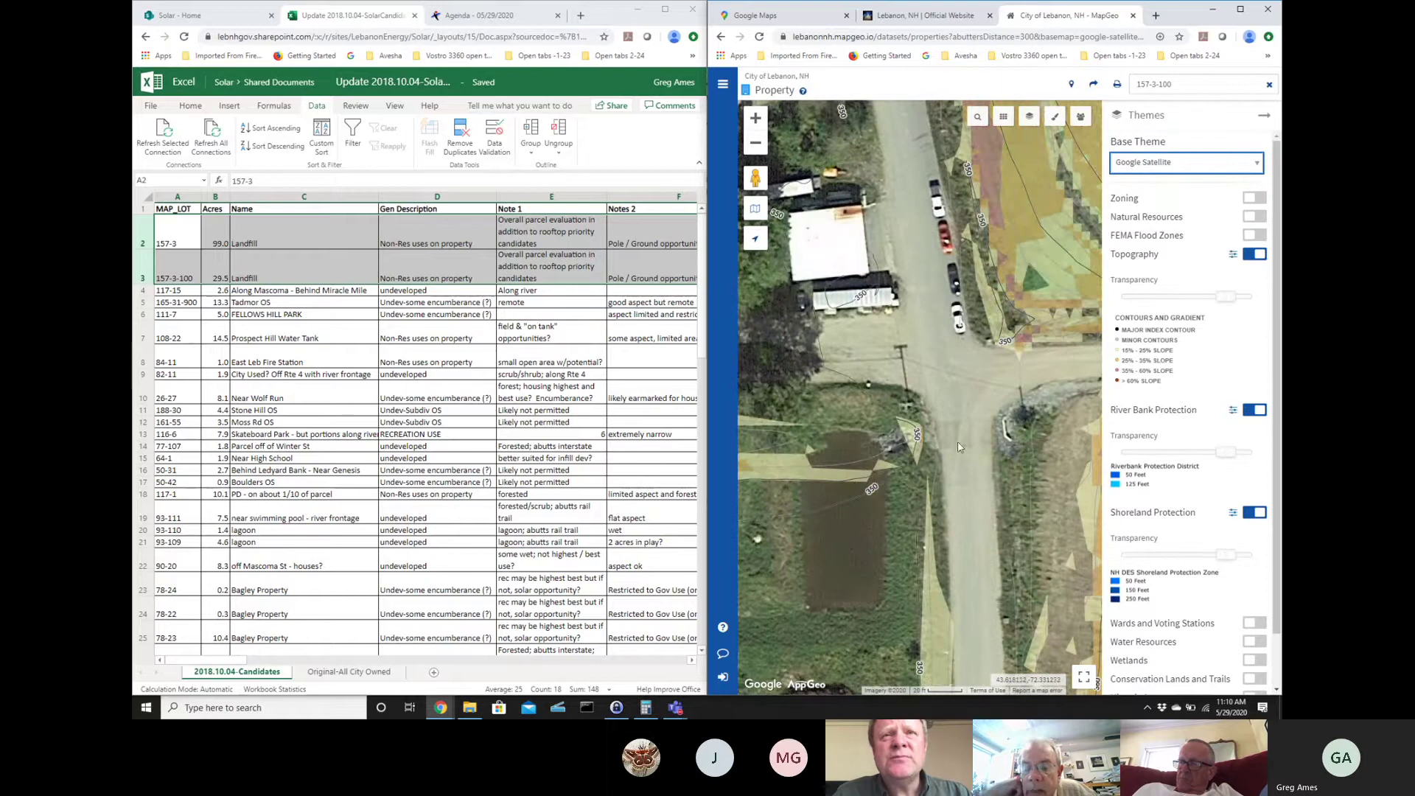
click(928, 303)
- Pan north to the river, then back to the white buildings and parked cars
drag(929, 304, 987, 693)
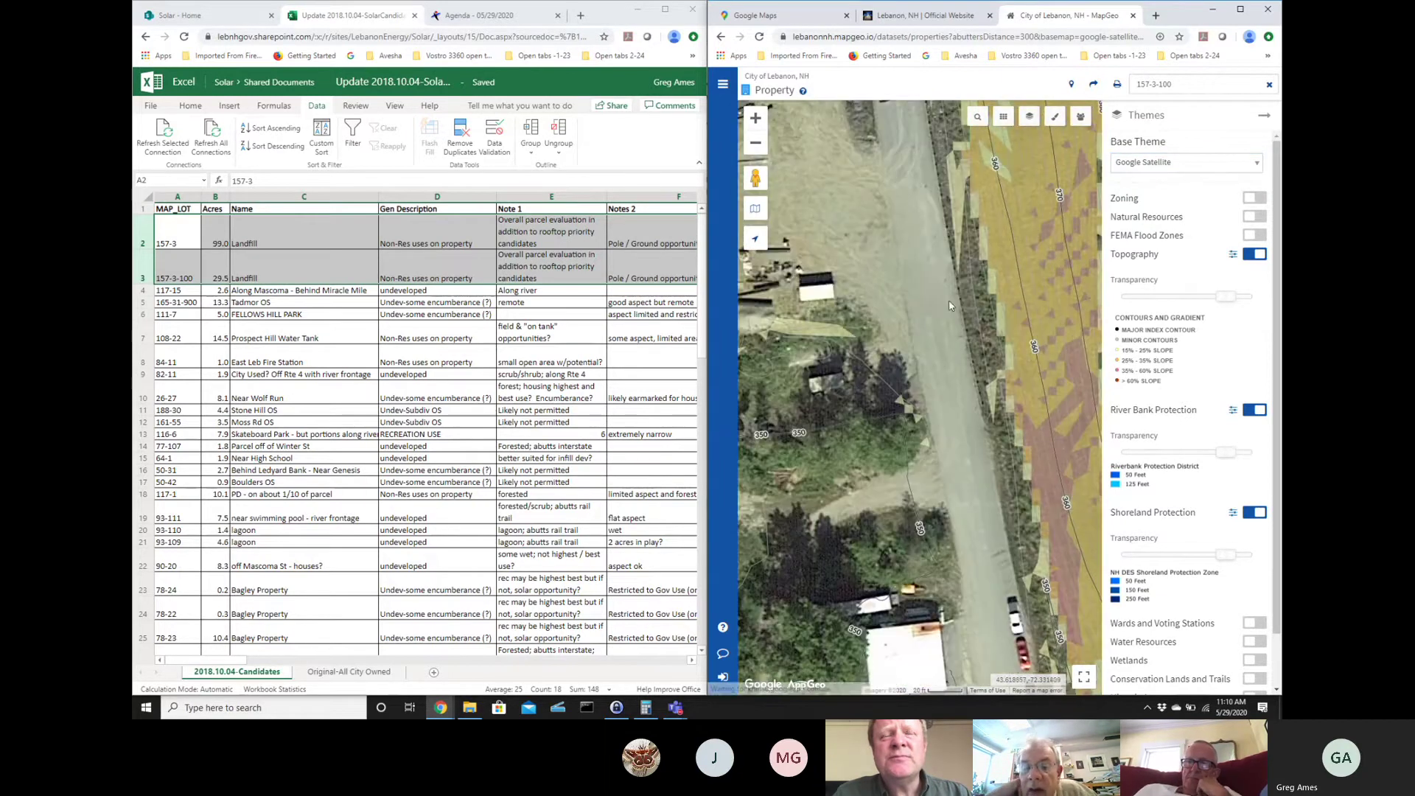
drag(906, 227, 912, 465)
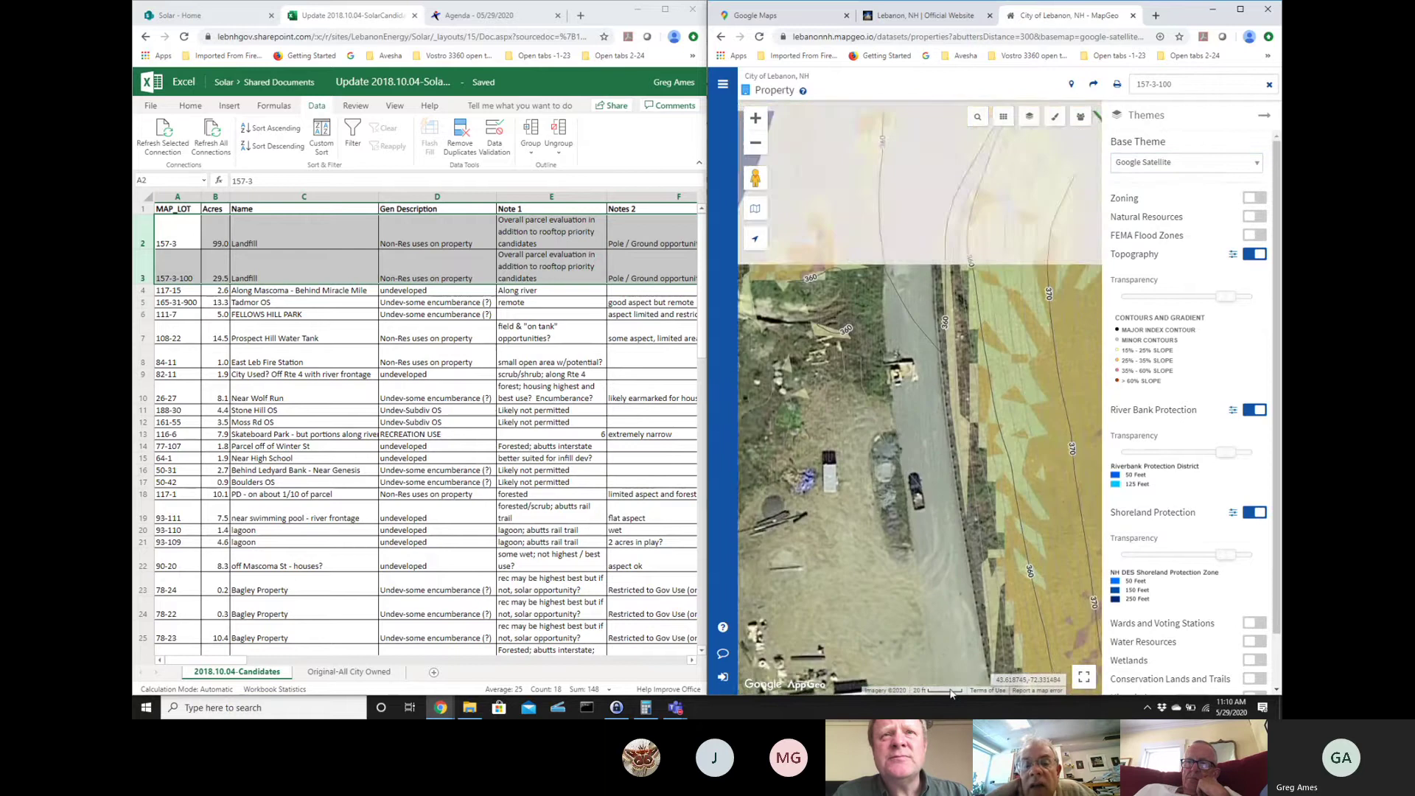
drag(896, 214, 935, 441)
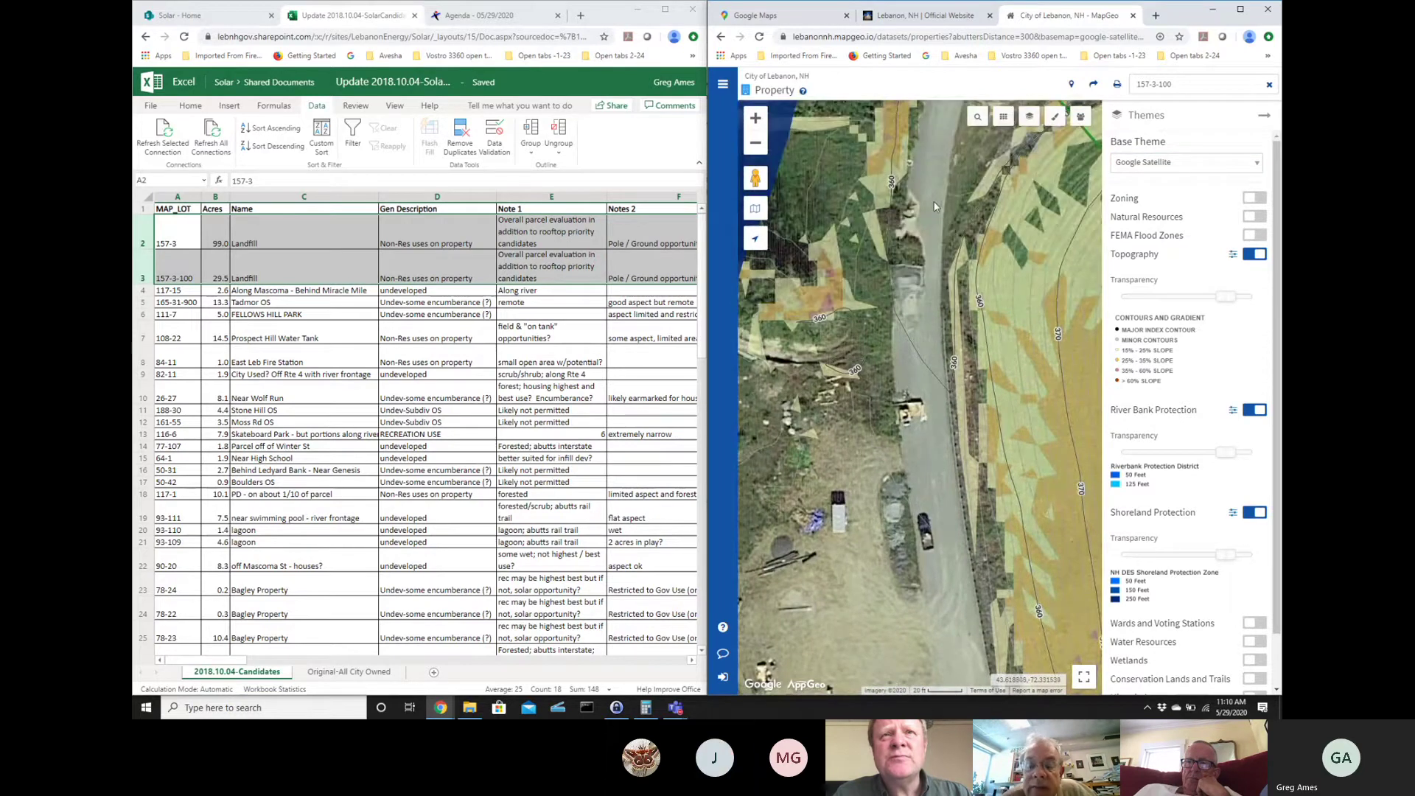
drag(935, 207, 980, 258)
drag(1032, 648, 1046, 235)
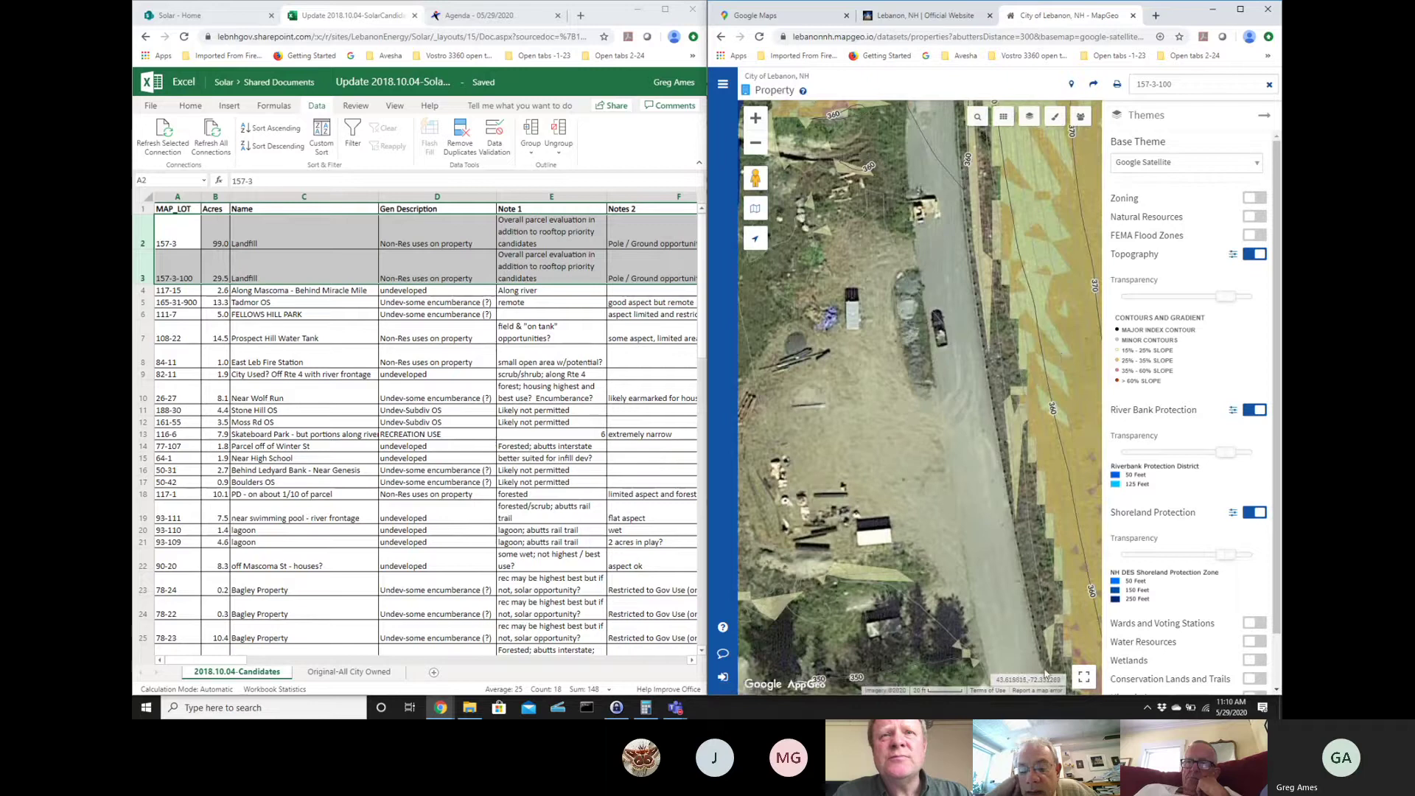
drag(1032, 655, 955, 227)
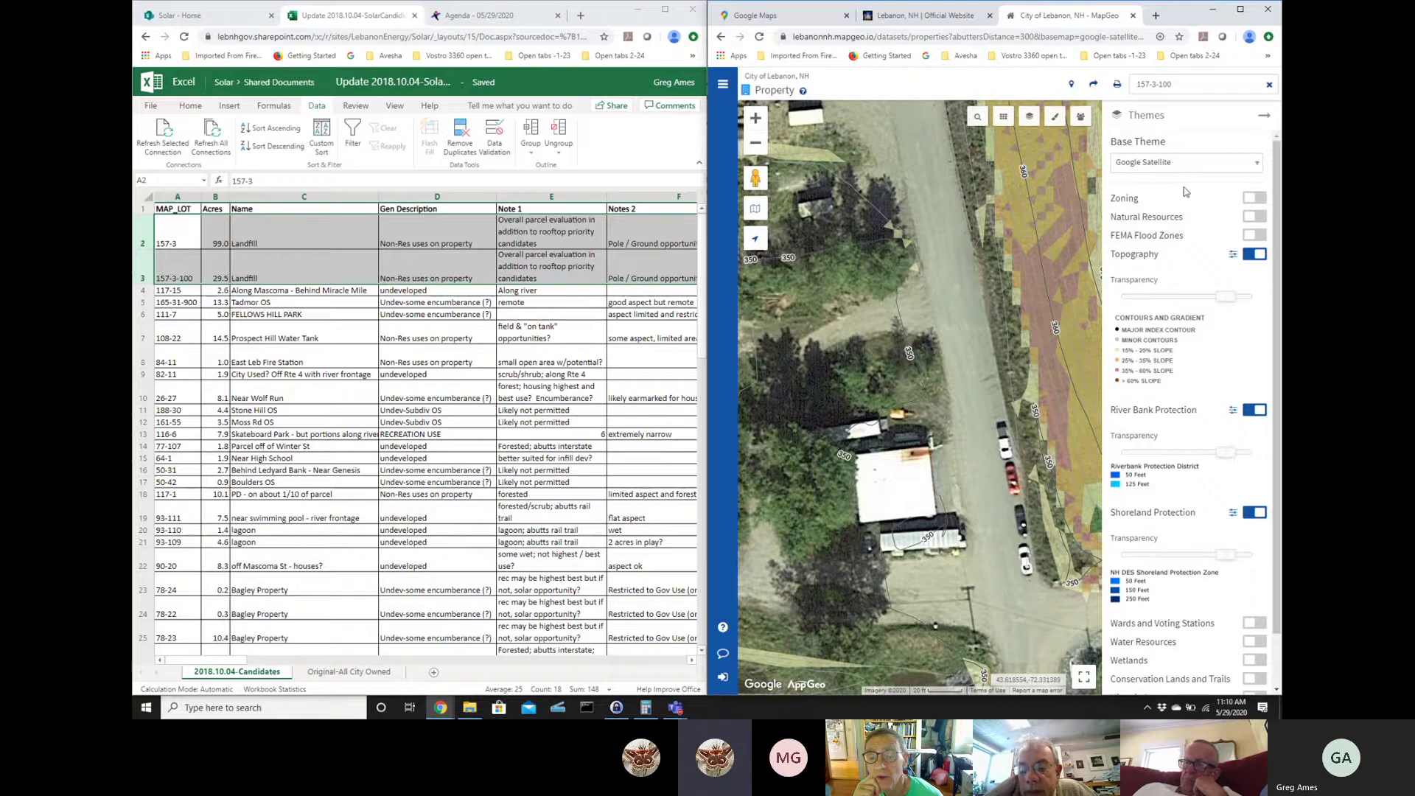
- Switch the base map back to 2015 Aerial Image and zoom out one level over the landfill
click(1187, 162)
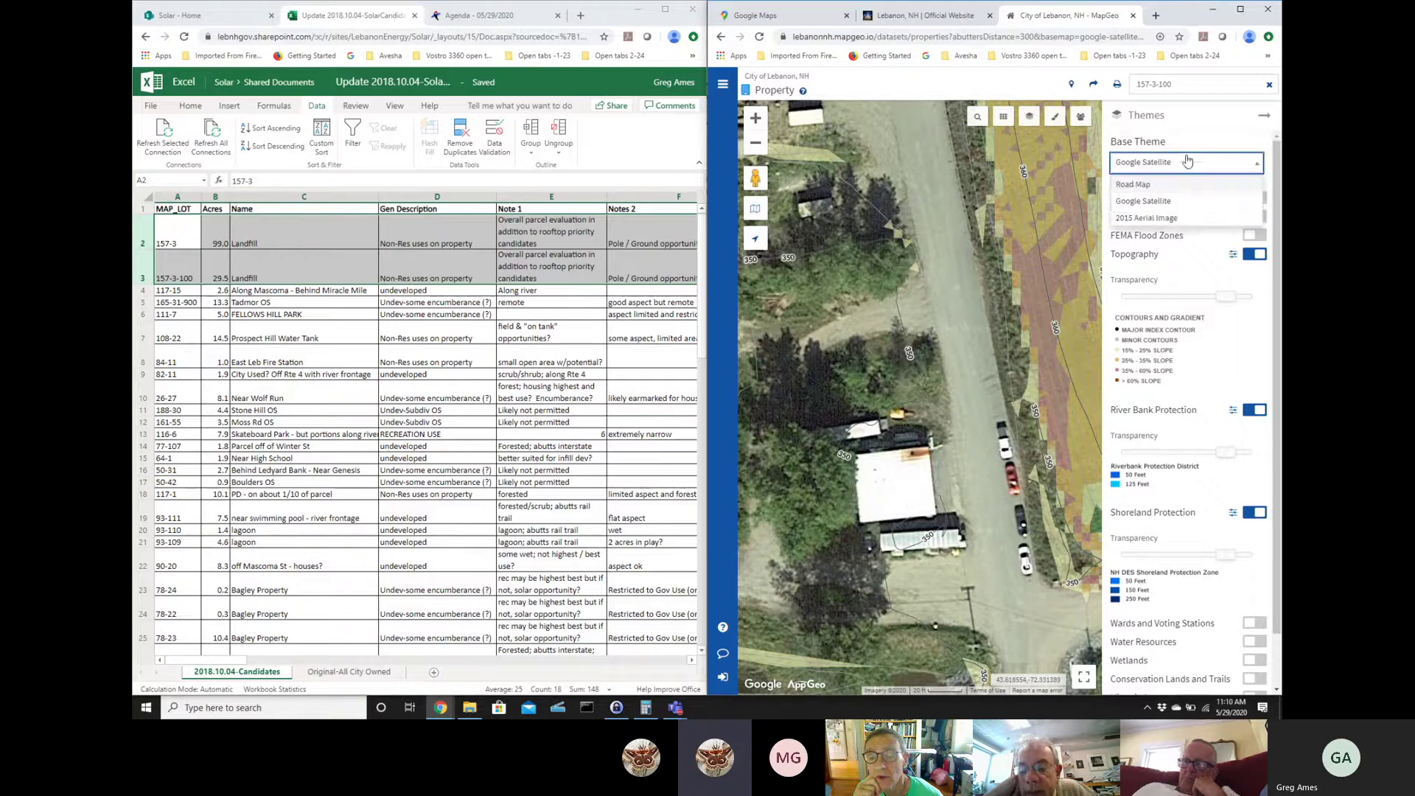
click(1172, 220)
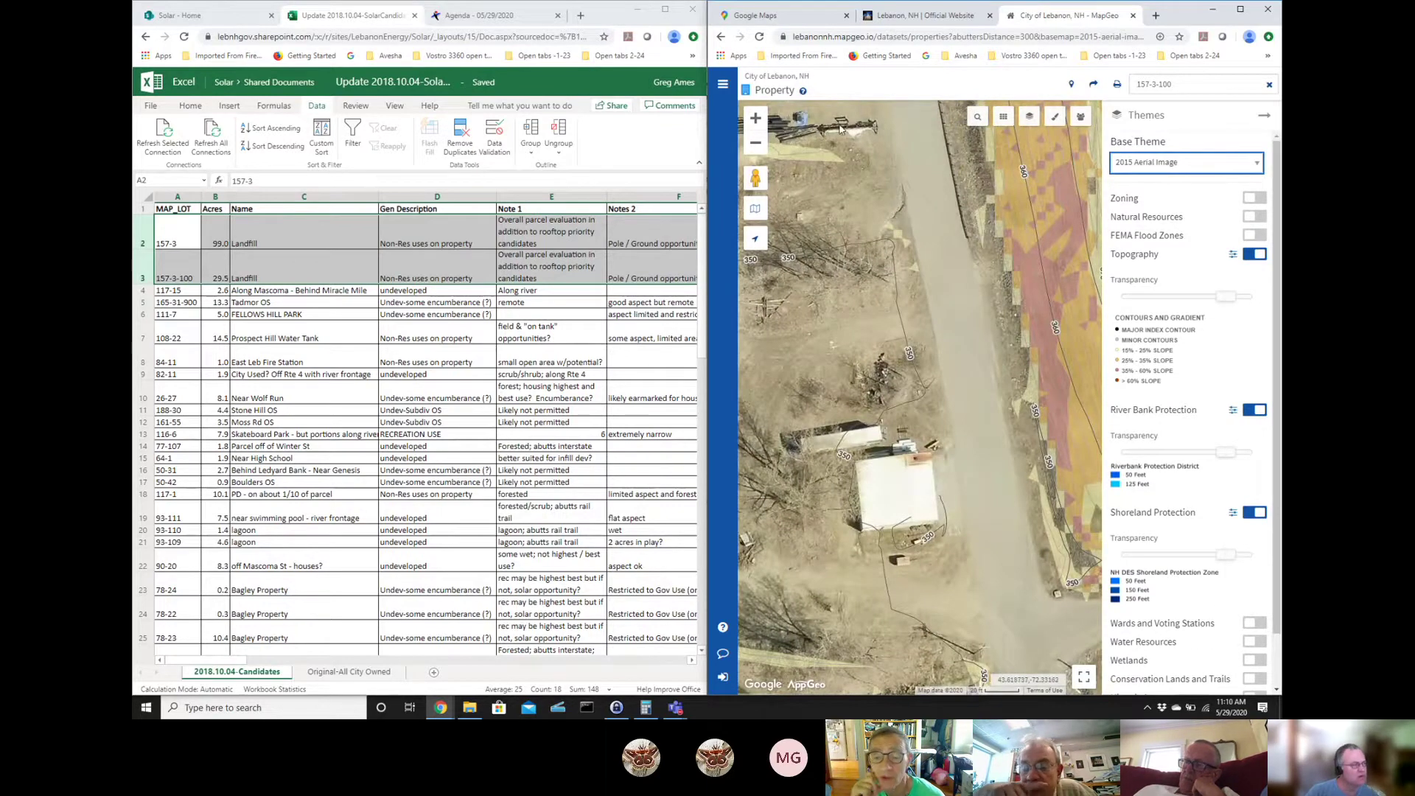
click(755, 144)
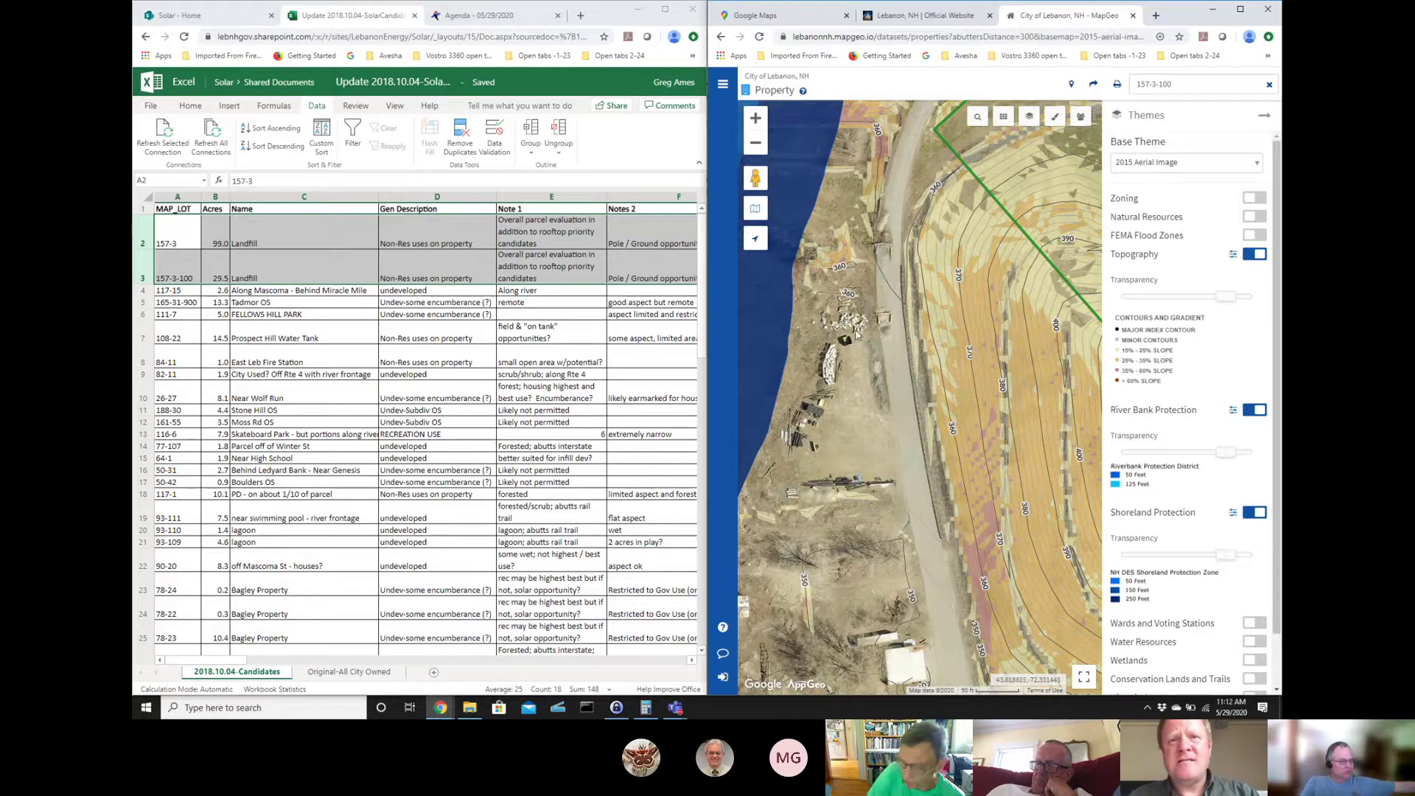
- Search for parcel 117-15 and reopen the map layer themes list
click(1187, 86)
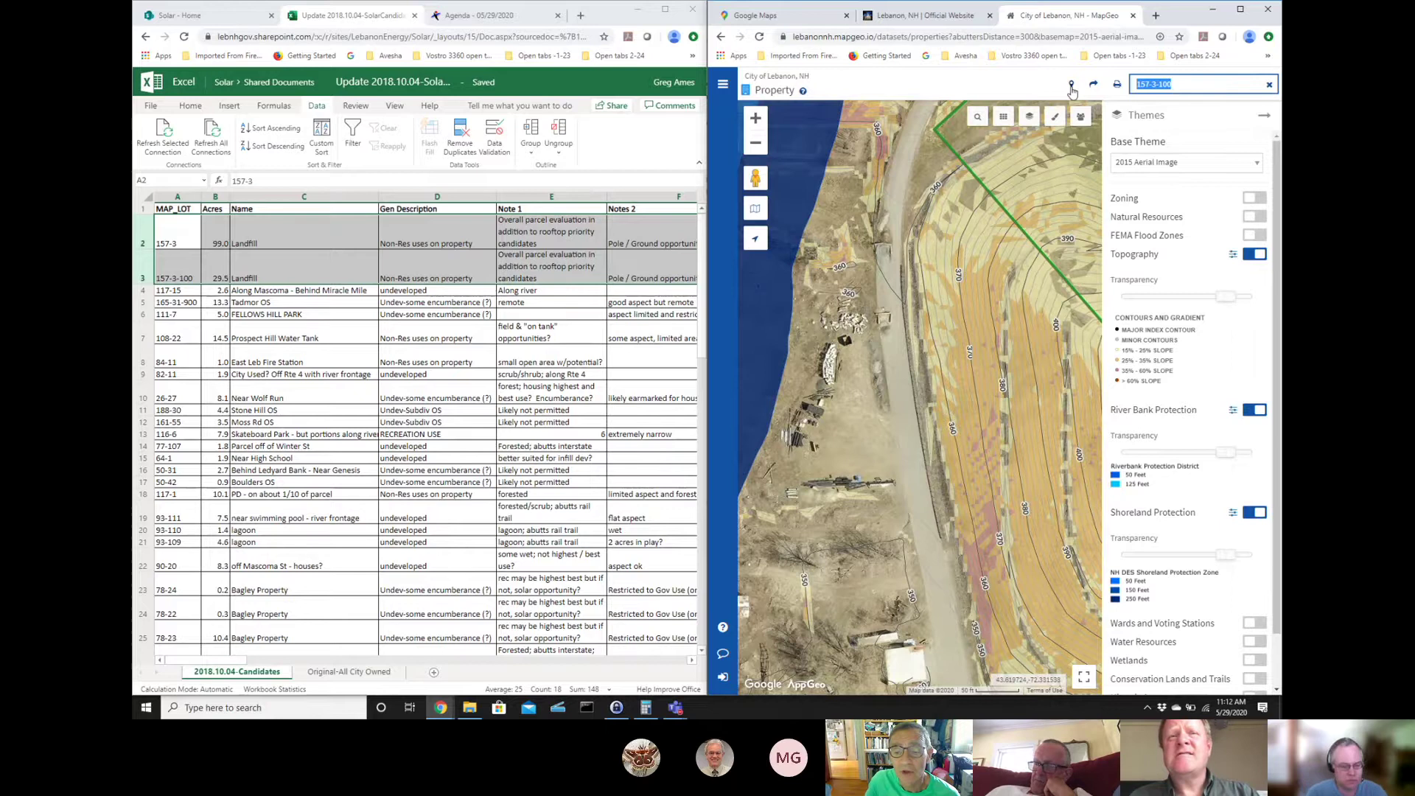
text(117)
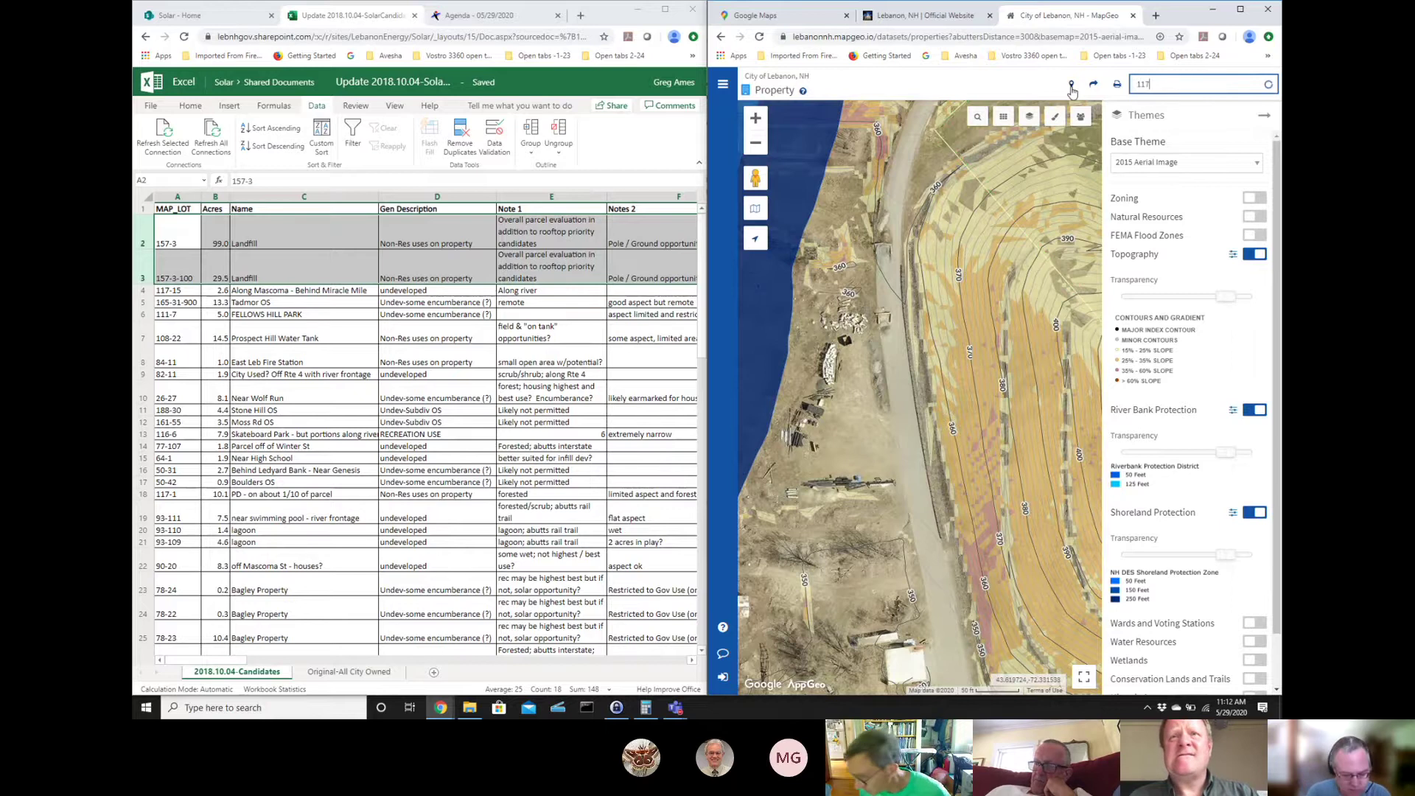
text(-15)
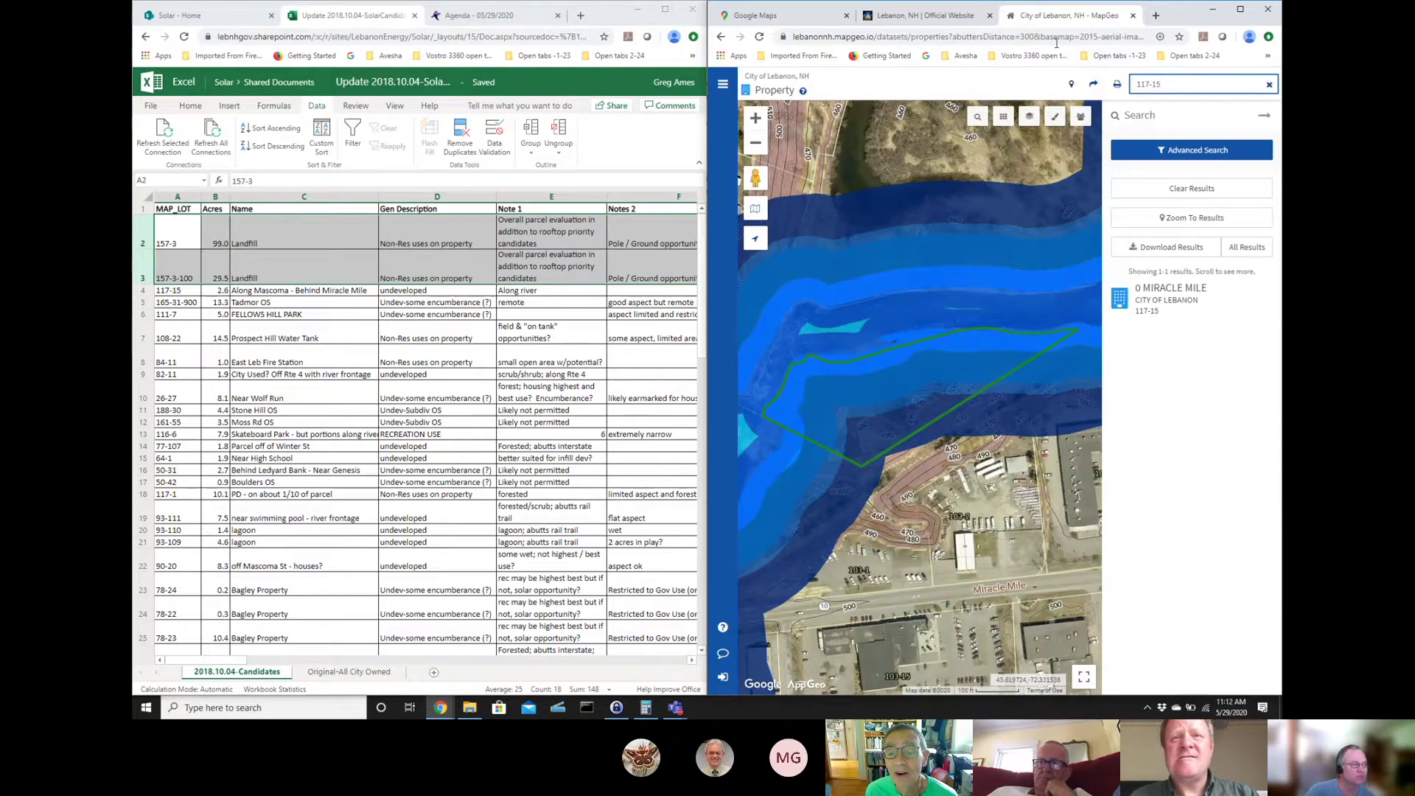
click(1035, 112)
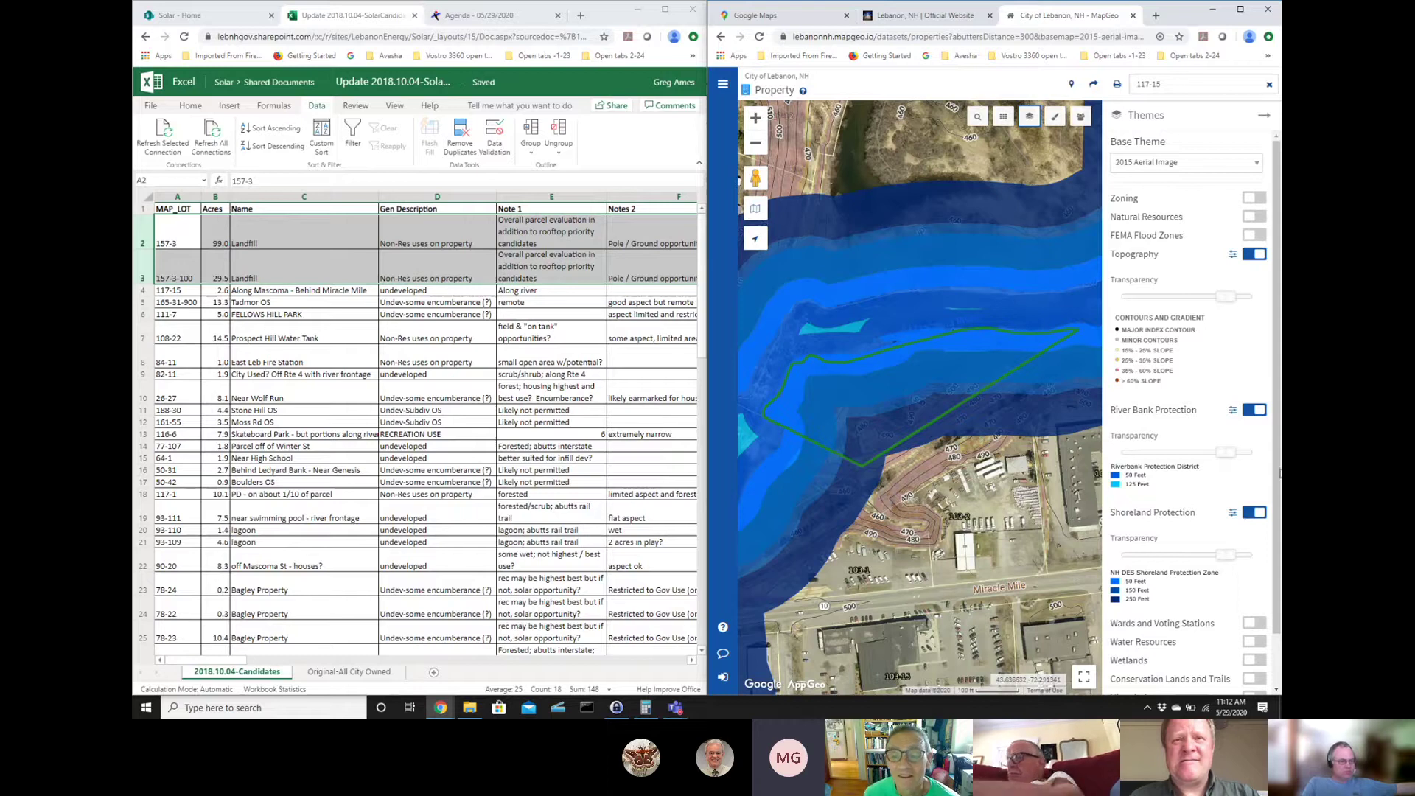
click(1248, 414)
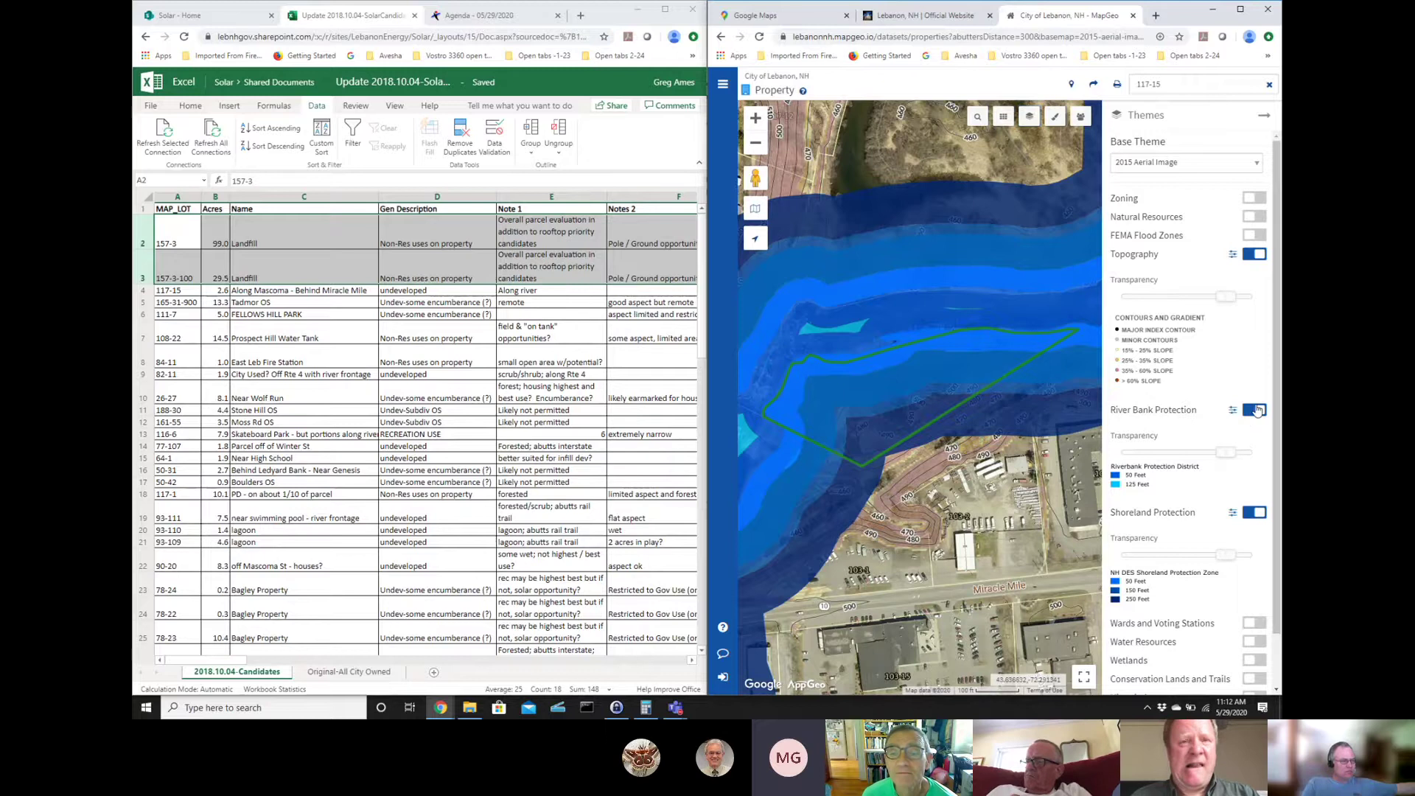
click(1264, 428)
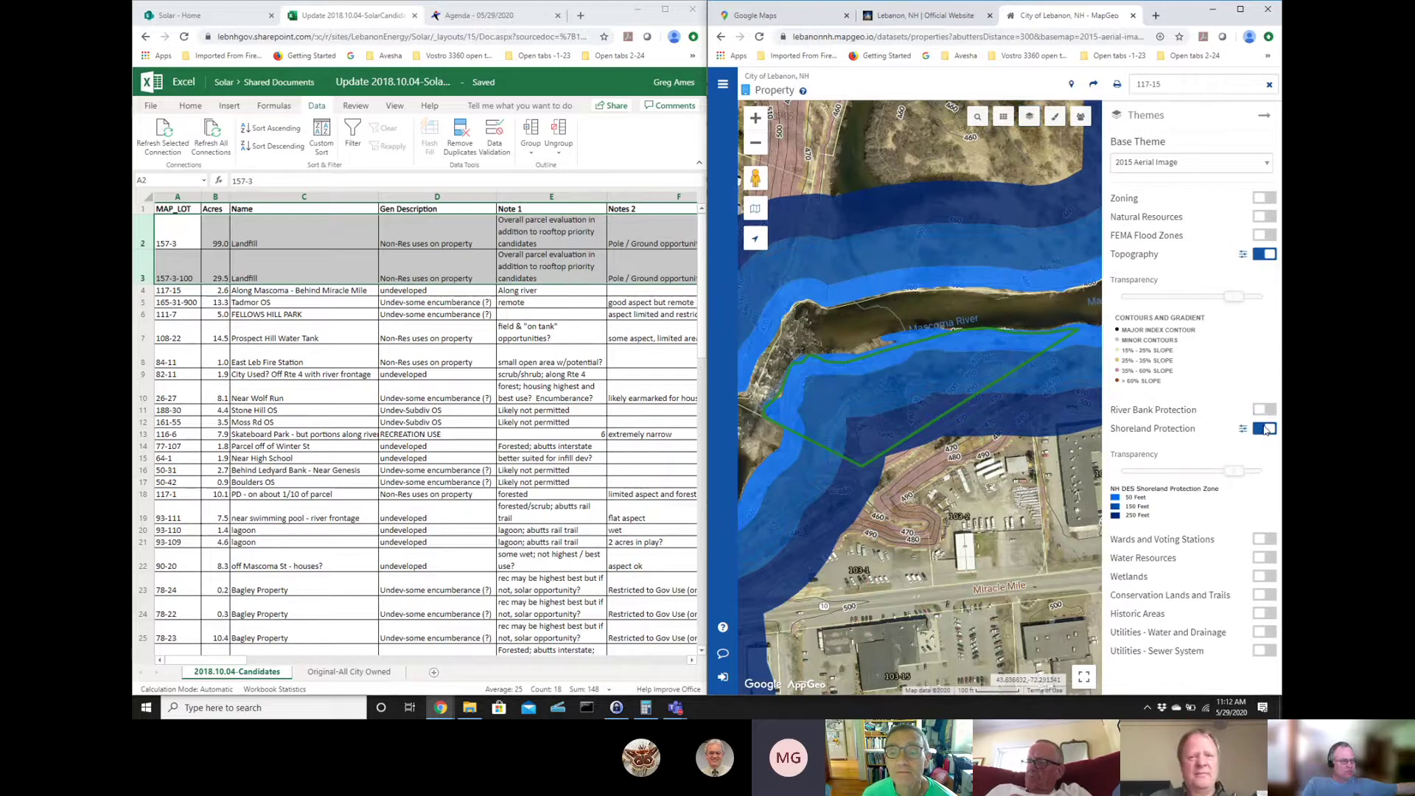
click(1265, 411)
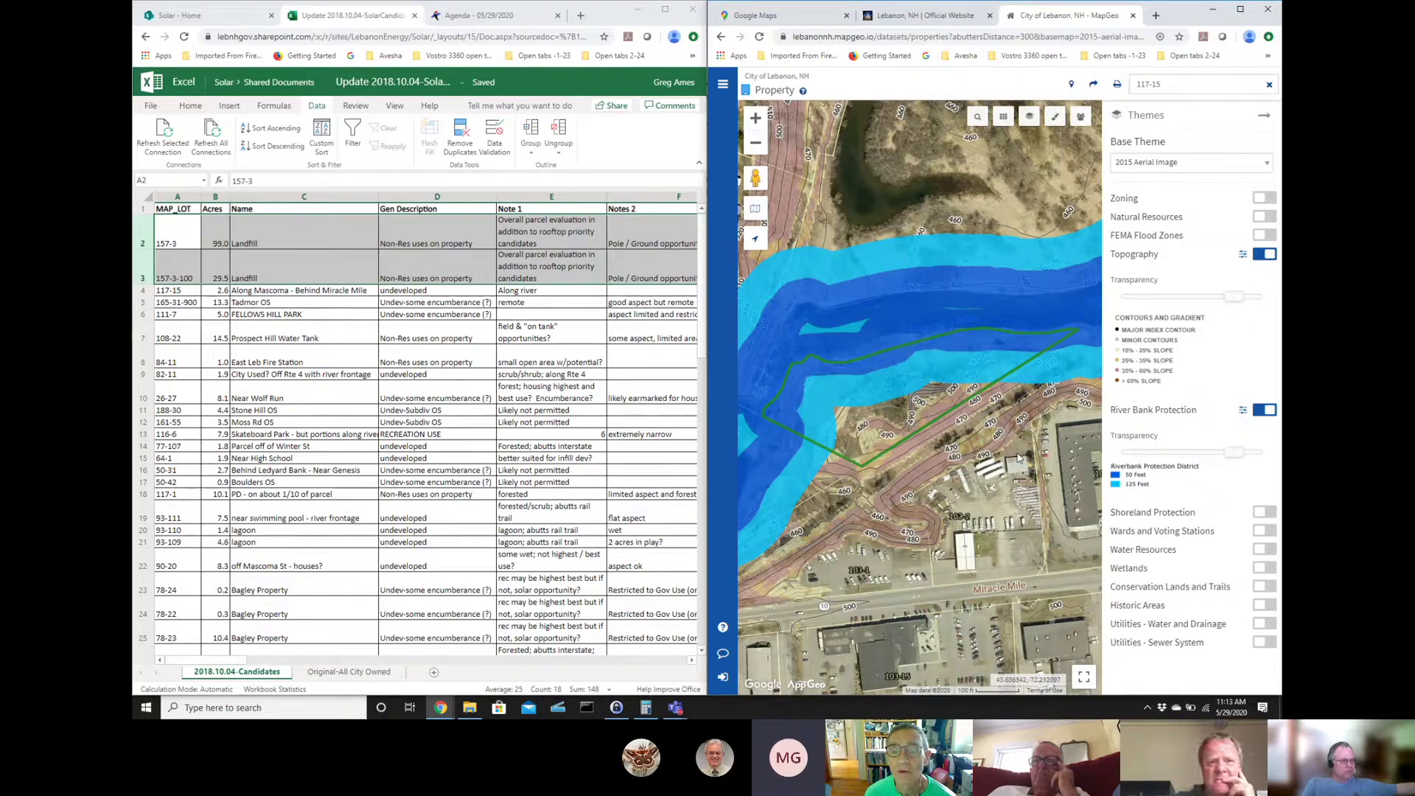
click(1264, 513)
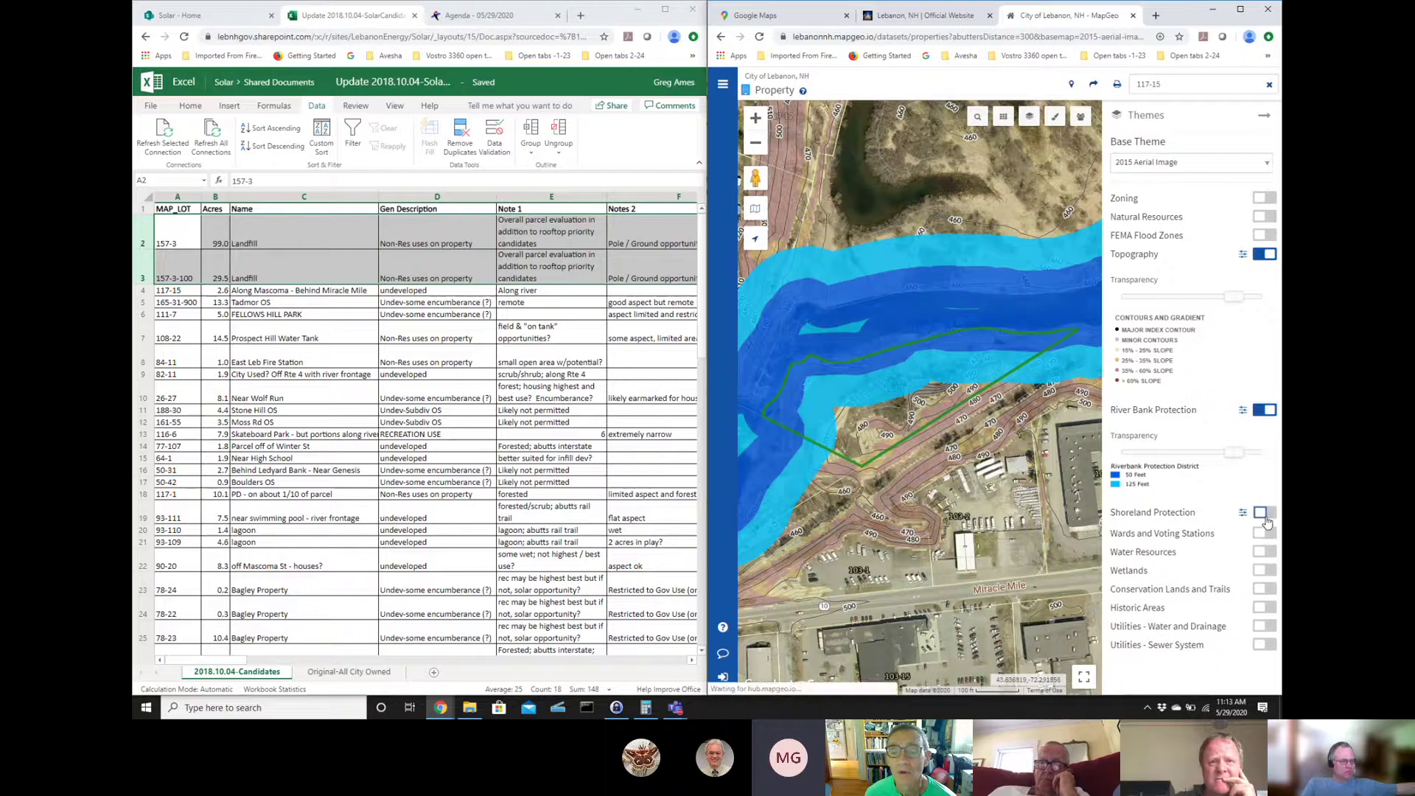
- Turn off the River Bank Protection layer
click(1258, 413)
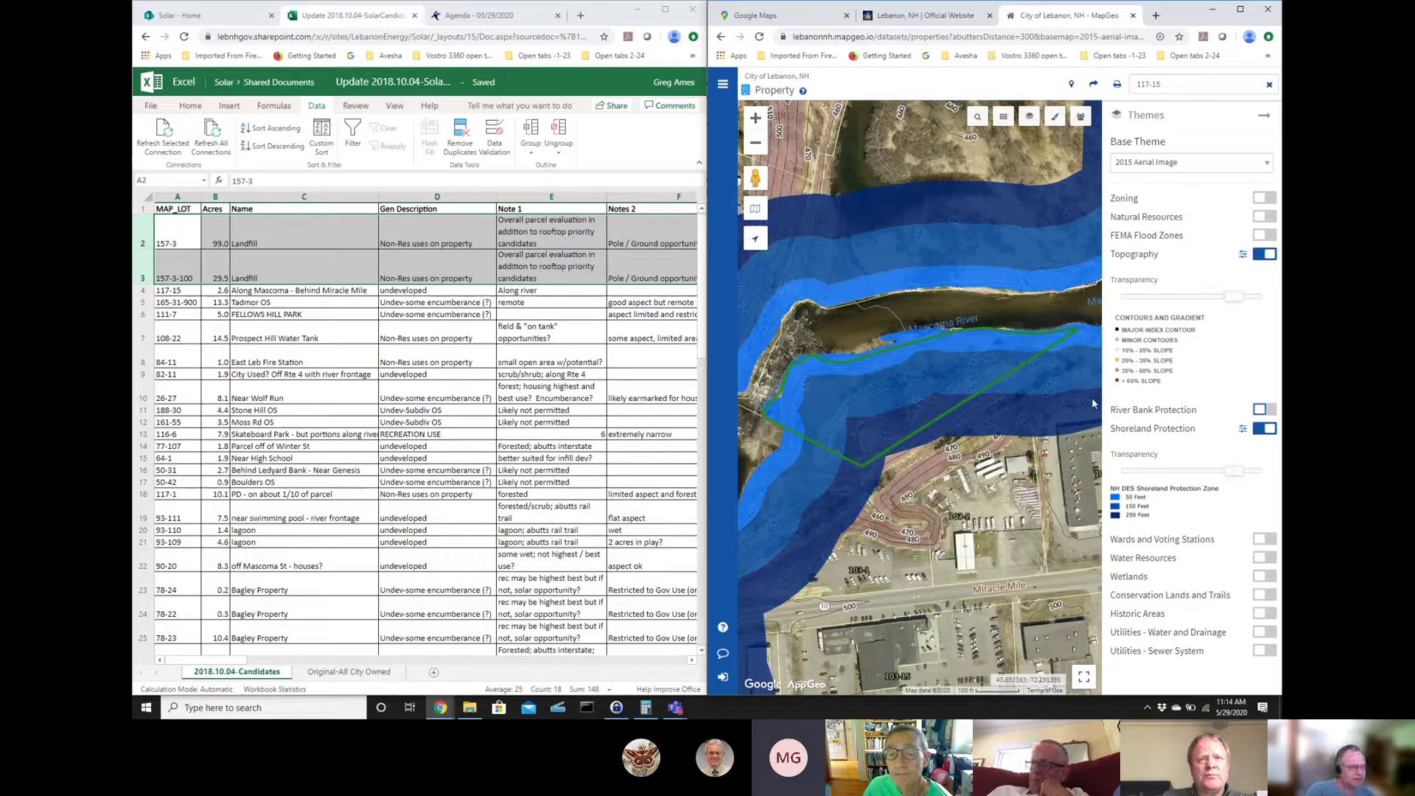
- Hide the shoreland protection zones, then zoom in and pan around parcel 117-15
click(1262, 429)
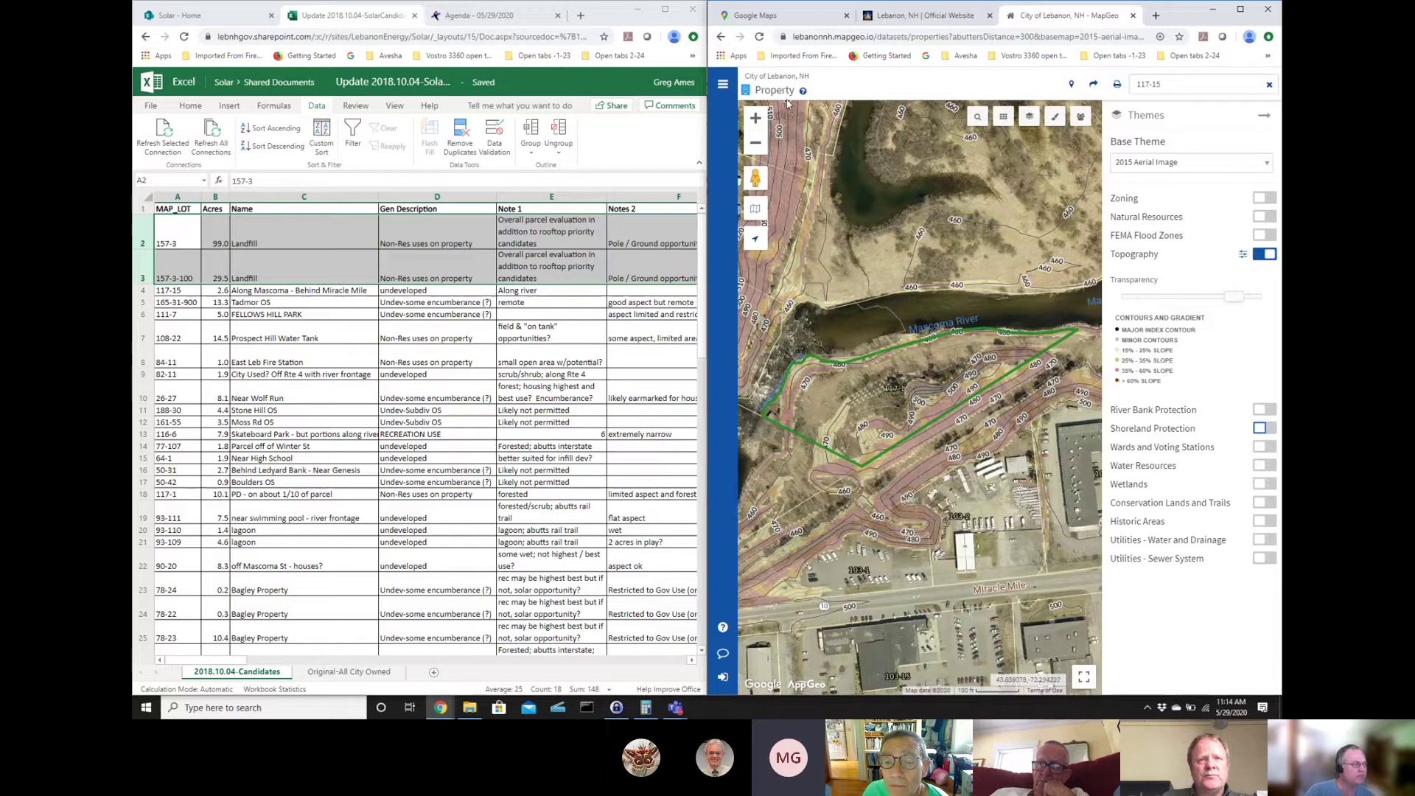
click(755, 120)
click(755, 120)
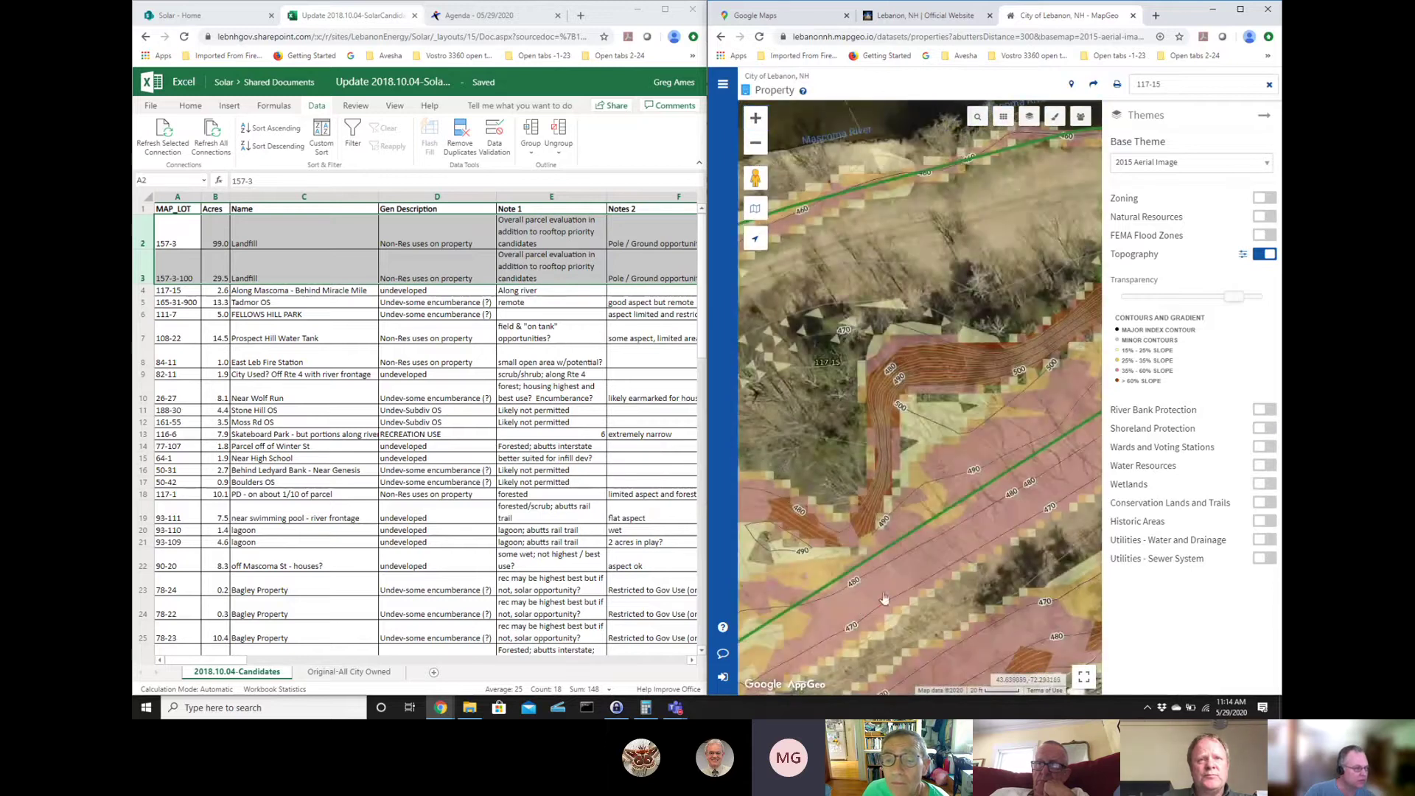
drag(824, 593, 925, 470)
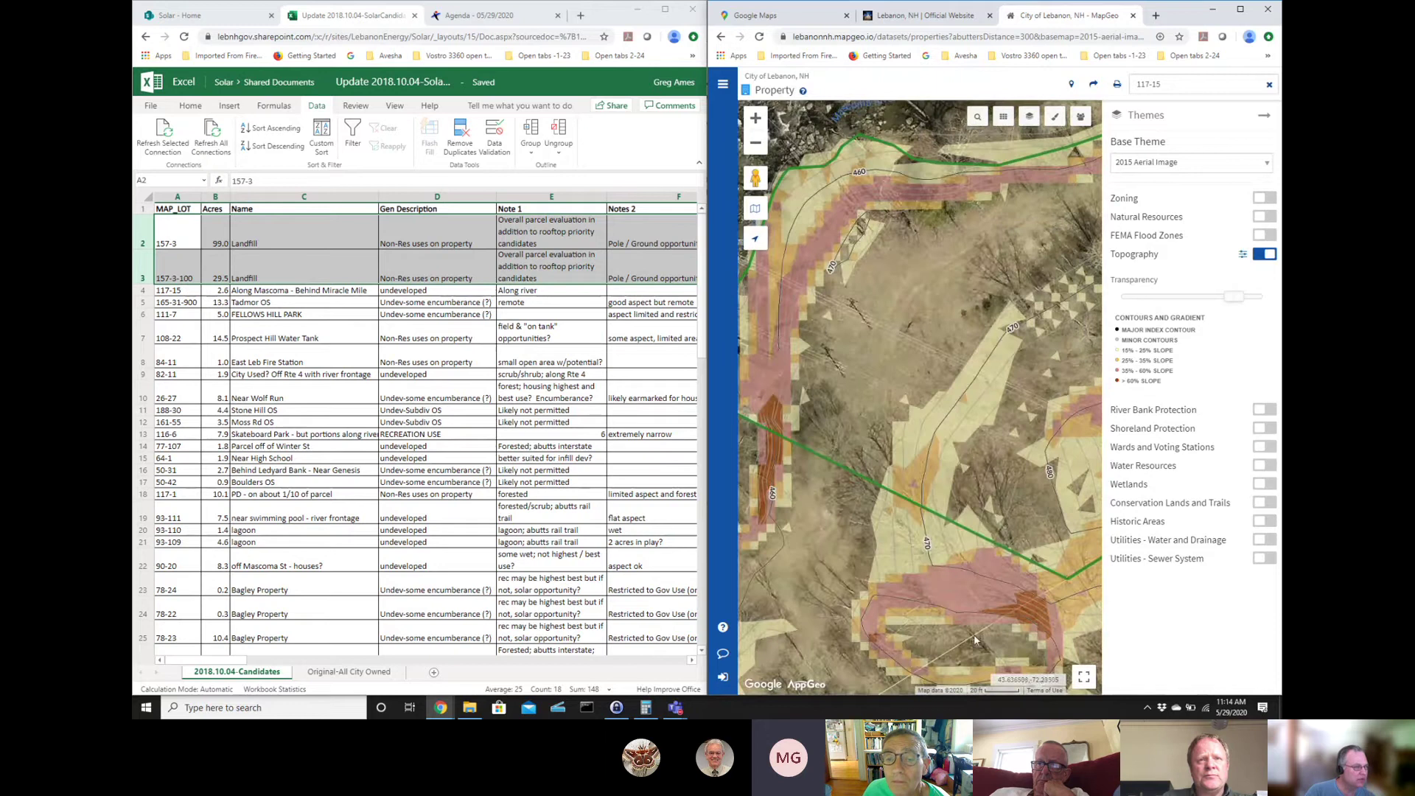
drag(975, 640, 589, 693)
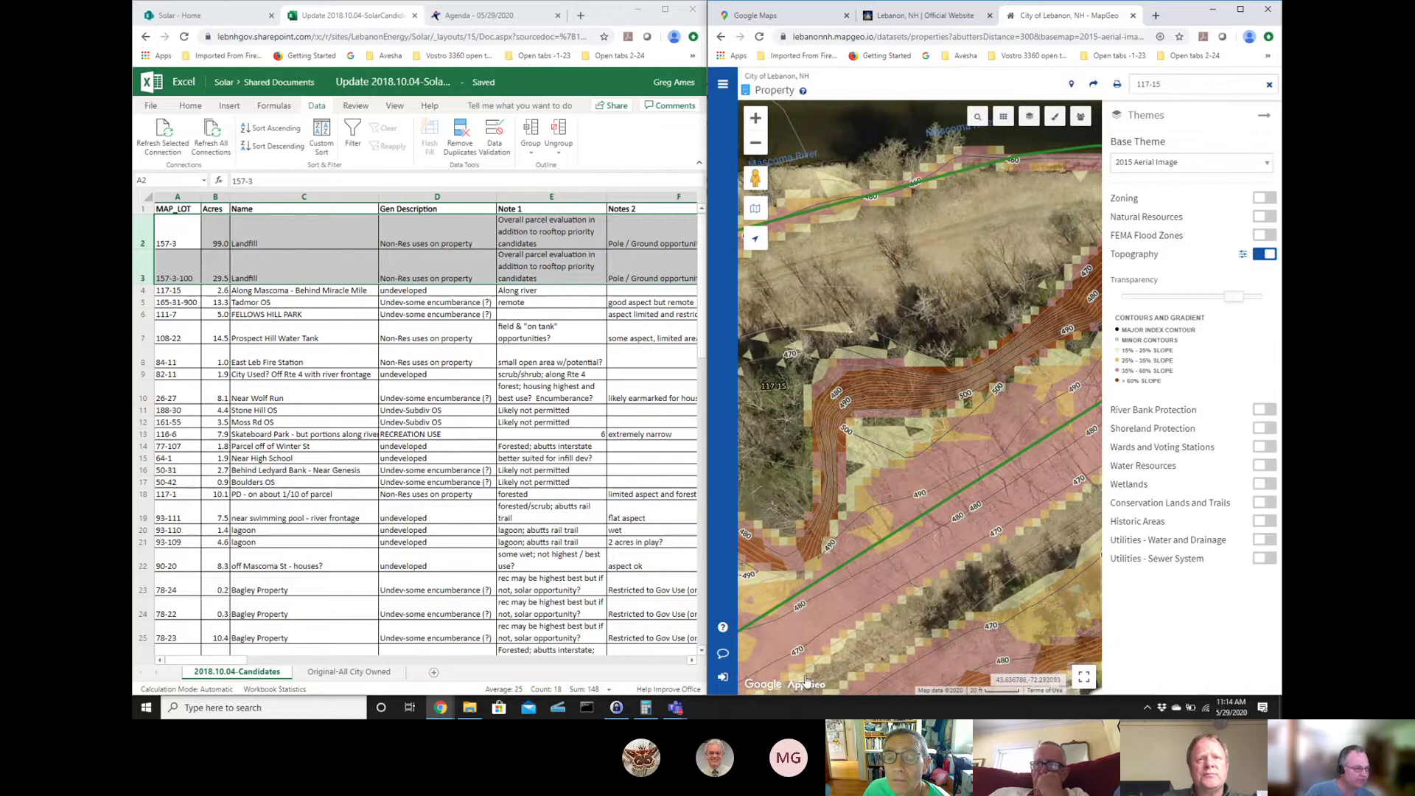
drag(790, 645, 984, 564)
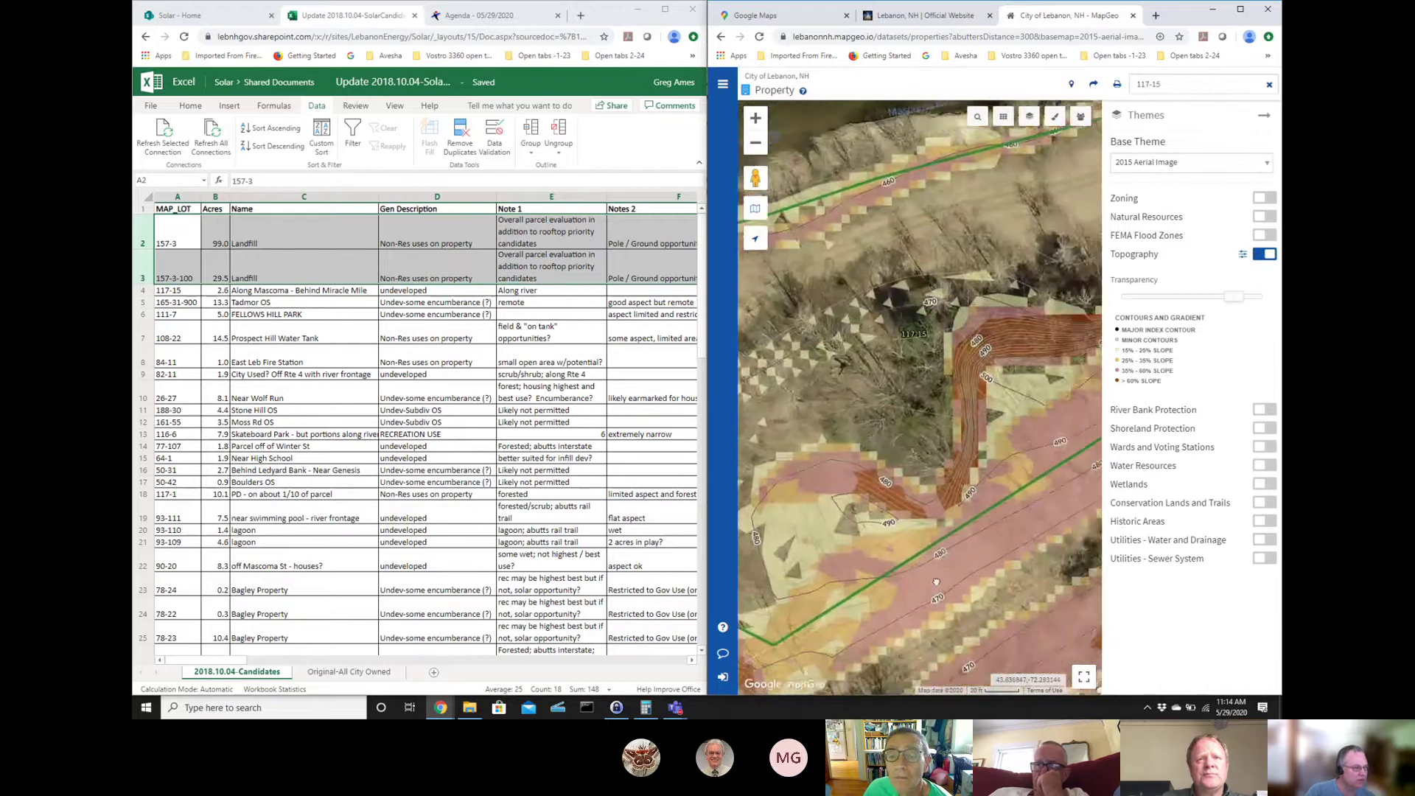
- Zoom out two levels to frame 117-15 by the river and Miracle Mile, and turn off Topography
click(755, 143)
click(756, 146)
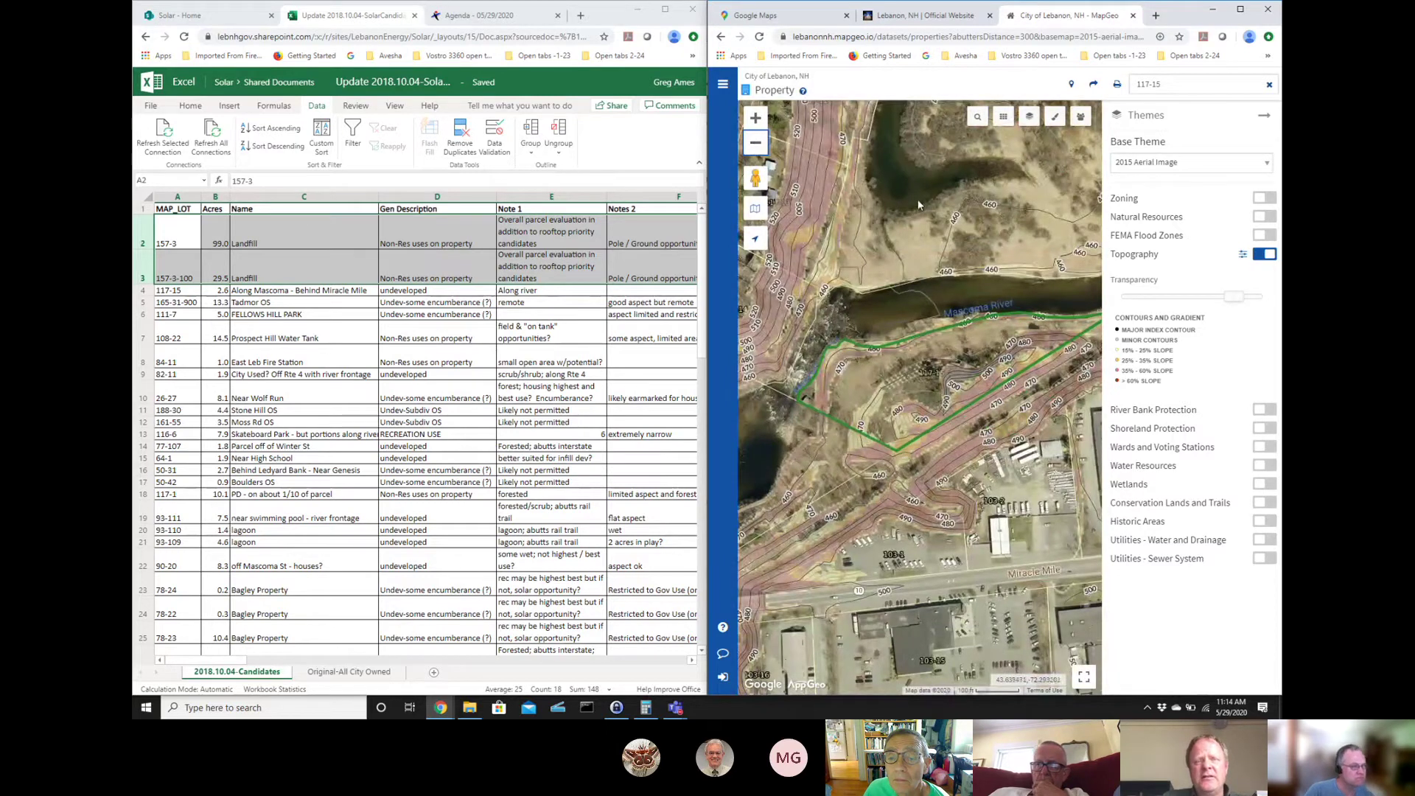
drag(914, 201, 874, 201)
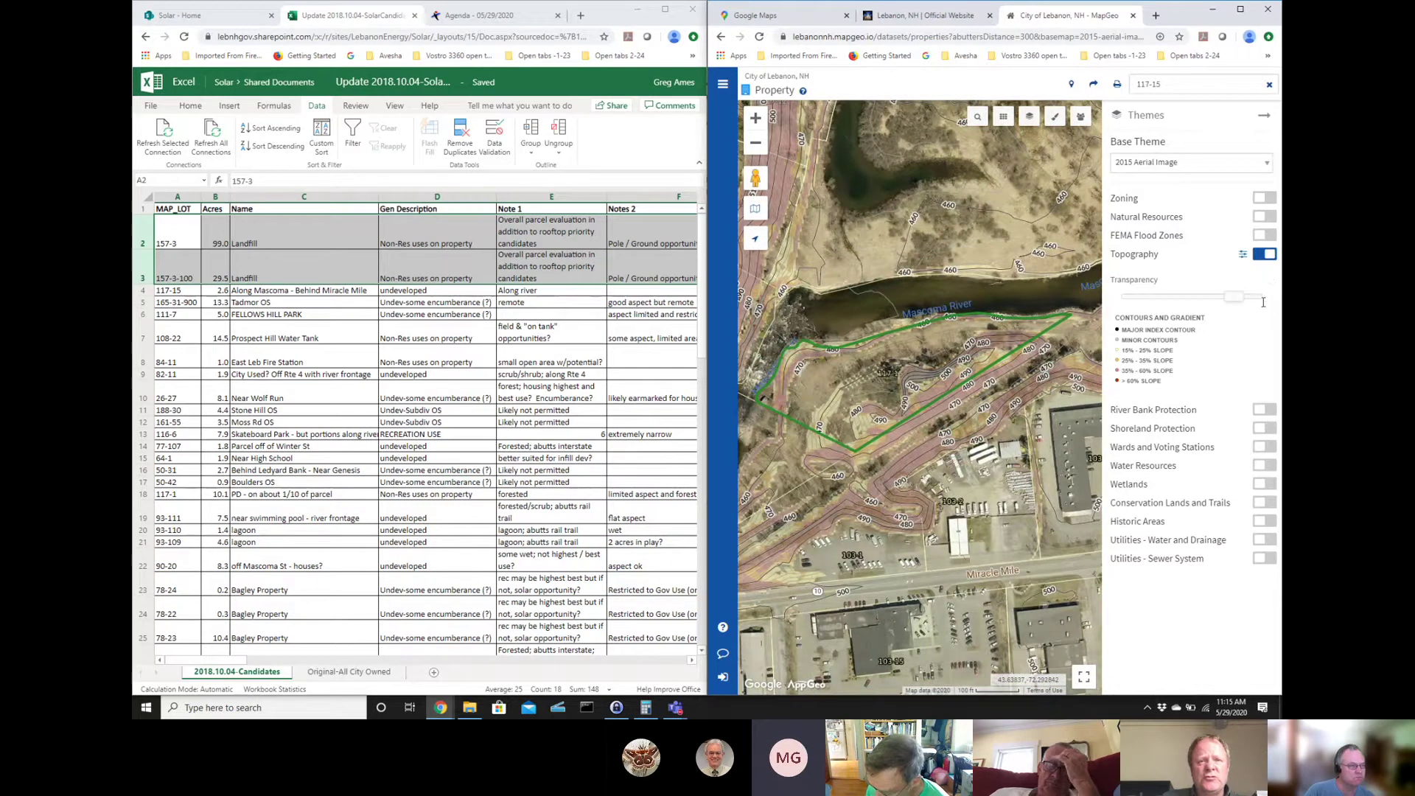
click(1263, 254)
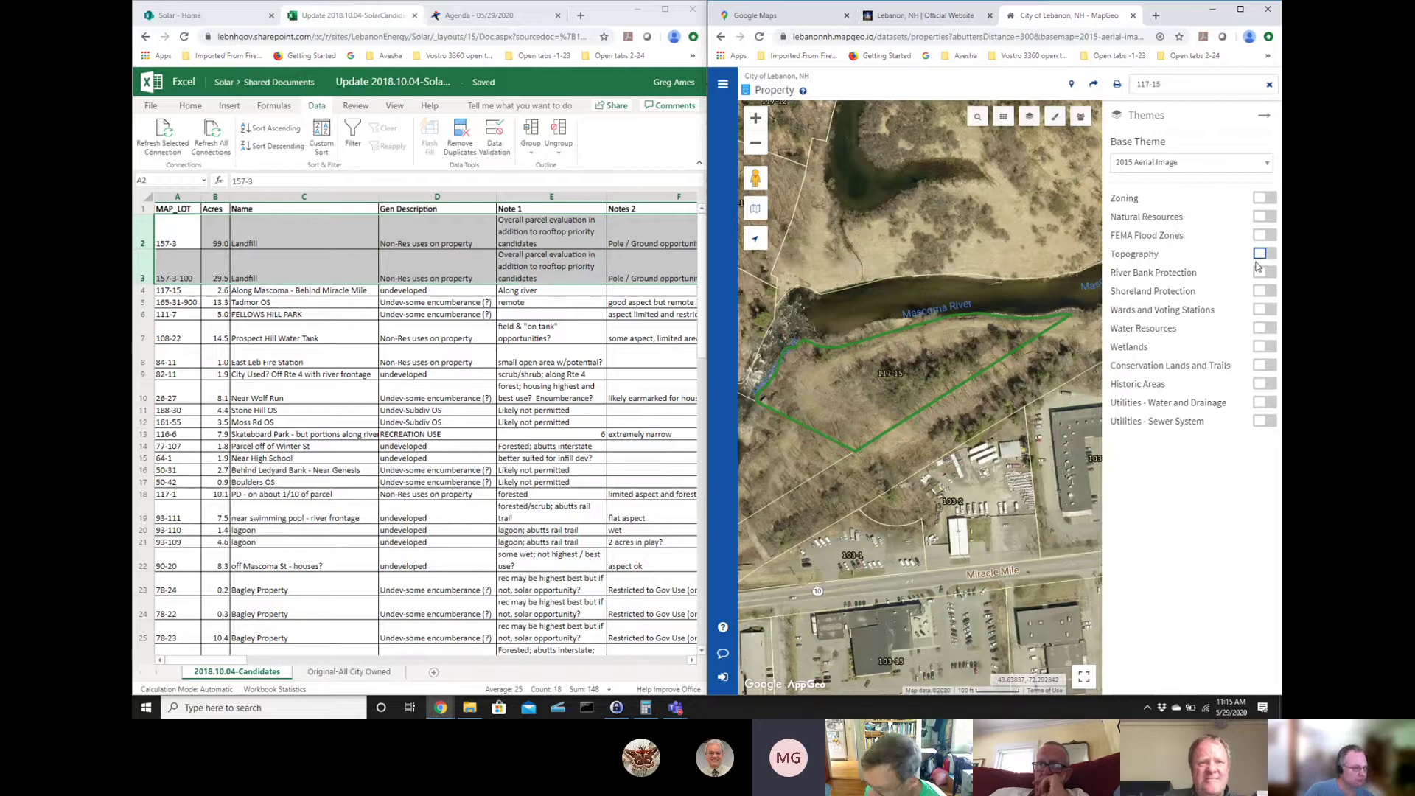
- Frame all of parcel 117-15 and switch the Shoreland Protection layer back on
drag(772, 437, 790, 445)
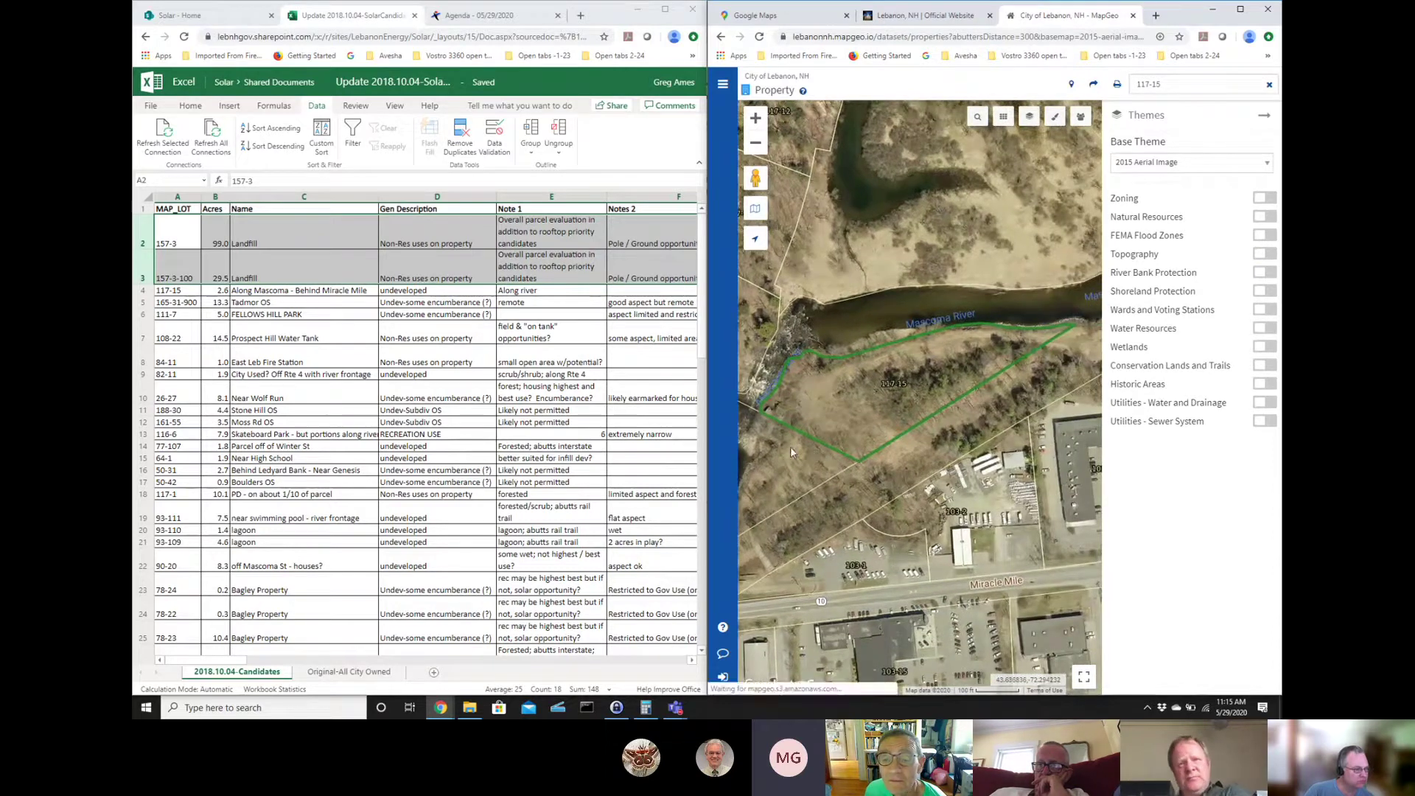
drag(972, 588, 846, 577)
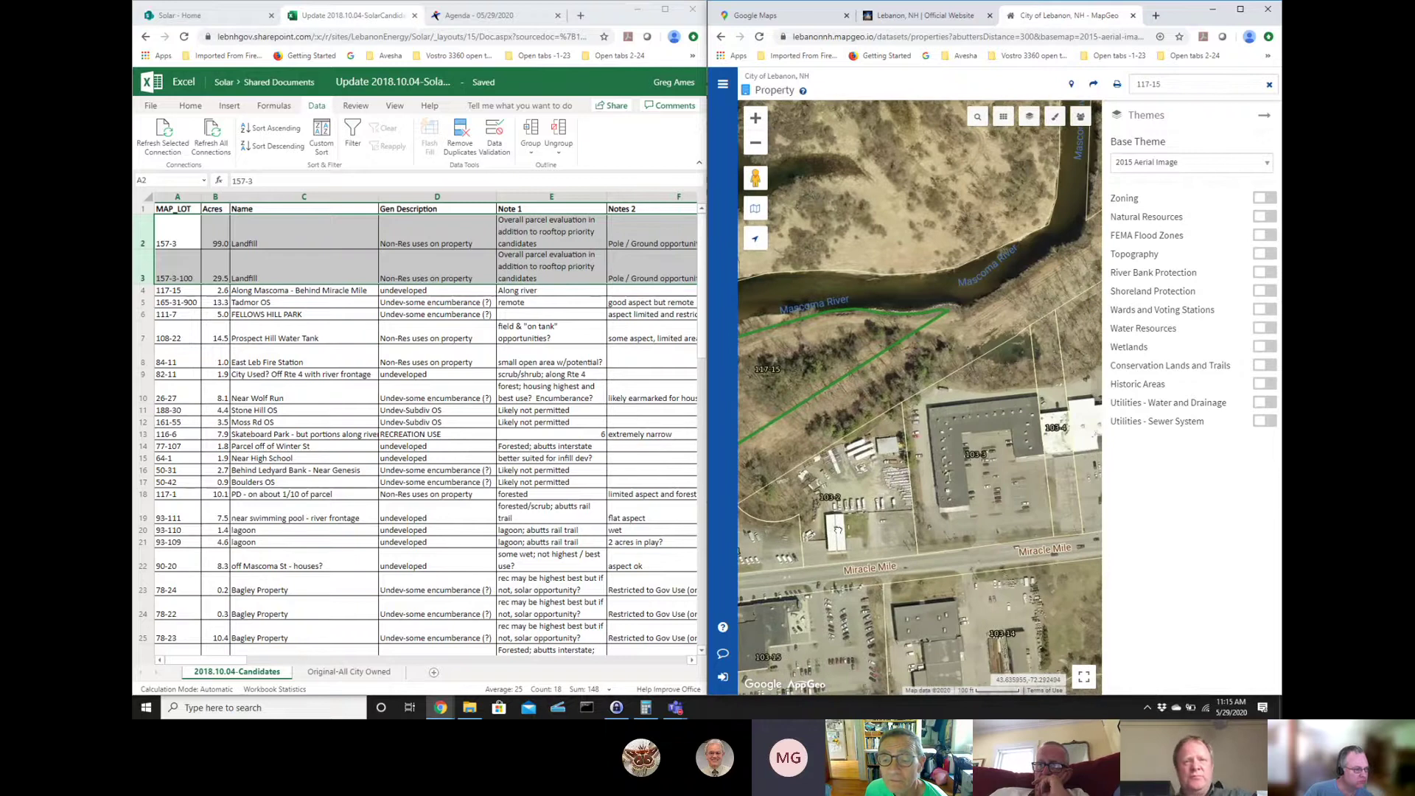
drag(838, 530, 979, 545)
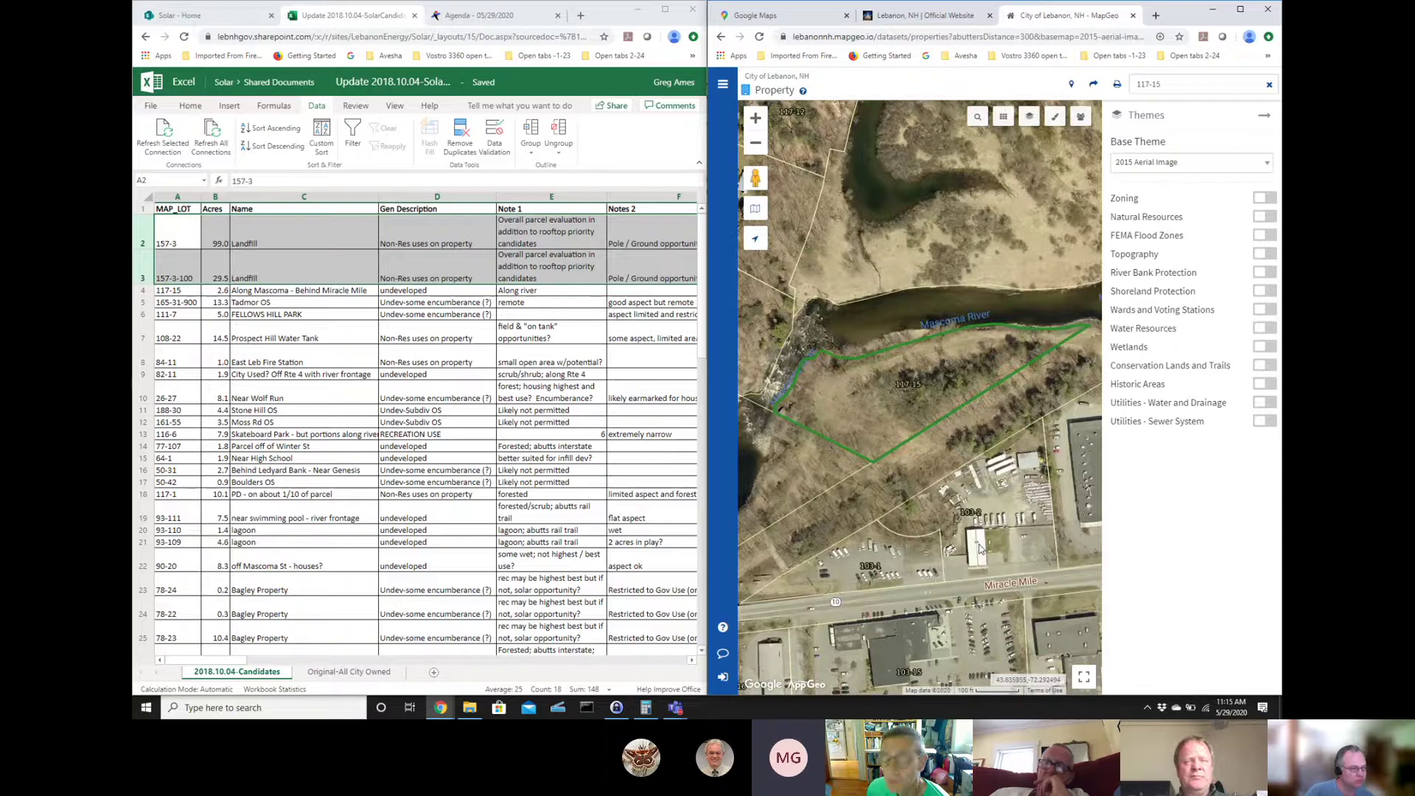
click(1268, 292)
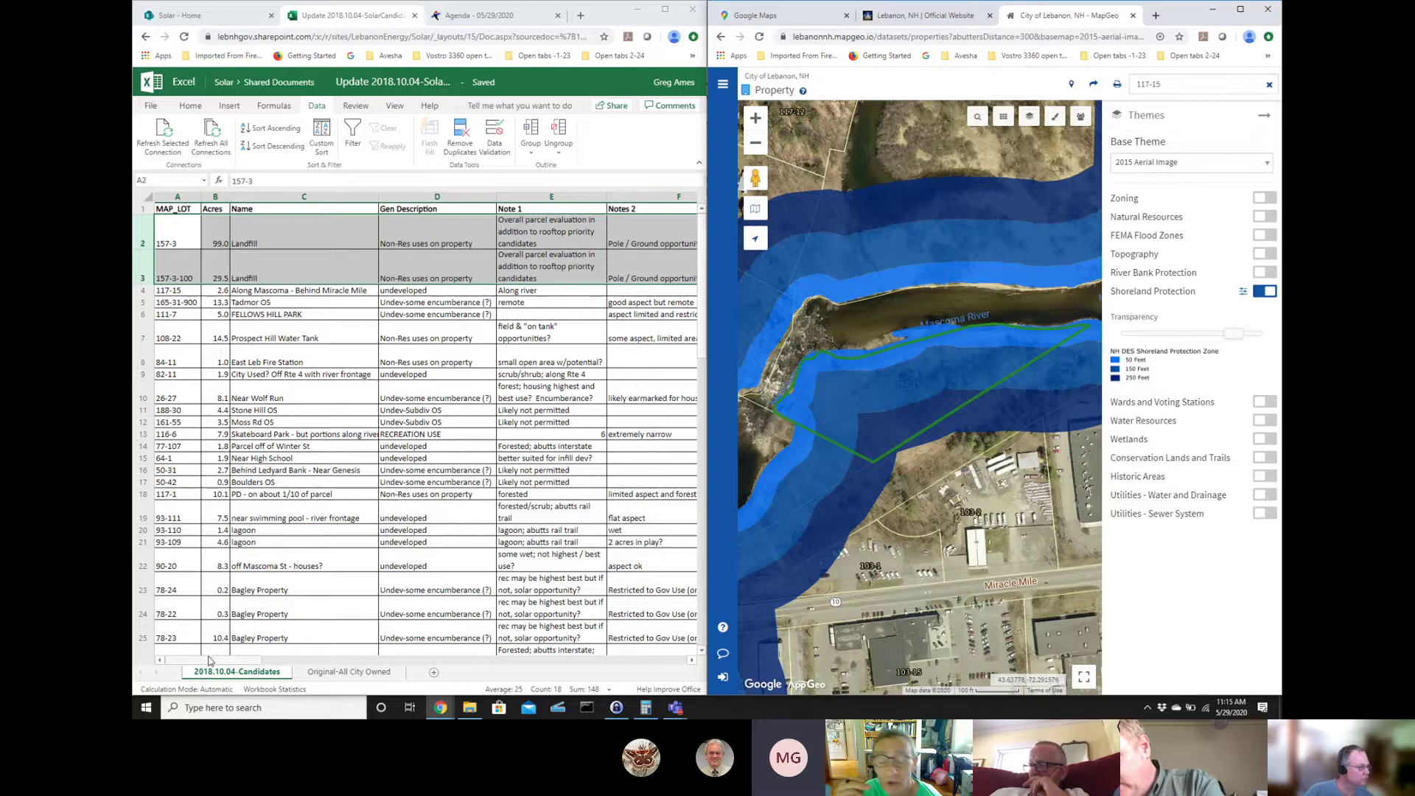
- Turn on the FEMA Flood Zones layer and turn off Shoreland Protection
drag(213, 659, 276, 658)
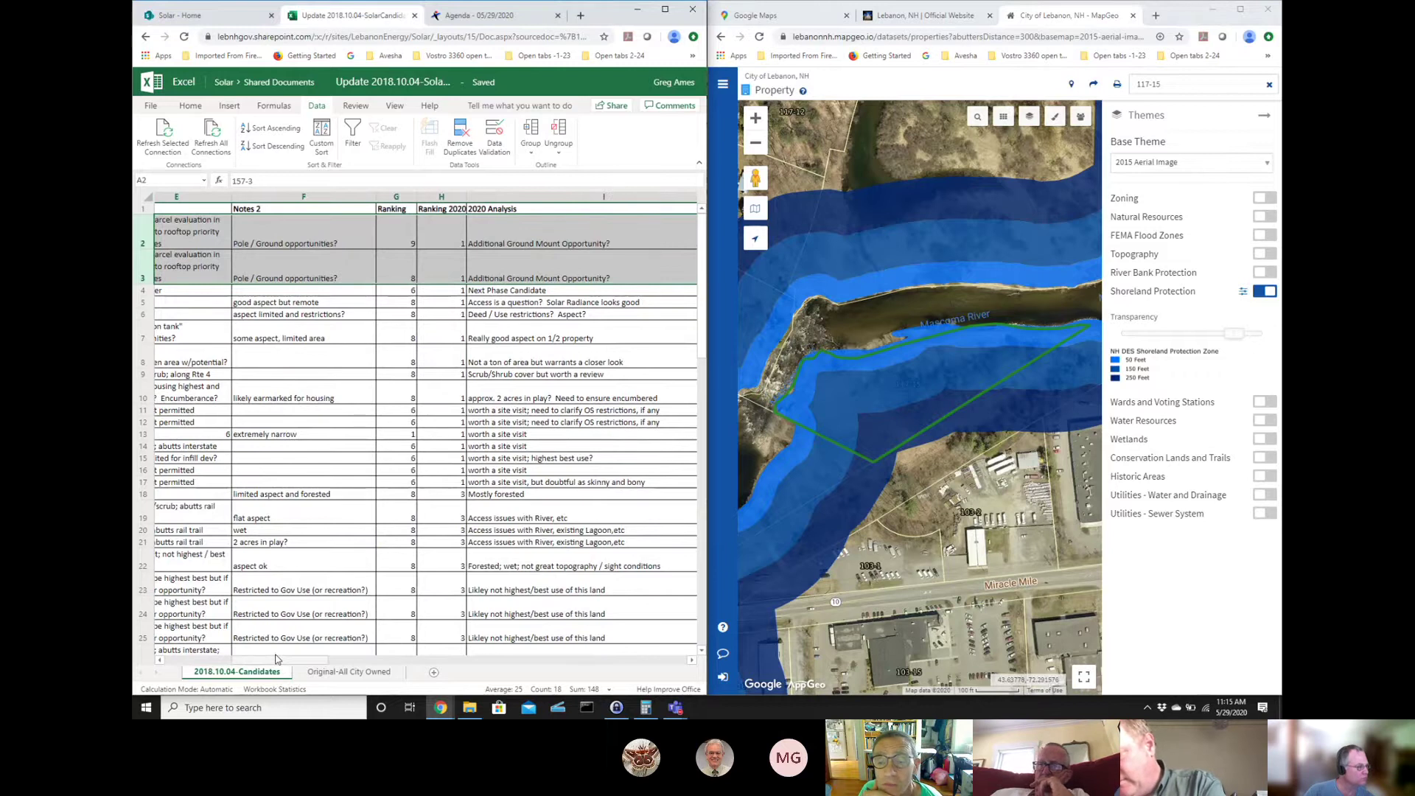
drag(277, 659, 215, 660)
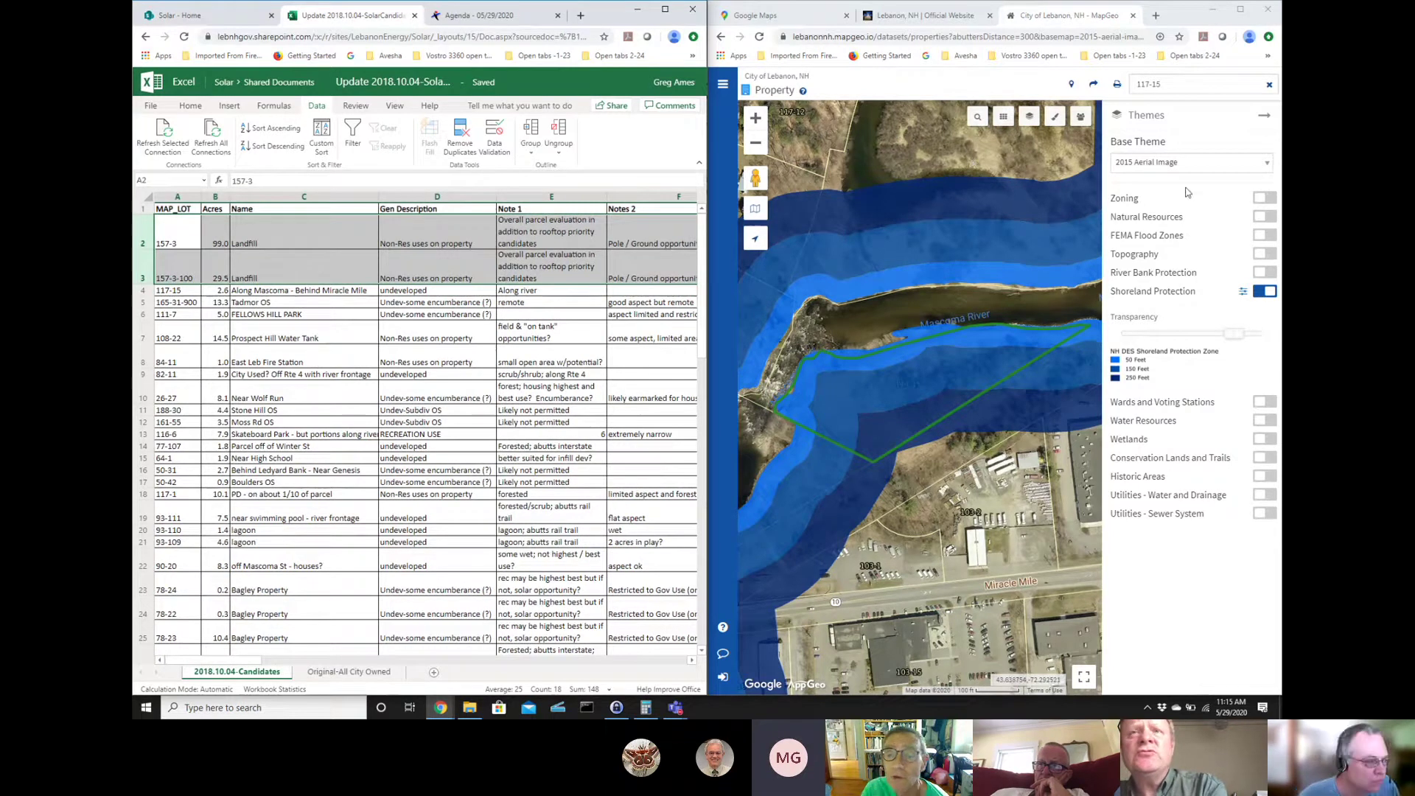
click(1262, 235)
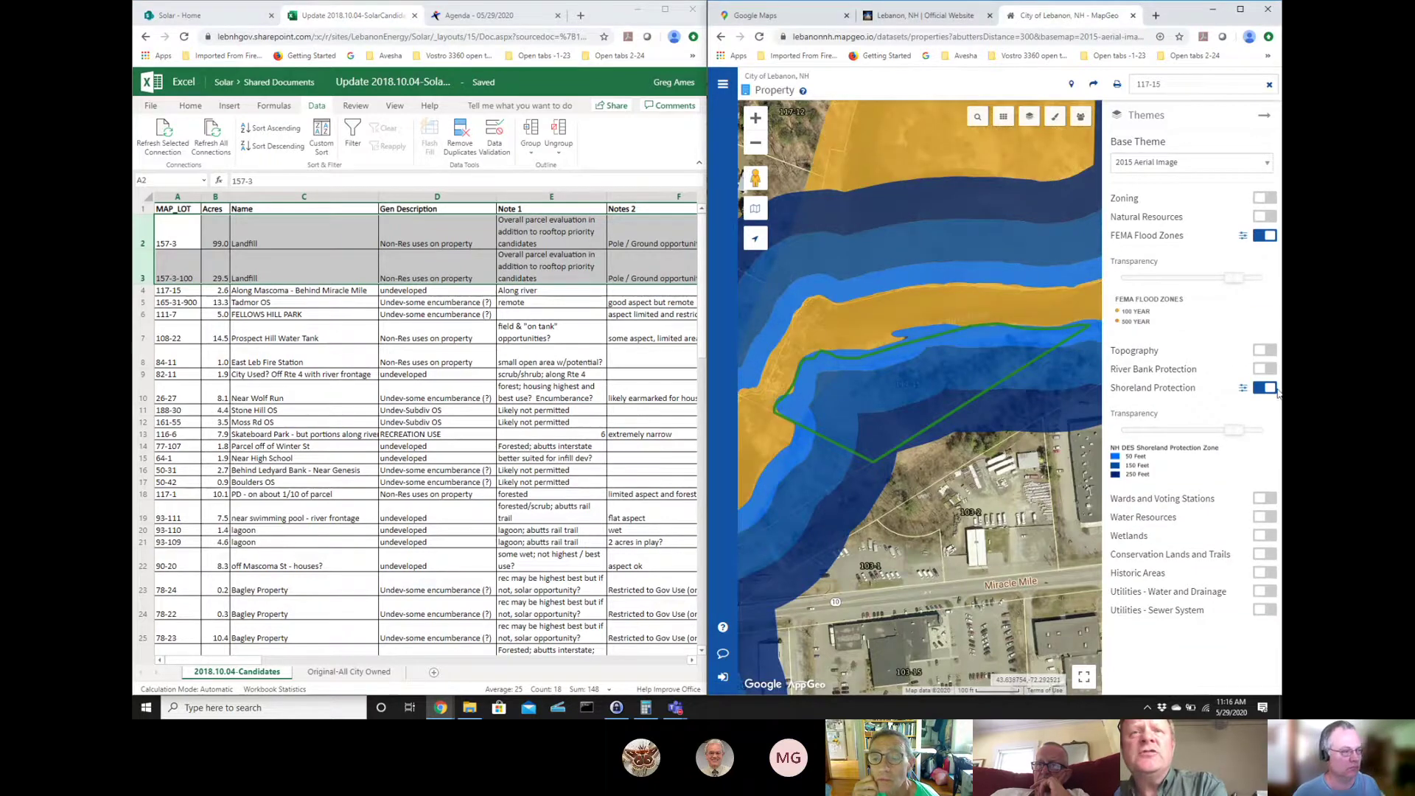
click(1266, 389)
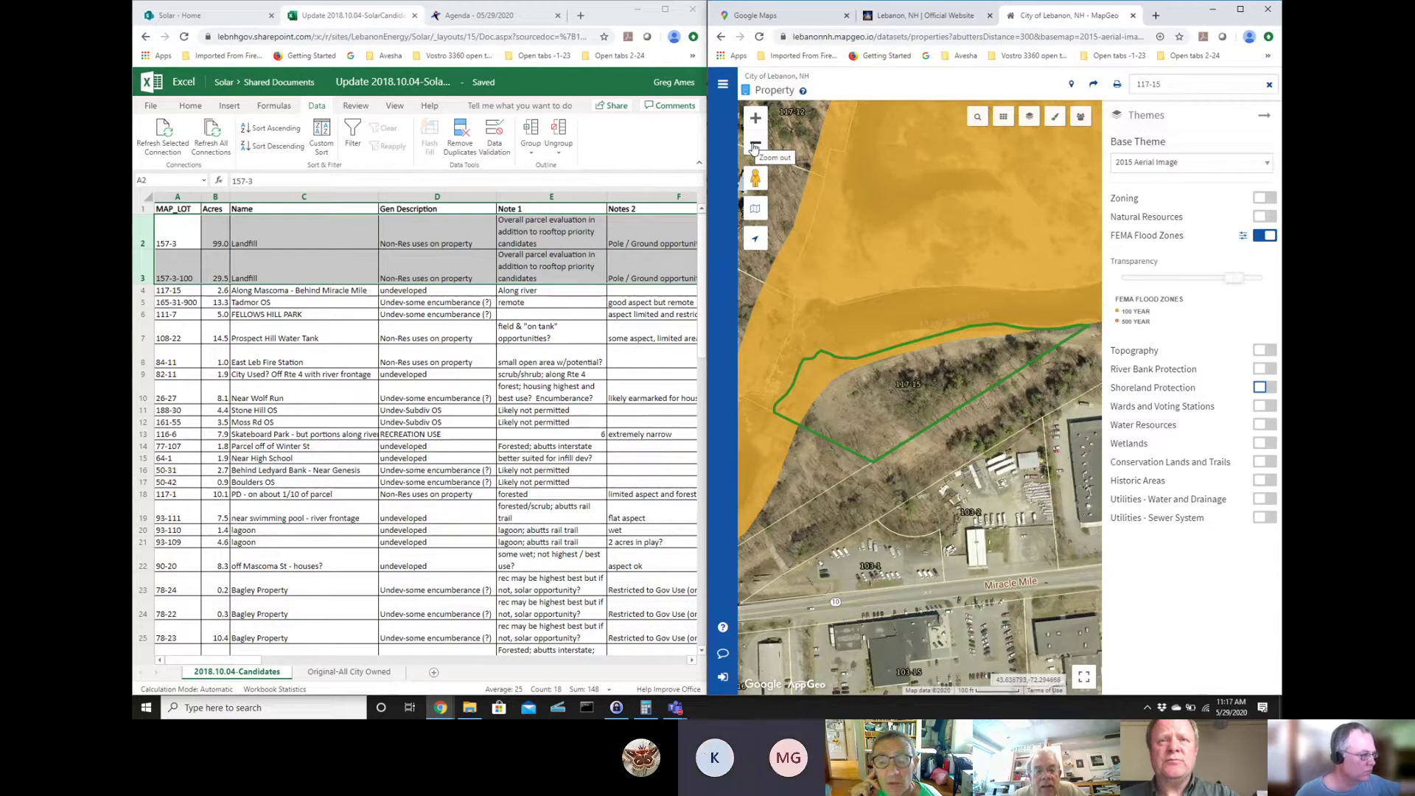
- Zoom out one level and pan east past the shopping centre on Miracle Mile
click(755, 145)
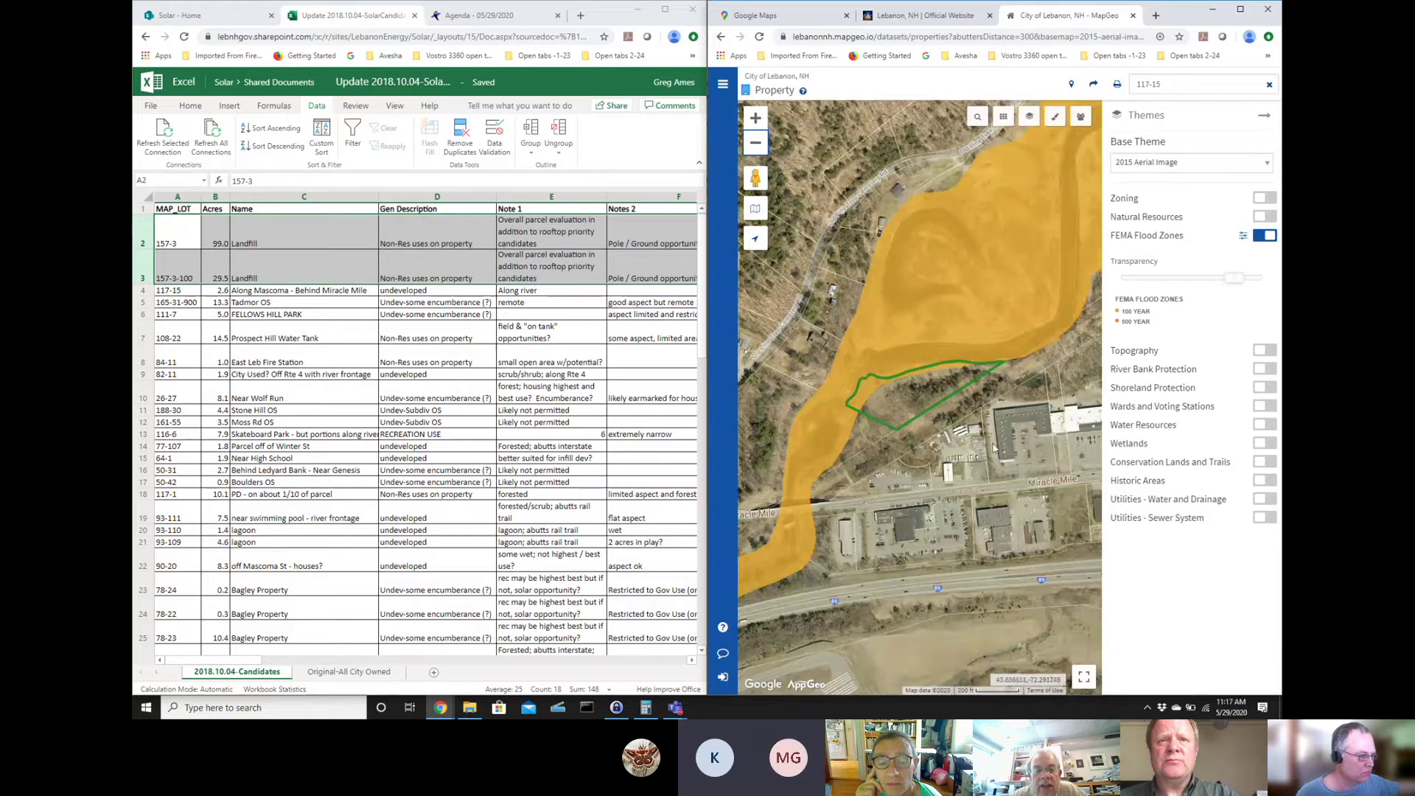
drag(1039, 446, 796, 474)
drag(1081, 328, 908, 515)
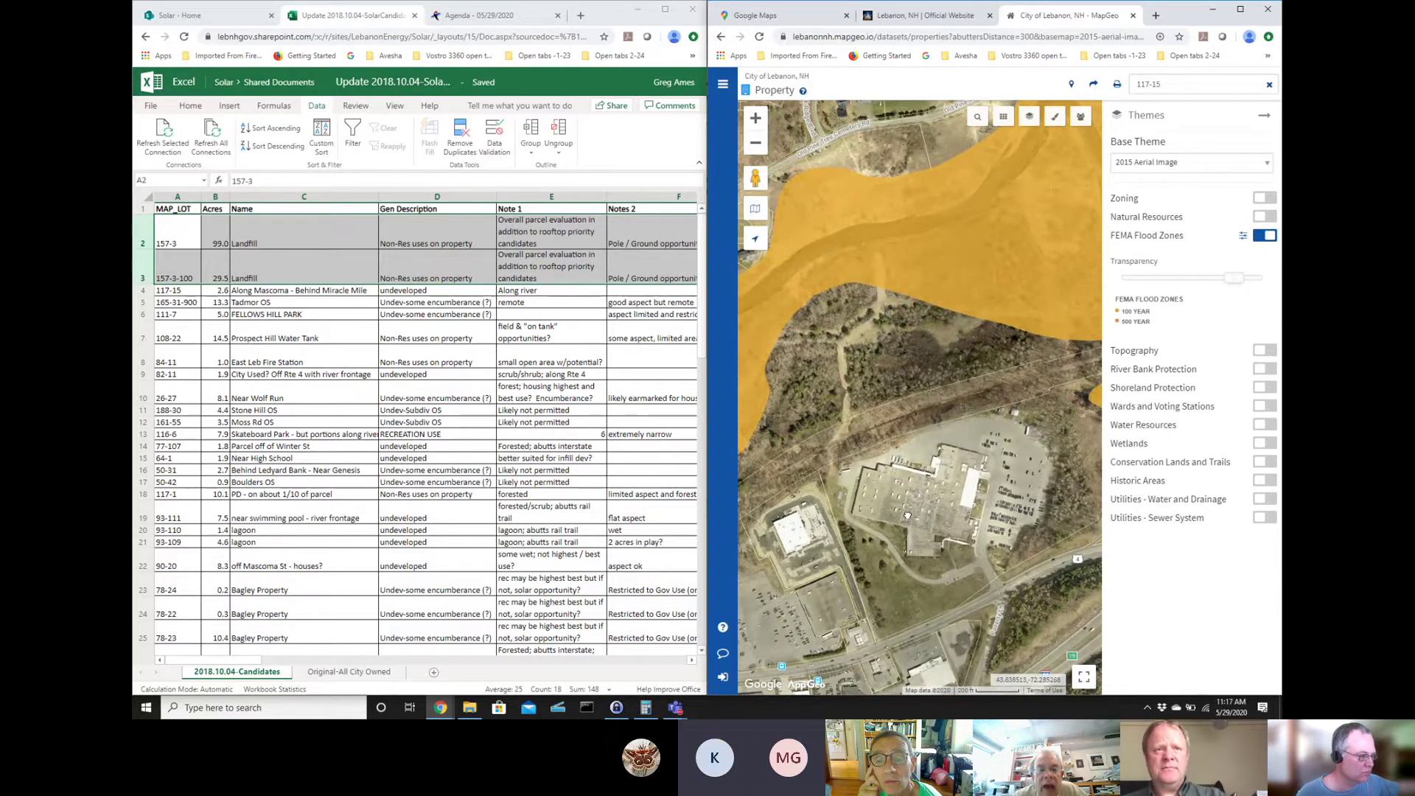
- Open the property details of the wooded parcel at 0 Miracle Mile and hide the Themes list
click(924, 343)
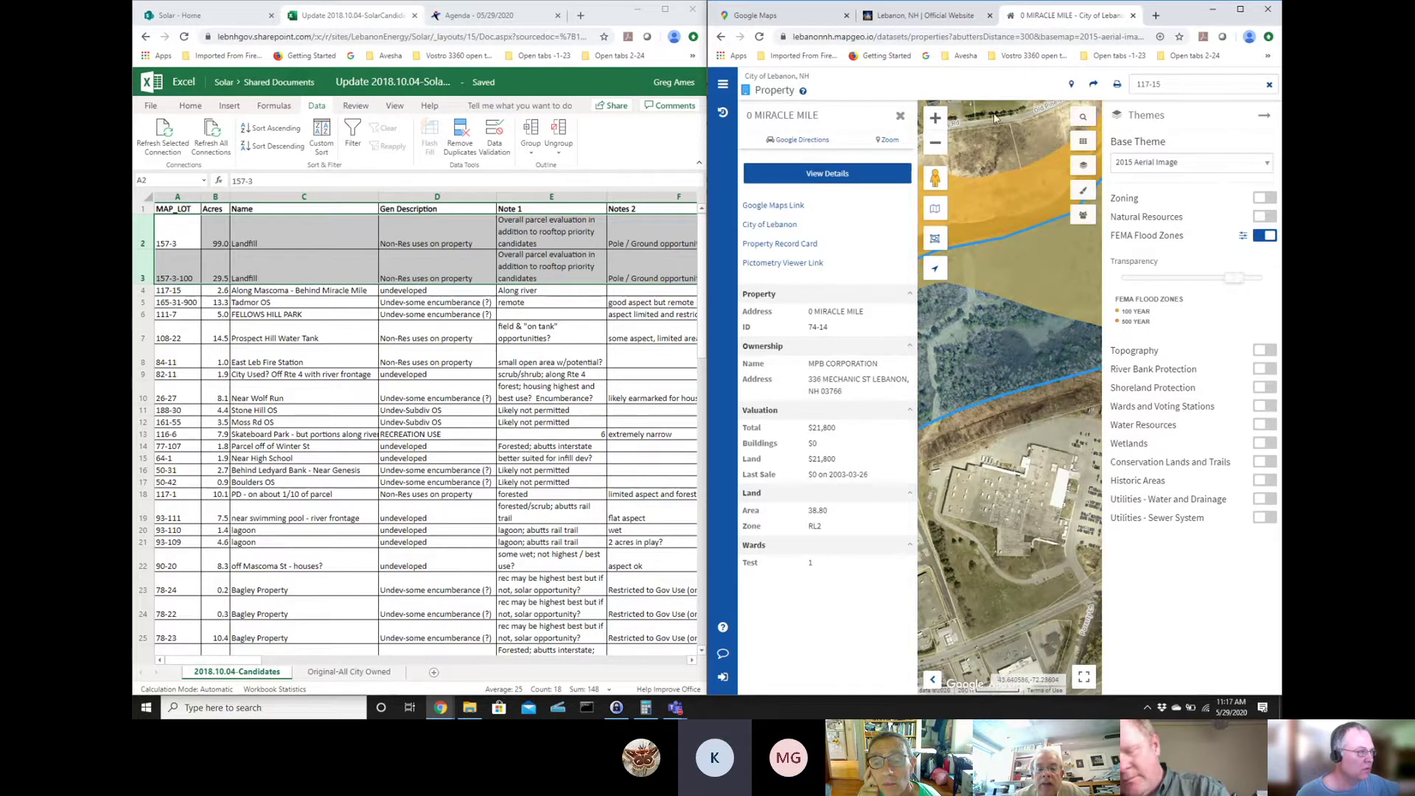
click(900, 118)
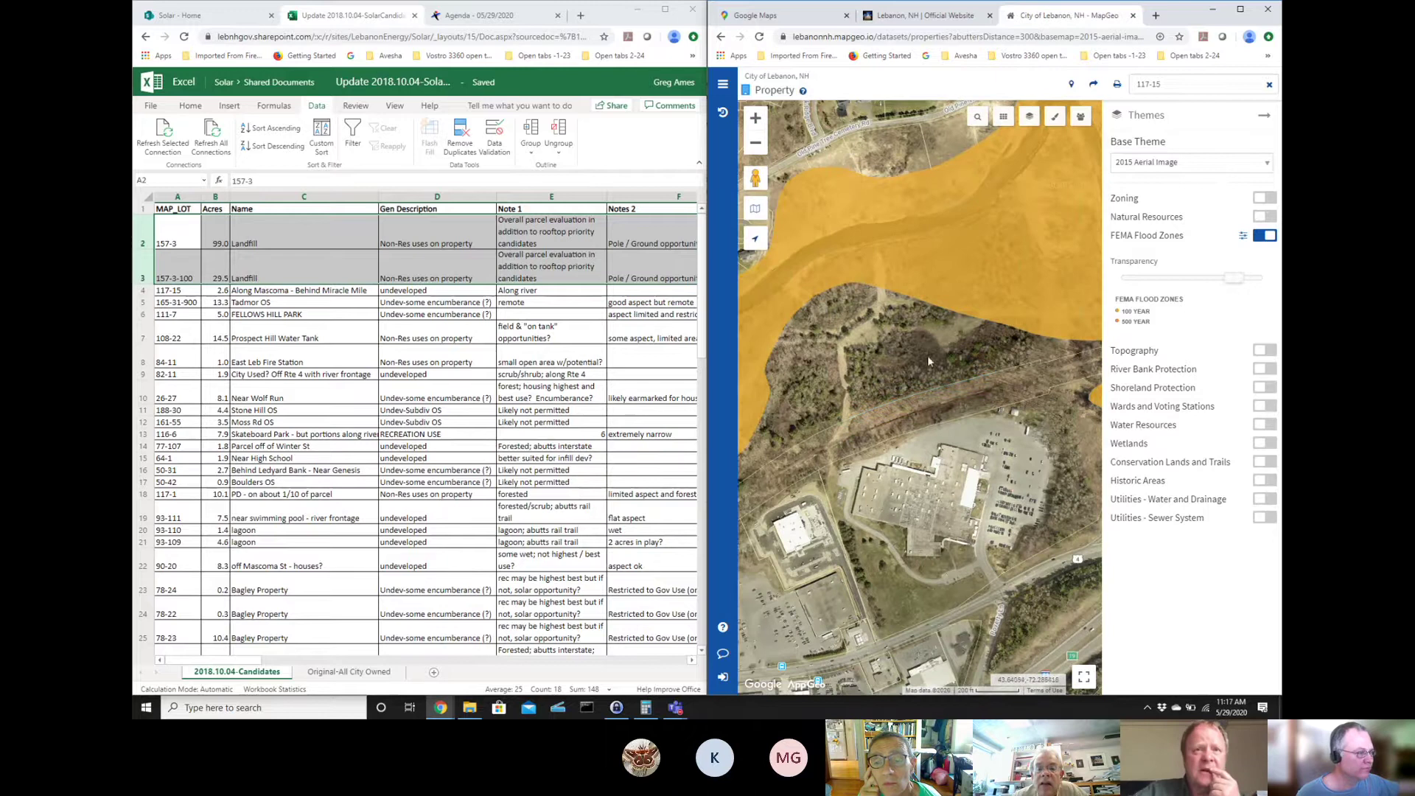
click(928, 381)
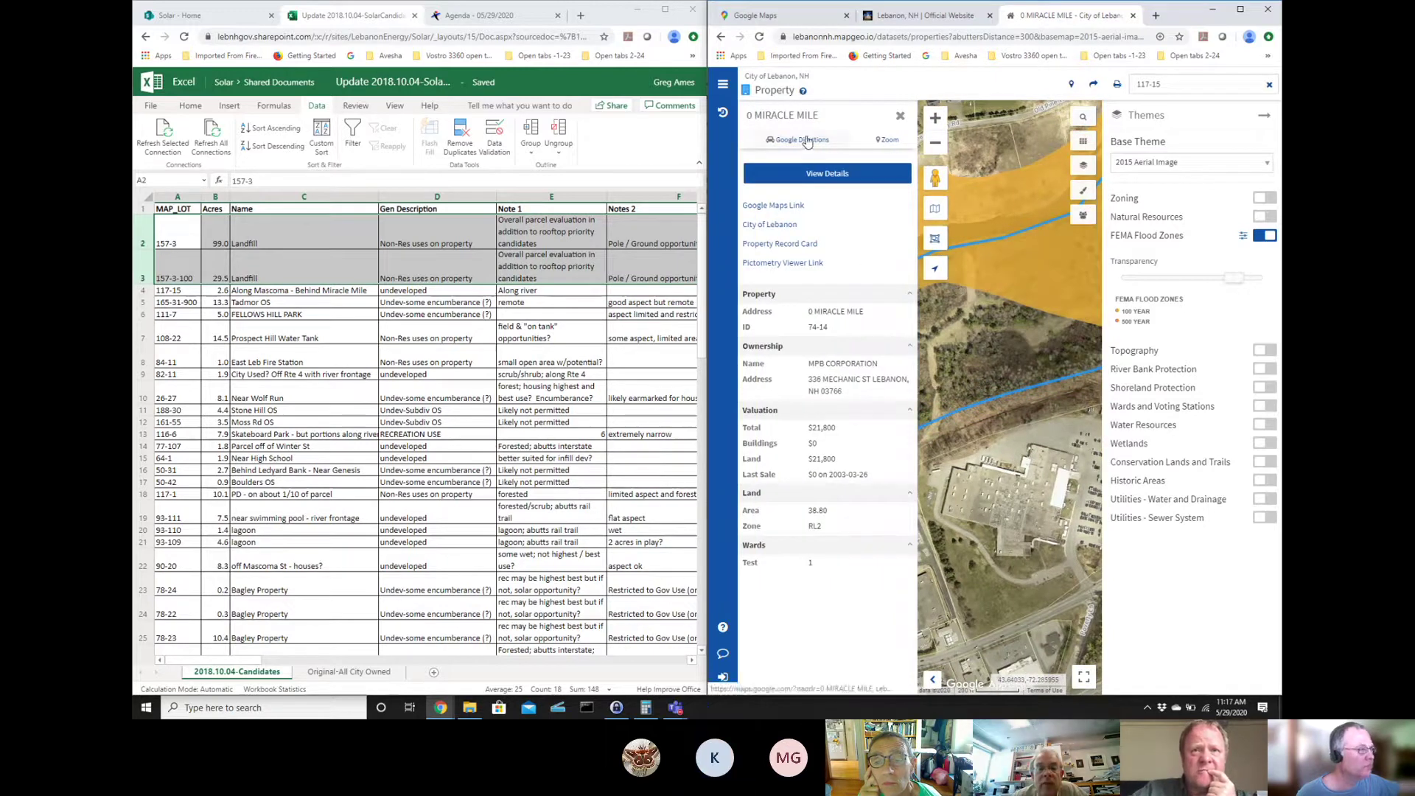
click(1262, 119)
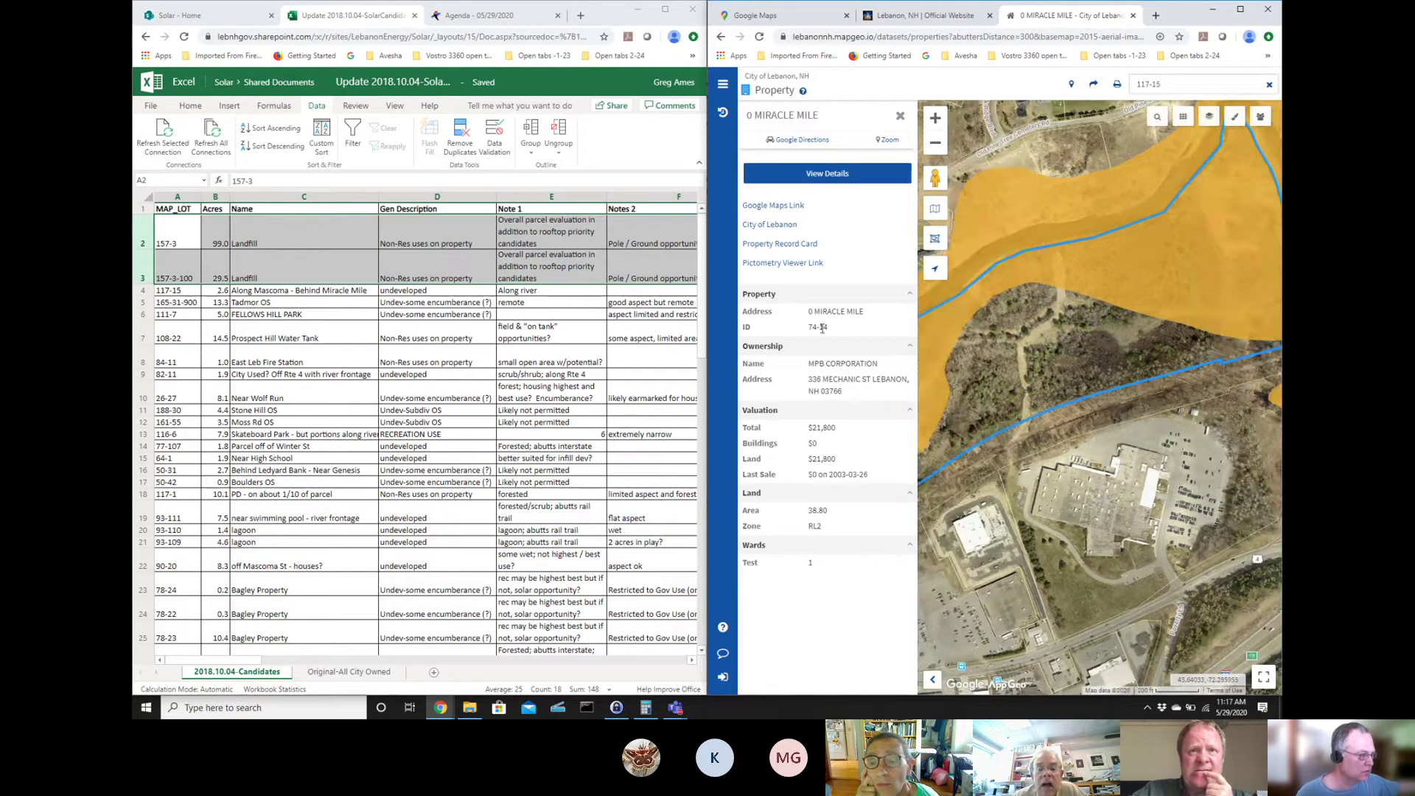
- Copy parcel ID 74-14, close its card, and select the old 117-15 search text
drag(823, 326, 806, 333)
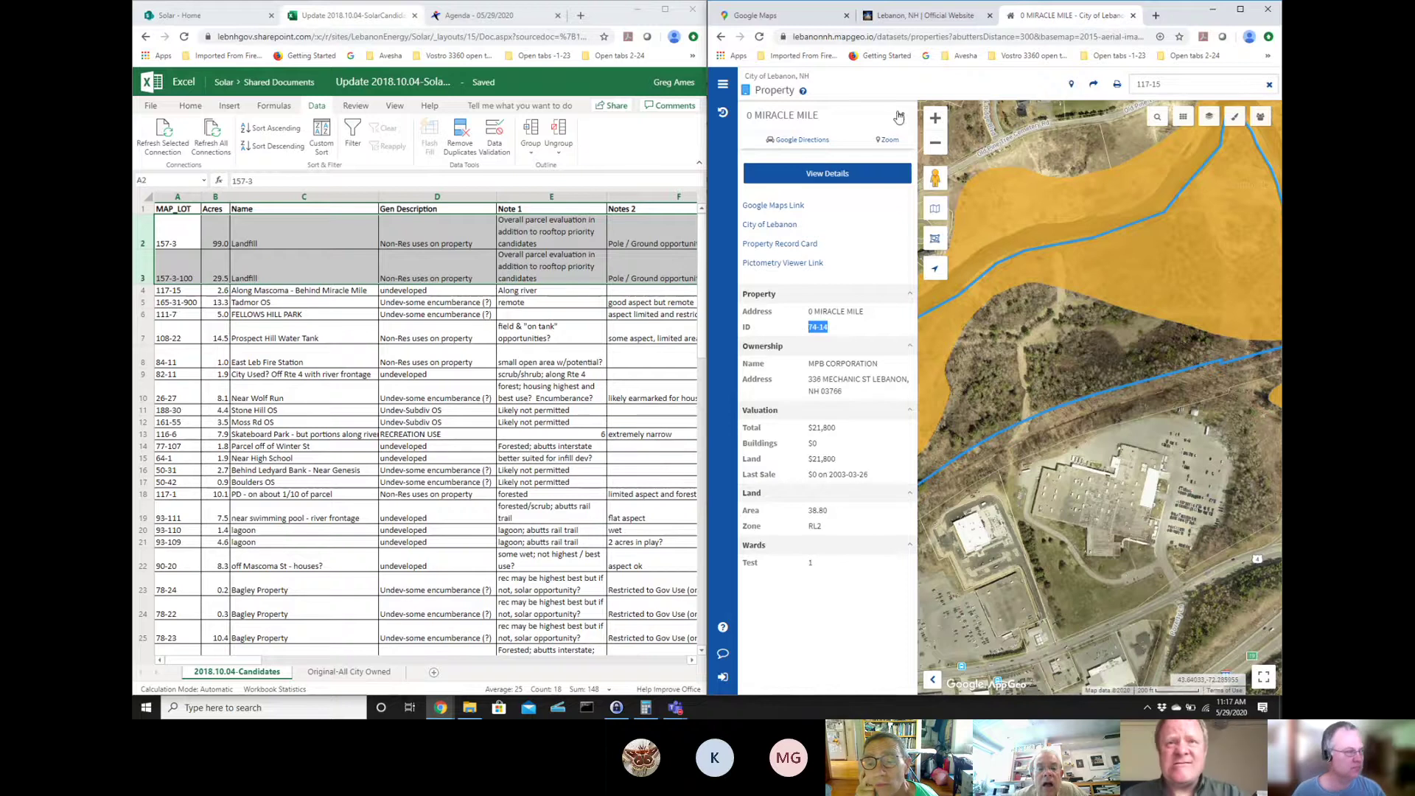
click(900, 115)
click(1172, 87)
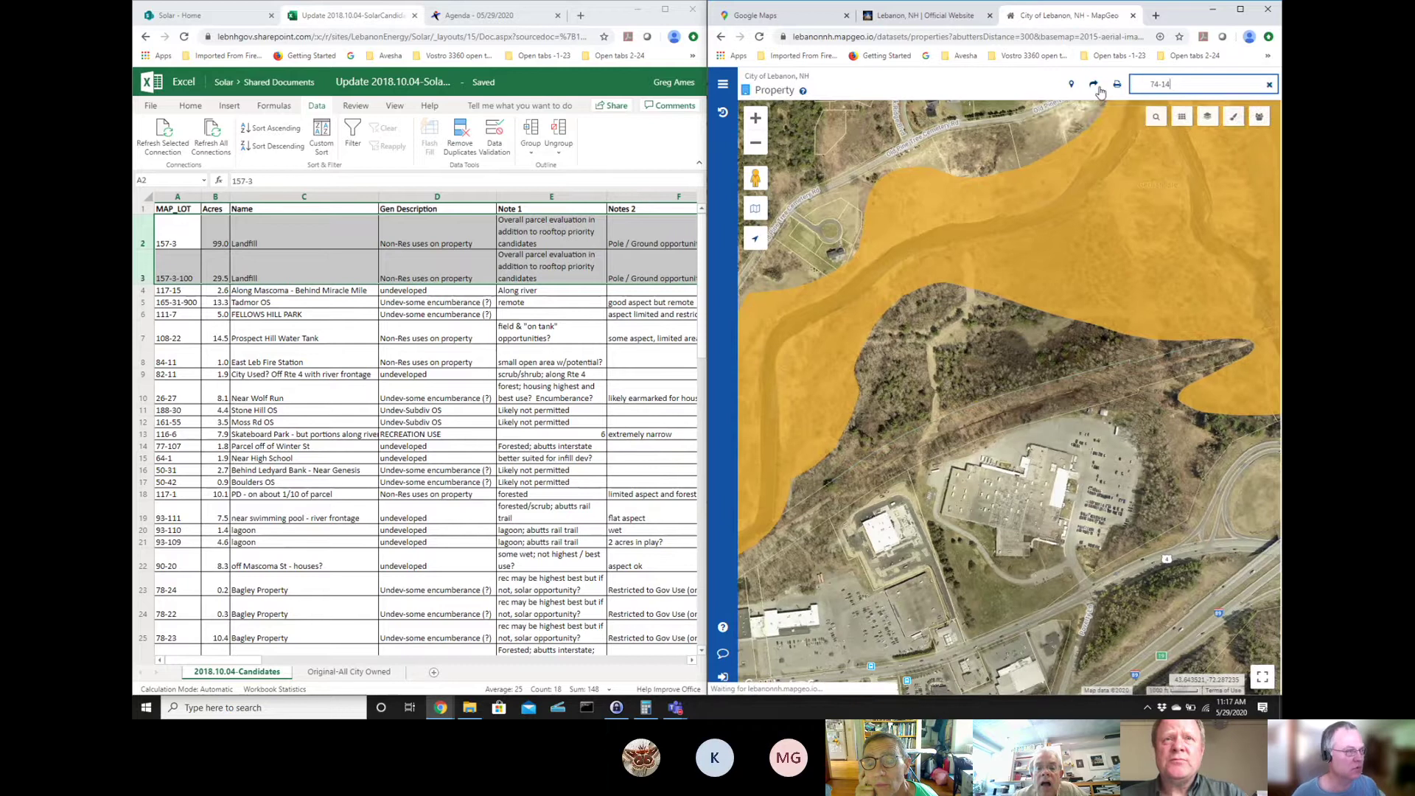
- Run the search for parcel 74-14, collapse the results, and zoom in three levels
key(Return)
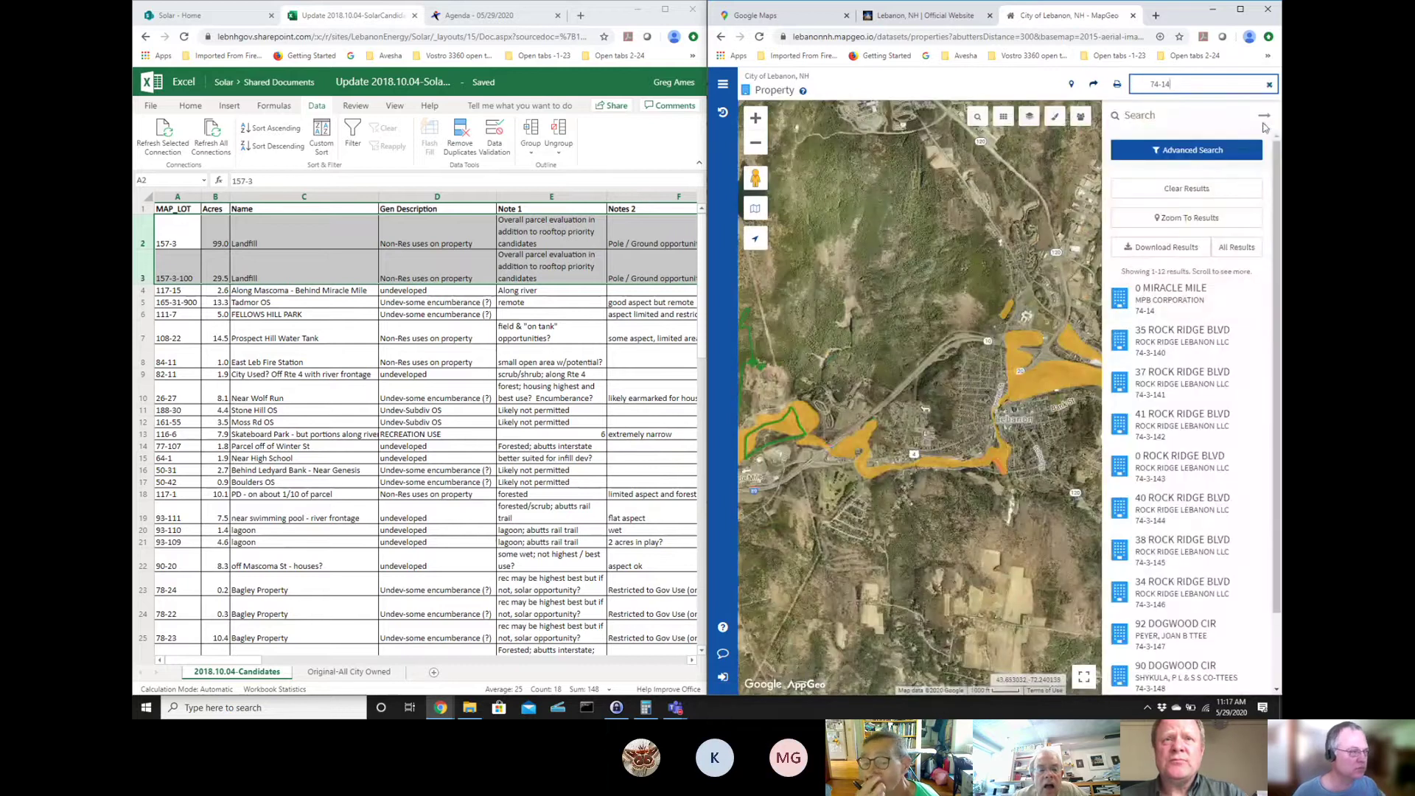
click(1264, 116)
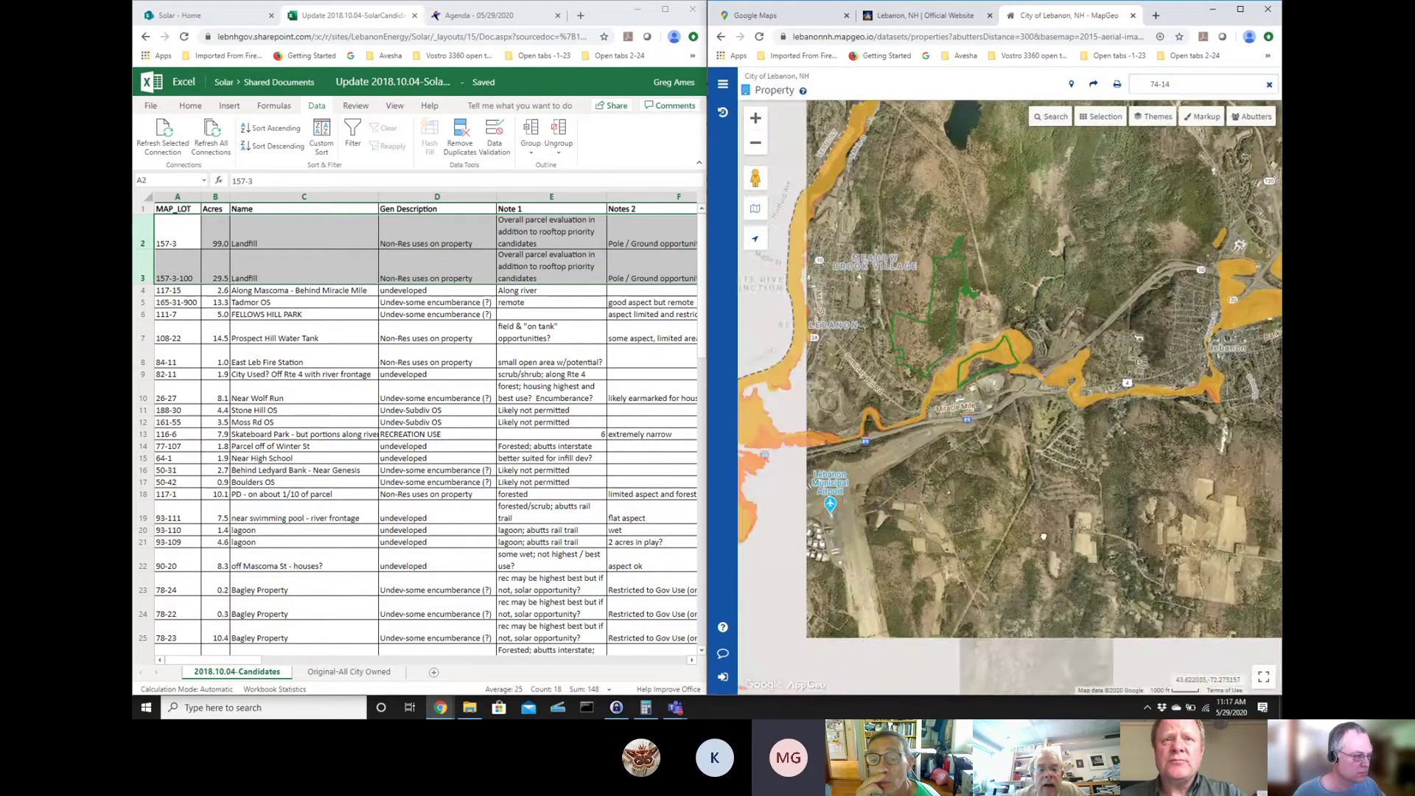
click(756, 117)
click(755, 117)
click(755, 117)
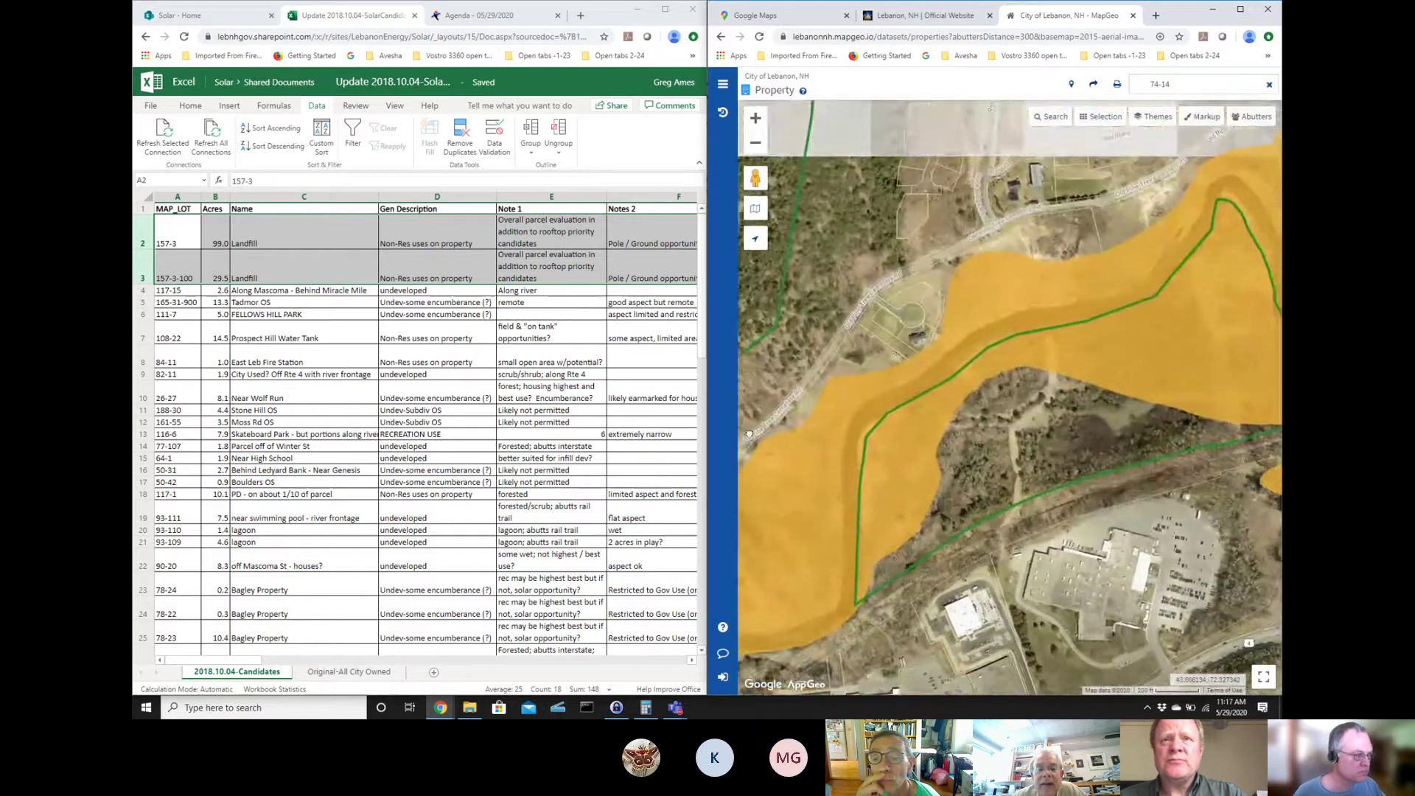
- Review the 38.80-acre property record of parcel 74-14, then close it
scroll(748, 434, down, 1)
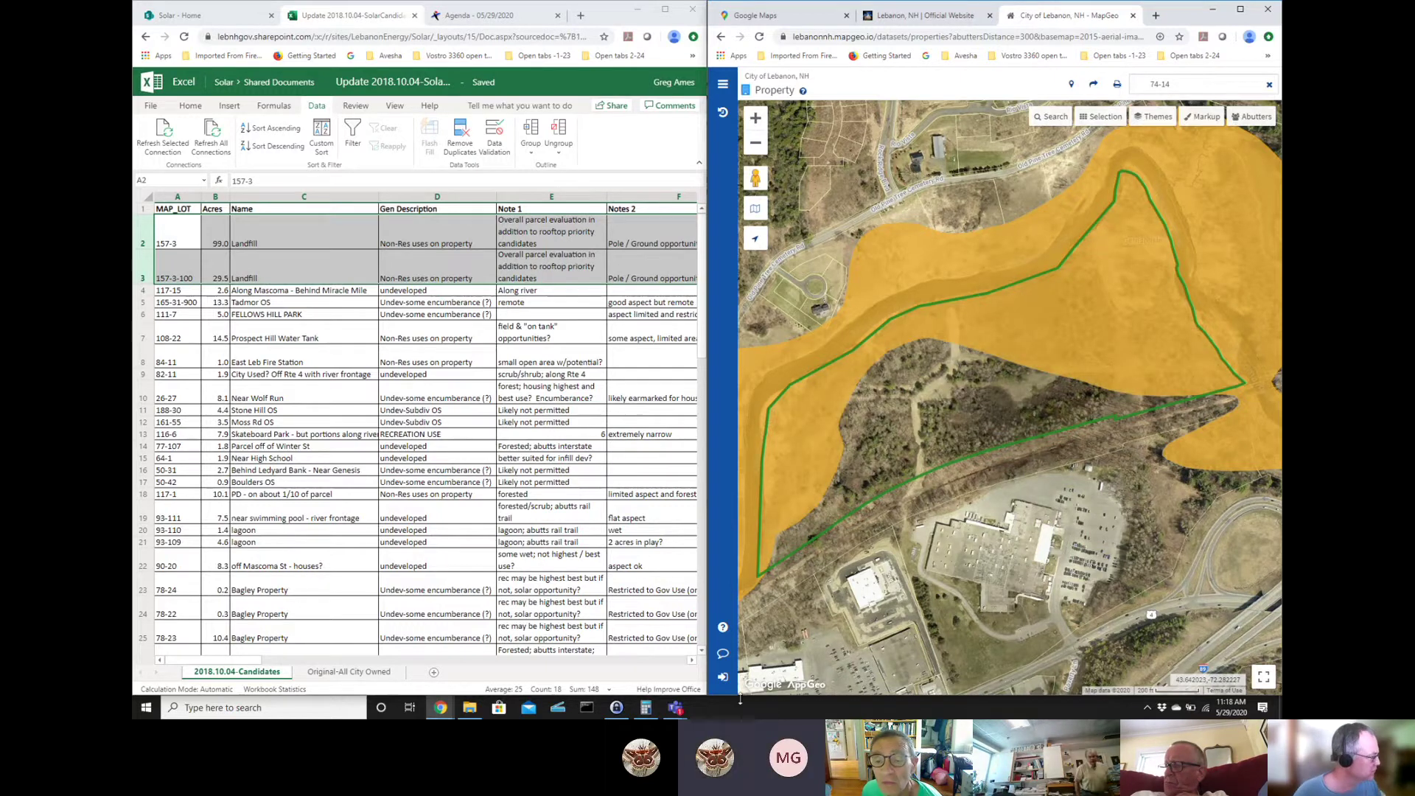
scroll(264, 568, down, 8)
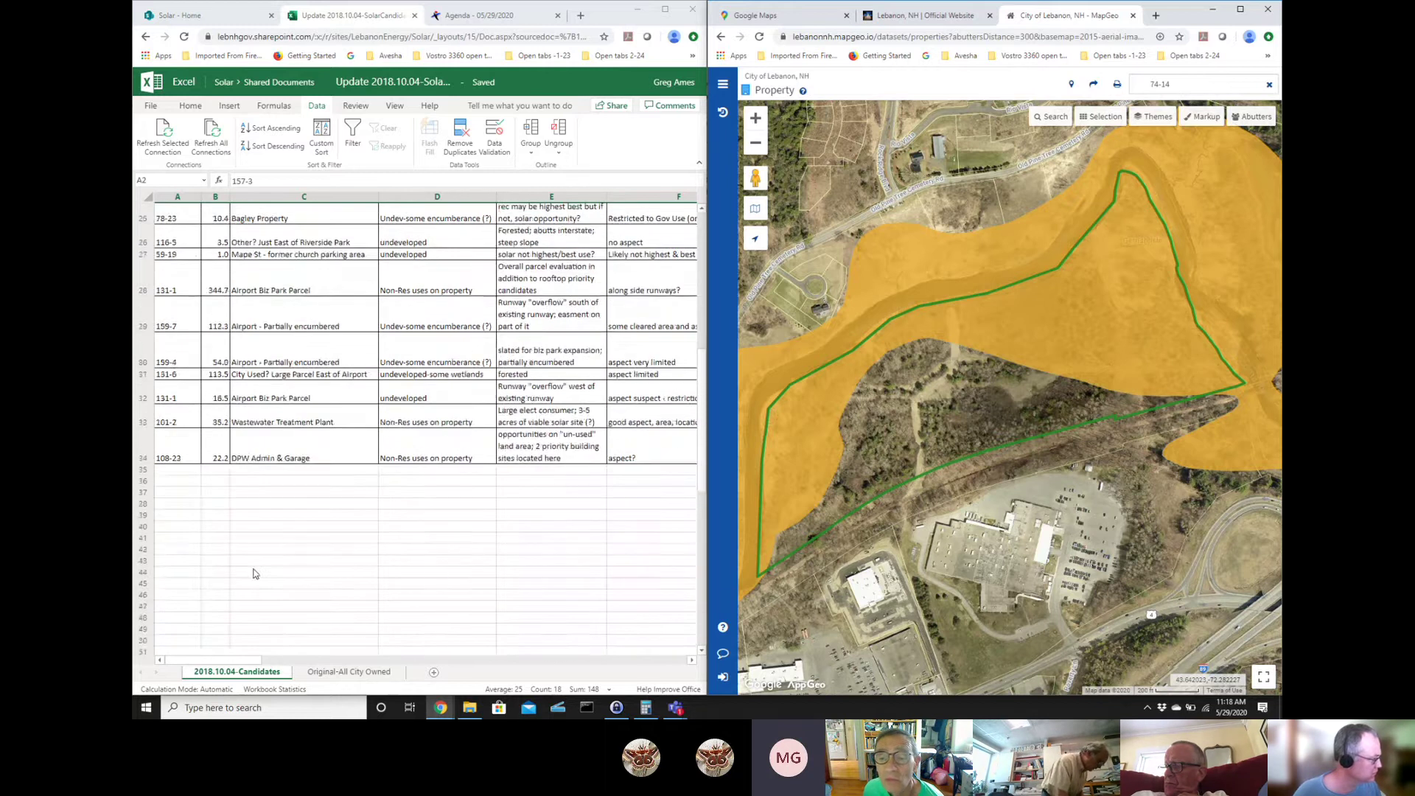
scroll(254, 573, up, 5)
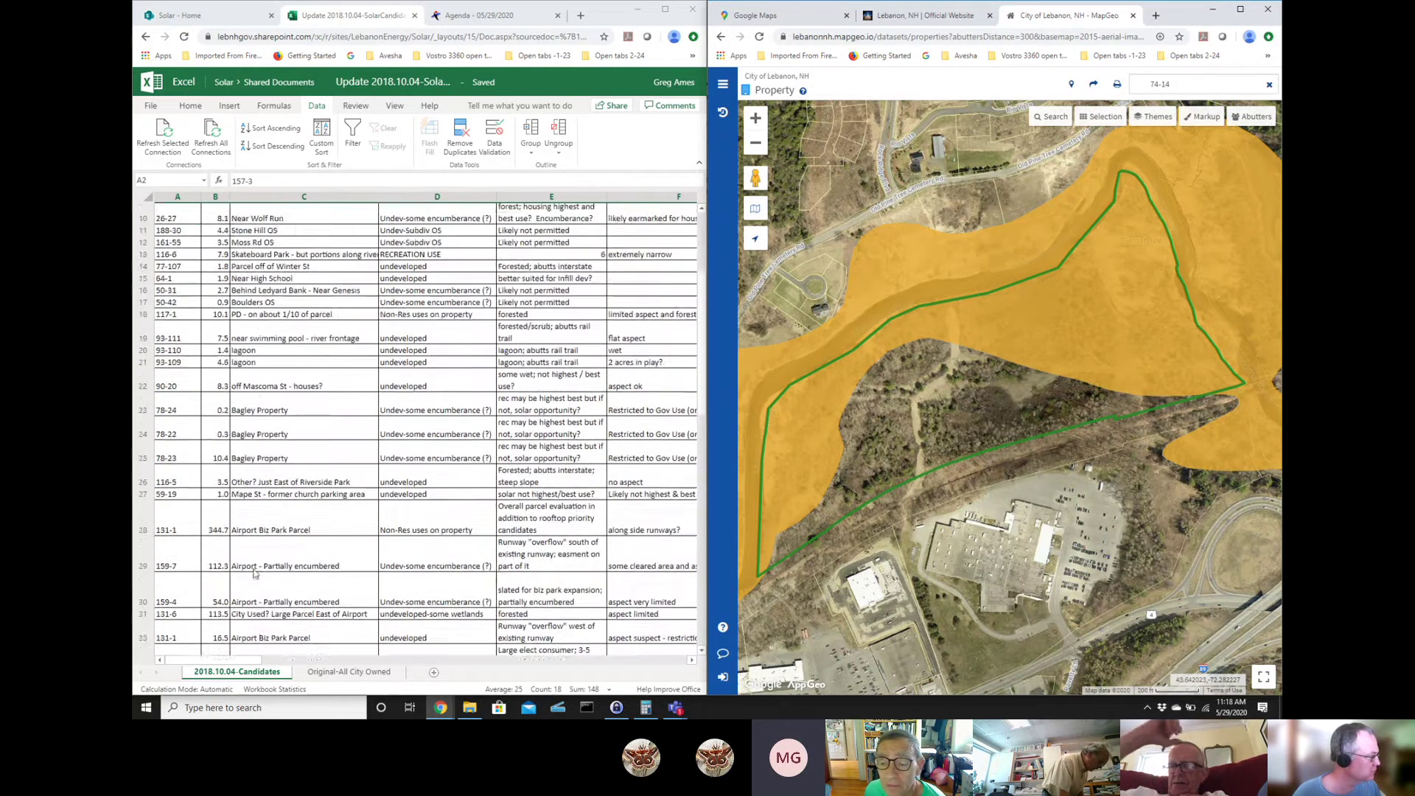
scroll(255, 574, up, 3)
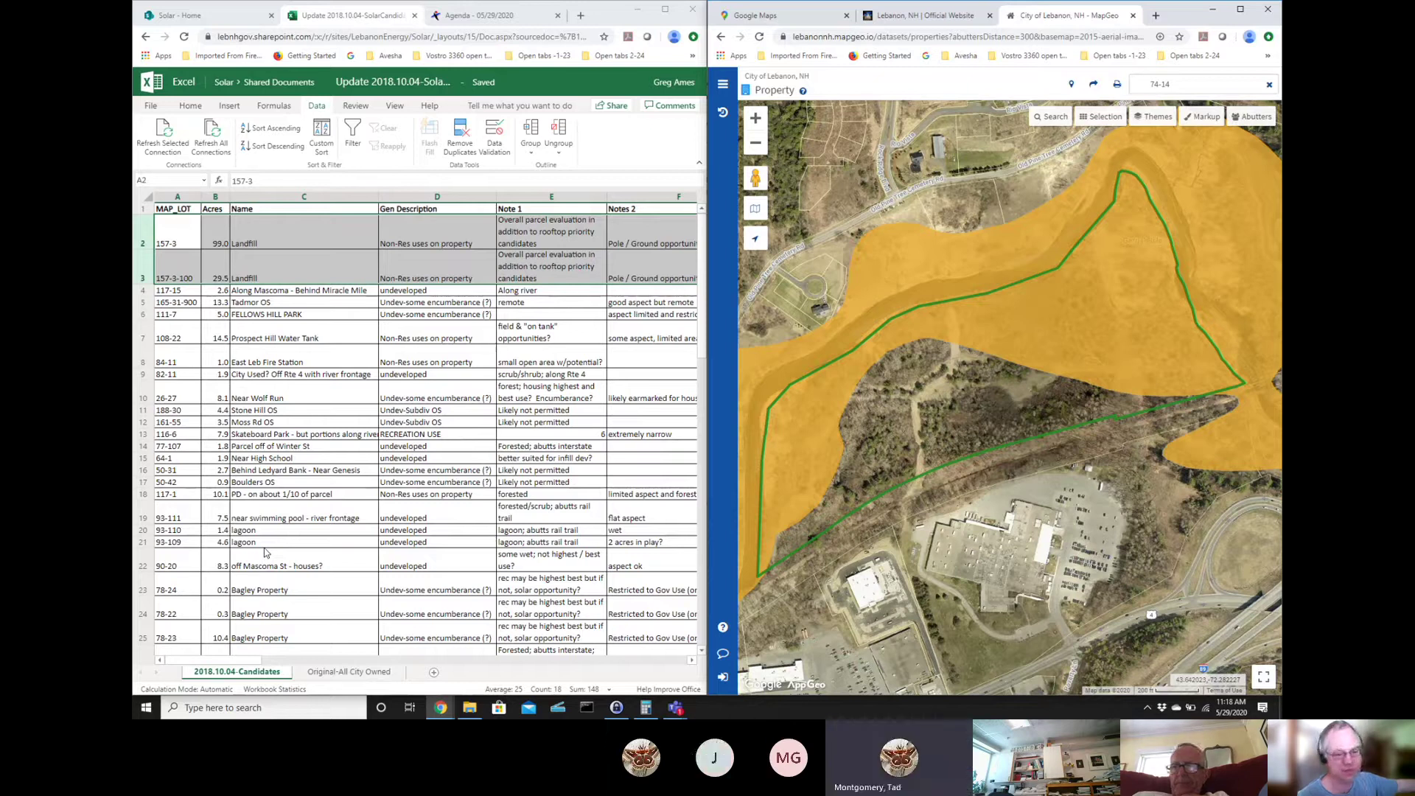
click(1011, 392)
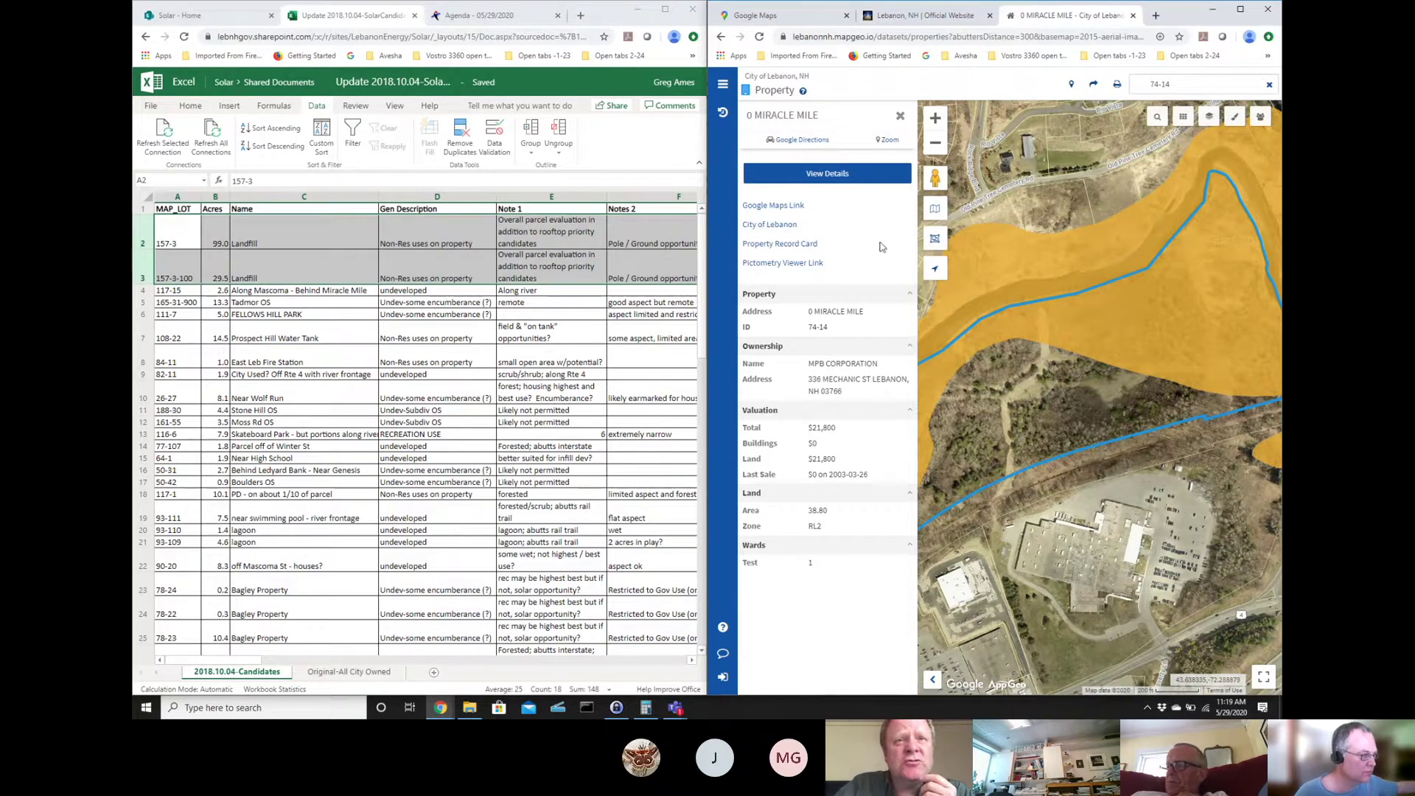
click(900, 116)
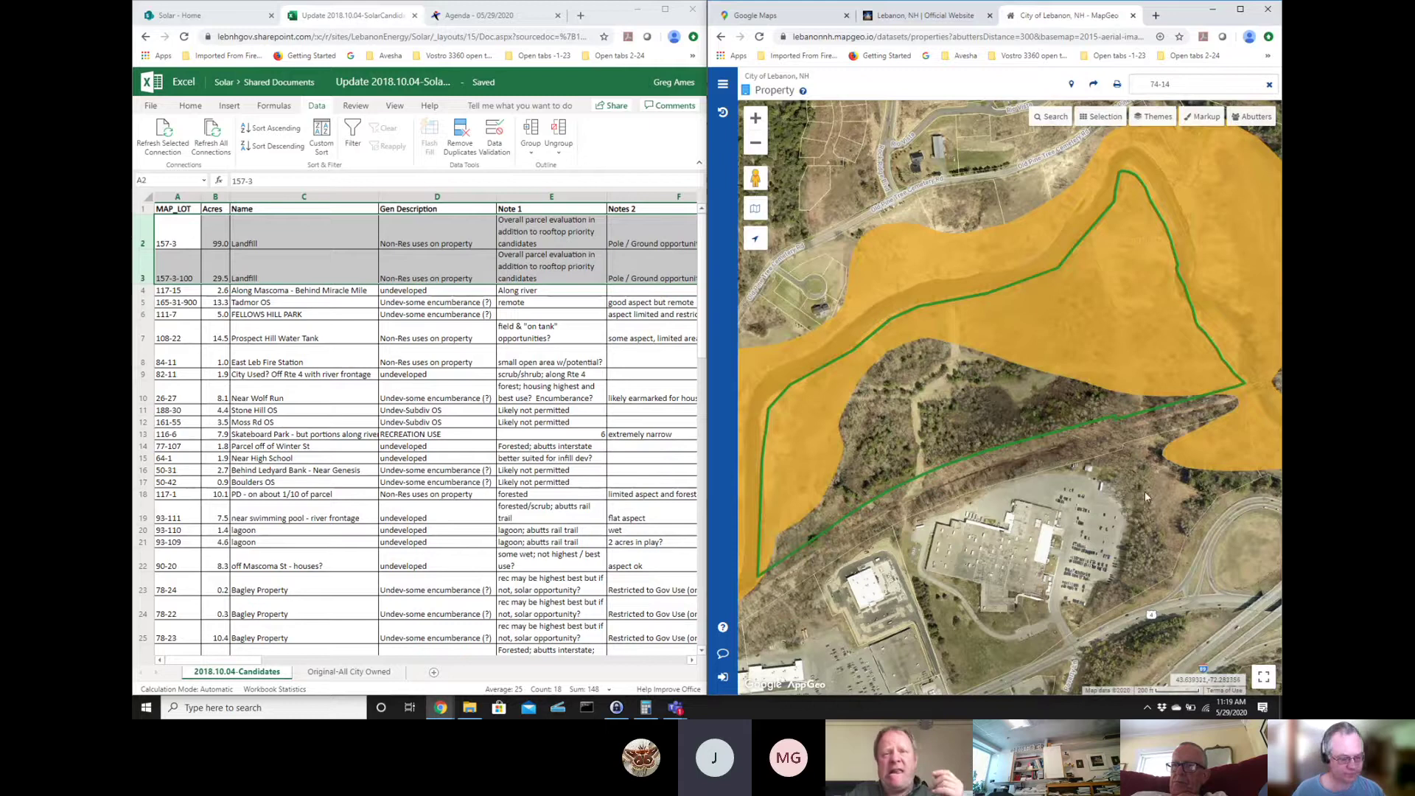
key(ctrl+n)
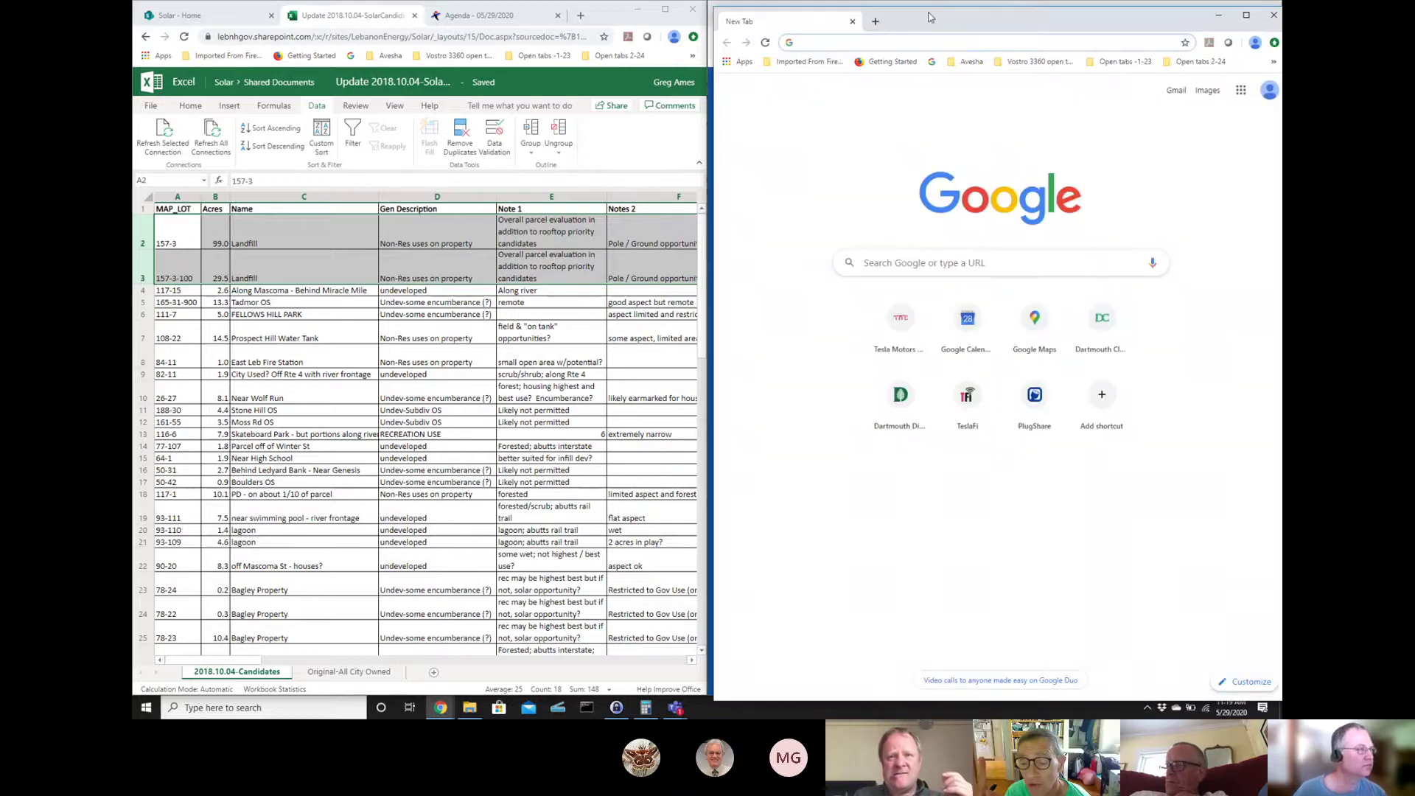
drag(939, 25, 1281, 25)
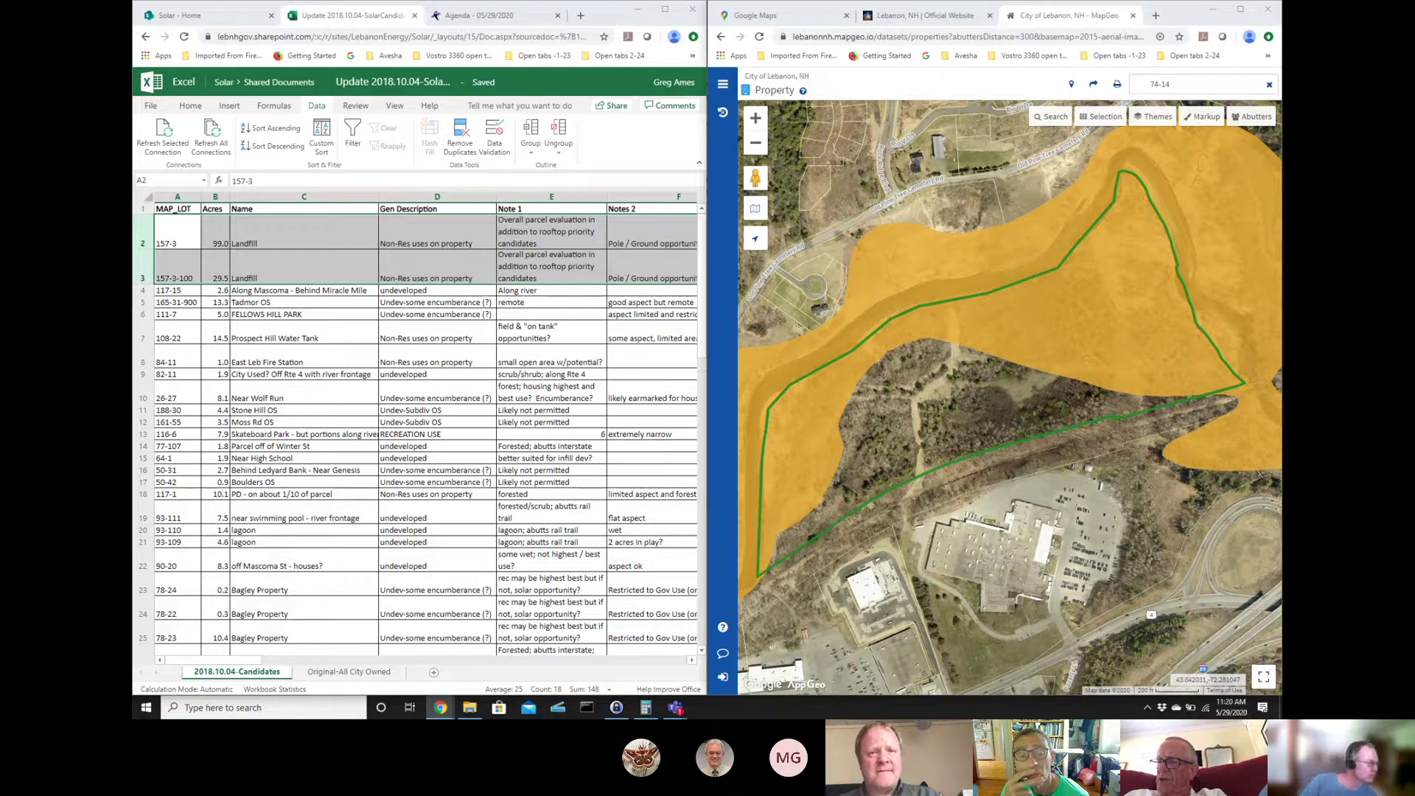
- Copy parcel number 165-31-900 from Excel and search for it in MapGeo, replacing 74-14
double_click(189, 302)
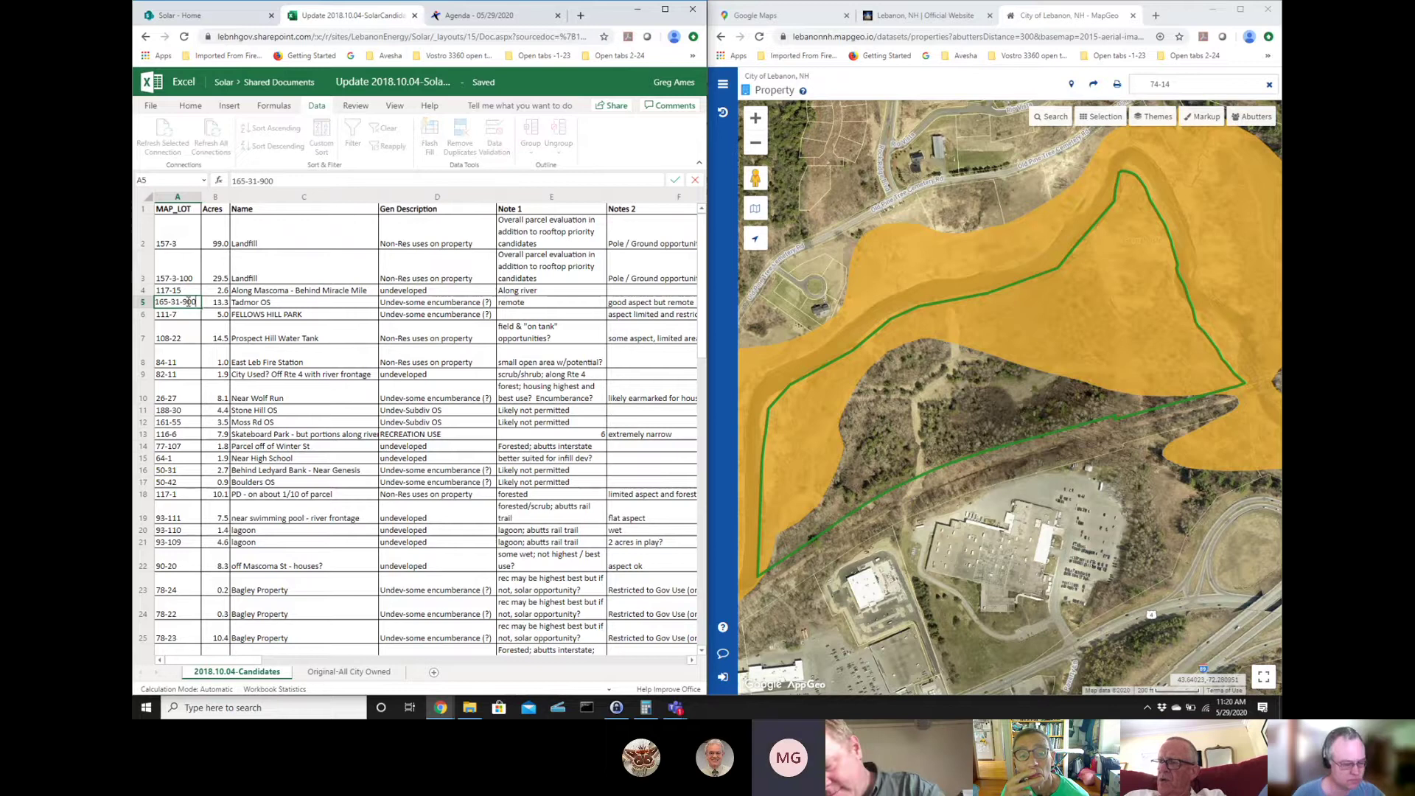
double_click(189, 302)
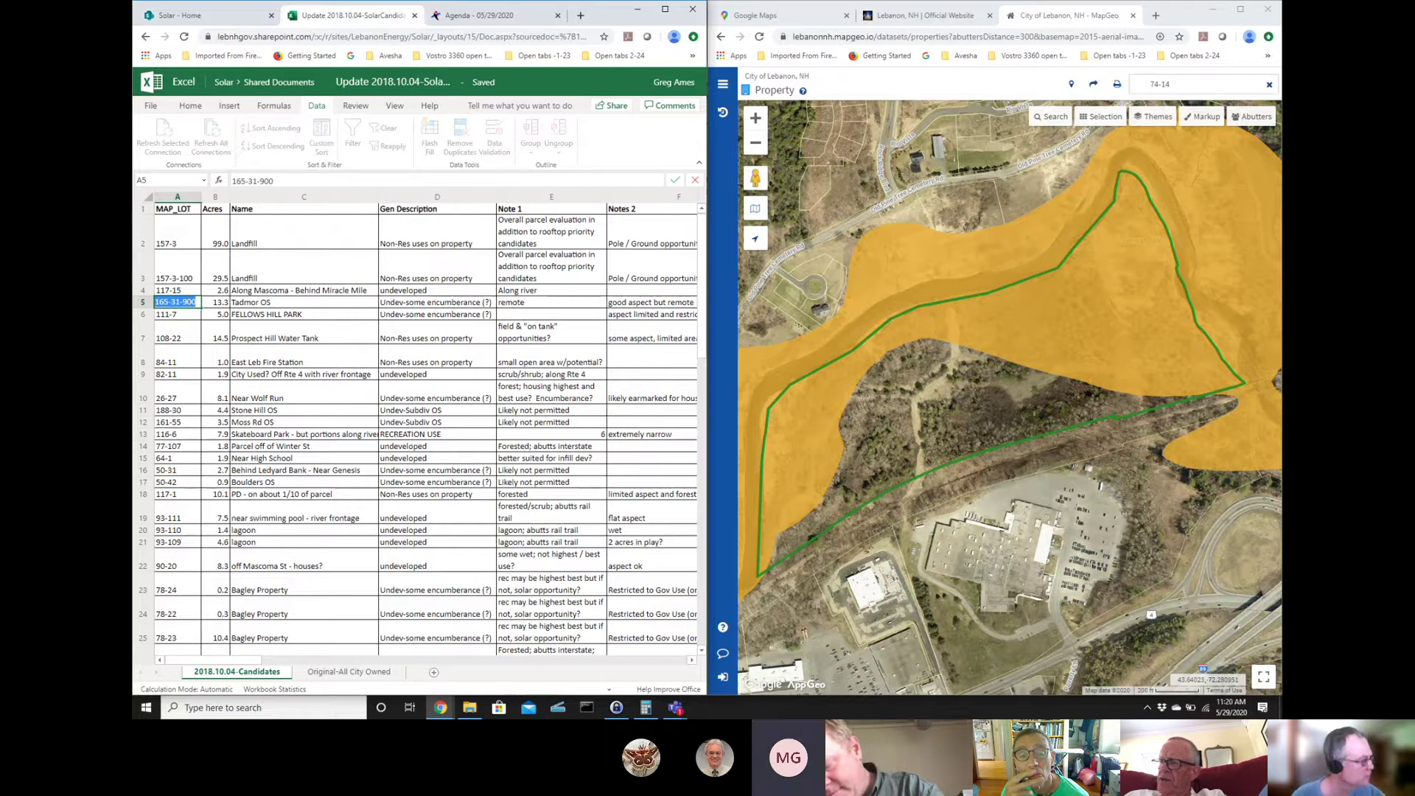
key(ctrl+c)
click(1240, 85)
key(ctrl+a)
key(ctrl+v)
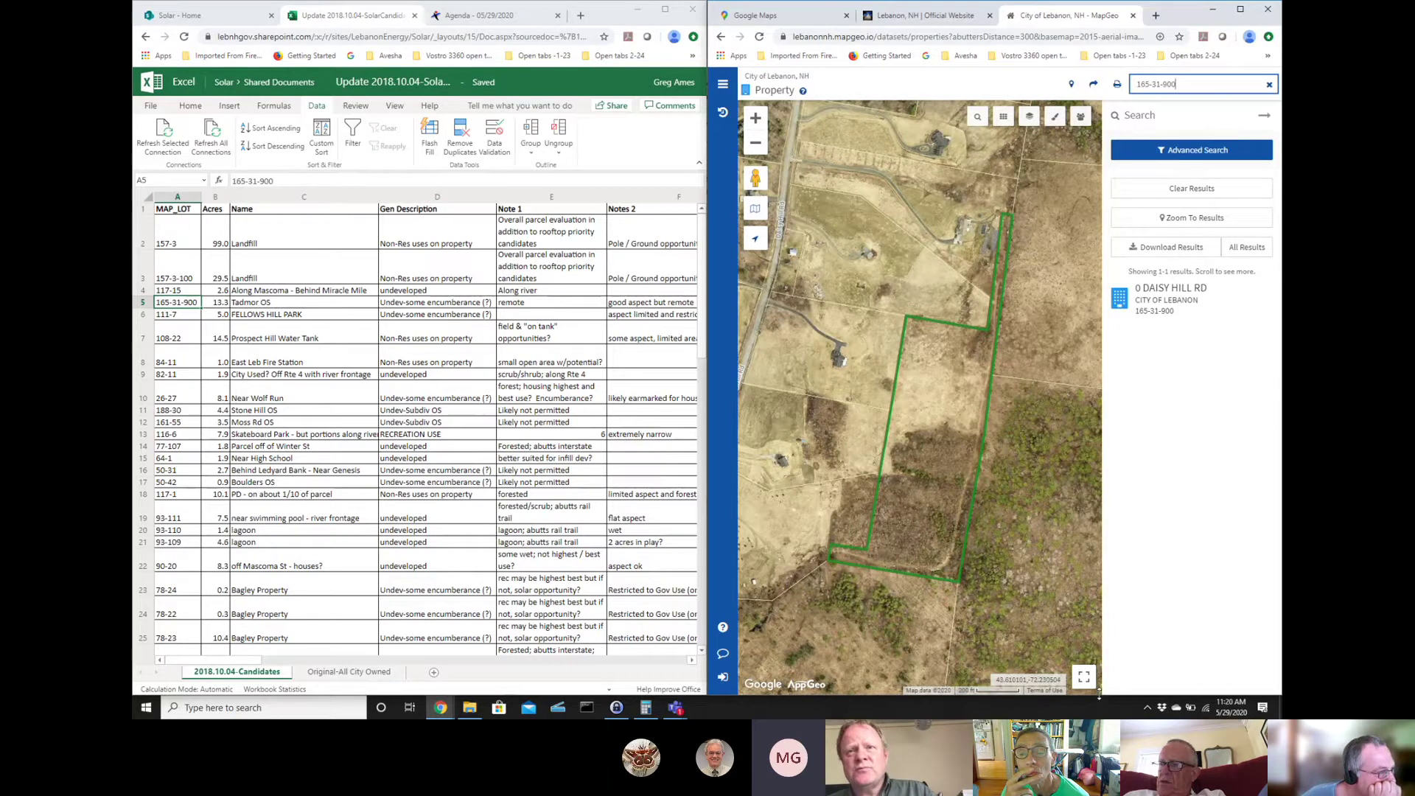
- Zoom out for context around the Daisy Hill Rd parcel, then back in on its outline
click(759, 143)
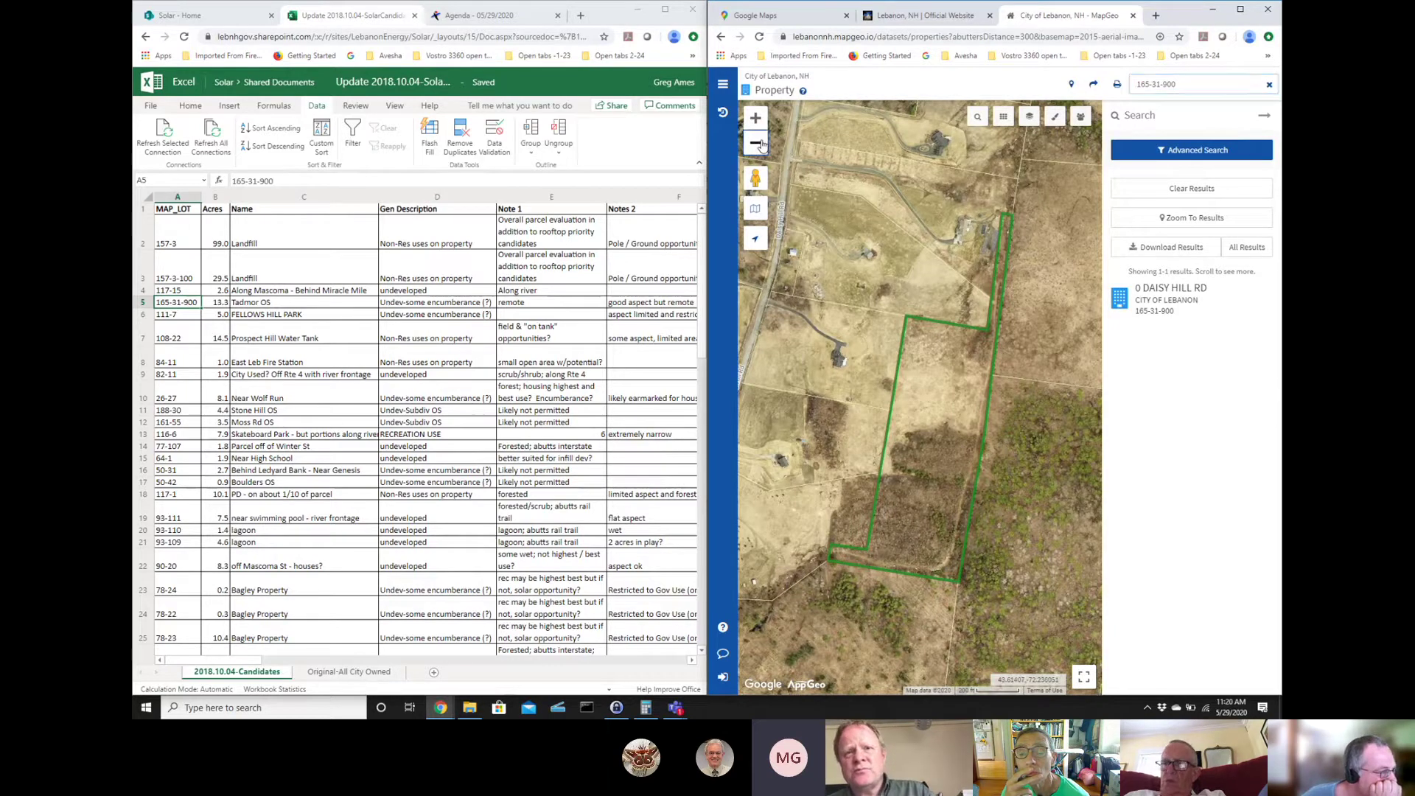
click(759, 143)
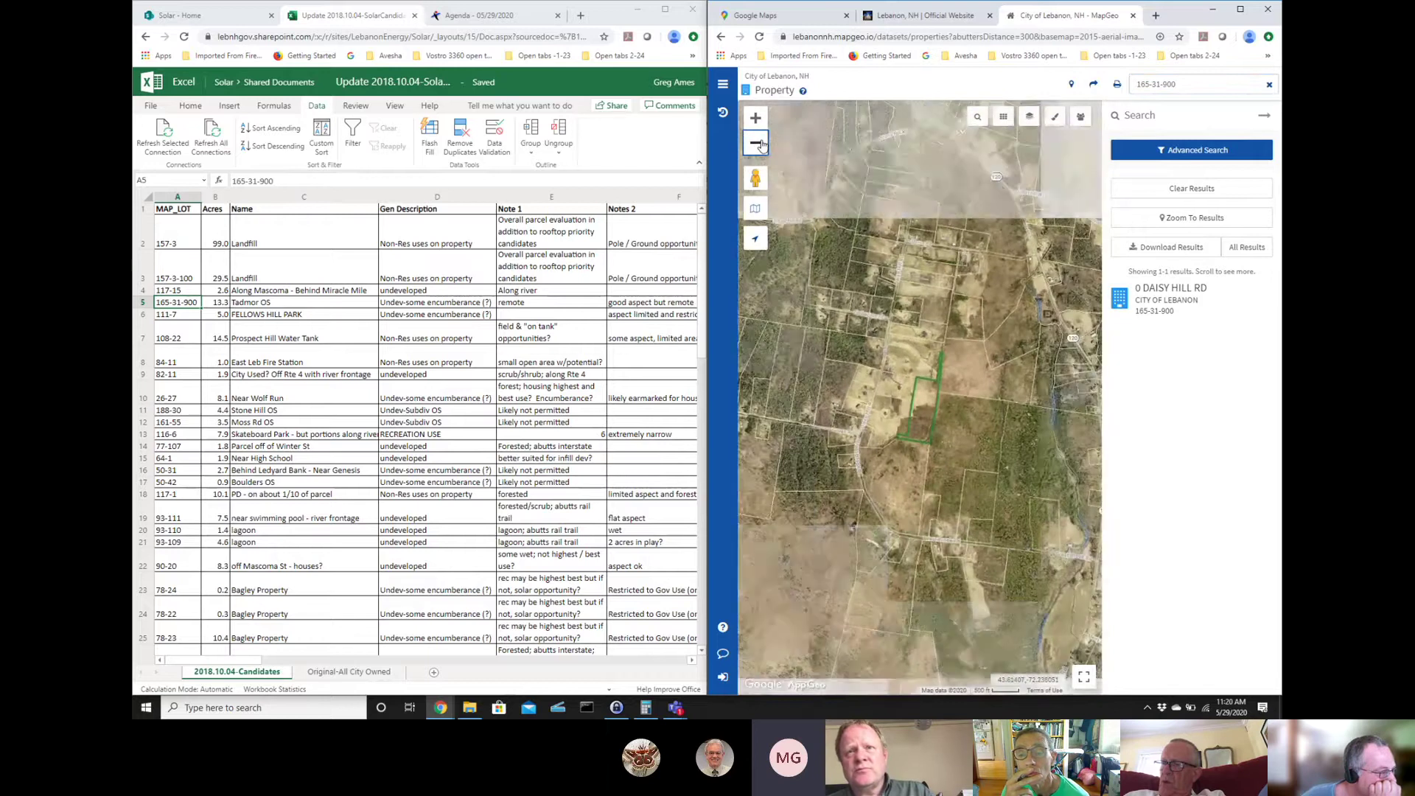
click(760, 143)
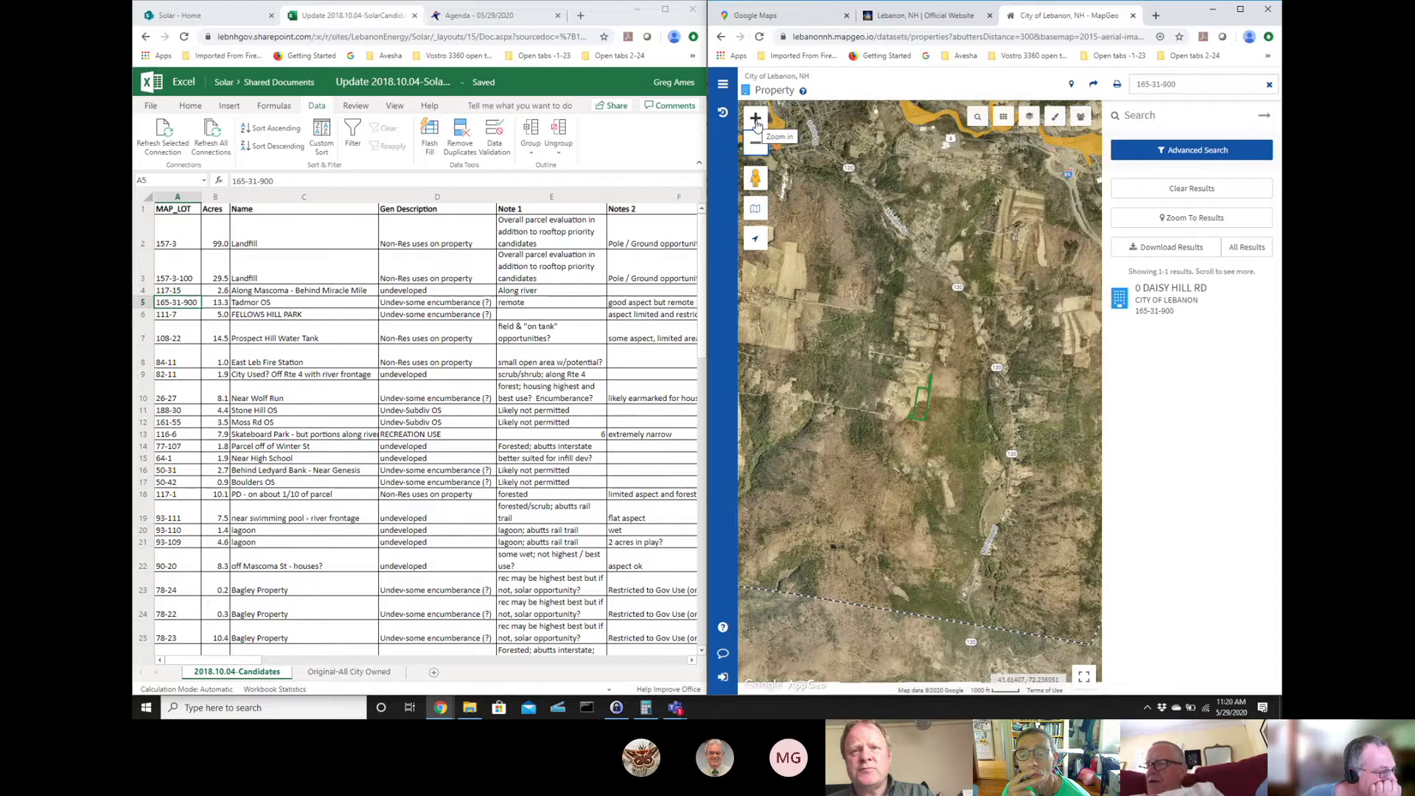
click(756, 119)
click(756, 118)
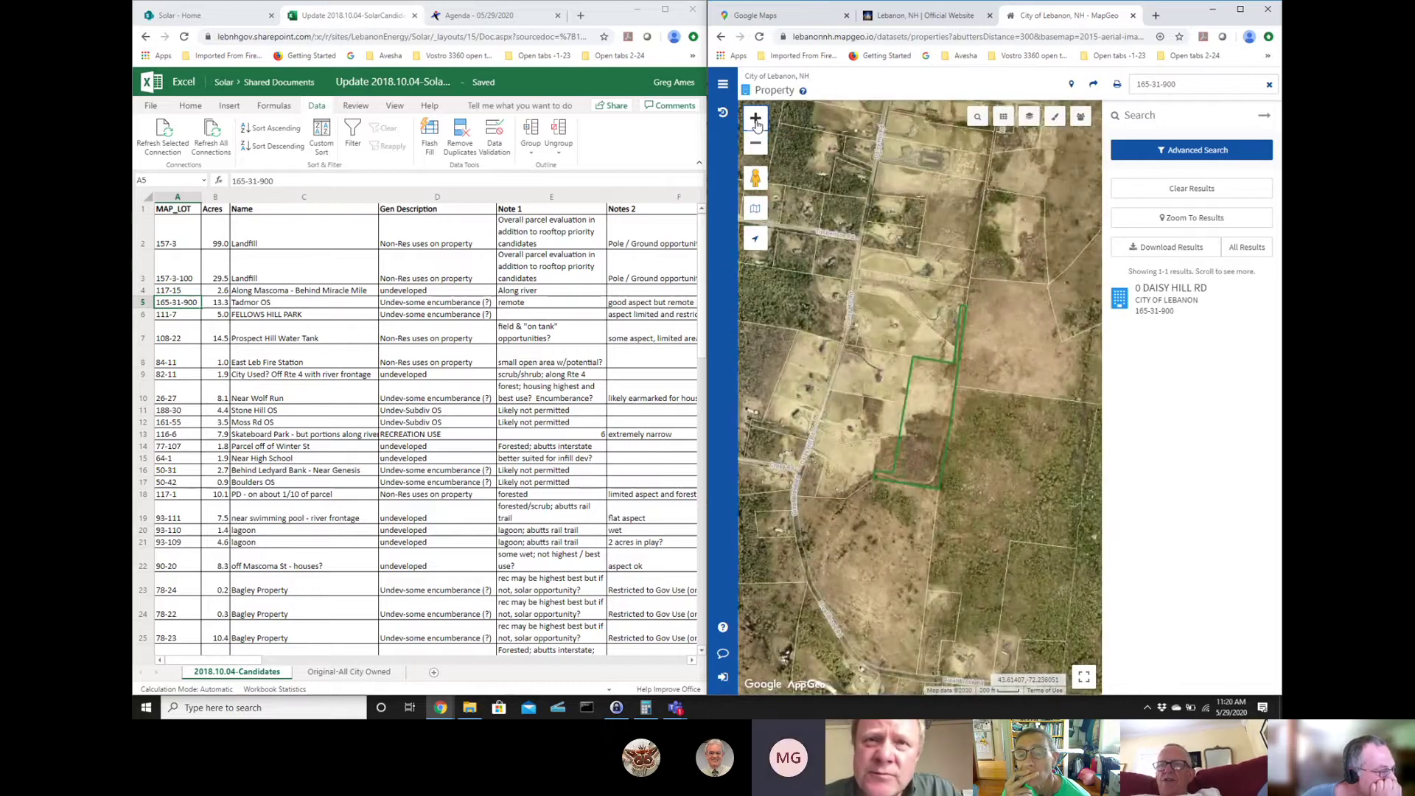
click(757, 120)
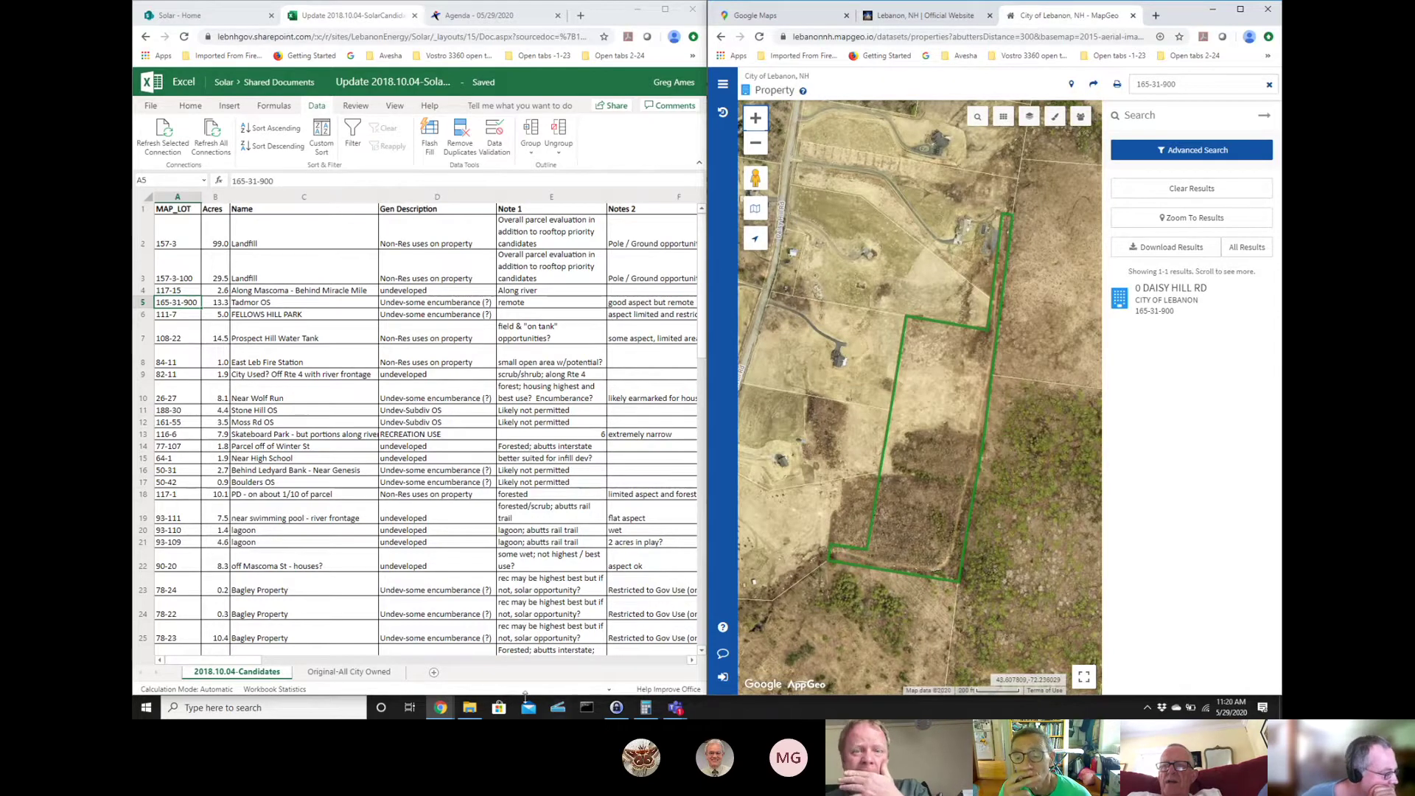
- Scroll the Excel sheet to bring the Ranking and 2020 Analysis columns into view
click(308, 660)
drag(308, 663, 324, 661)
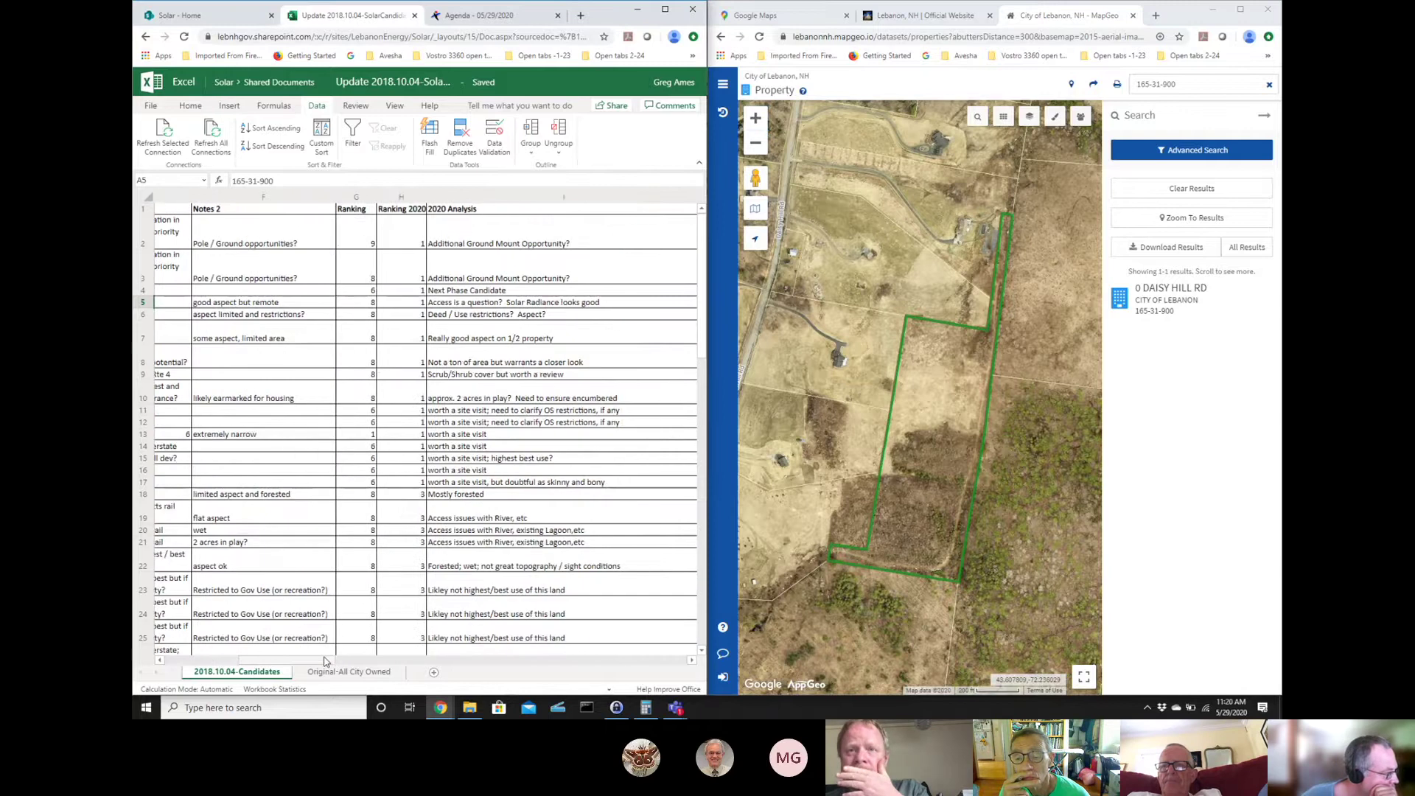
scroll(276, 640, left, 5)
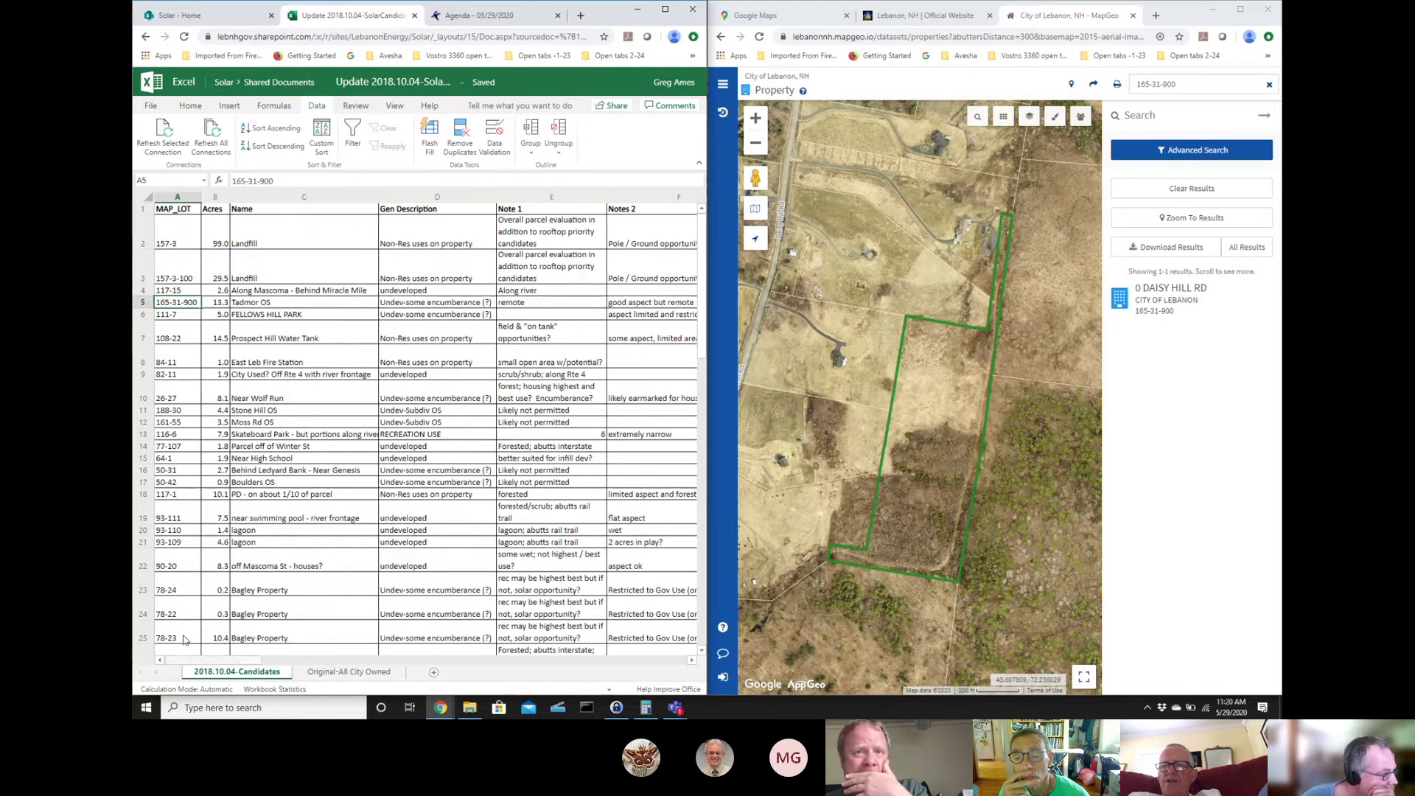
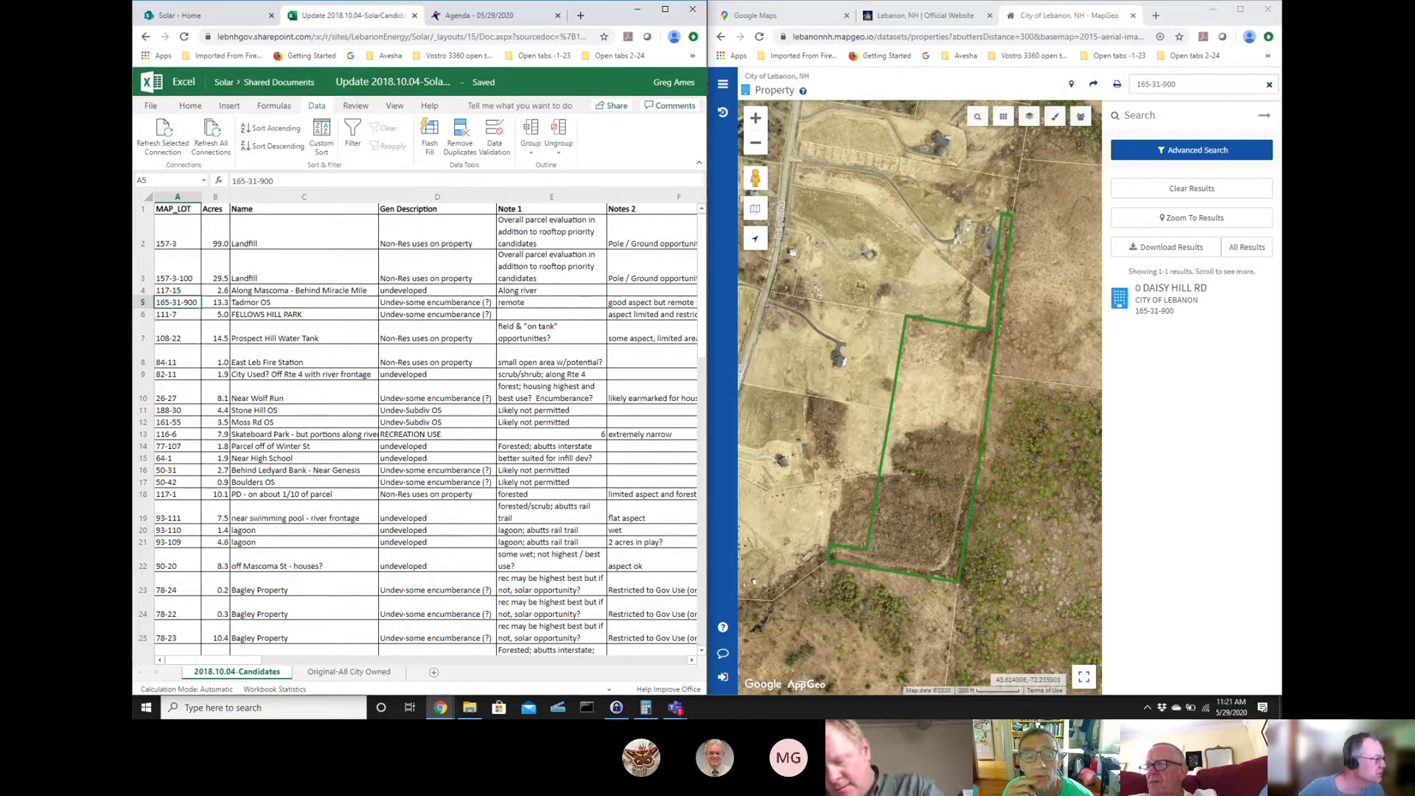
- Replace the old parcel number in the quick search with 108-22 and run the search
double_click(1169, 84)
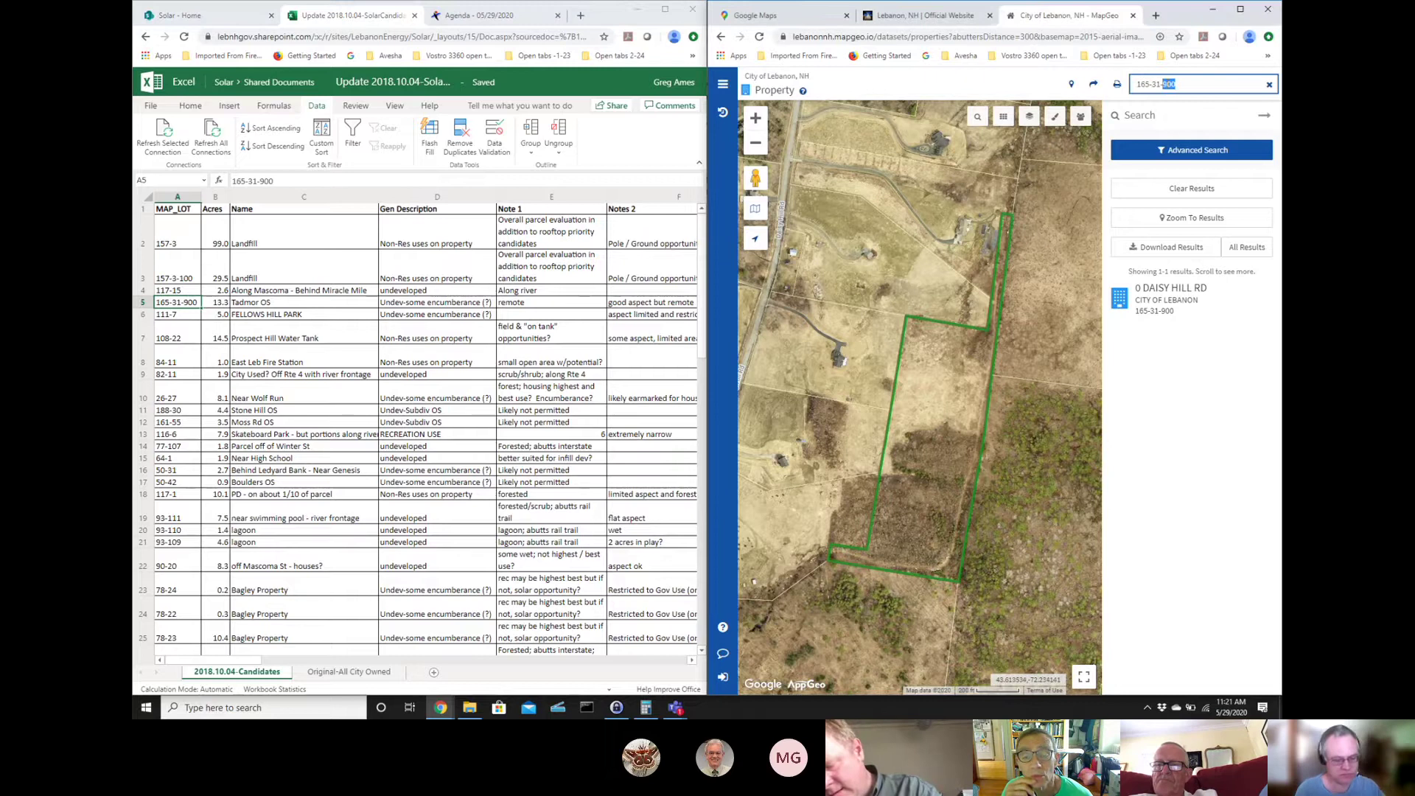
triple_click(1166, 84)
key(BackSpace)
text(108-22)
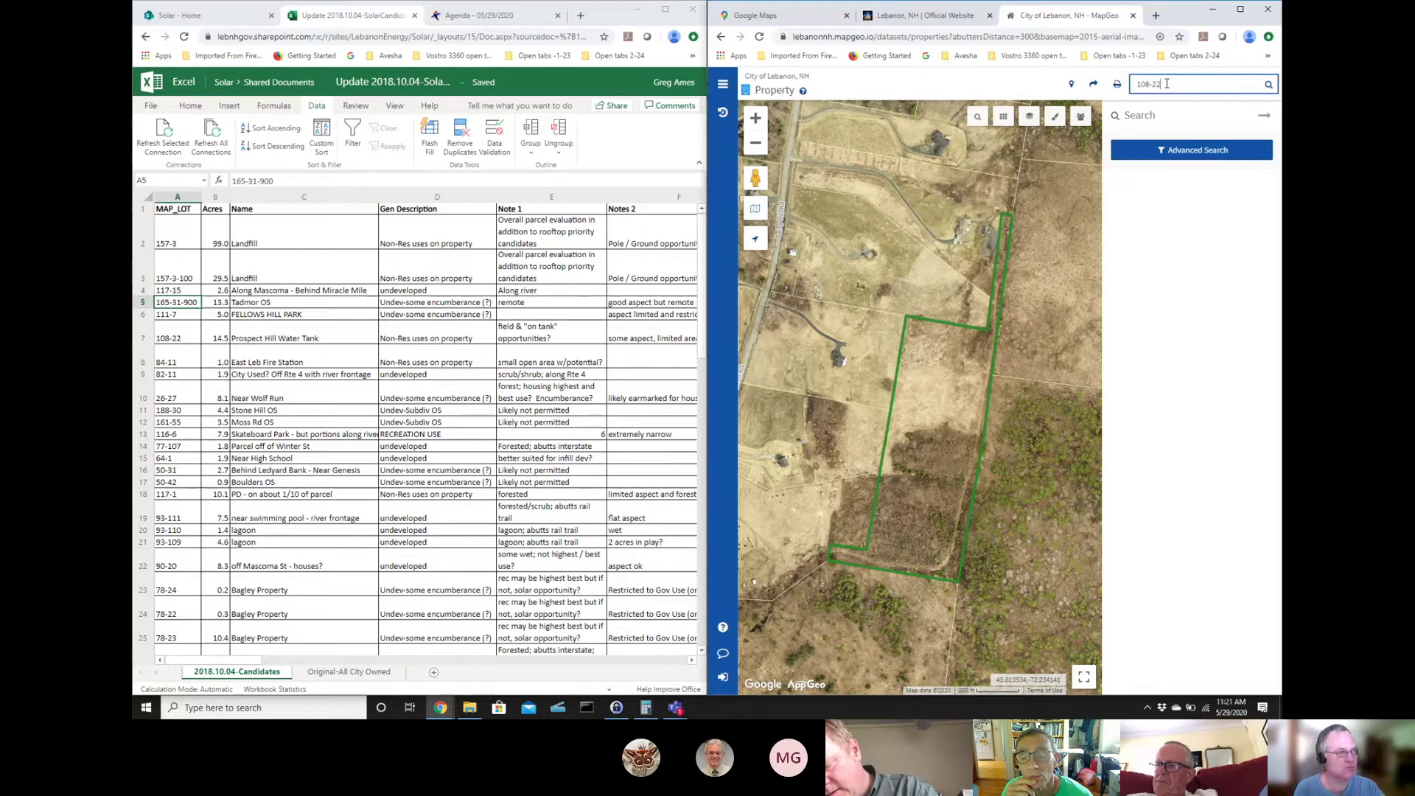
key(Return)
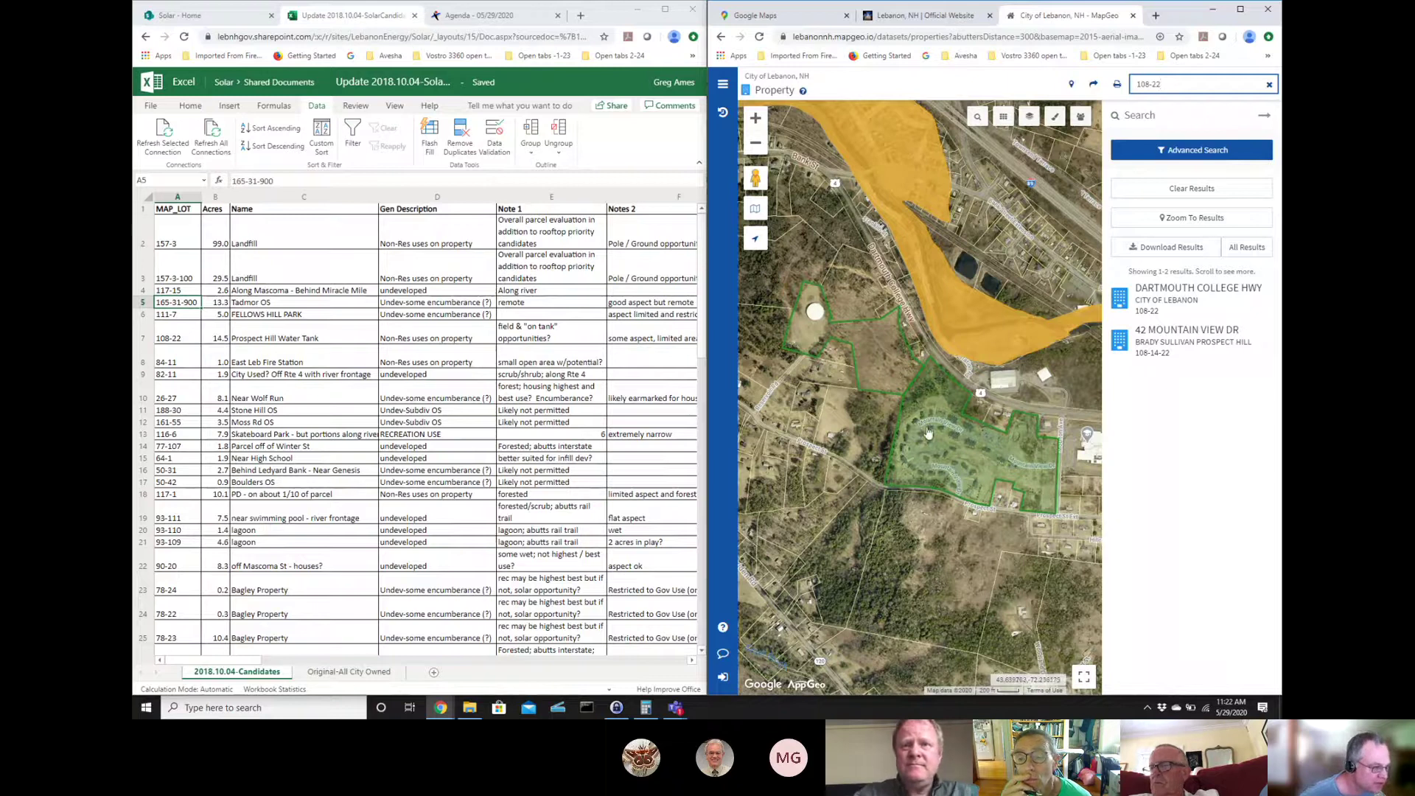
click(867, 358)
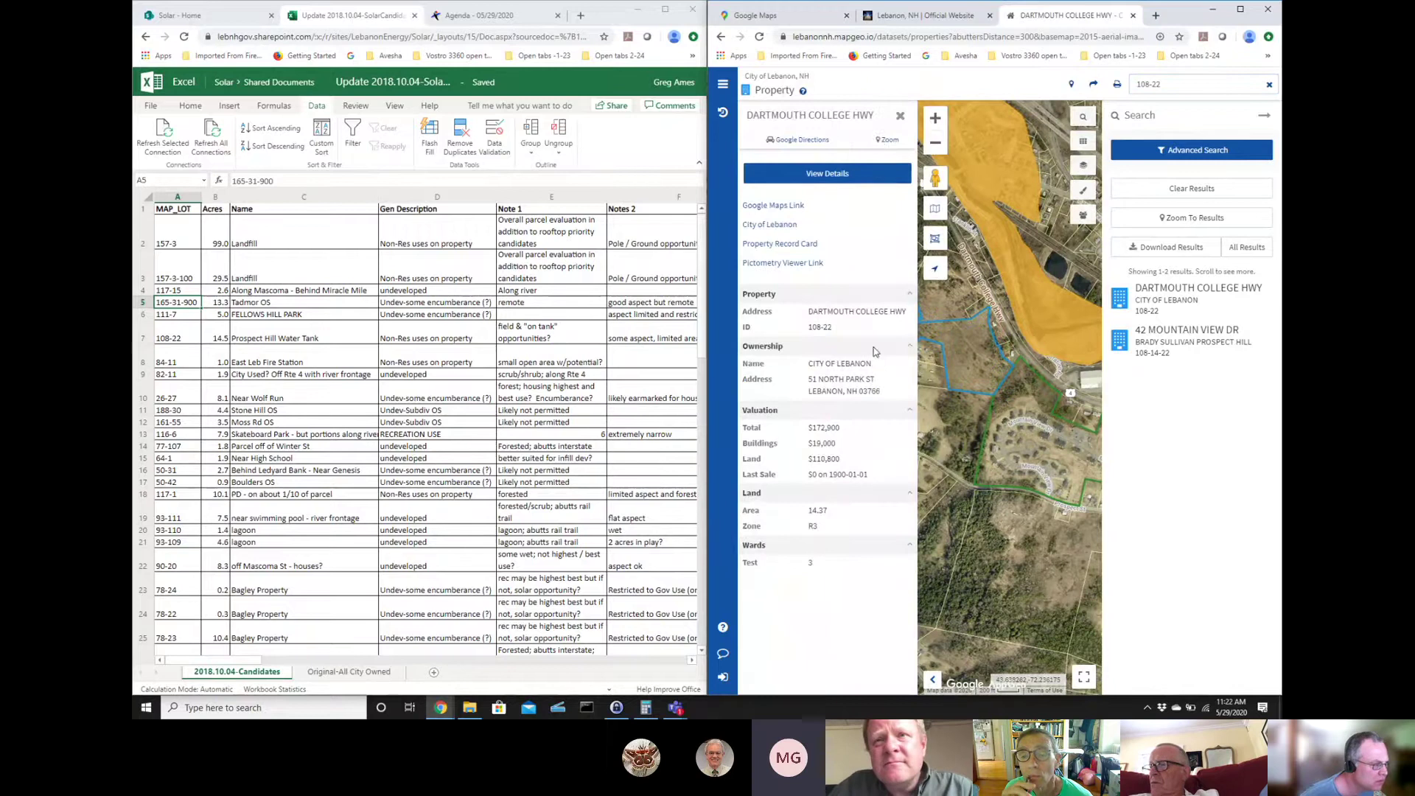
click(899, 119)
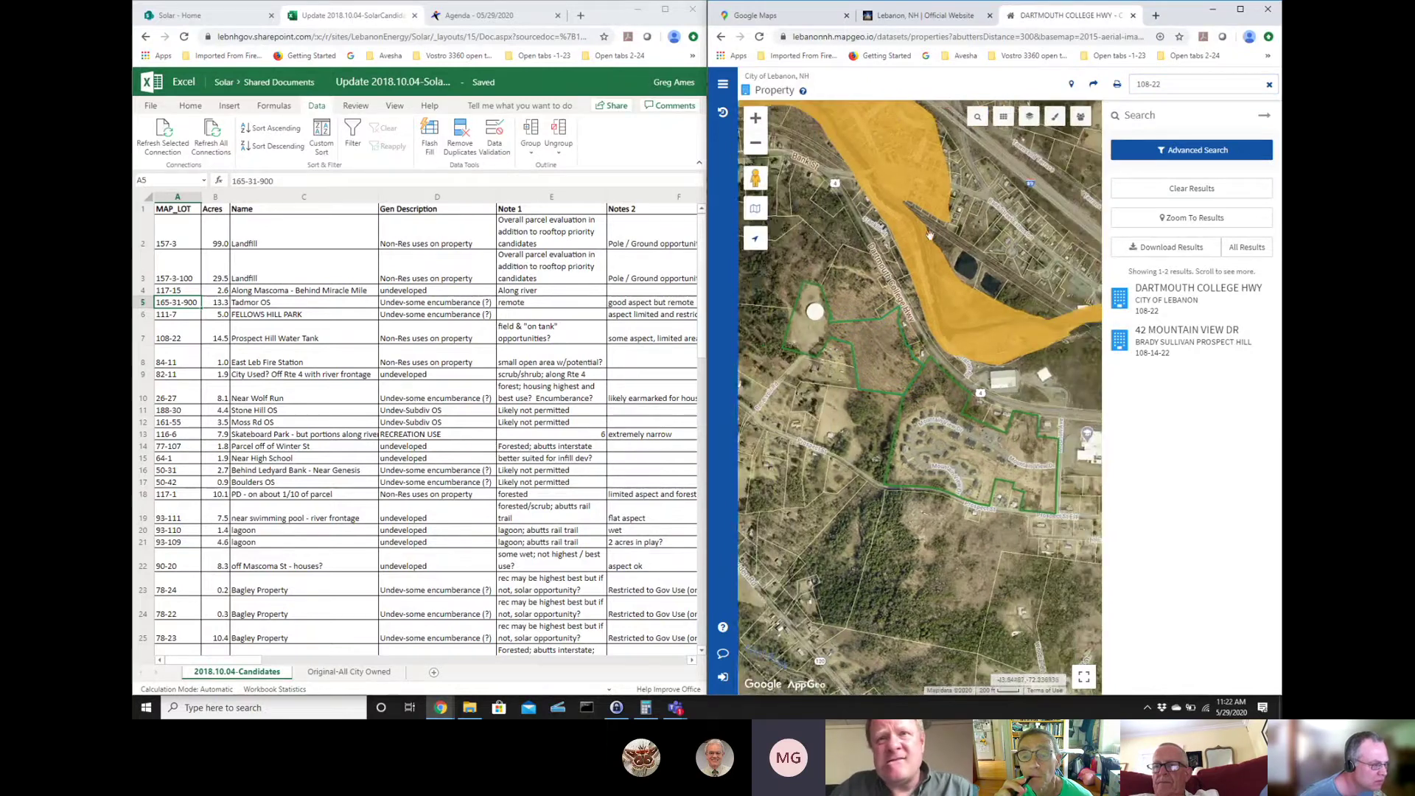
click(934, 458)
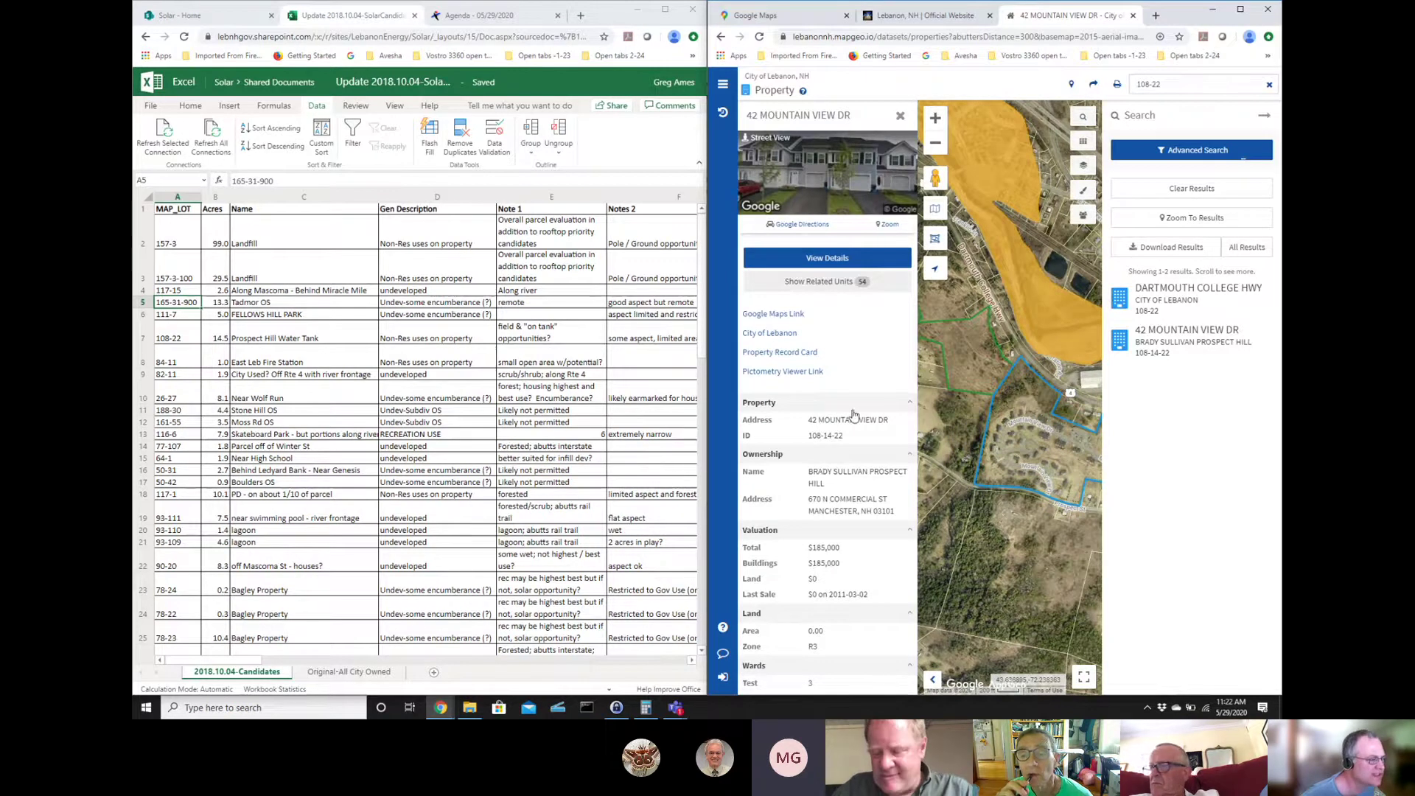
click(900, 116)
click(889, 370)
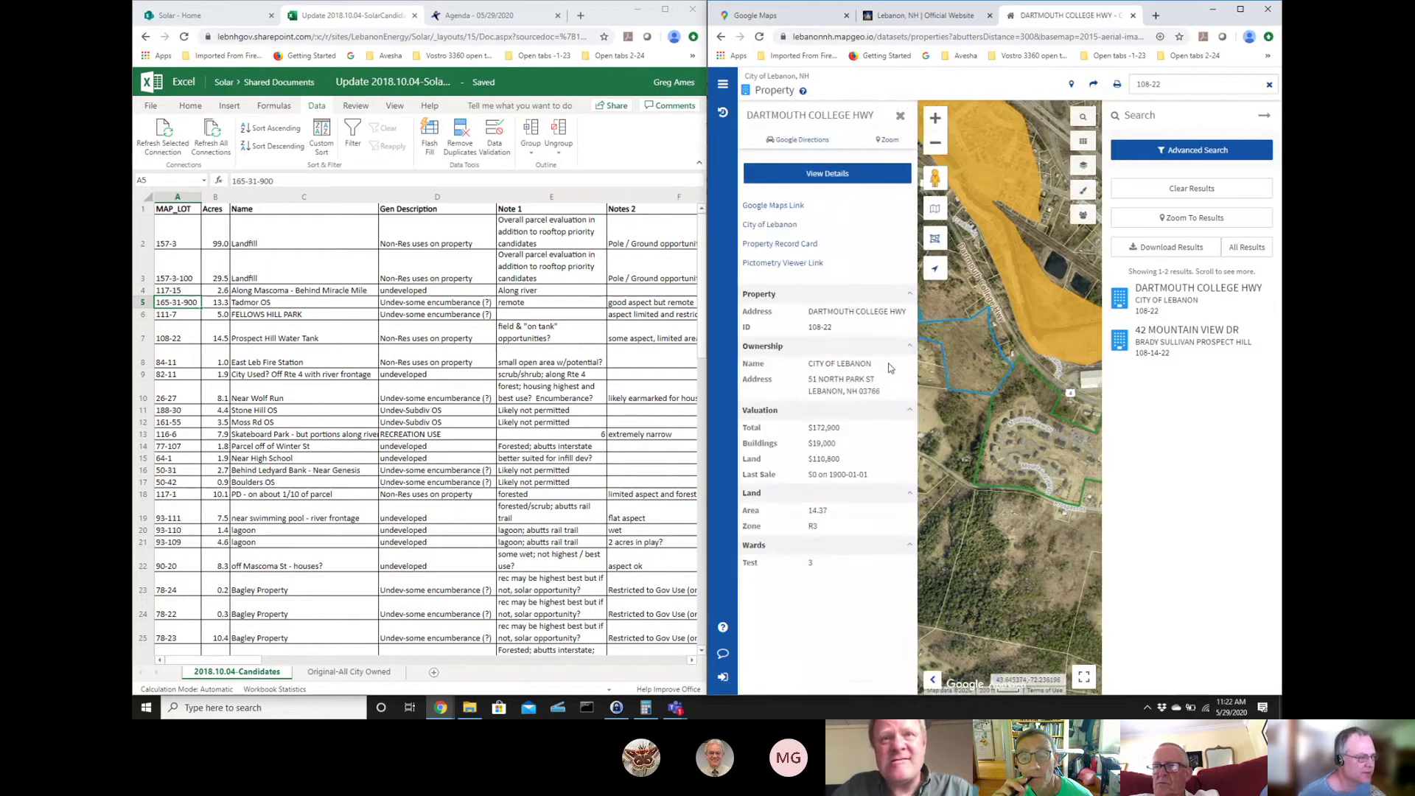
click(900, 115)
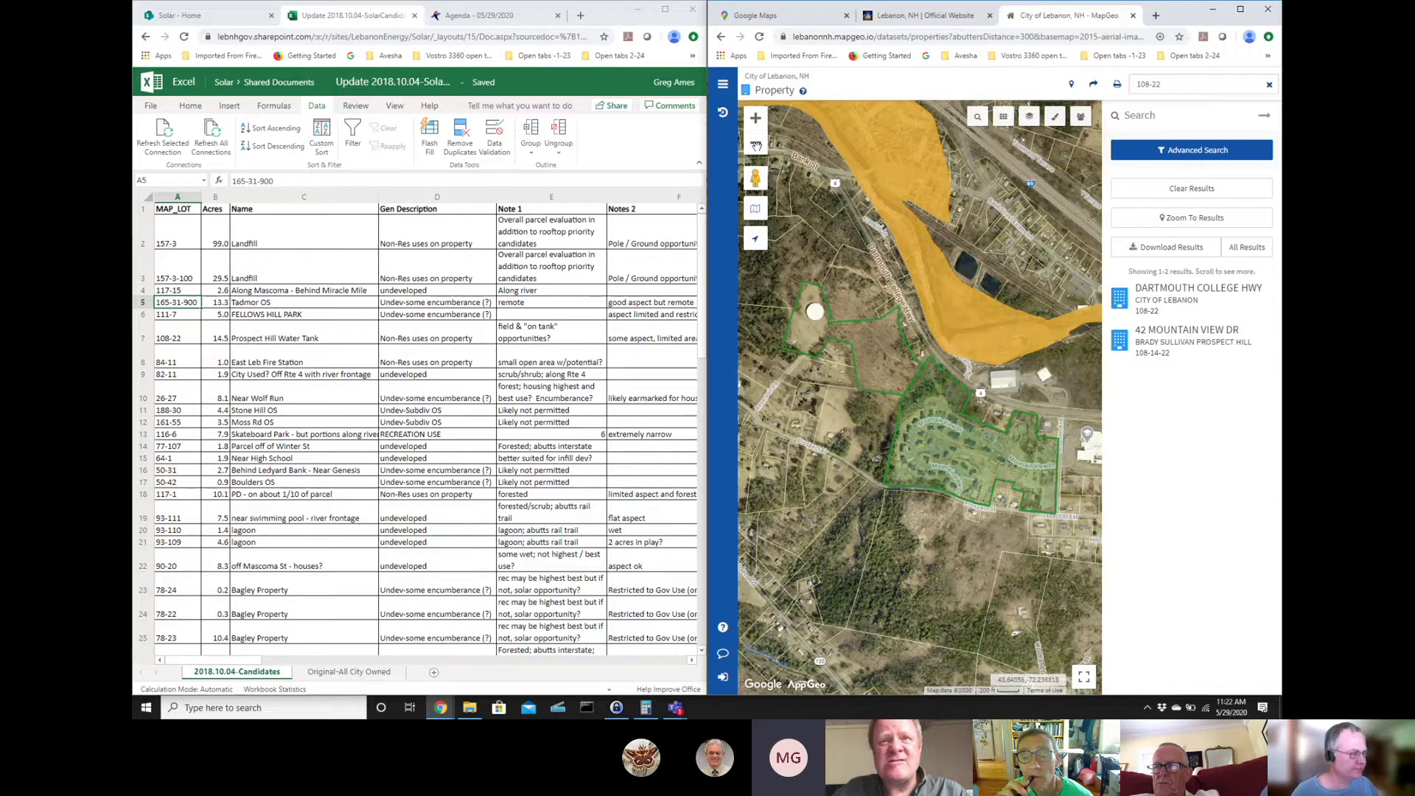
- Zoom in one level and pan to centre the Prospect Hill water-tank parcel
drag(894, 257, 937, 309)
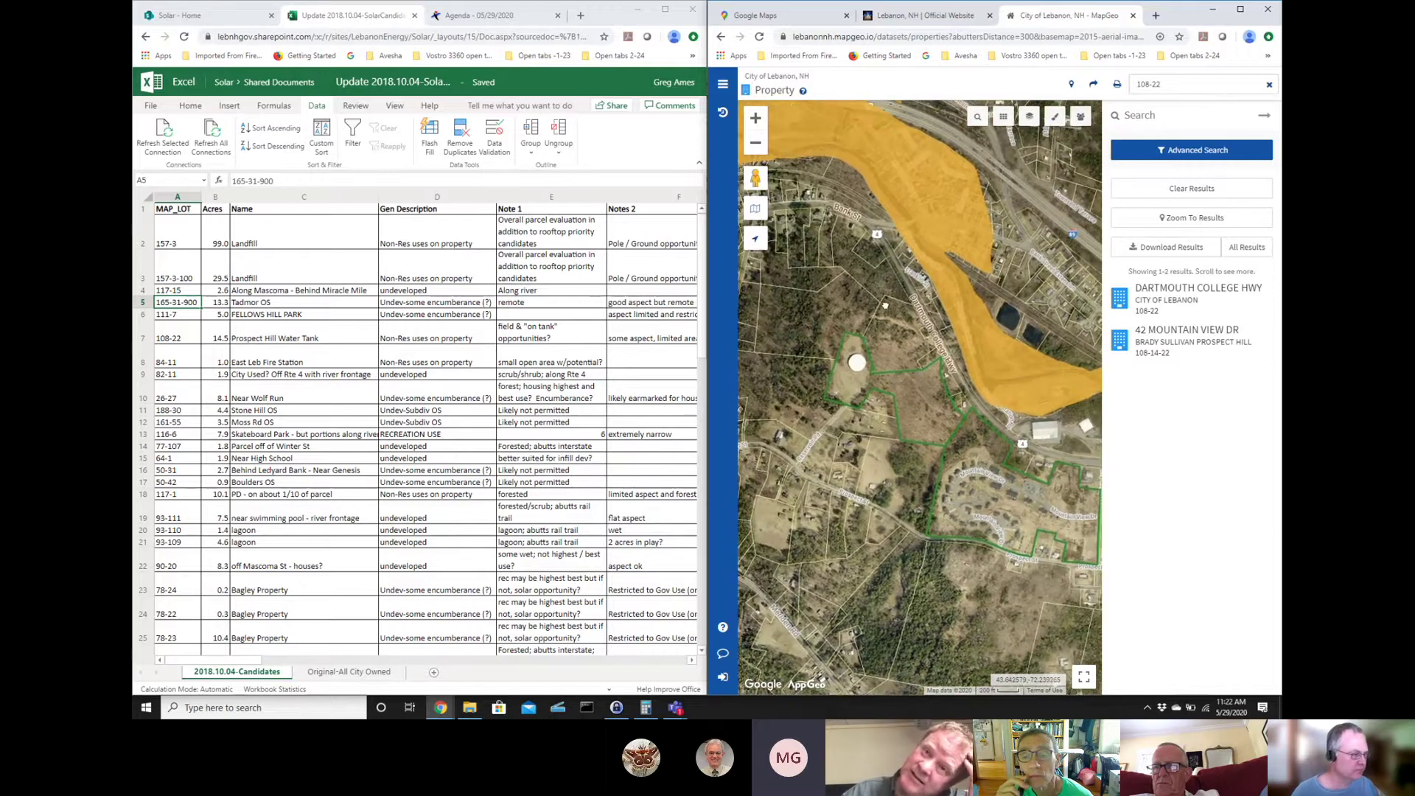
click(755, 119)
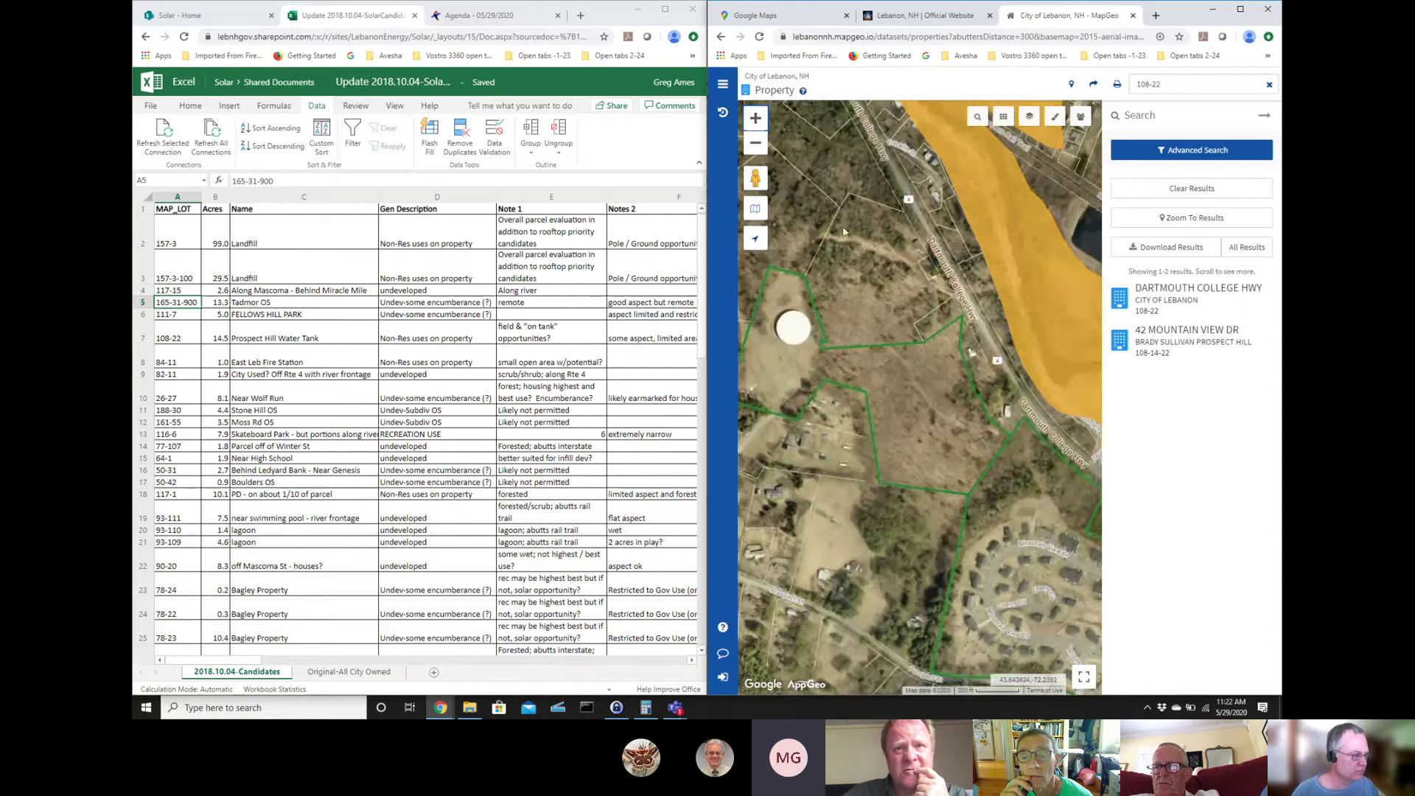
drag(844, 232, 905, 245)
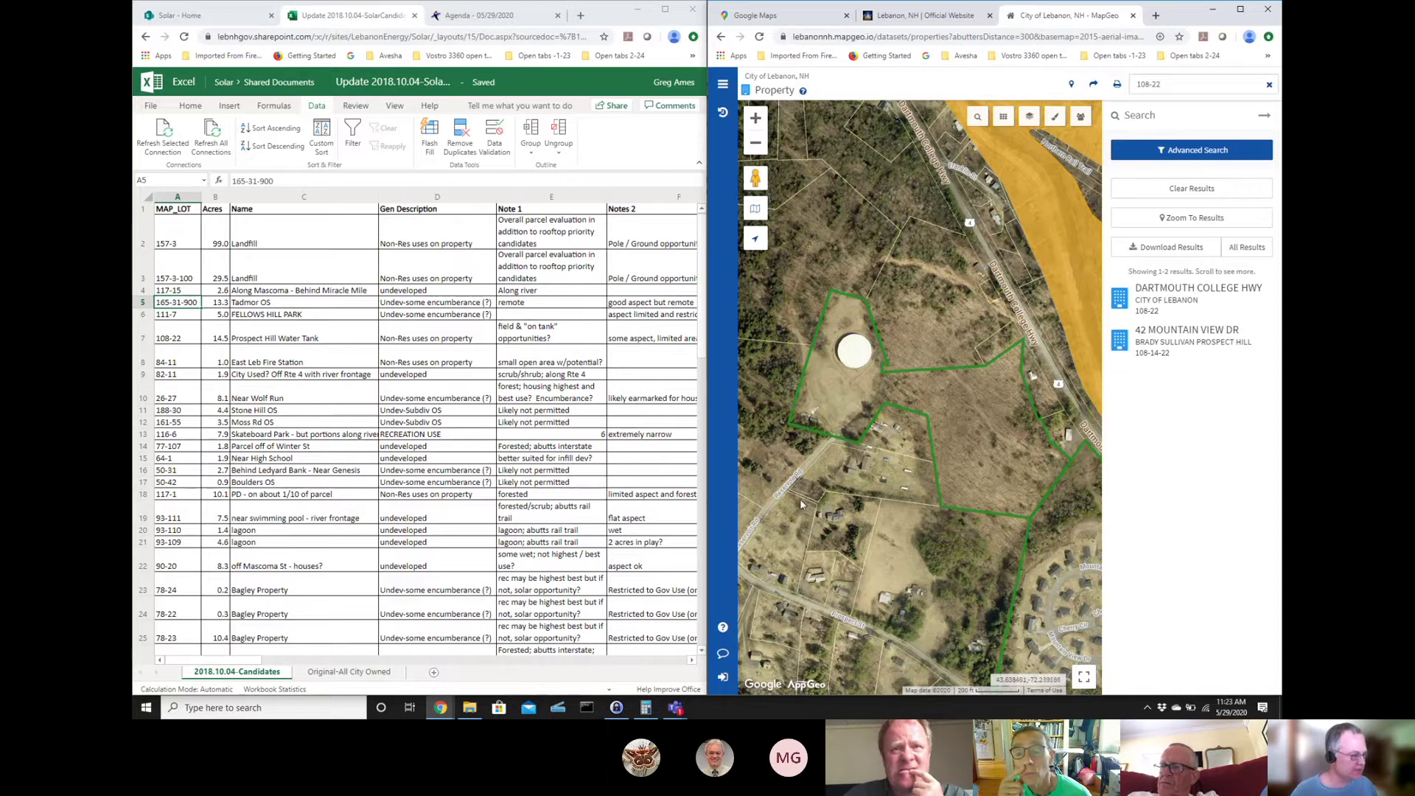
drag(799, 498, 897, 493)
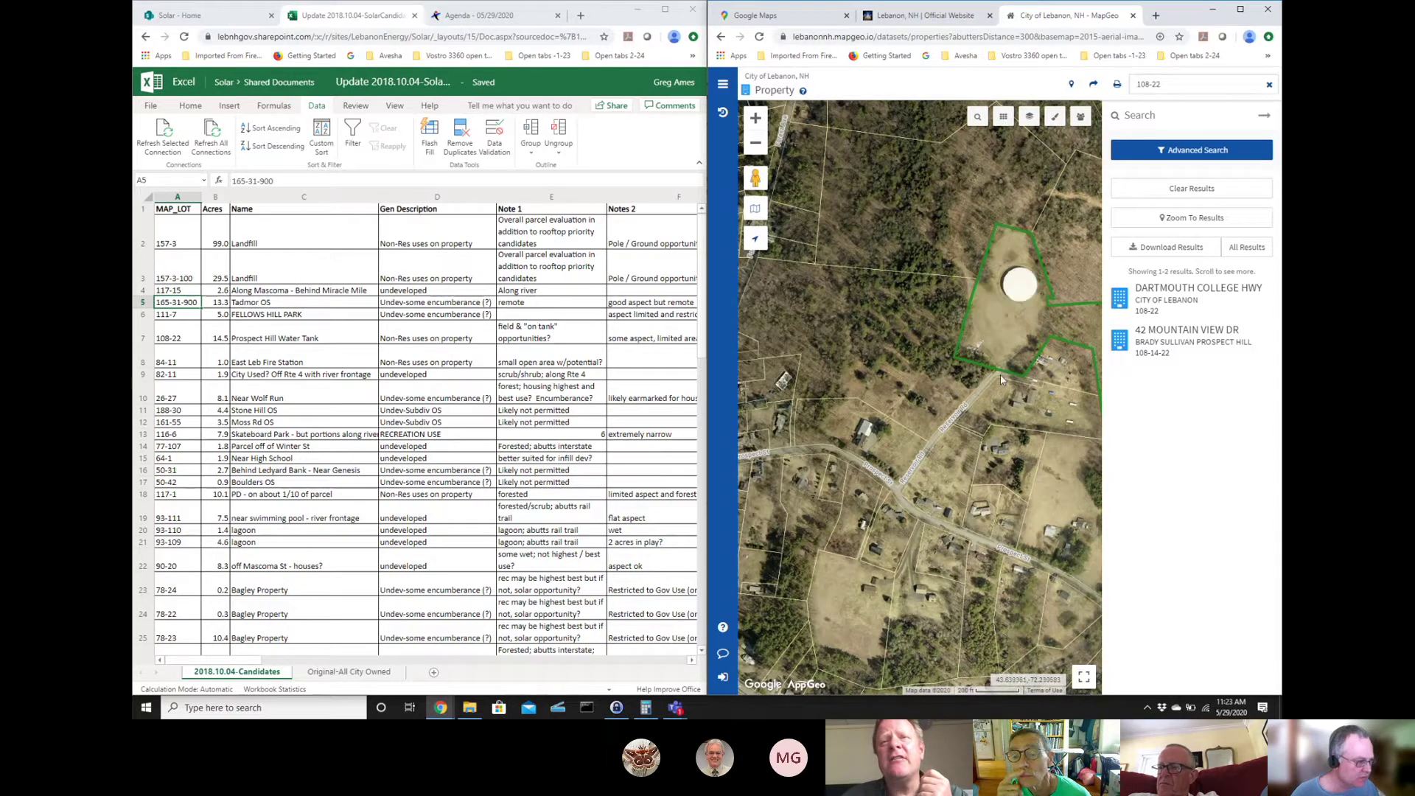
drag(1001, 374, 925, 382)
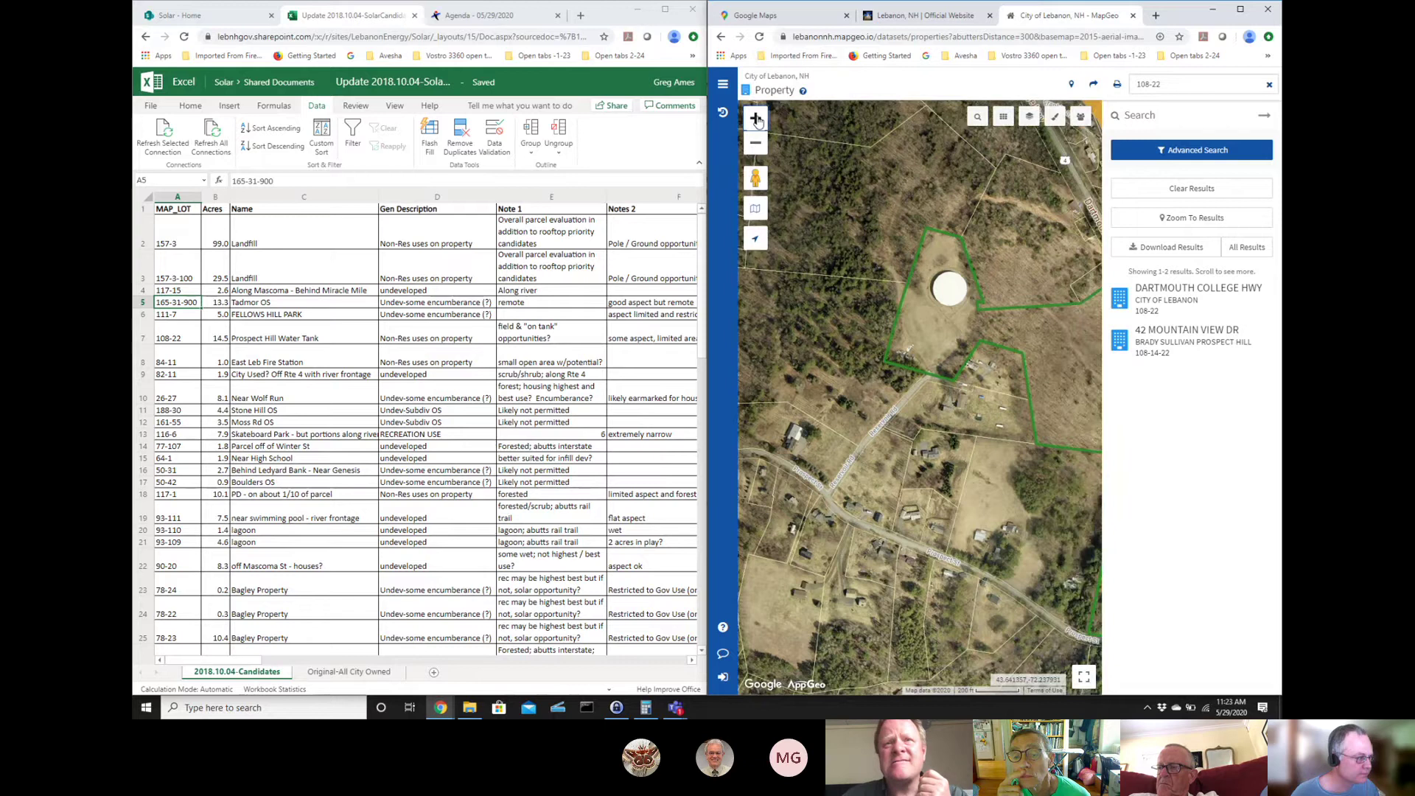
- Zoom in on Reservoir Rd and follow it along the parcel edge
scroll(846, 509, up, 4)
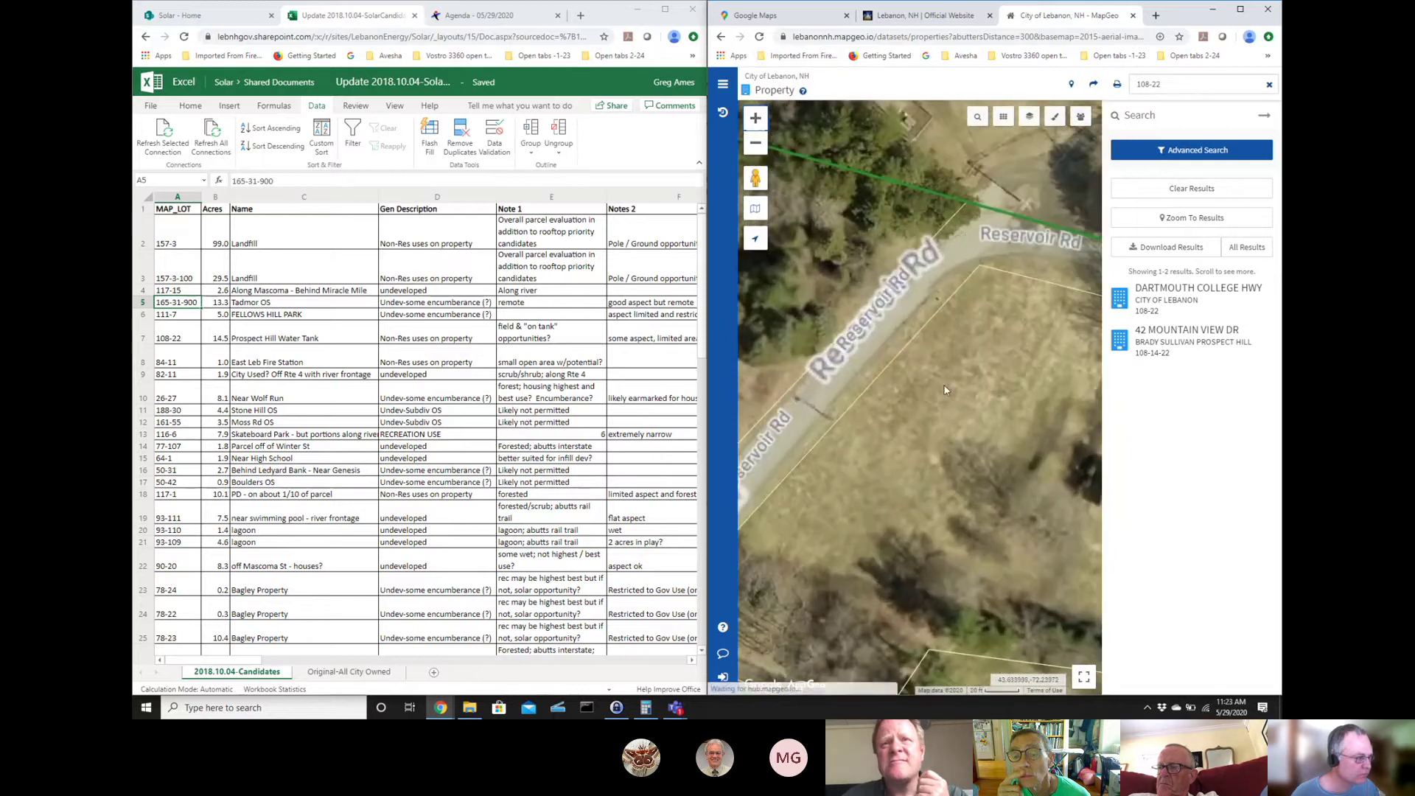
drag(846, 514, 841, 585)
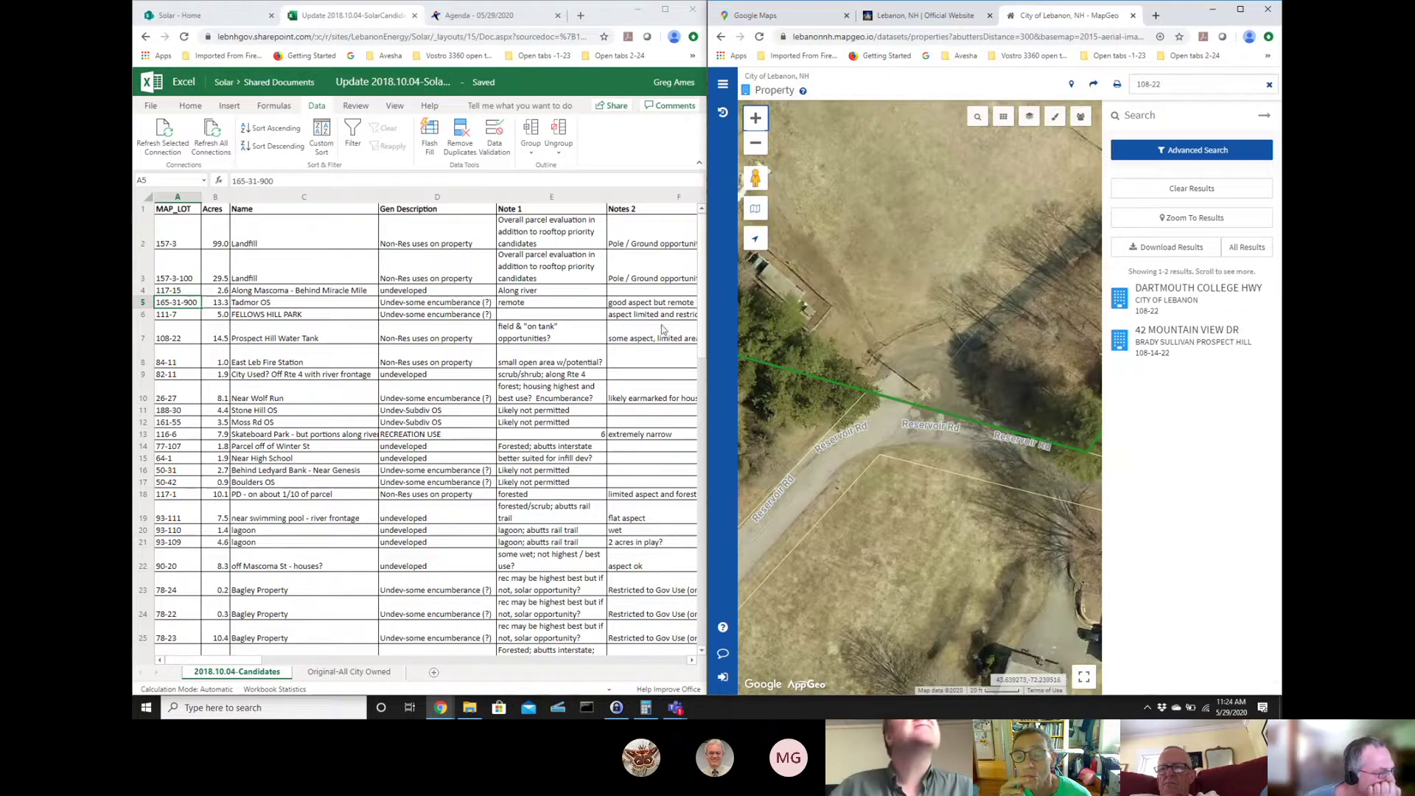
click(772, 128)
- Zoom out four levels and re-frame the whole water-tank parcel
click(762, 146)
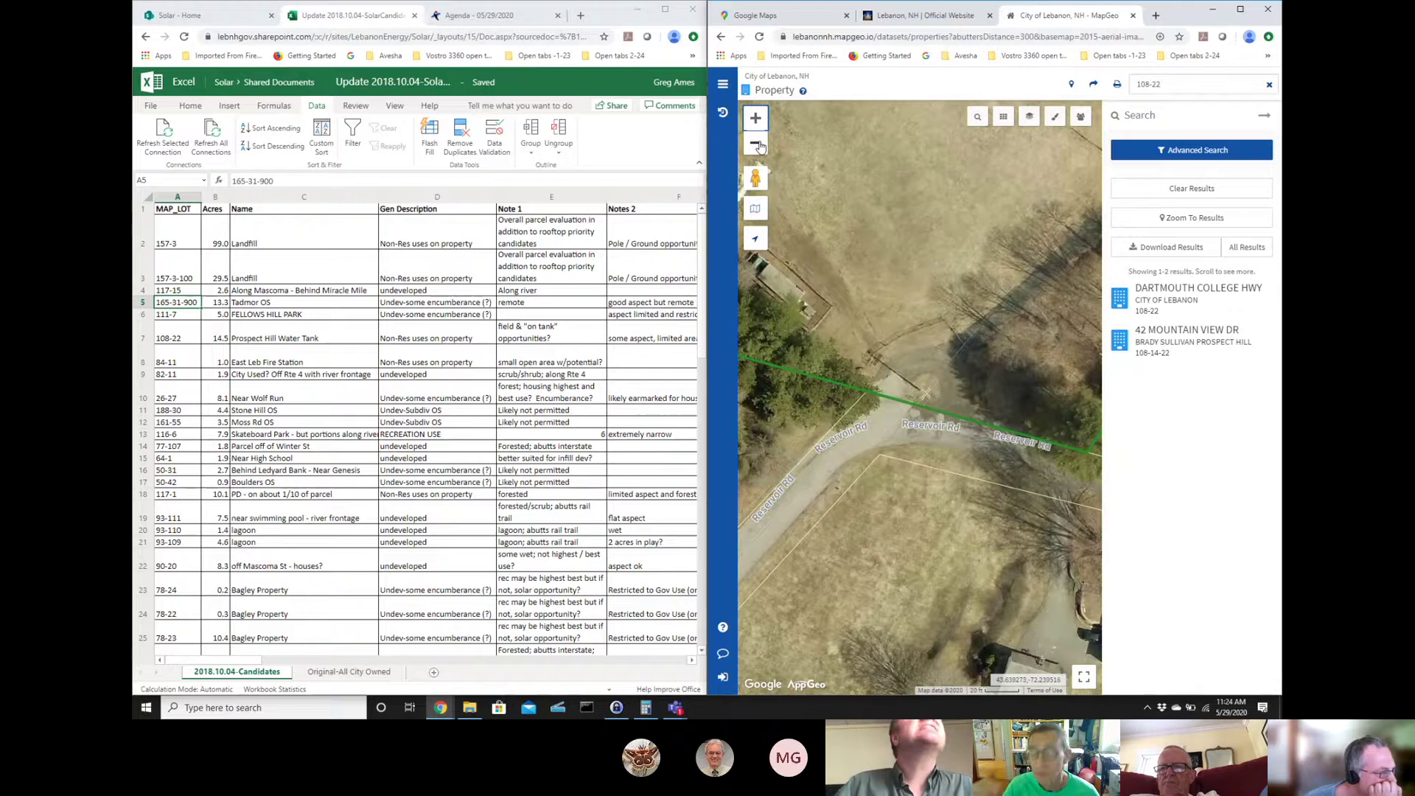
click(762, 146)
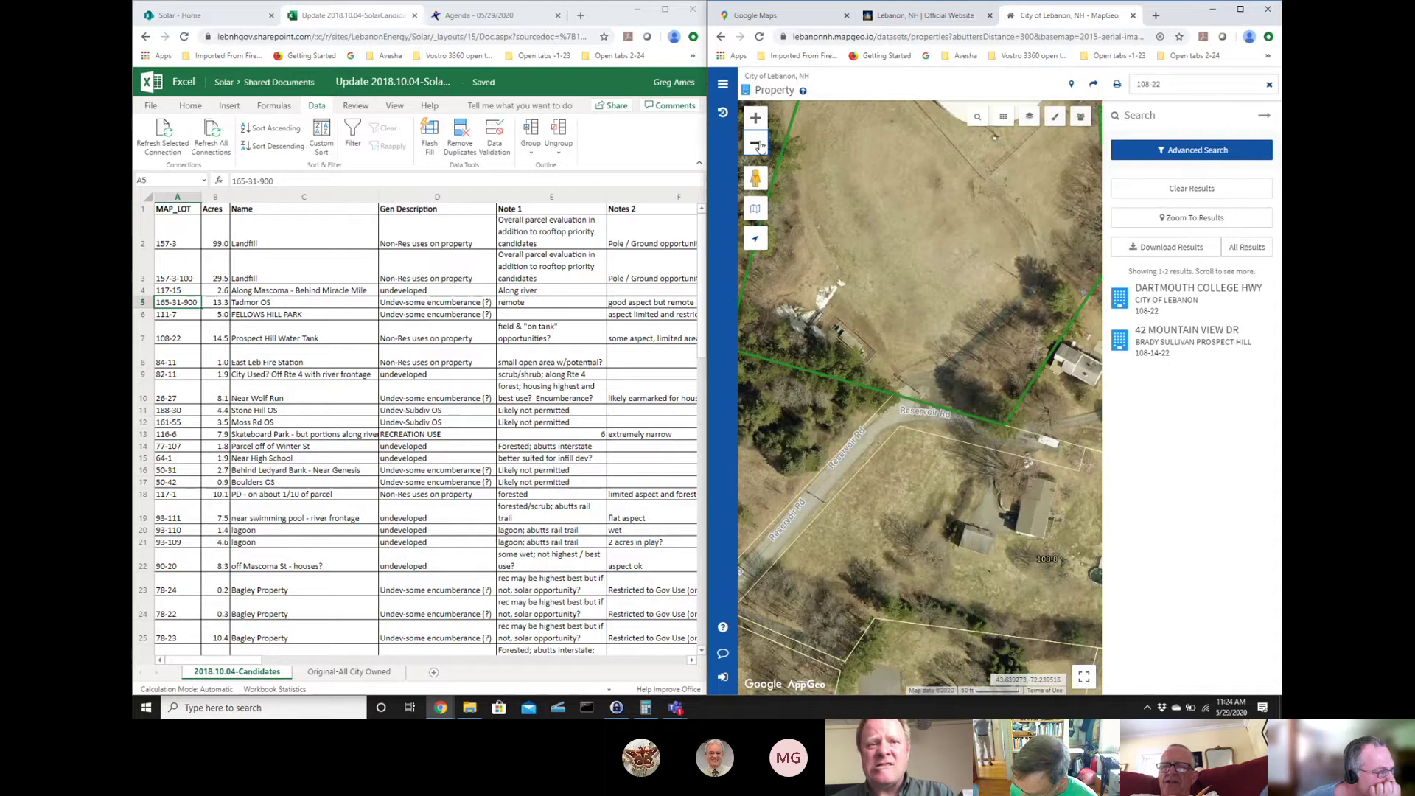
click(762, 146)
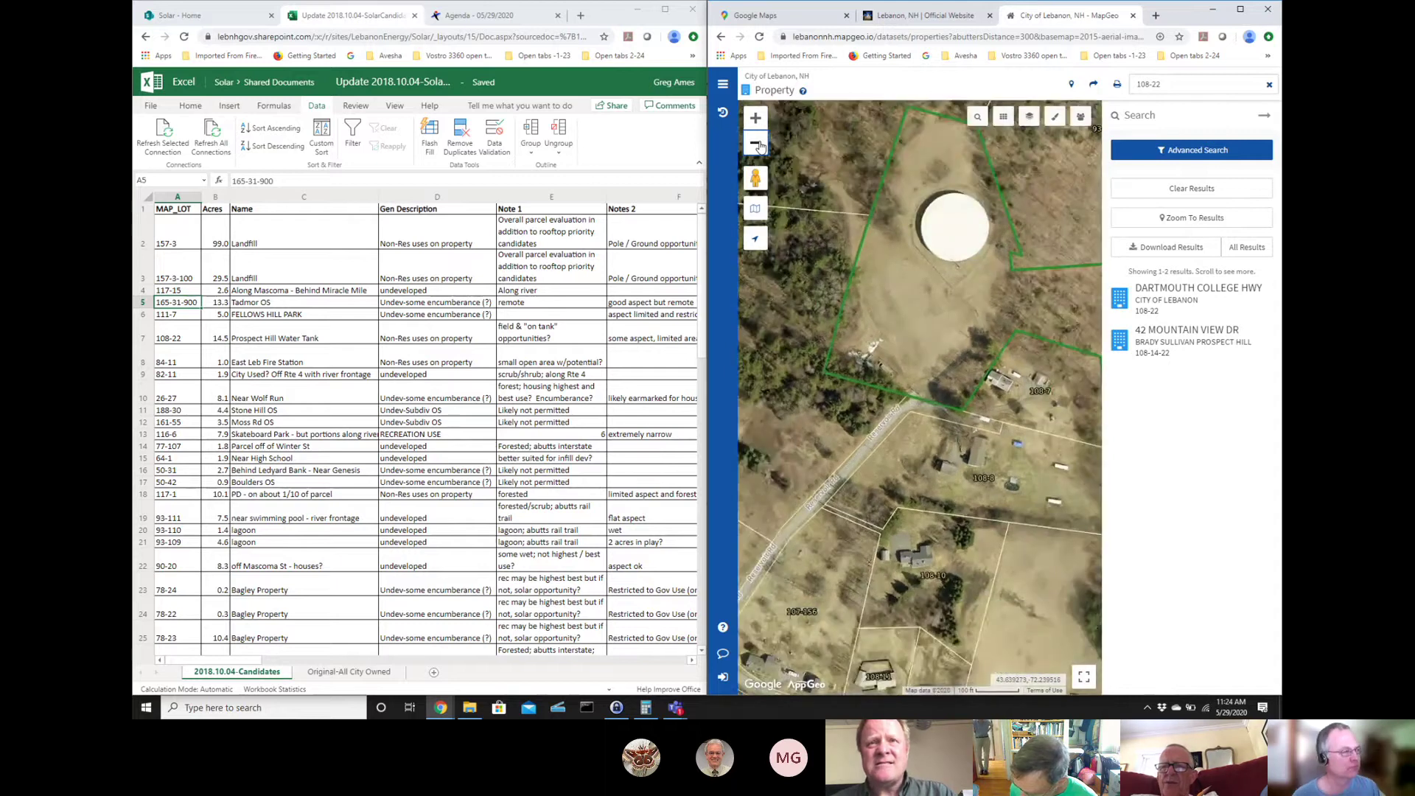
click(761, 146)
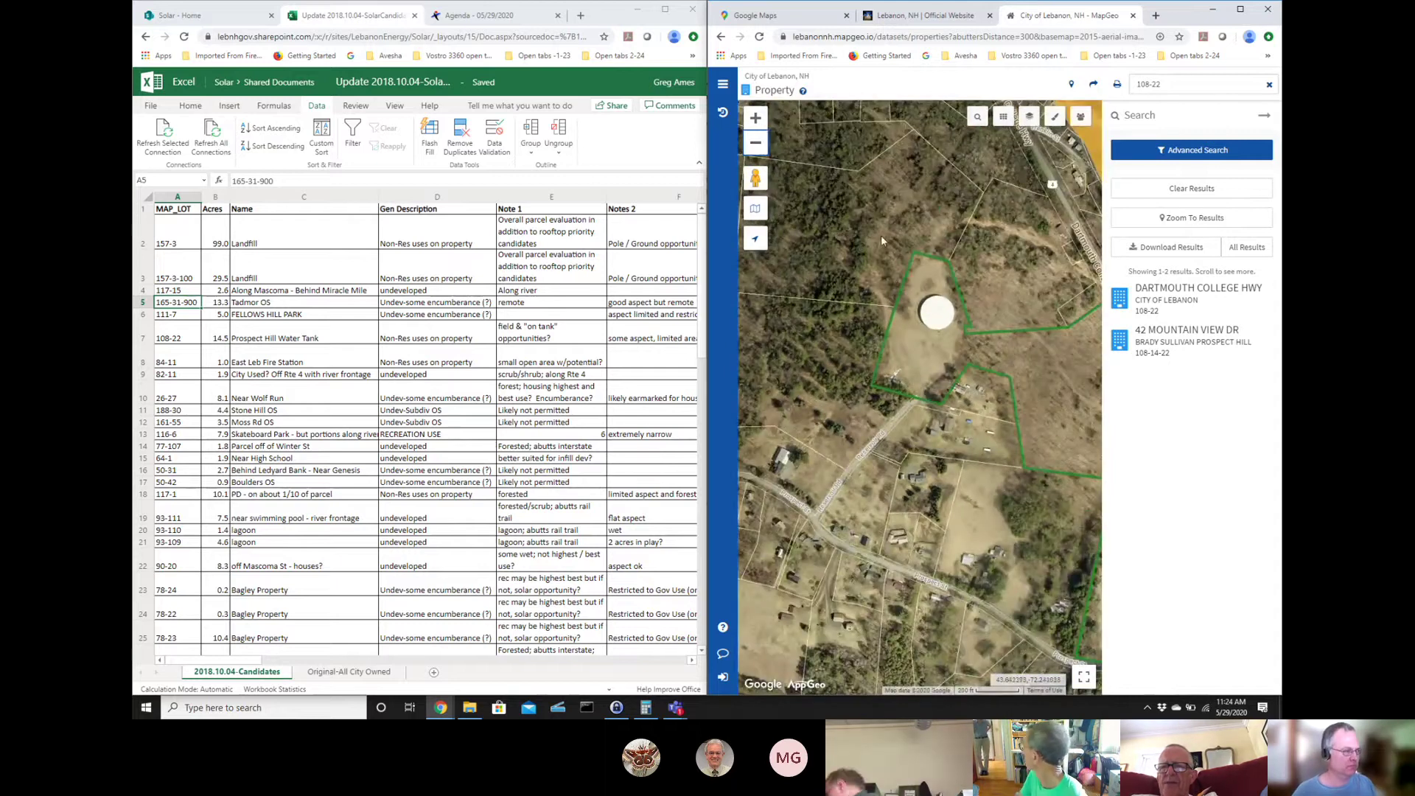
drag(816, 272, 789, 269)
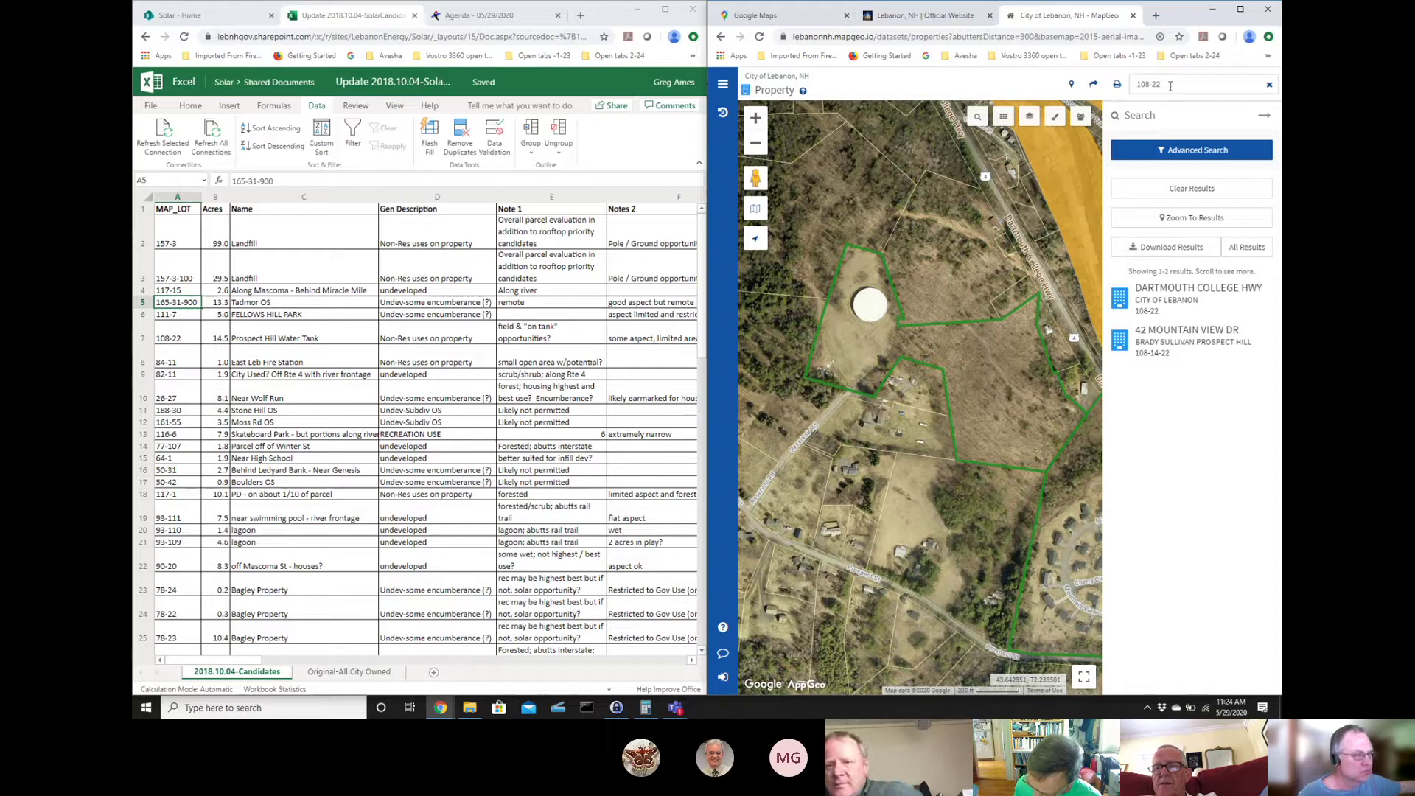
- Search for parcel 84-11, then delete a digit to begin changing the number
drag(1171, 86, 1126, 89)
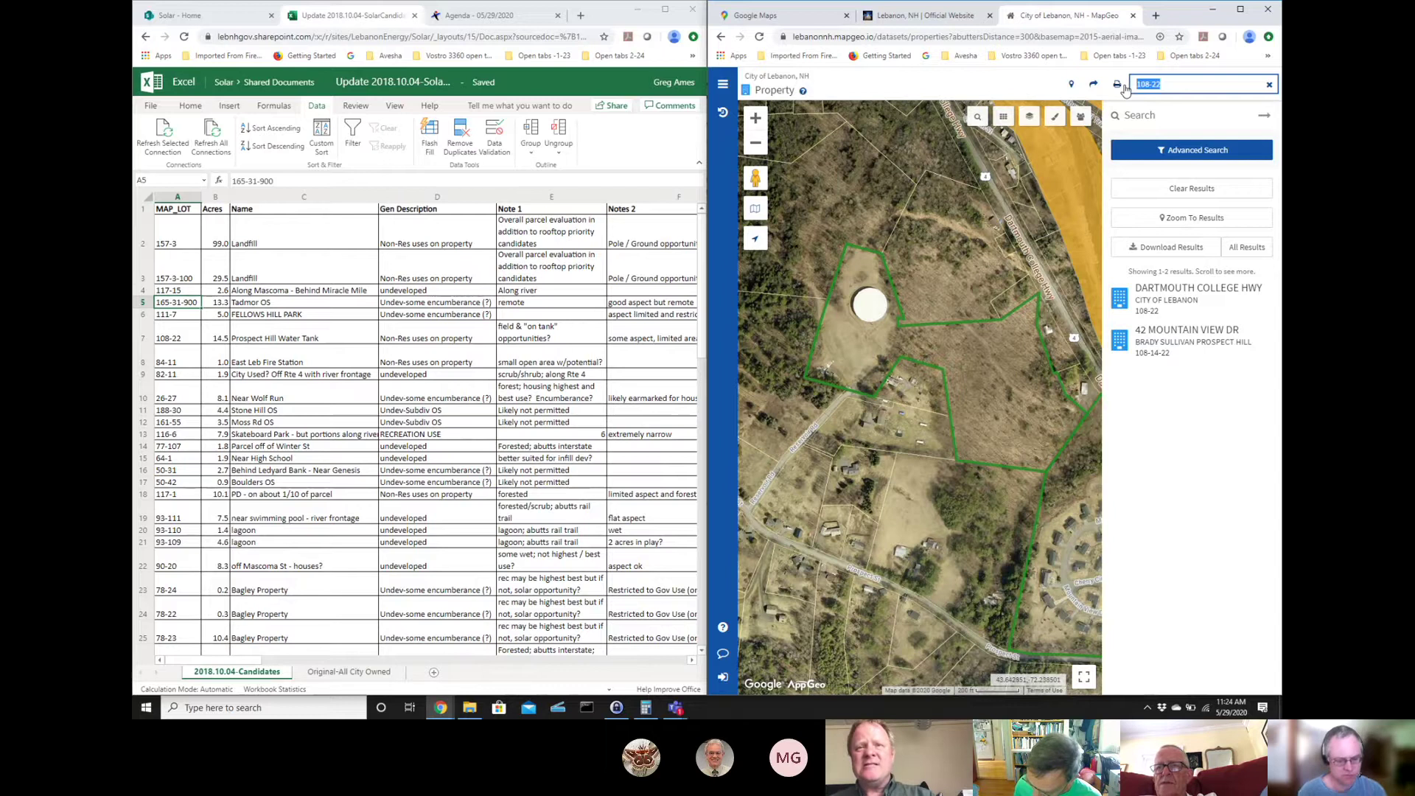
text(84-11)
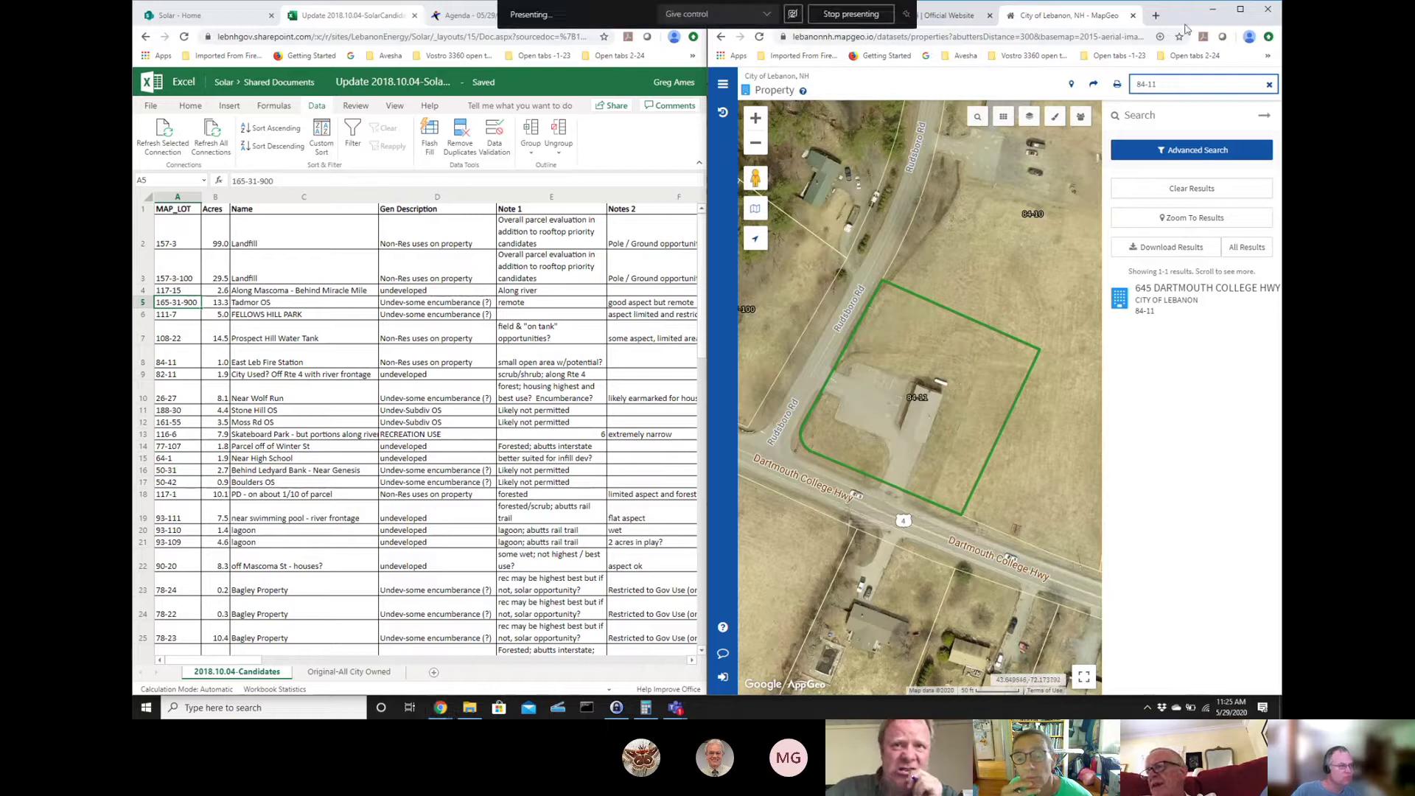
click(1142, 84)
key(BackSpace)
key(BackSpace)
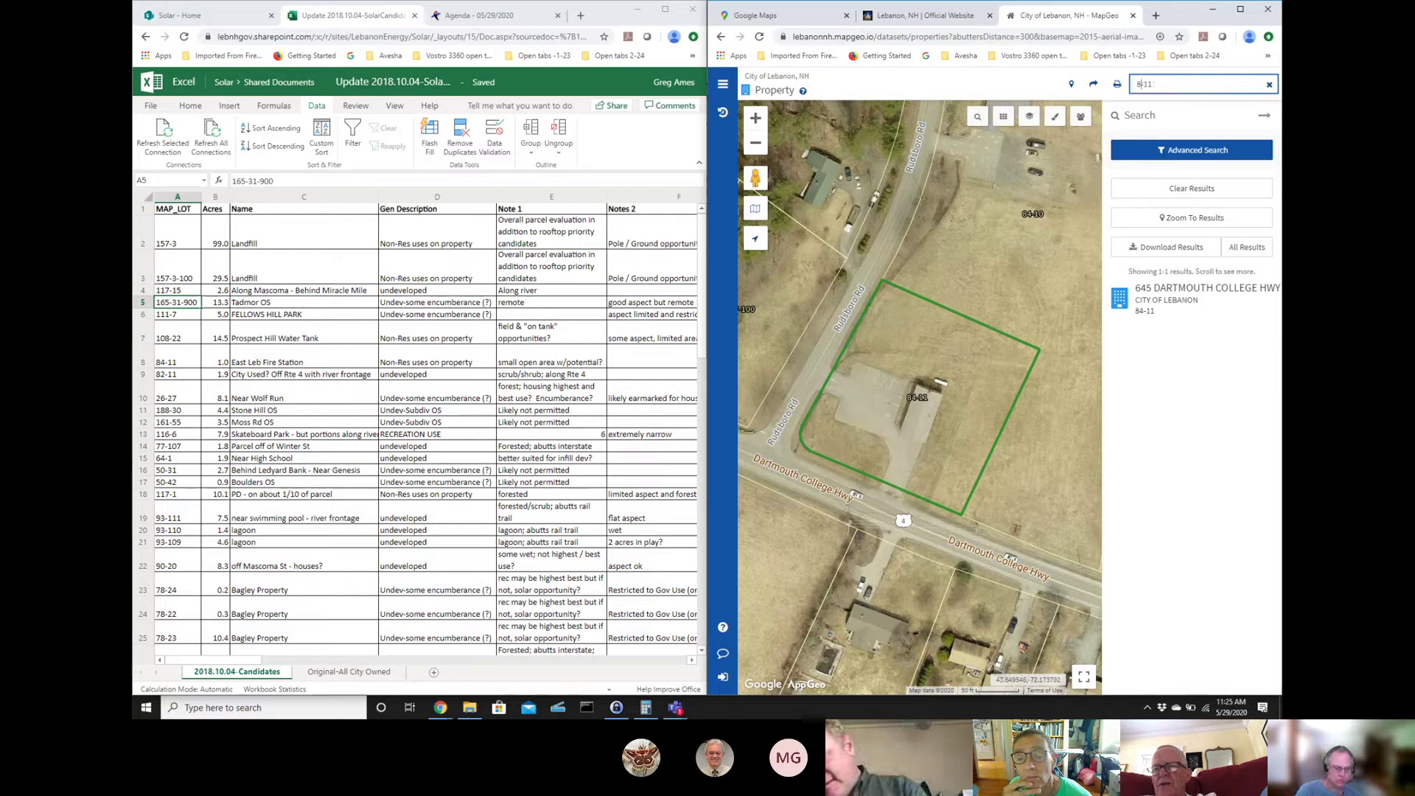
- Run the search for parcel 82-11, zoom out twice, then zoom back in one level
key(Return)
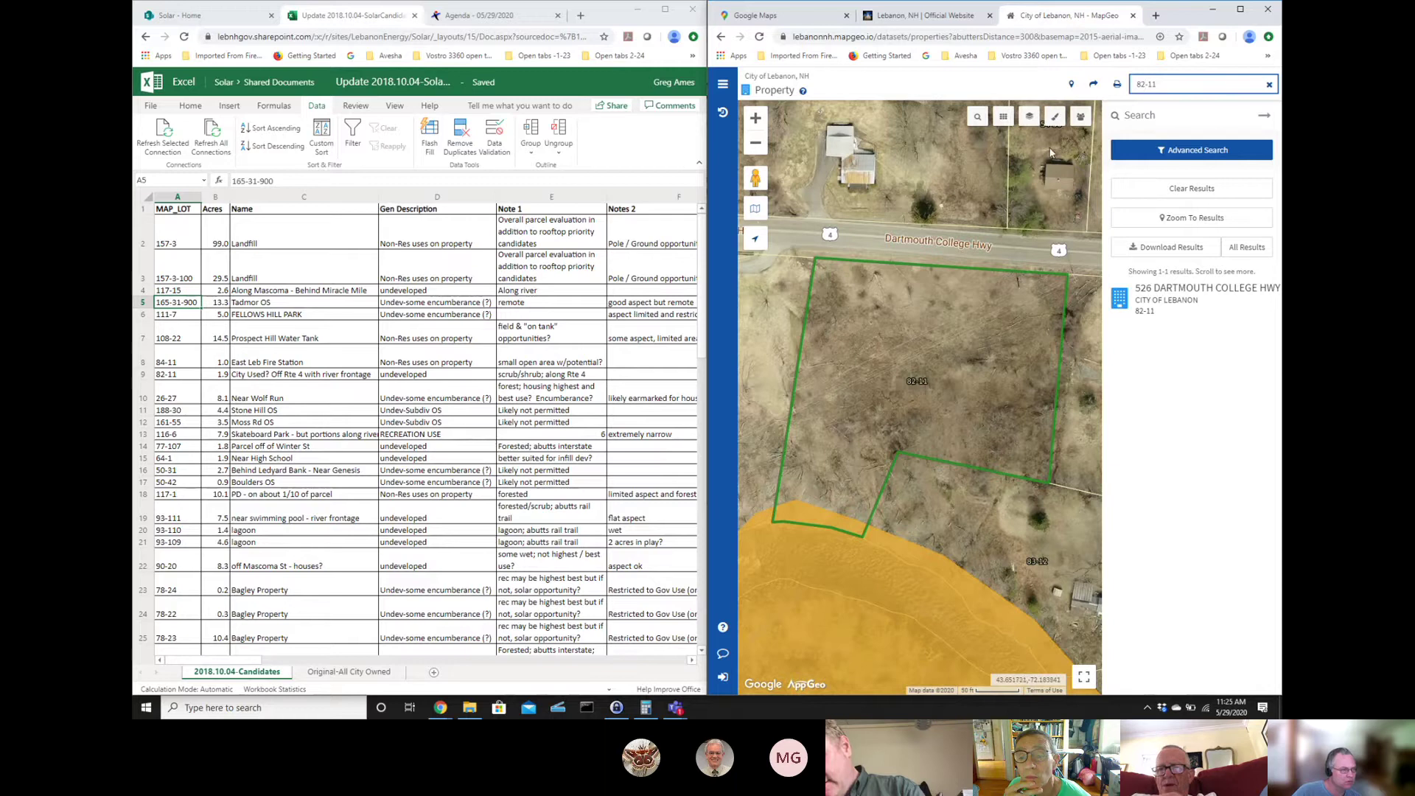
click(756, 144)
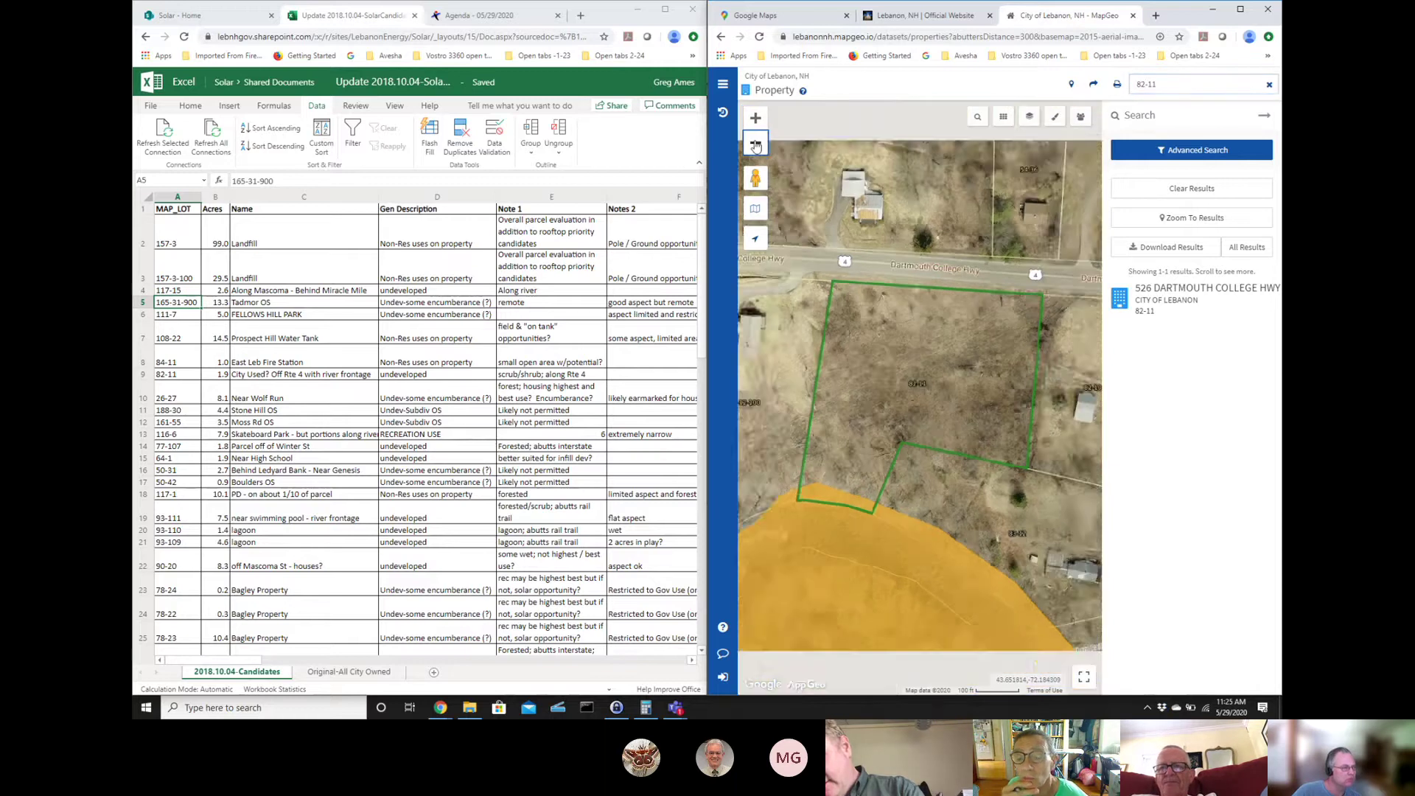
click(756, 144)
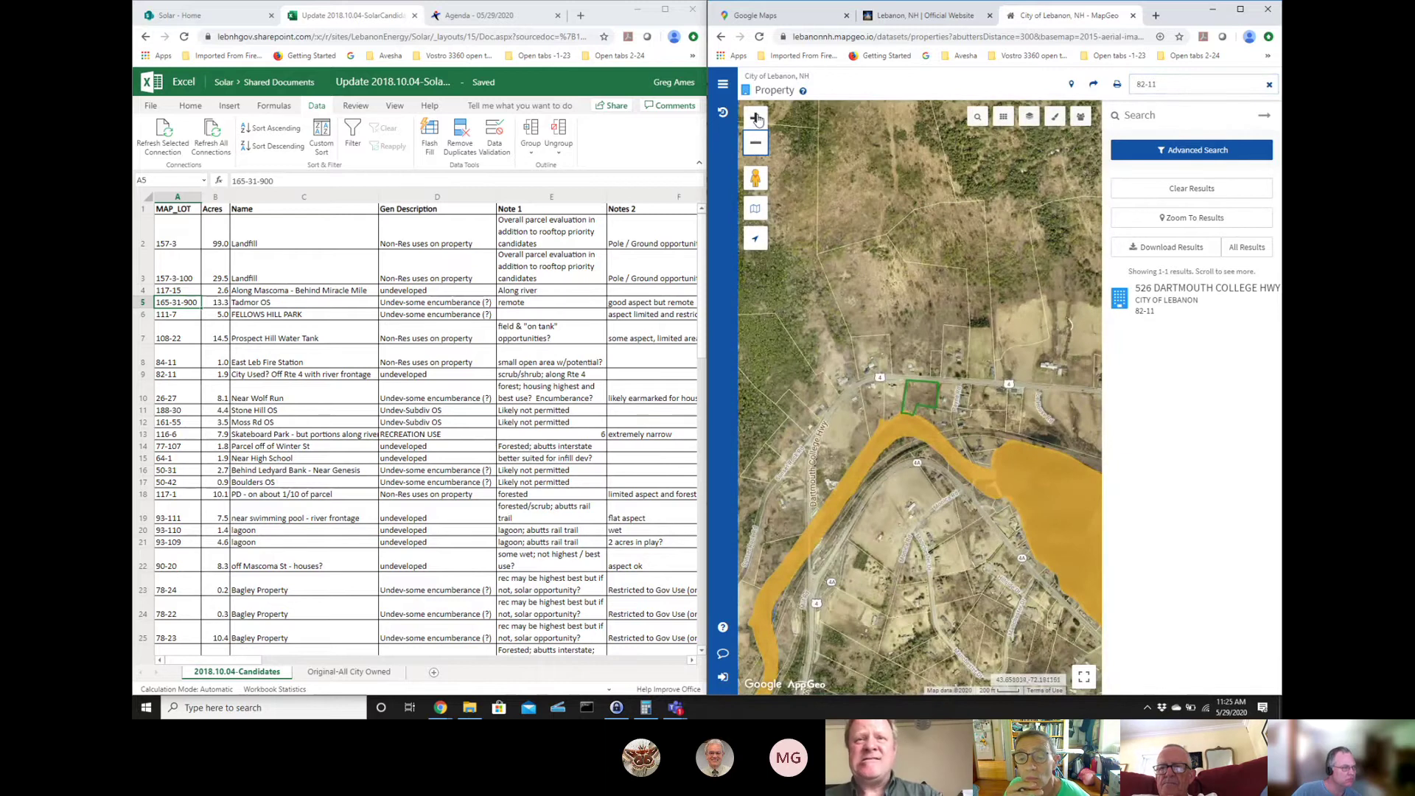
click(756, 118)
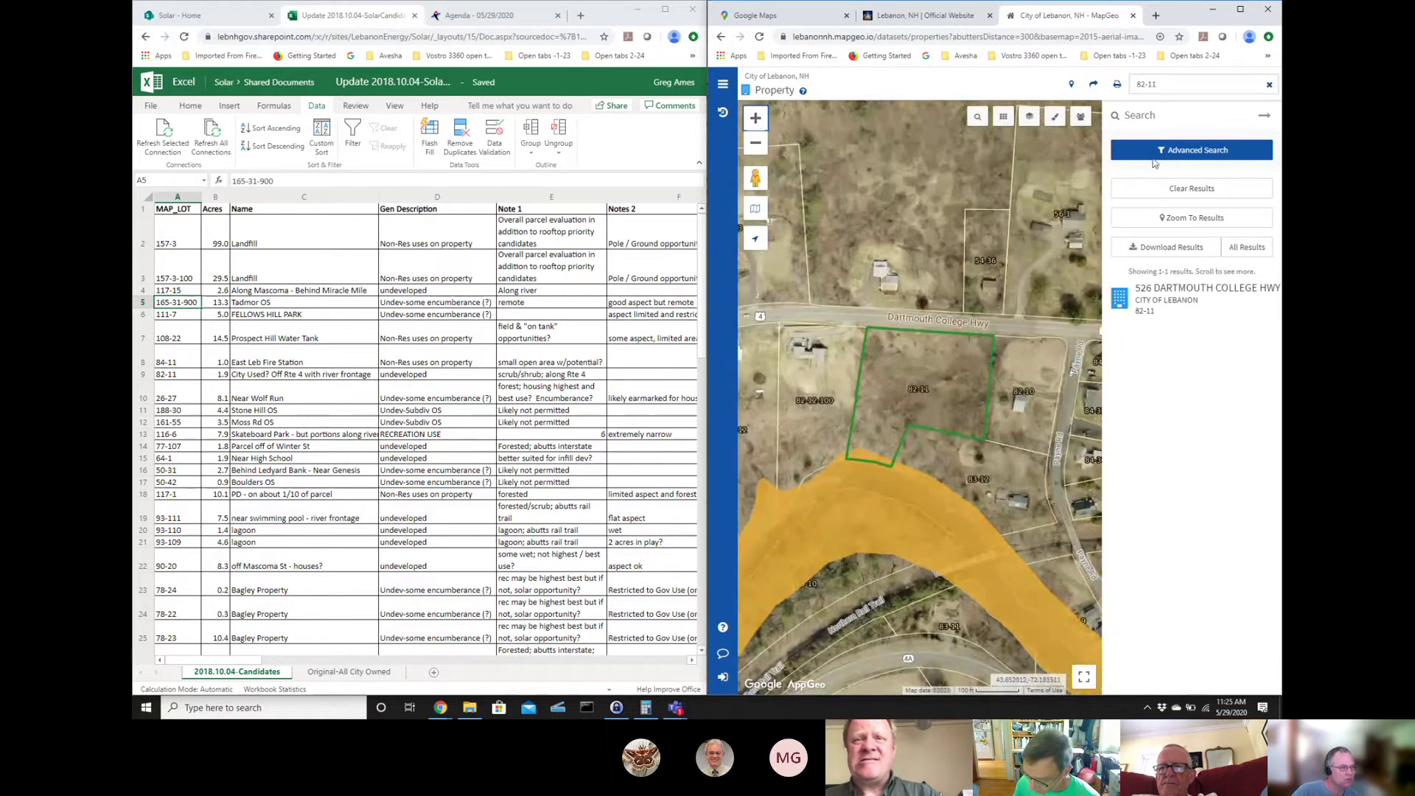
- Turn on the Topography theme and zoom out two levels around parcel 82-11
click(1028, 120)
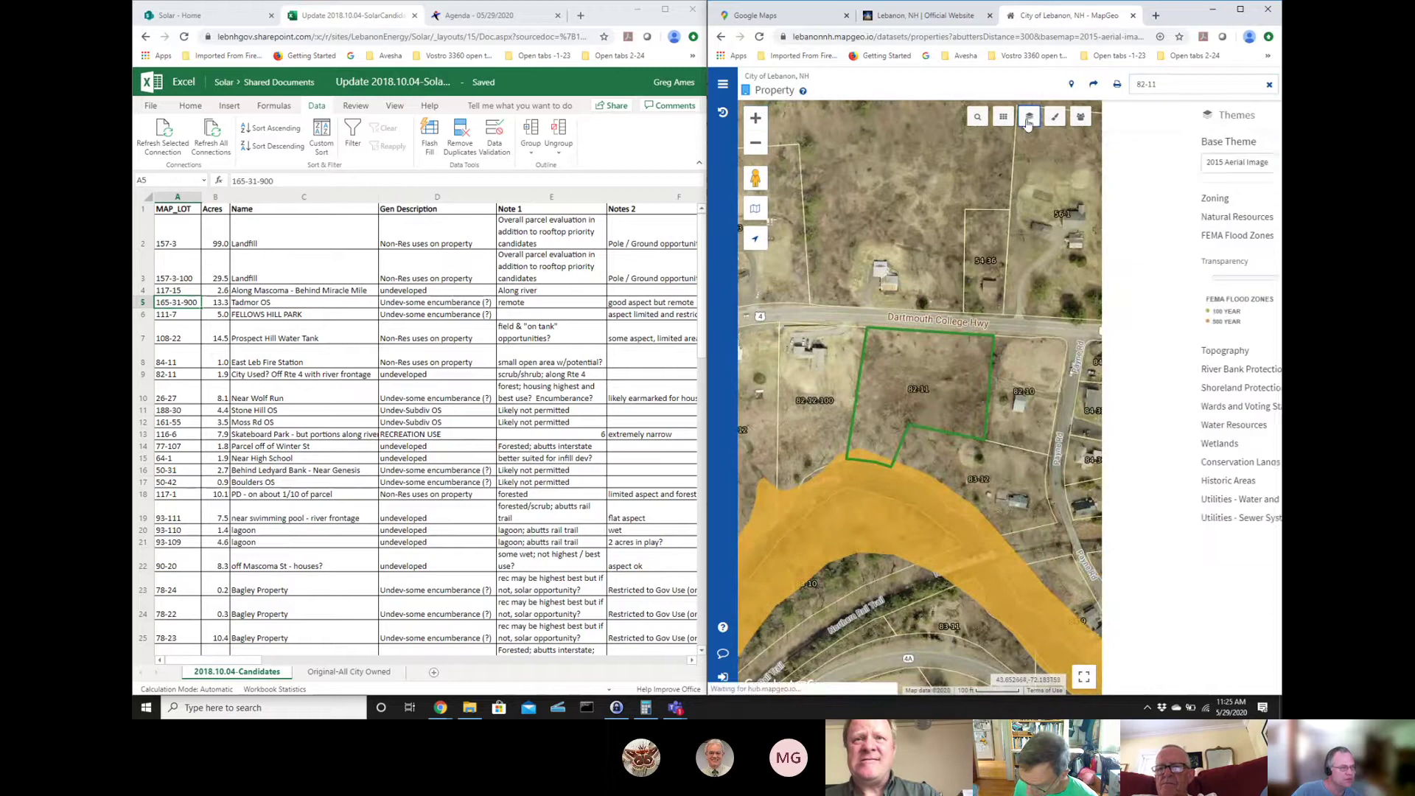
click(1263, 351)
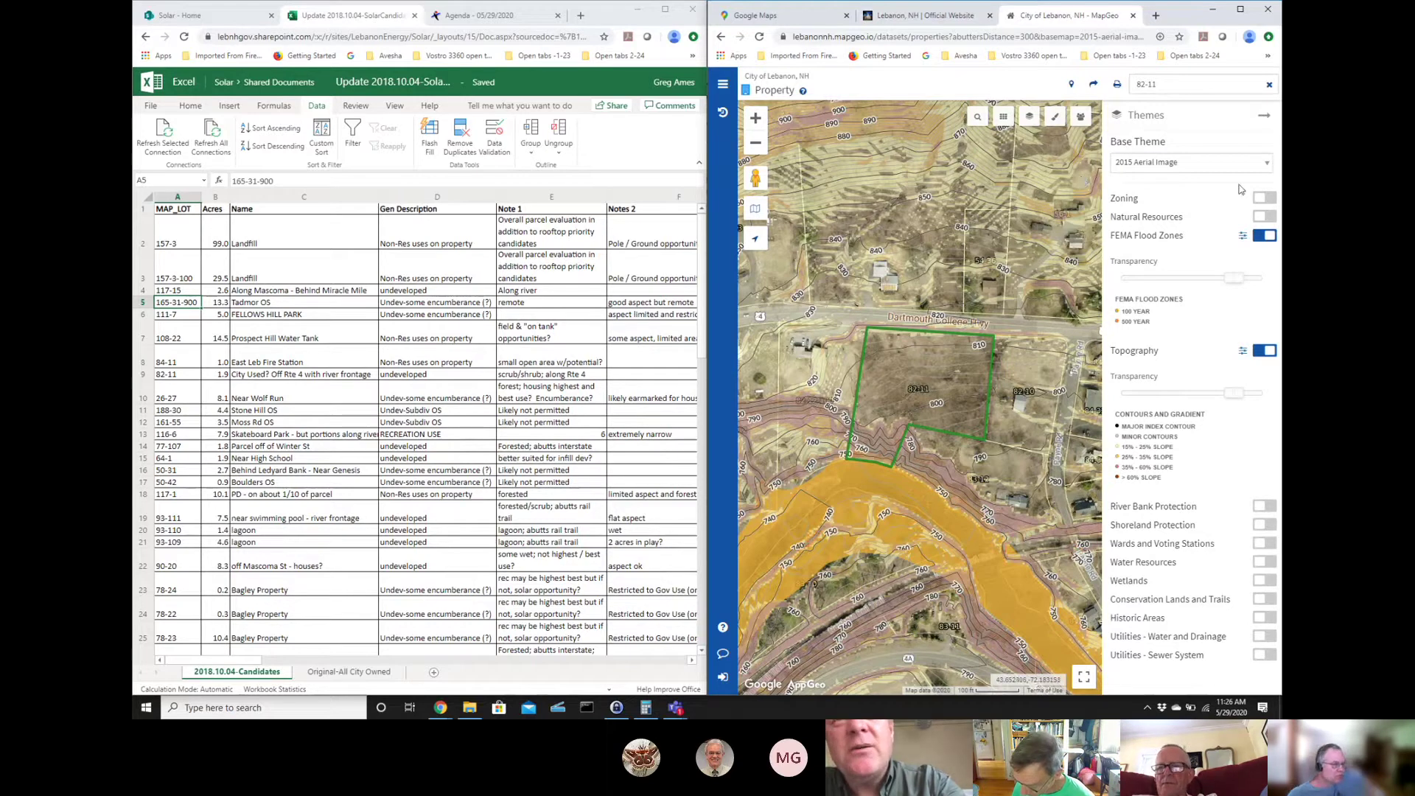
click(755, 143)
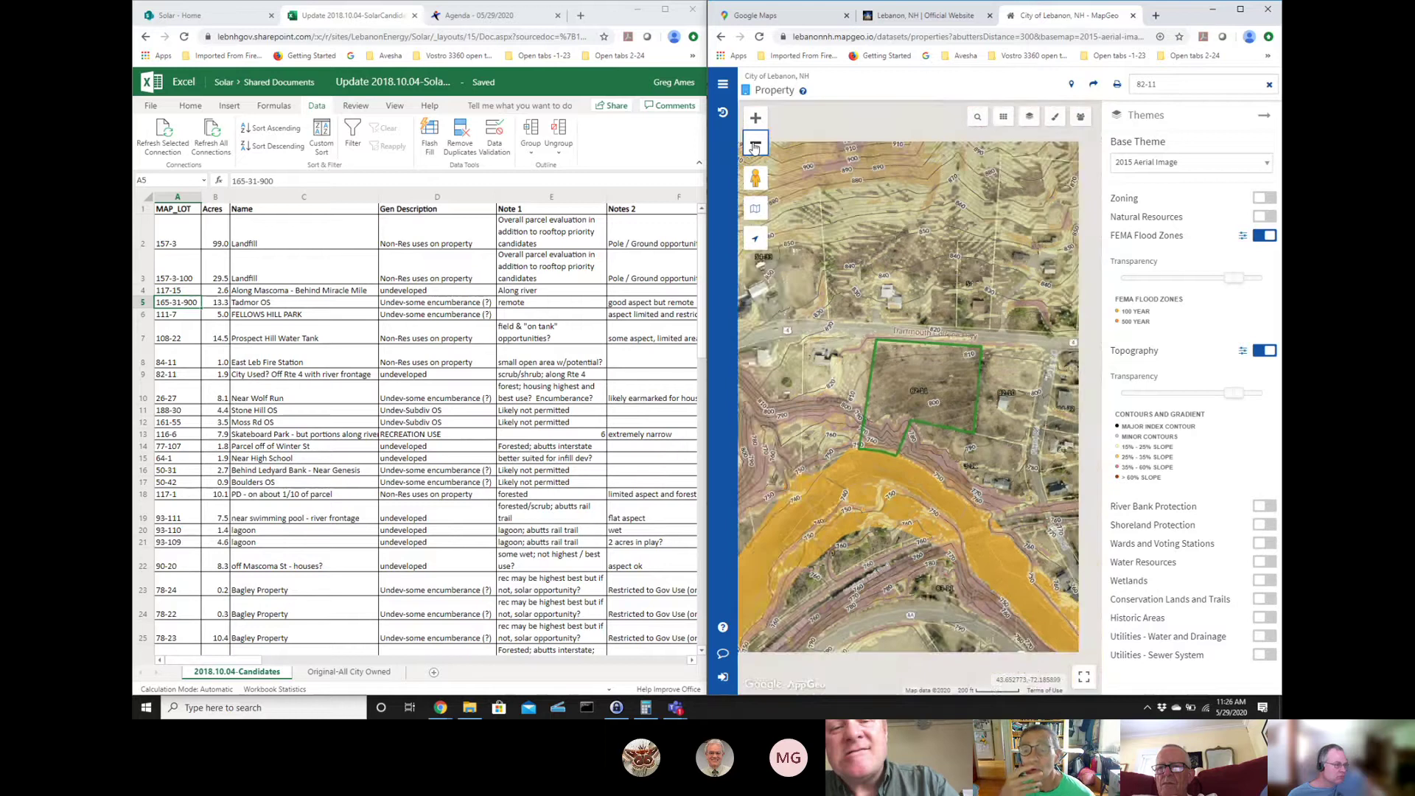
click(756, 144)
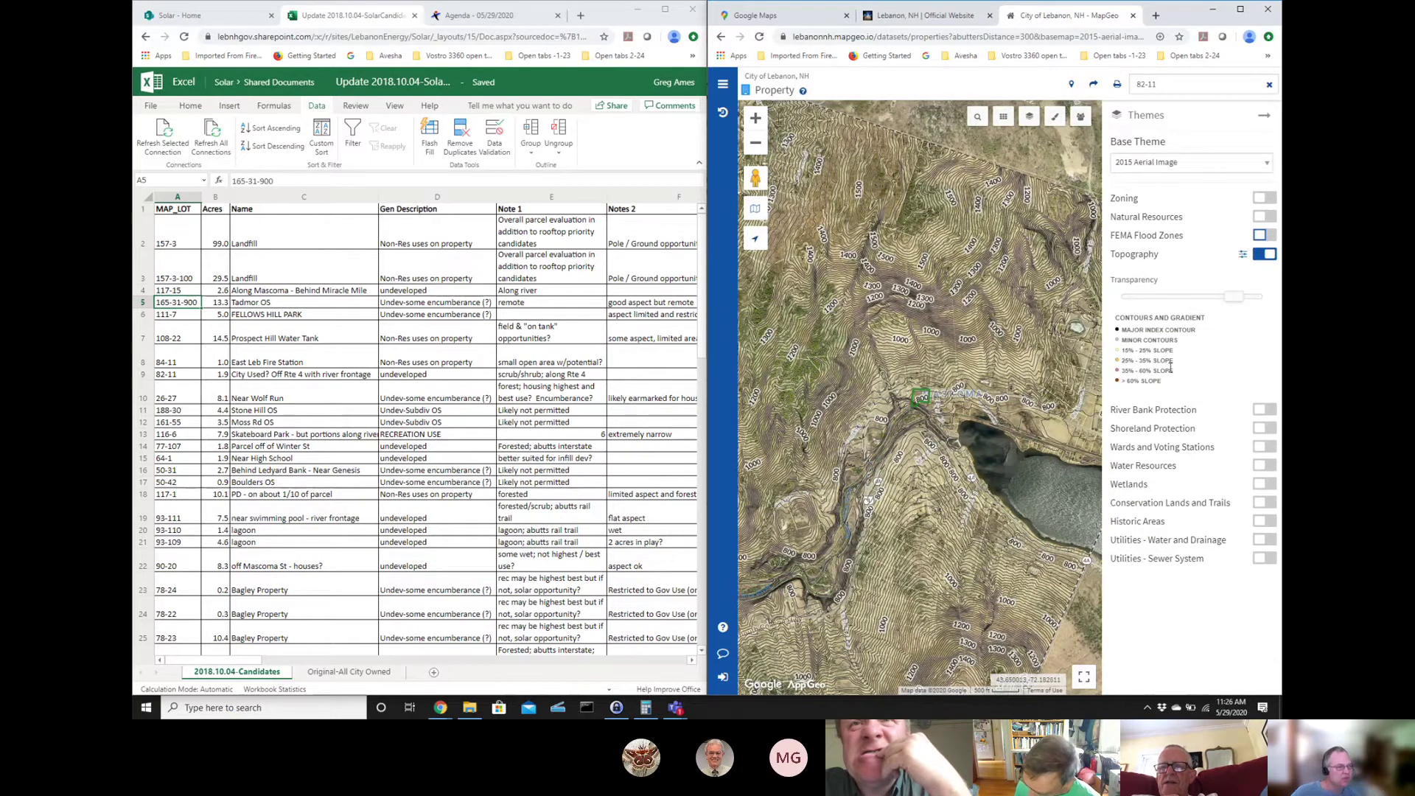
- Zoom back in and pan across the river and lake to survey the surrounding slopes
click(757, 118)
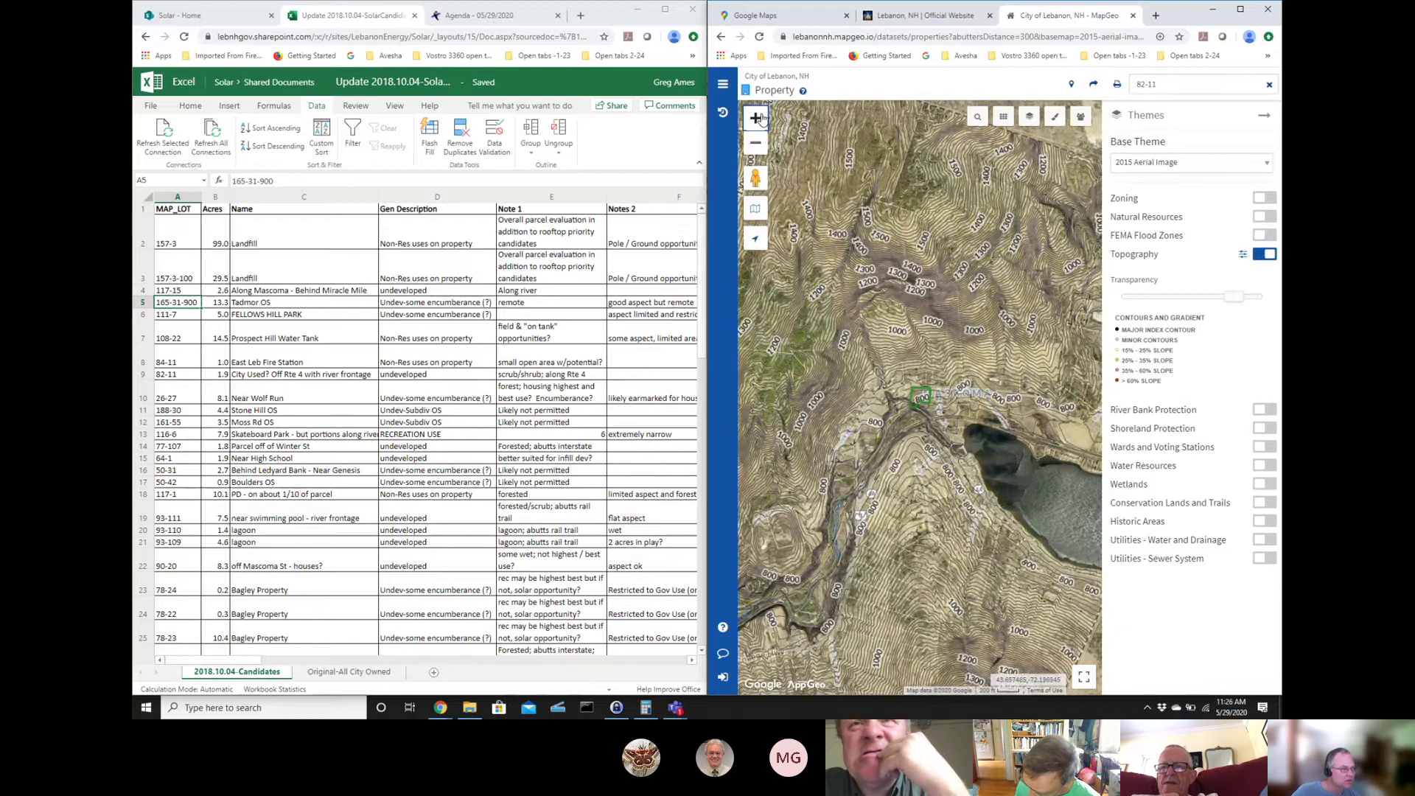
scroll(899, 331, up, 2)
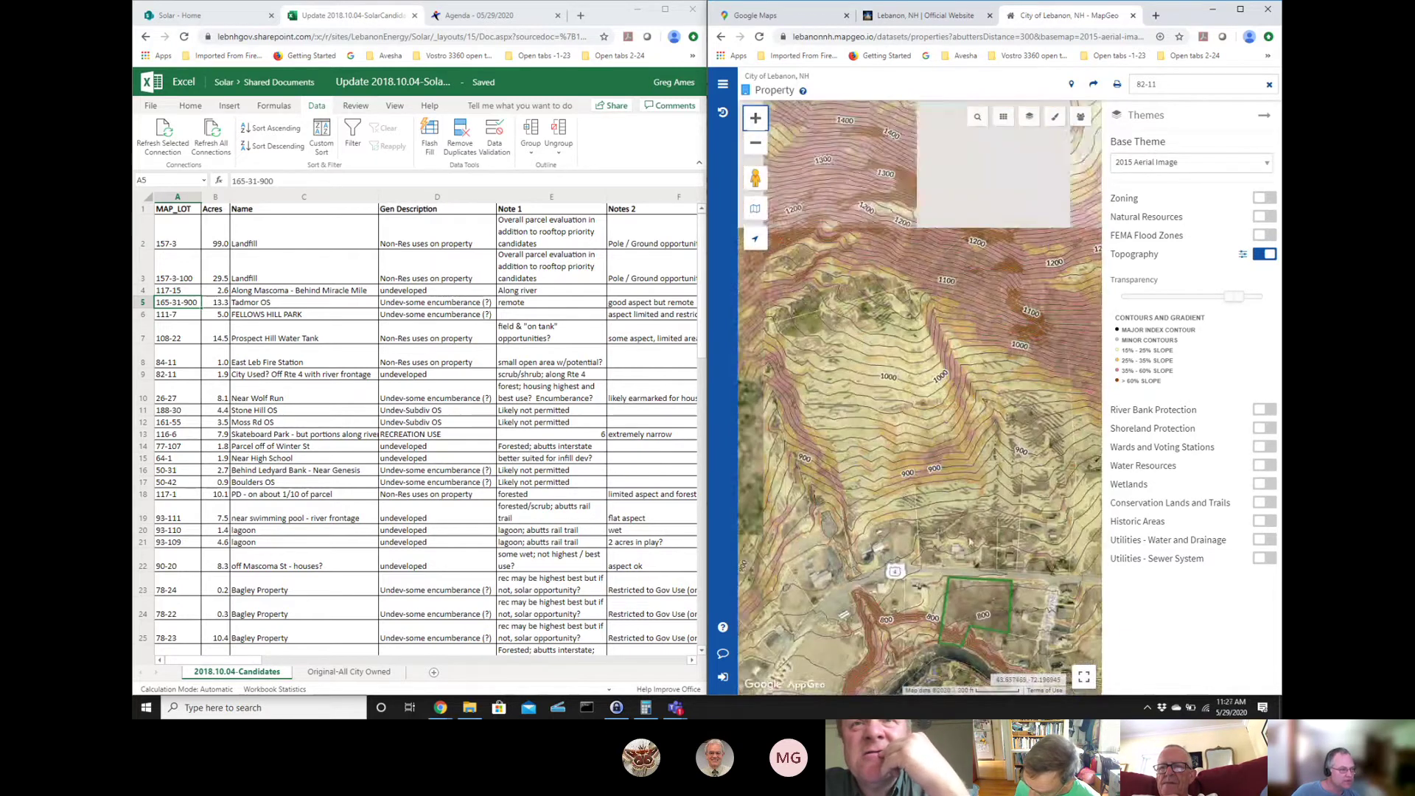
drag(963, 508, 829, 210)
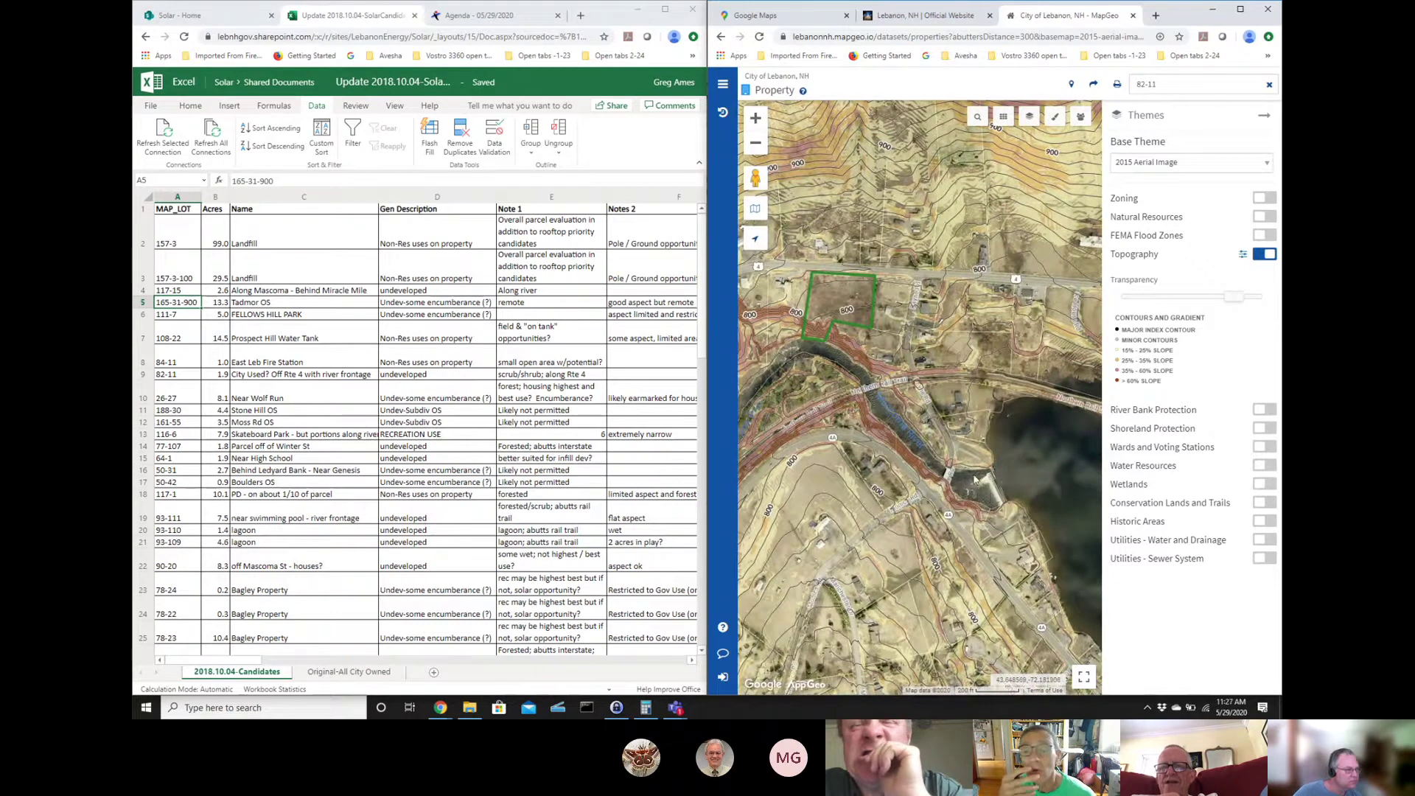
drag(848, 414, 891, 484)
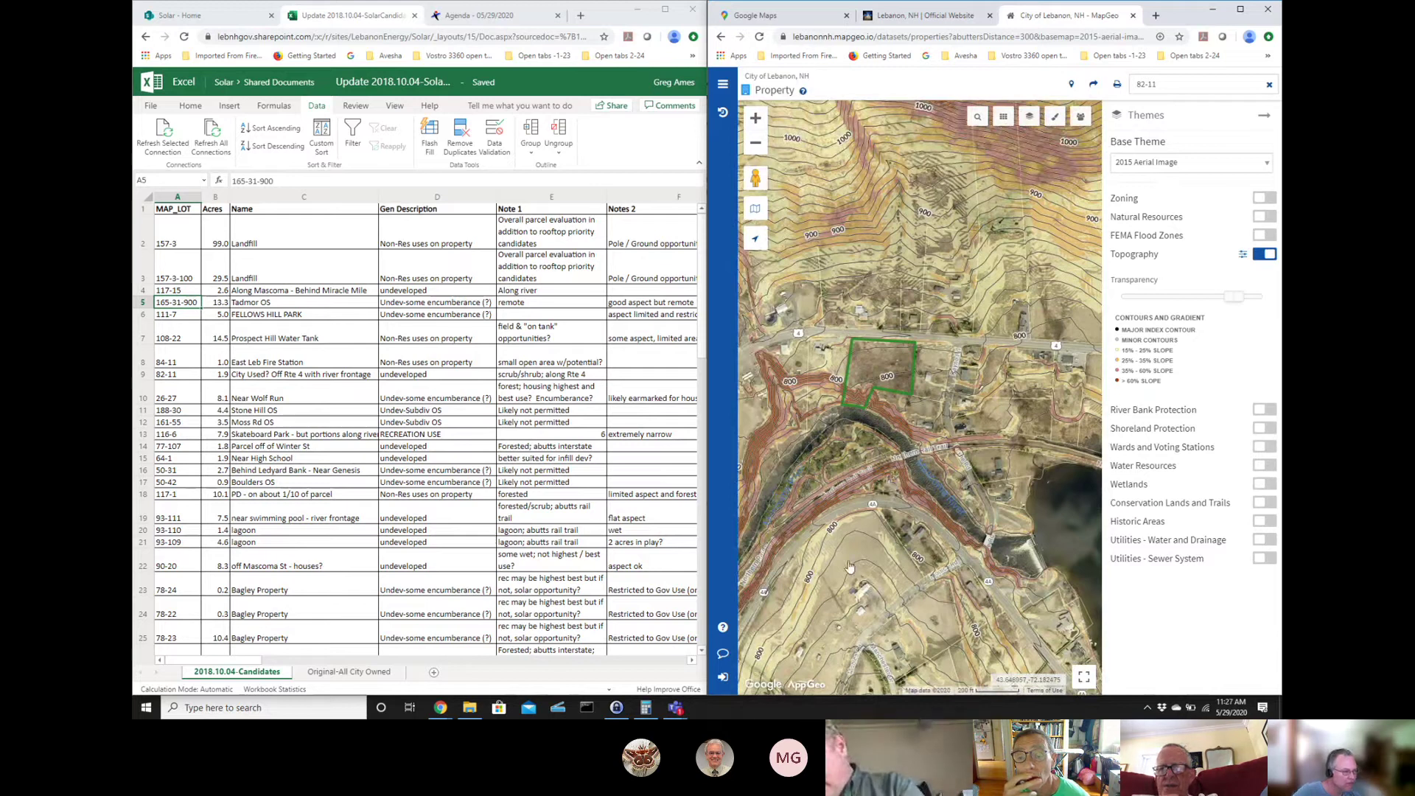
drag(962, 513, 1091, 369)
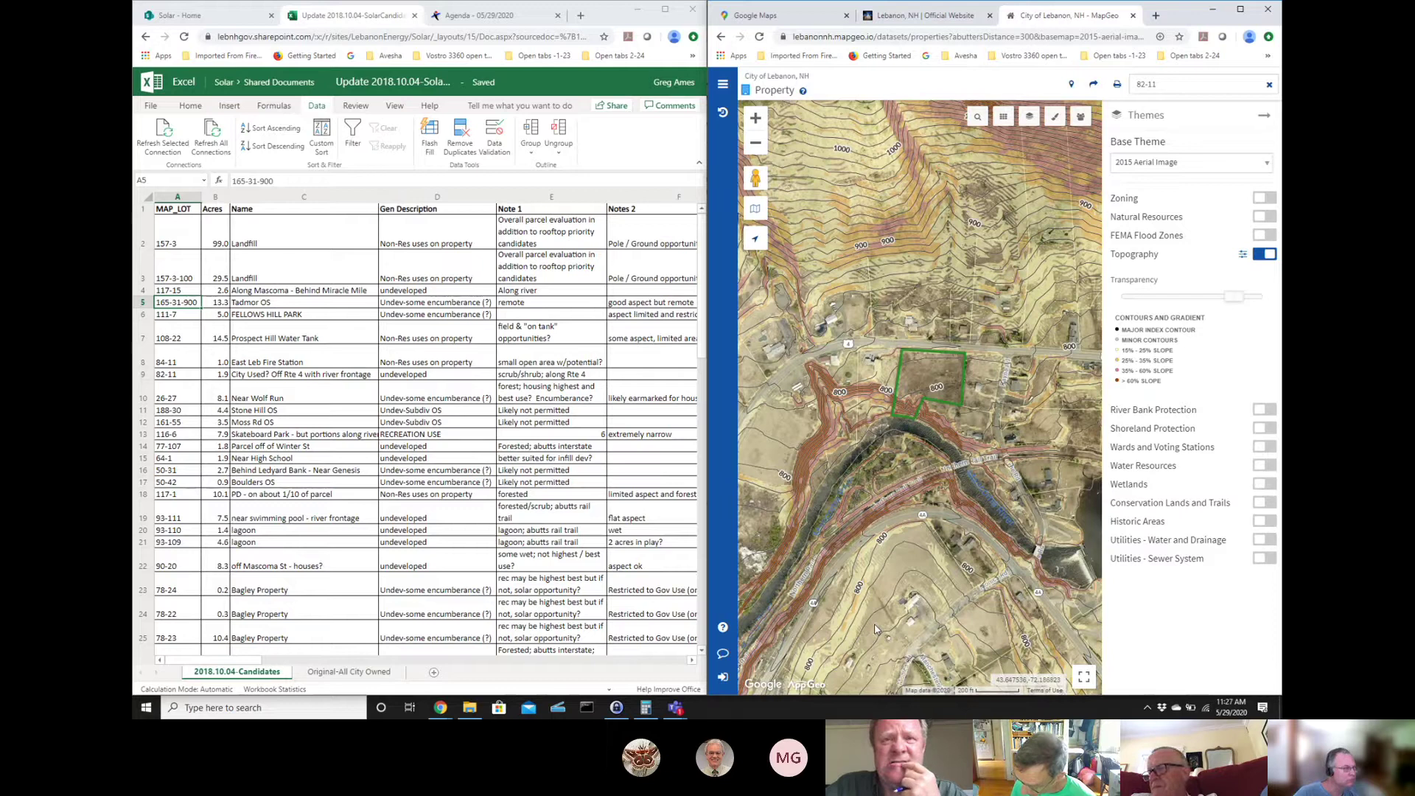
drag(938, 277, 977, 405)
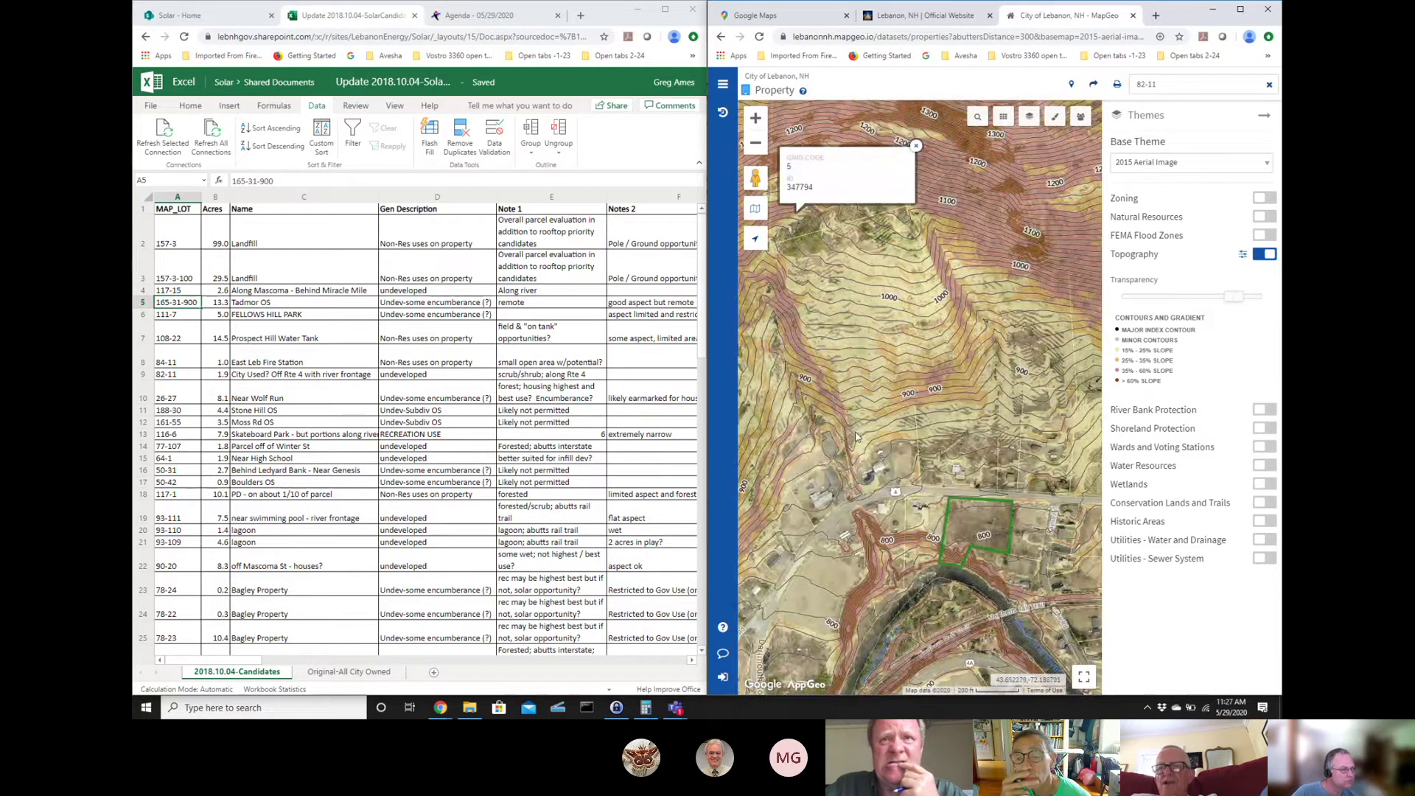
click(909, 277)
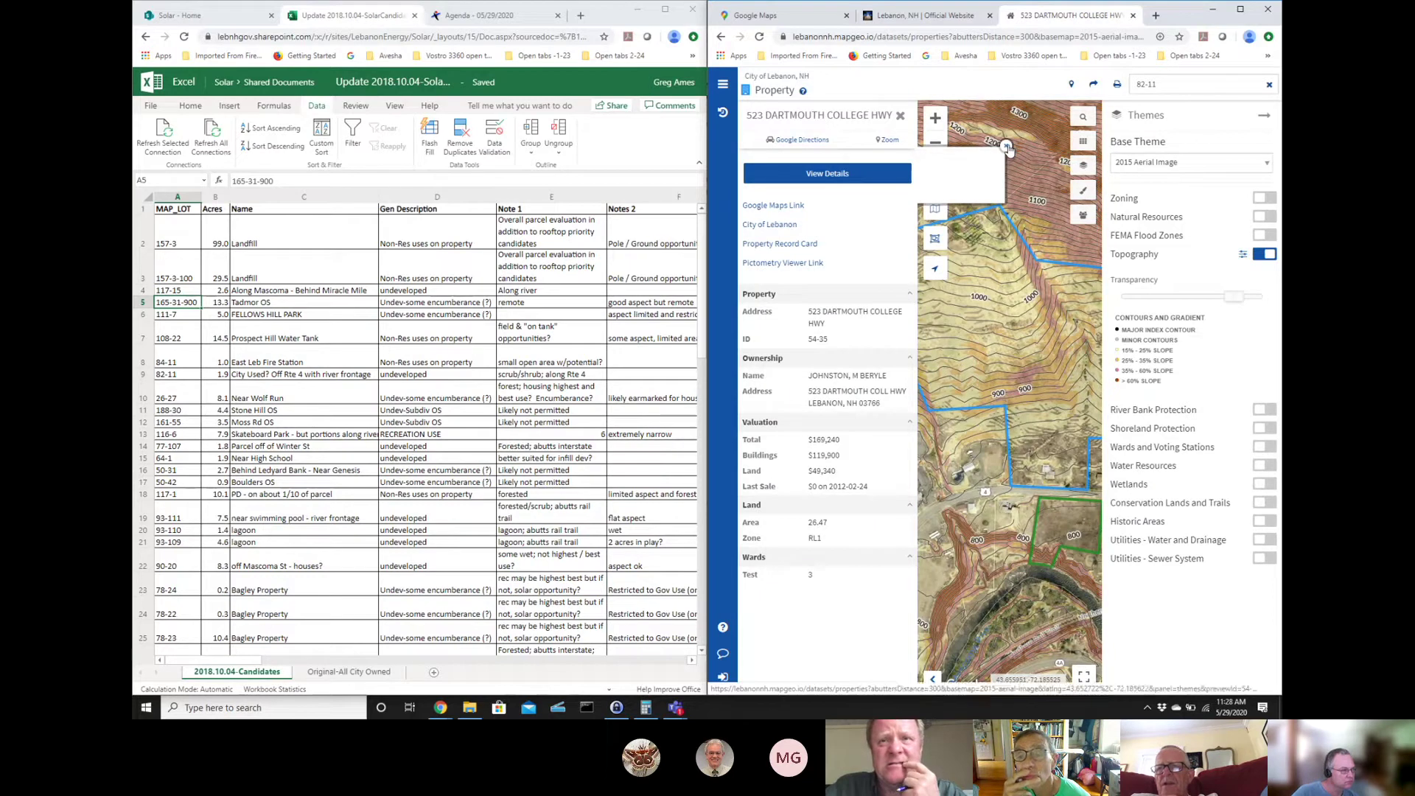
click(1007, 146)
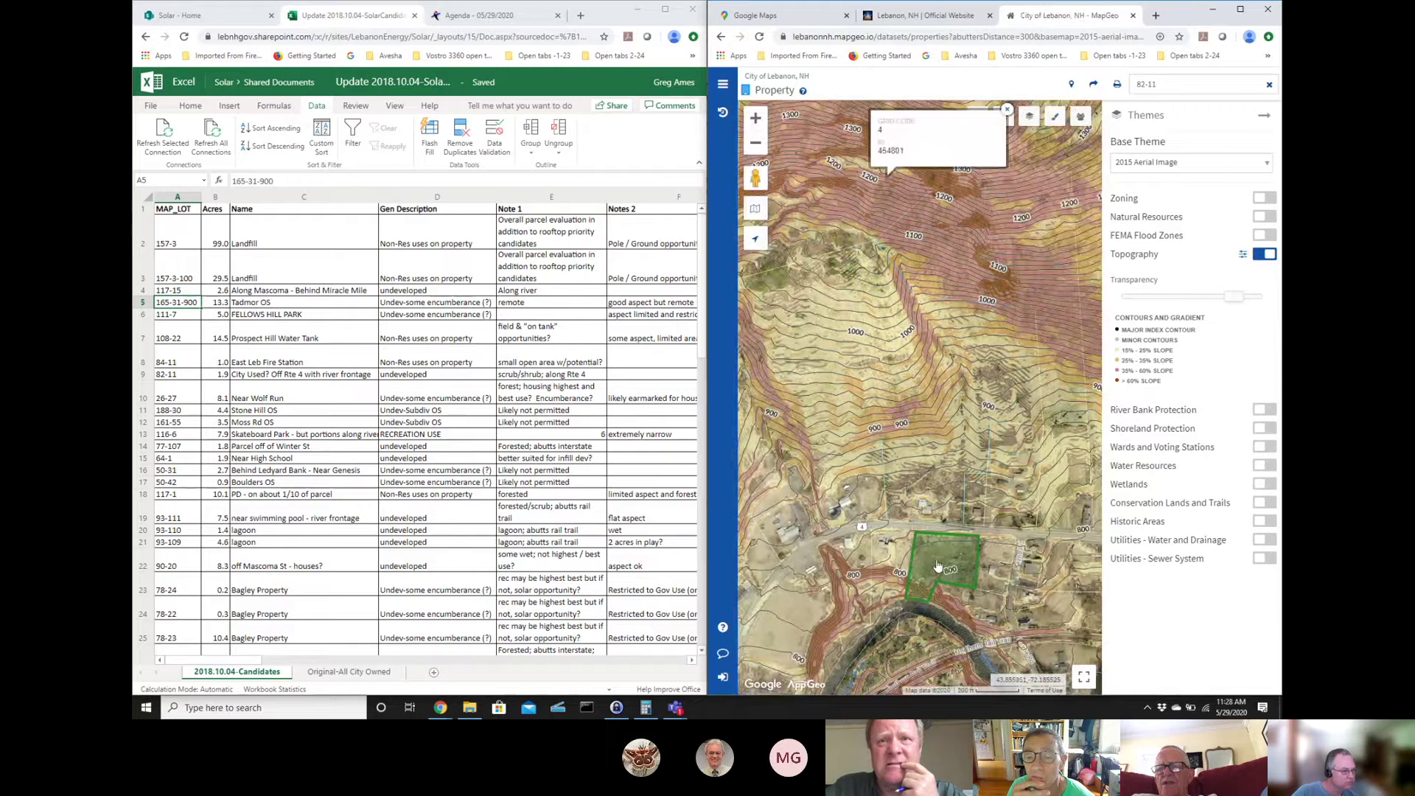
drag(915, 567, 914, 317)
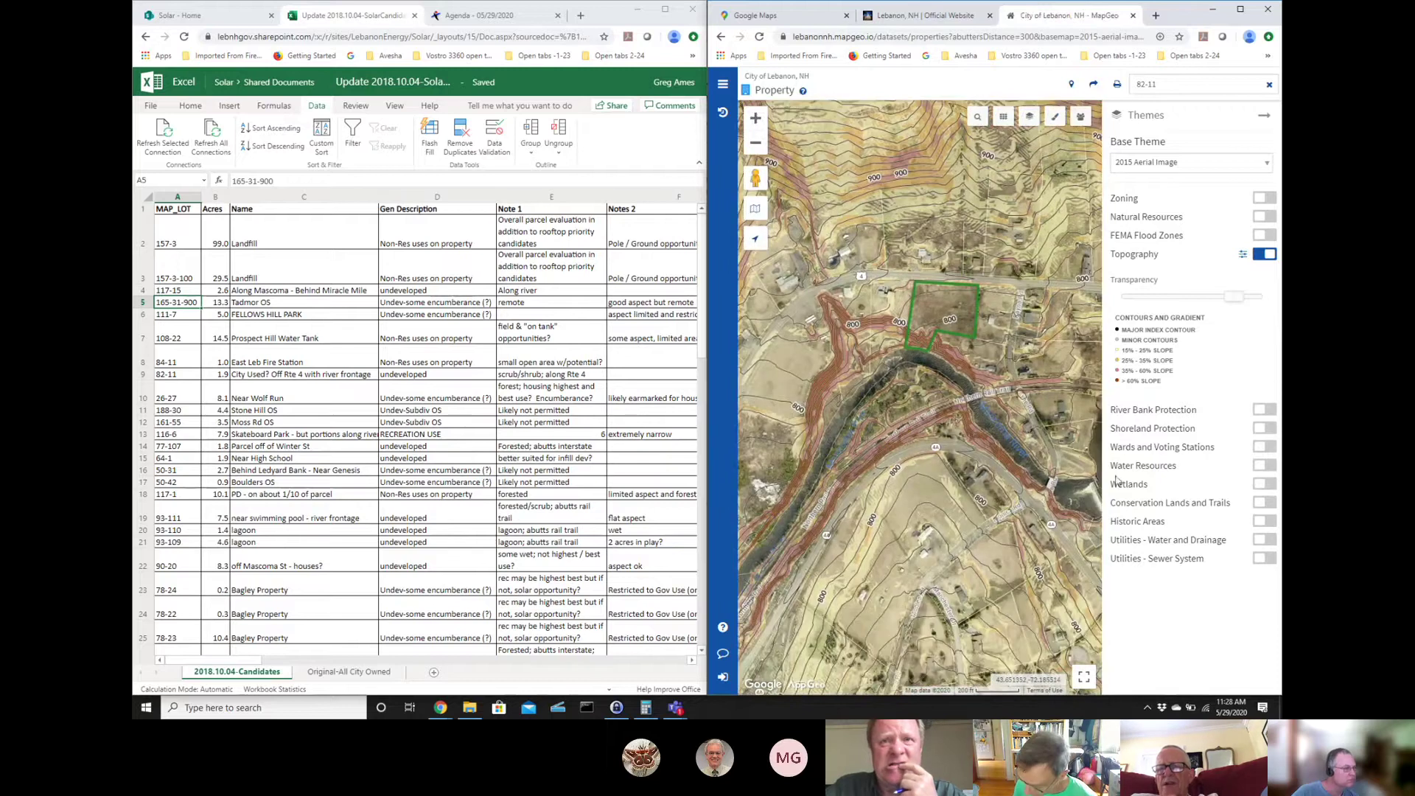
drag(821, 391, 1159, 359)
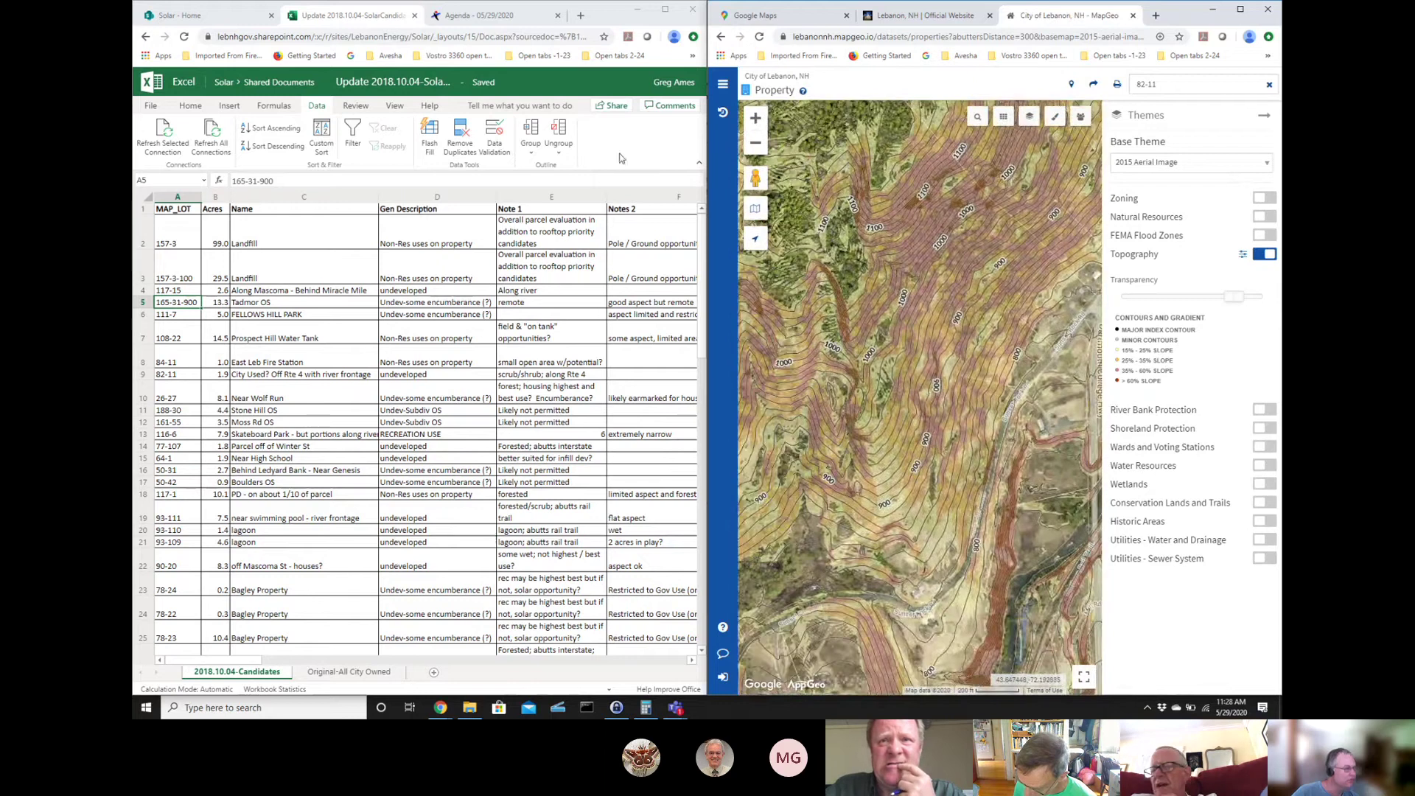
- Change the parcel search to 84-11 and run it
click(1138, 83)
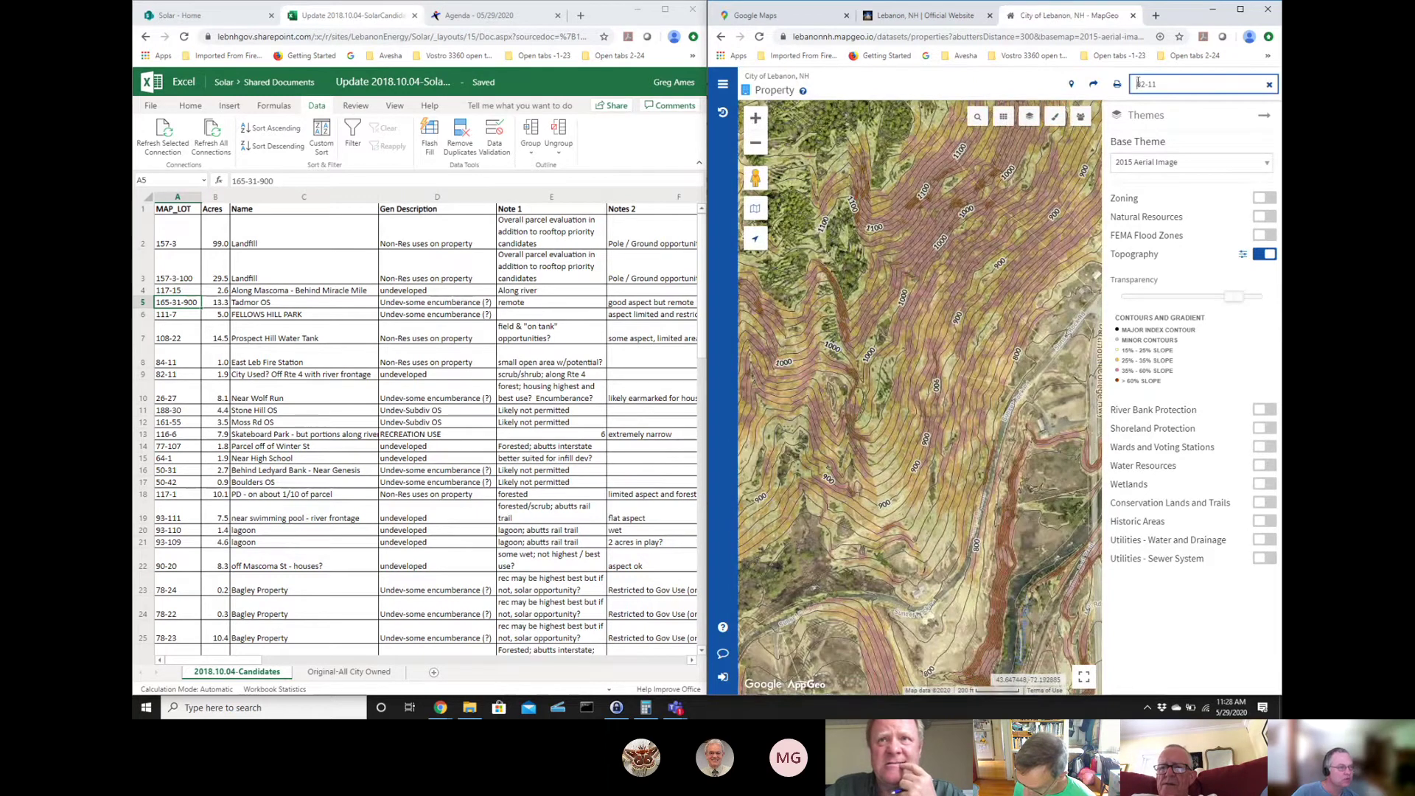
key(Delete)
text(4)
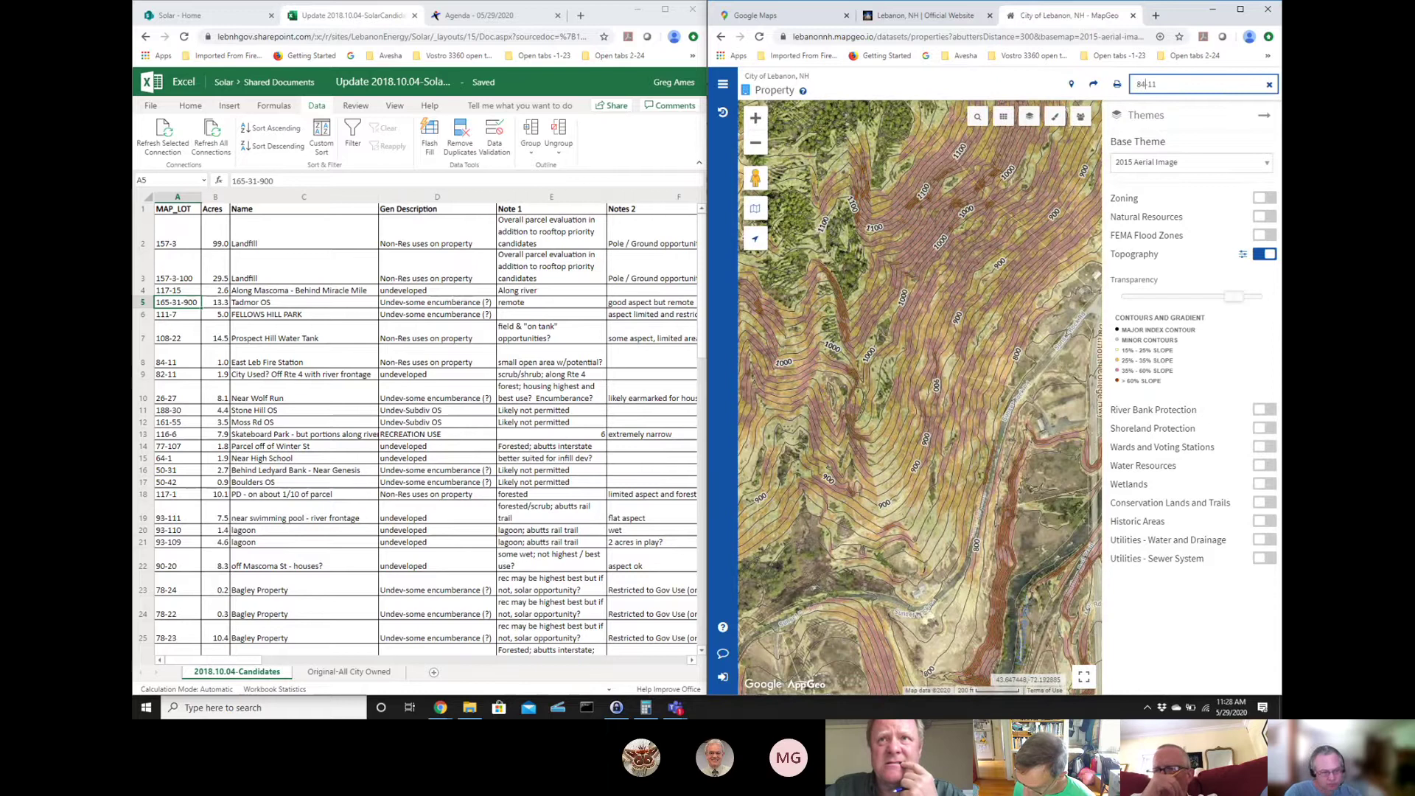
key(Return)
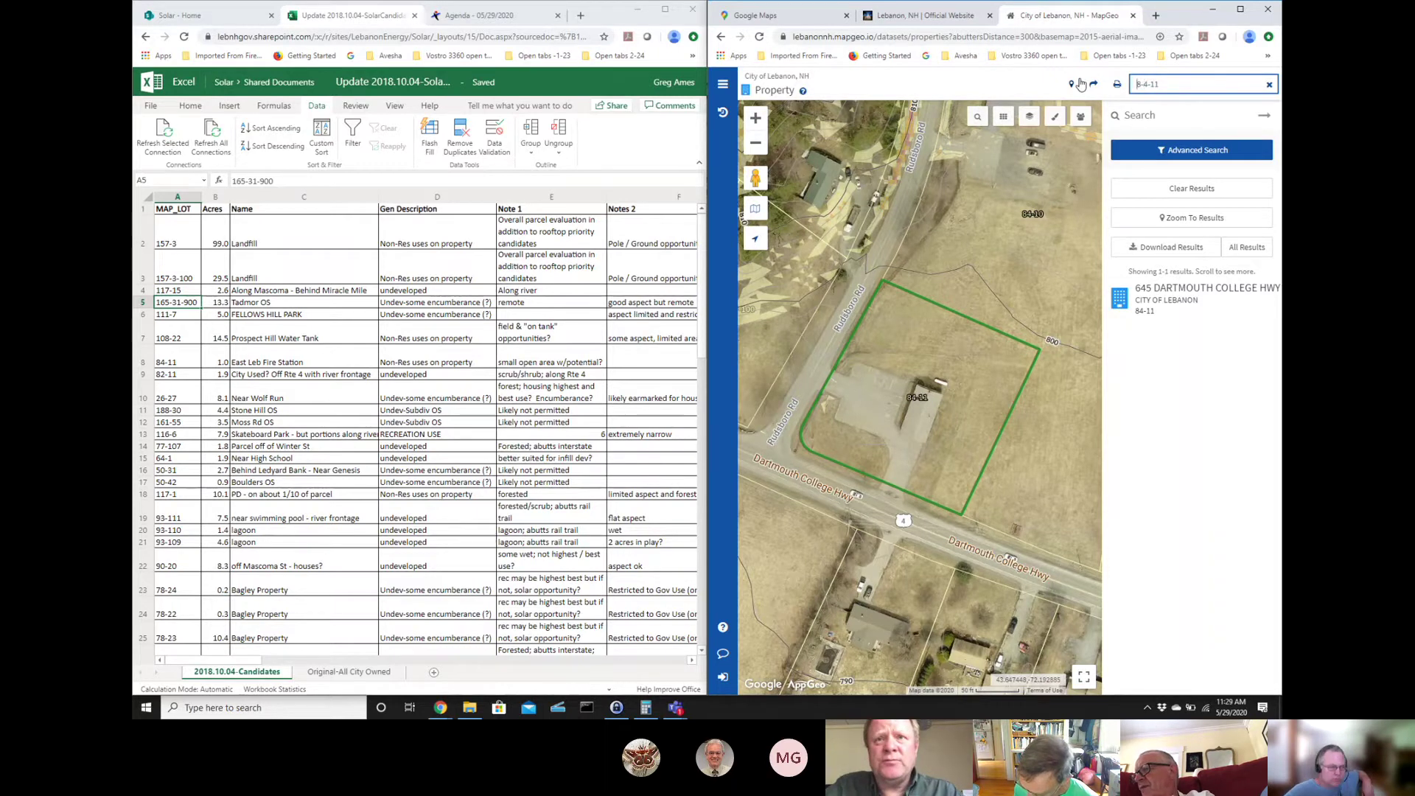
- Re-run the edited search, then empty the property search box
key(Return)
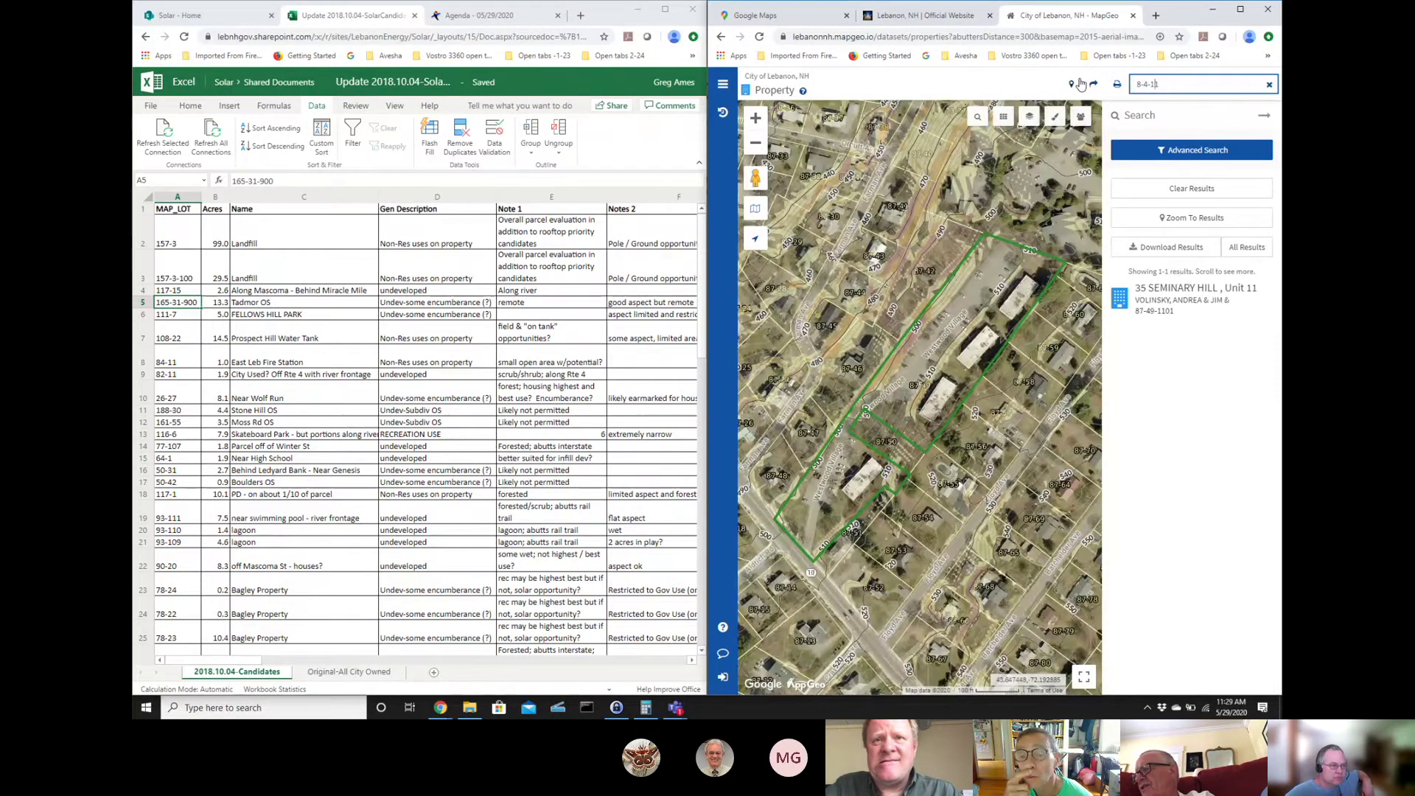
text(1)
key(BackSpace)
key(BackSpace)
key(BackSpace)
key(BackSpace)
key(BackSpace)
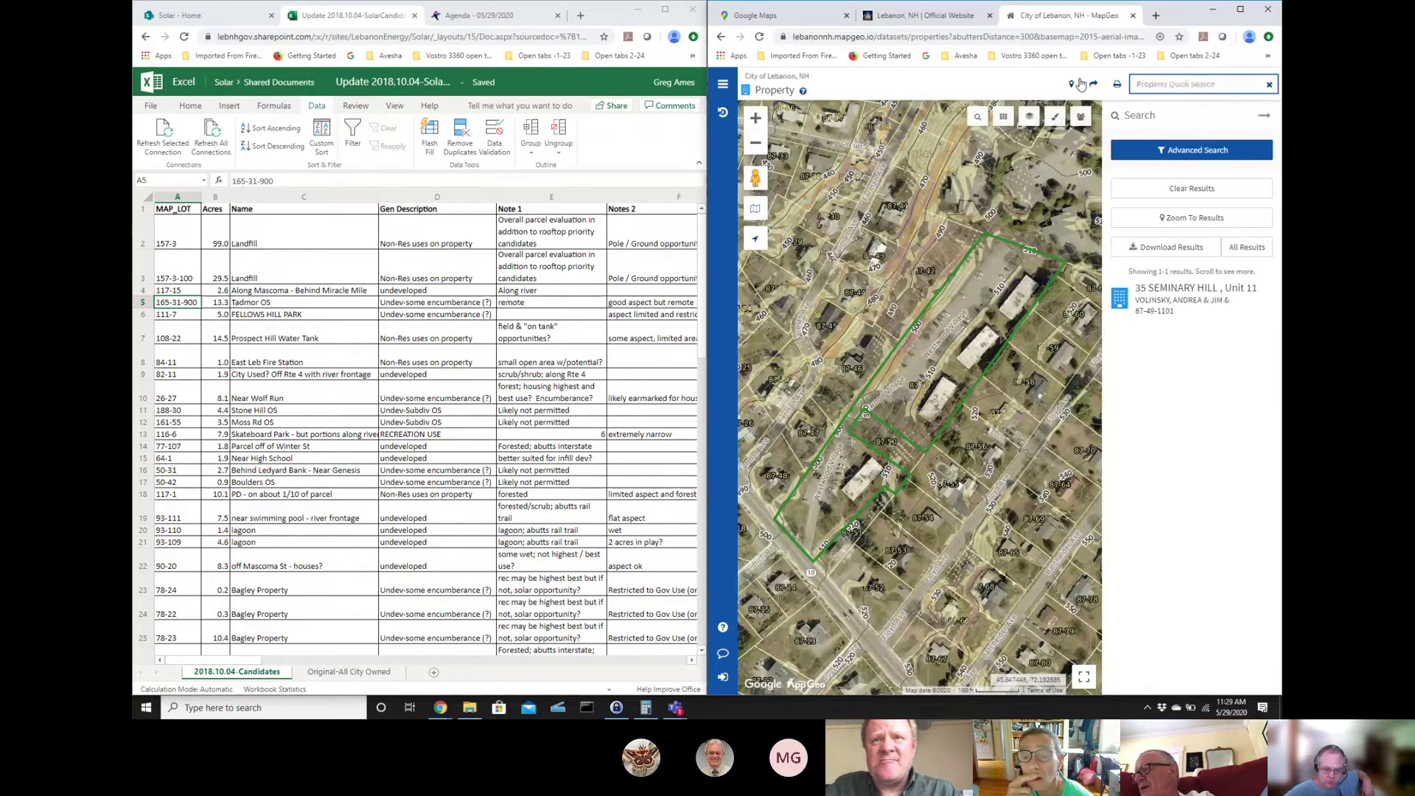
- Search for 26-27 and view, then close, the 0 NH Route 120 details
text(26-27)
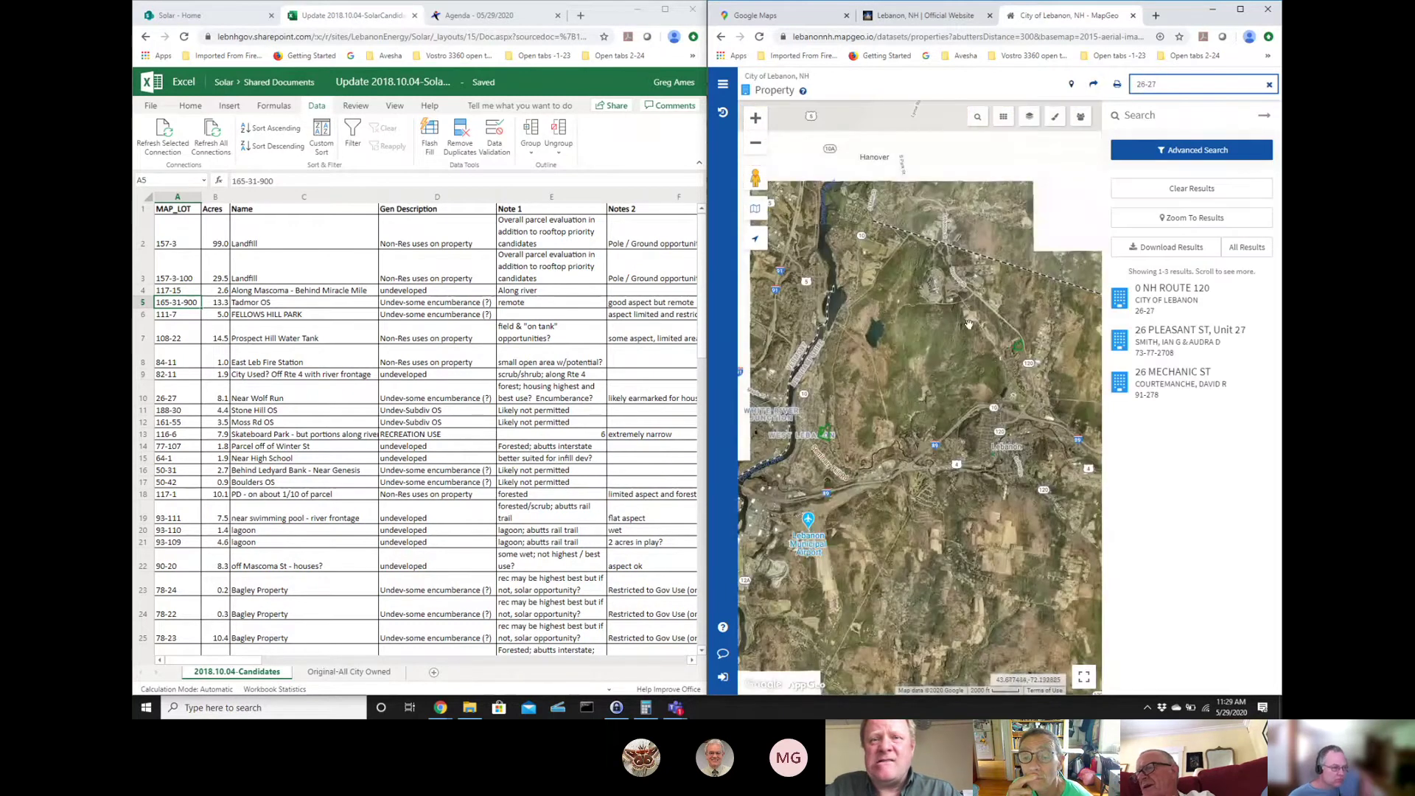
click(1017, 347)
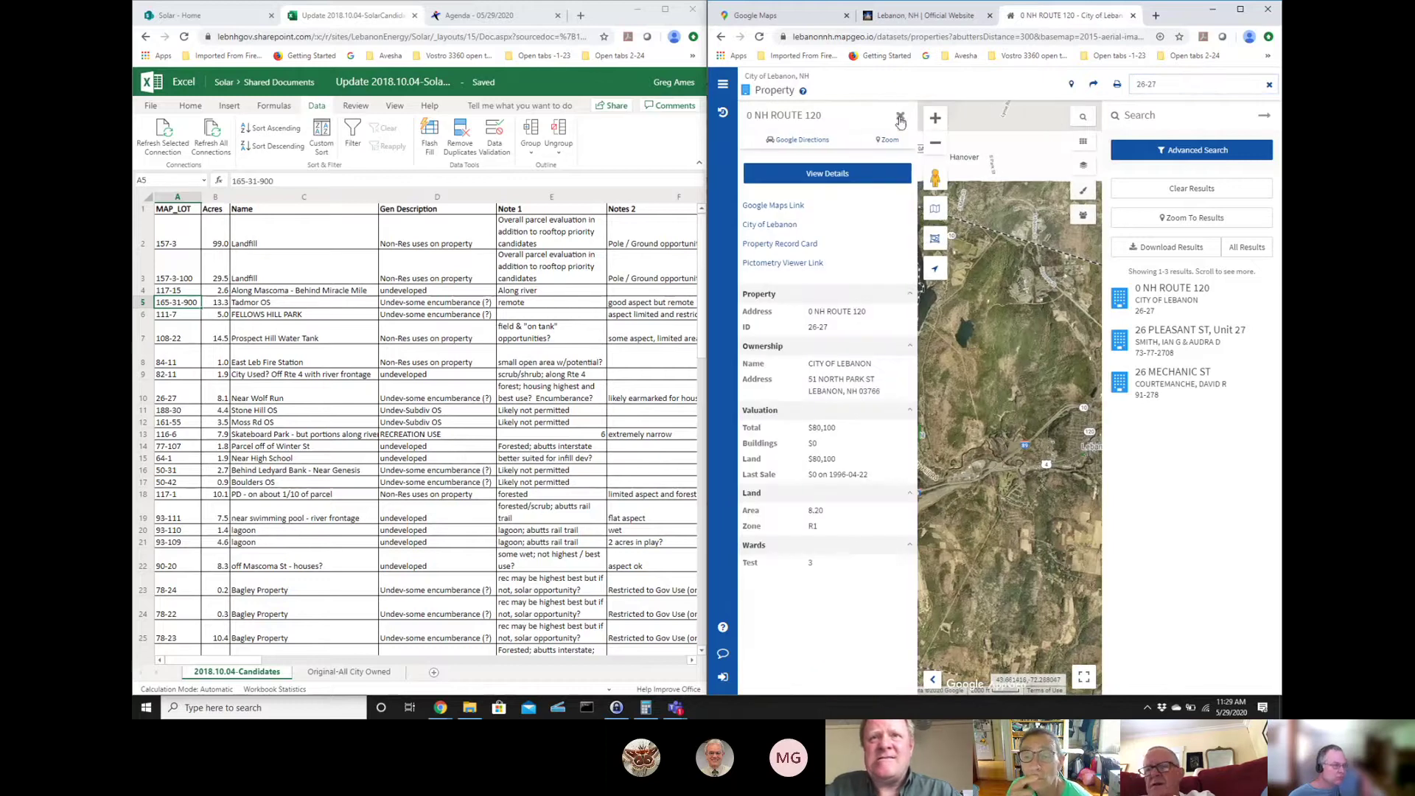
click(901, 119)
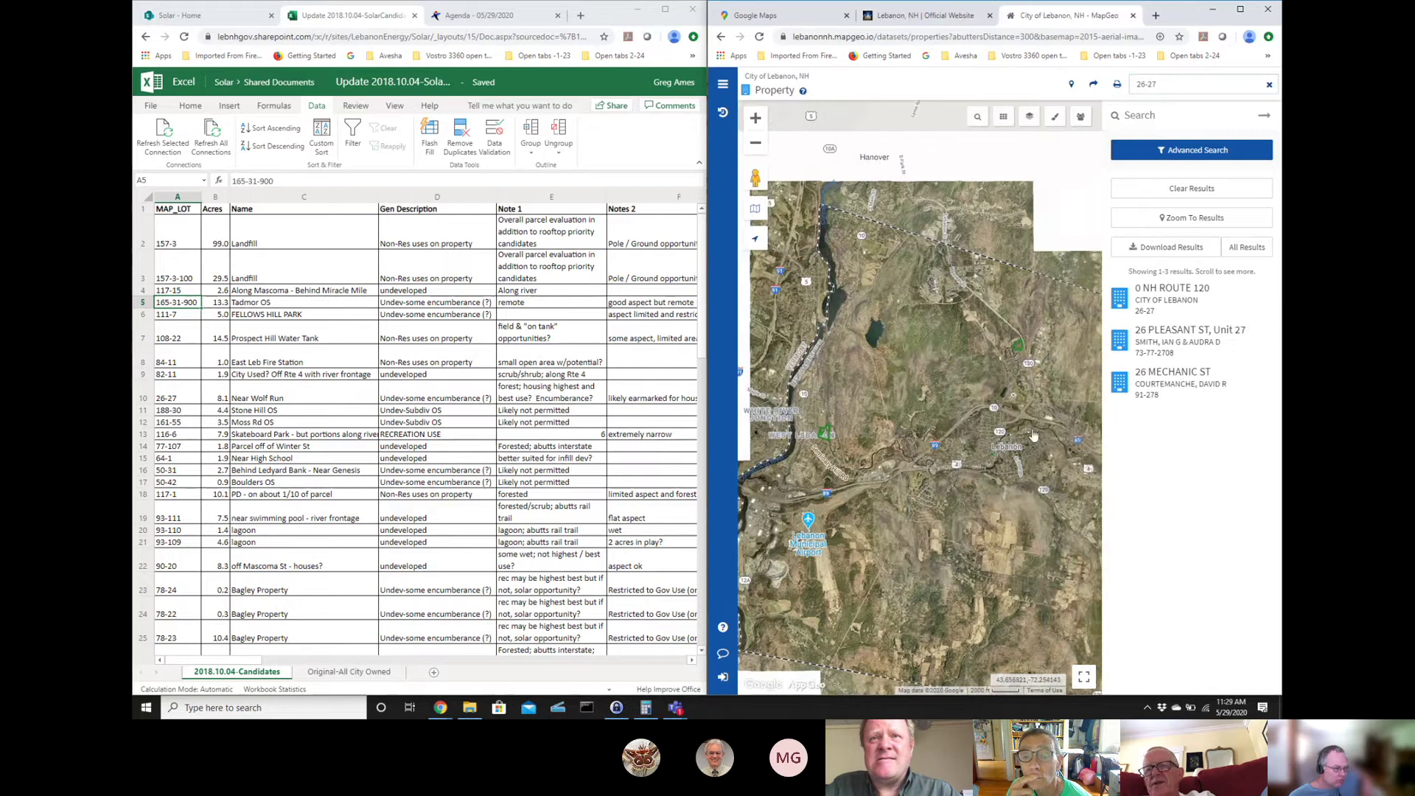
- Pan the map and zoom in three levels toward Sachem Village
drag(1042, 418, 967, 418)
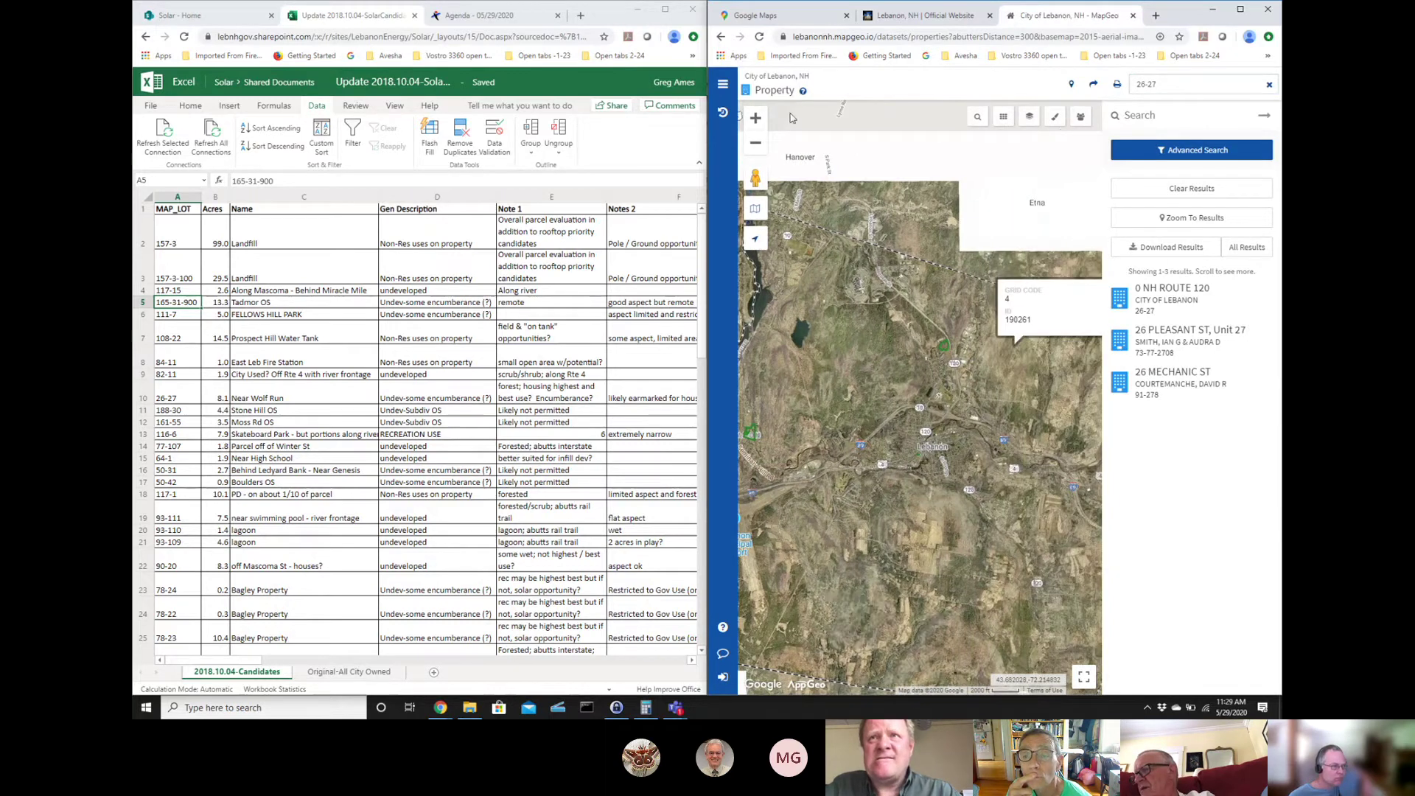
click(756, 119)
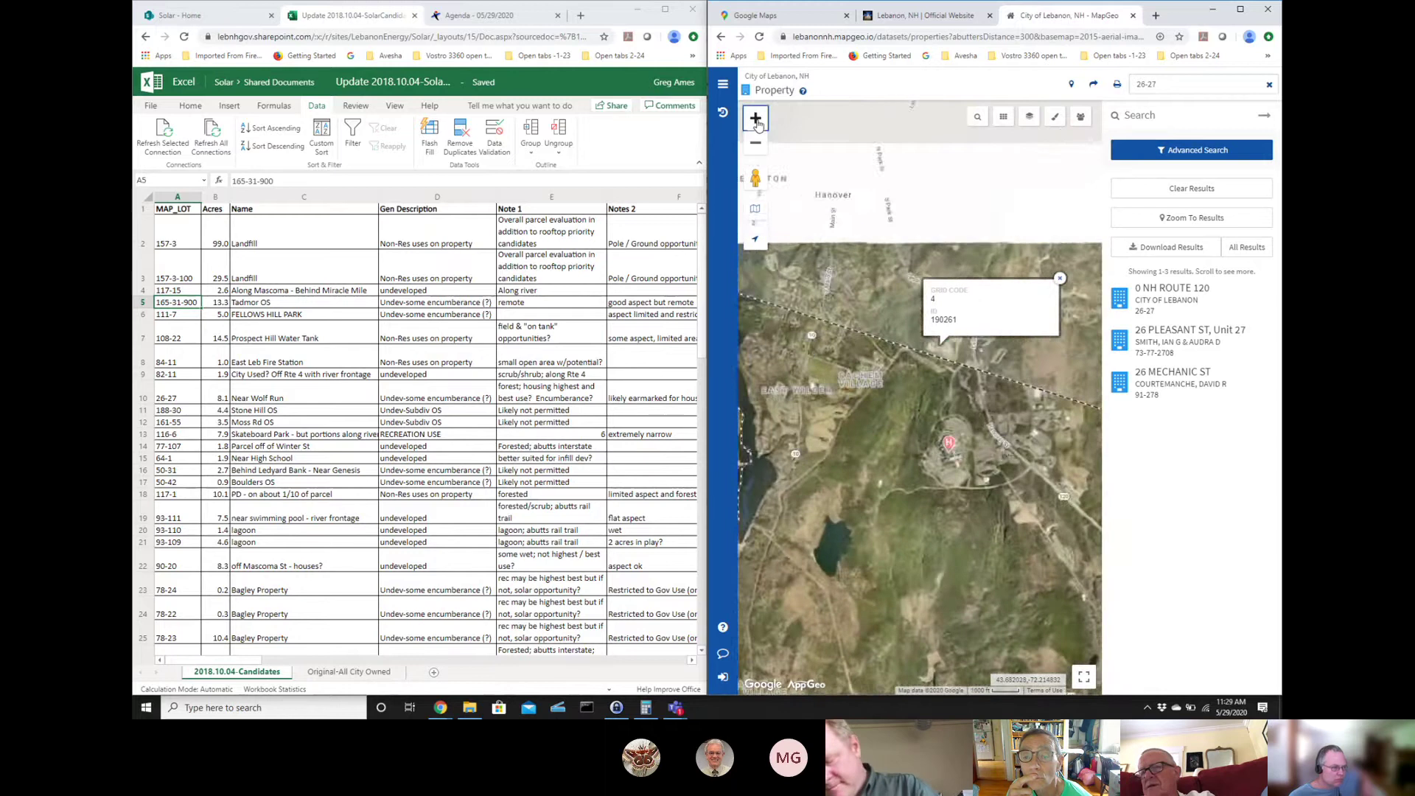
click(756, 120)
click(756, 119)
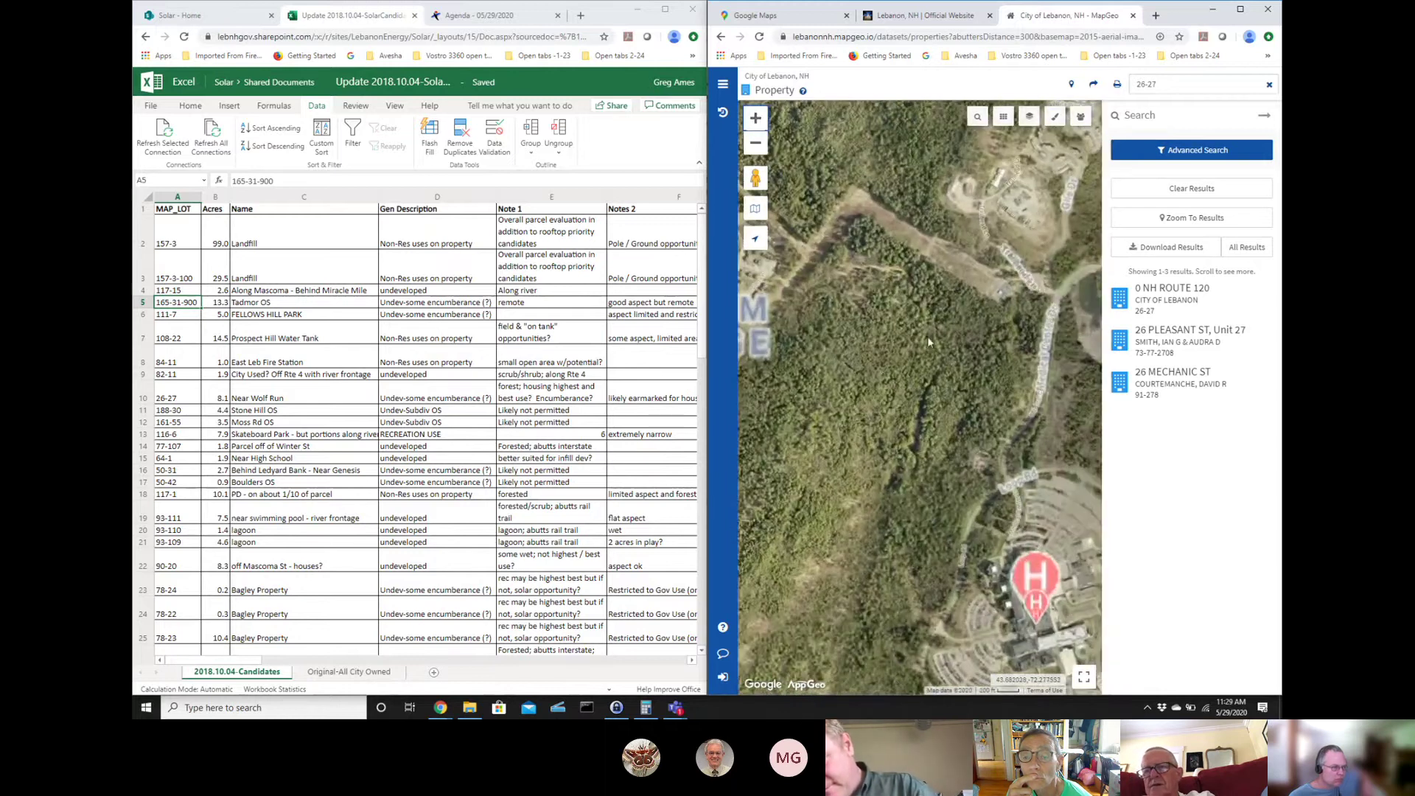
click(1165, 85)
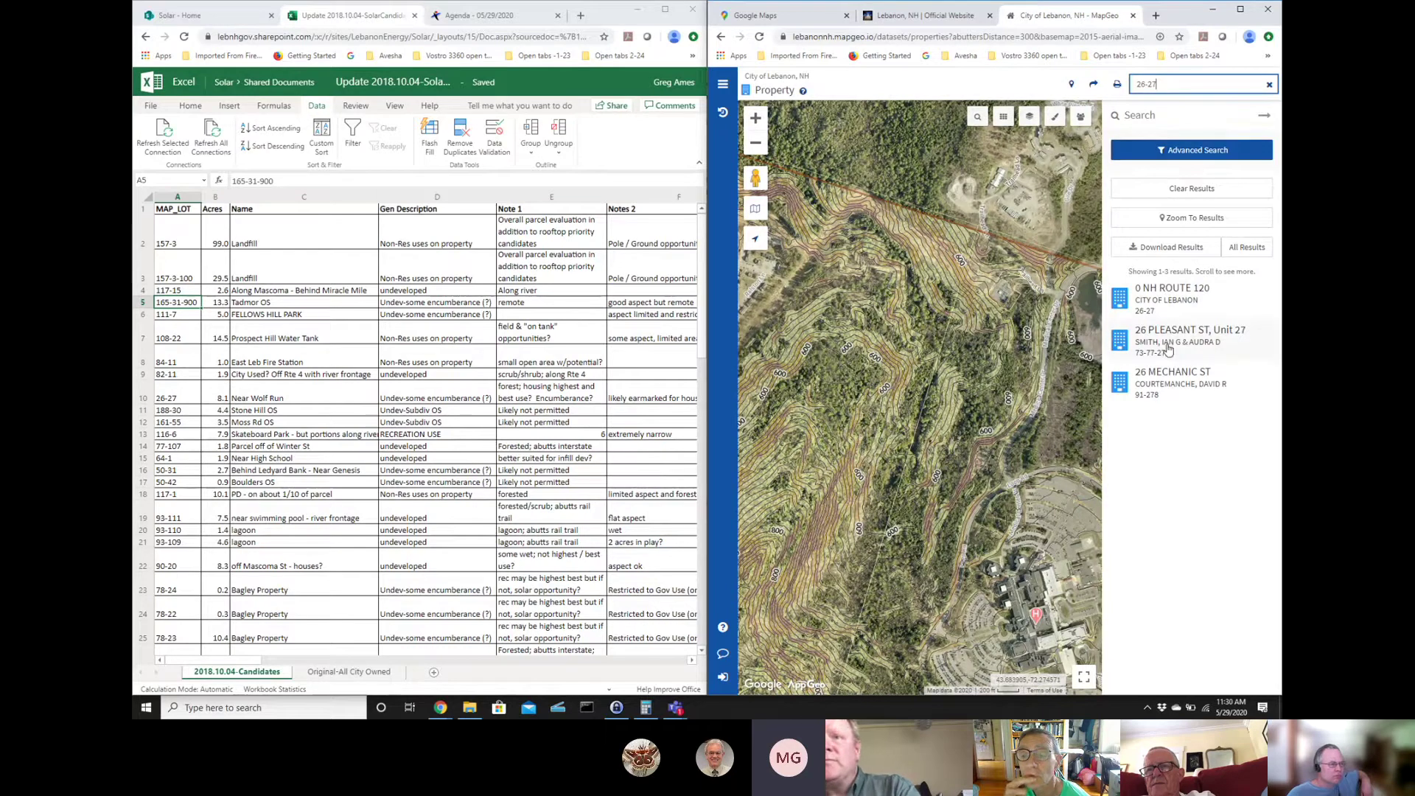
- Zoom to parcel 26-27 at 0 NH Route 120 and frame its contoured wooded slope
click(1142, 311)
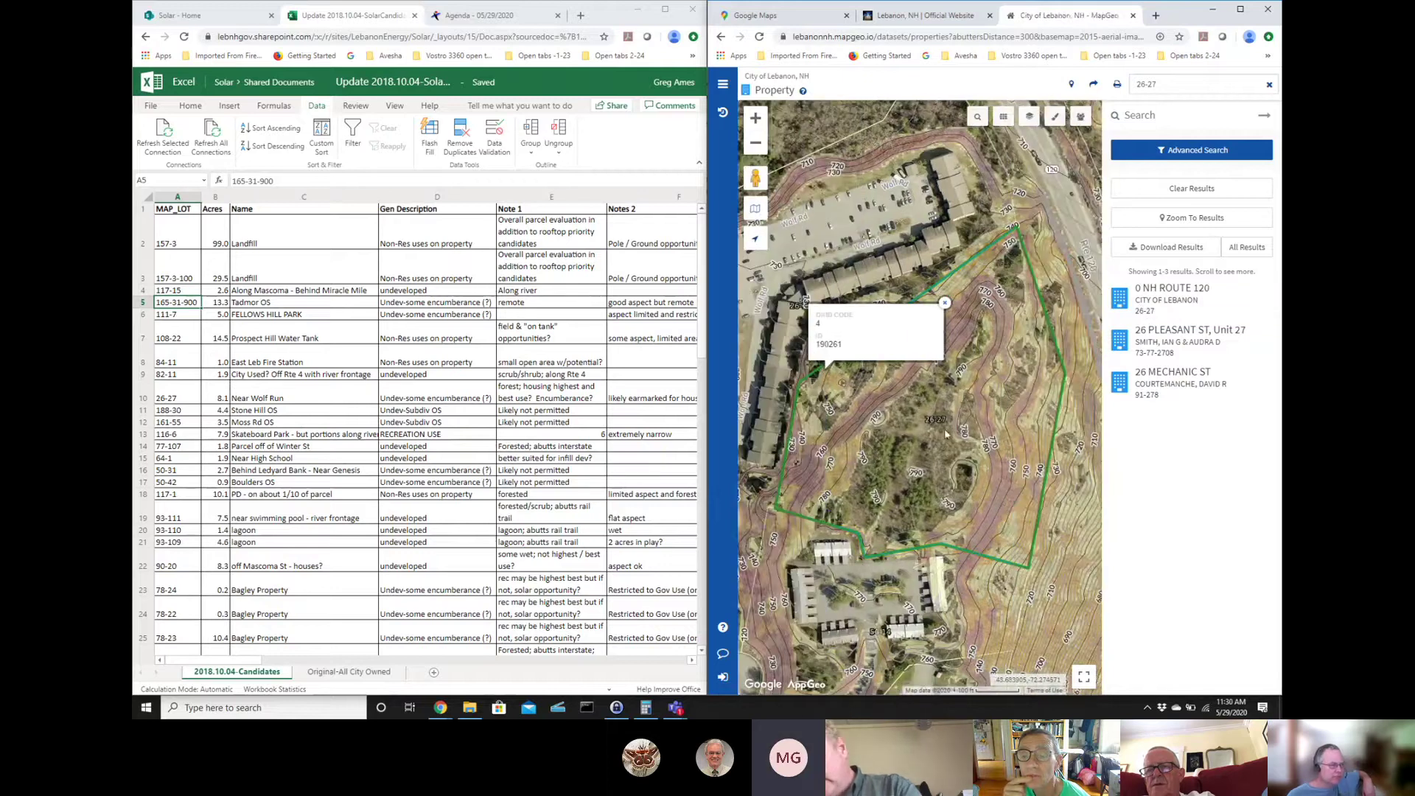
click(945, 303)
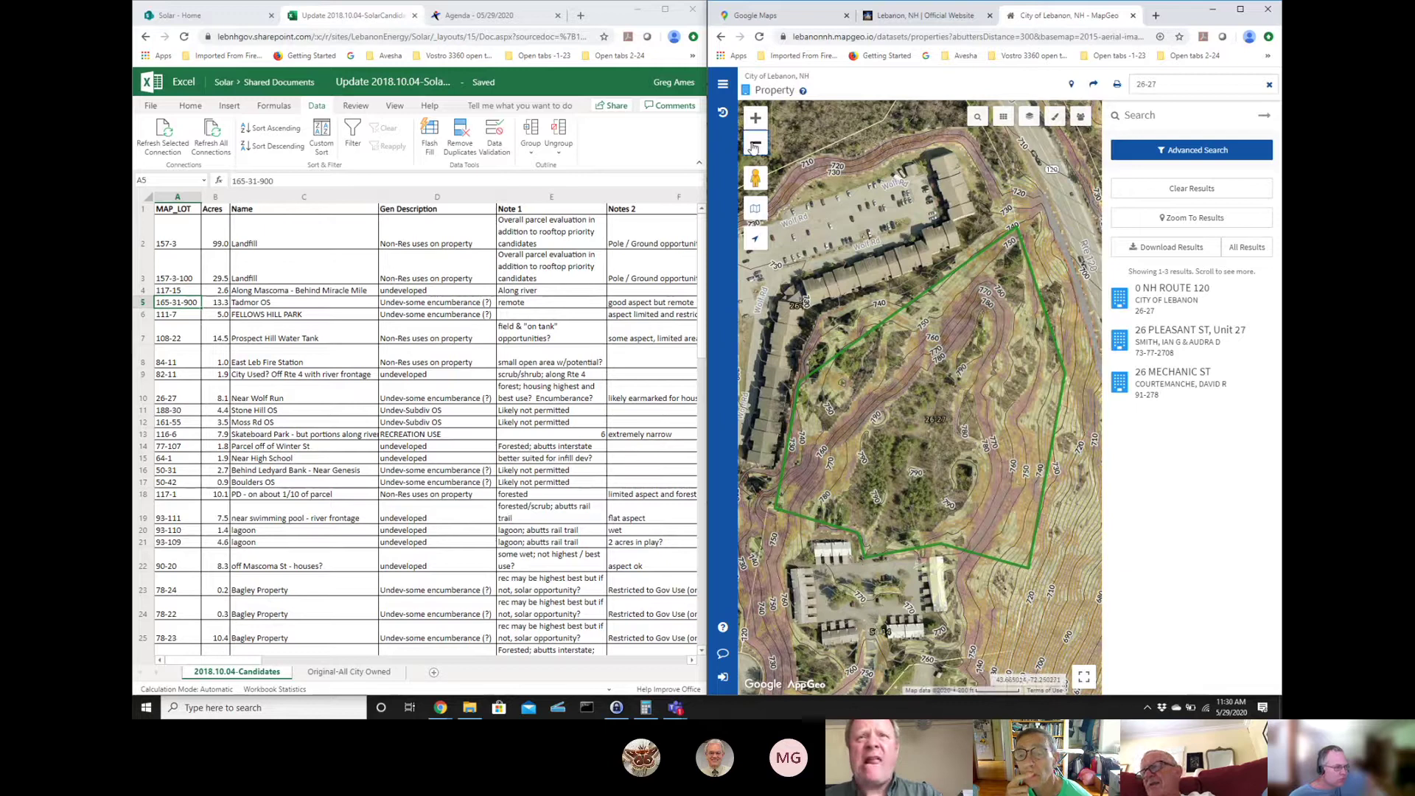
click(753, 147)
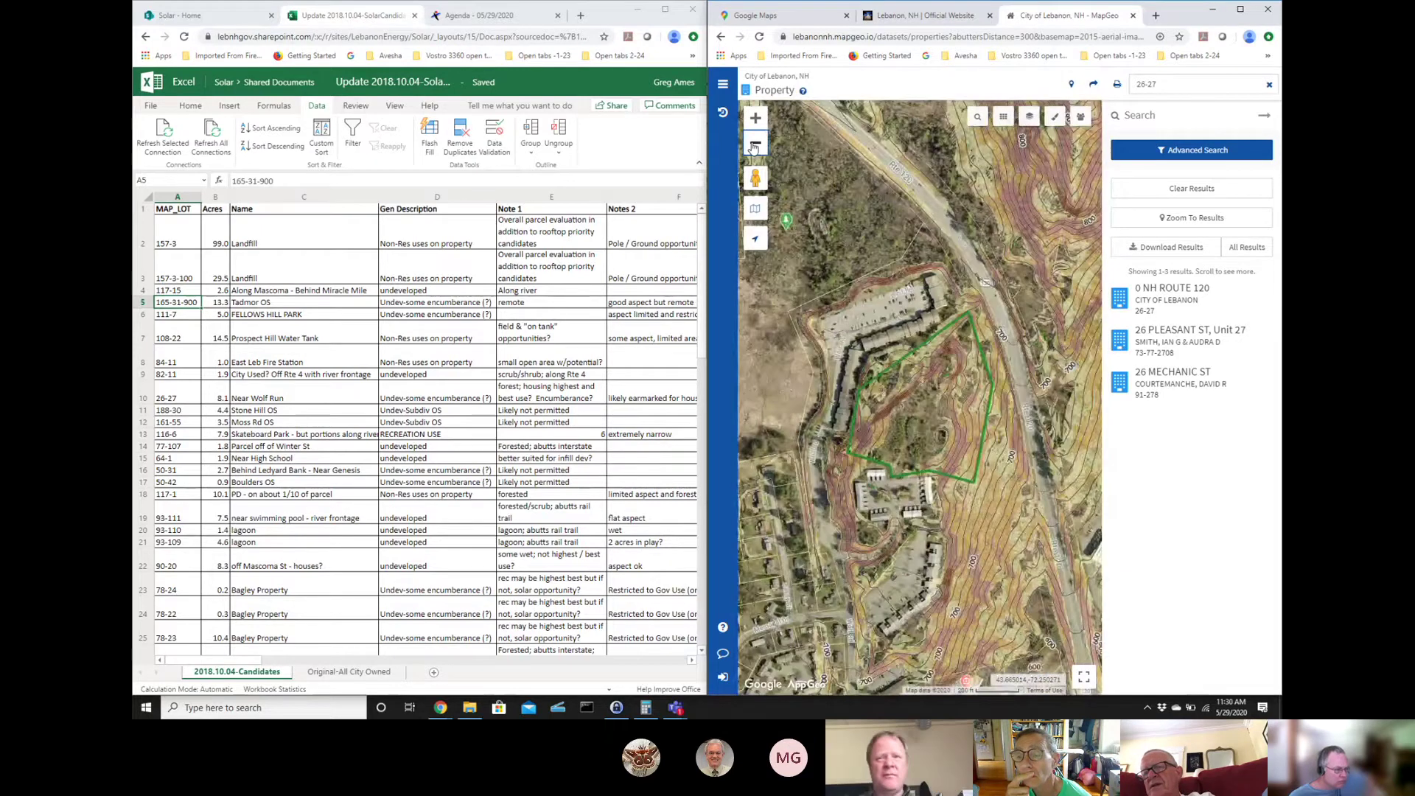
click(753, 147)
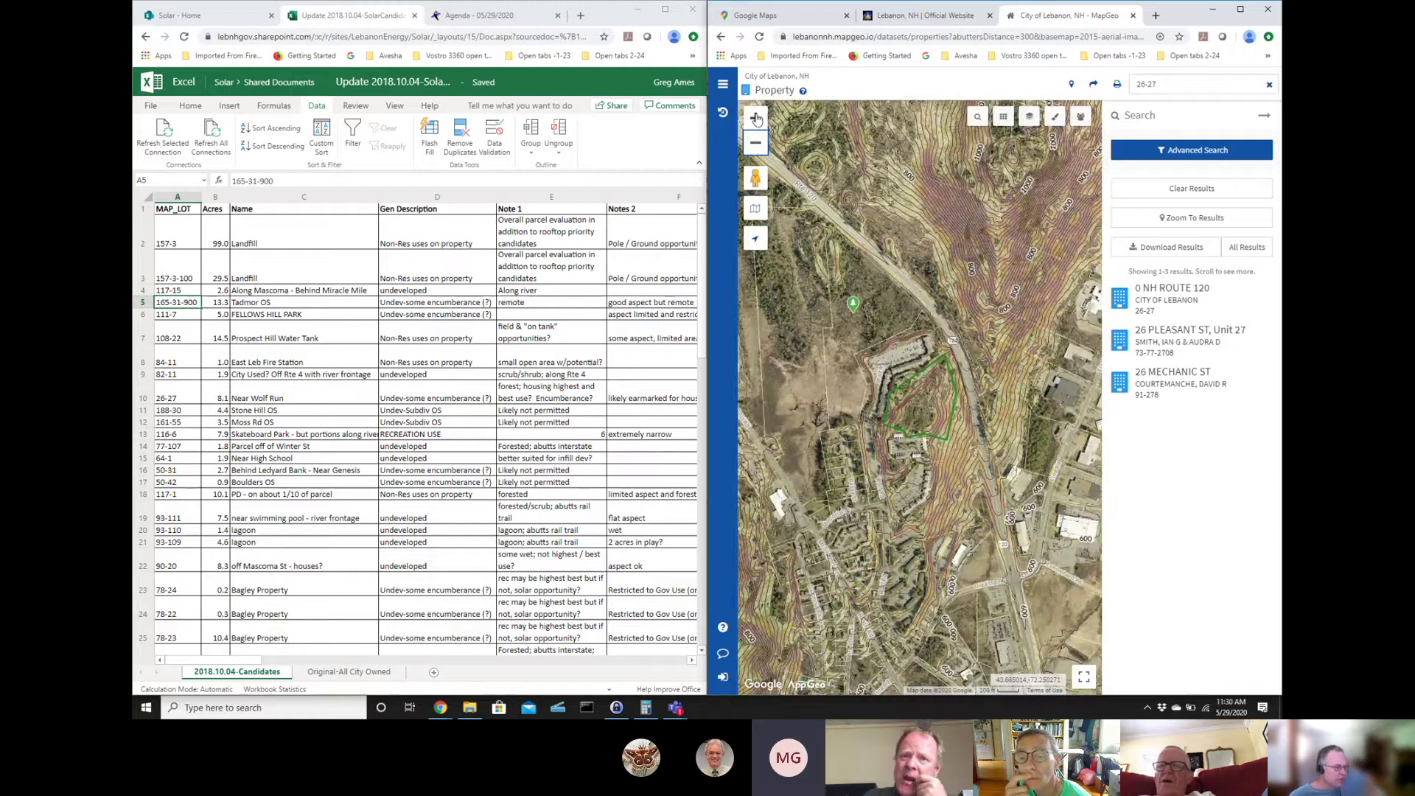
click(757, 119)
click(757, 118)
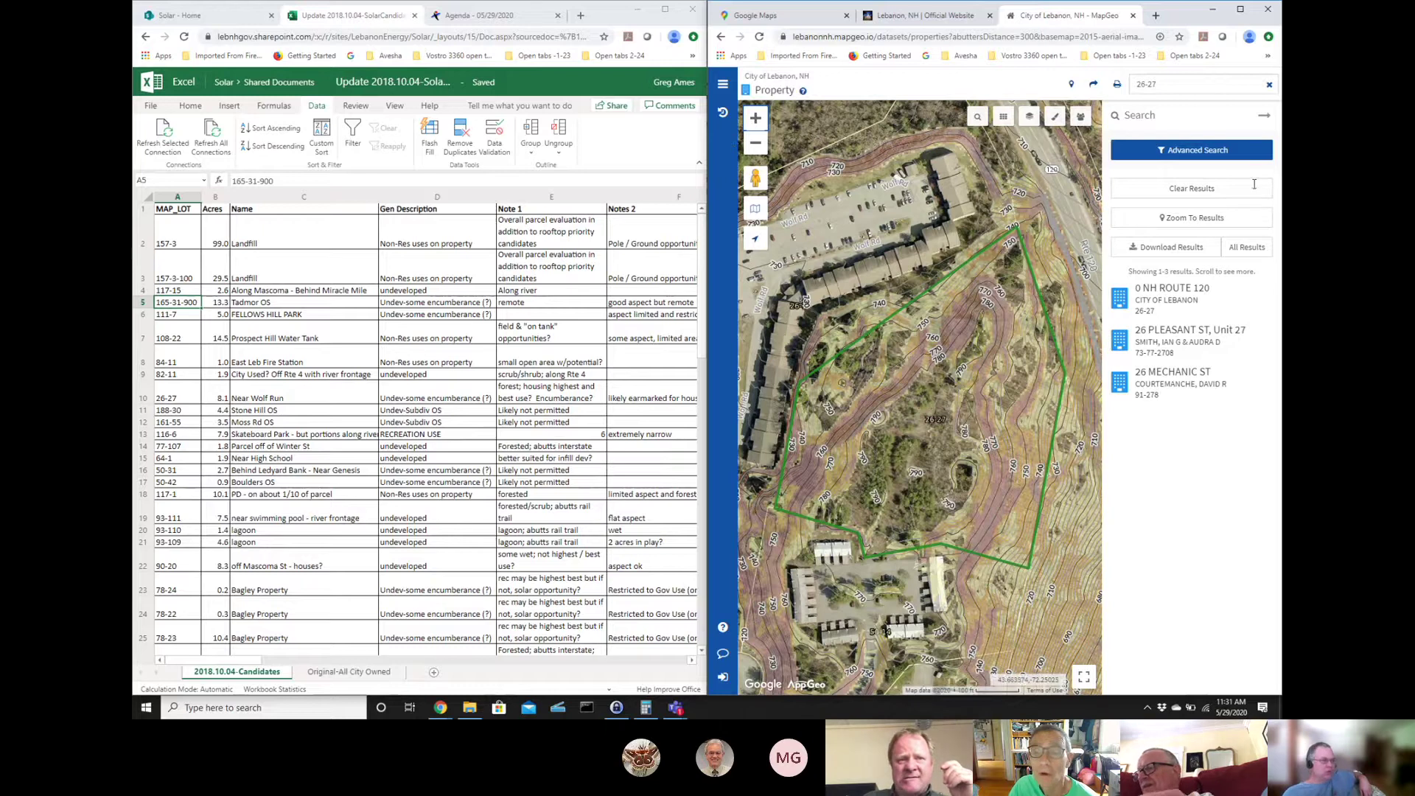
click(1178, 83)
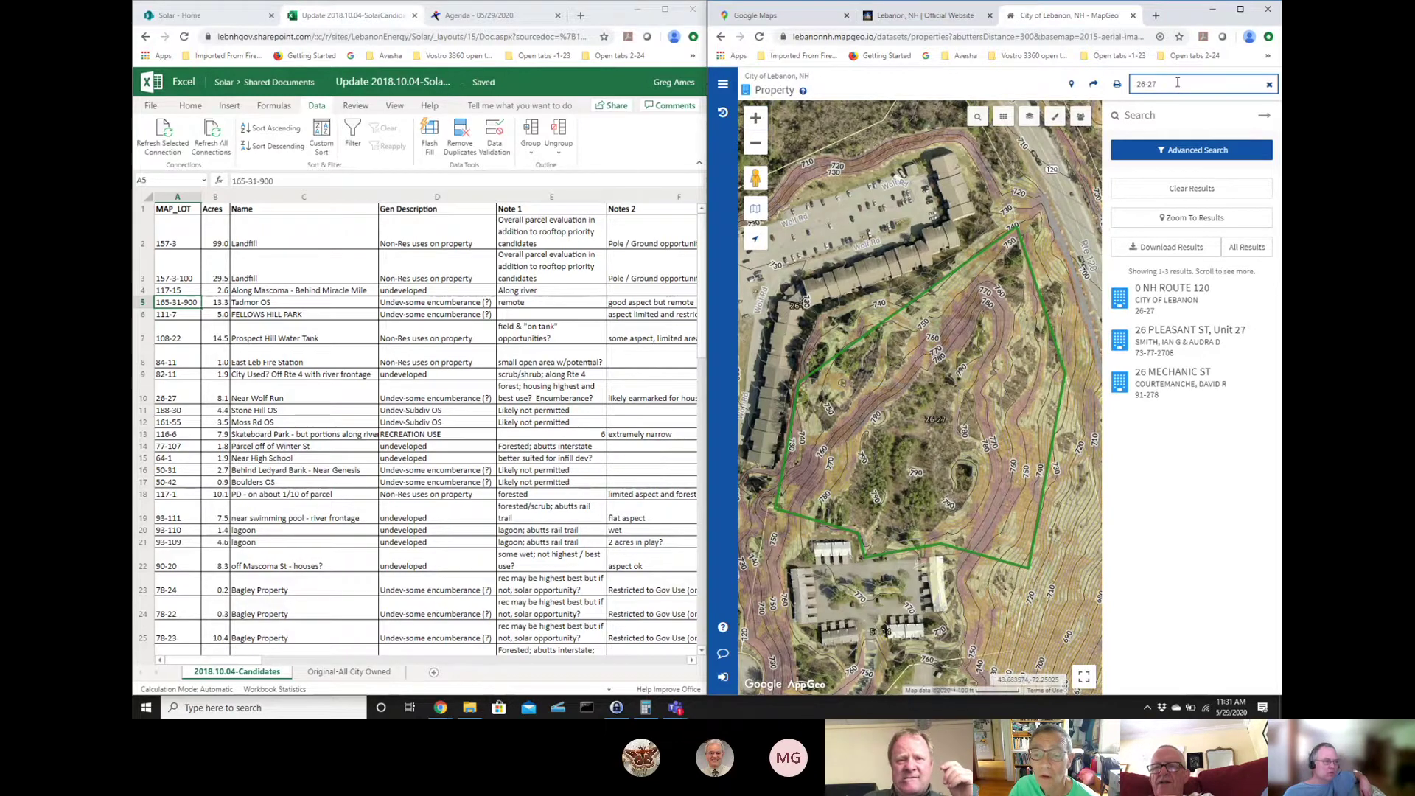
drag(1178, 83, 1108, 81)
text(11)
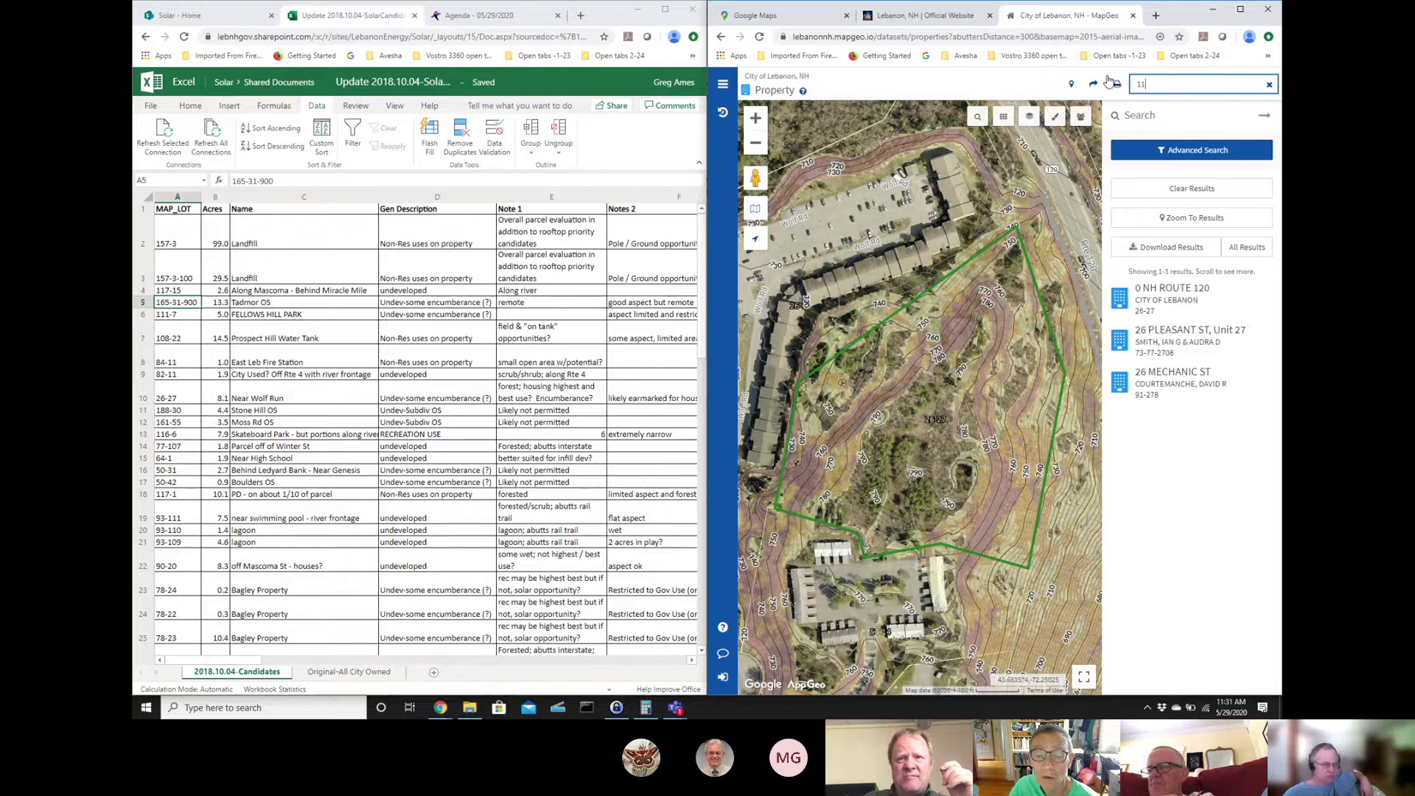
text(9)
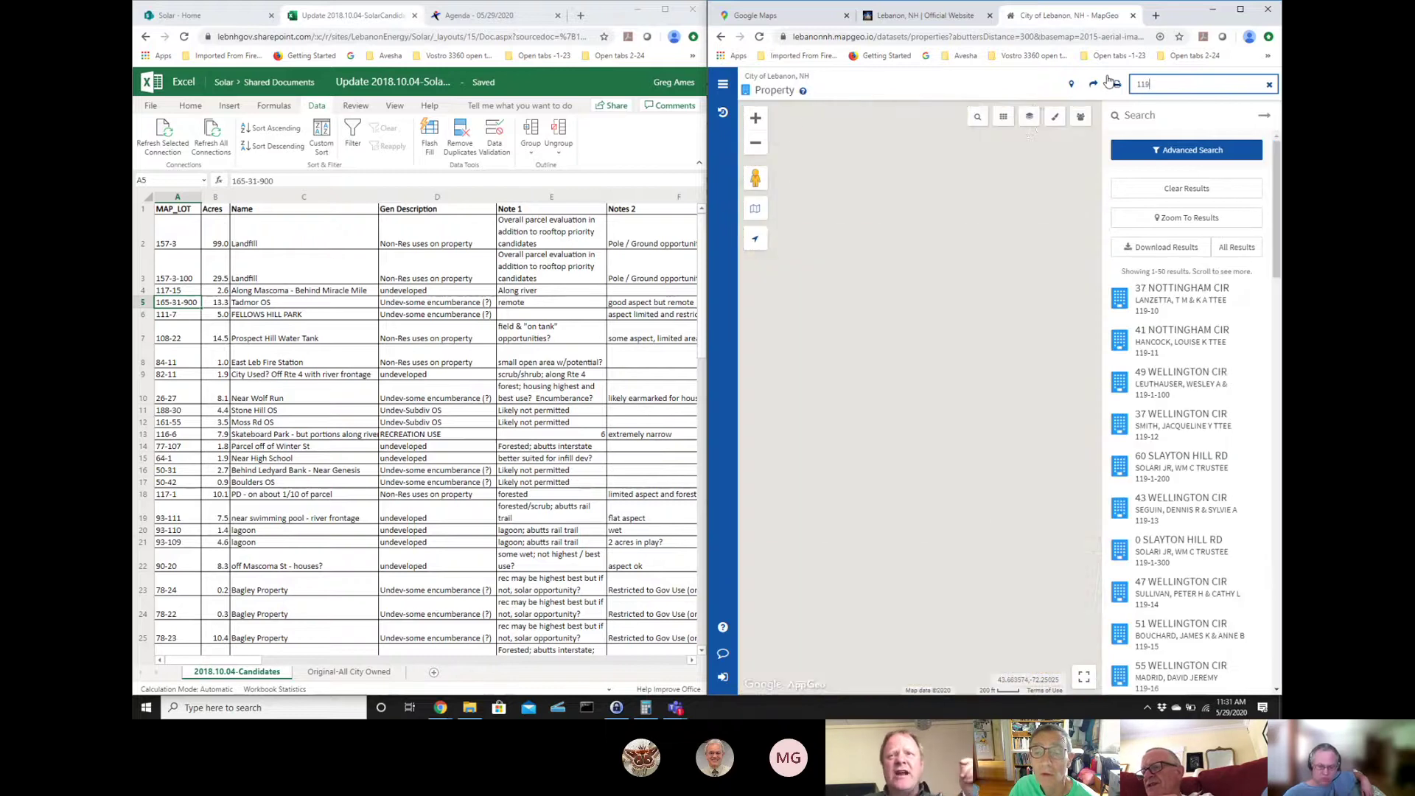
text(-6)
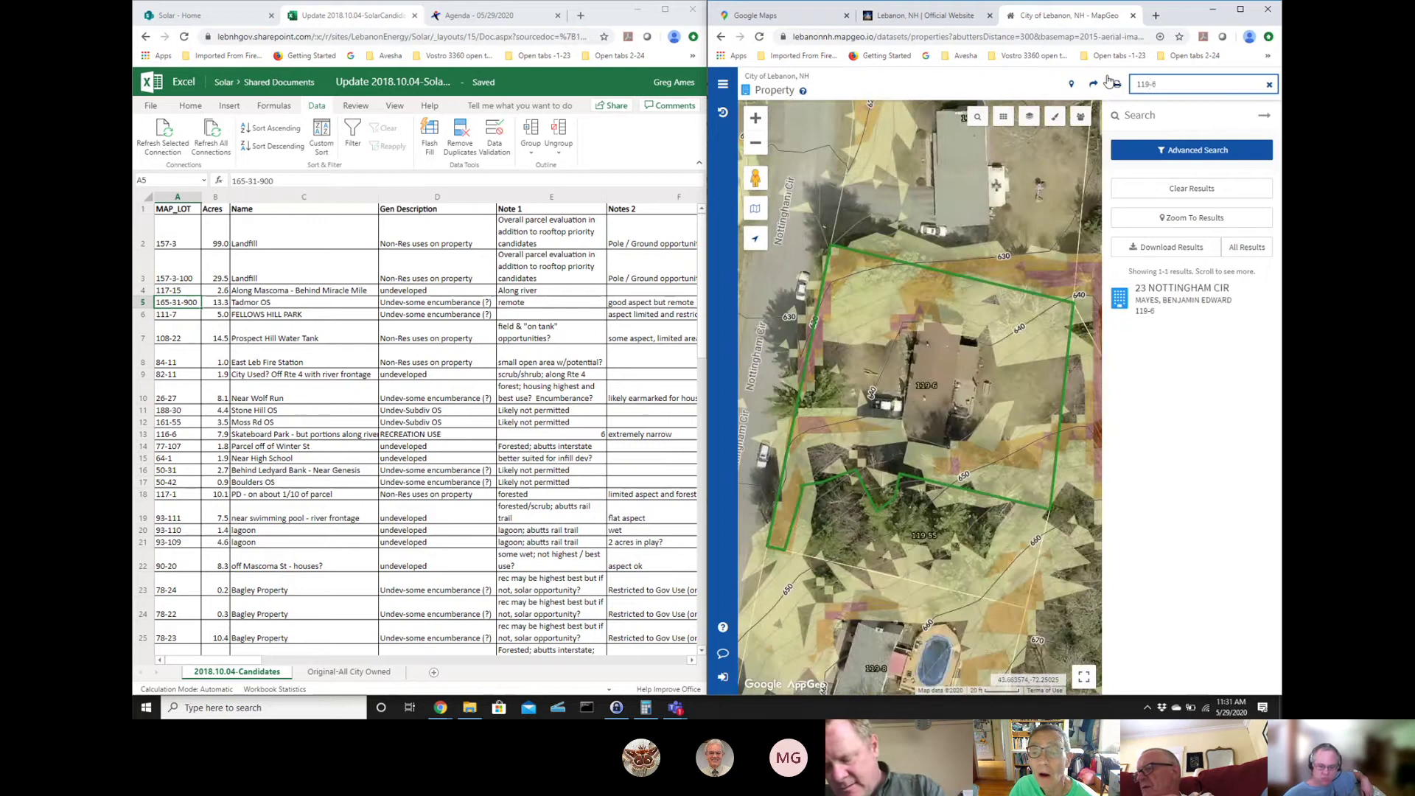
text(6)
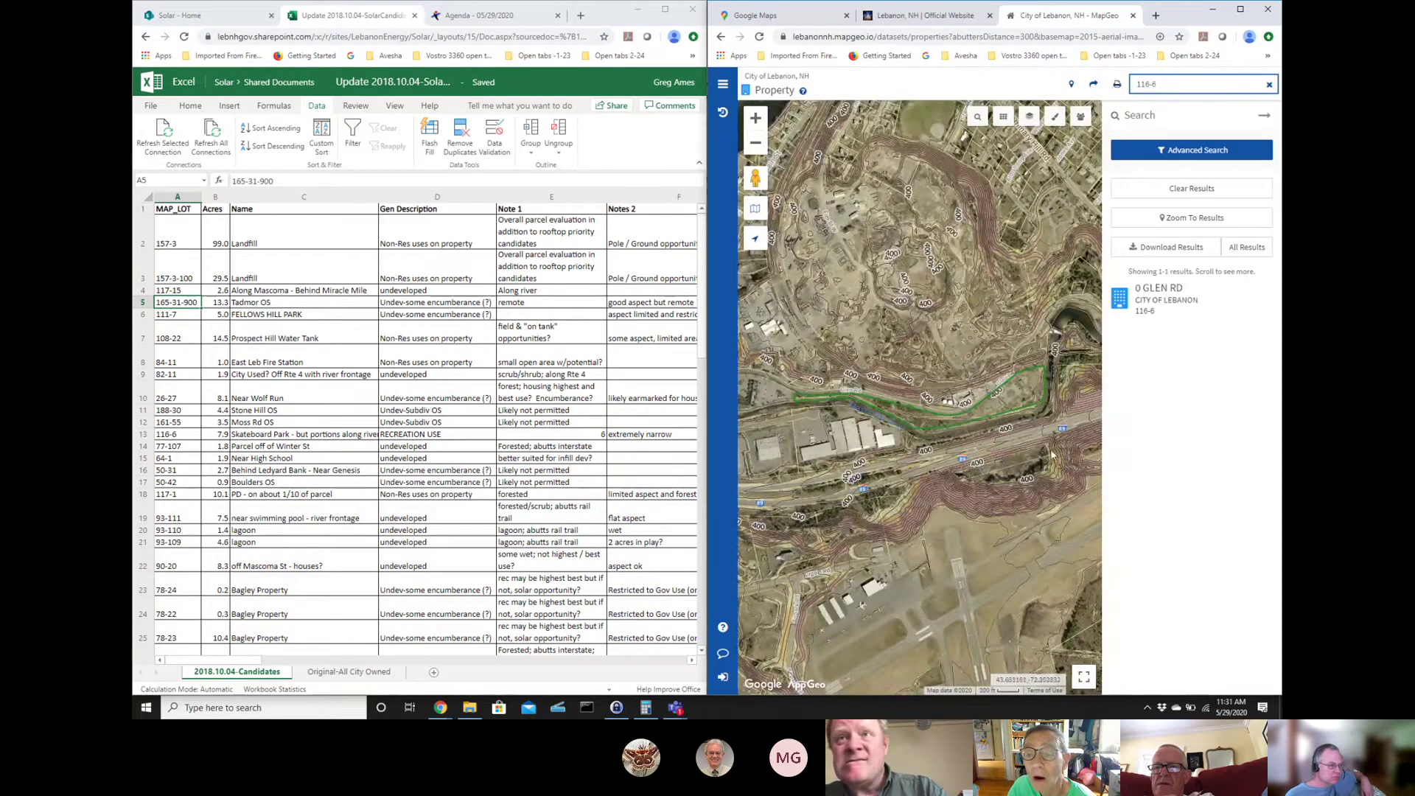
click(1030, 400)
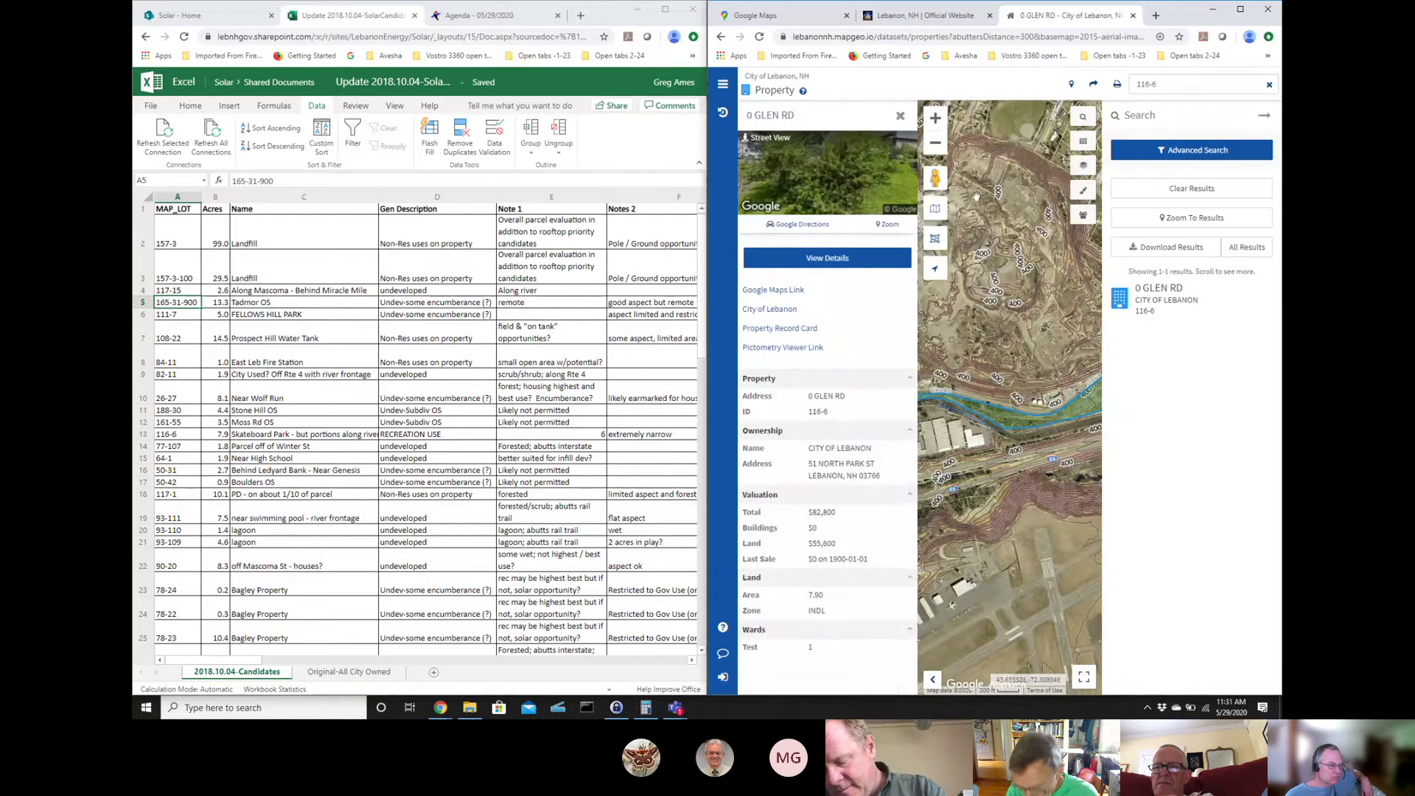
click(900, 115)
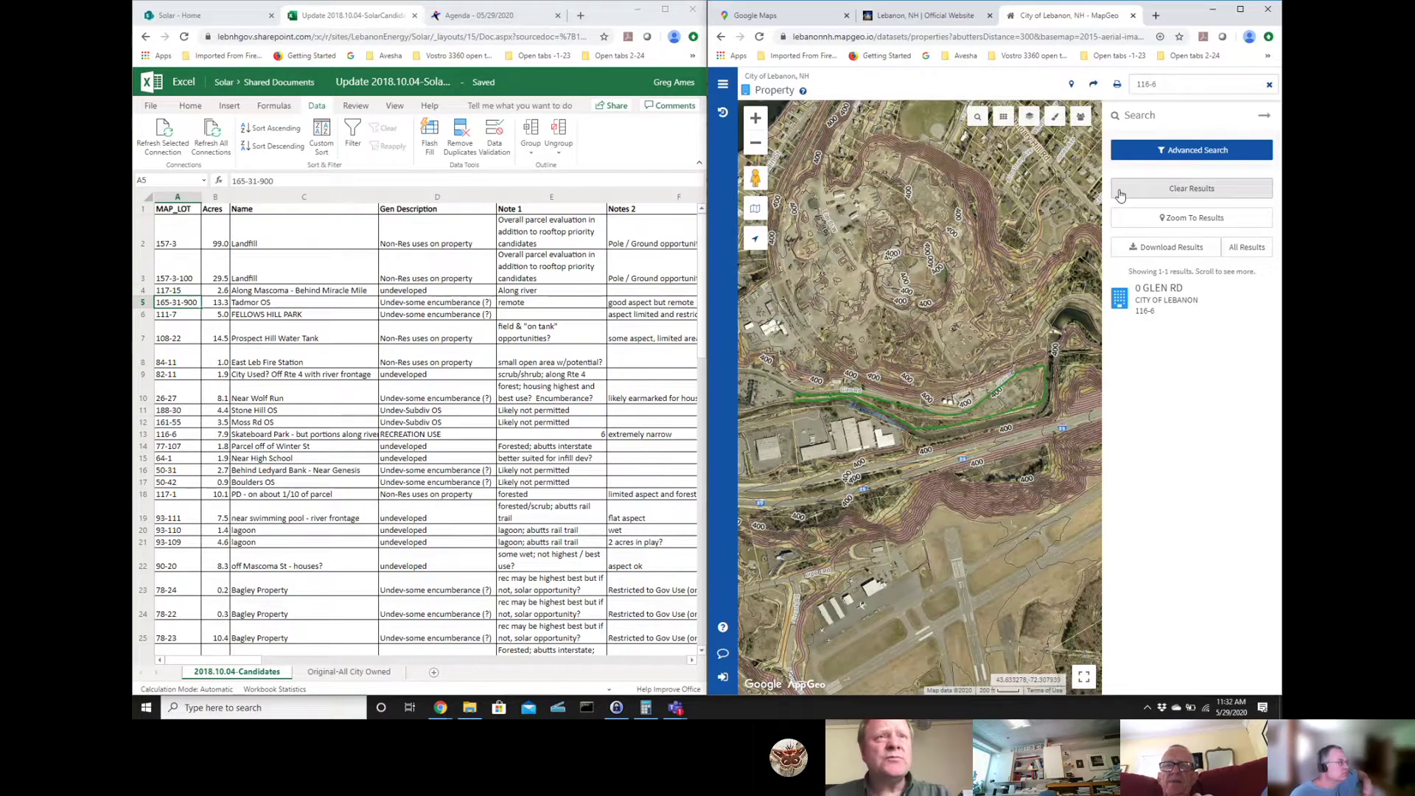
click(188, 14)
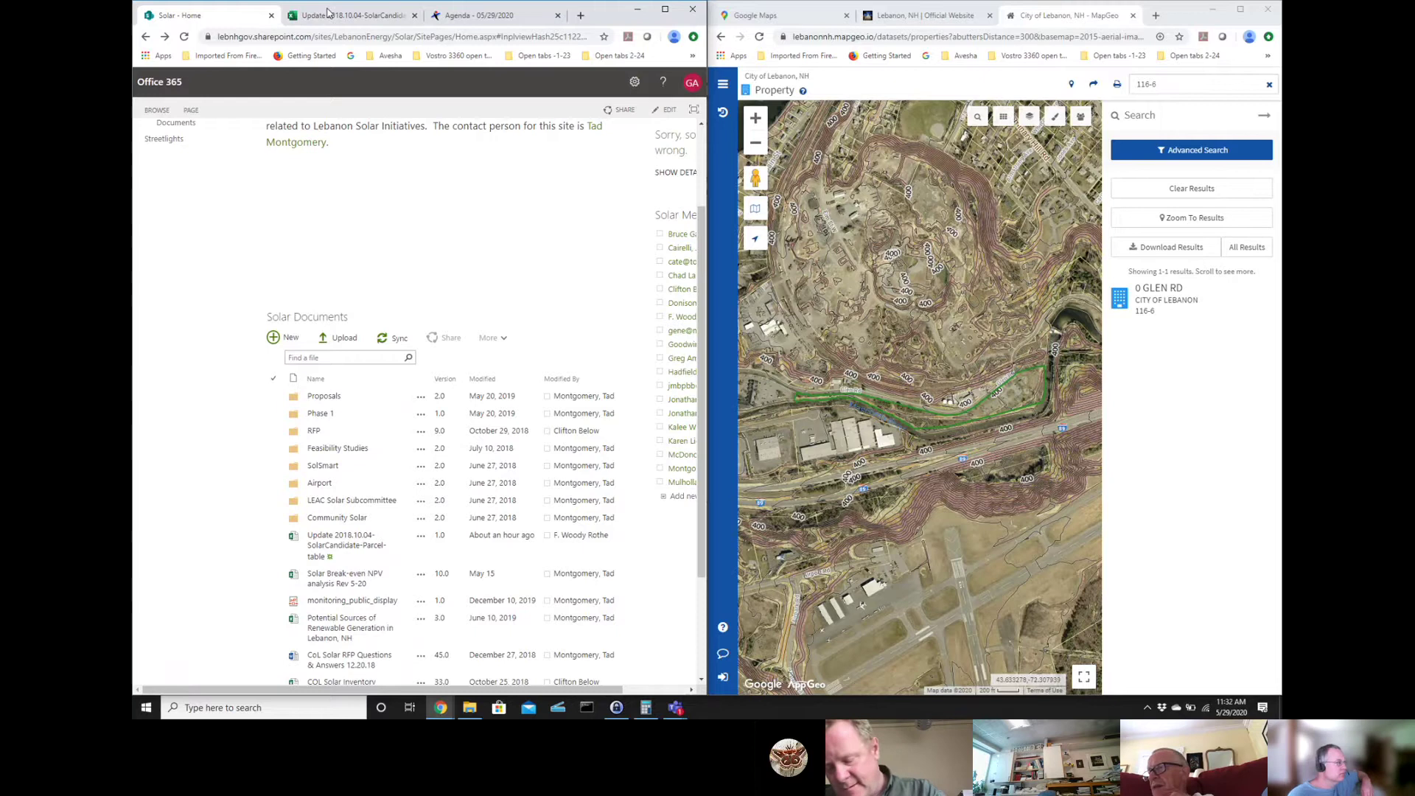
- Switch back to the Update 2018.10.04 solar candidates workbook in Excel Online
click(331, 16)
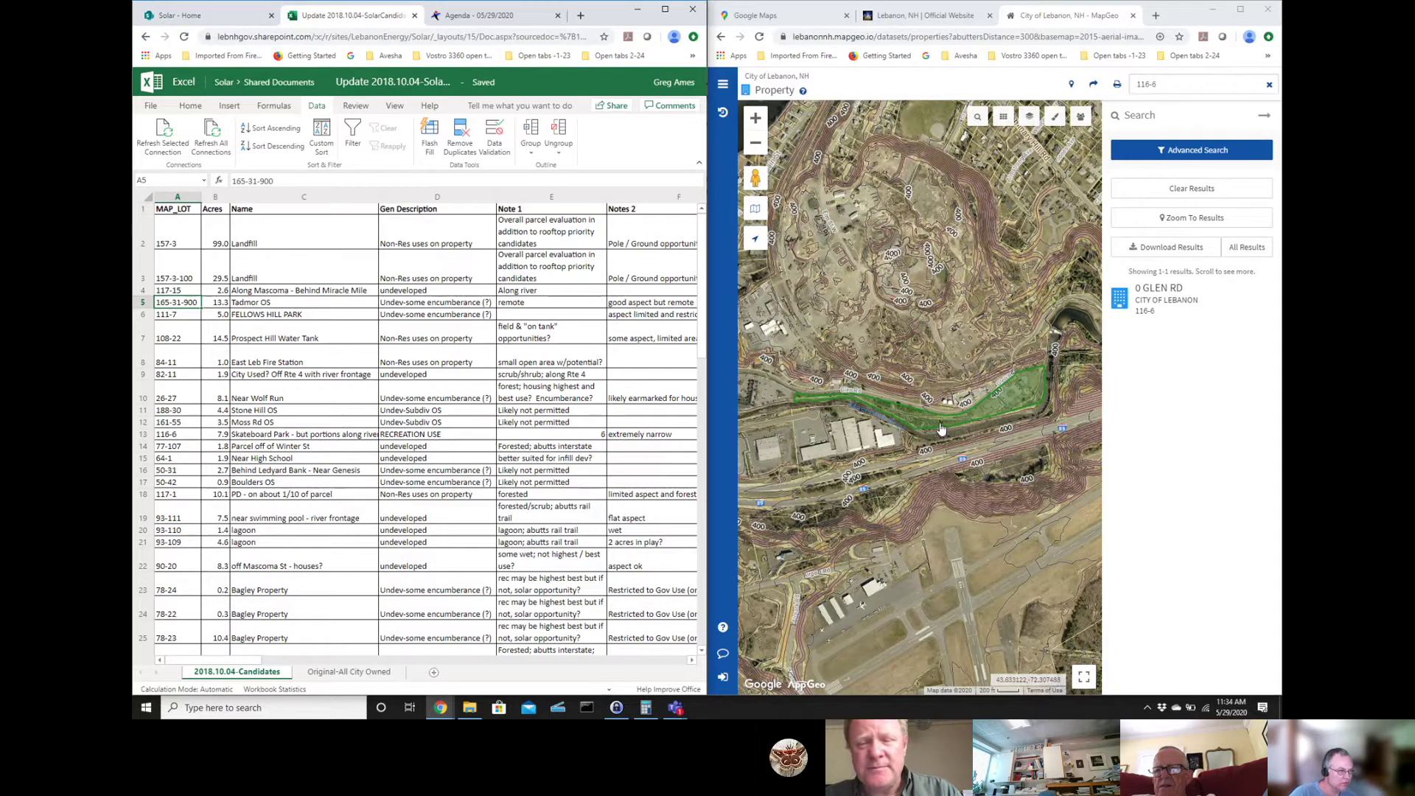
- Zoom in on parcel 116-6, hide the search results, and show its 0 GLEN RD property card
click(757, 120)
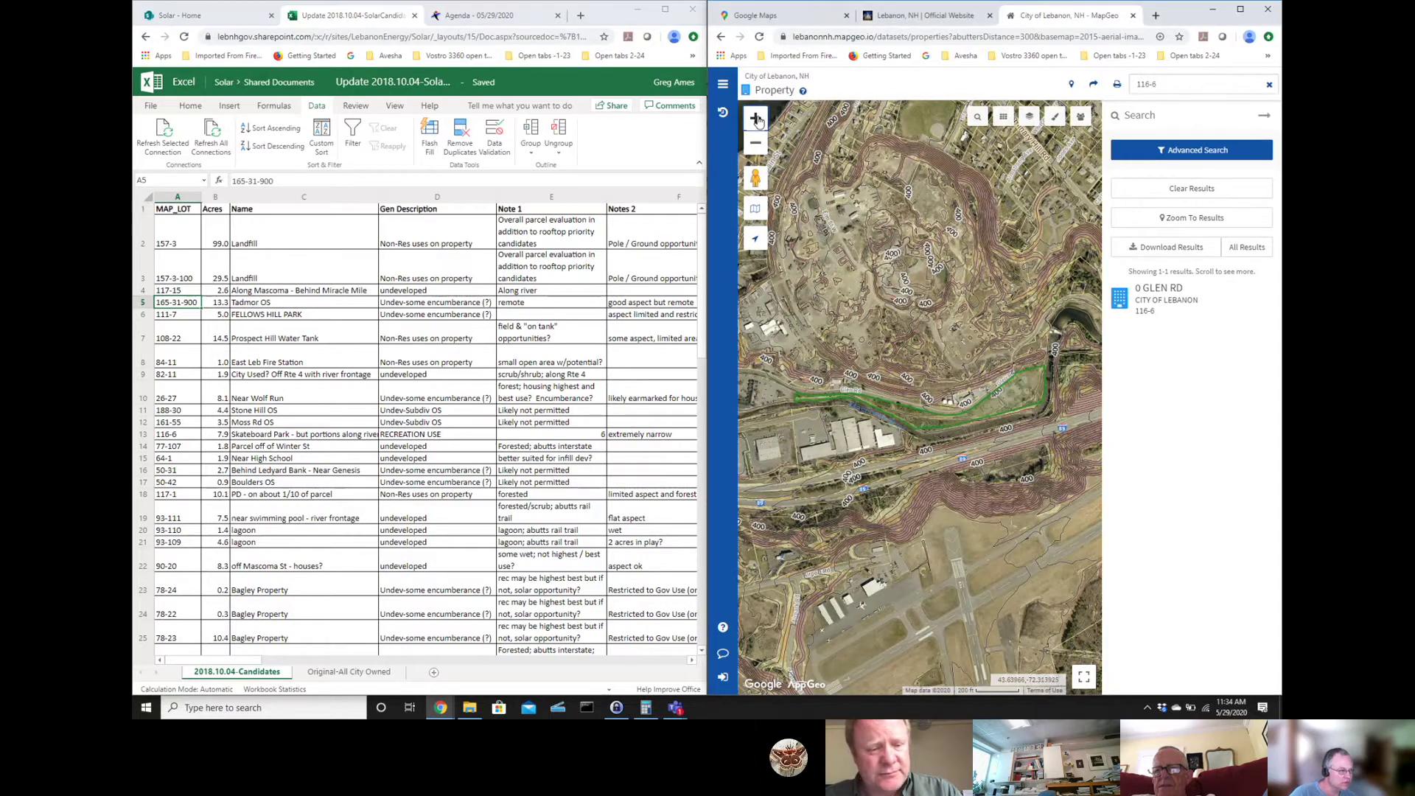
click(757, 120)
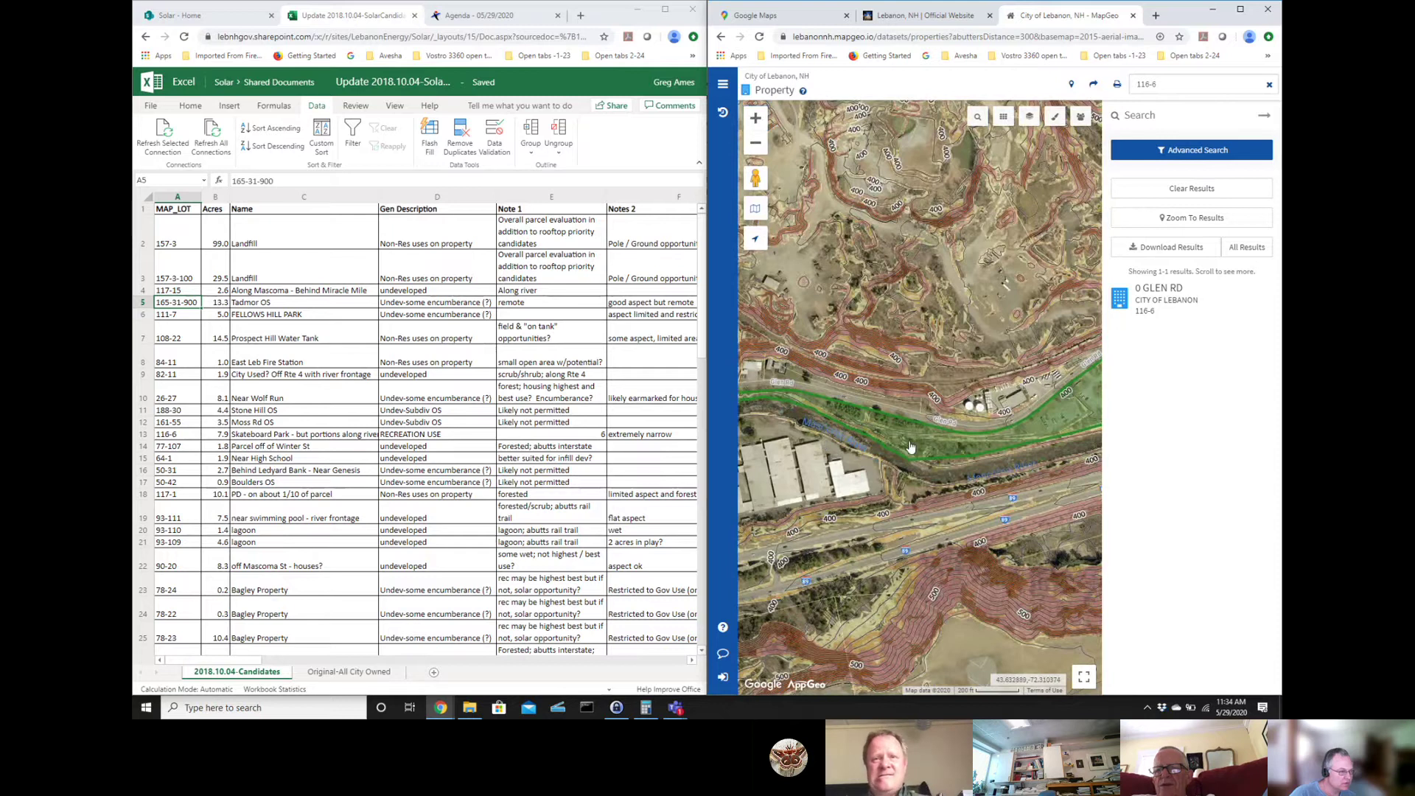
click(911, 447)
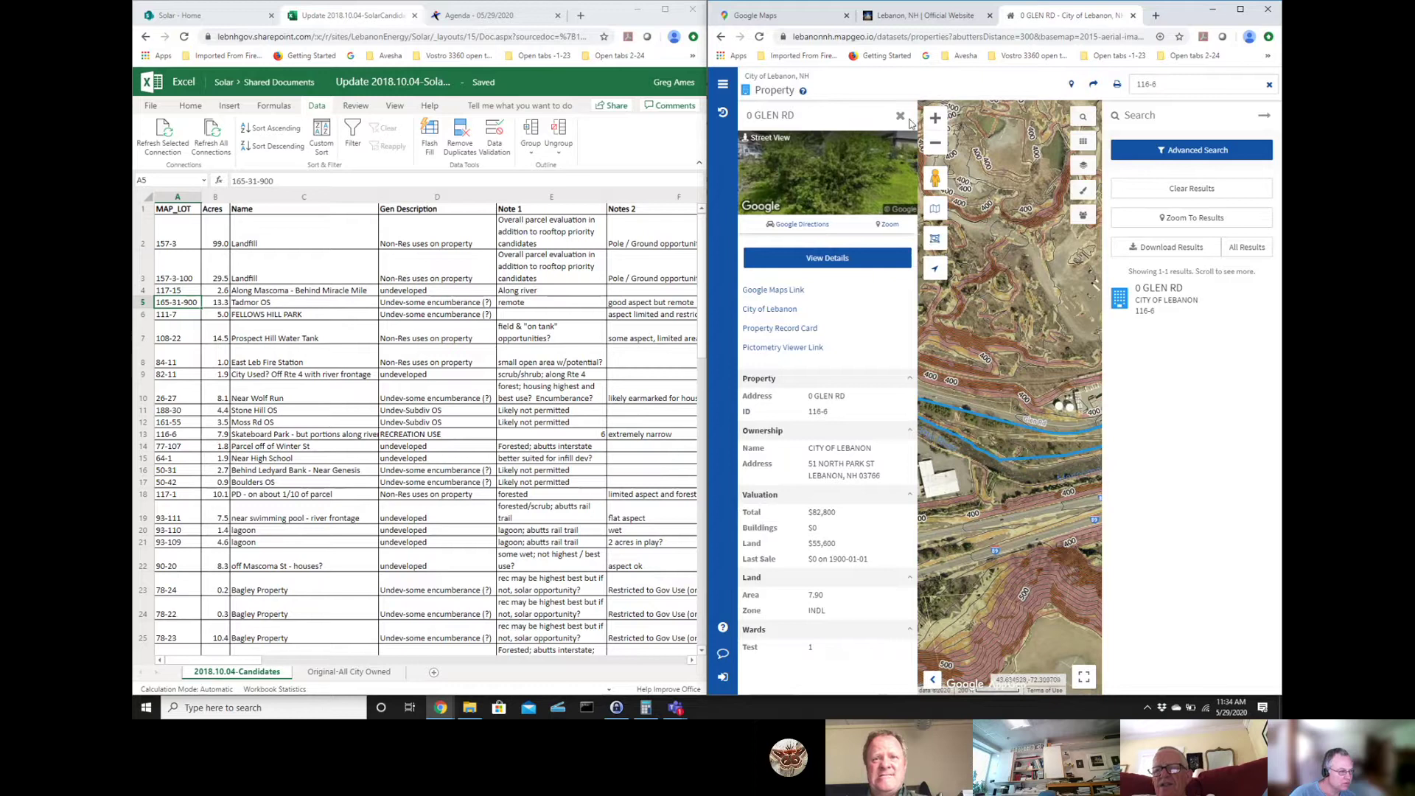
click(1265, 116)
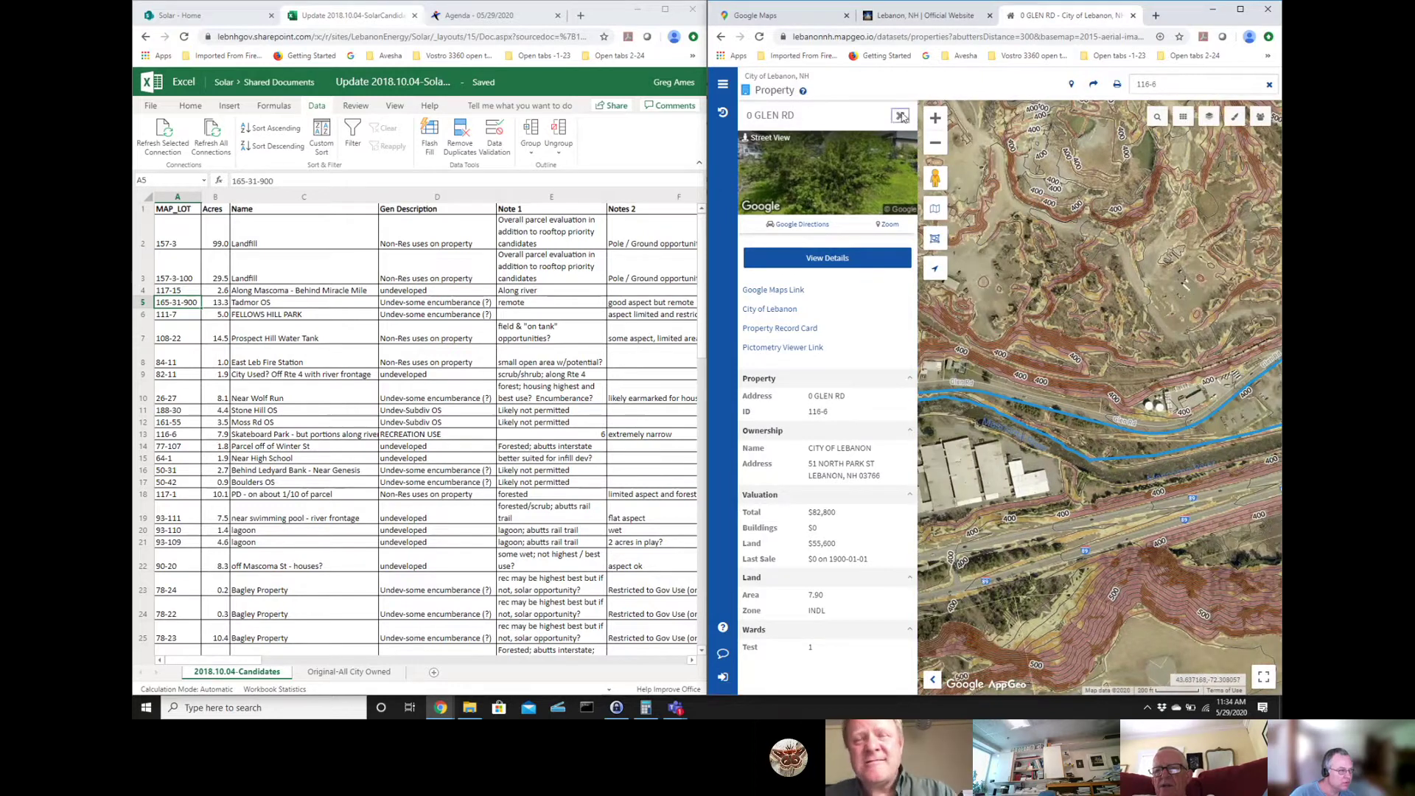
click(900, 115)
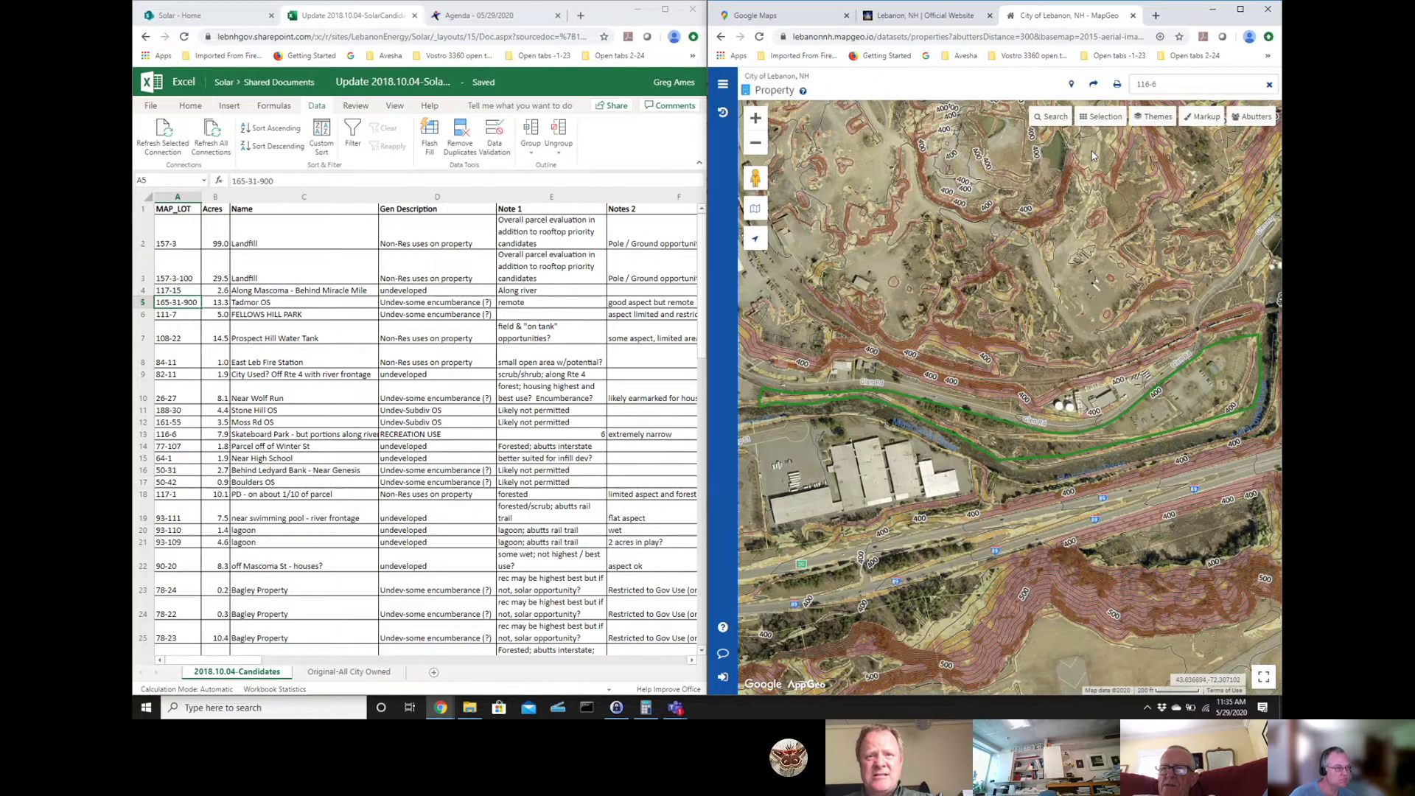
click(1006, 450)
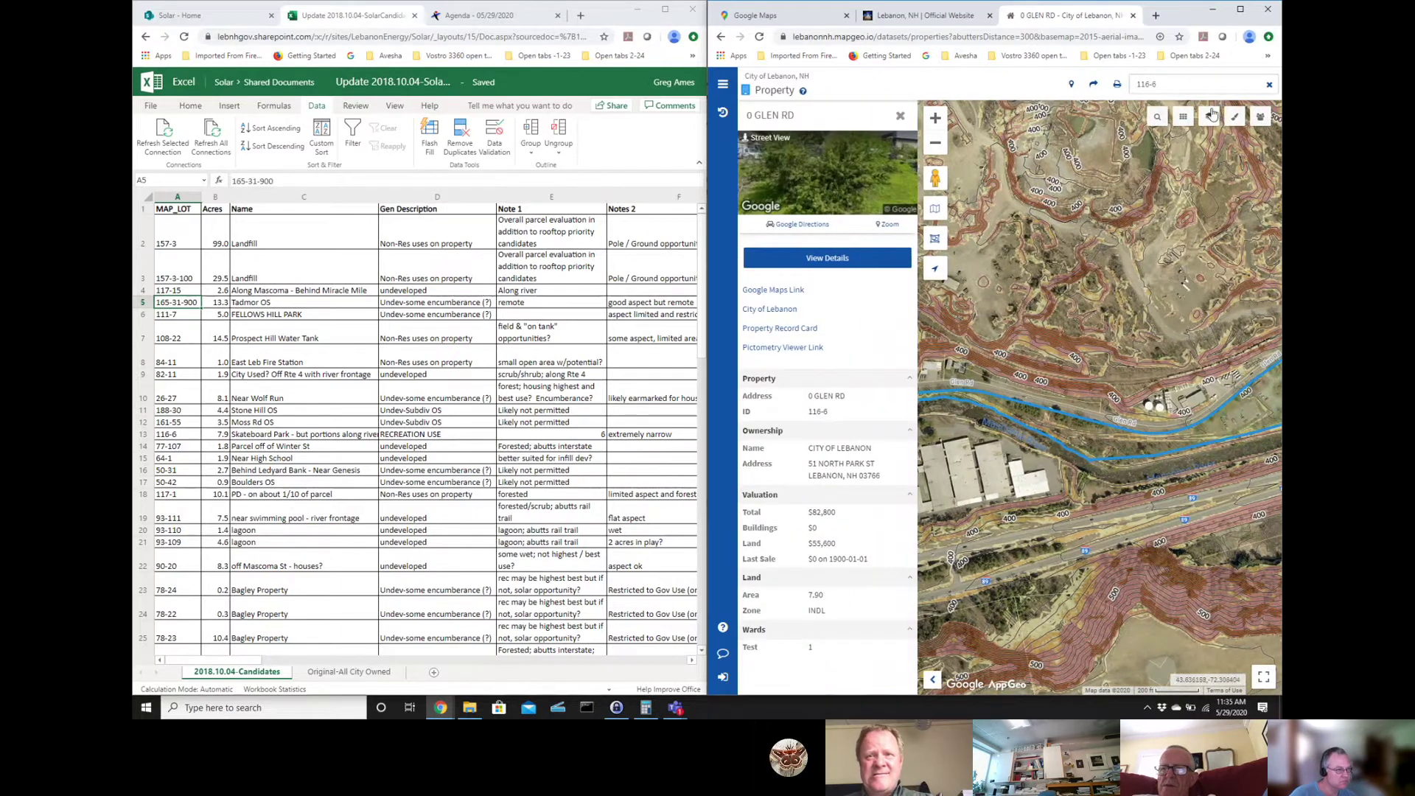
- Turn on the FEMA Flood Zones theme over the contours, then close the Themes panel and 0 GLEN RD card
click(1209, 116)
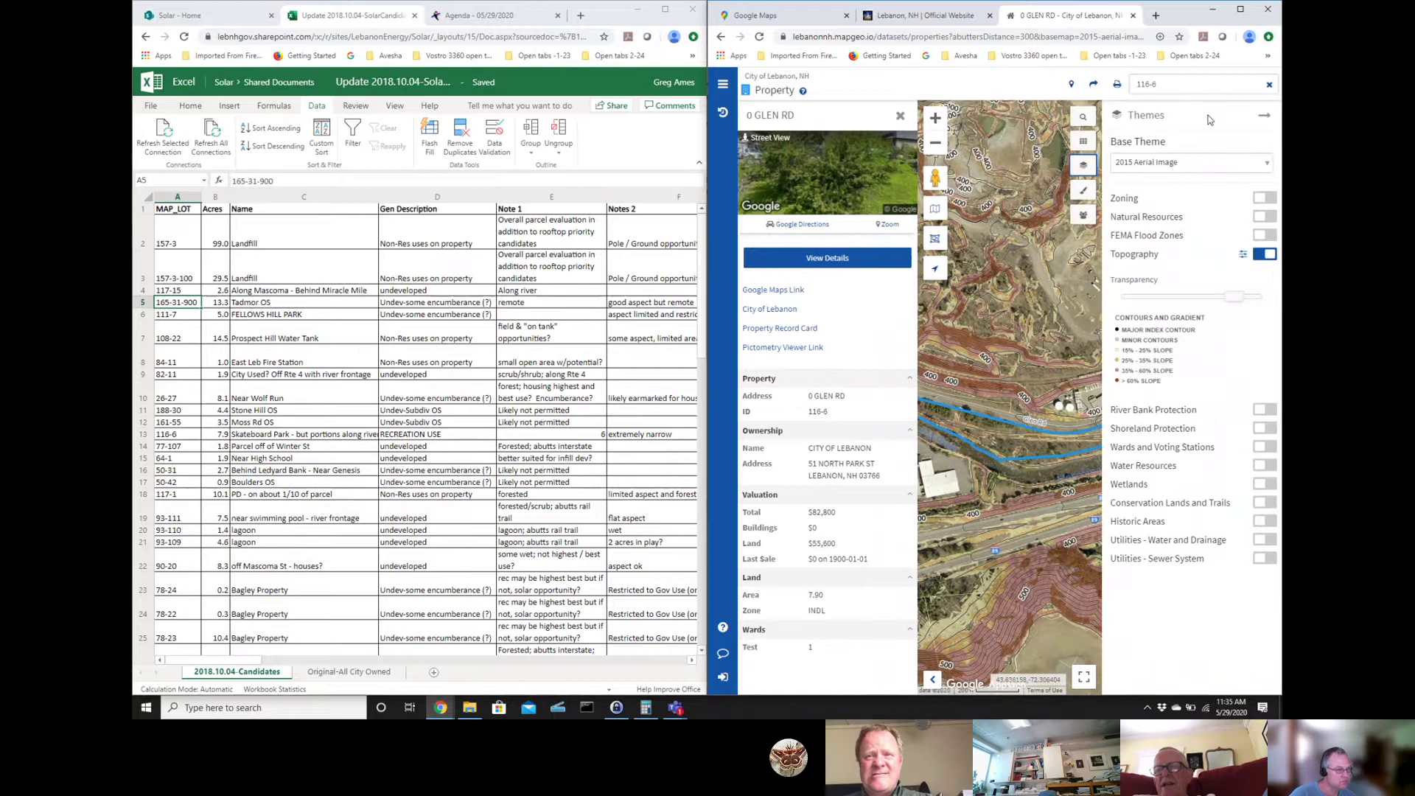
click(1269, 237)
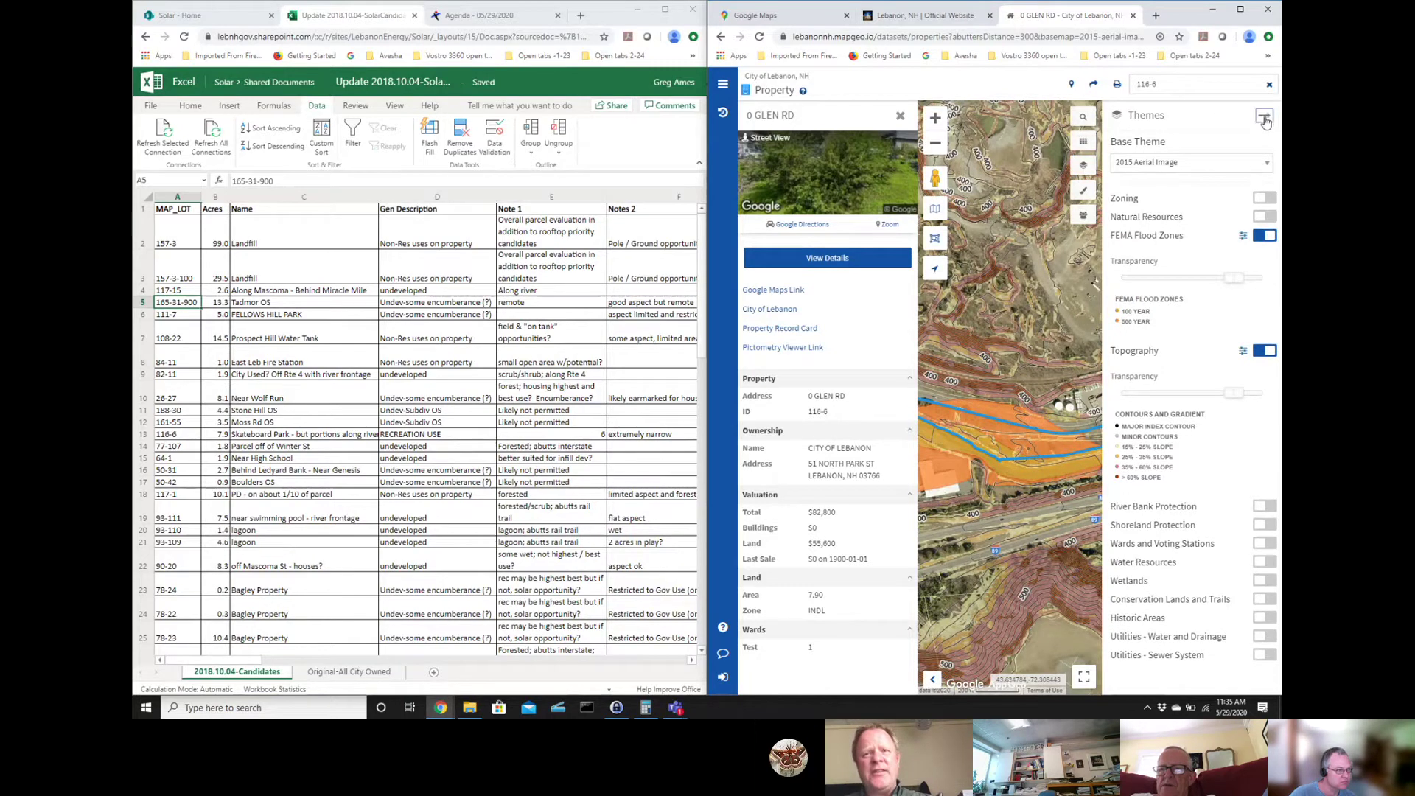
click(1268, 114)
click(899, 116)
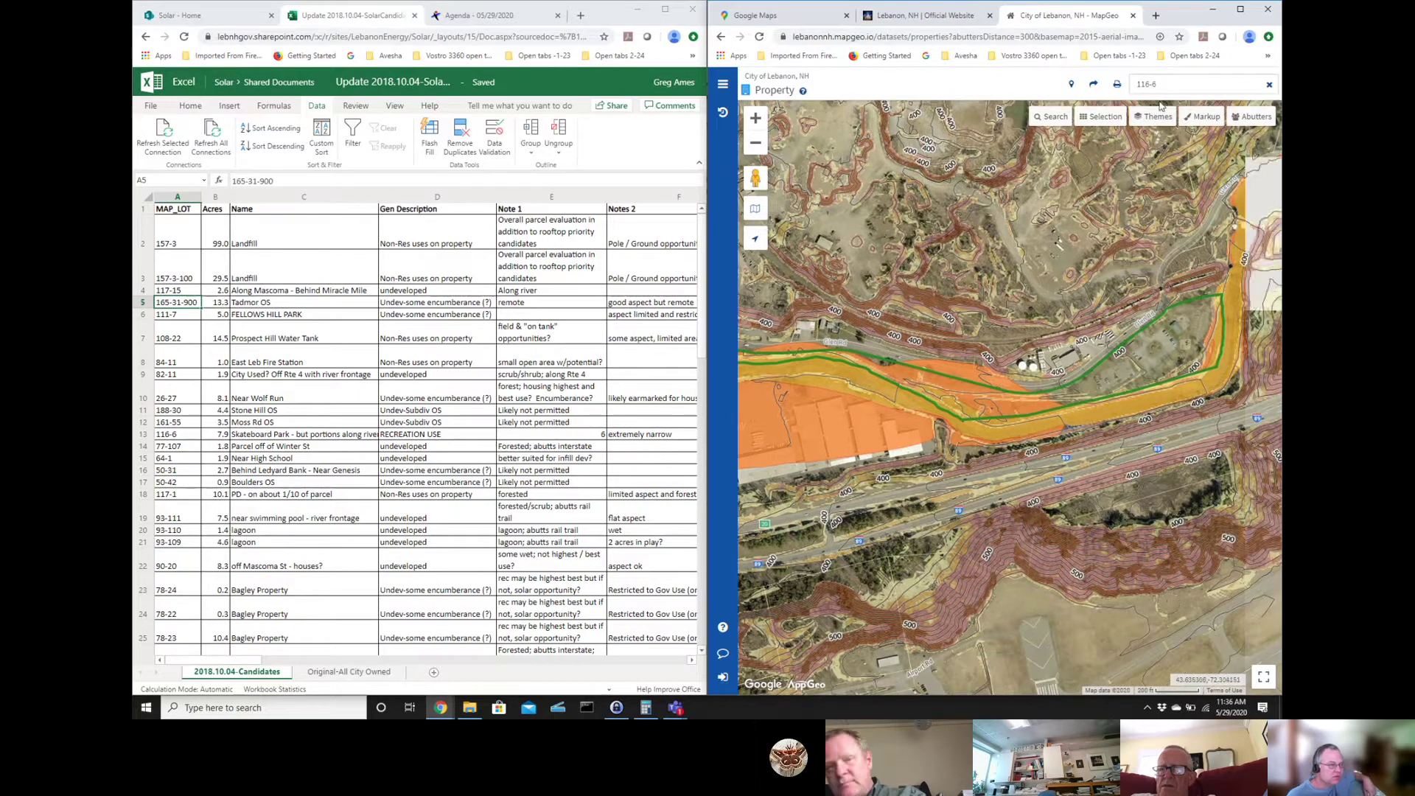
- Frame parcel 116-6's riverside strip, its orange flood-zone band and the nearby Glen Rd buildings
click(756, 119)
click(755, 120)
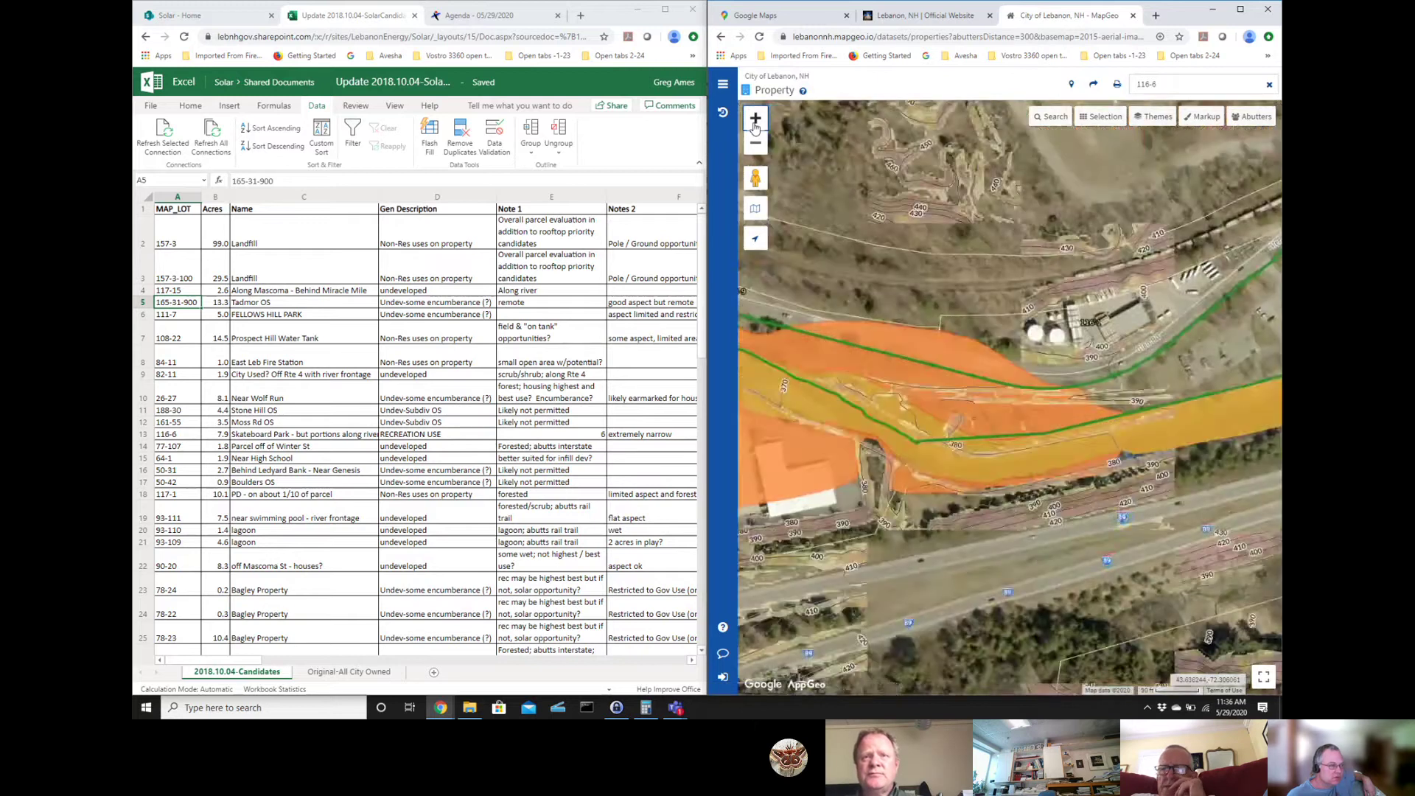
drag(1136, 218, 690, 280)
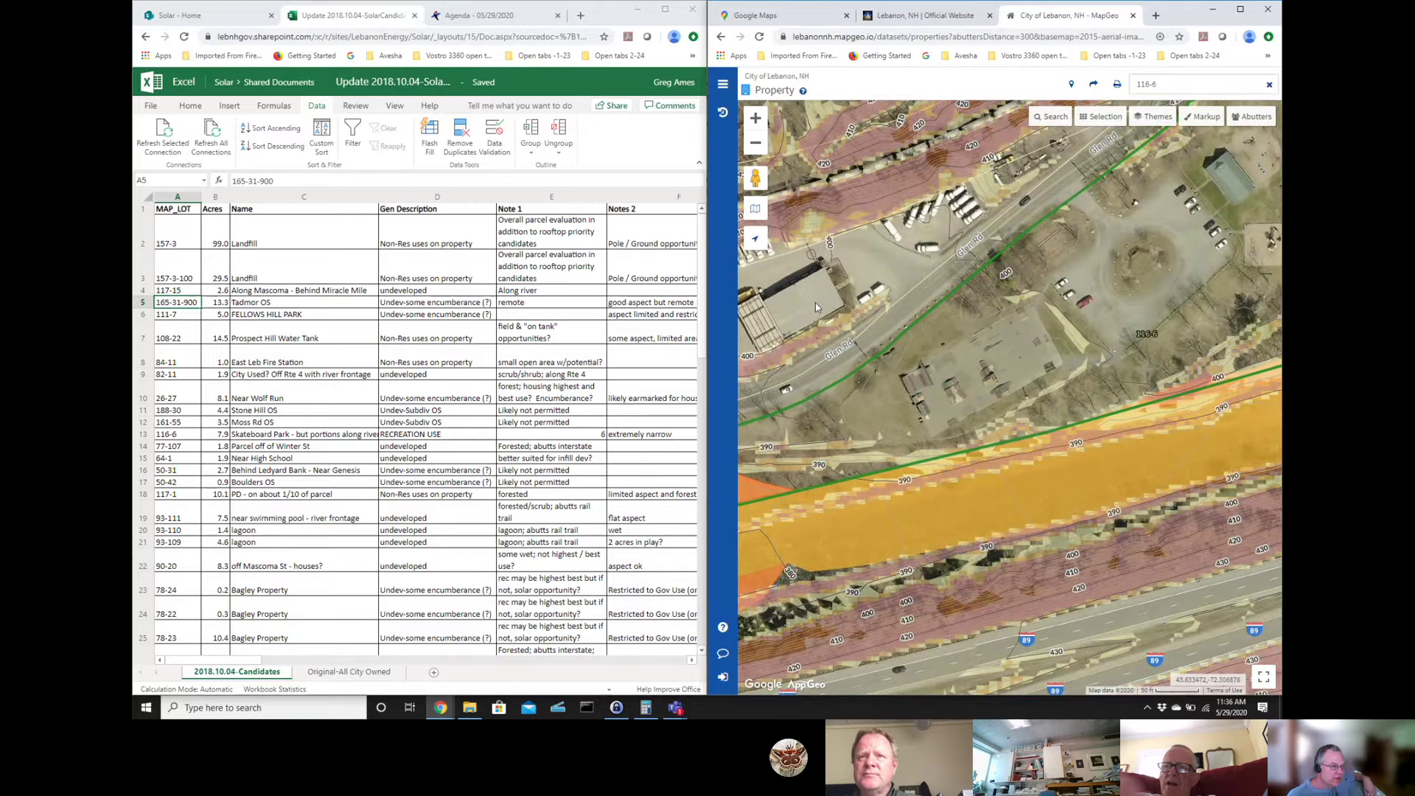
drag(1144, 234, 1168, 297)
drag(847, 486, 1281, 343)
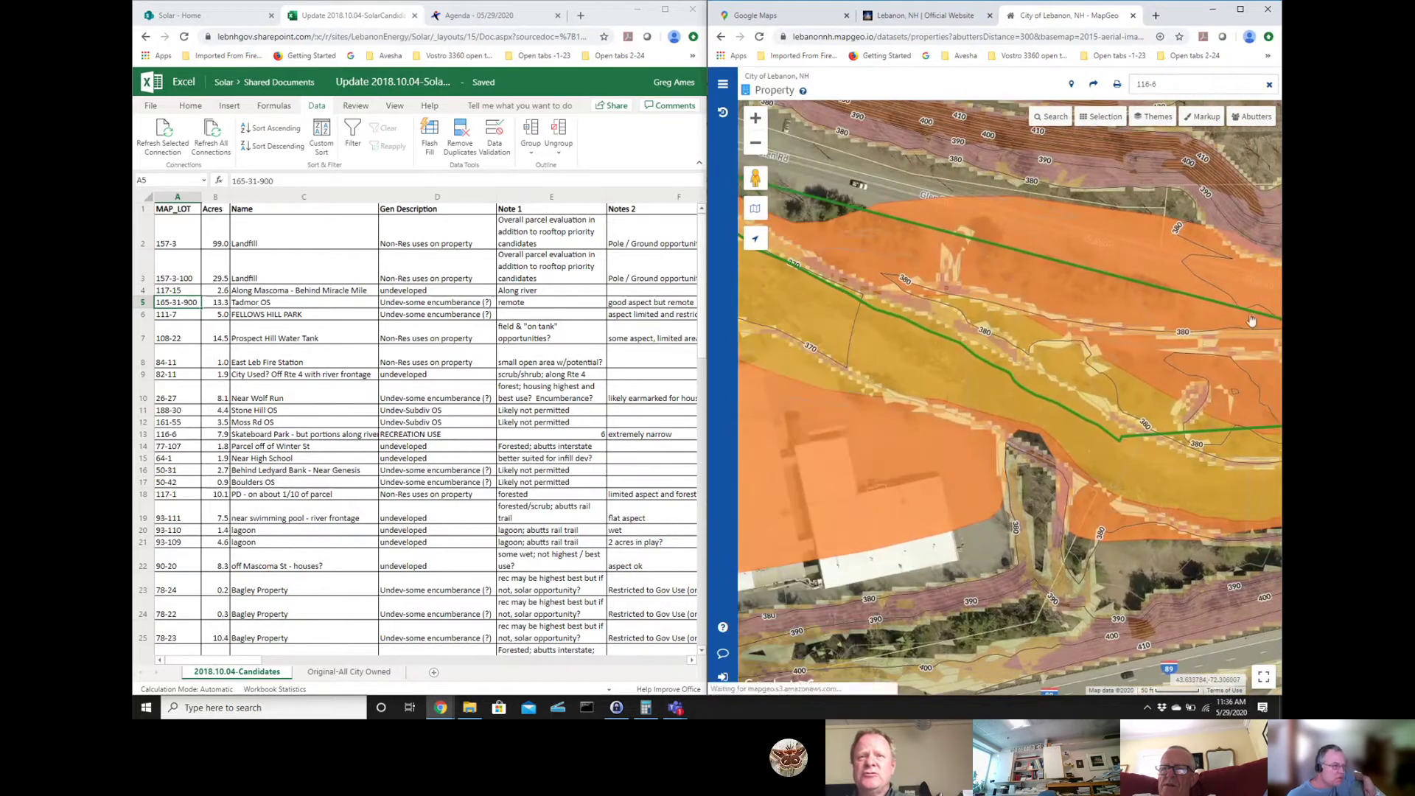
click(755, 143)
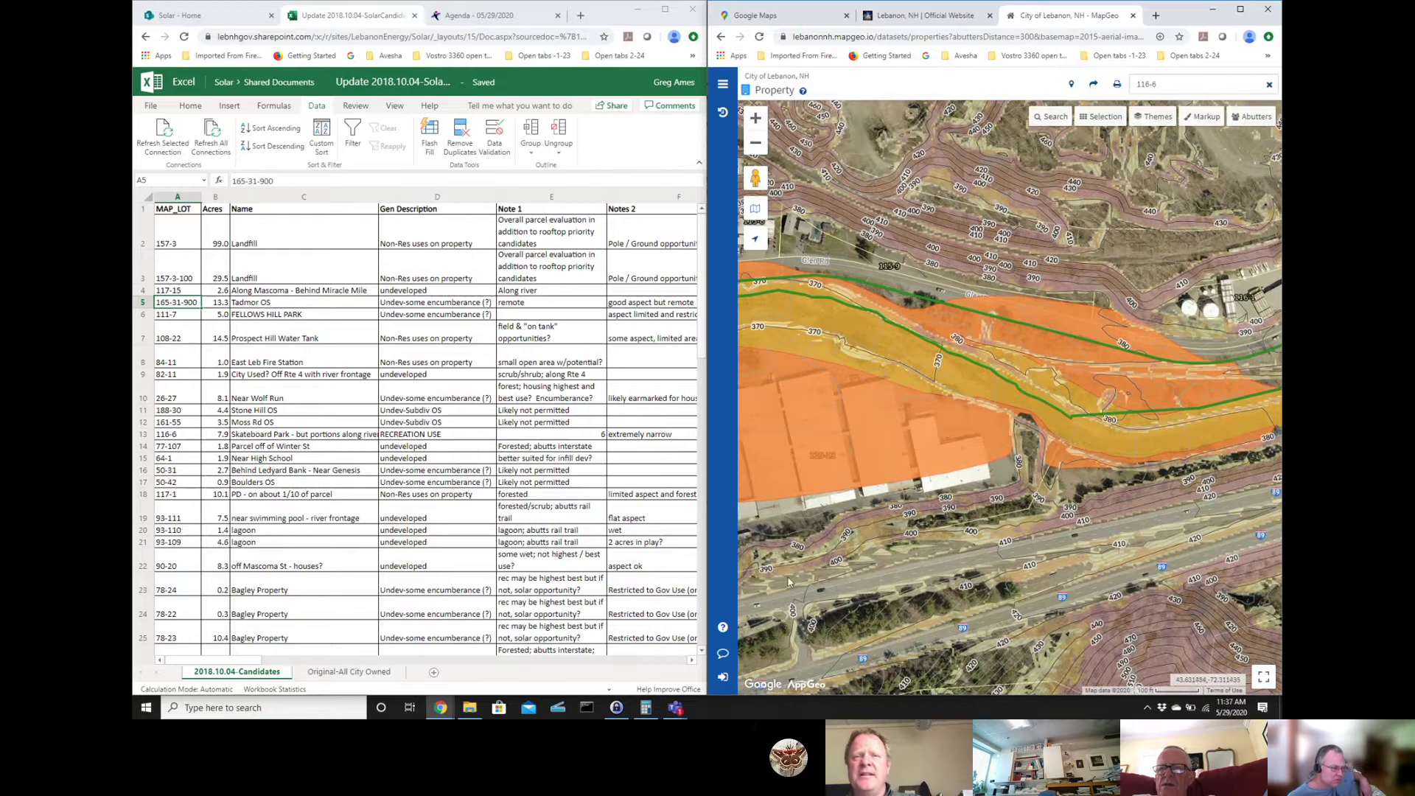
scroll(1128, 480, up, 2)
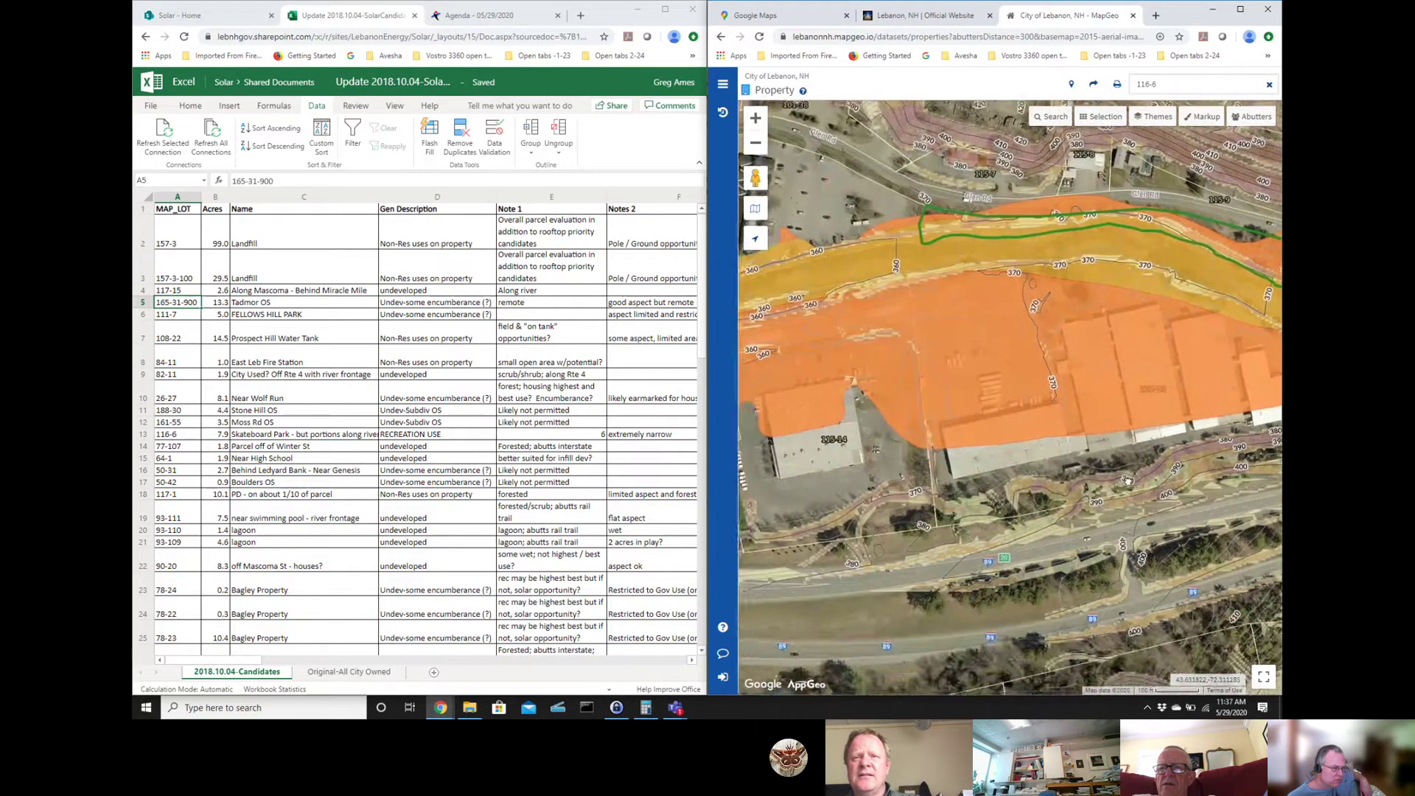
scroll(1128, 480, up, 3)
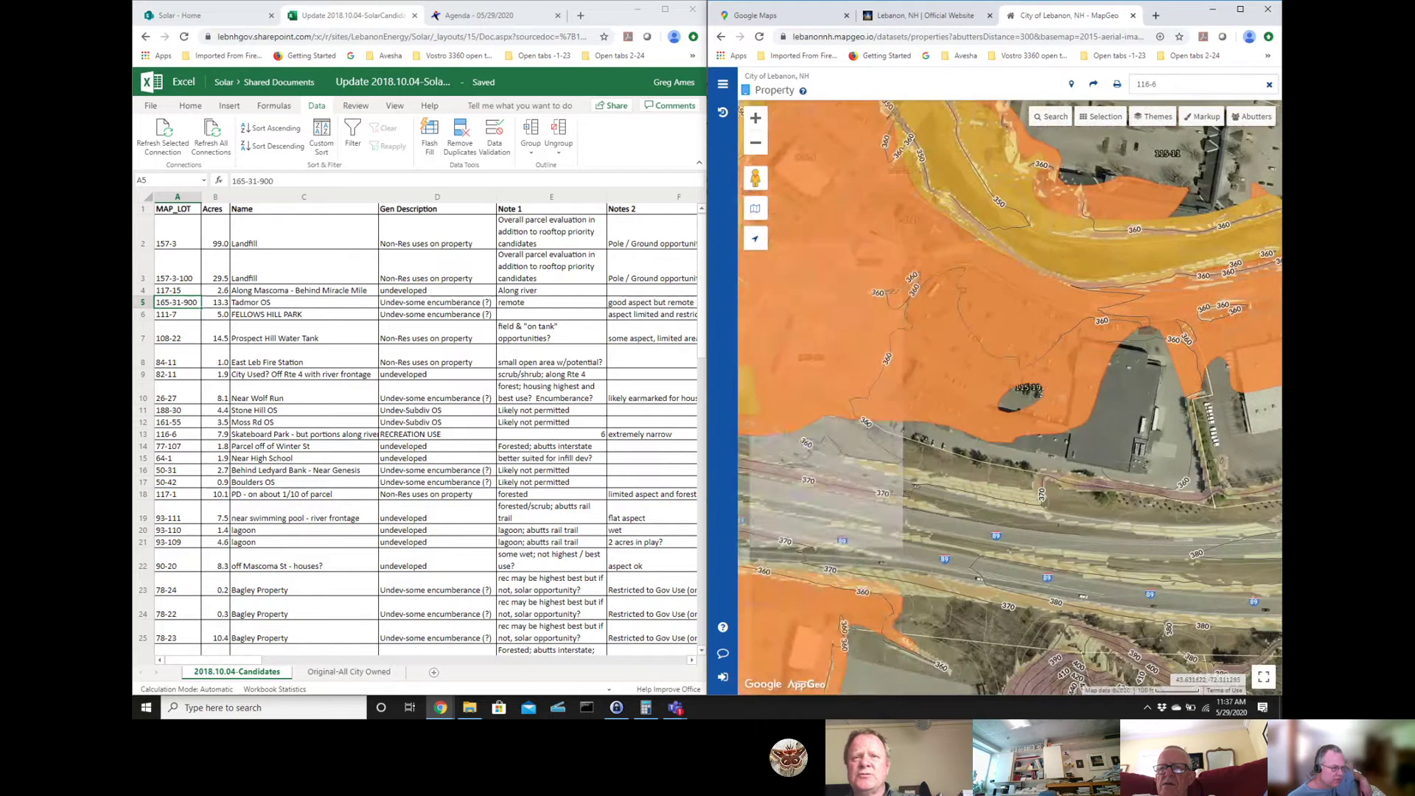
scroll(1226, 440, up, 2)
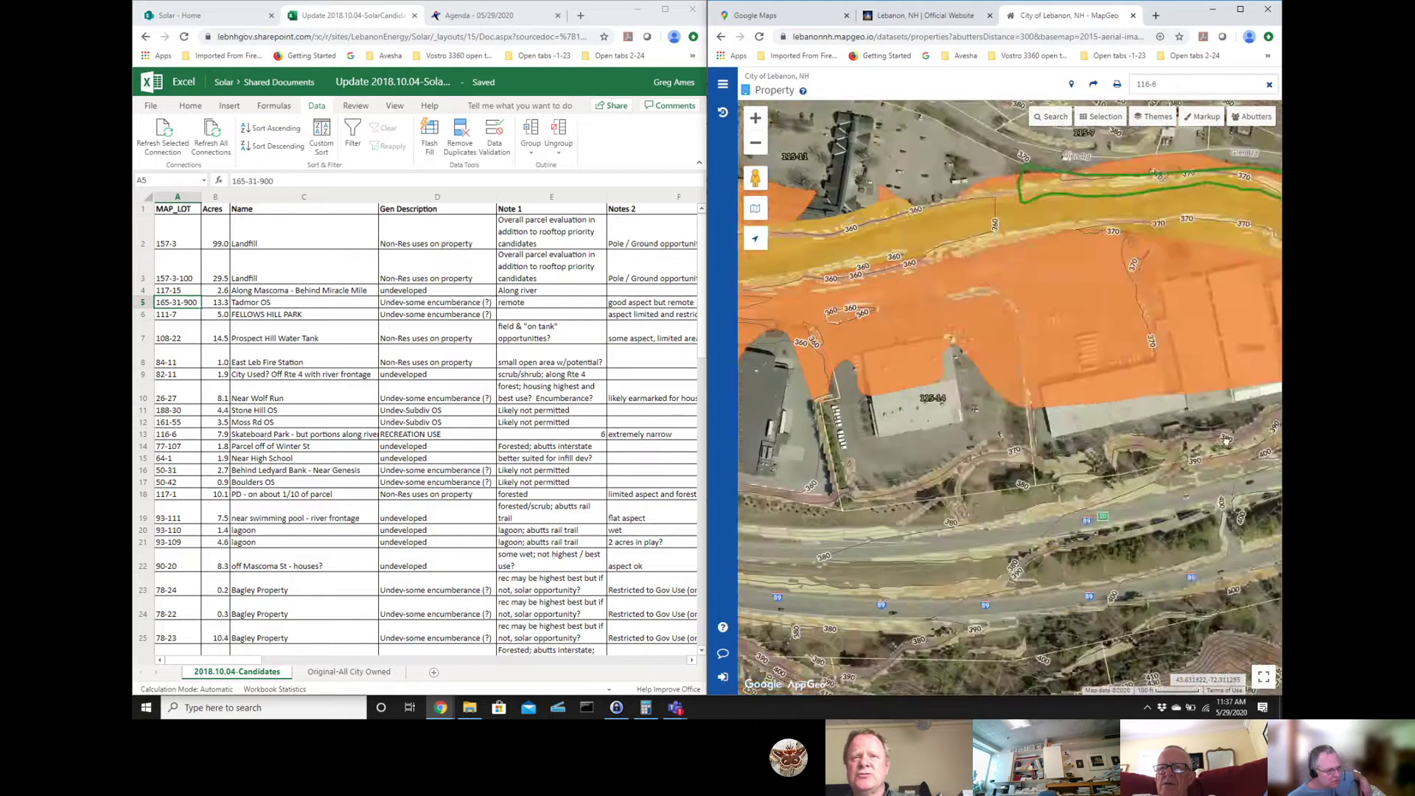
drag(1225, 440, 942, 466)
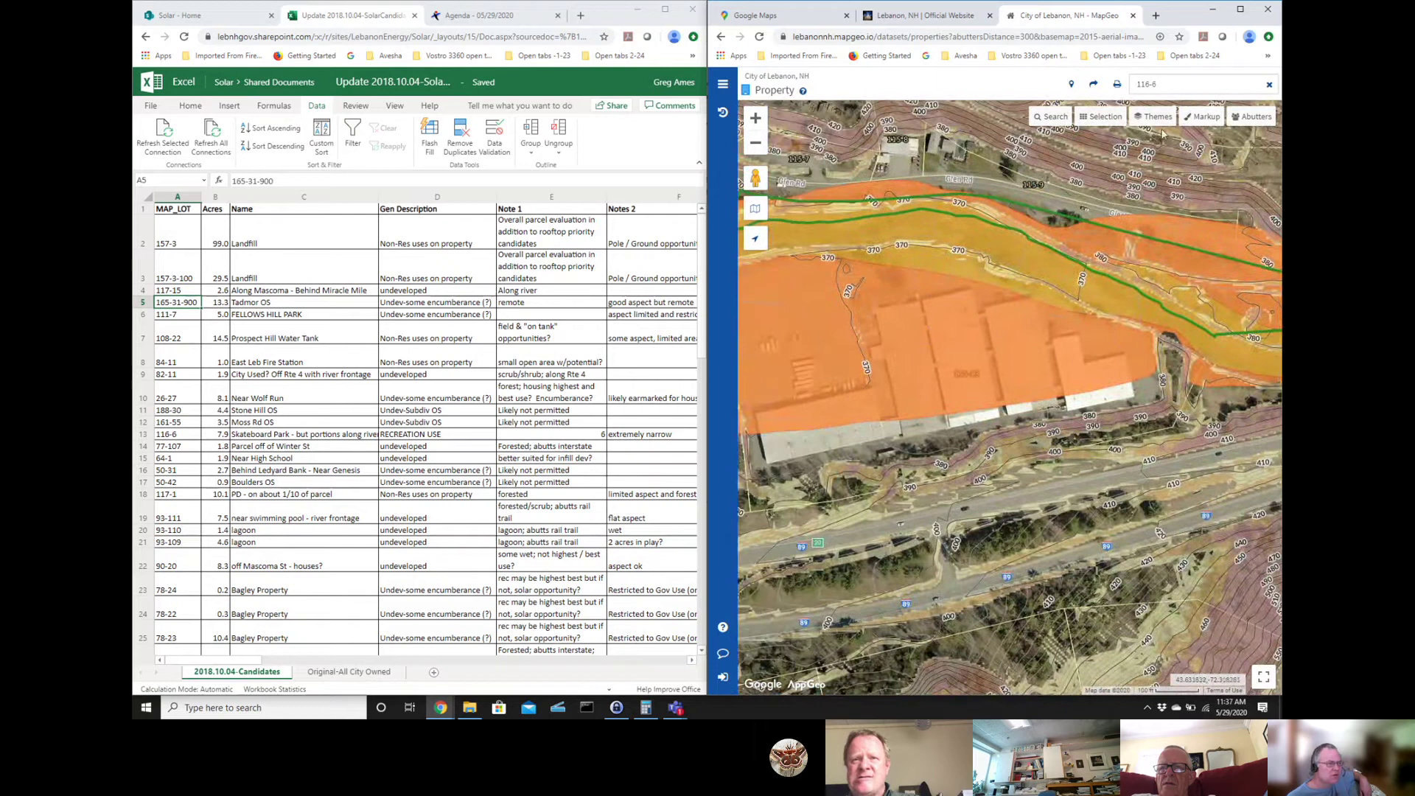
- Switch off the FEMA Flood Zones theme, leaving only contours, and close the property and Themes panels
click(1121, 358)
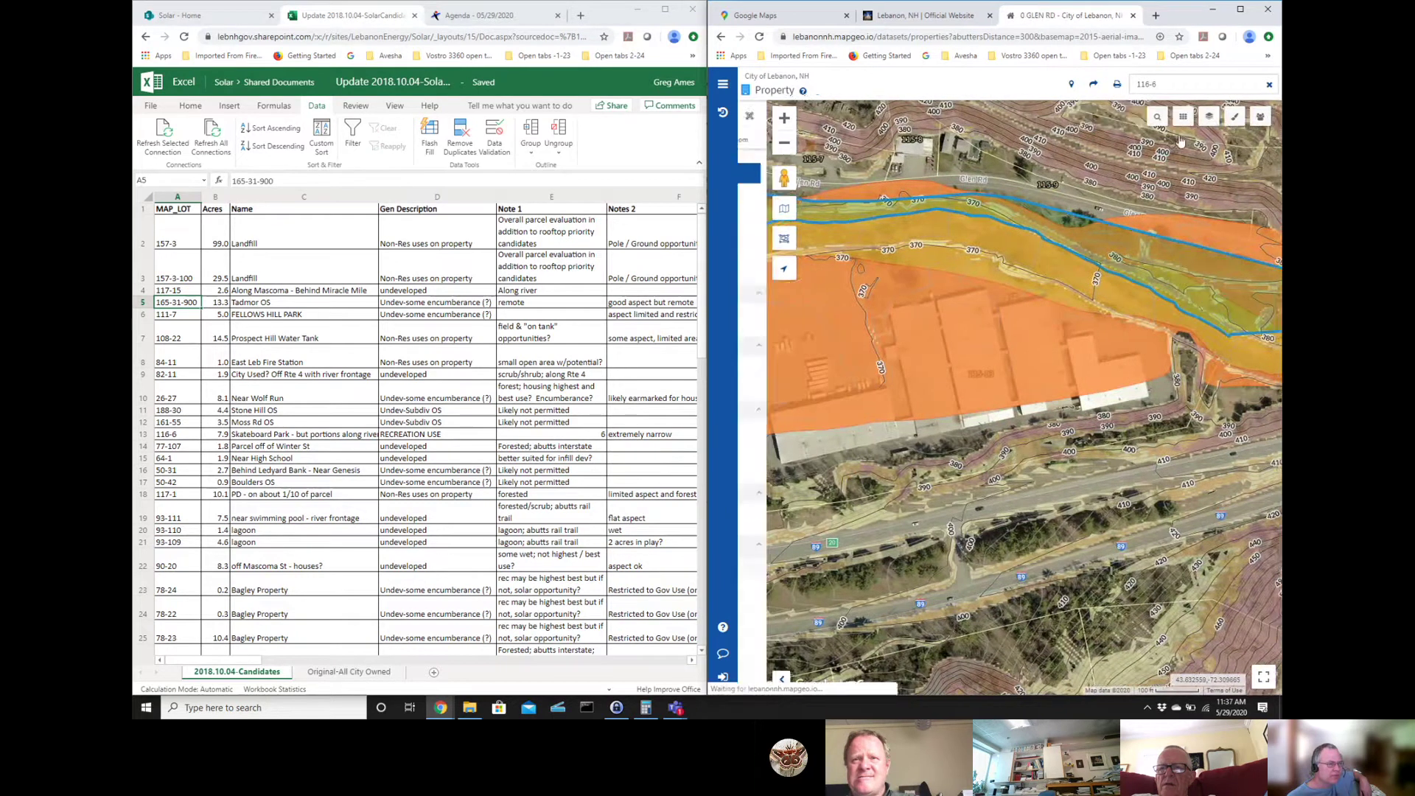
click(1207, 116)
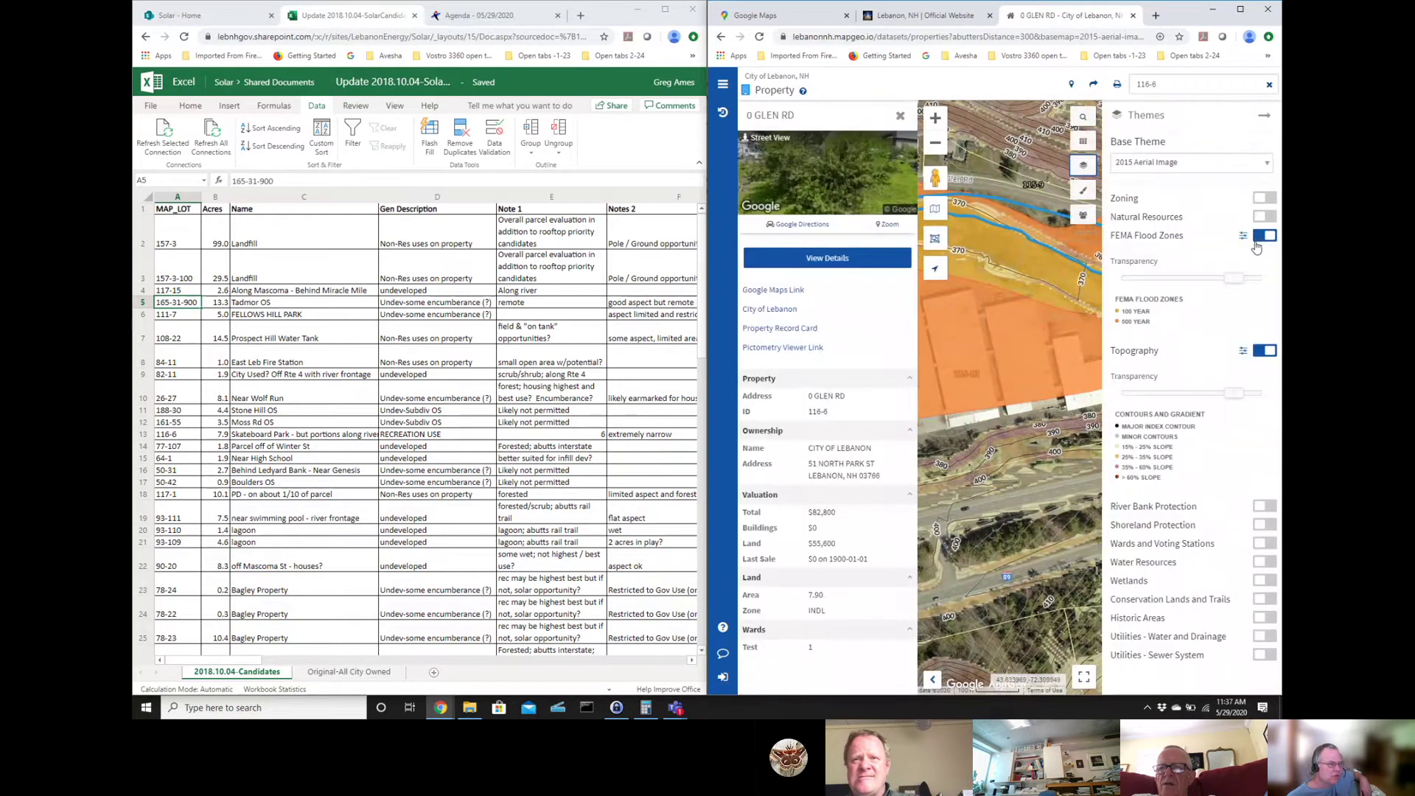
click(1260, 238)
click(902, 117)
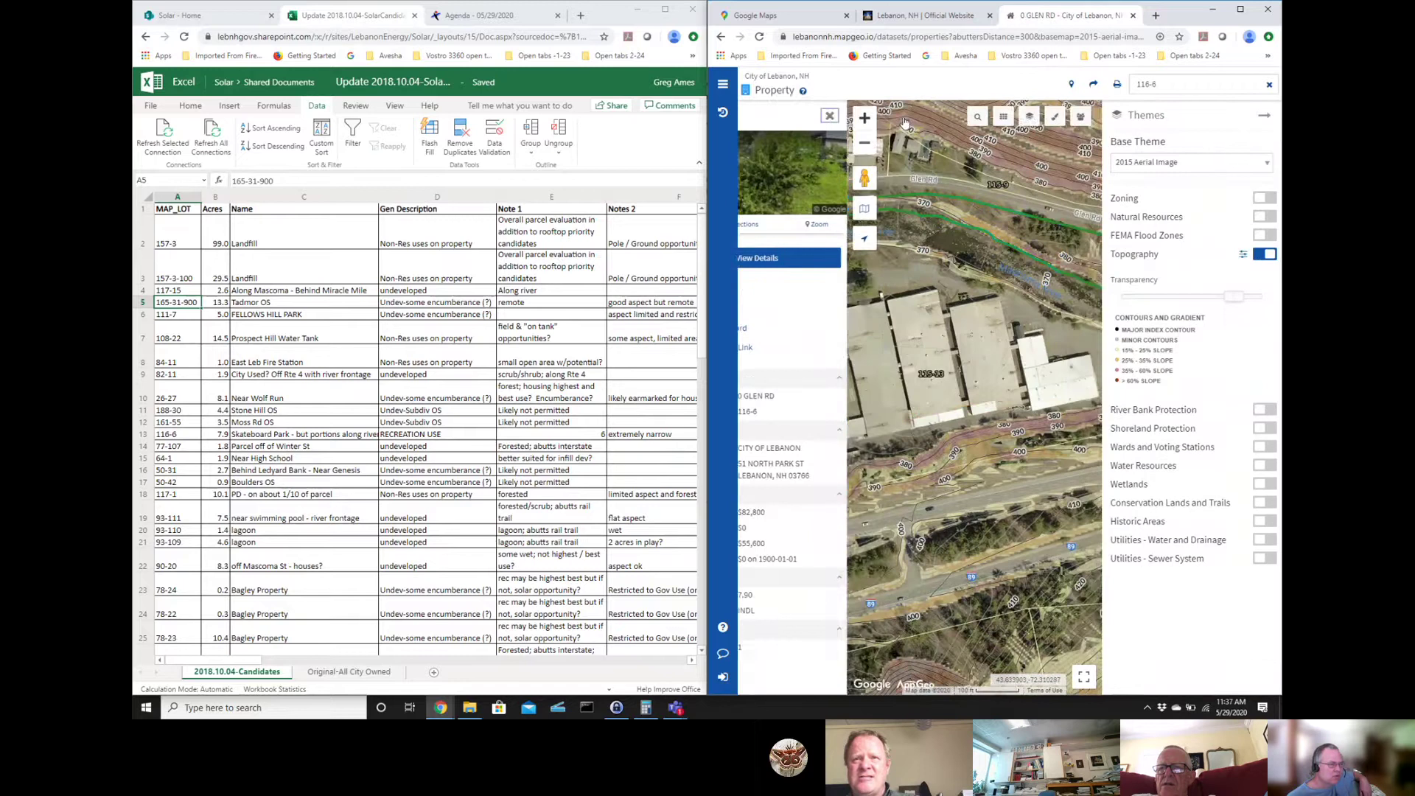
click(1267, 115)
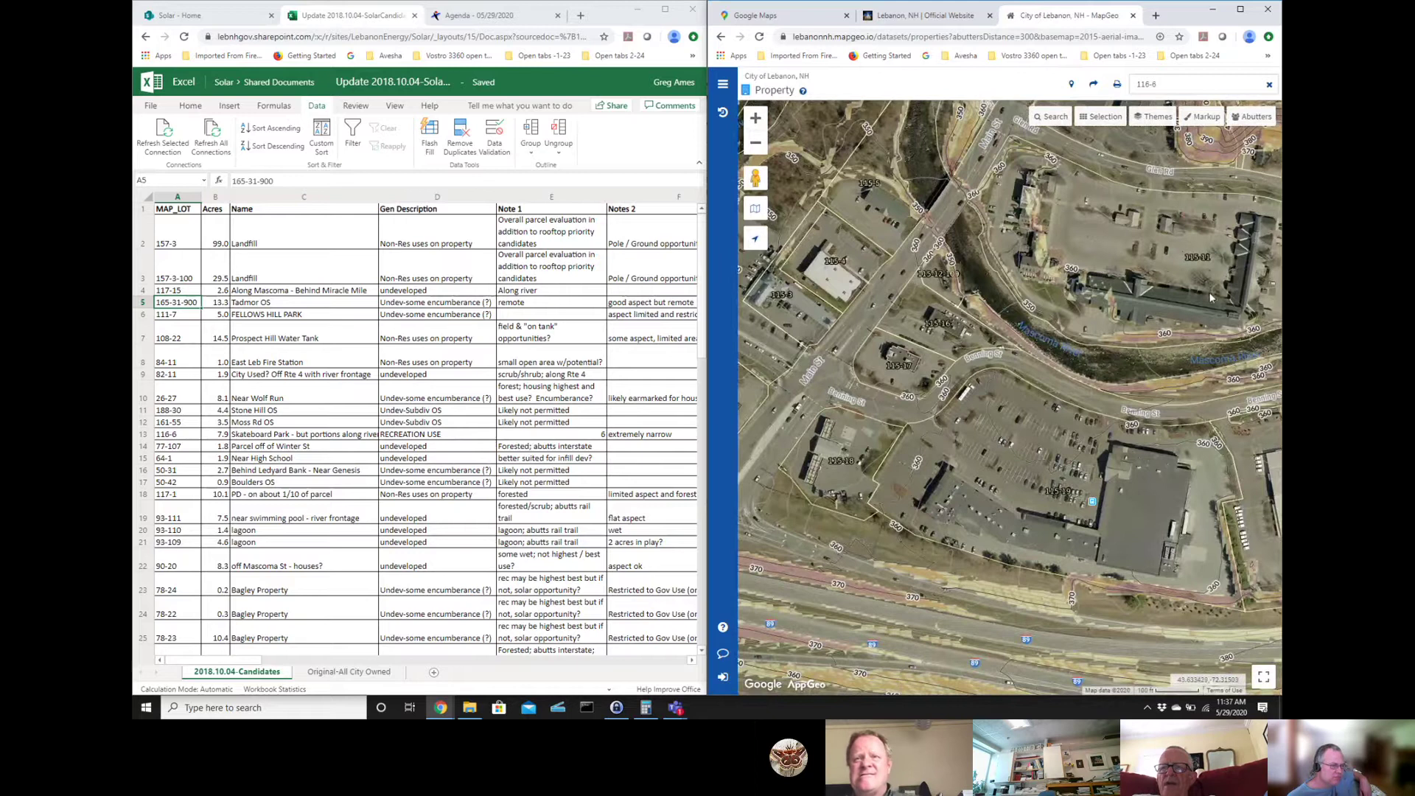
- Pan downstream along the river to the S Main St bridge, road junction and retail lot
drag(1219, 312, 1046, 308)
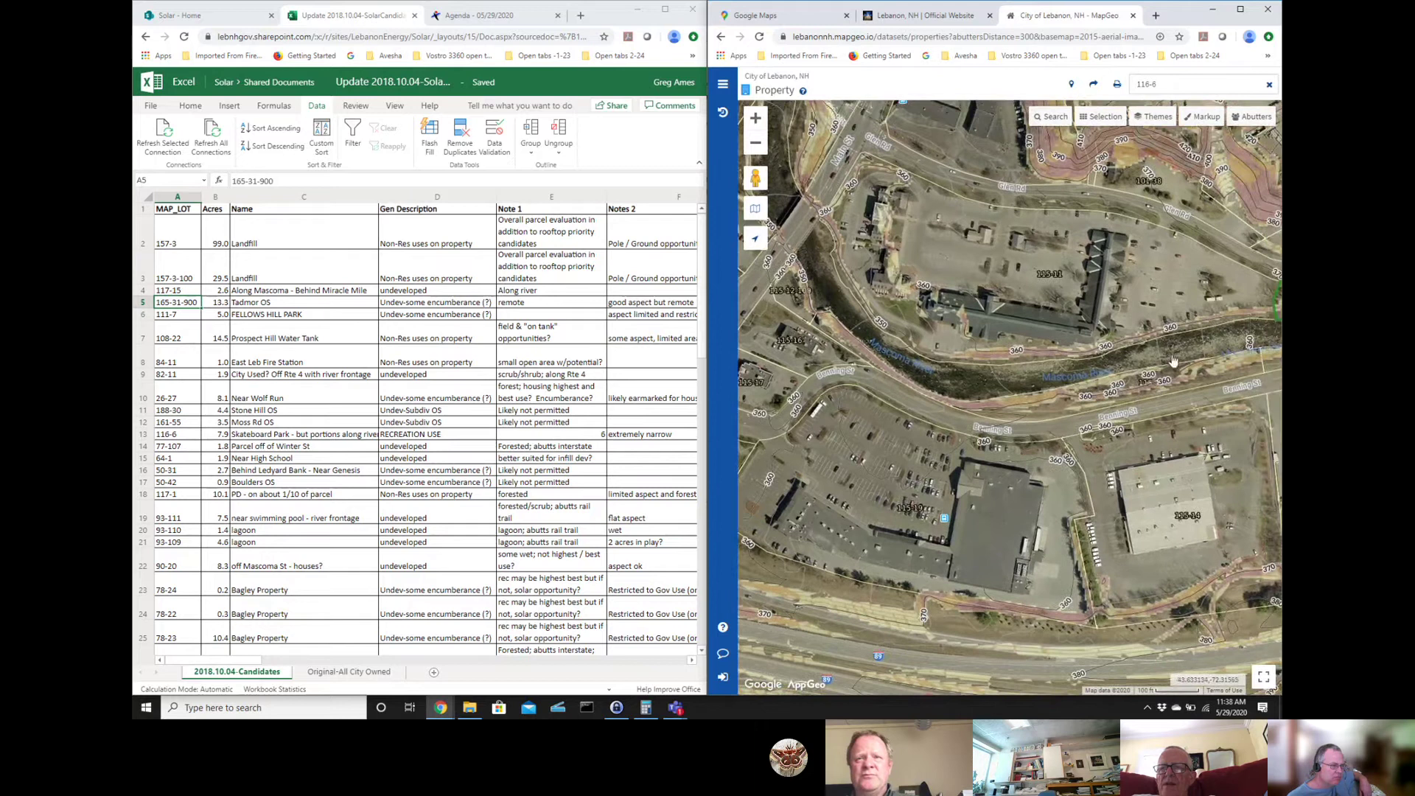
drag(1043, 375, 1069, 373)
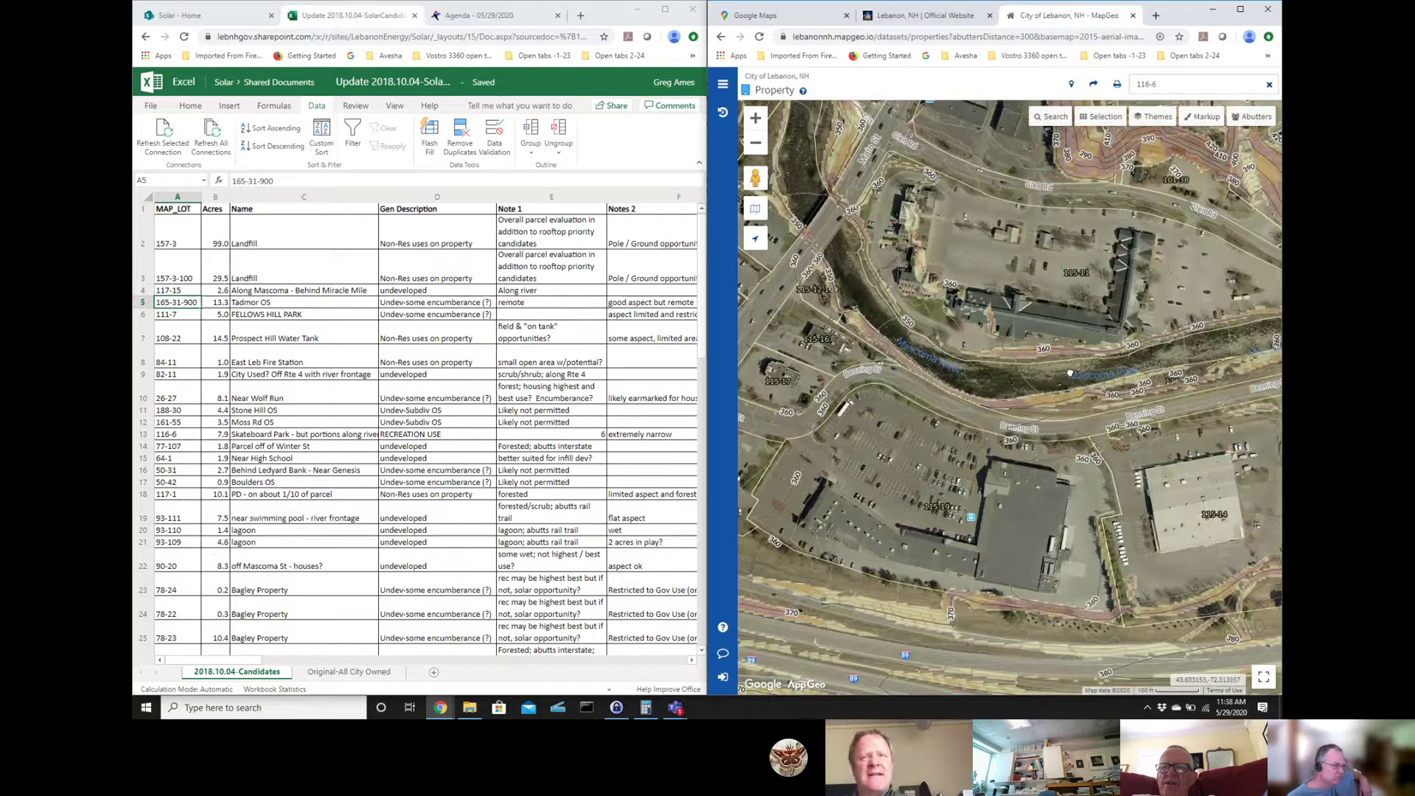
drag(1069, 373, 1193, 381)
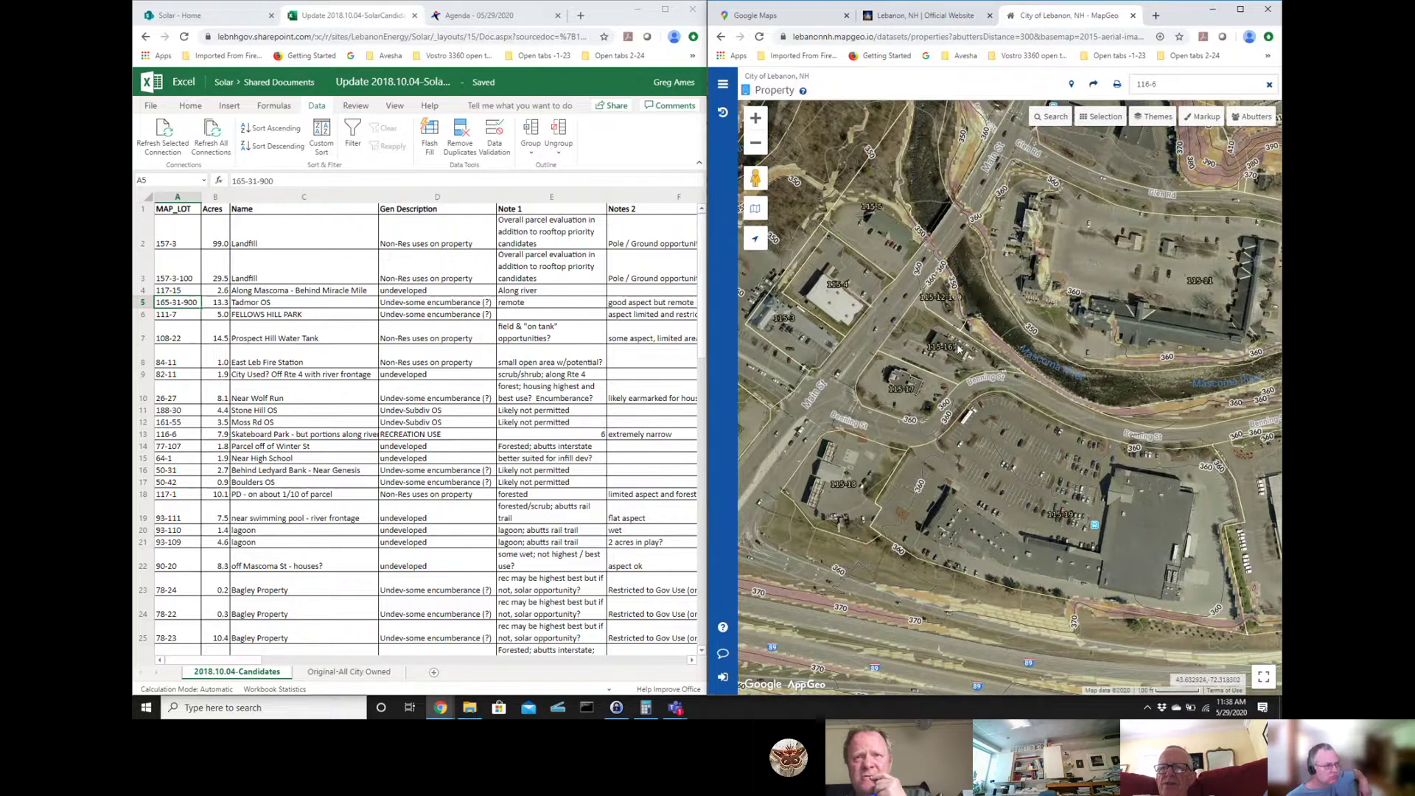
- Check riverside parcel 115-12-100 at 189 S MAIN ST (state-owned), then bring up the Selection modes
click(944, 299)
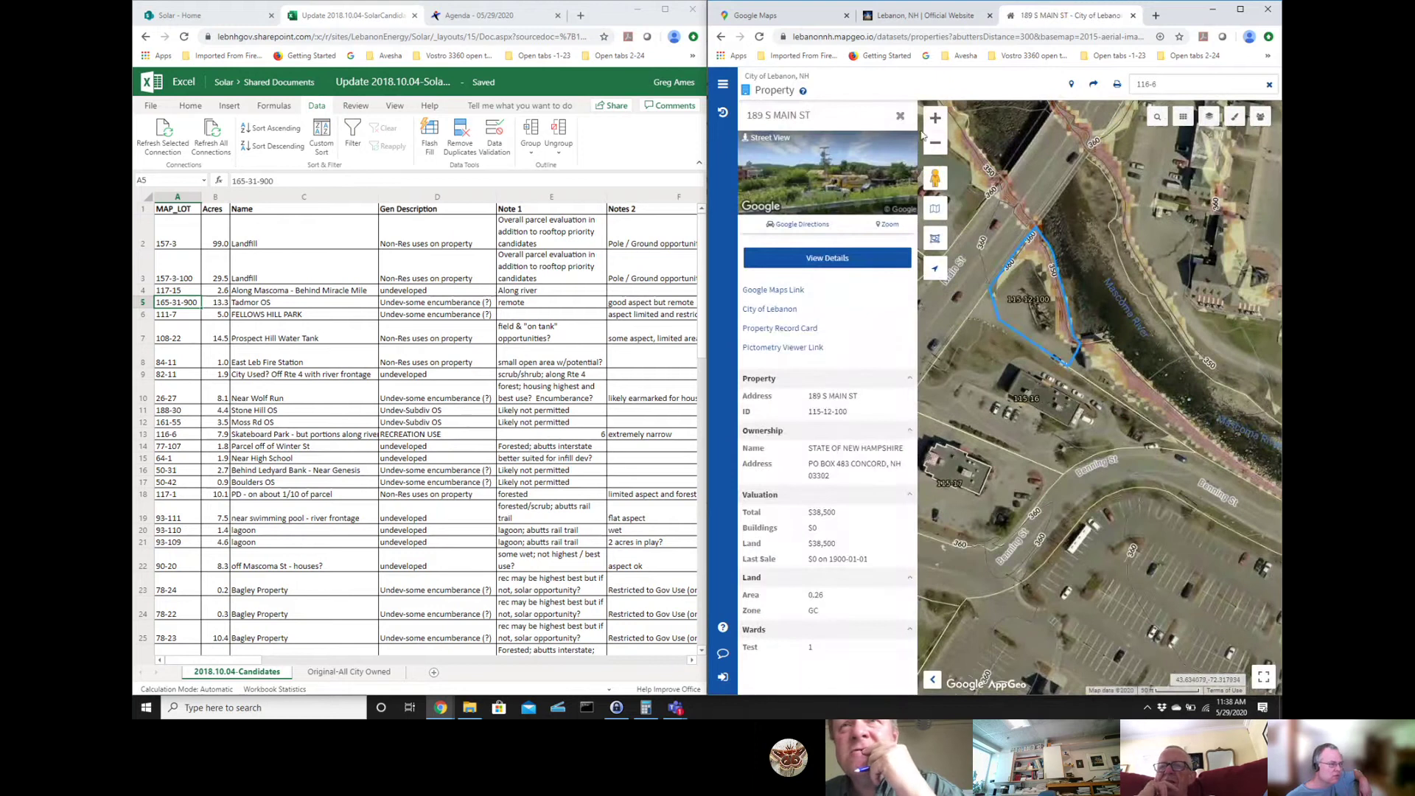
click(901, 114)
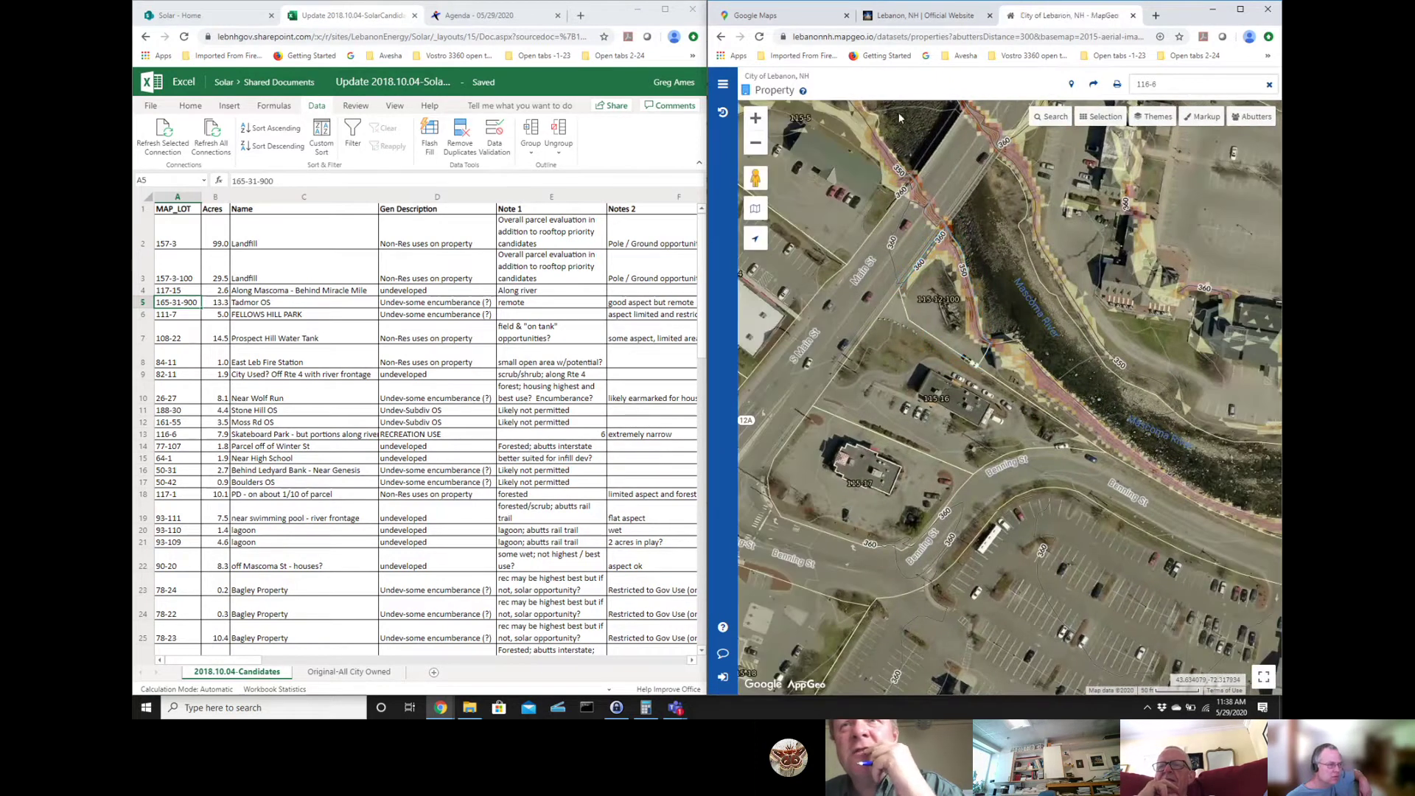
click(942, 315)
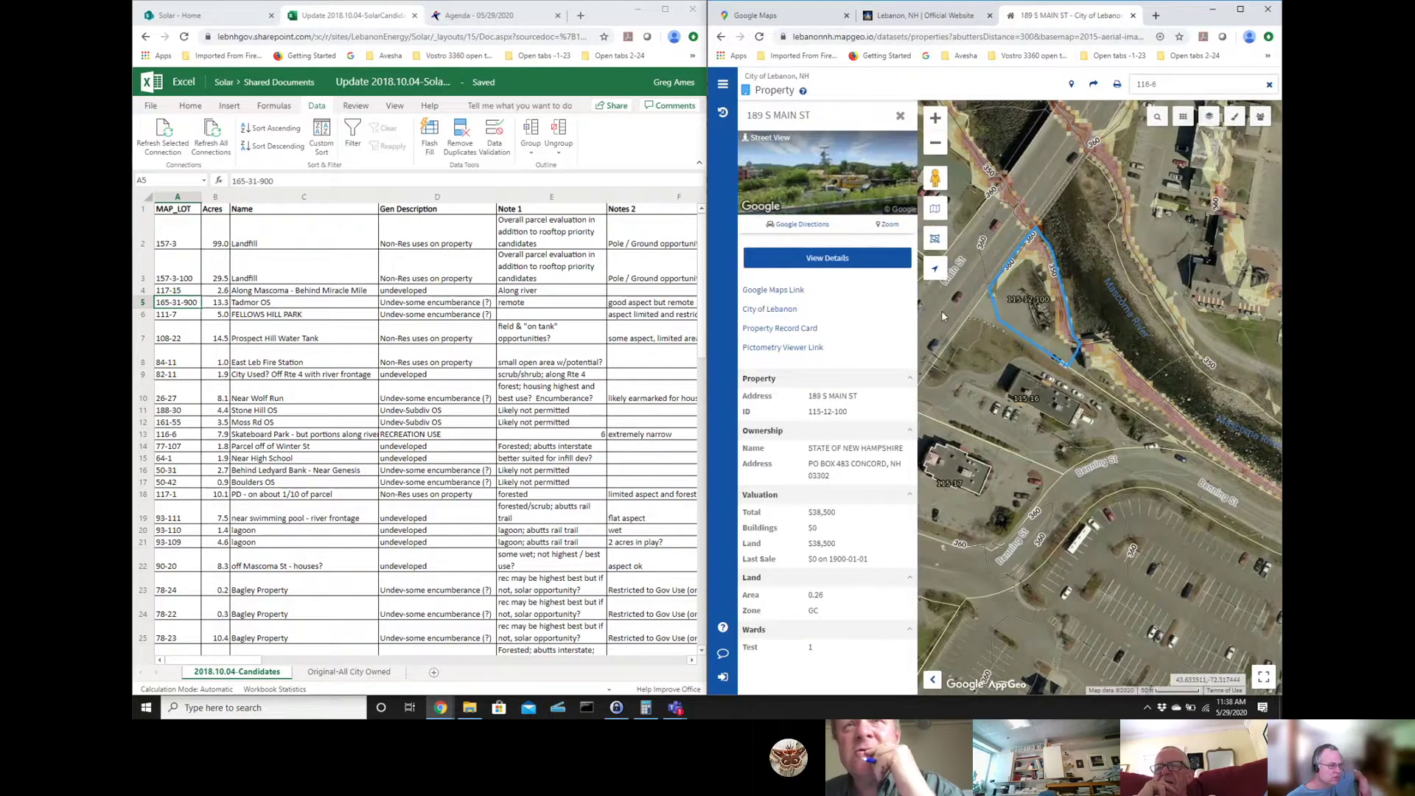
click(900, 118)
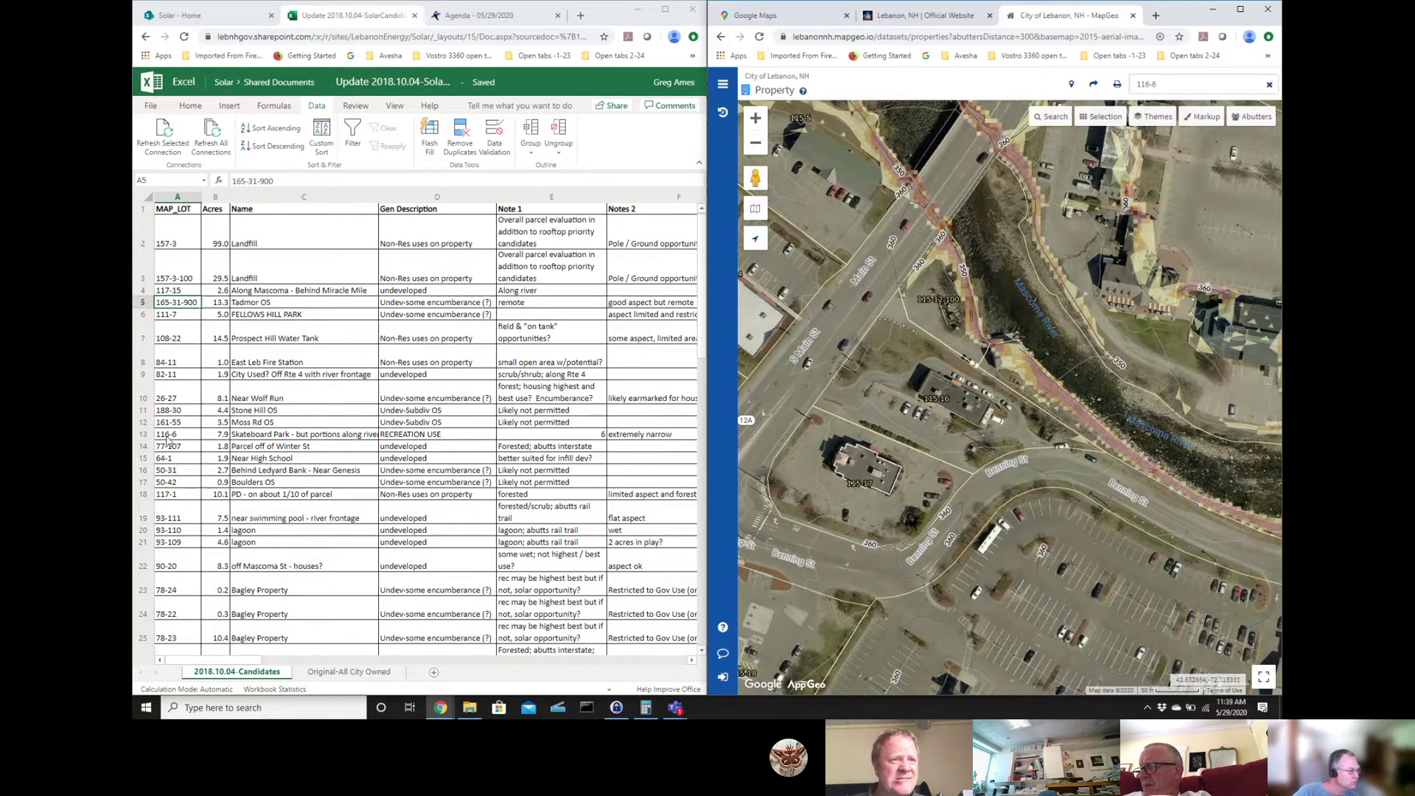
click(1101, 116)
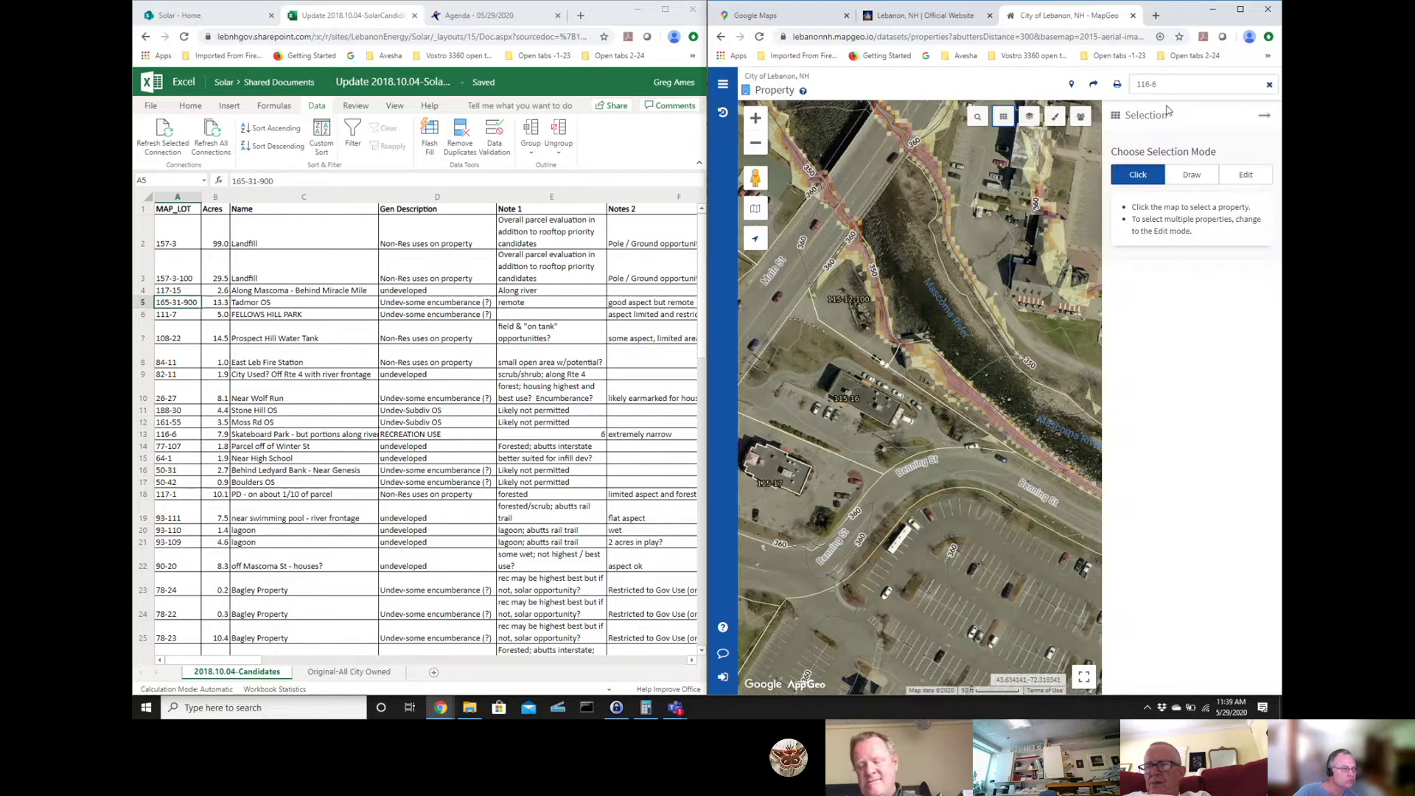
- Replace the 116-6 search with parcel 77-107 (0 BARROWS ST) and close the results list
click(1160, 83)
key(BackSpace)
key(BackSpace)
key(BackSpace)
key(BackSpace)
key(BackSpace)
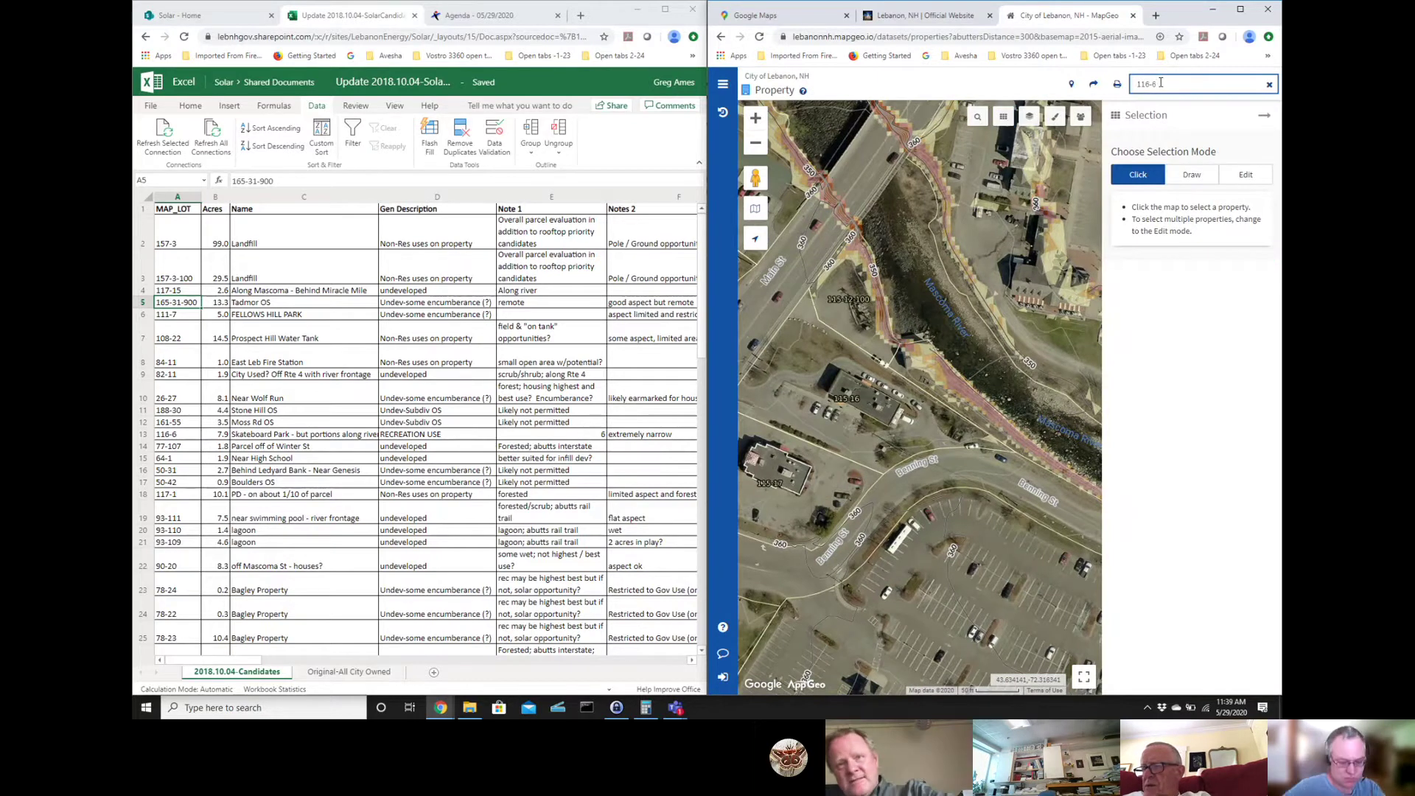
text(77-107)
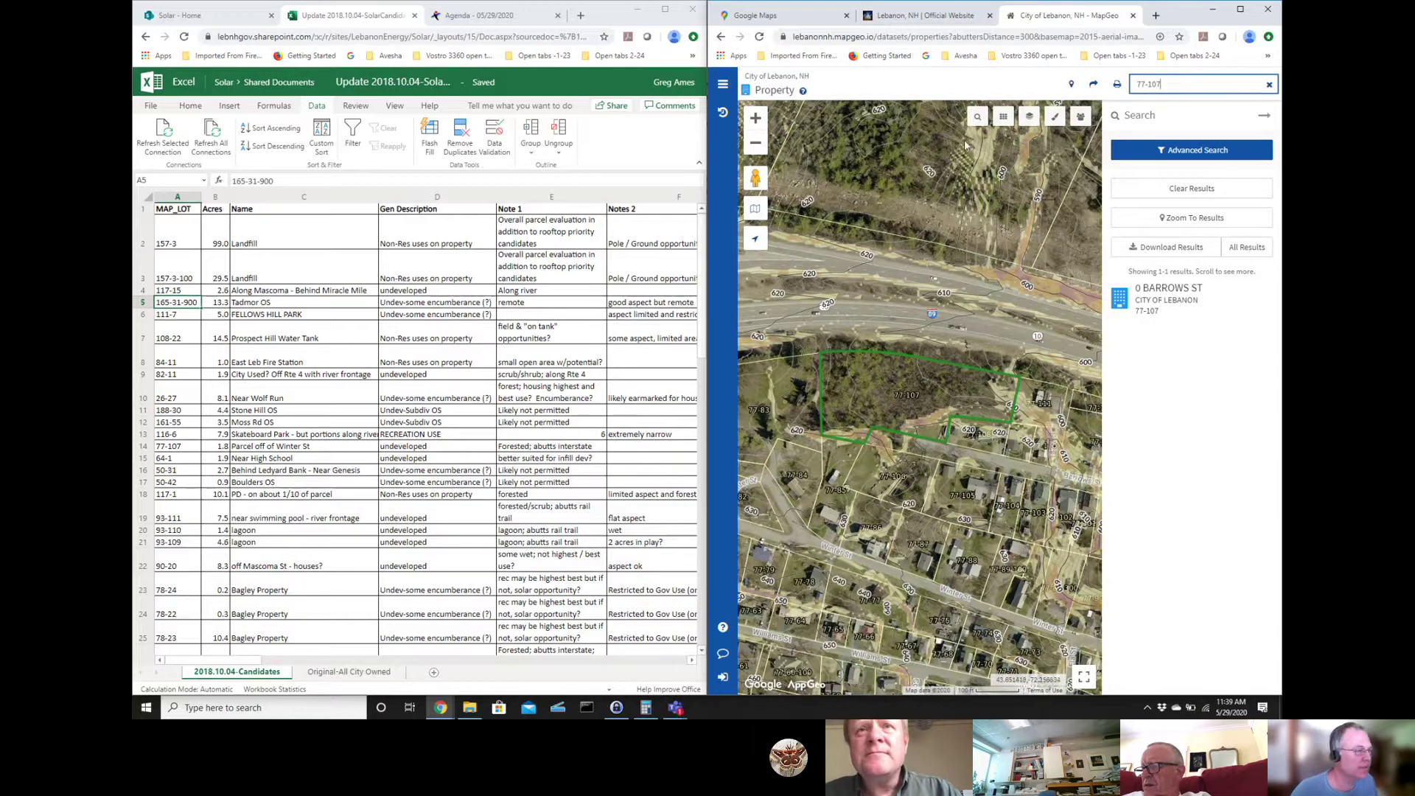
click(1264, 116)
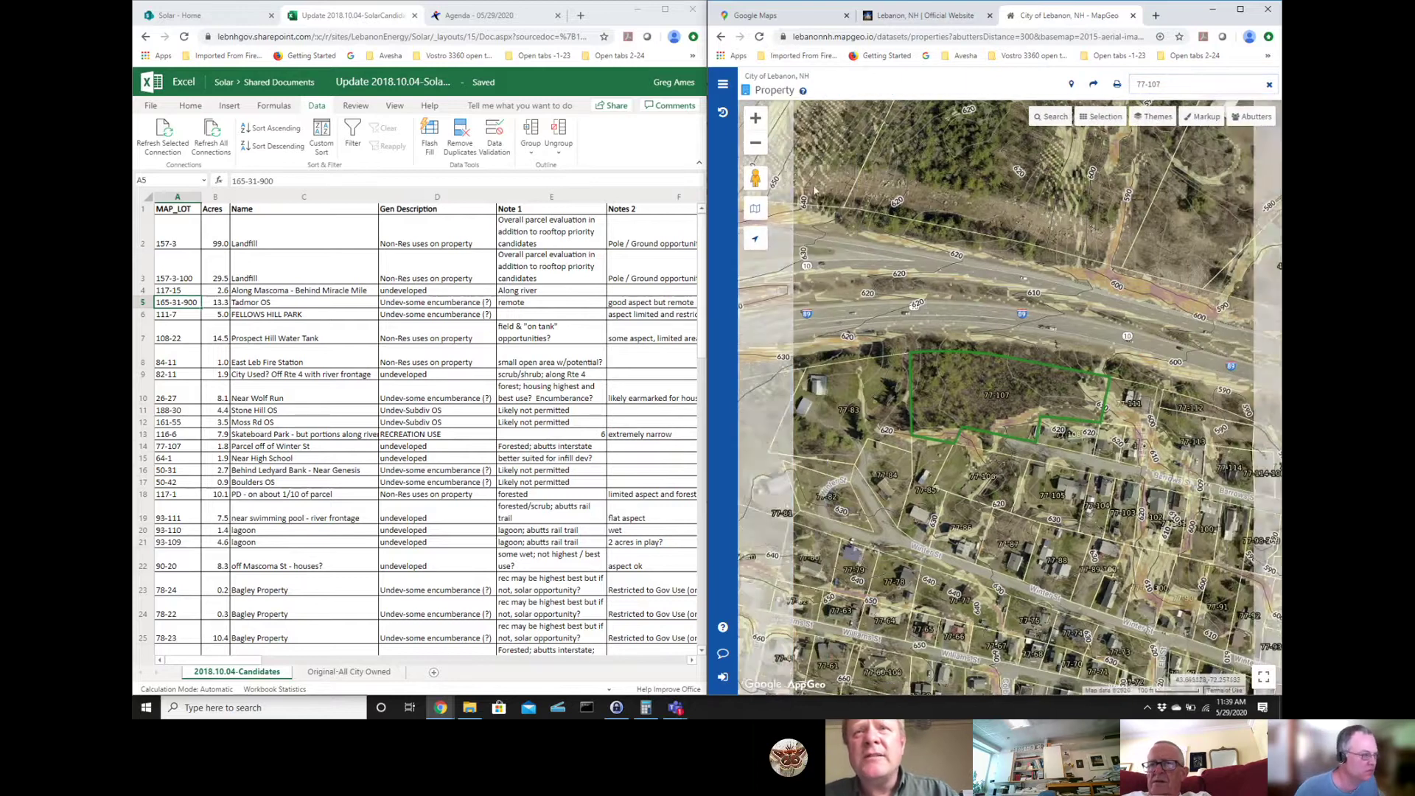
- Zoom out and back in to show parcel 77-107 among surrounding roads and contours
click(754, 145)
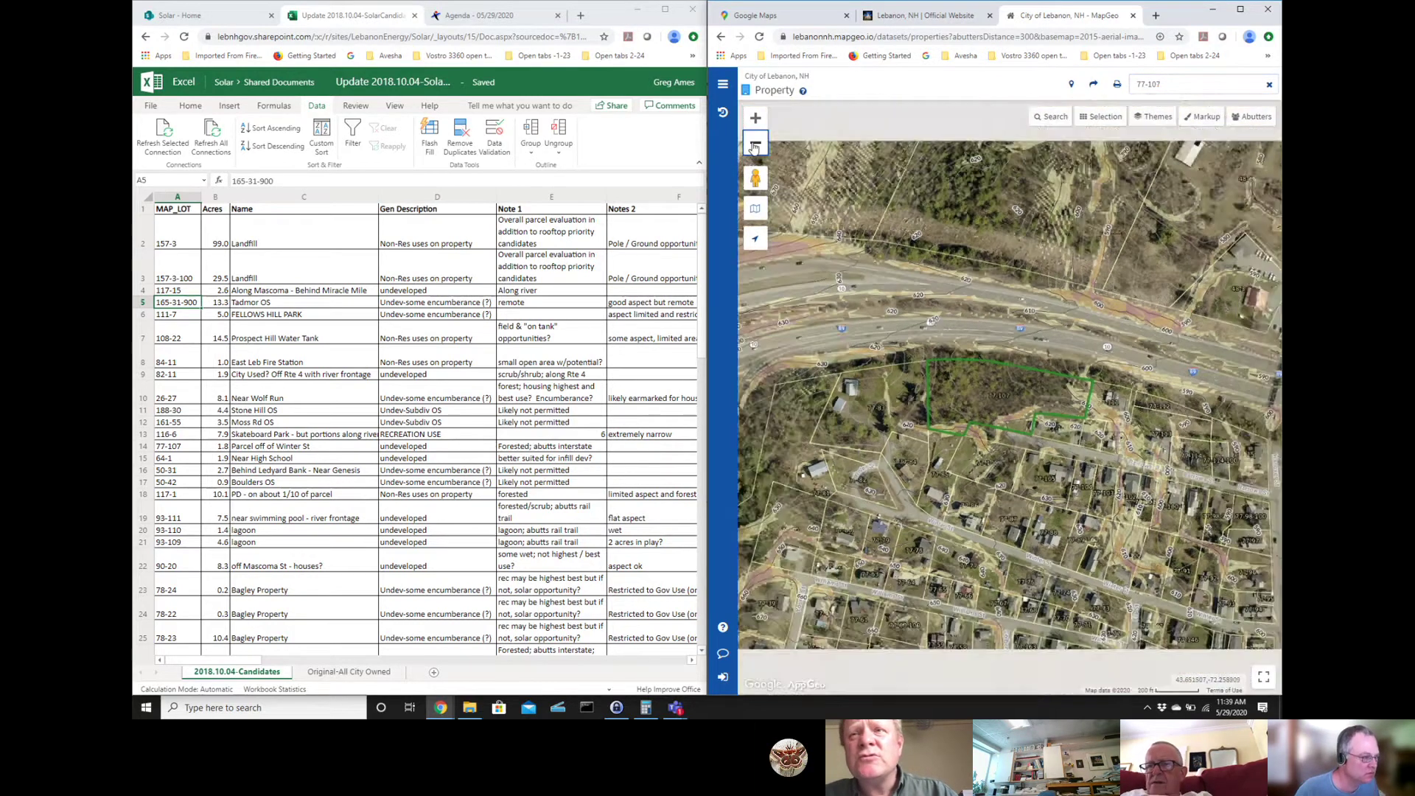
click(755, 145)
click(755, 145)
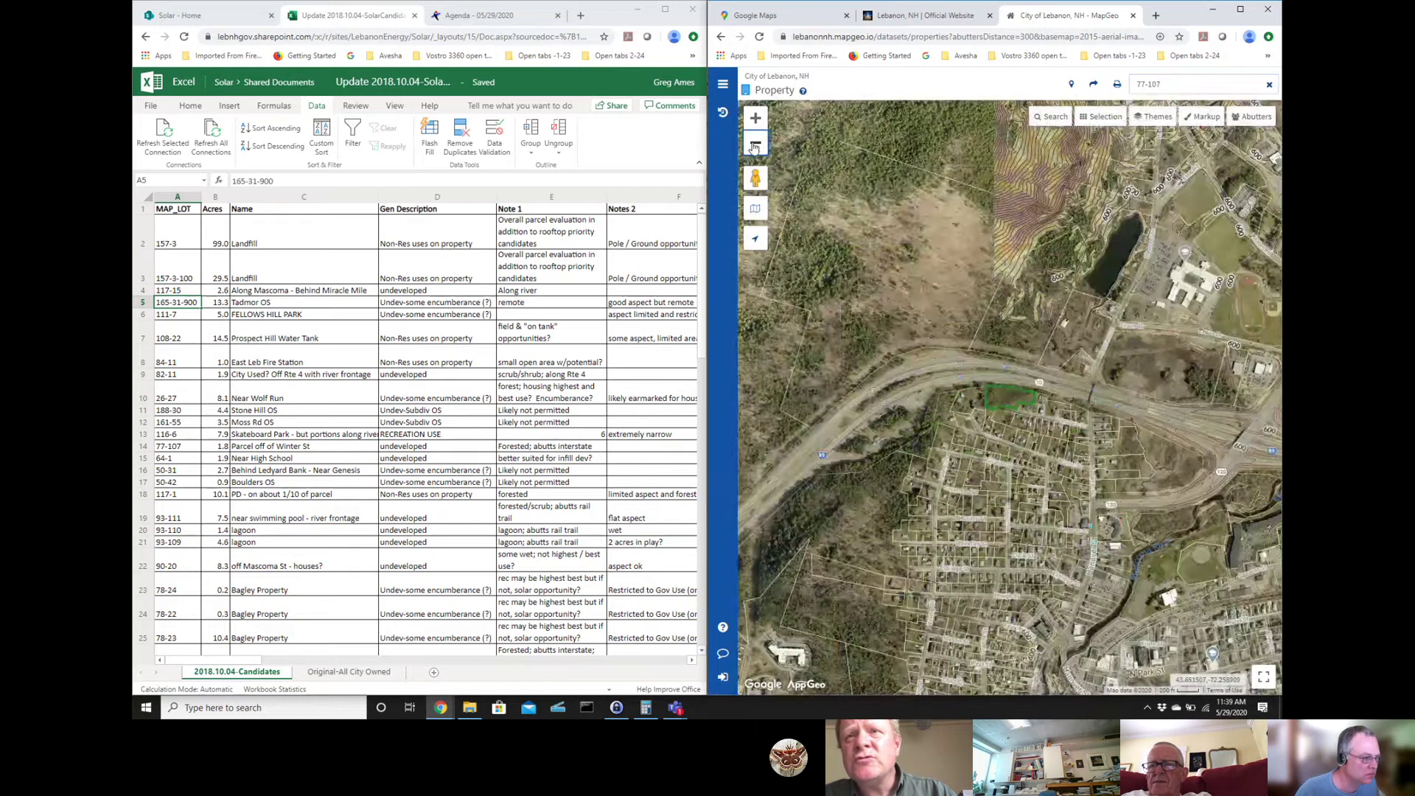
click(755, 145)
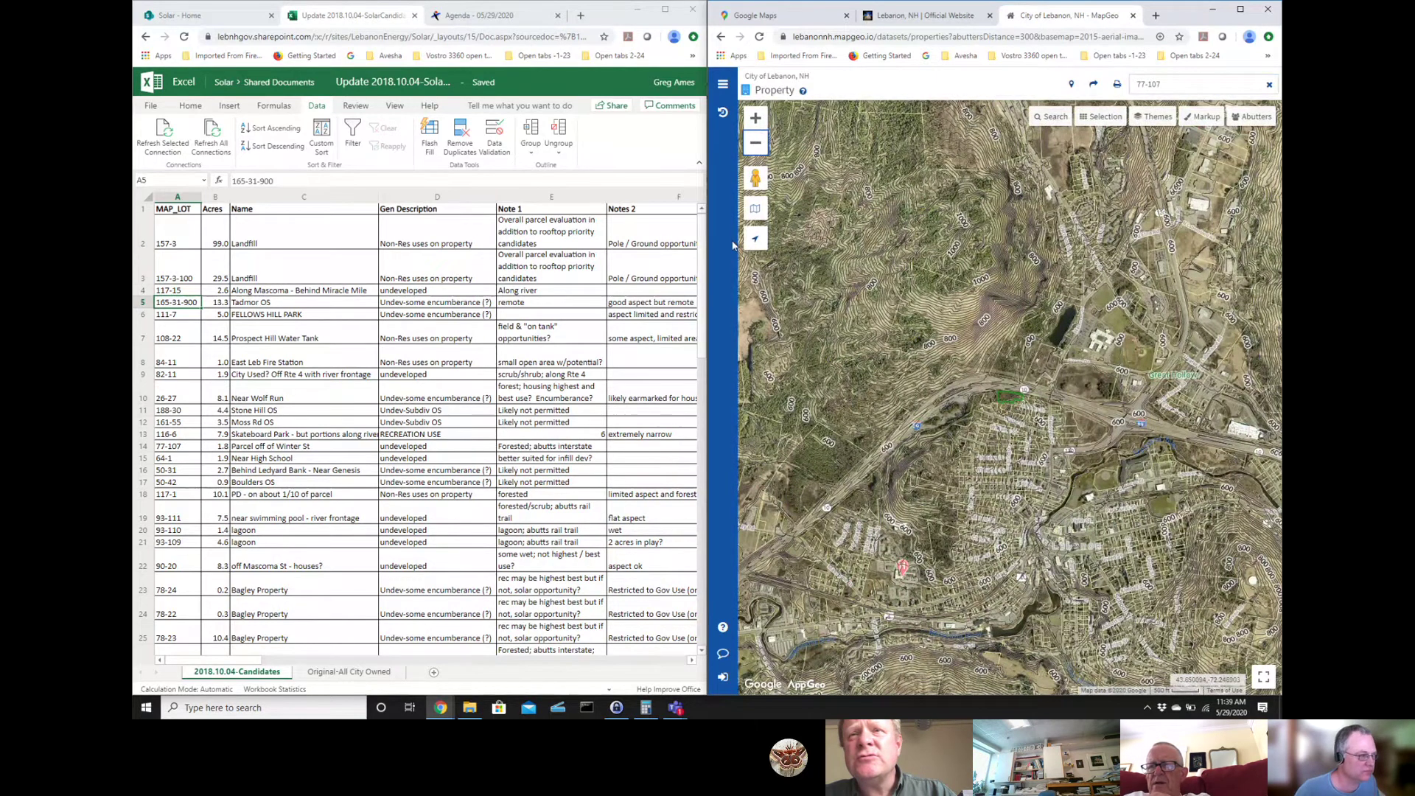
click(754, 122)
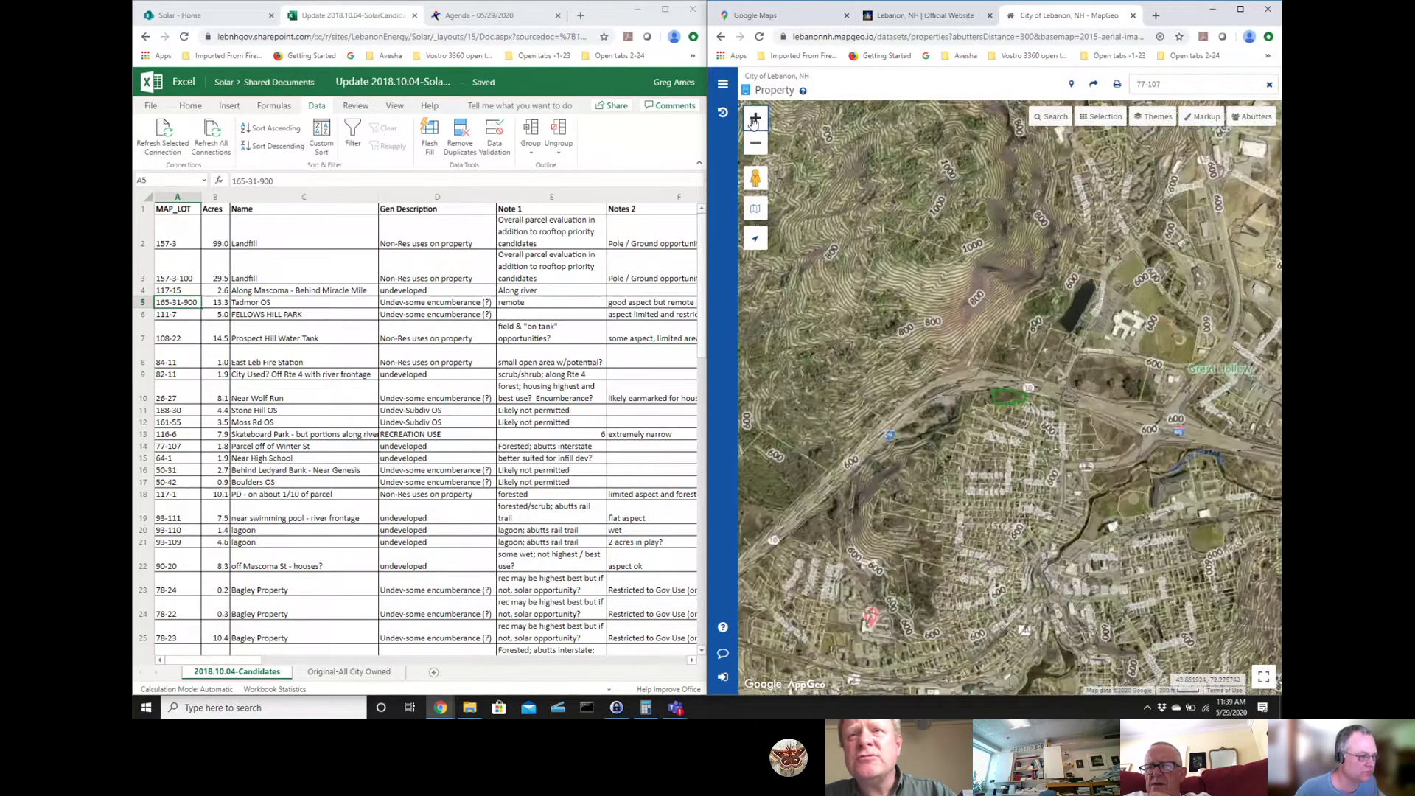
click(754, 120)
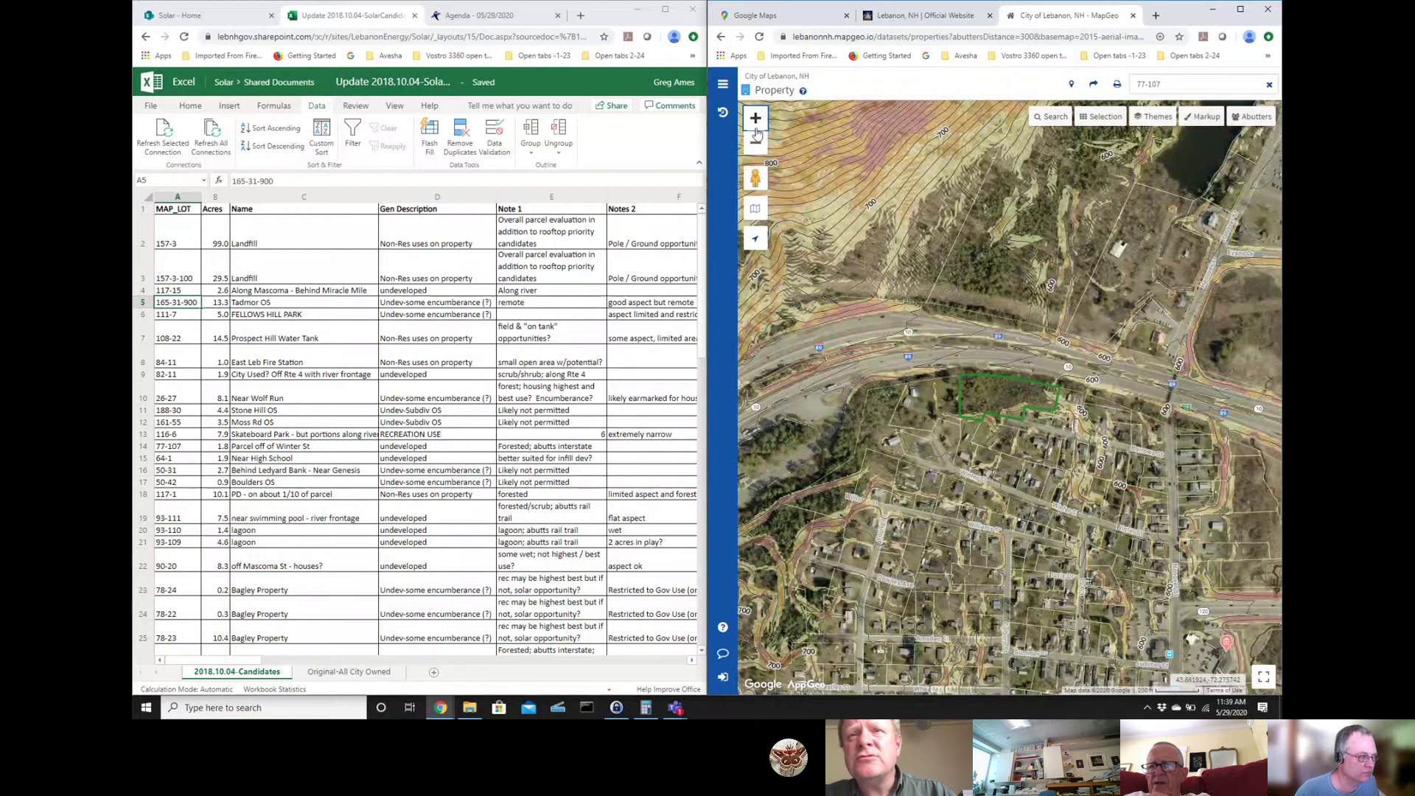
click(759, 150)
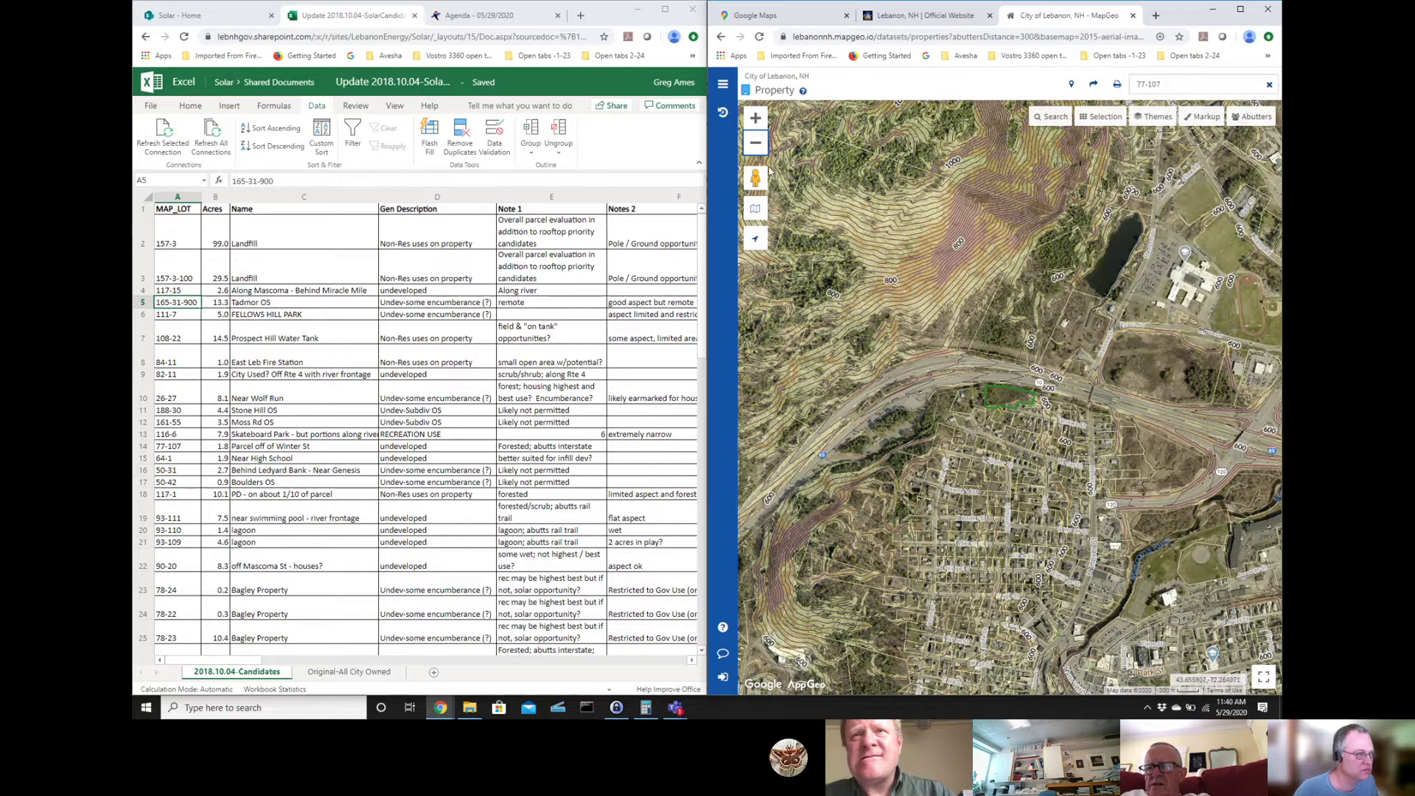
- Zoom in and pan south of parcel 77-107 to survey Hanover St and nearby lots
double_click(756, 120)
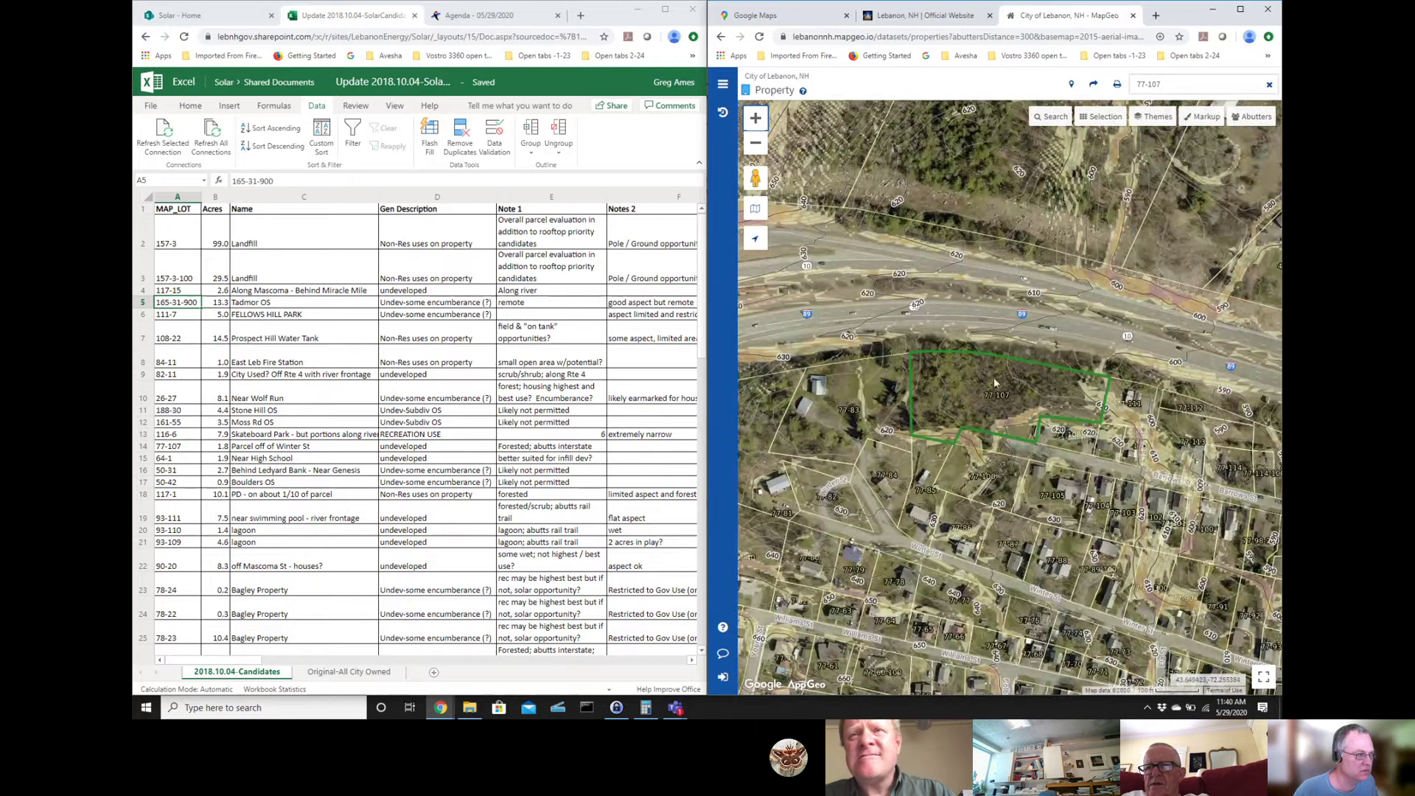
drag(1139, 483, 948, 263)
drag(1253, 575, 1155, 526)
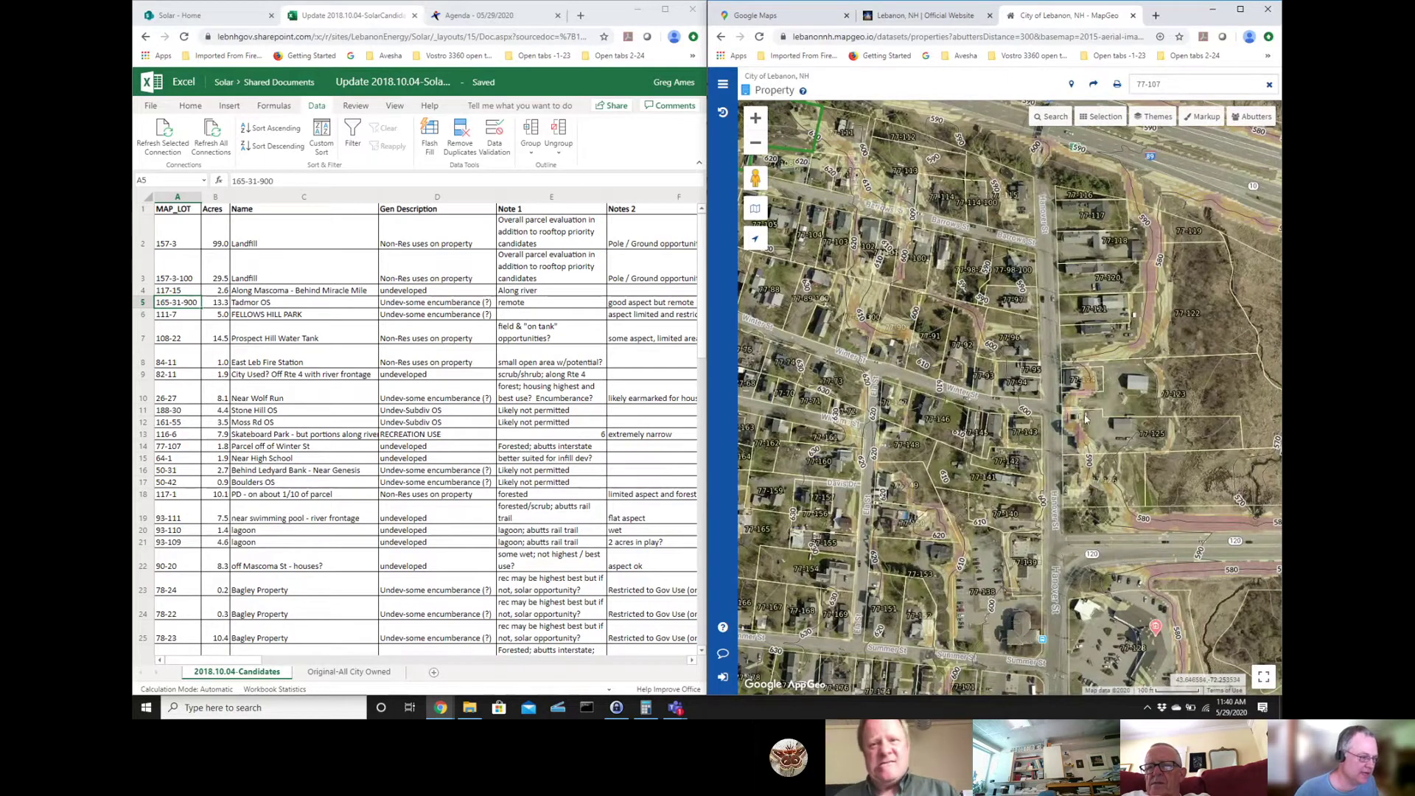
drag(1058, 549, 939, 288)
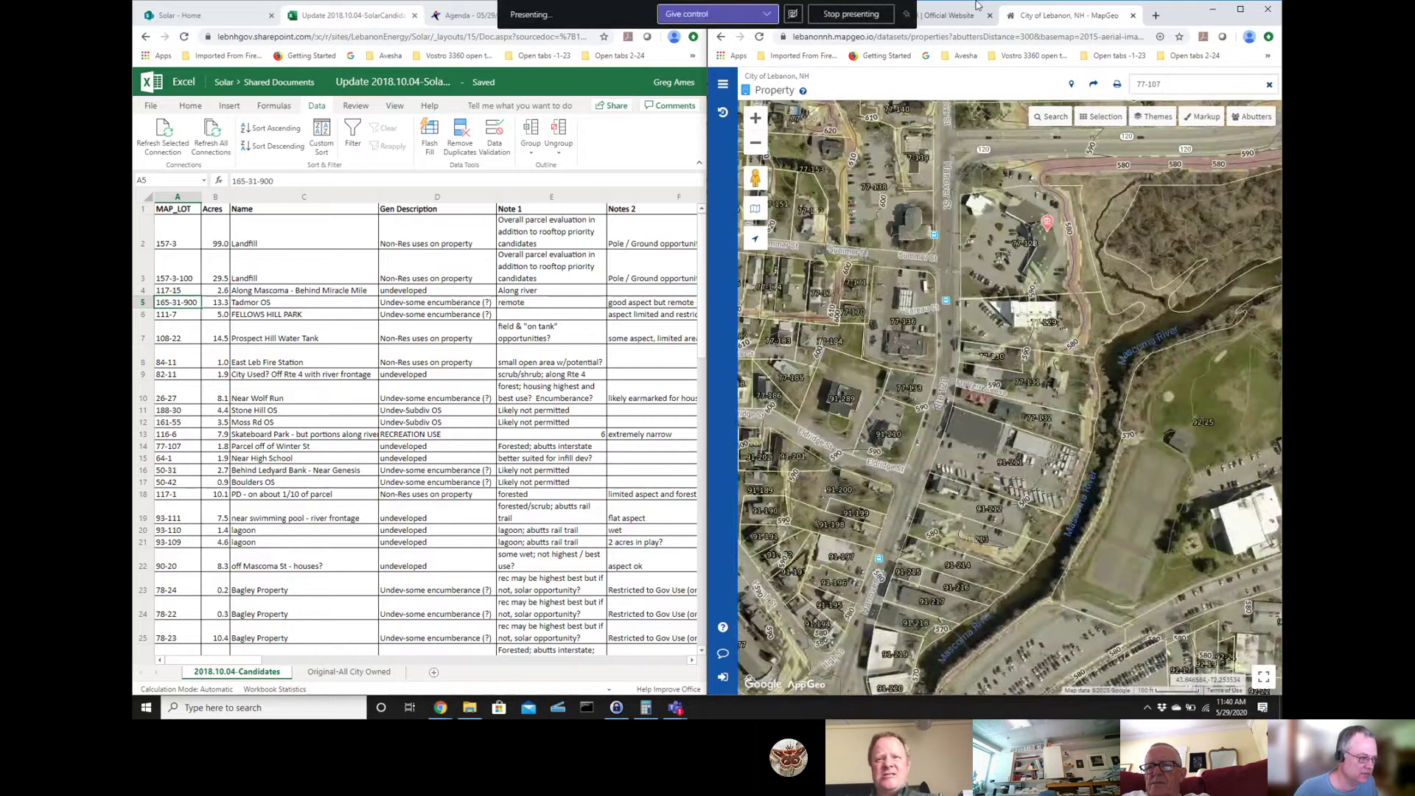
- Pan back to I-89 and centre parcel 77-107's wooded lot on the map
drag(895, 122, 1081, 544)
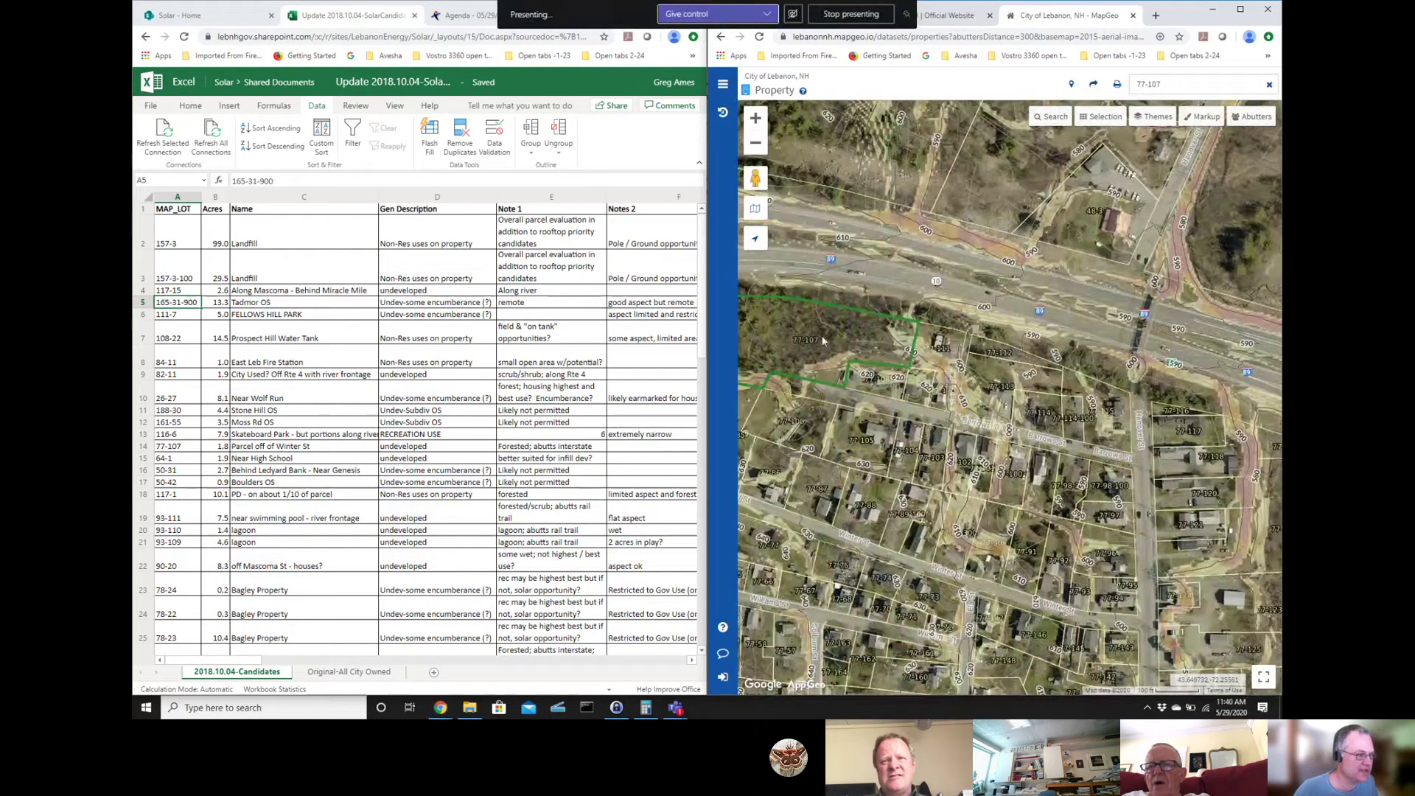
drag(820, 341, 1004, 348)
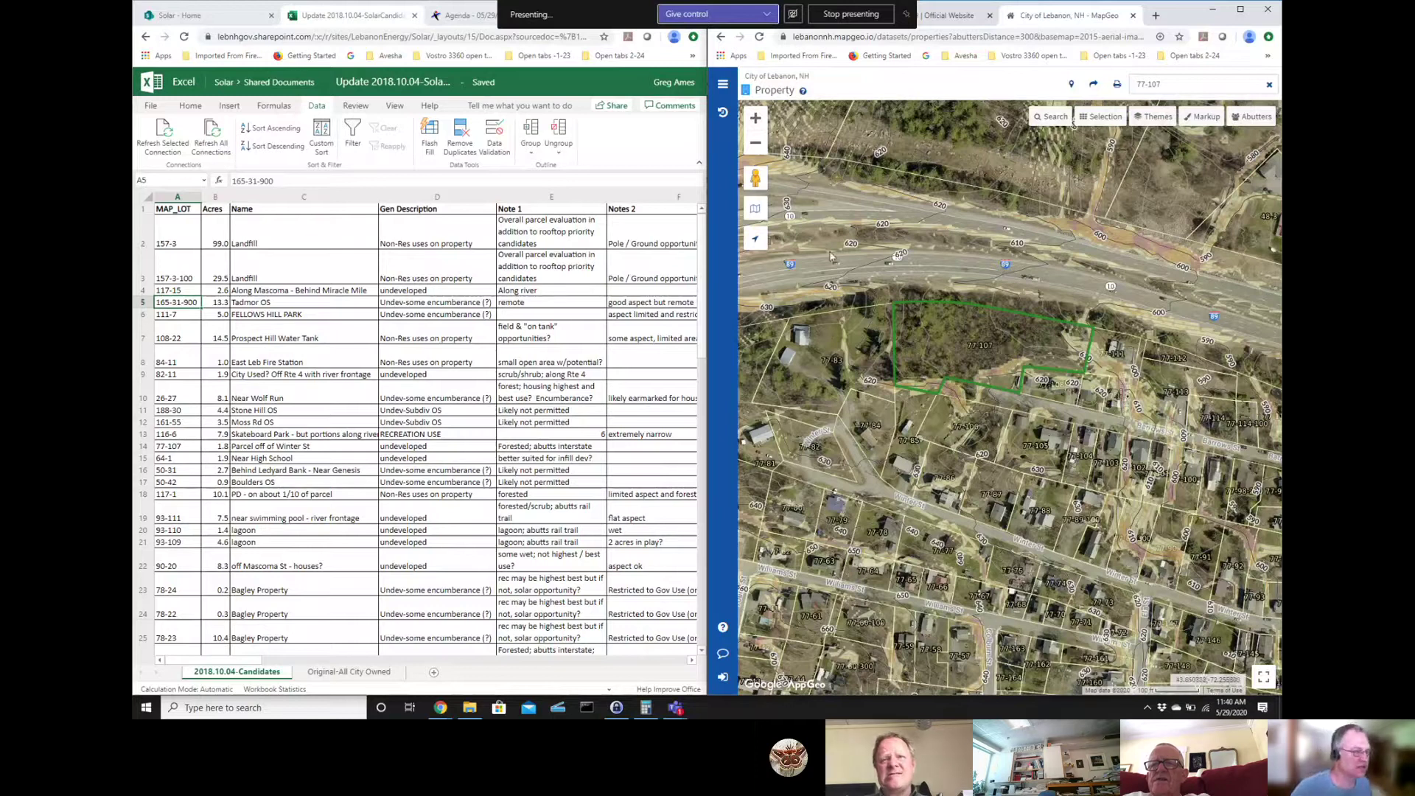
drag(1257, 513, 1326, 492)
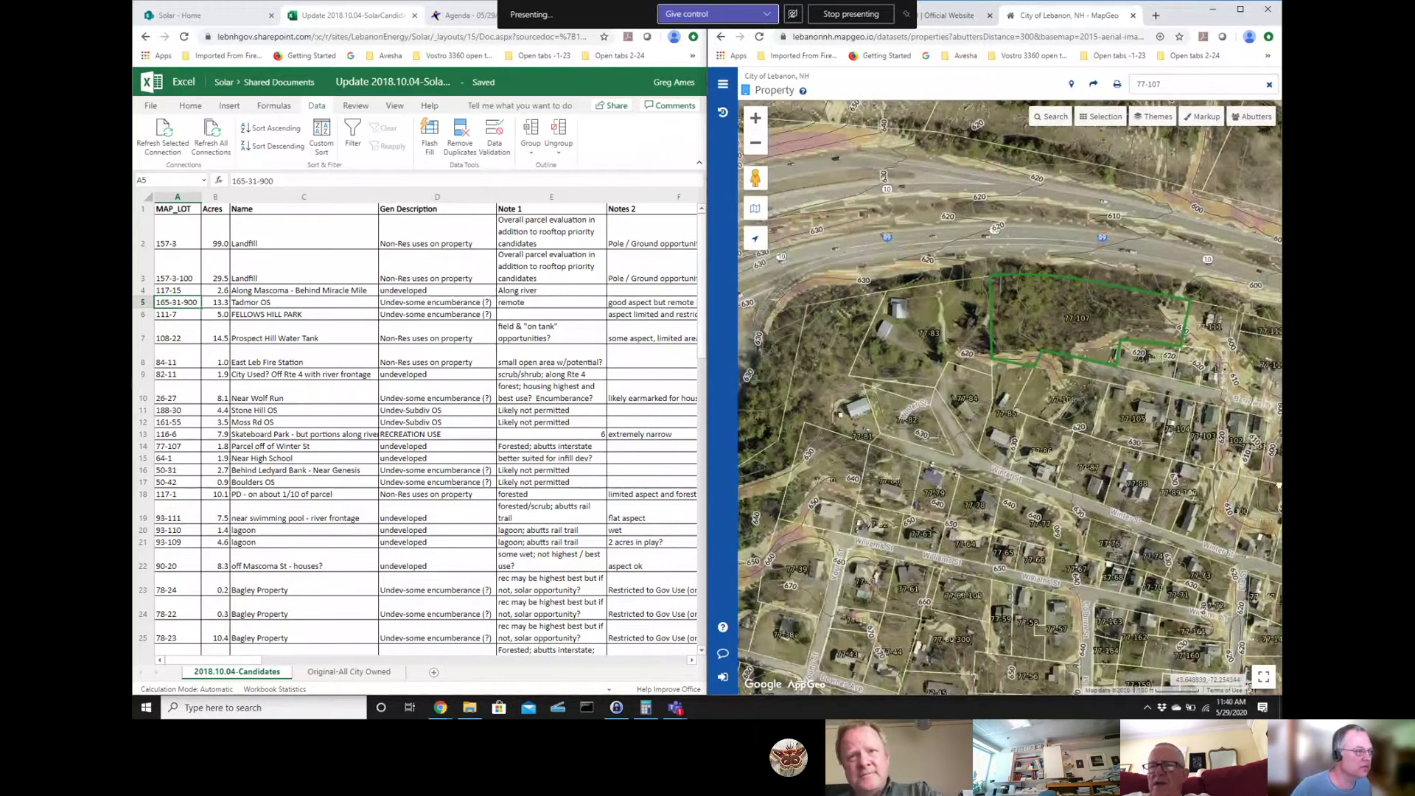
drag(1075, 314, 990, 305)
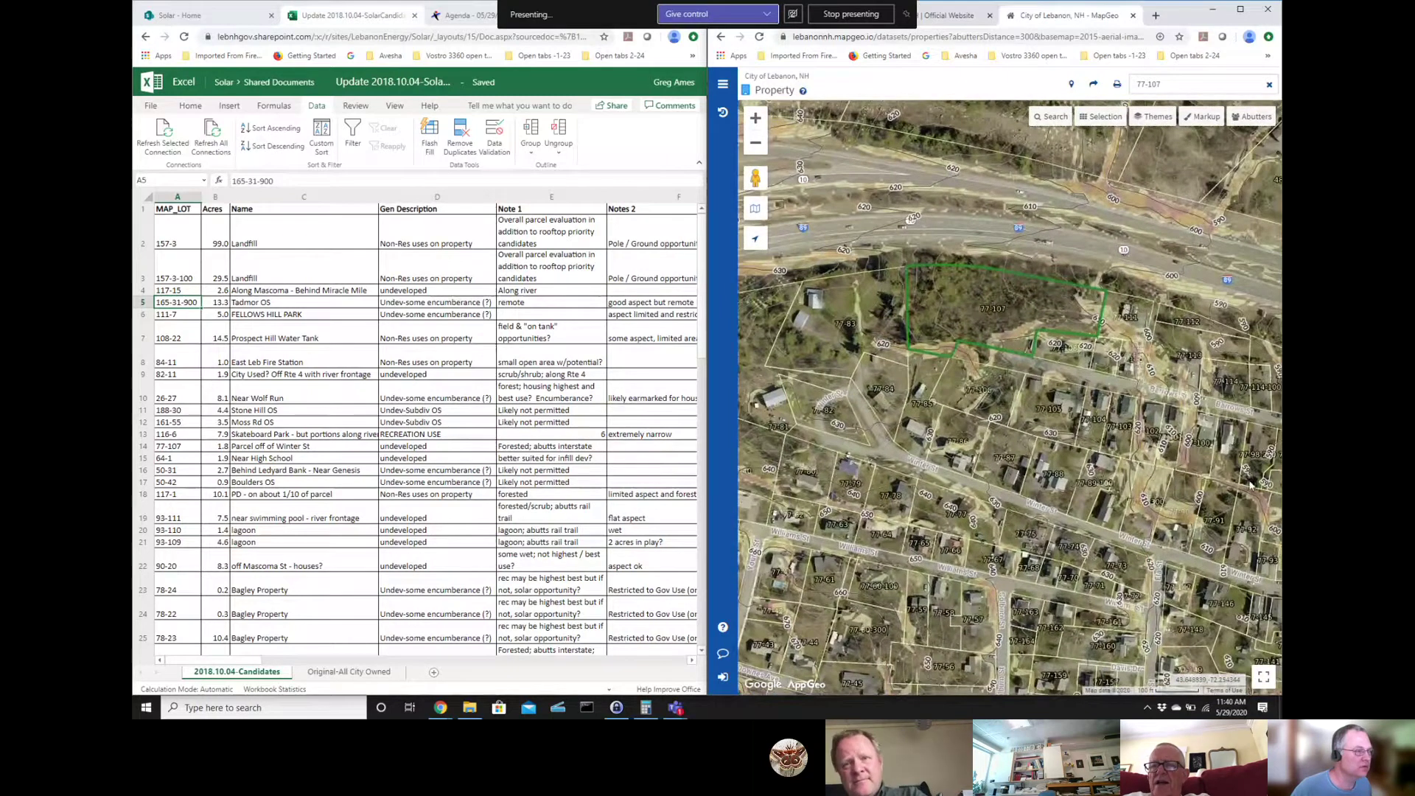
click(991, 305)
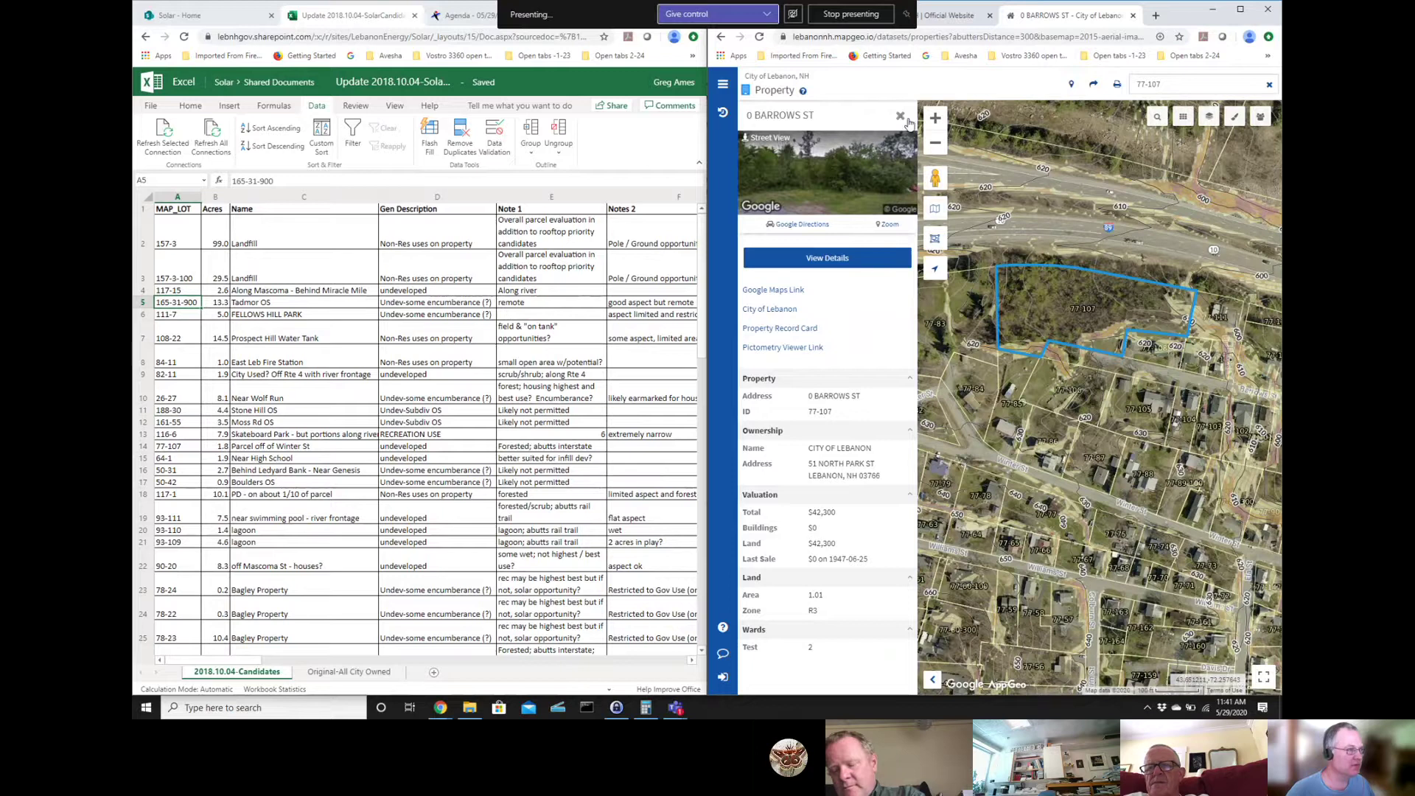
click(905, 118)
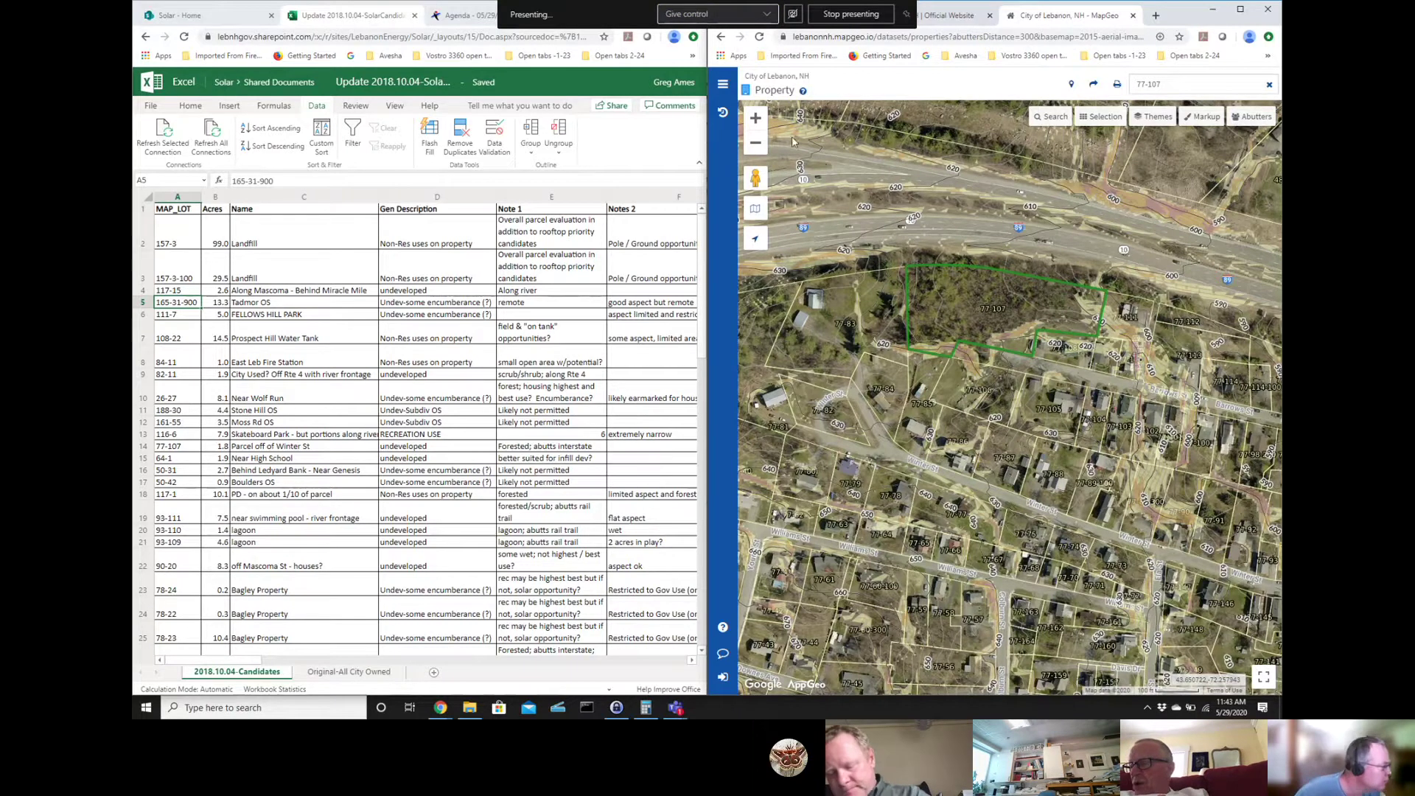
- Search for parcel 64-1 and outline its 0 Hanover St Ext result on the aerial map
click(1171, 87)
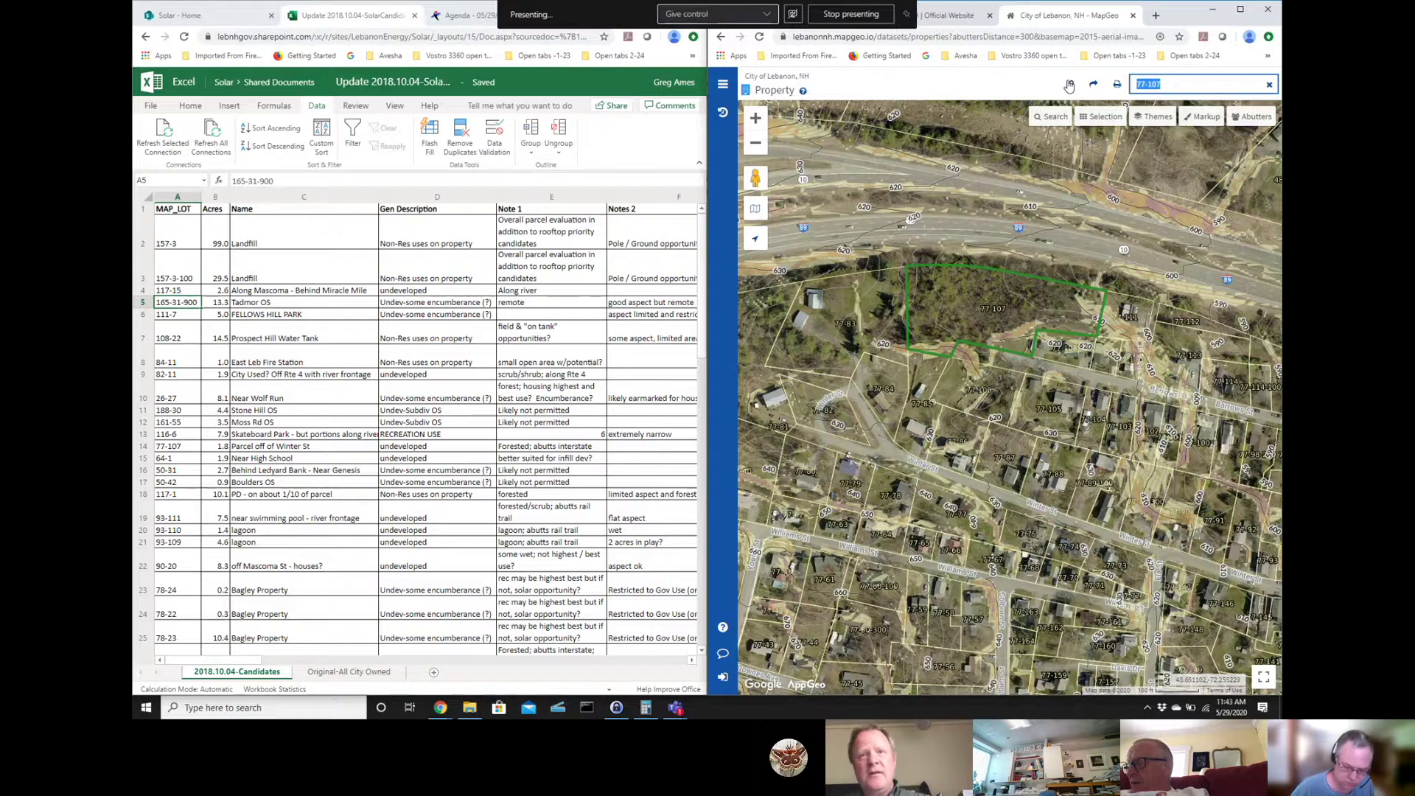
text(64-1)
key(Return)
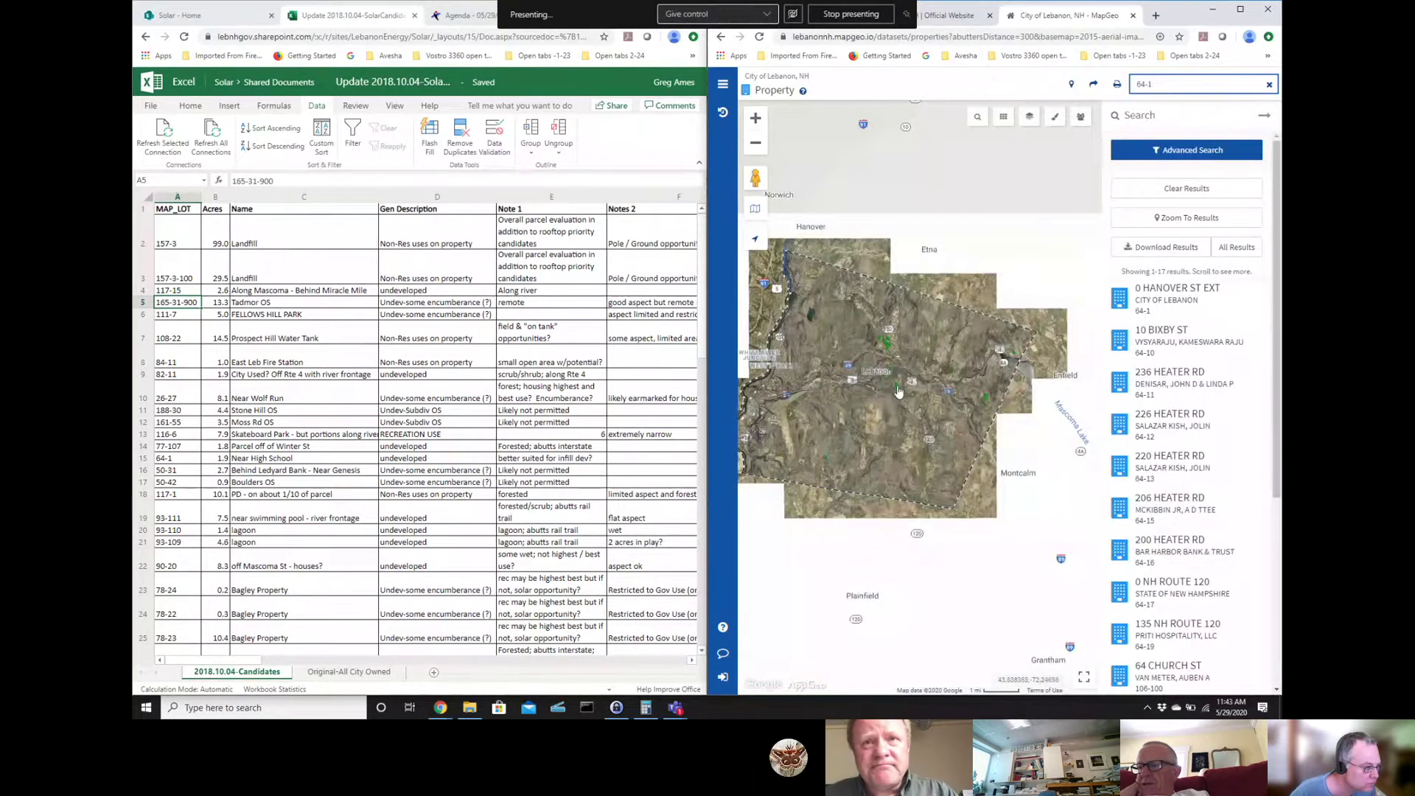
click(1181, 302)
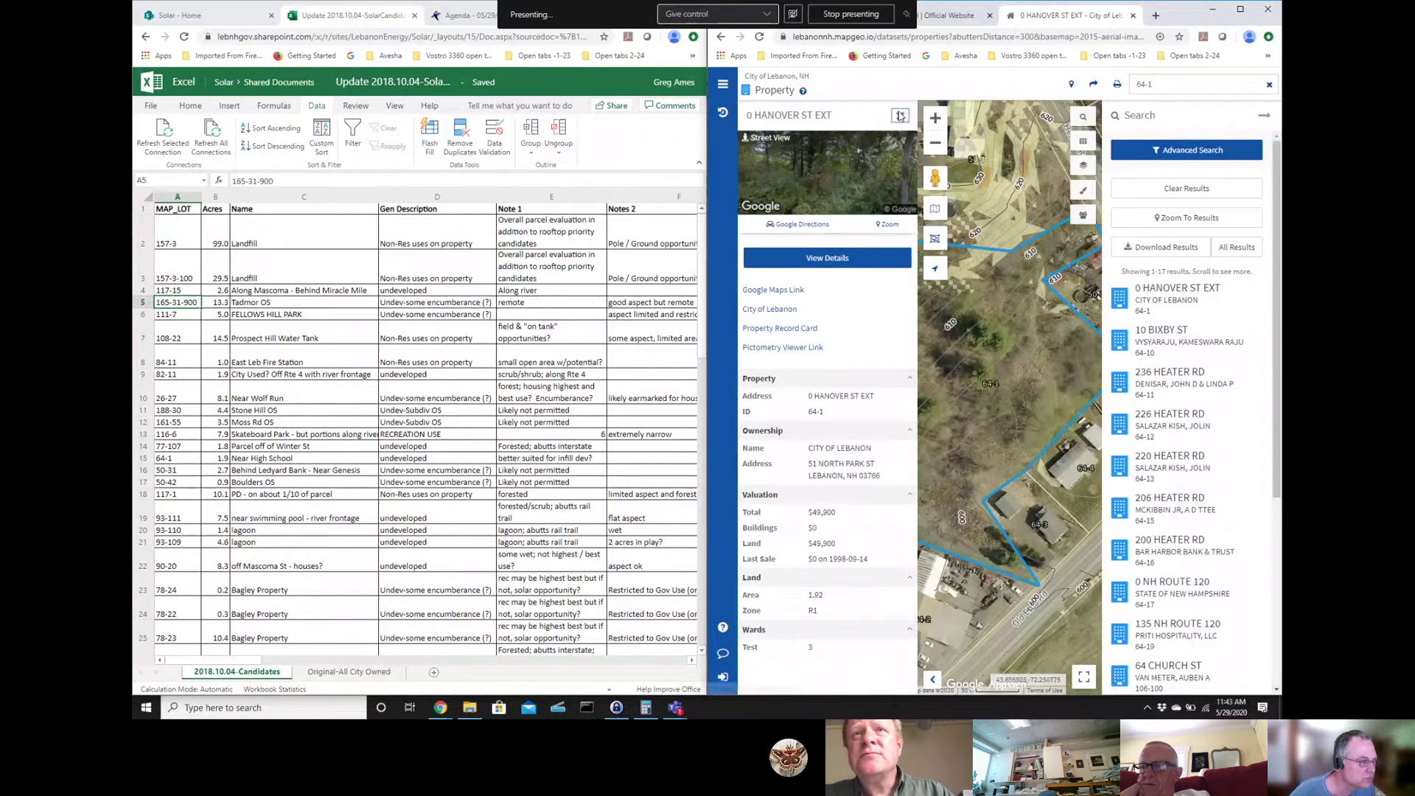
click(900, 116)
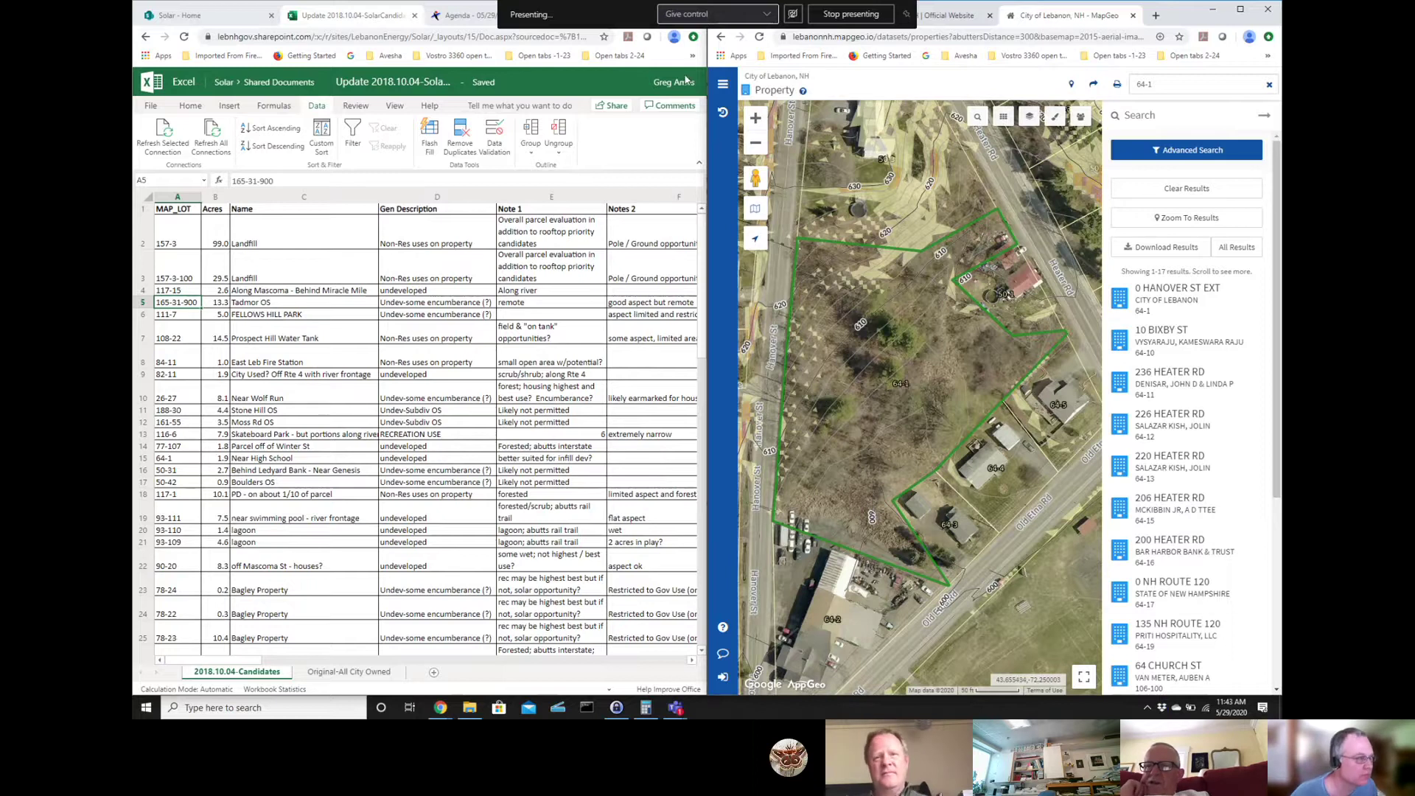
click(760, 148)
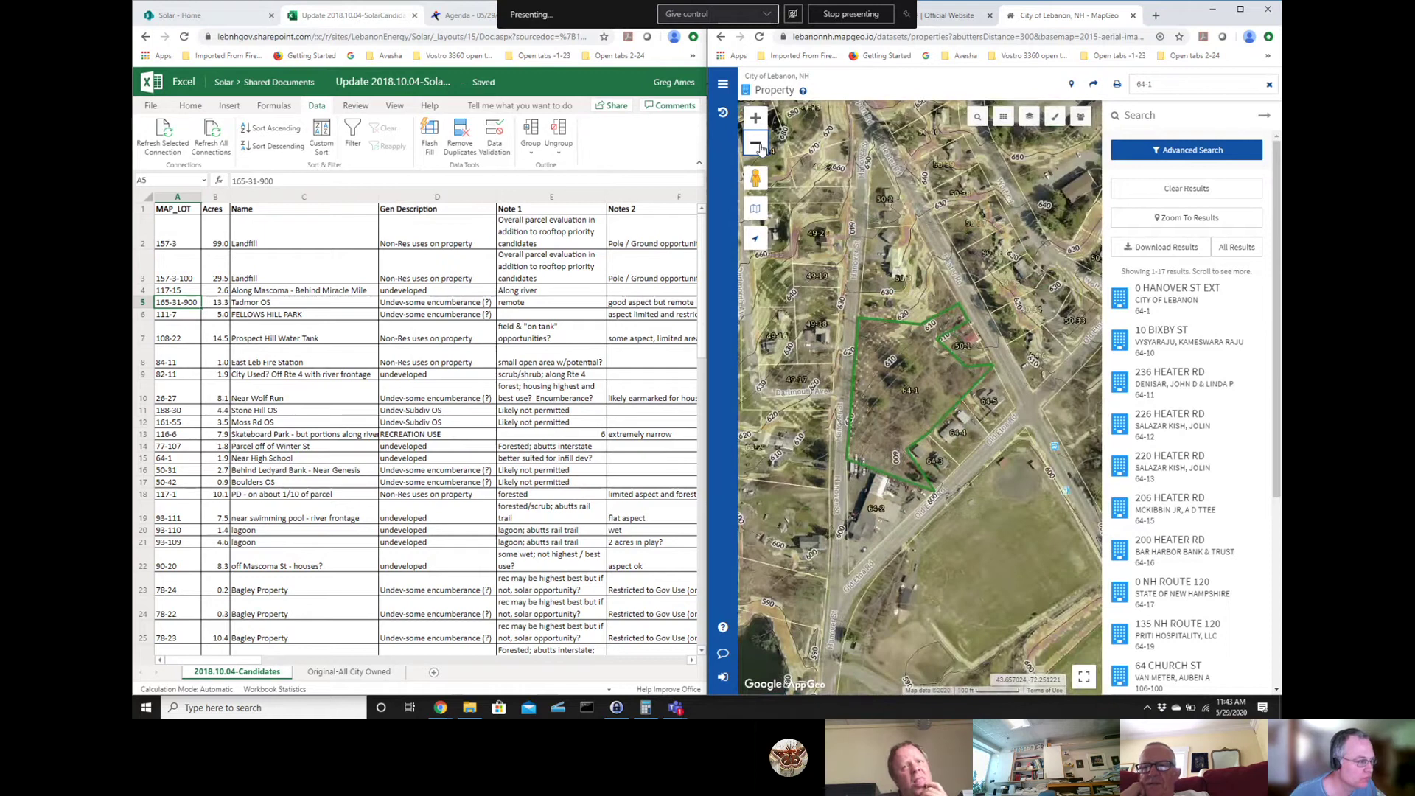
click(760, 148)
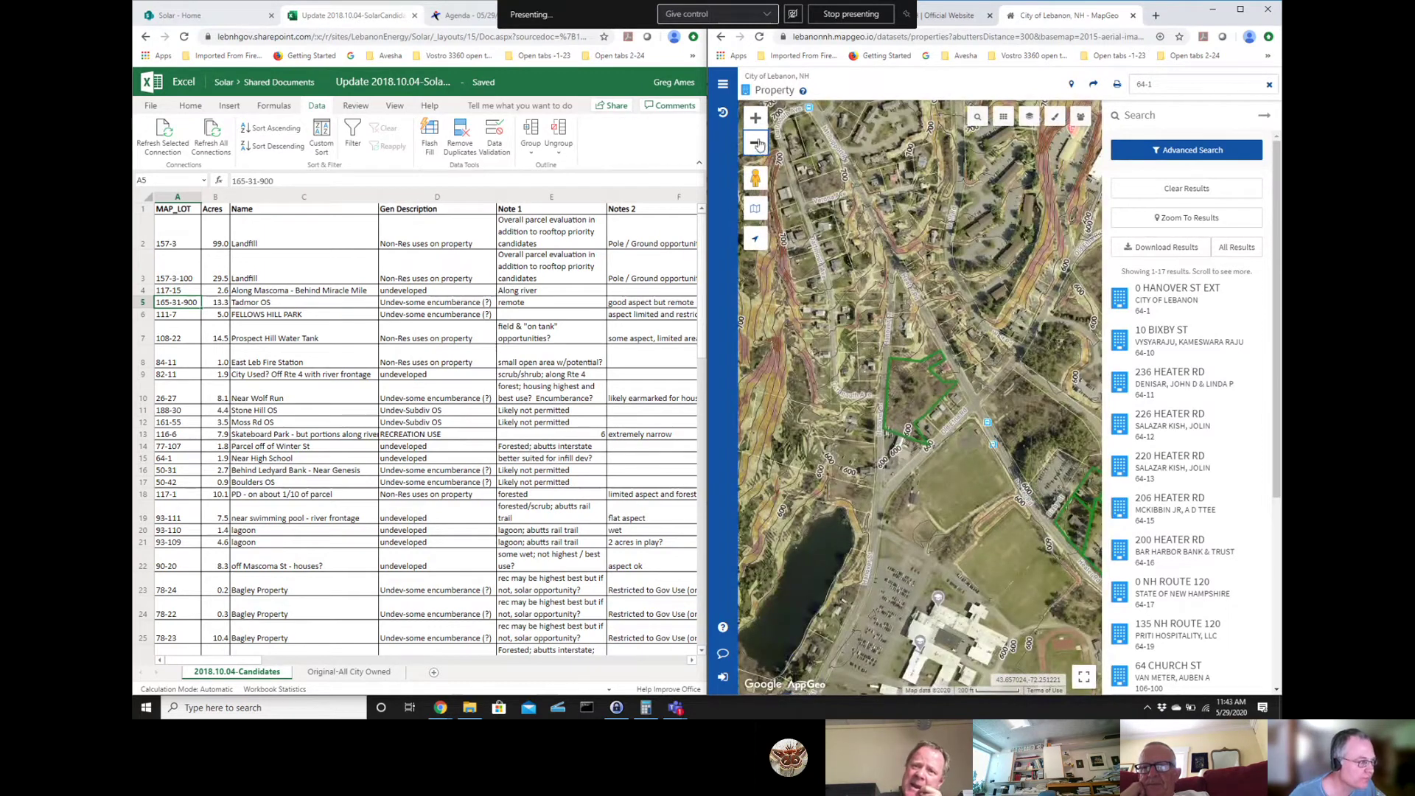
click(756, 119)
click(756, 119)
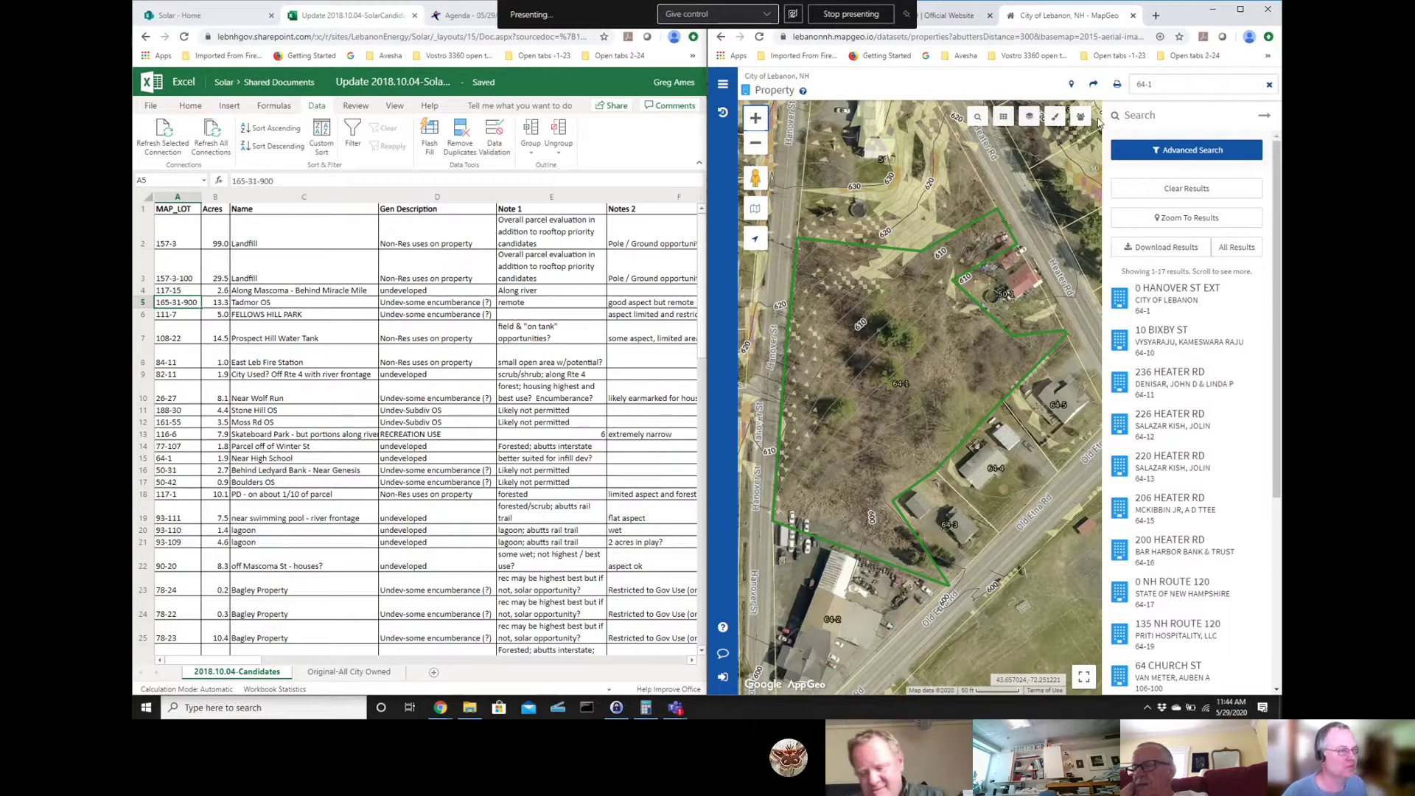
- Look up parcel 50-31, open 0 Old Etna Rd, and close the details and search panels for a full-width view
click(1178, 85)
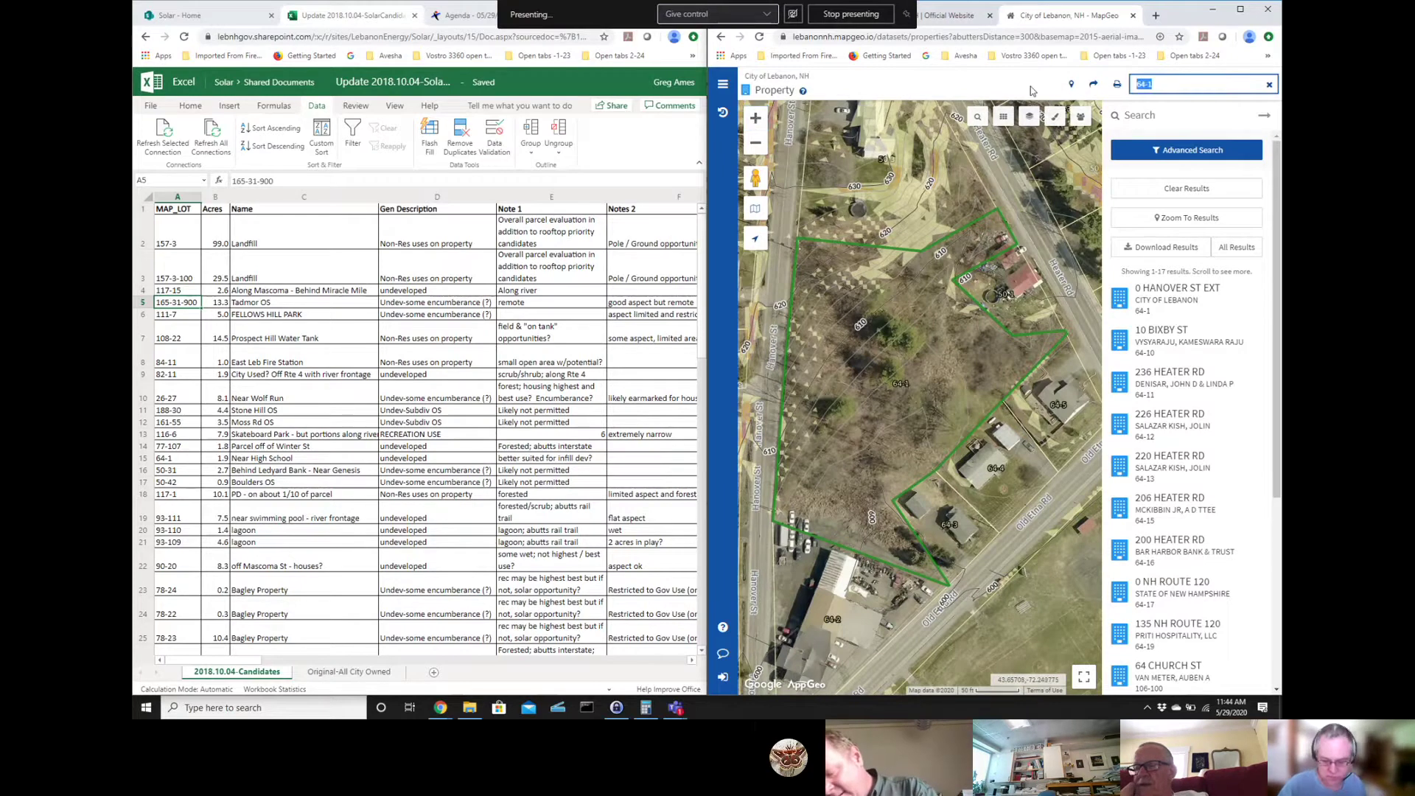
text(50-31)
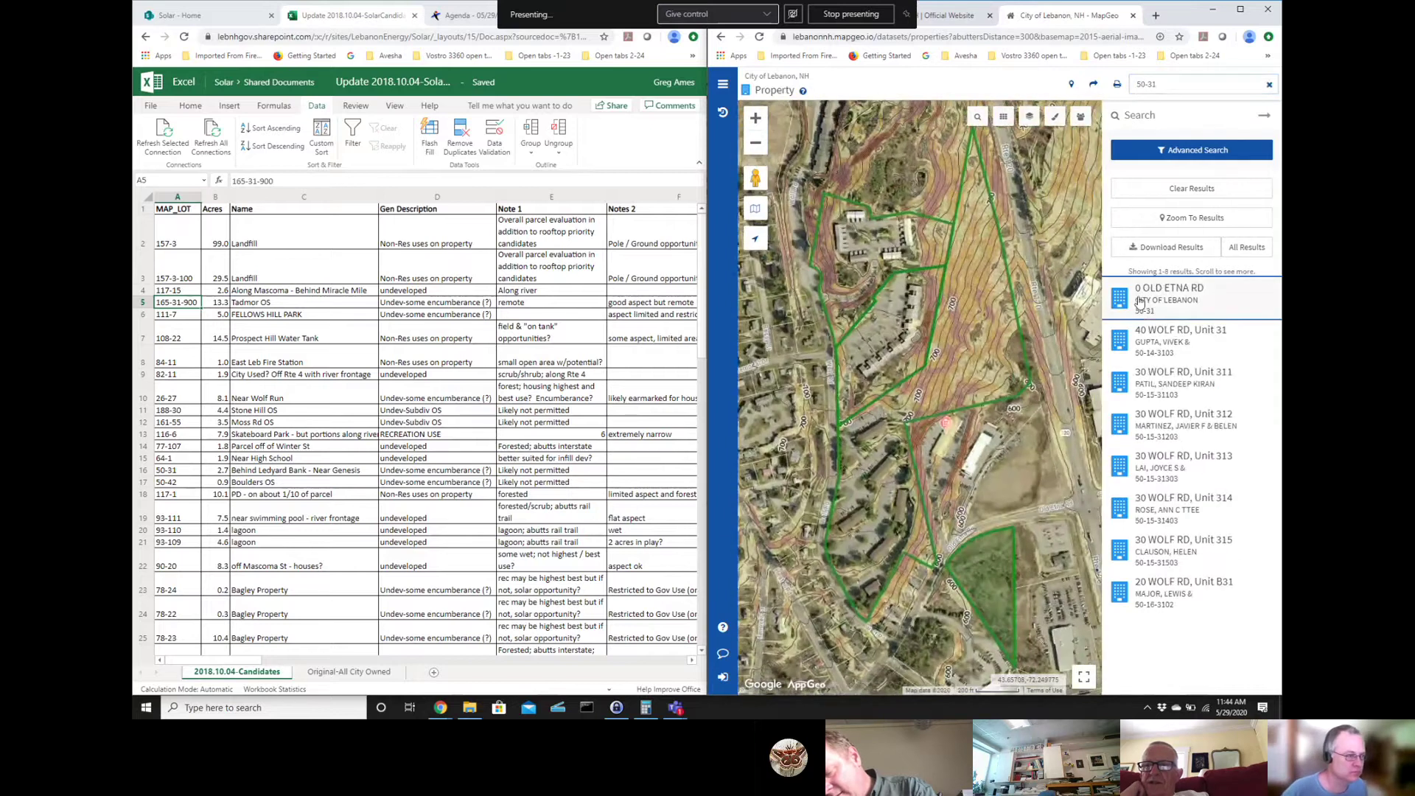
click(1140, 302)
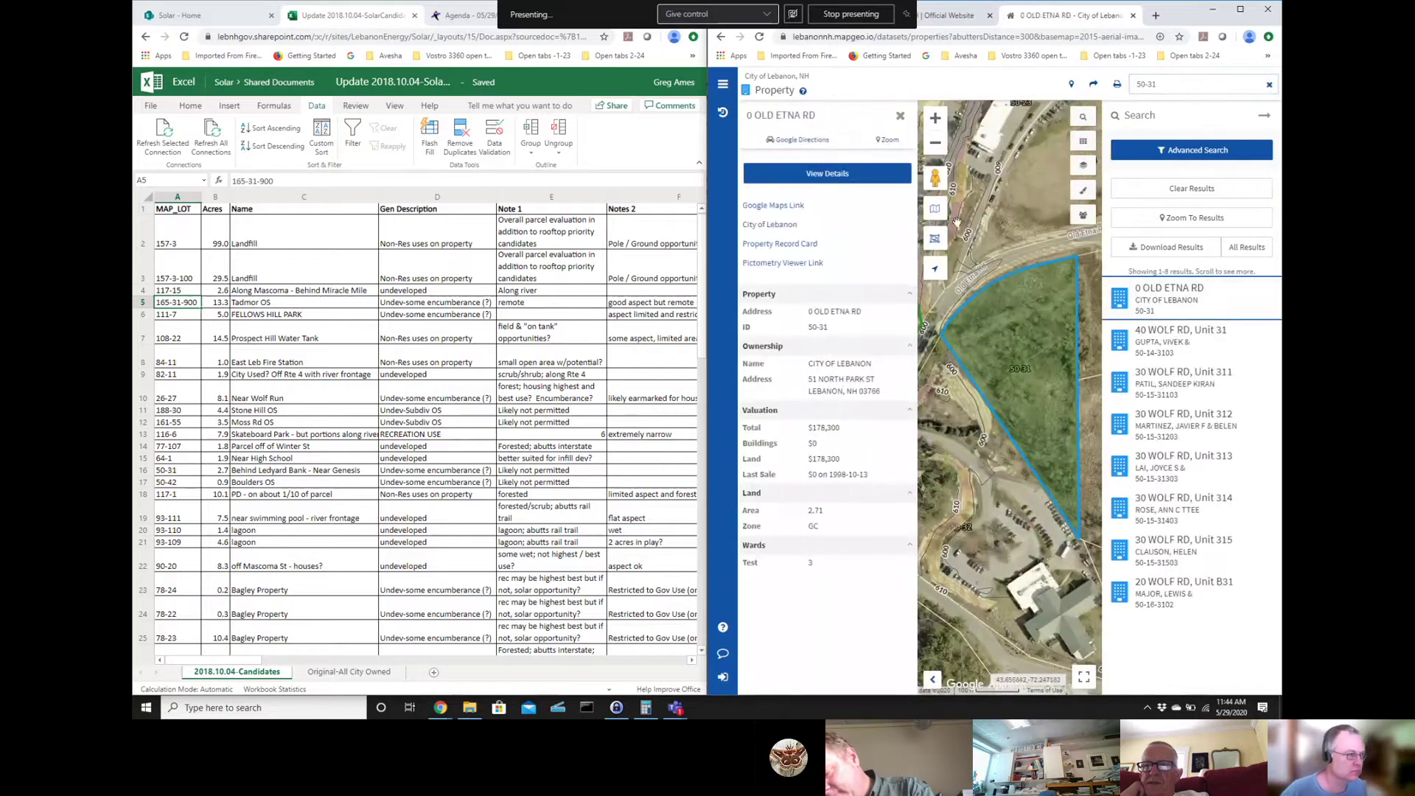
click(899, 117)
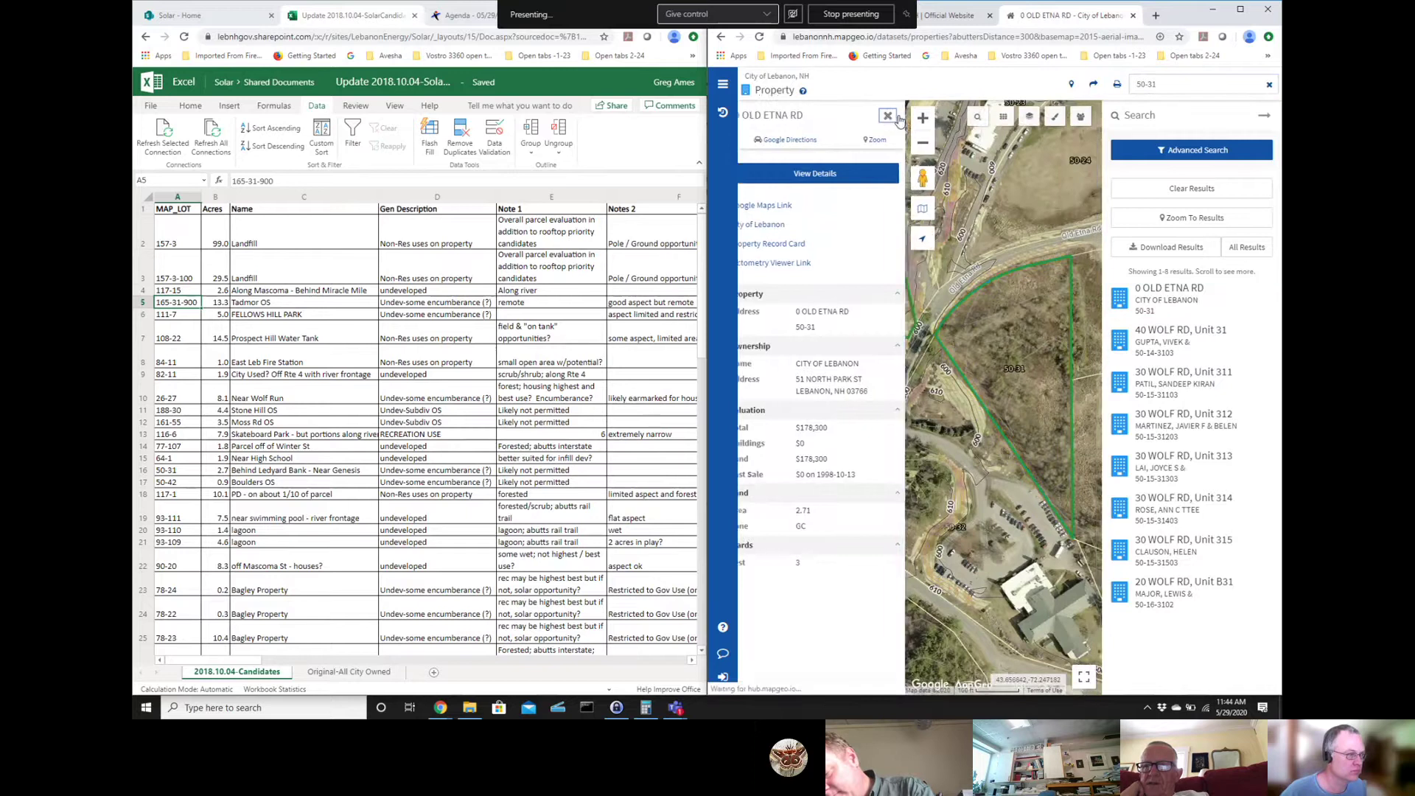
click(1264, 116)
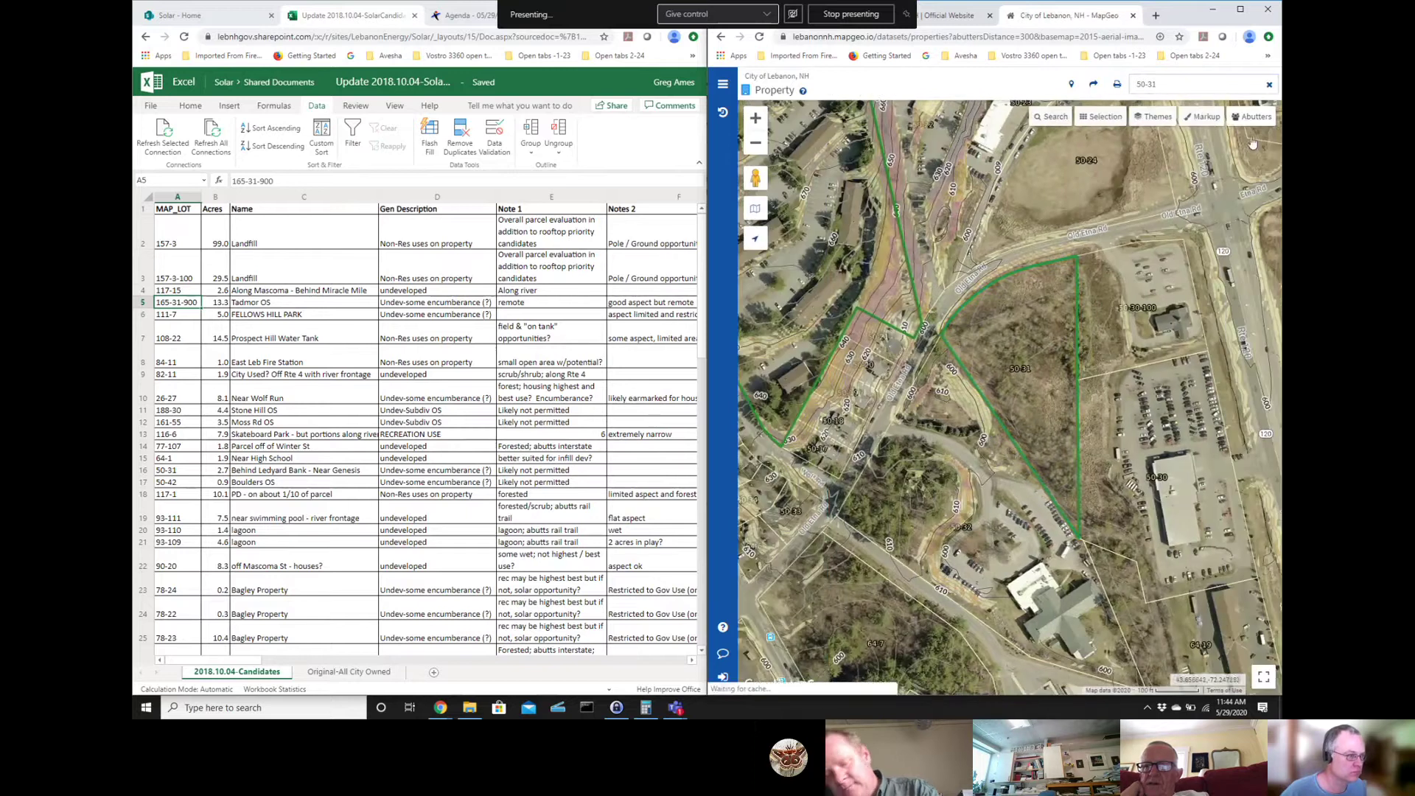
click(1022, 405)
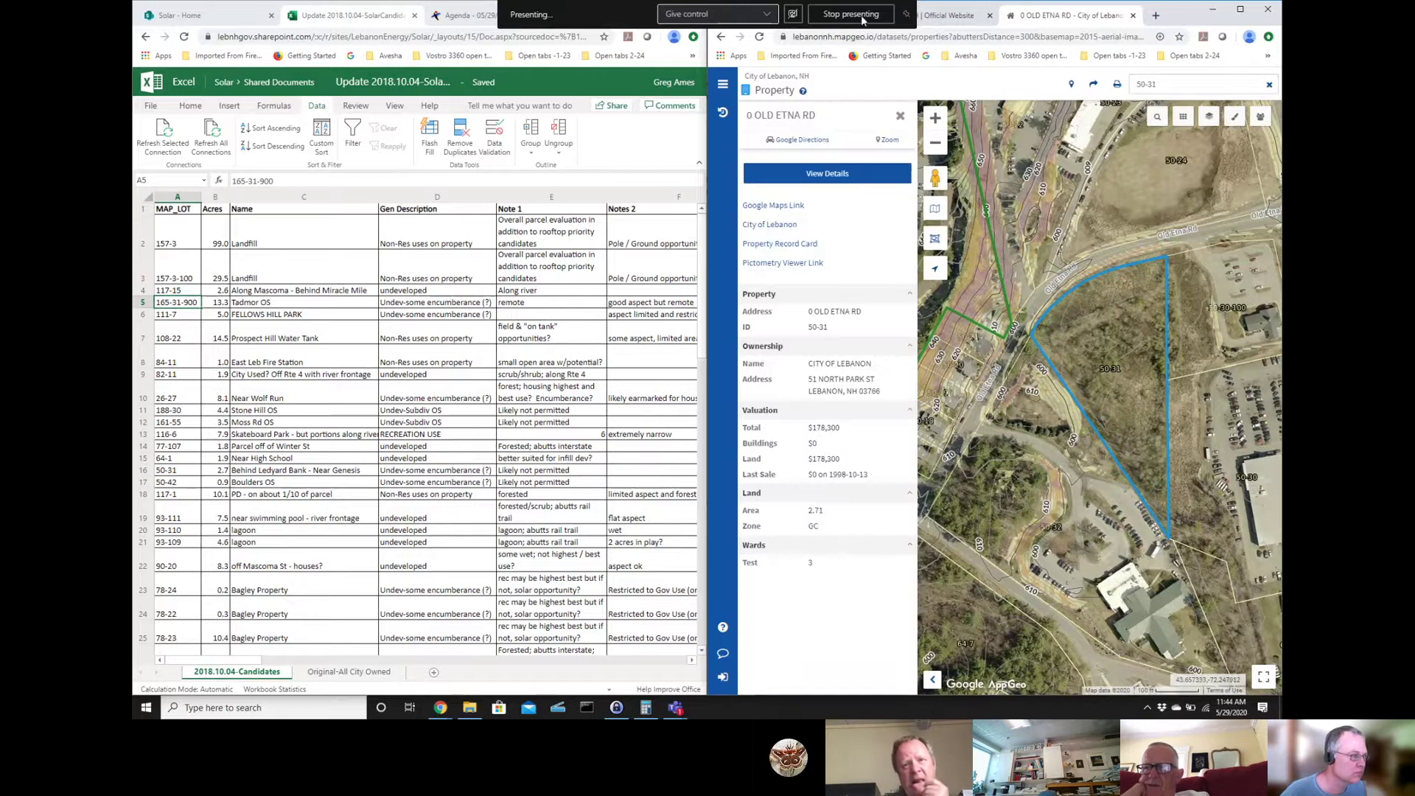
click(900, 116)
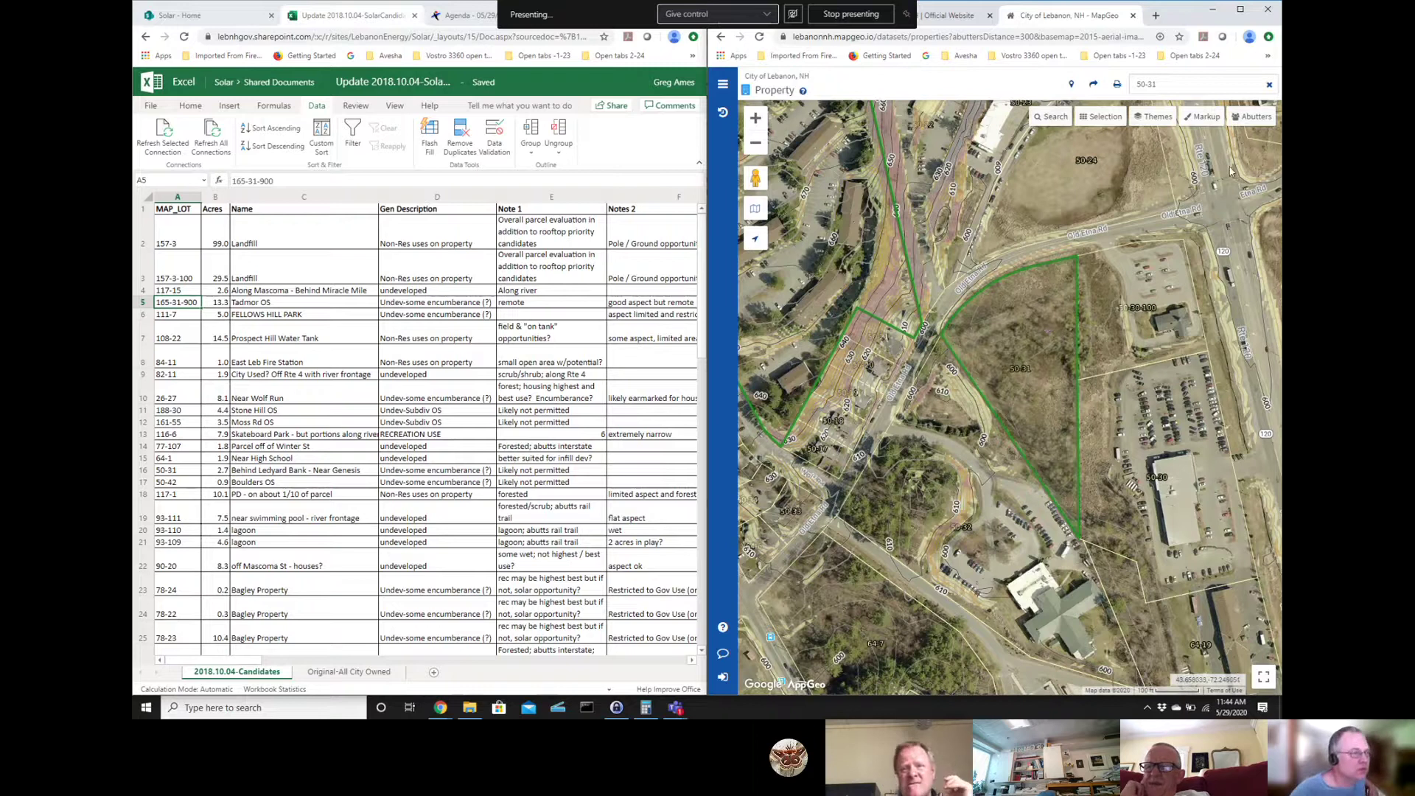
click(1160, 120)
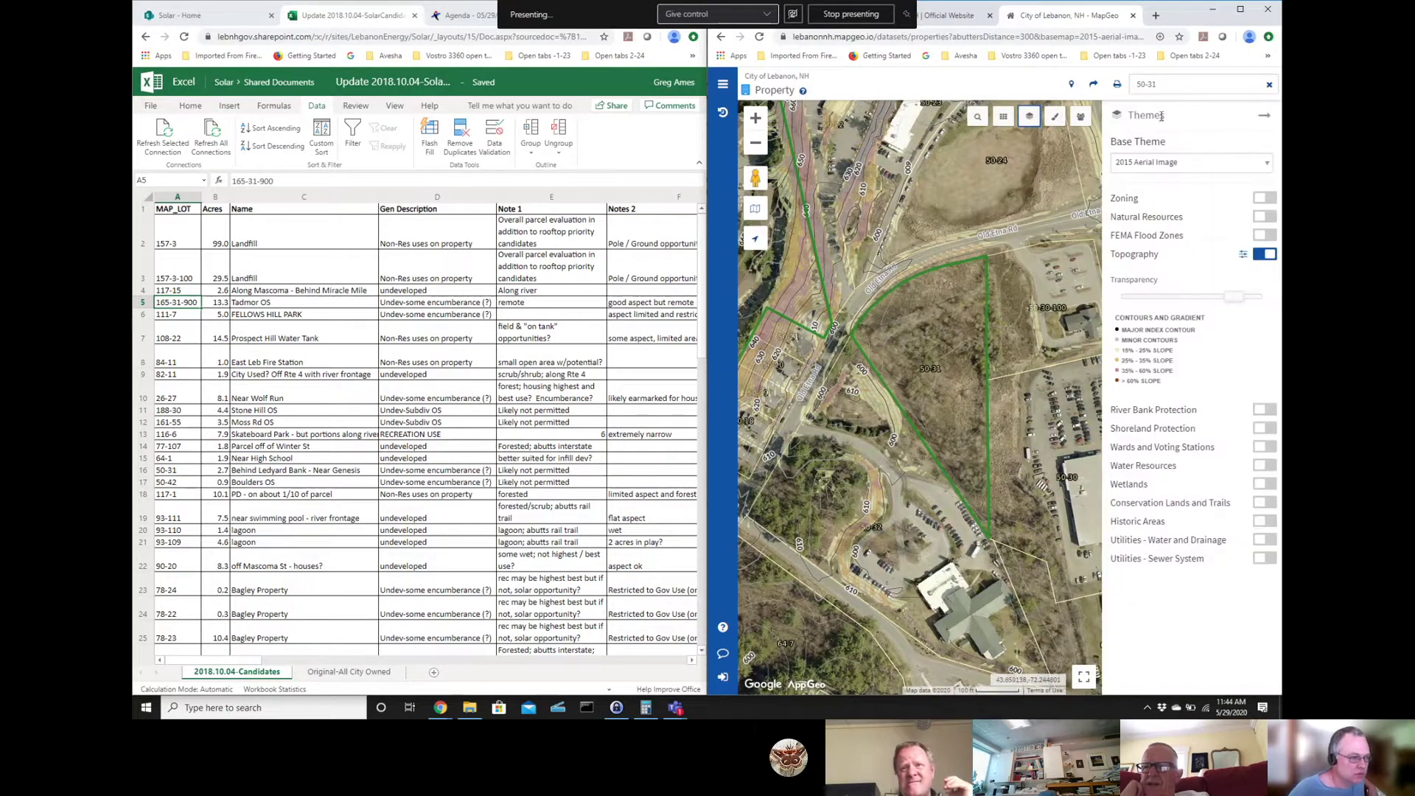
click(1268, 486)
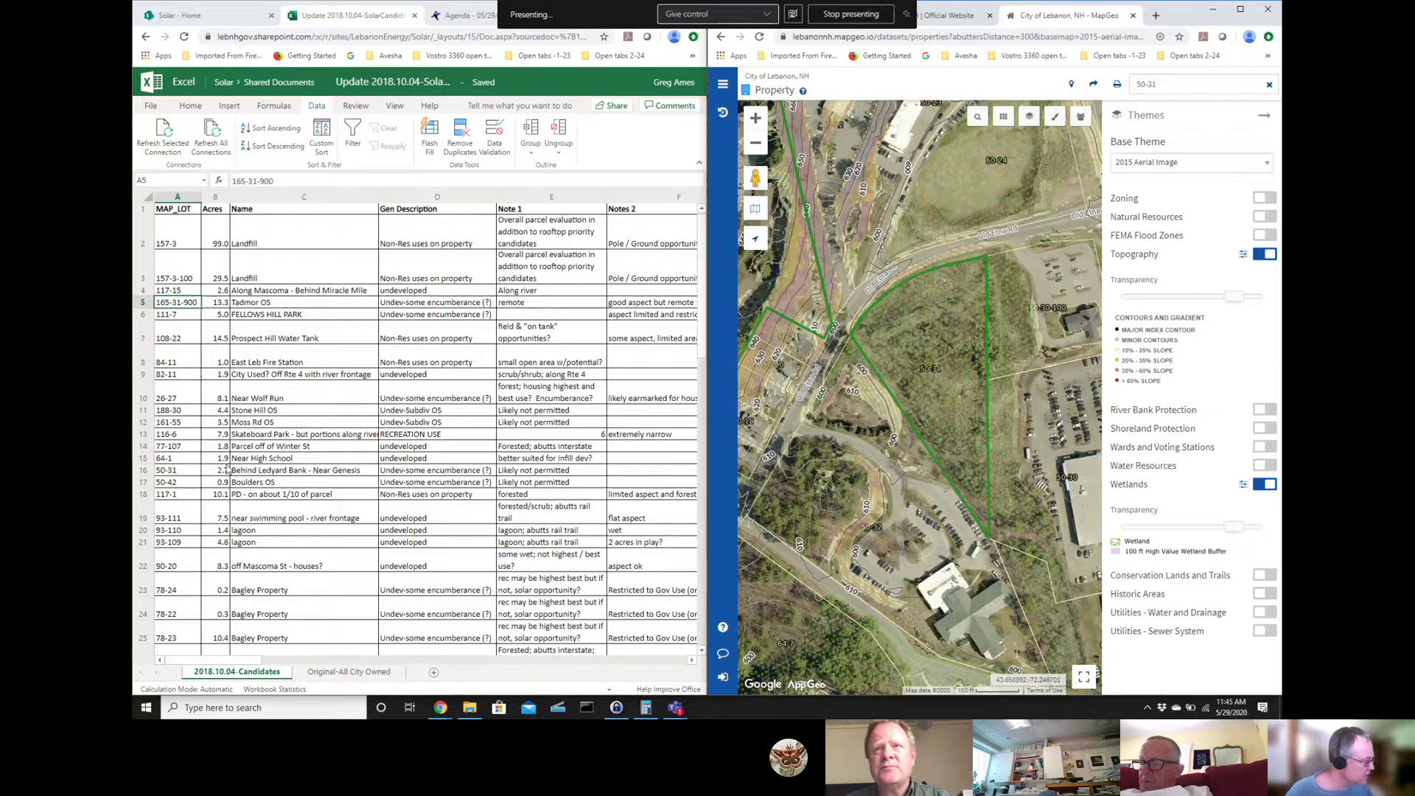
- Prefix cell I16 for parcel 50-31 so it reads 'WETLAND - worth a site visit'
click(165, 470)
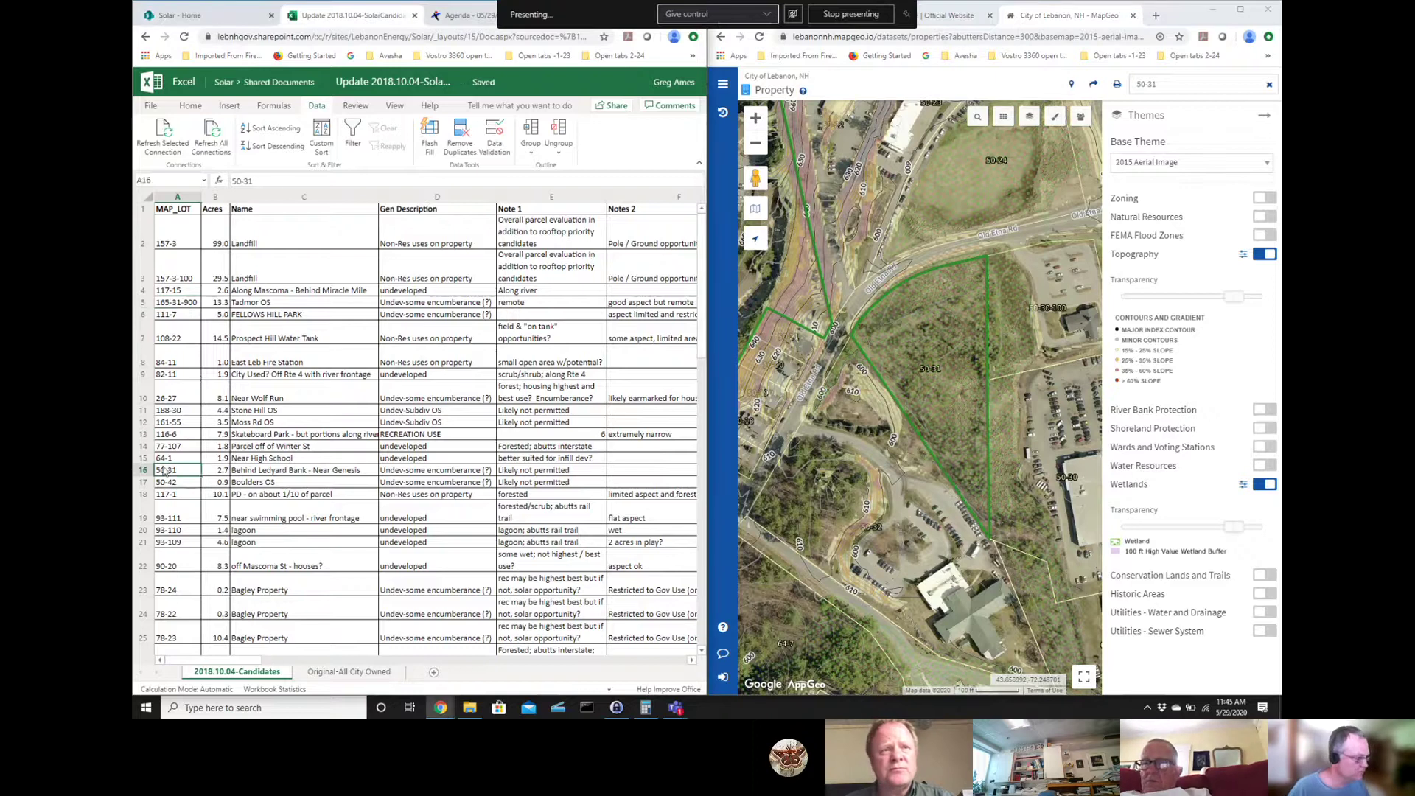
key(Right)
key(Right)
key(Right)
key(Right)
key(Right)
key(Right)
key(Right)
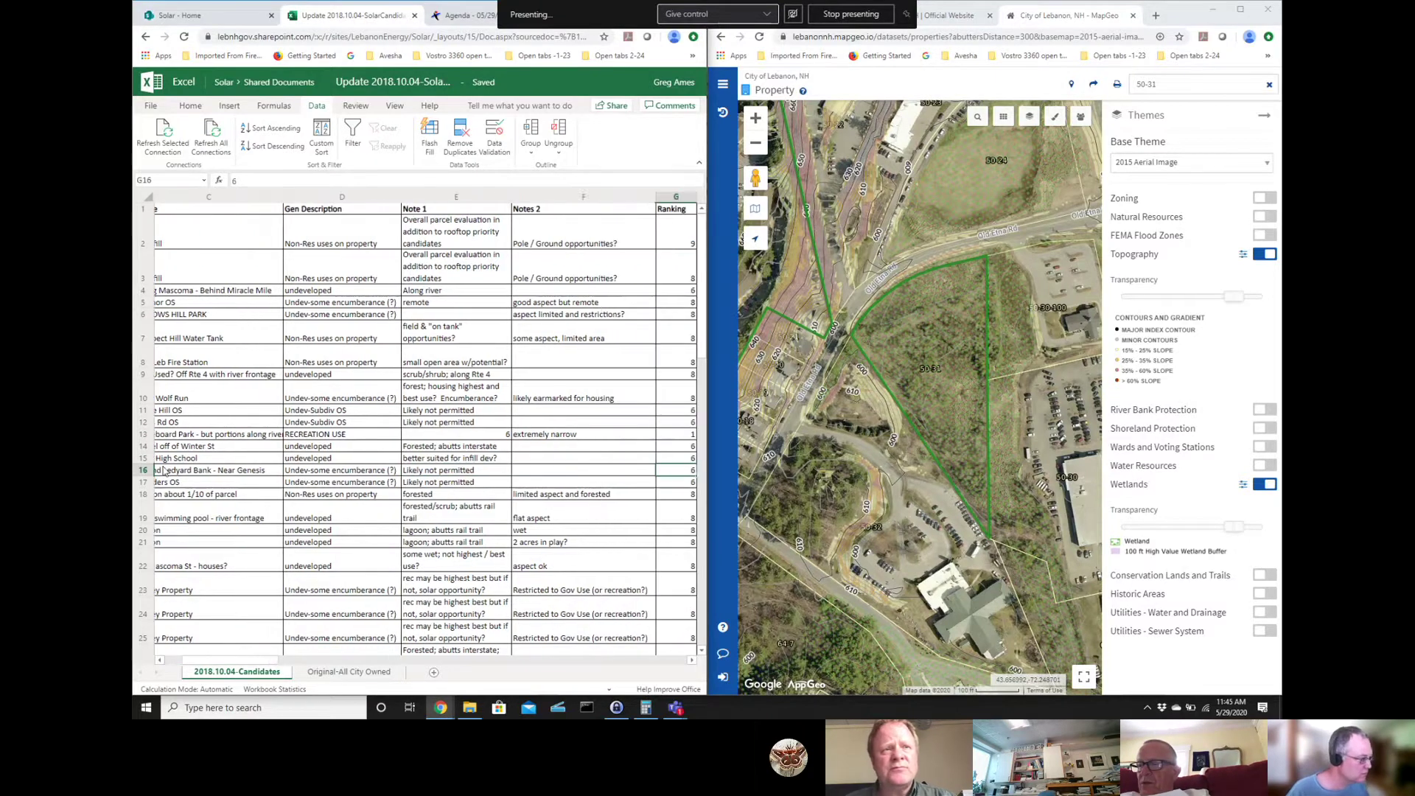
key(Right)
key(Right)
key(Left)
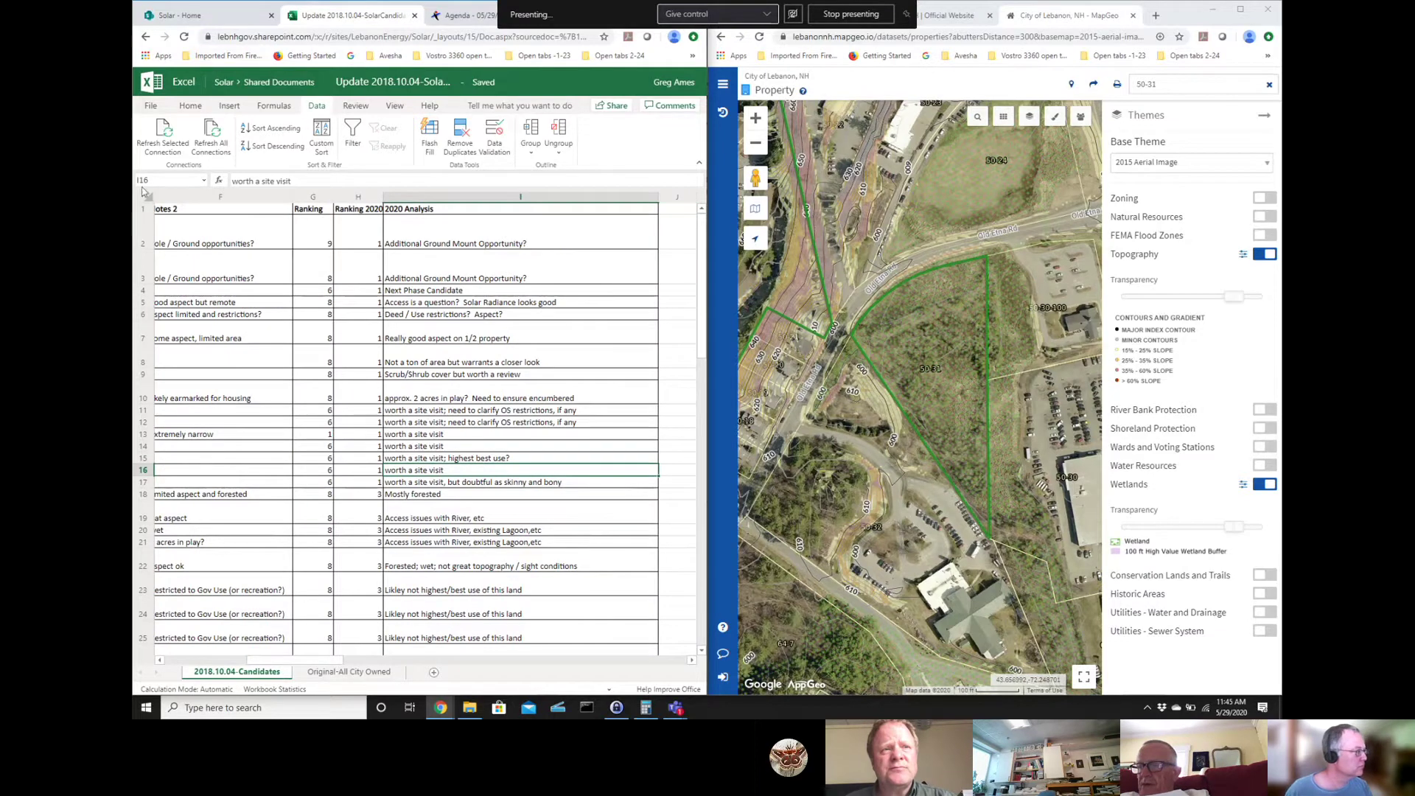
click(305, 177)
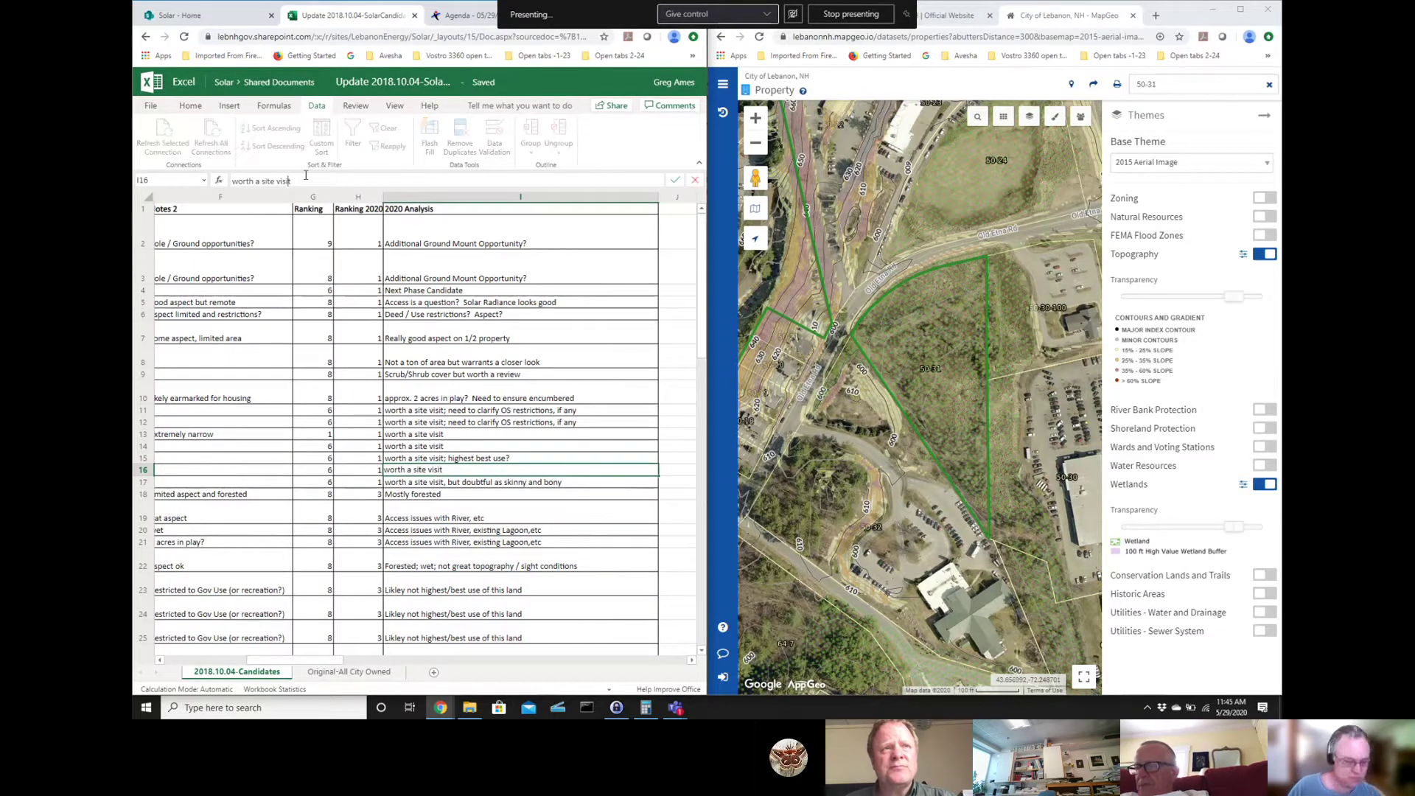
text(WETLAND)
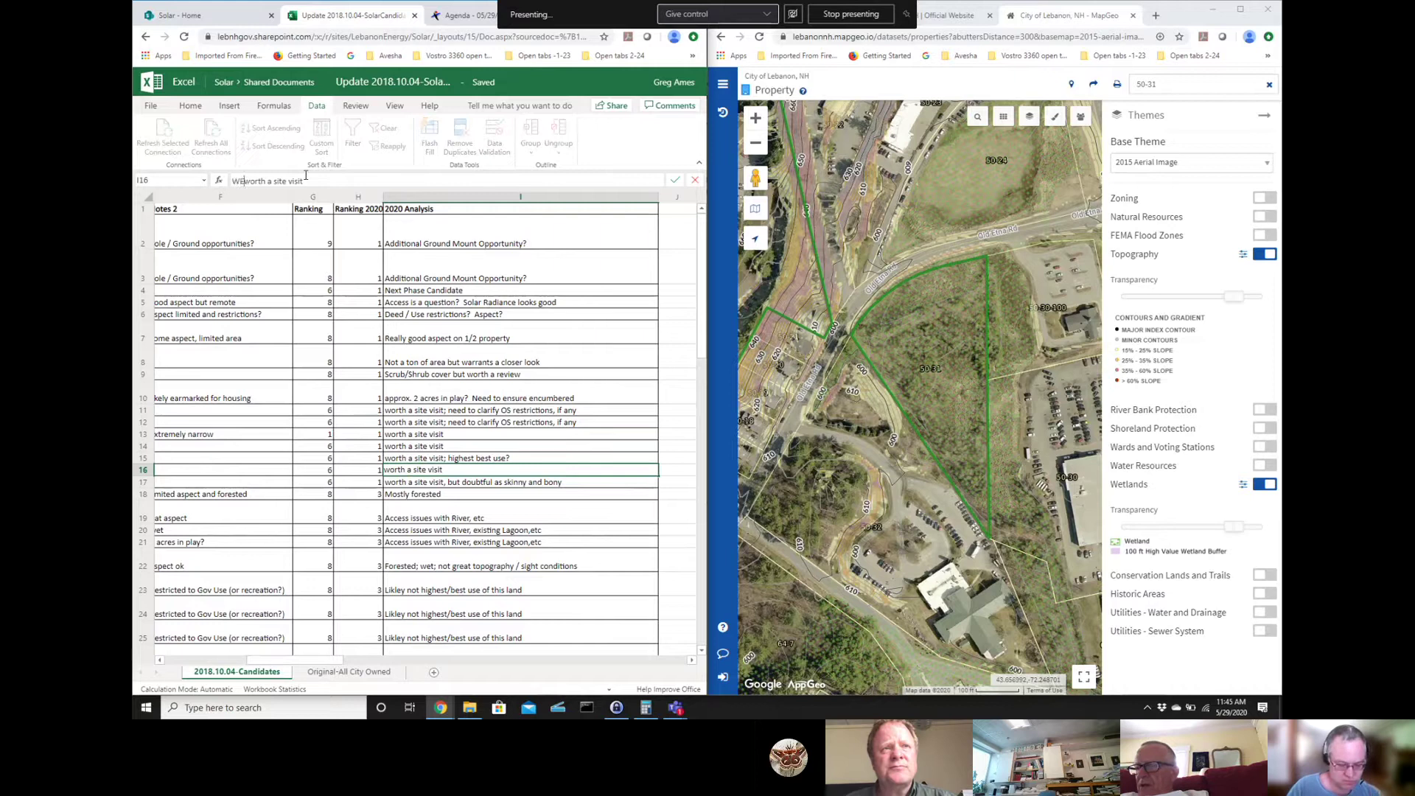
text( =)
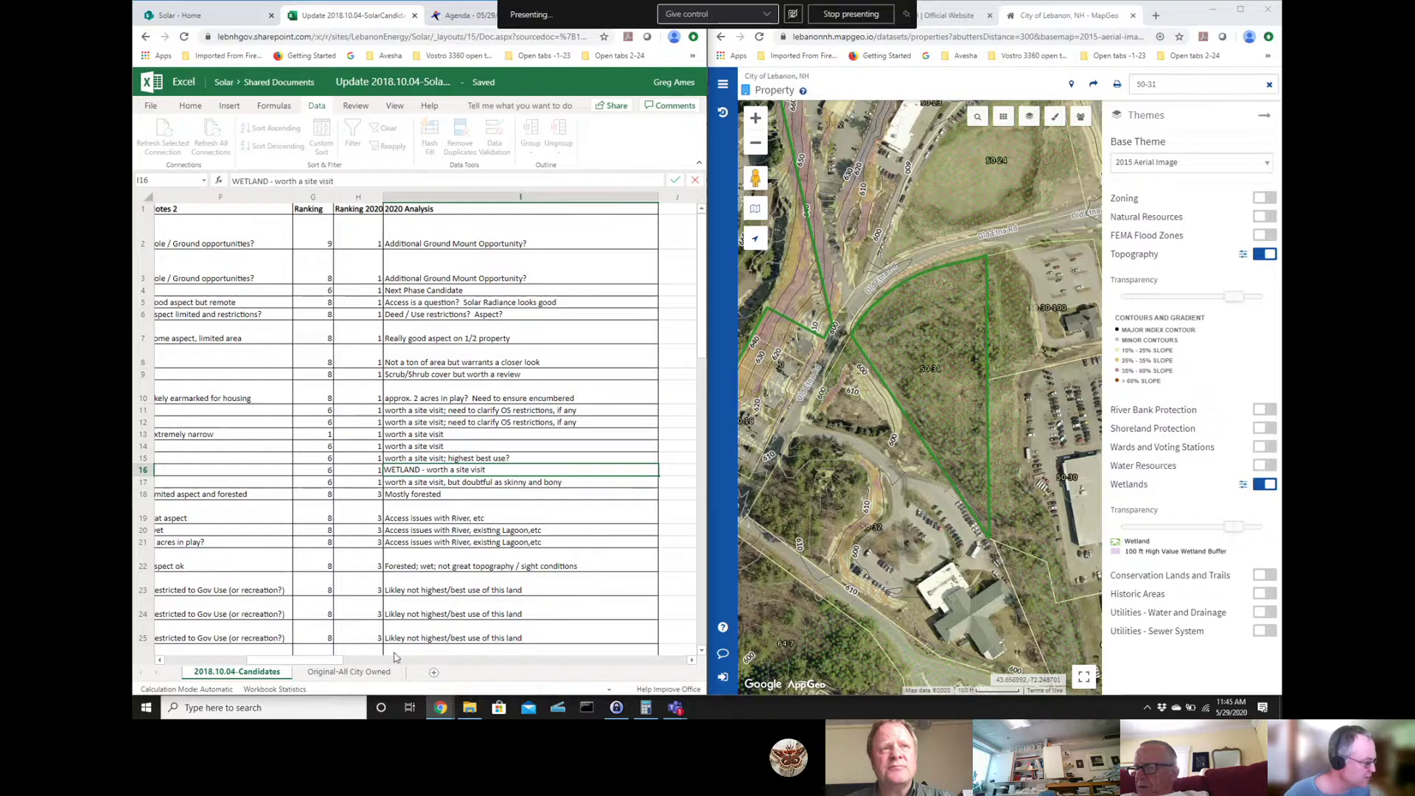
drag(324, 661, 136, 649)
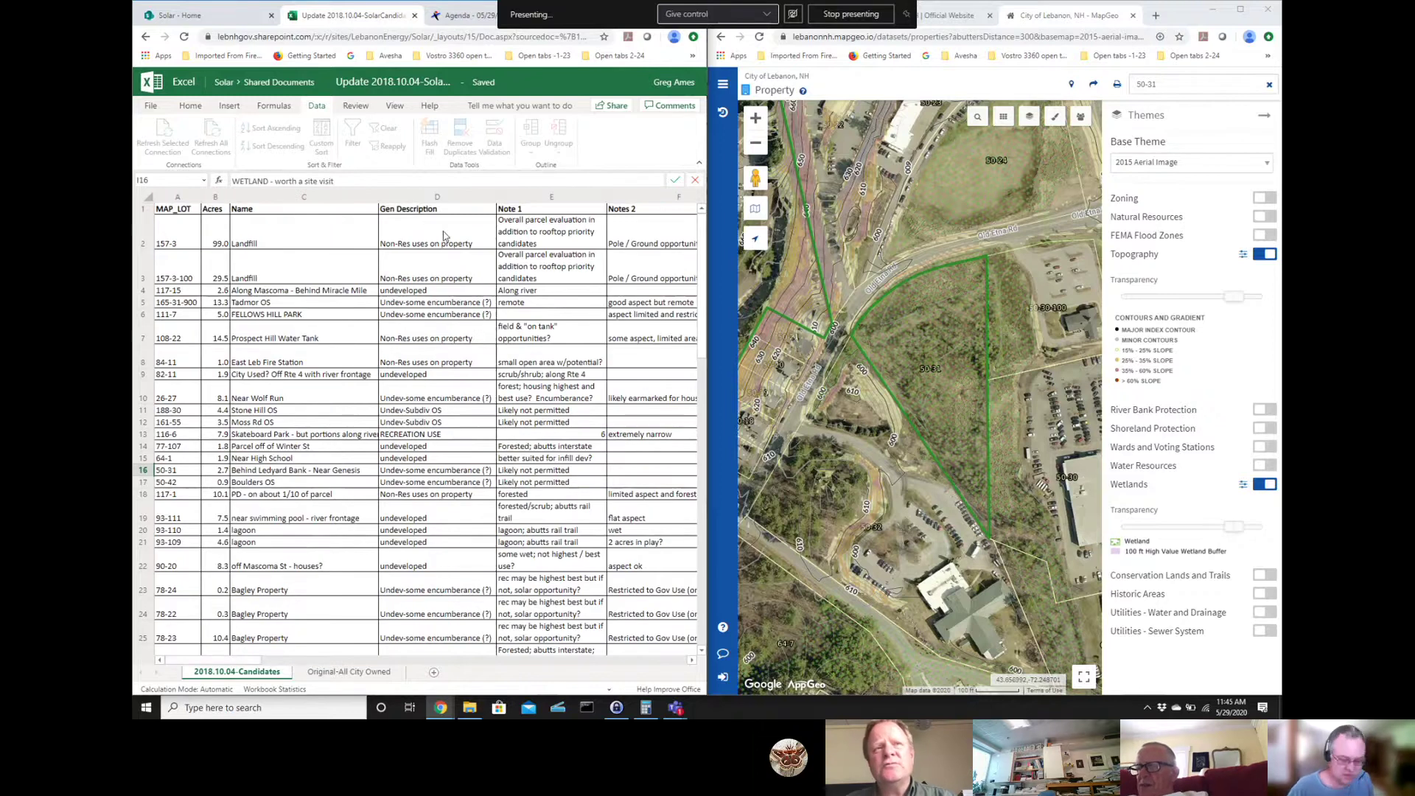
key(Return)
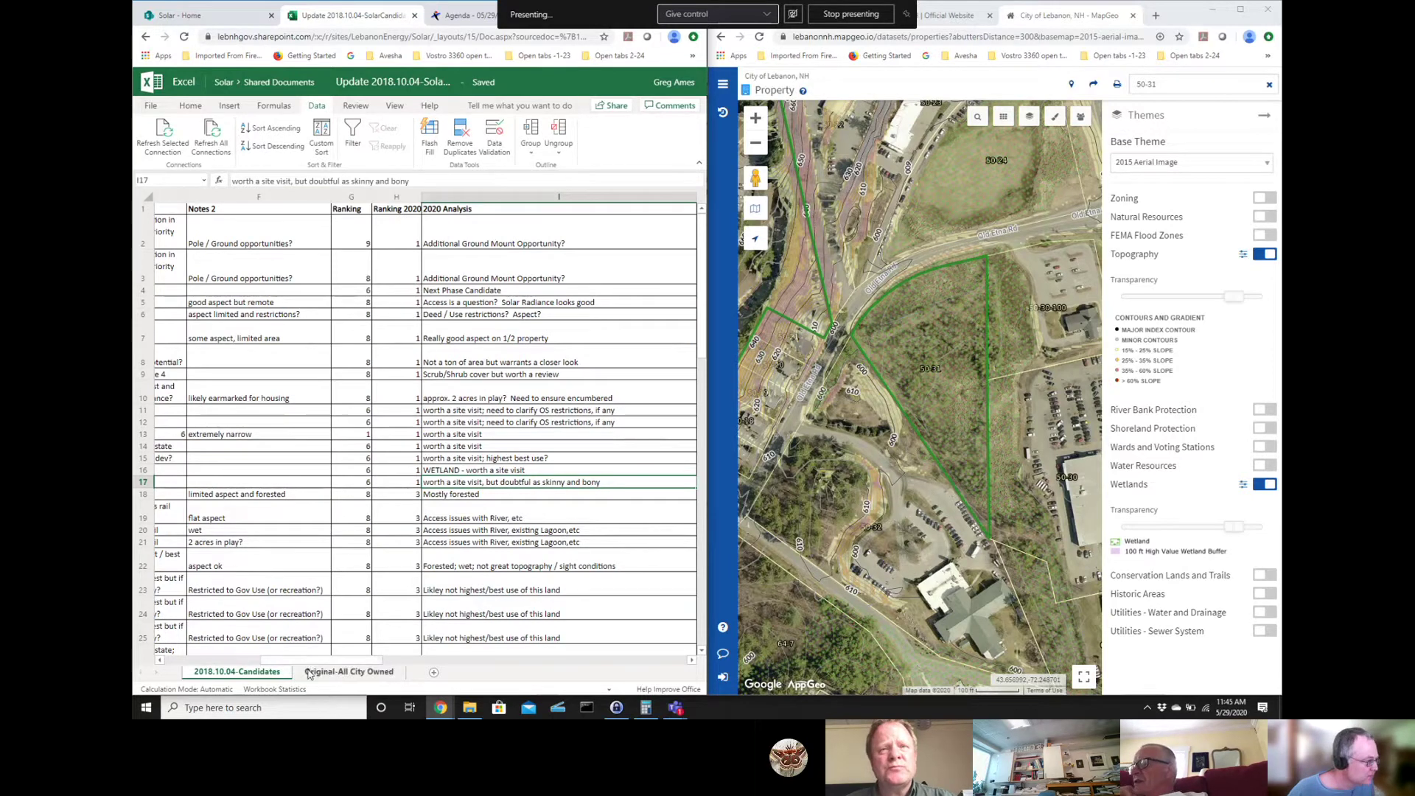
drag(295, 661, 135, 658)
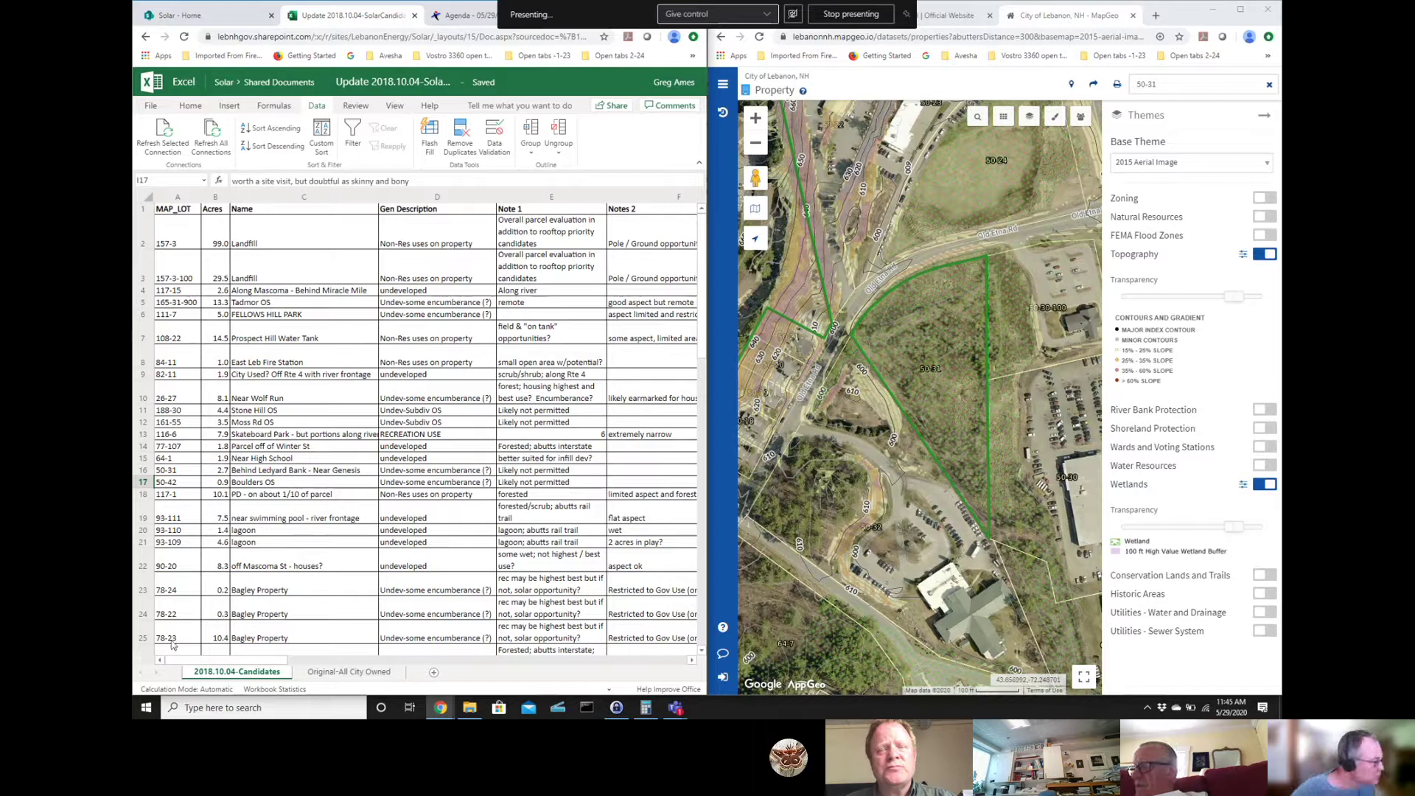
click(1154, 83)
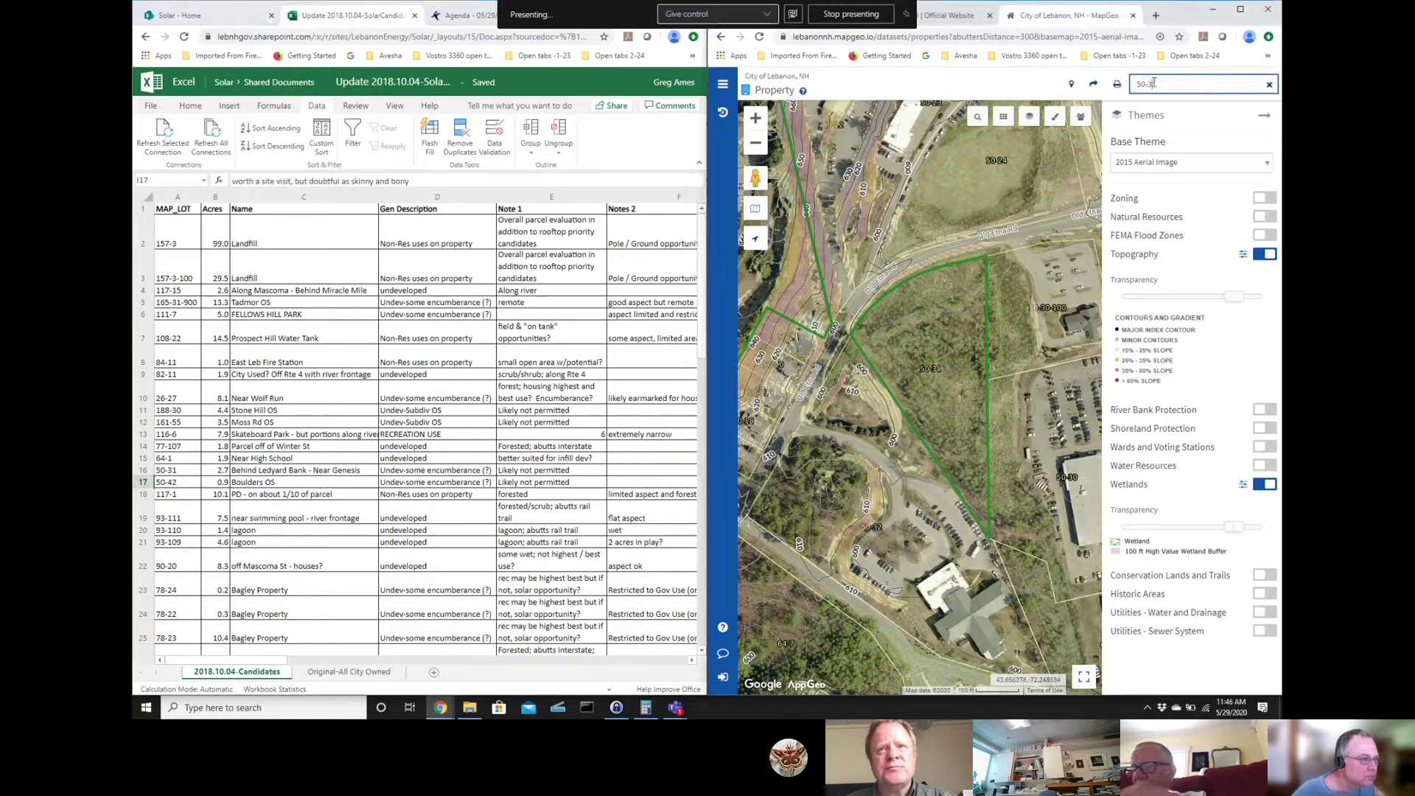
key(ctrl+a)
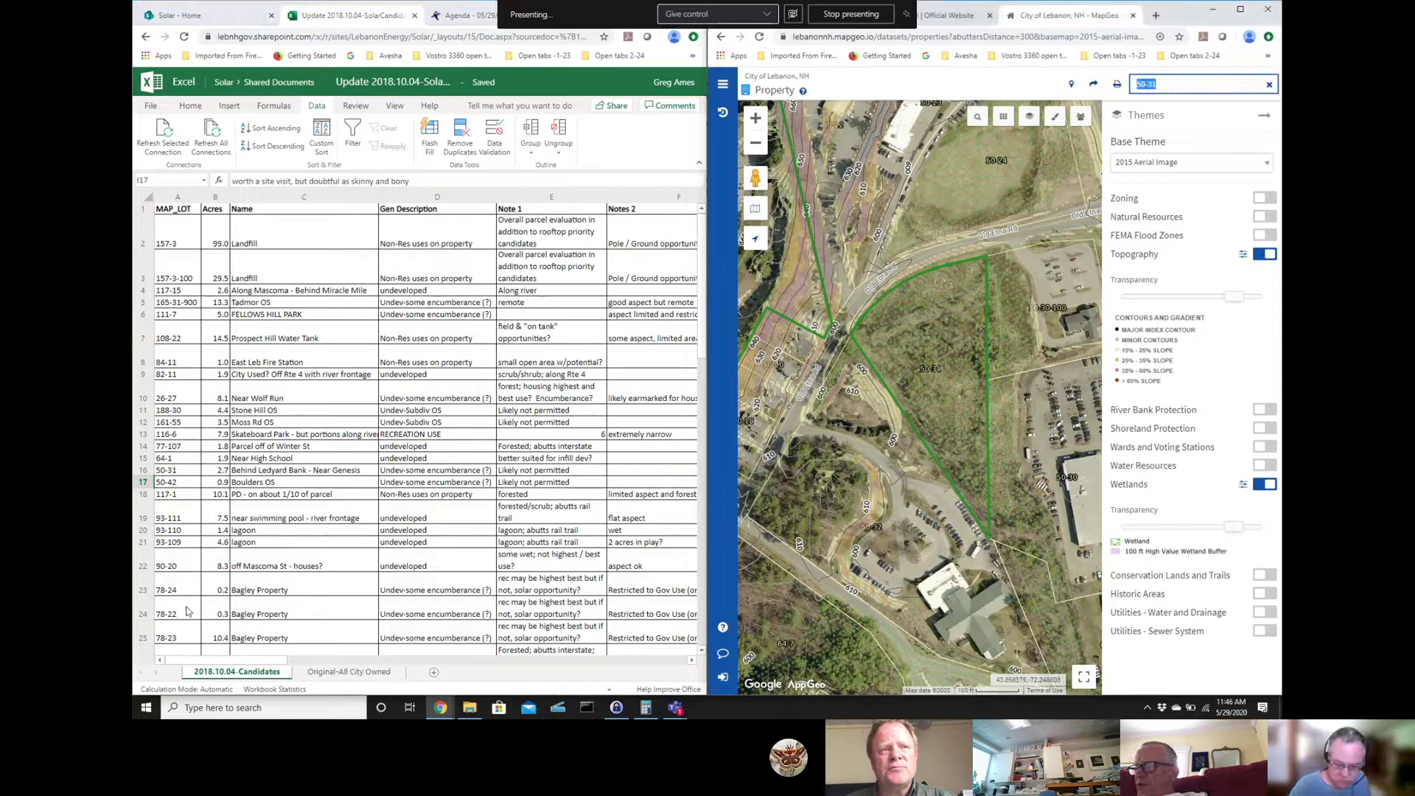
text(50-42)
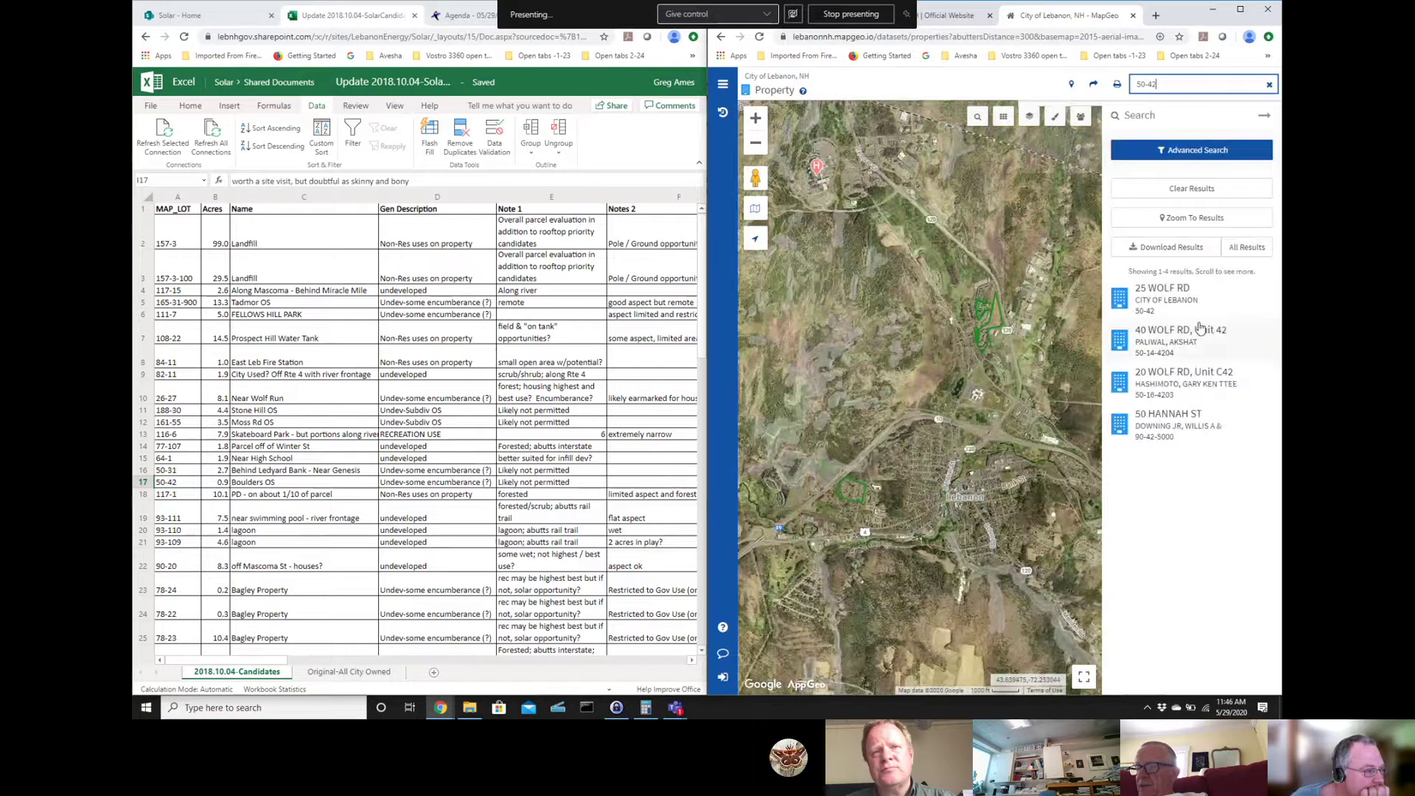
click(1185, 296)
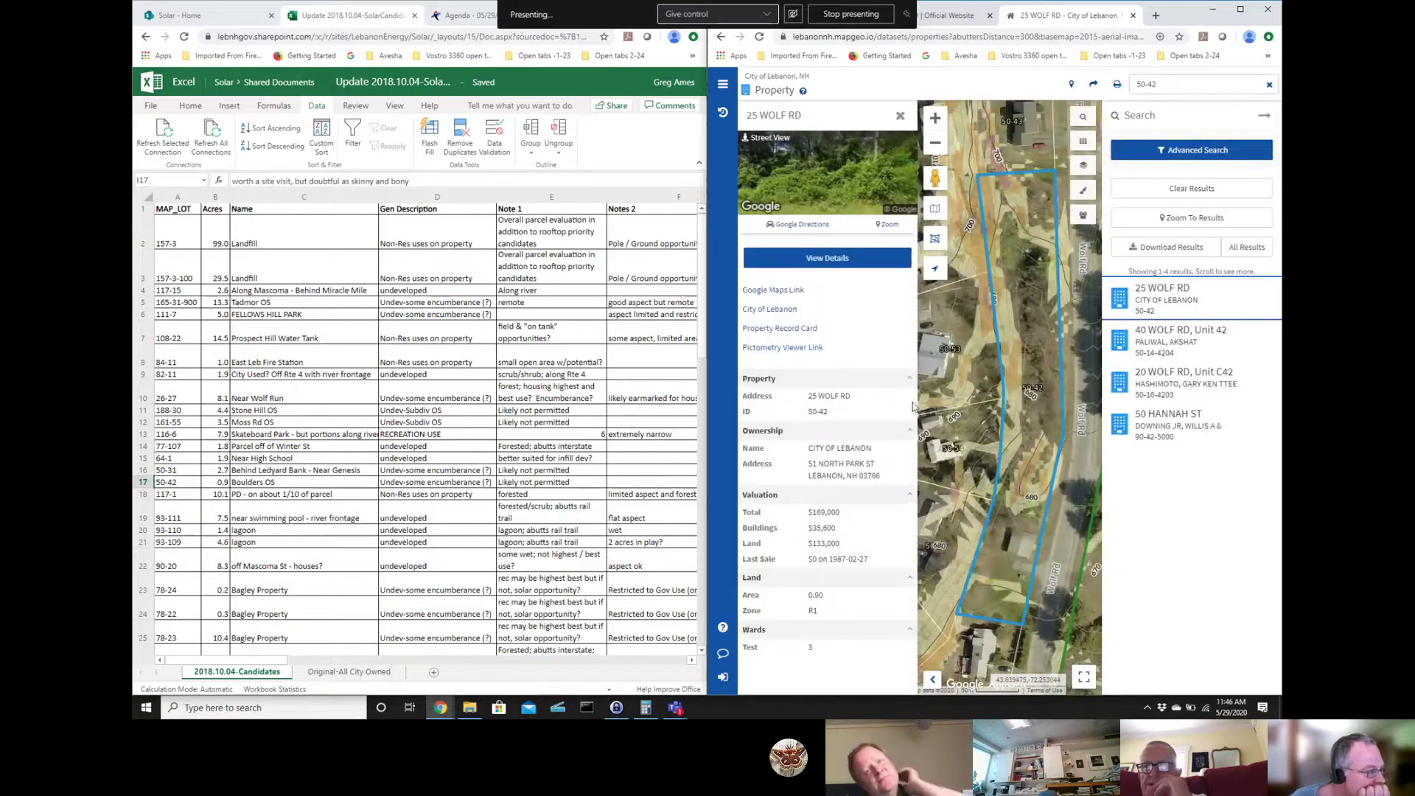
click(1264, 118)
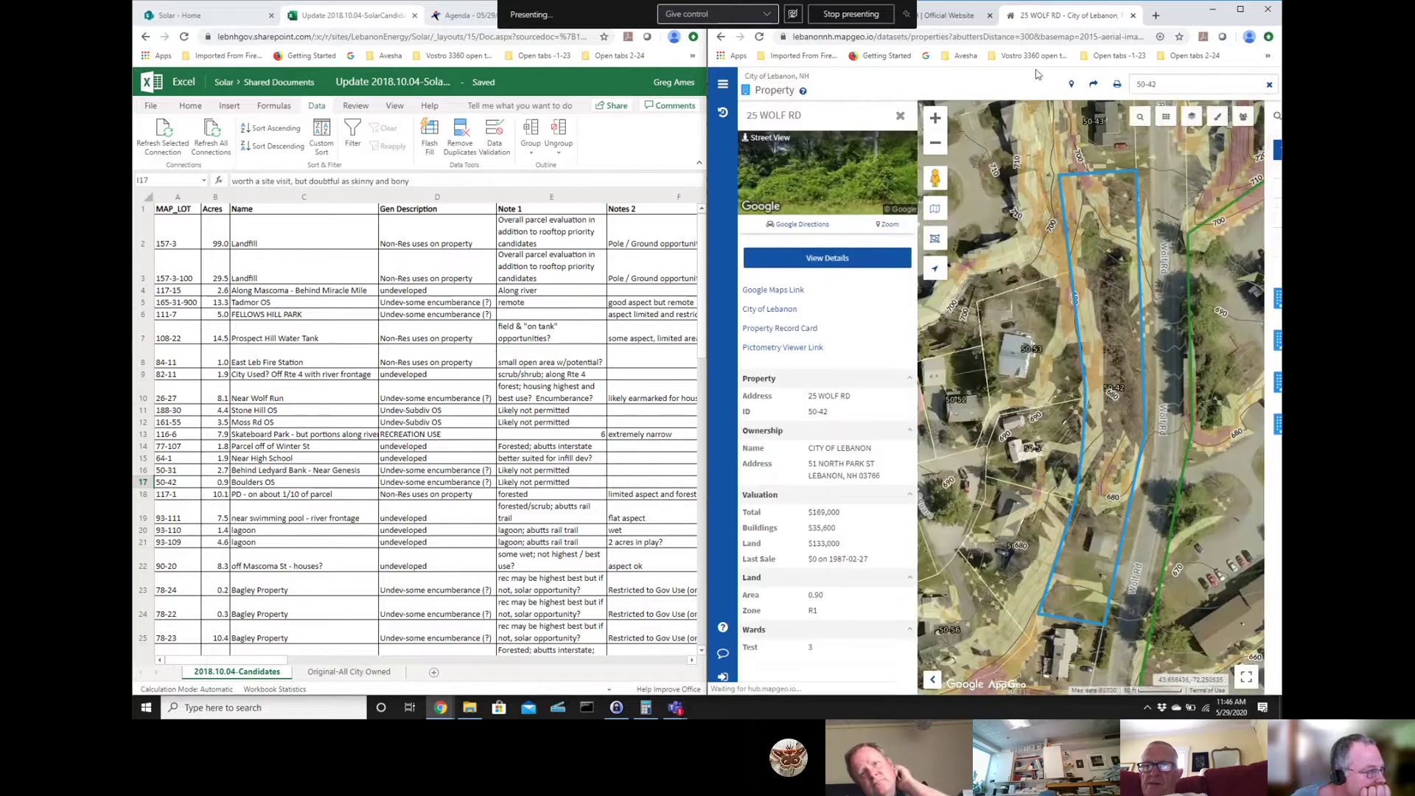
click(900, 117)
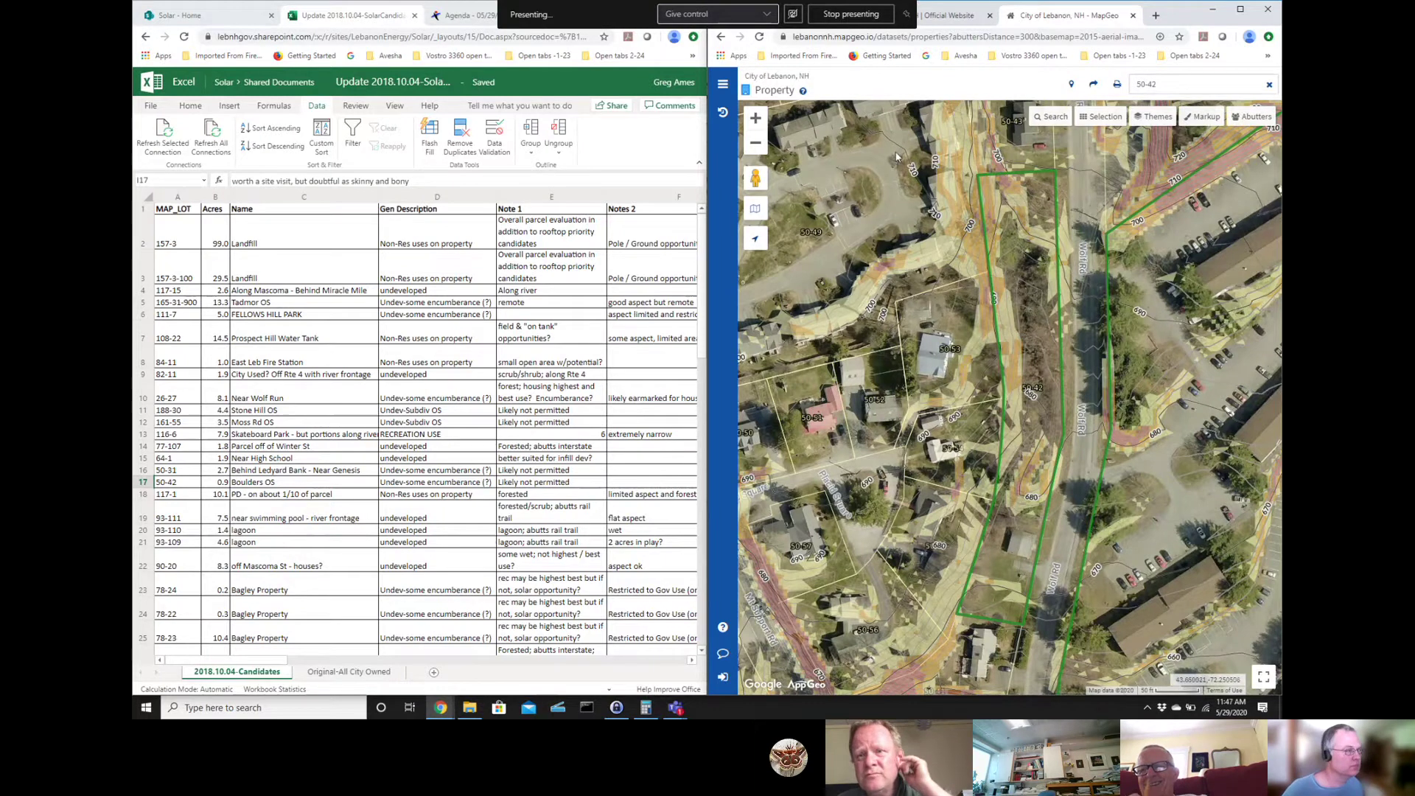
- Zoom out and back in around parcel 50-42 to gauge its surroundings
click(753, 147)
click(753, 147)
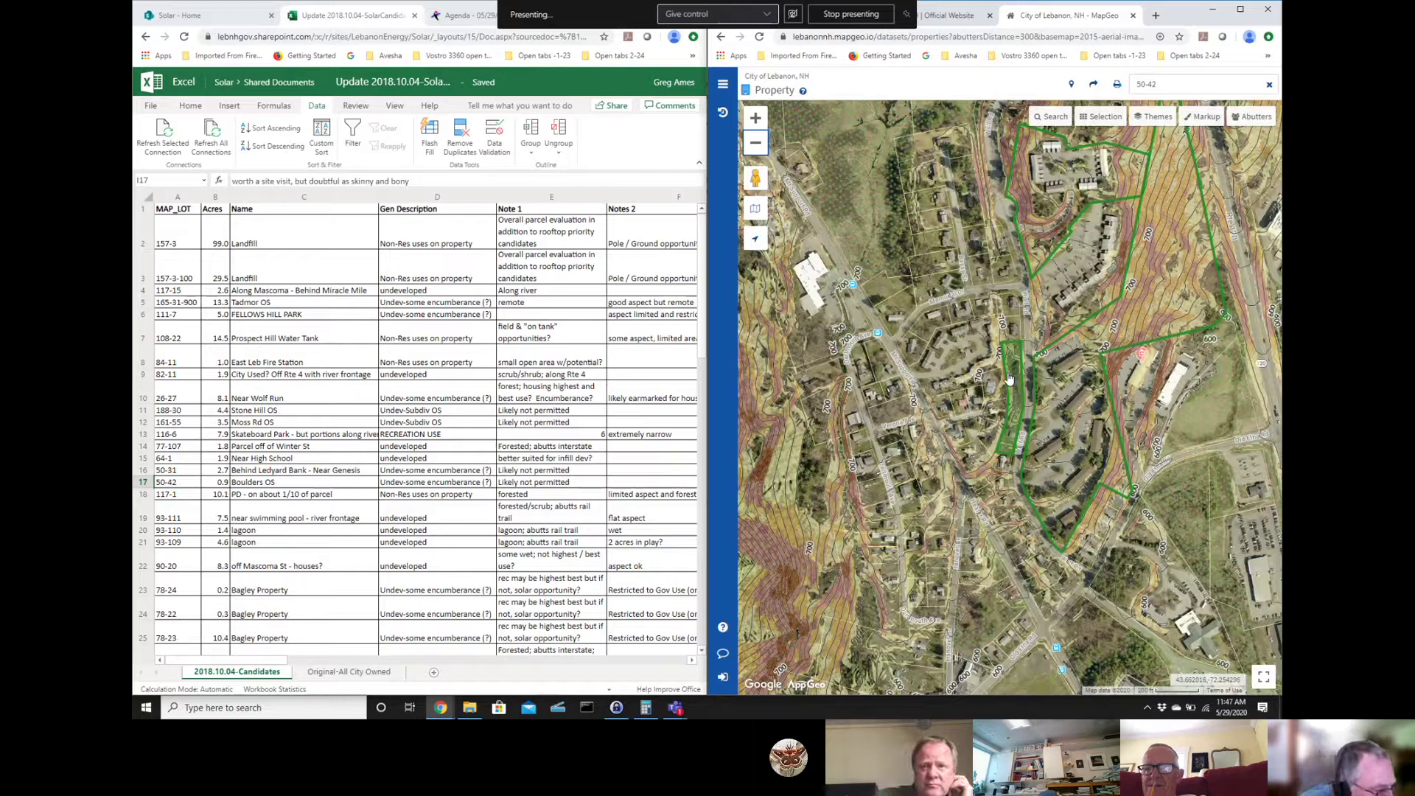
click(755, 118)
click(755, 118)
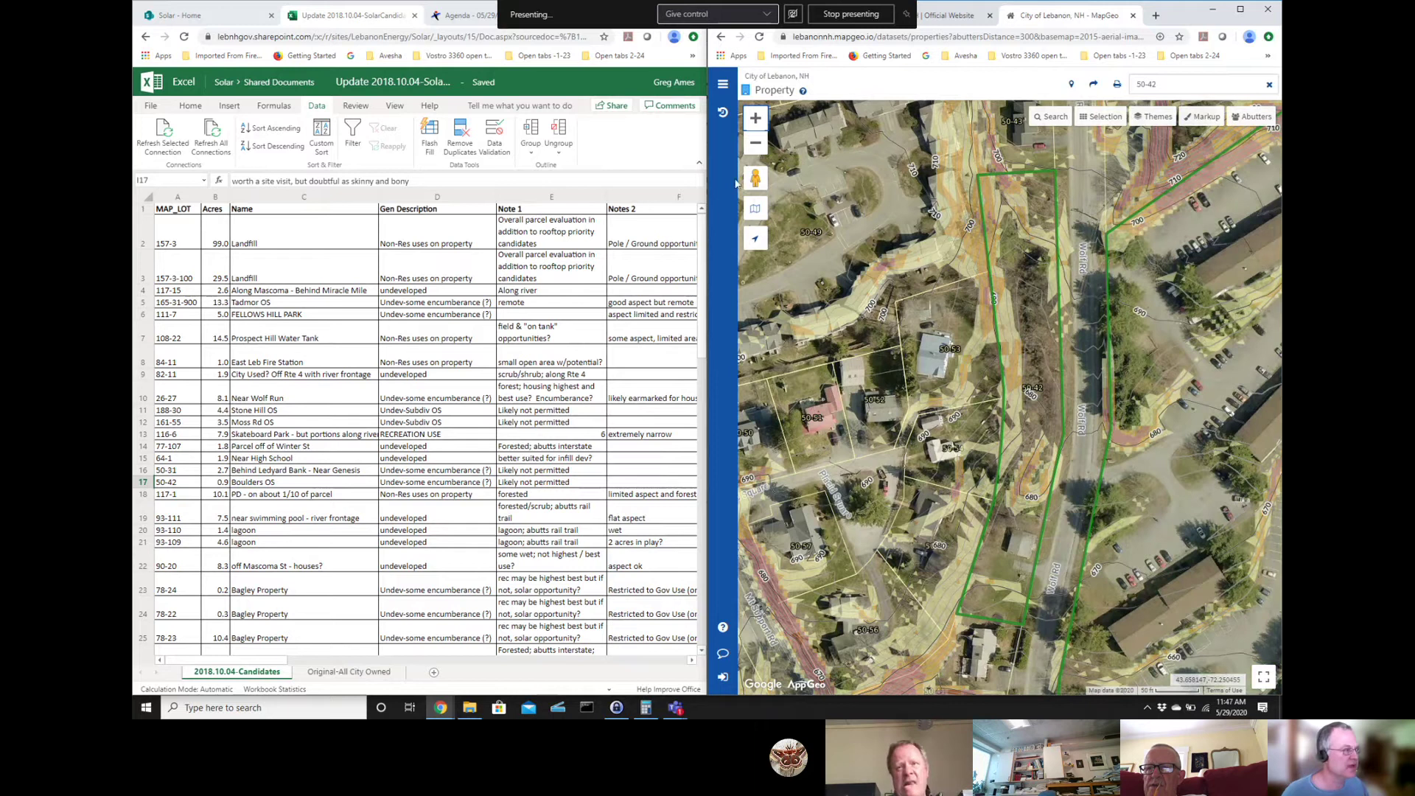
double_click(756, 143)
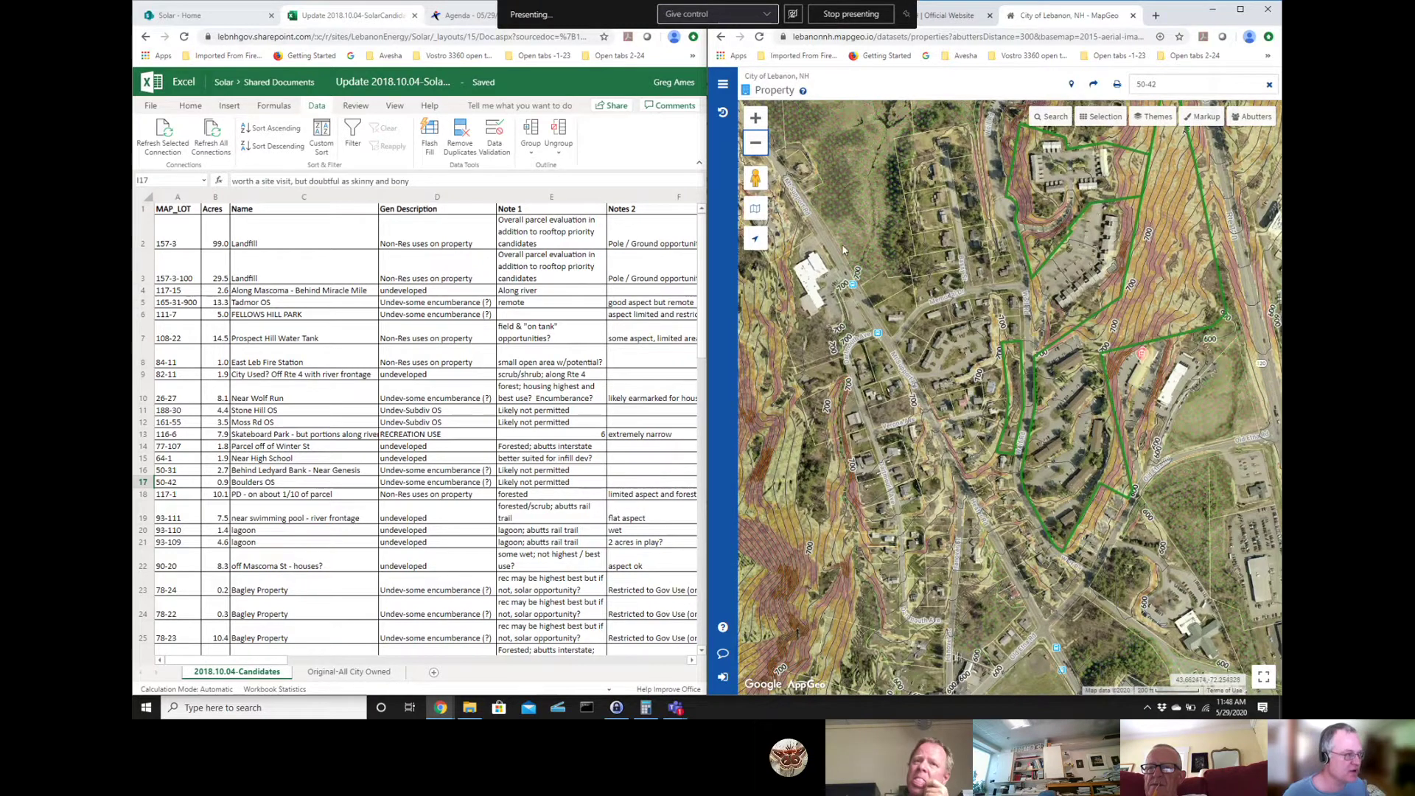
- Pan north of 50-42, highlight the large triangular parcel, and centre both on the map
drag(997, 187, 1046, 389)
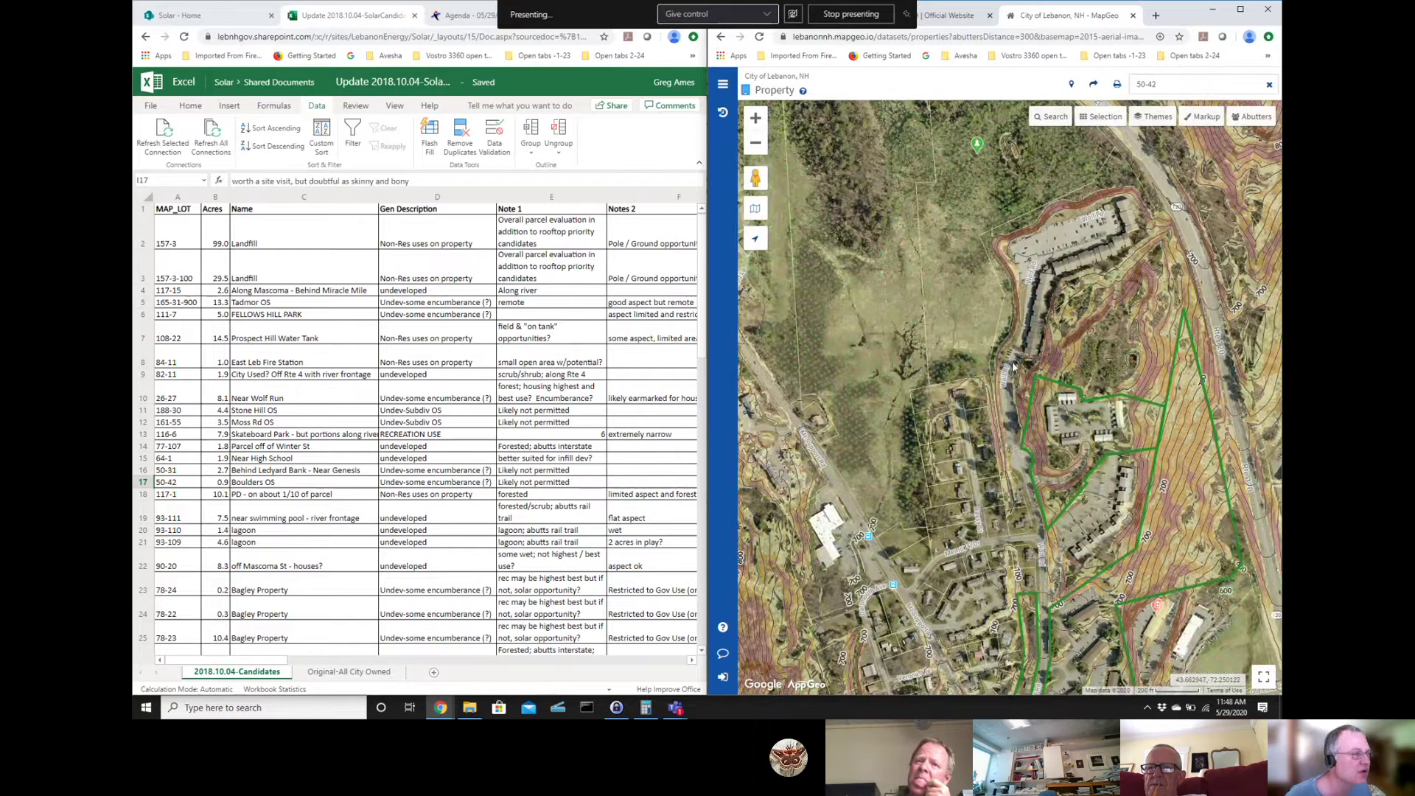
drag(1004, 376, 1076, 276)
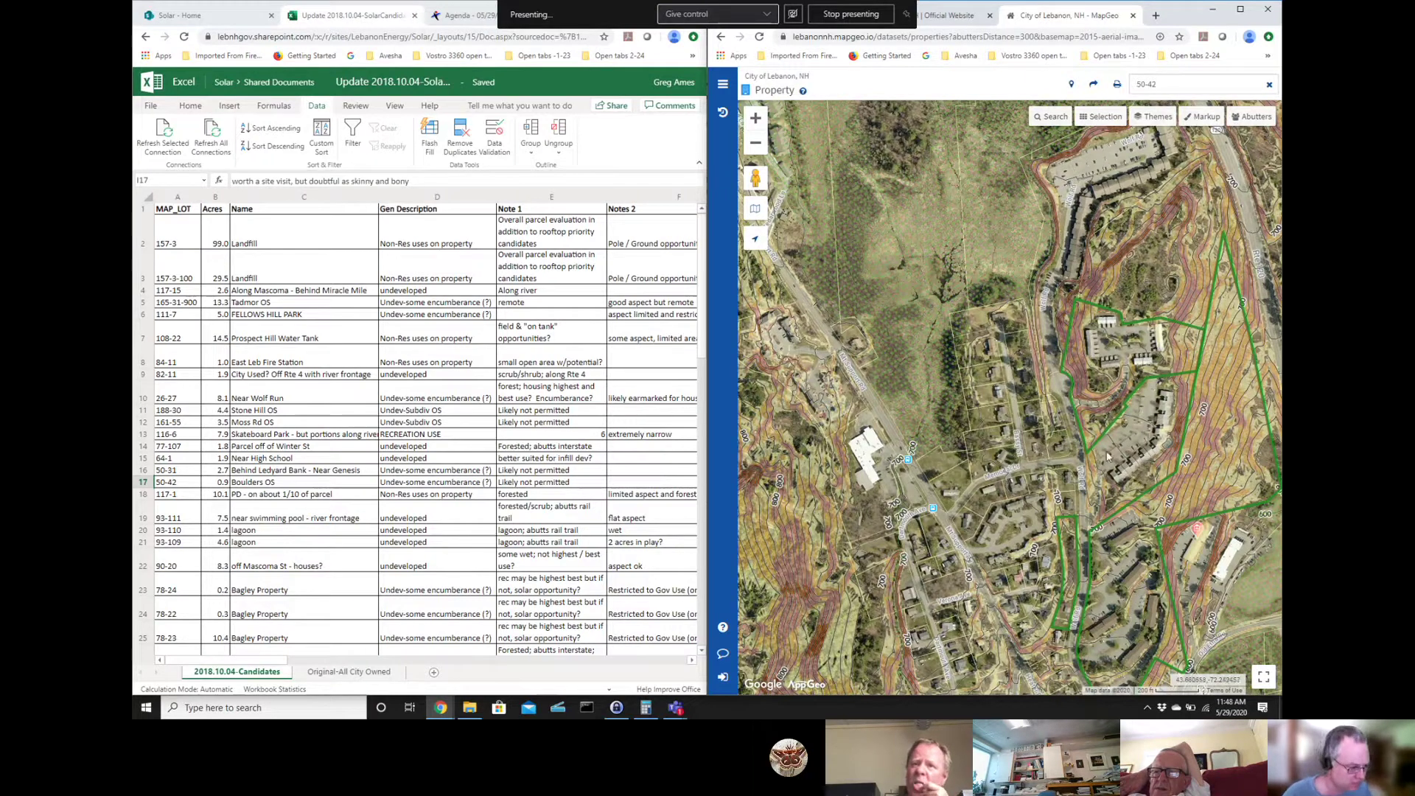
click(1121, 587)
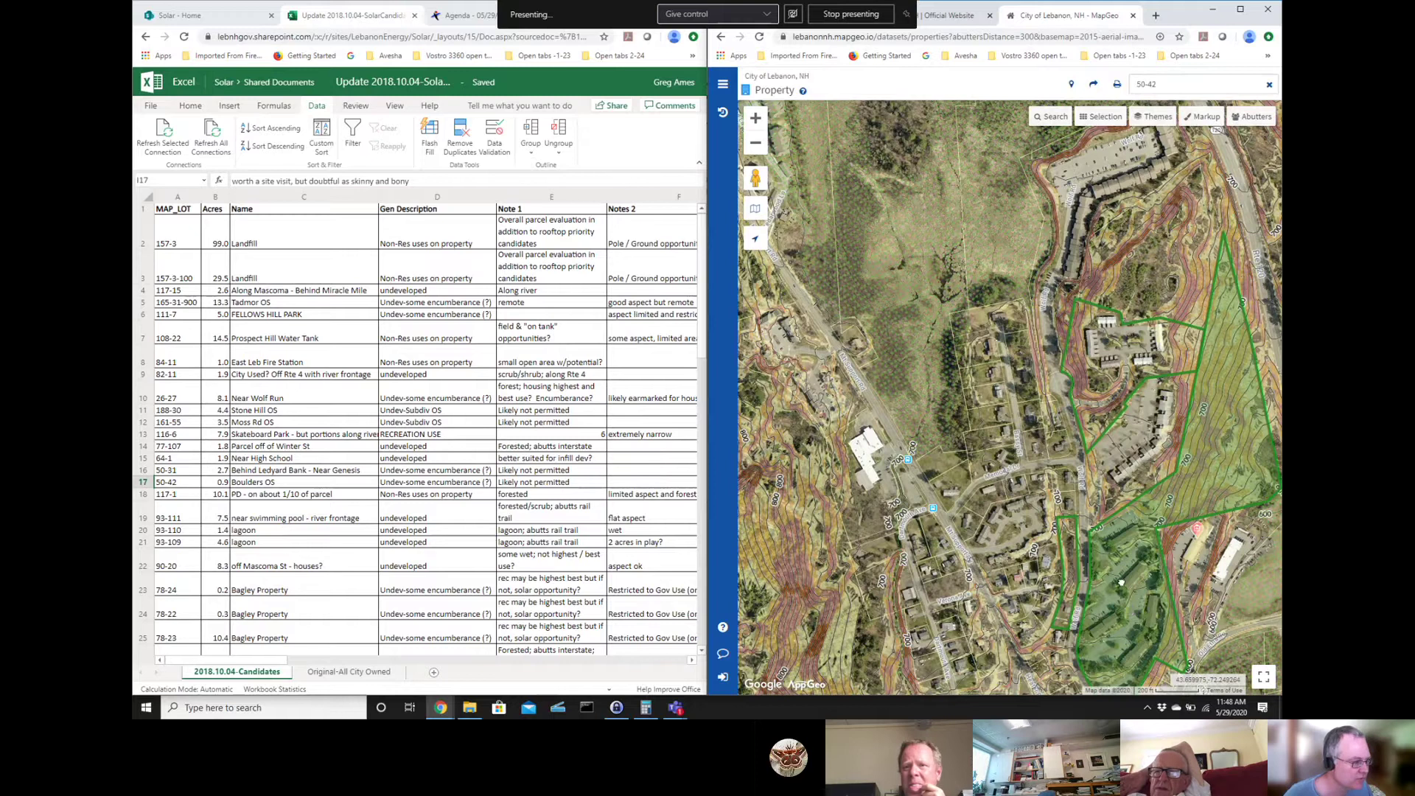
drag(1133, 611, 1053, 399)
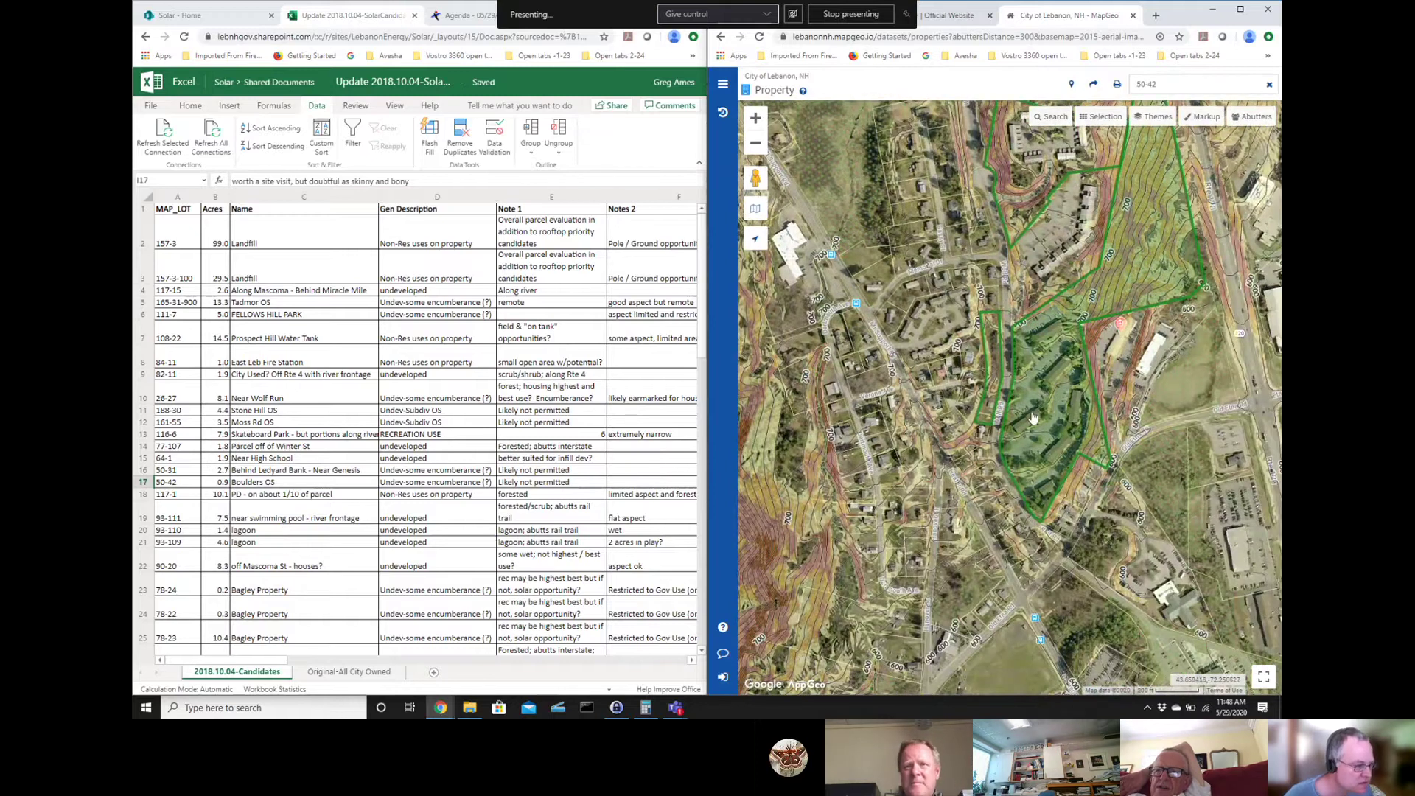
click(755, 117)
click(1061, 496)
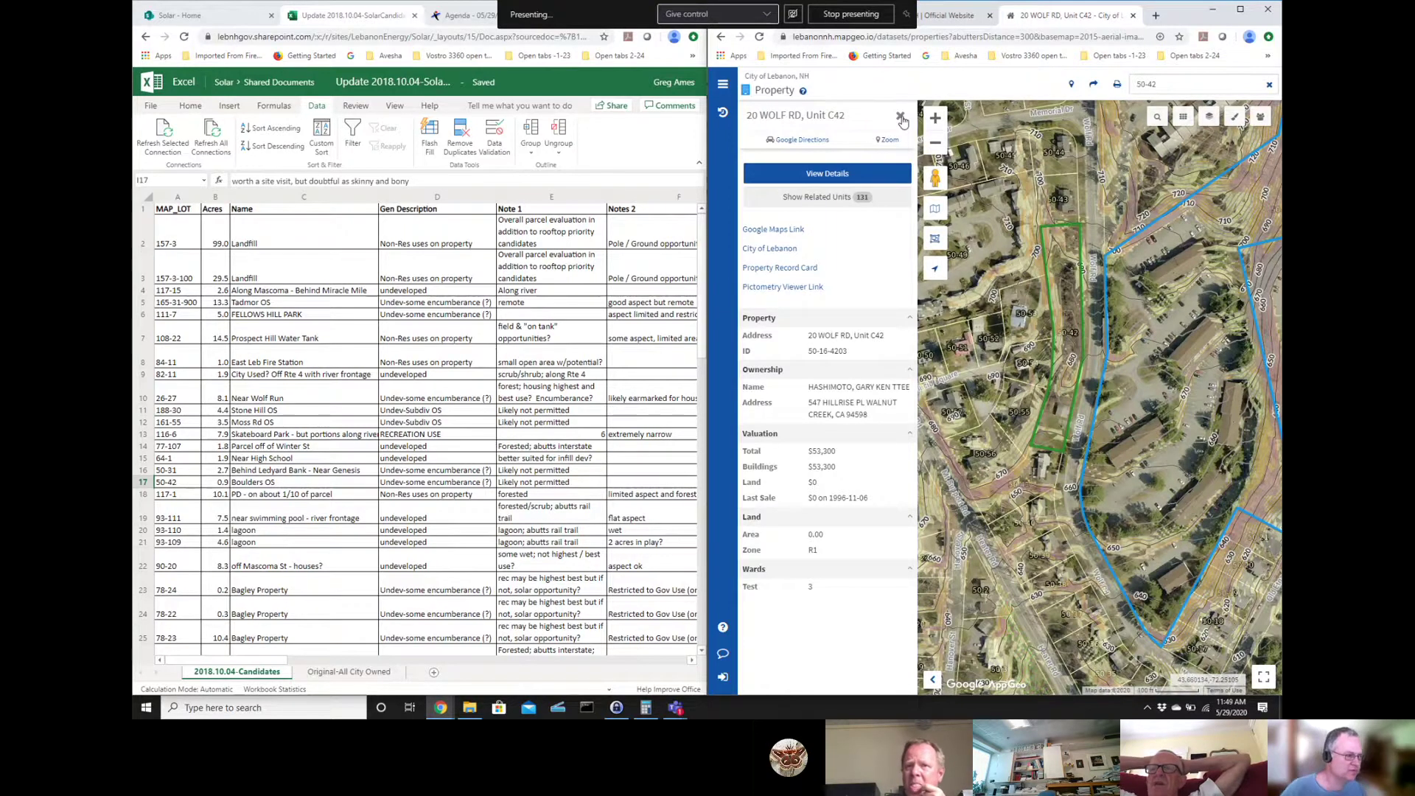
click(901, 116)
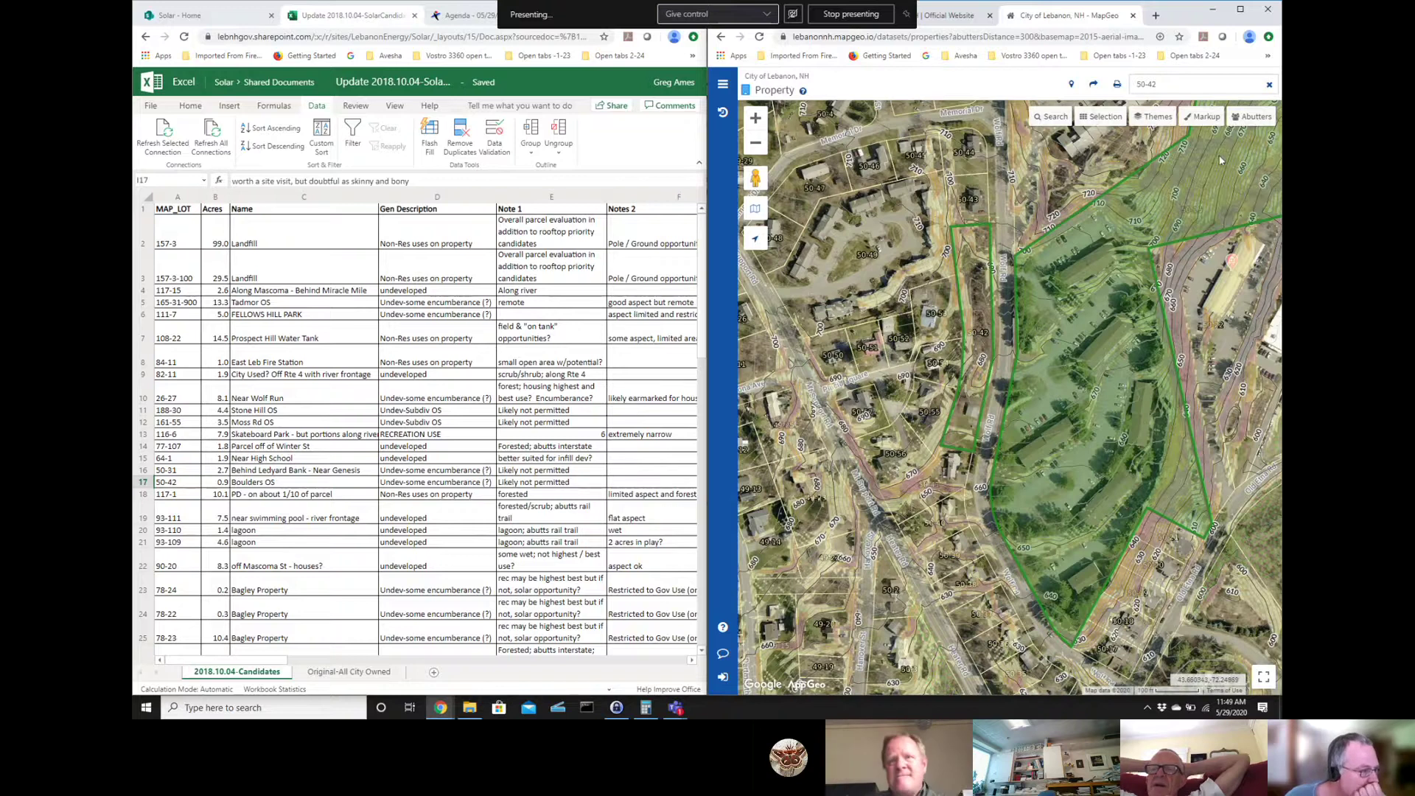
drag(1081, 220, 907, 435)
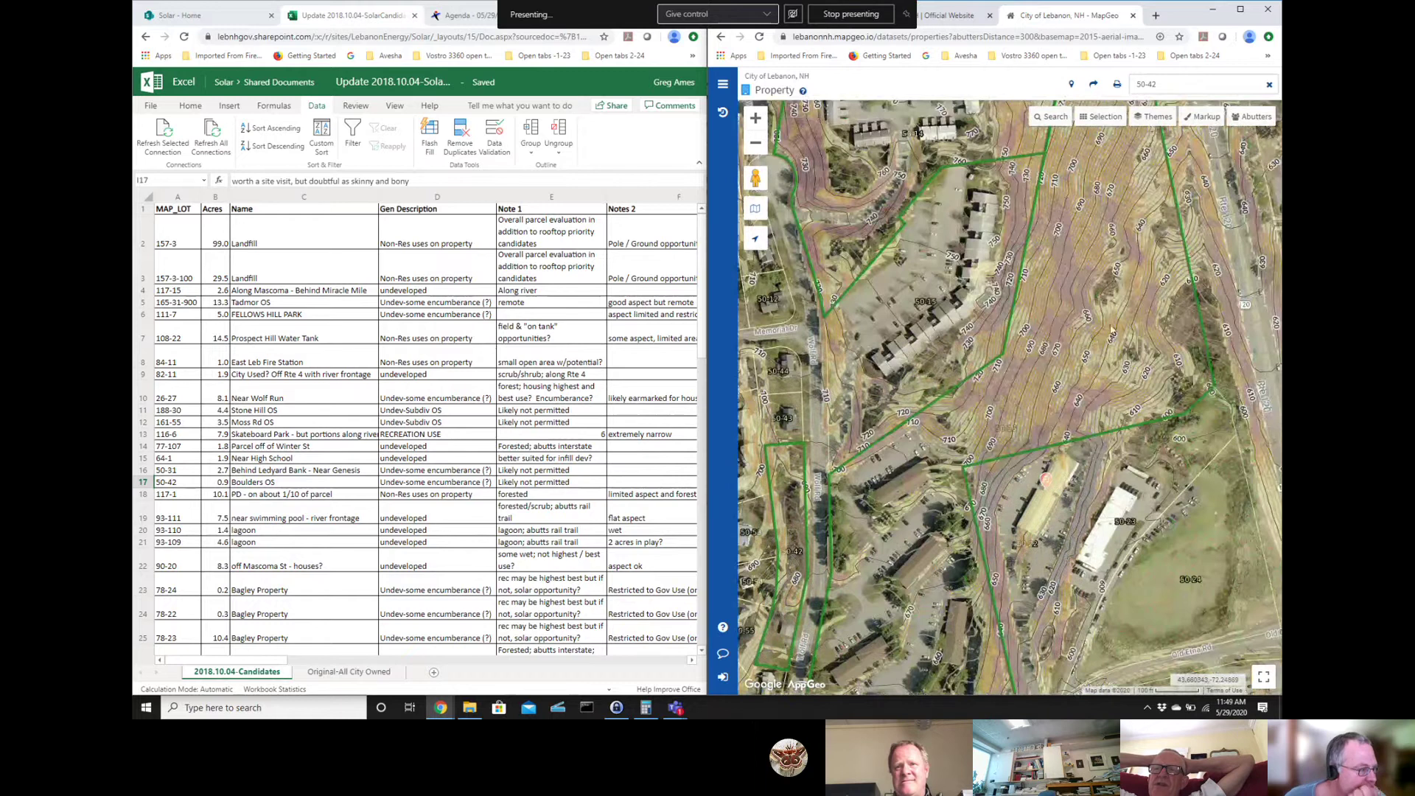
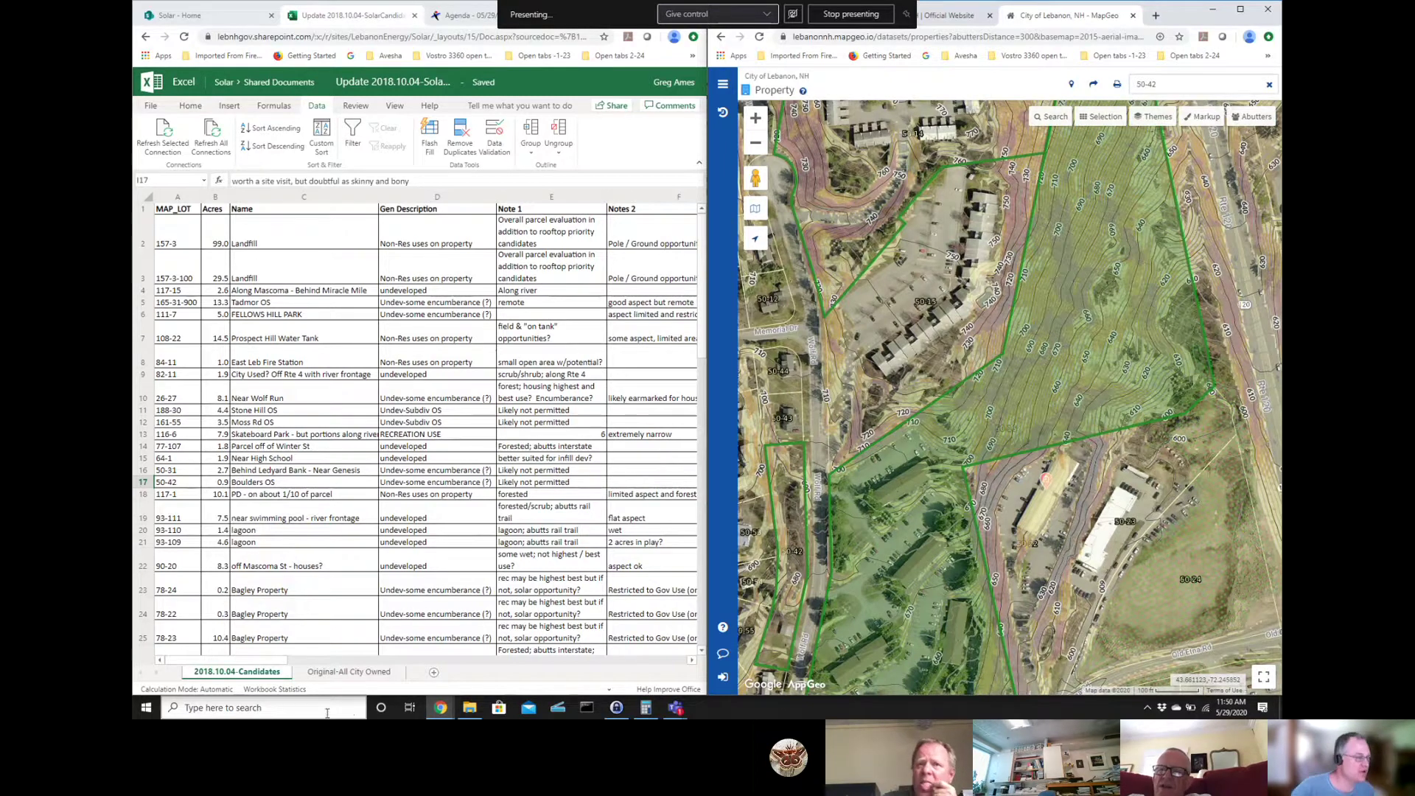
click(791, 608)
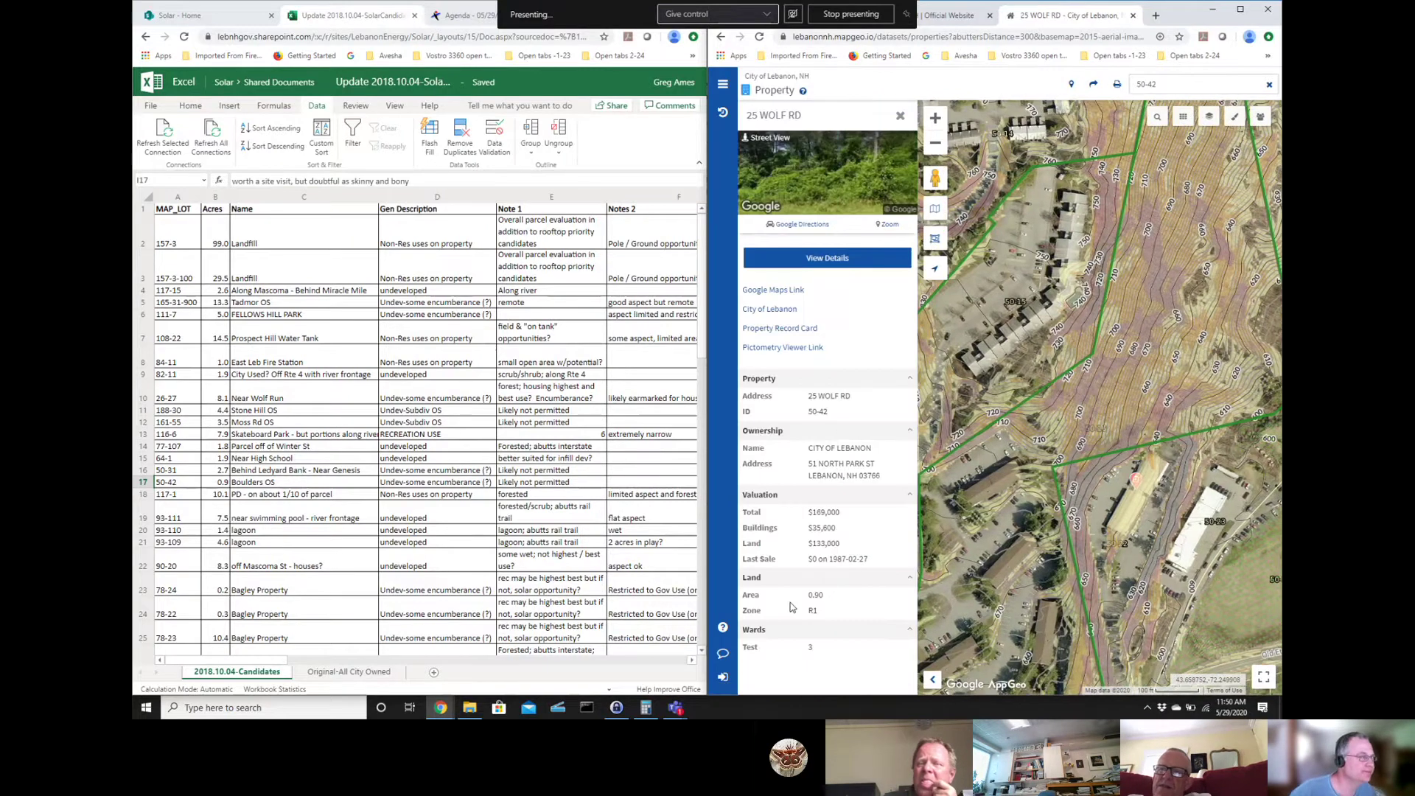
click(899, 119)
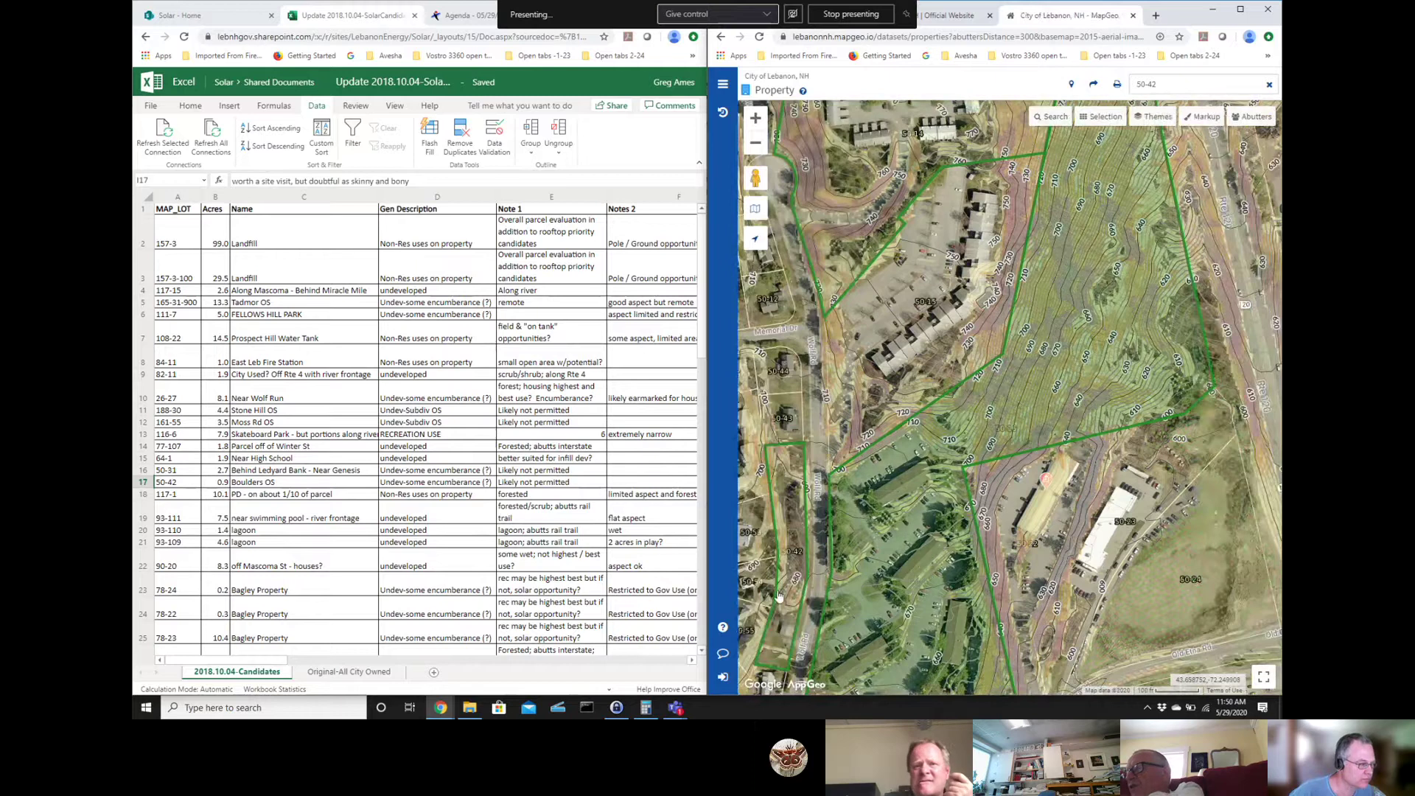
drag(981, 238, 1091, 122)
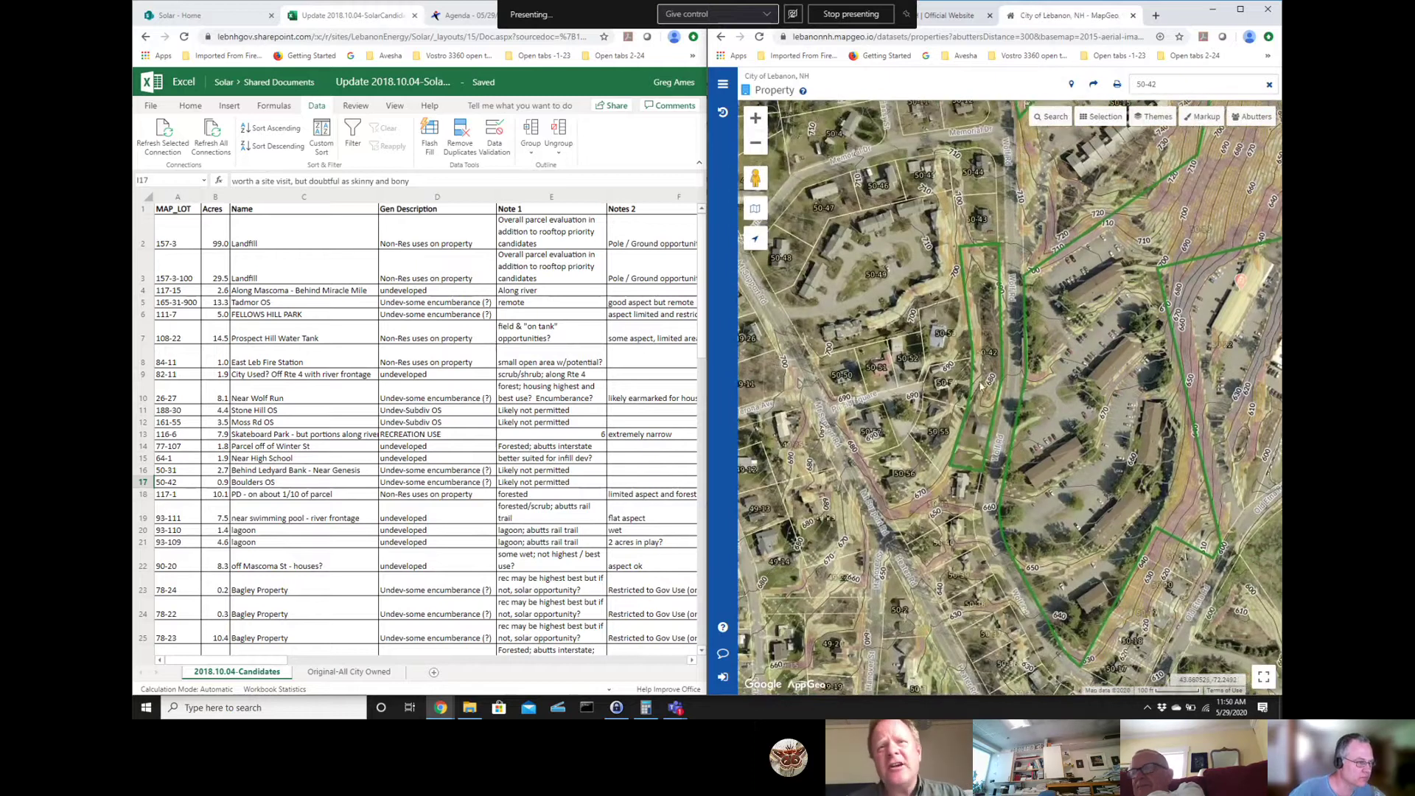
click(981, 388)
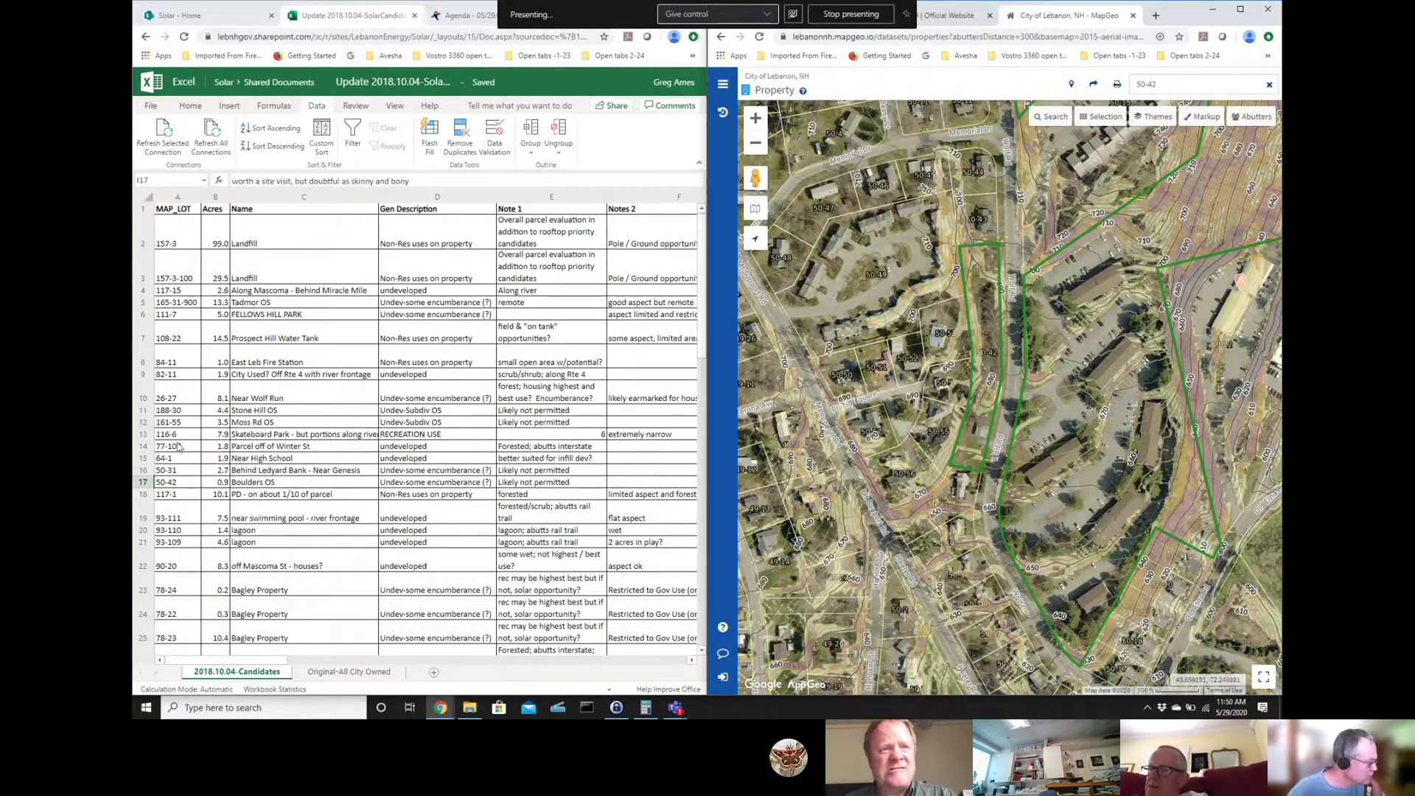
- Search MapGeo for parcel 59-19 and move its outline toward the map centre
click(1141, 84)
text(59)
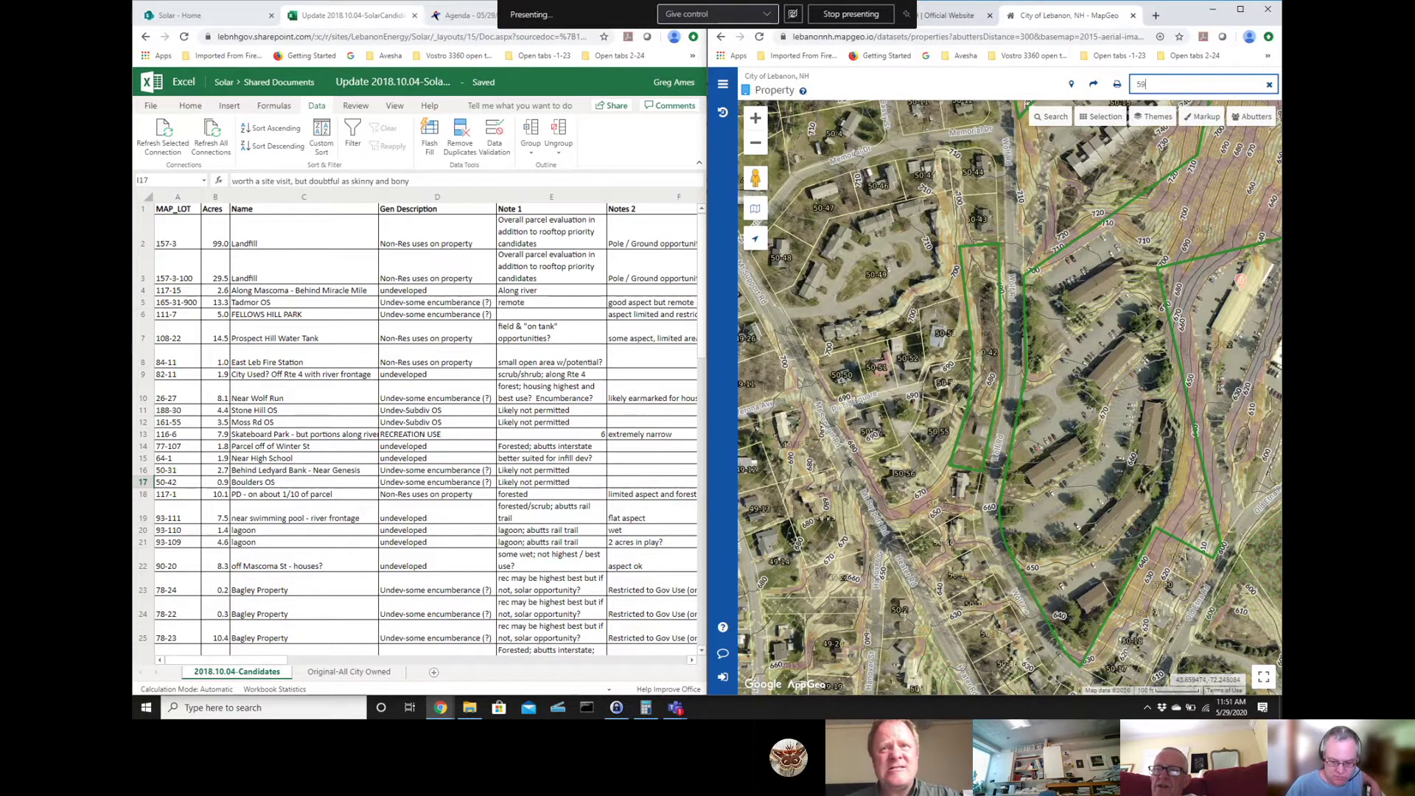
text(-19)
key(Return)
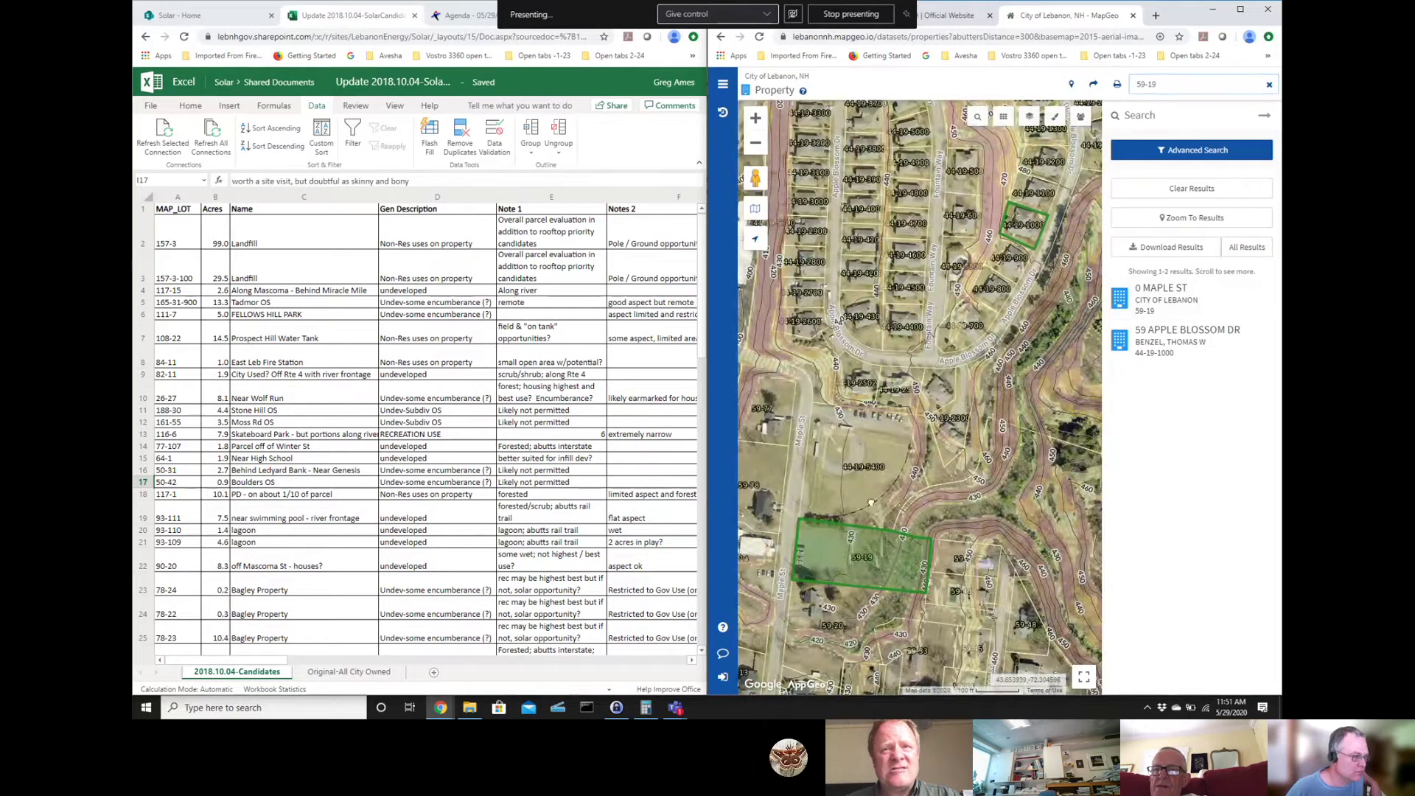
drag(848, 573, 898, 426)
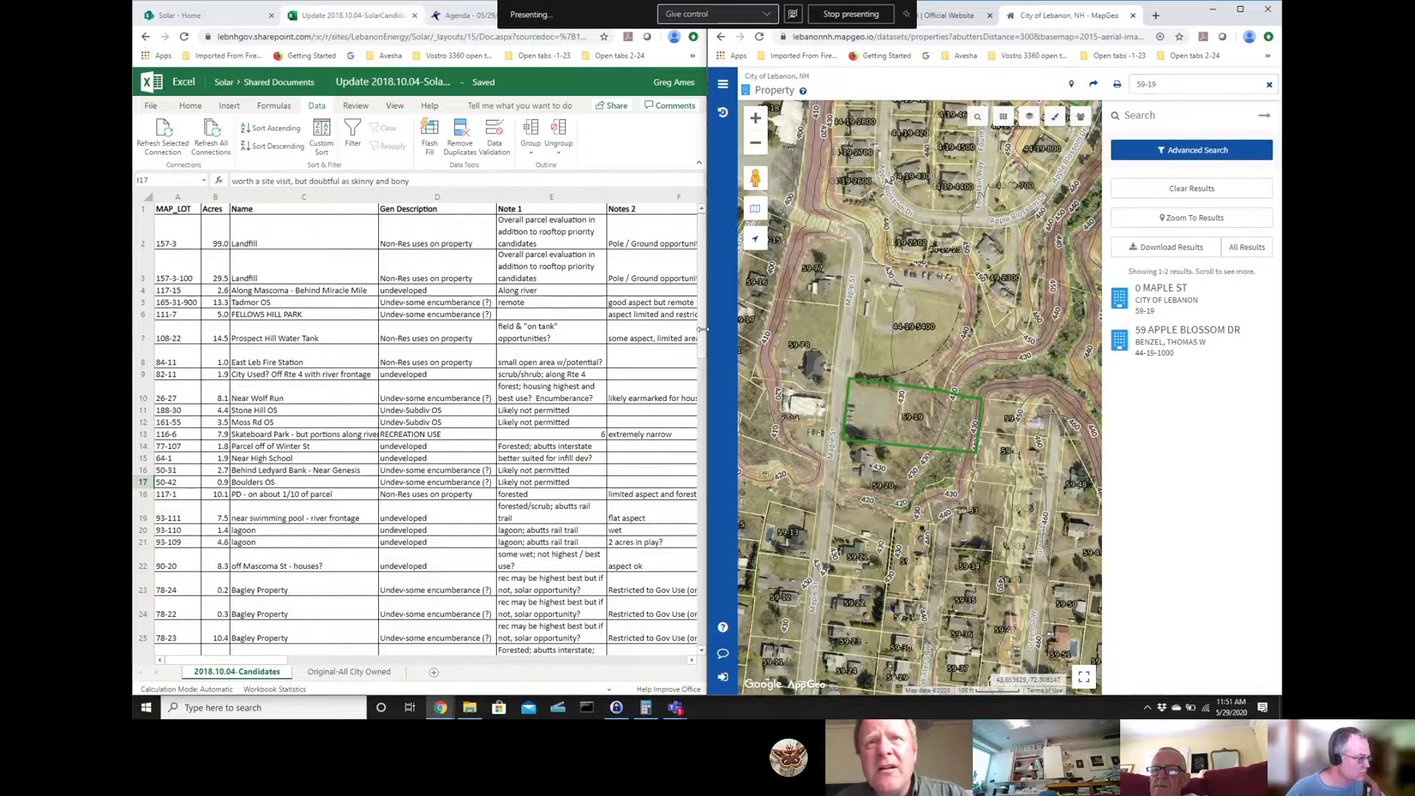
- Select Excel row 27 for parcel 59-19, the former Maple St church parking area
scroll(702, 369, down, 5)
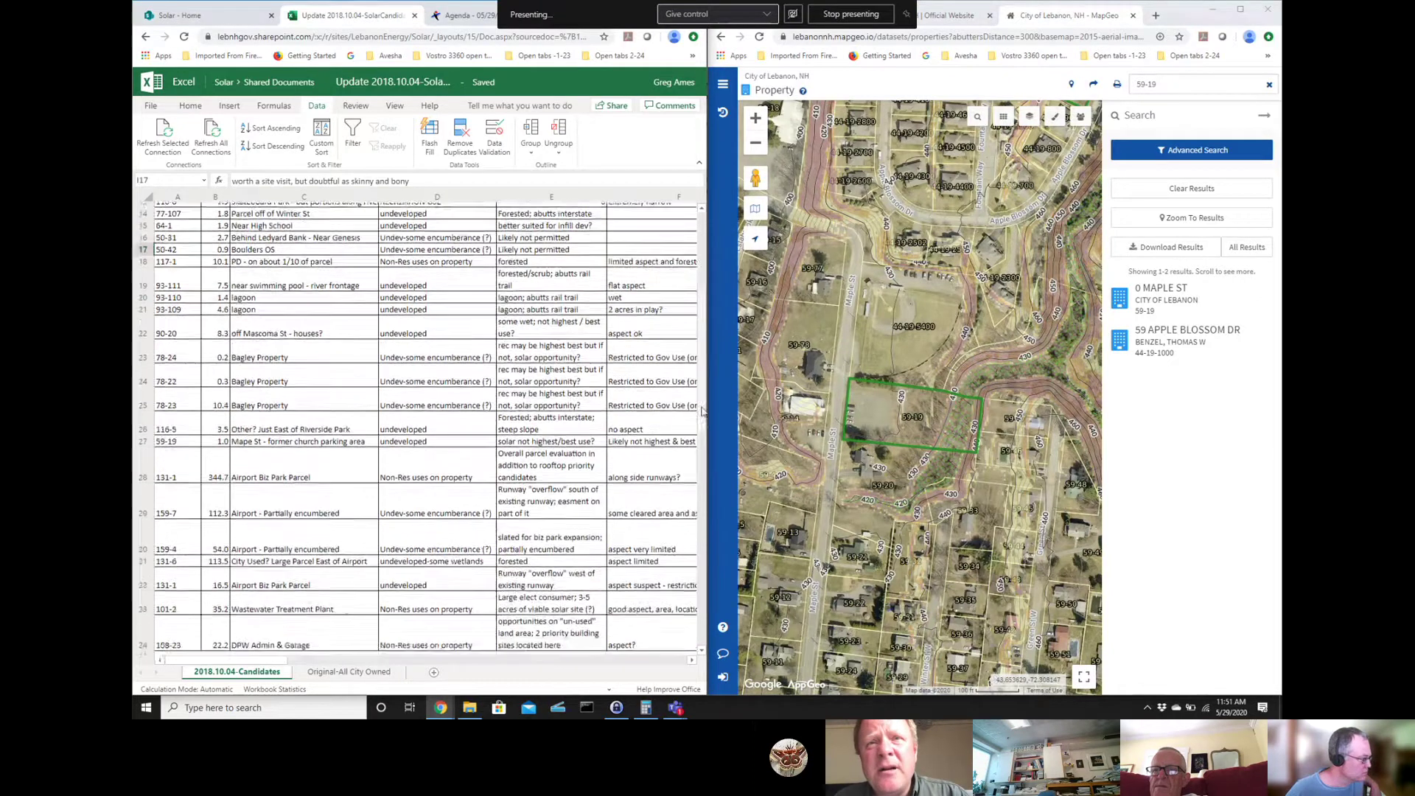
scroll(702, 411, down, 2)
scroll(703, 402, up, 4)
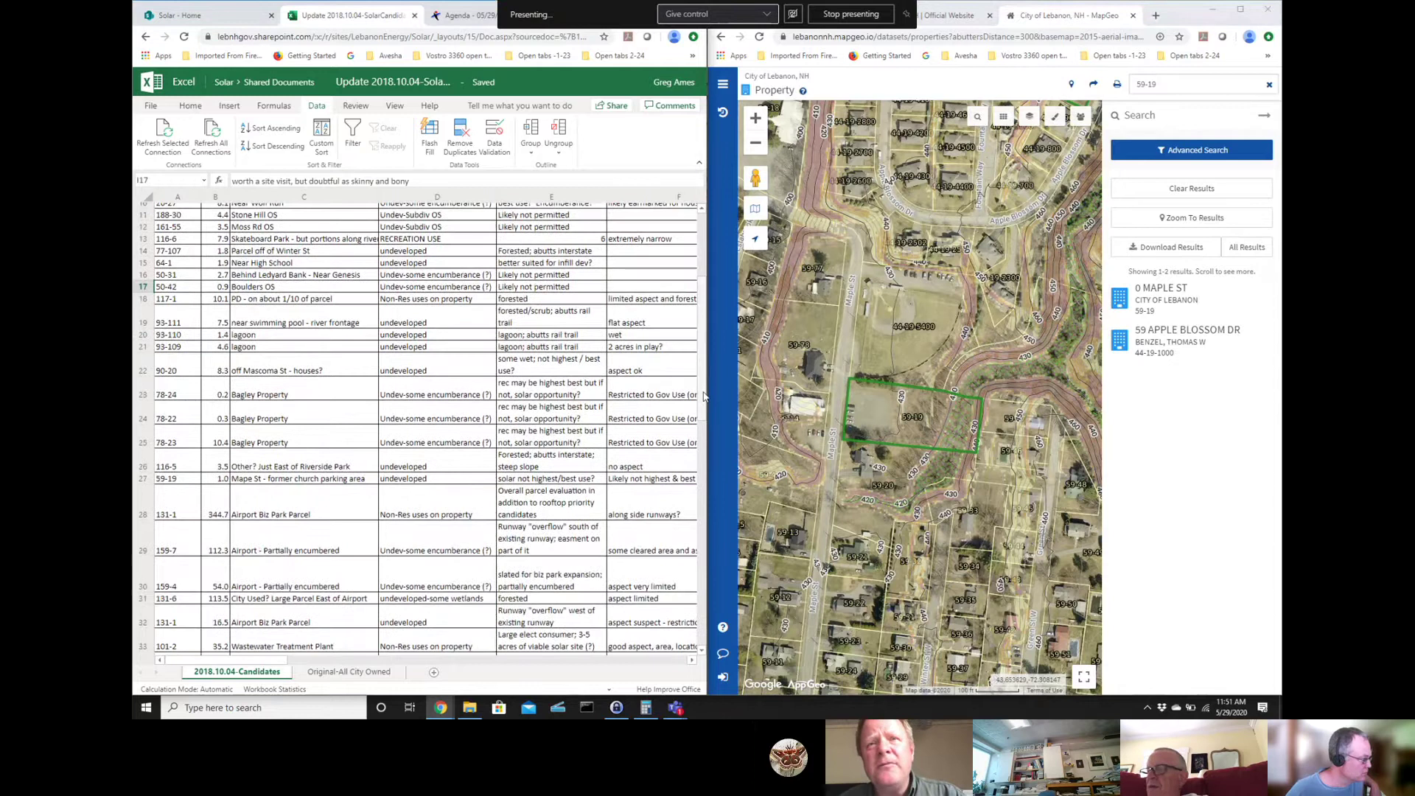
click(143, 479)
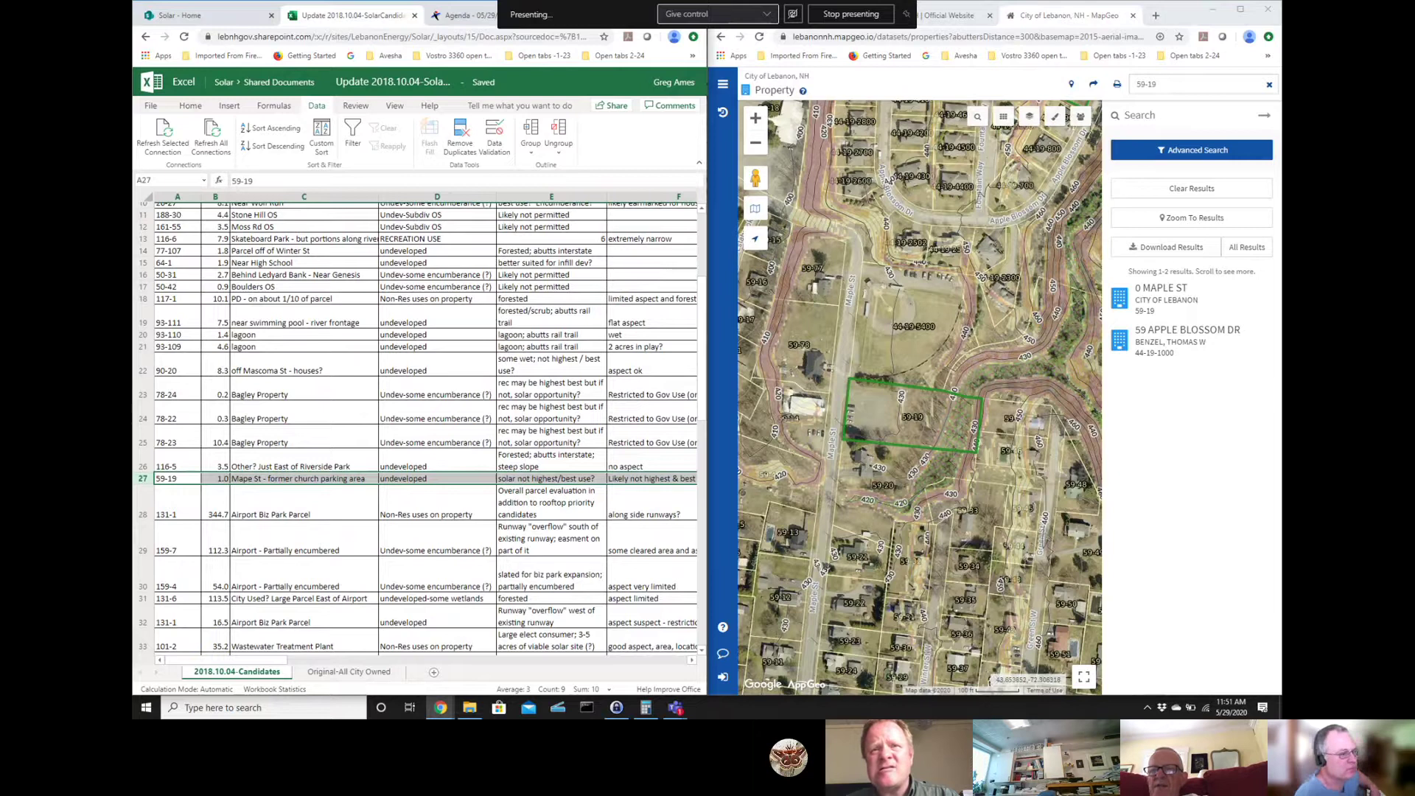
- Review the 0 MAPLE ST property details and zoom the map out two levels around parcel 59-19
click(1135, 295)
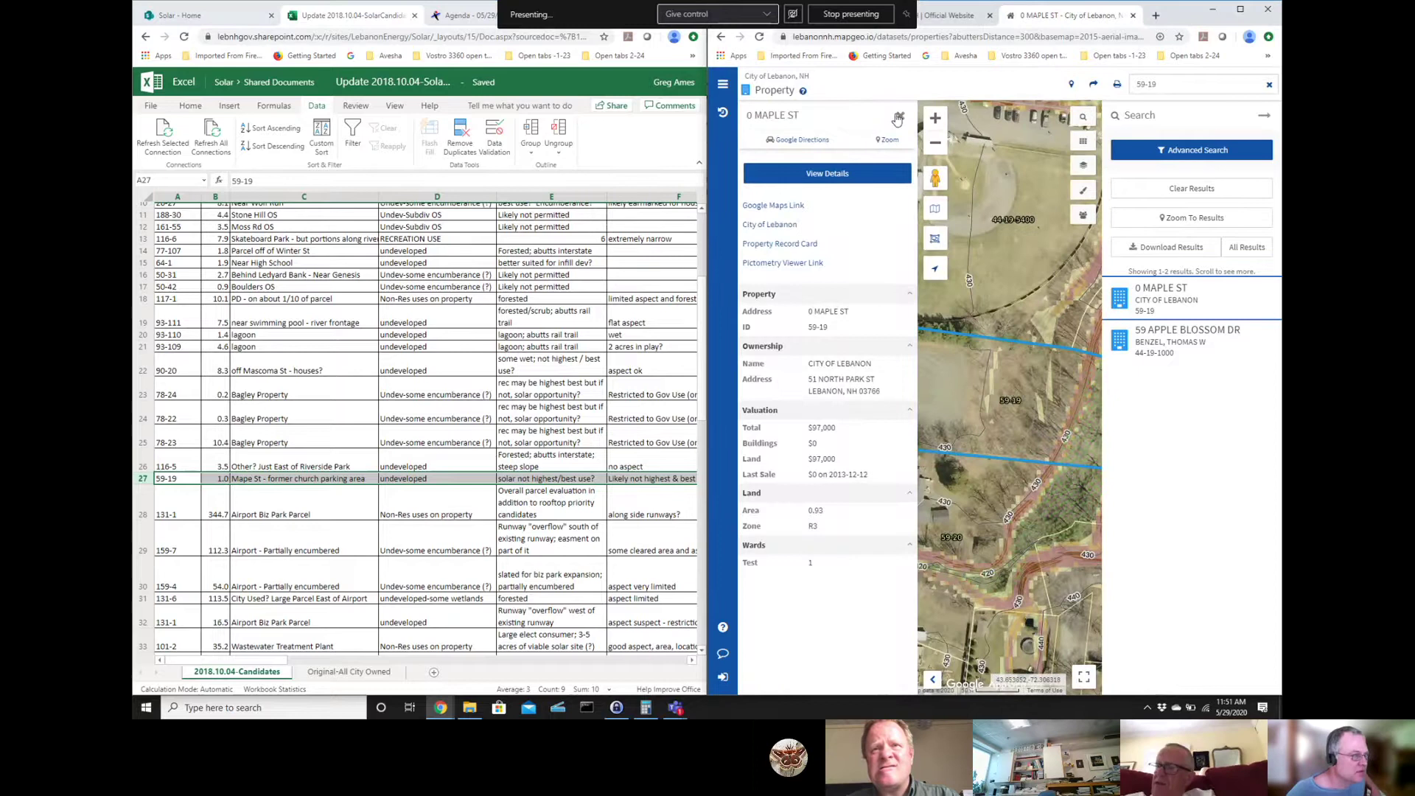
click(900, 116)
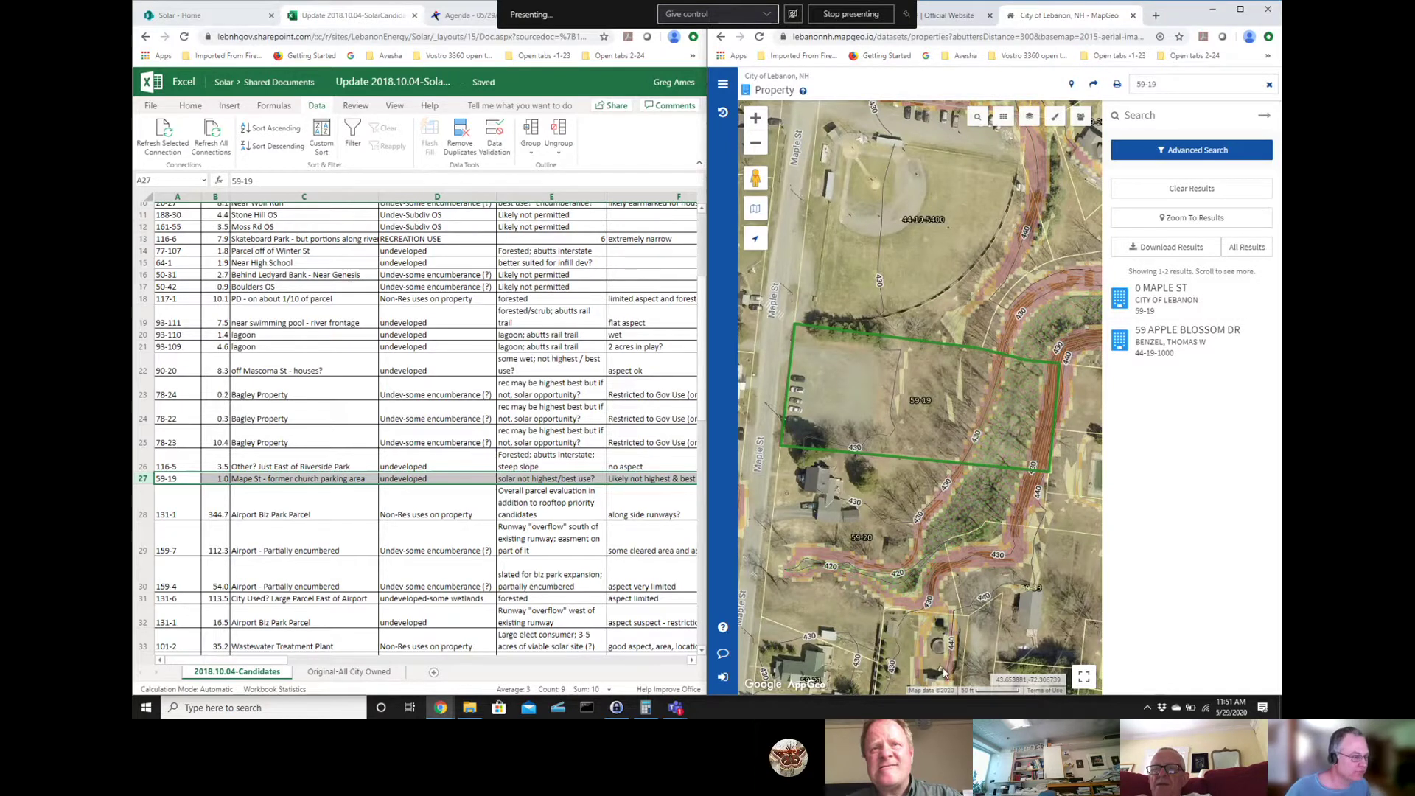
click(755, 144)
click(753, 146)
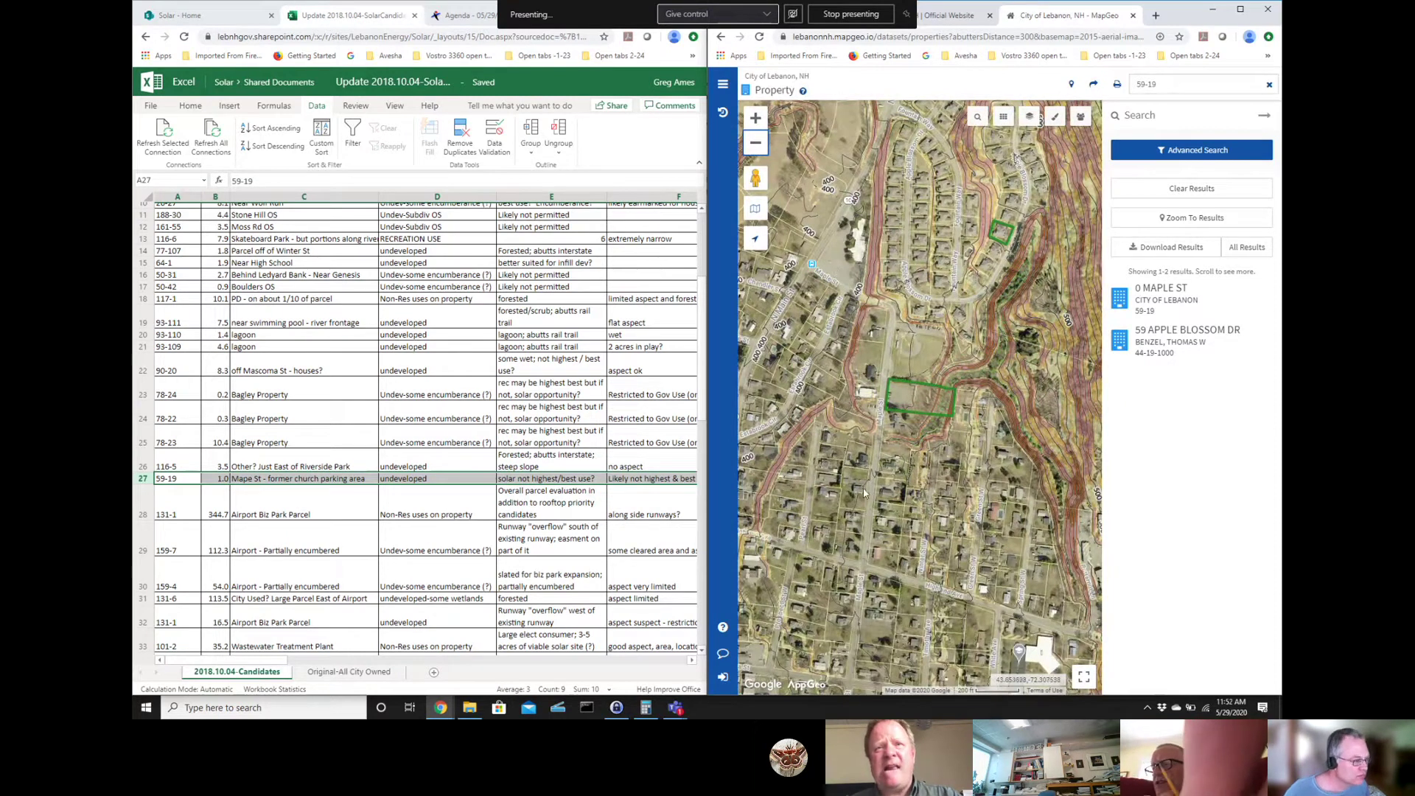
- Pan the aerial map to inspect the land surrounding the Maple St parcel 59-19
drag(870, 530, 931, 531)
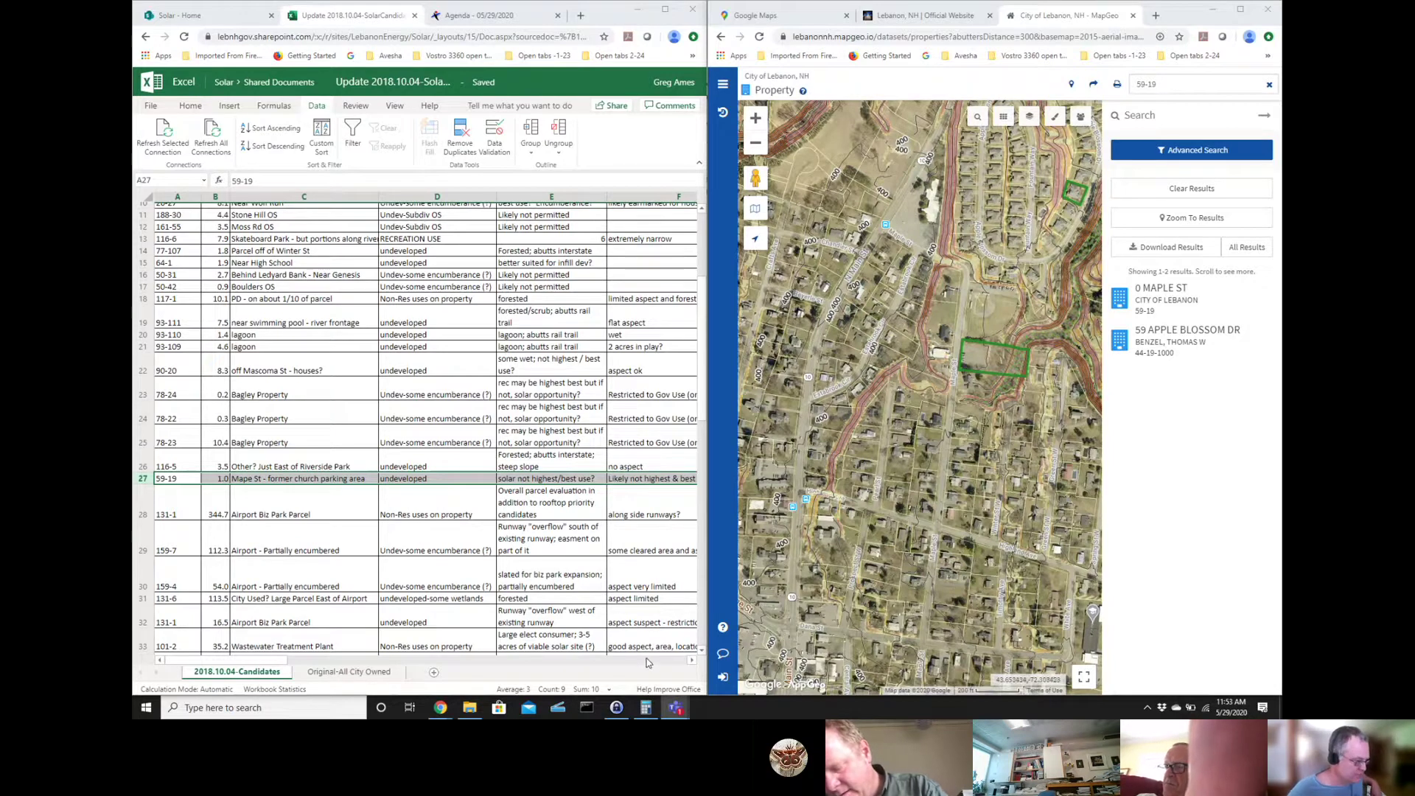
- Extend the I27 note with '- maybe row of trackers along north edge?'
click(649, 661)
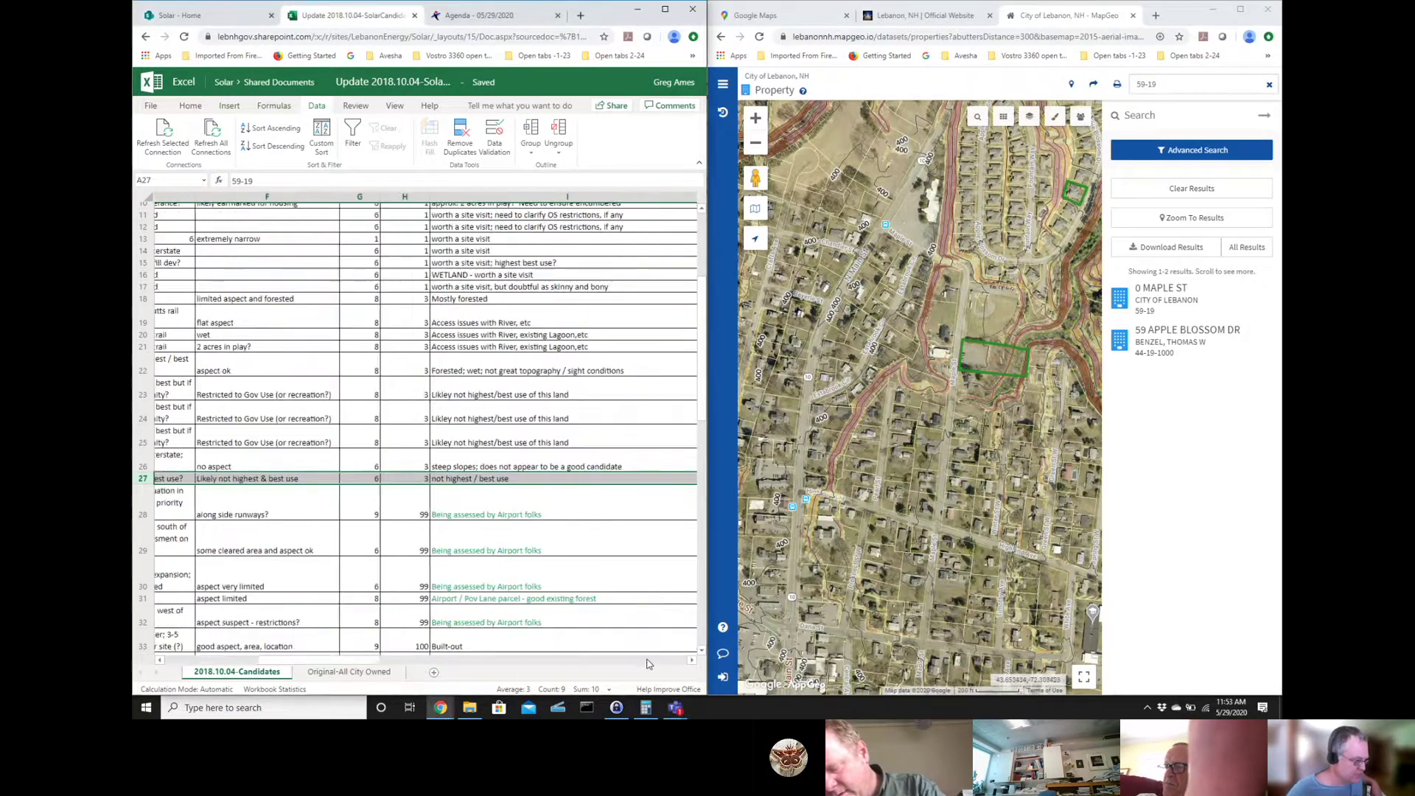
click(466, 481)
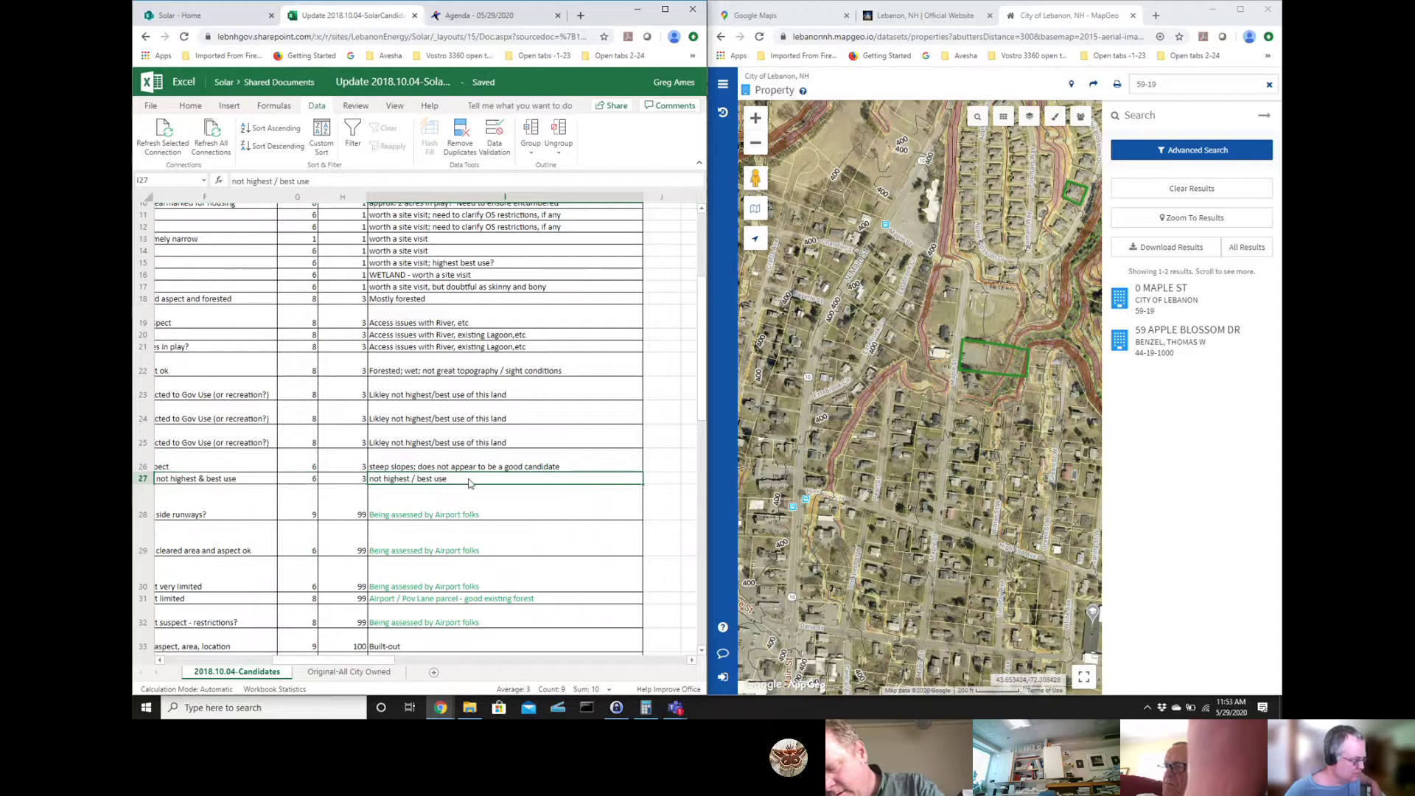
click(325, 184)
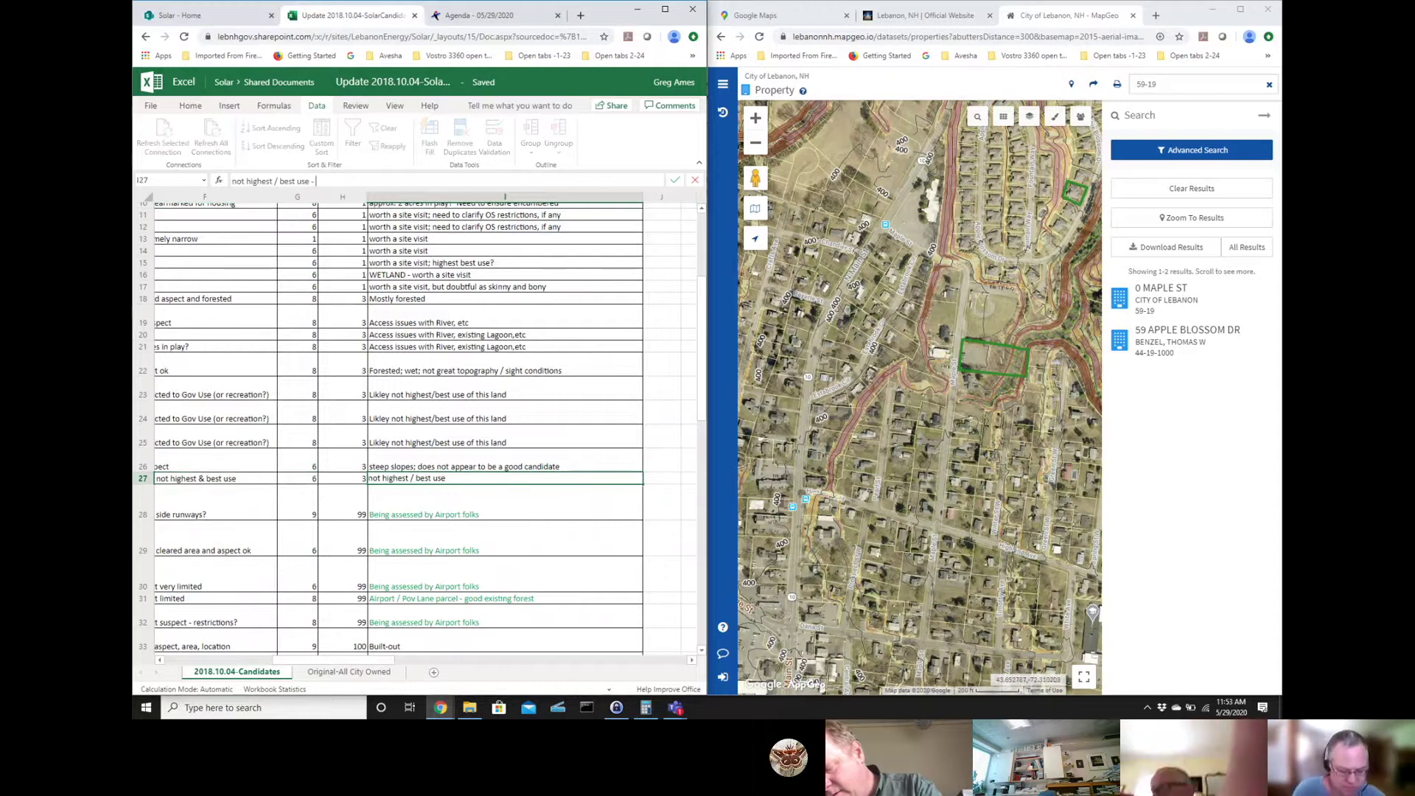
text(- maybre)
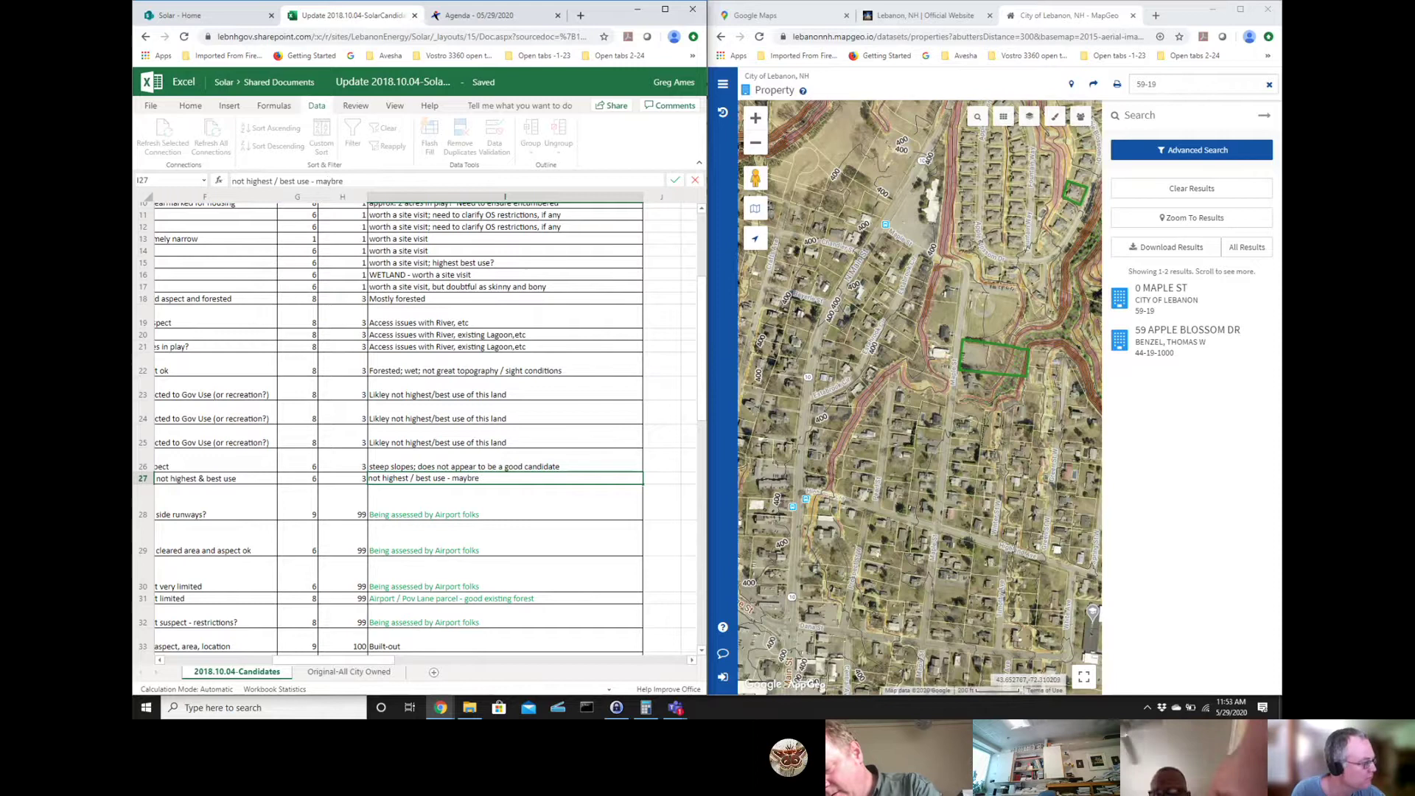
key(BackSpace)
text(e r)
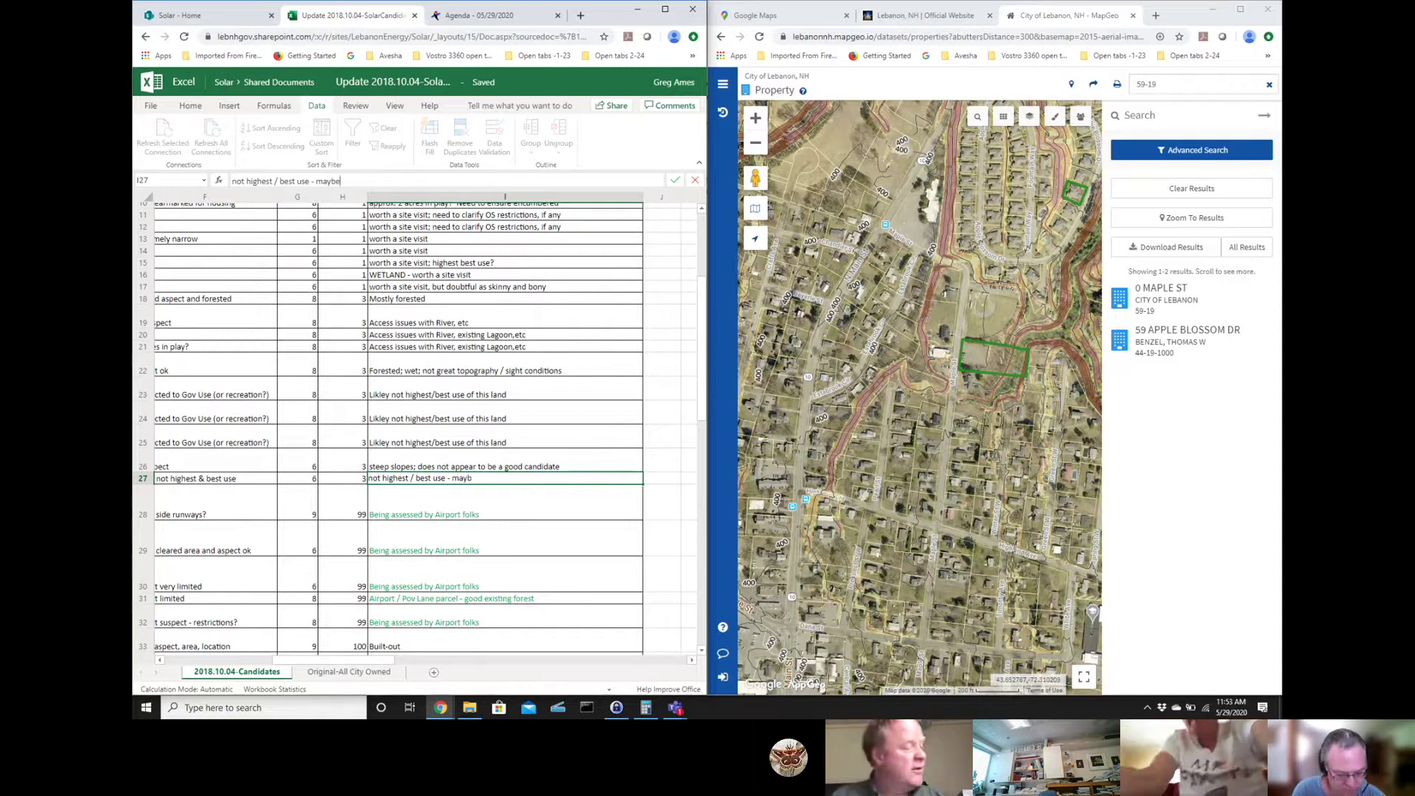
text(ow of trackers along north edge)
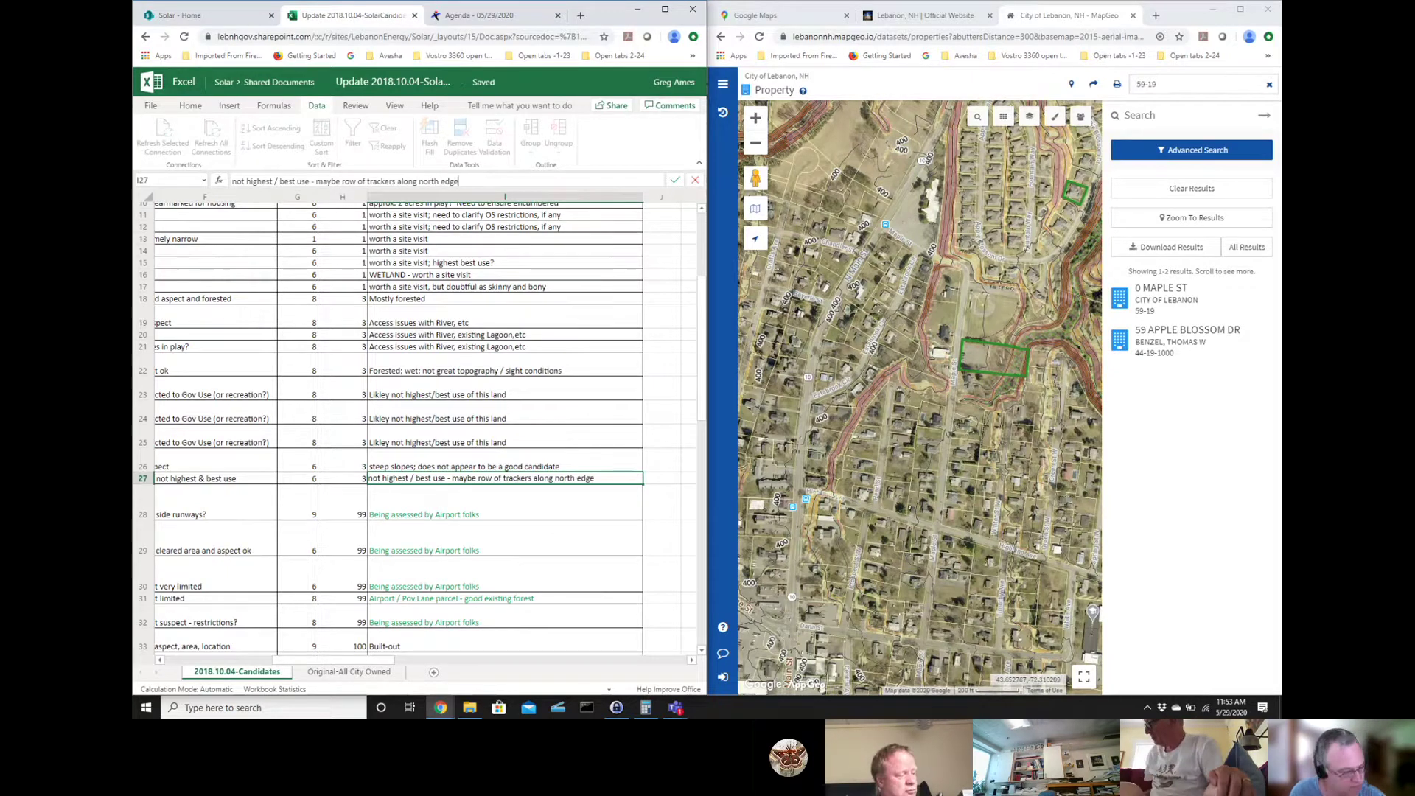
text(?)
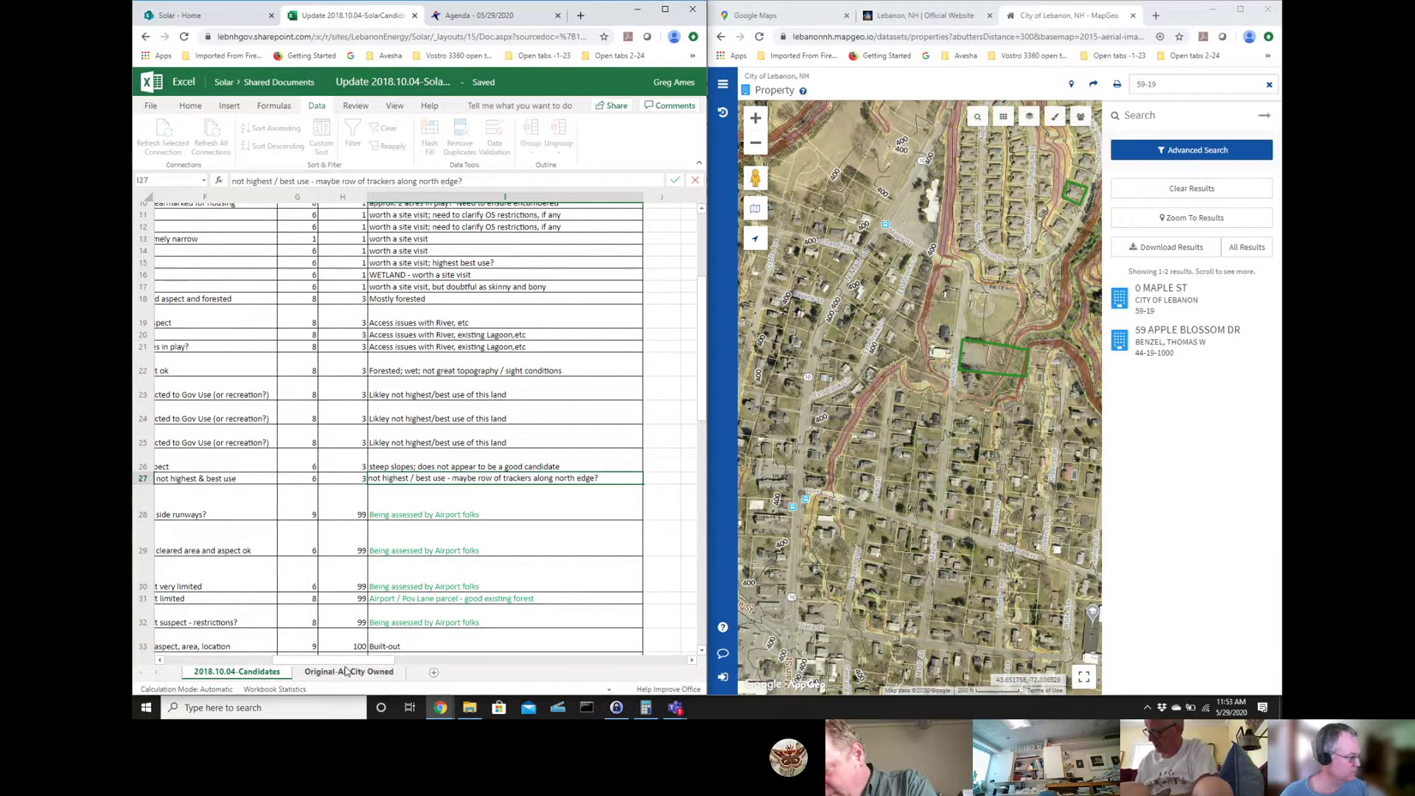
key(Left)
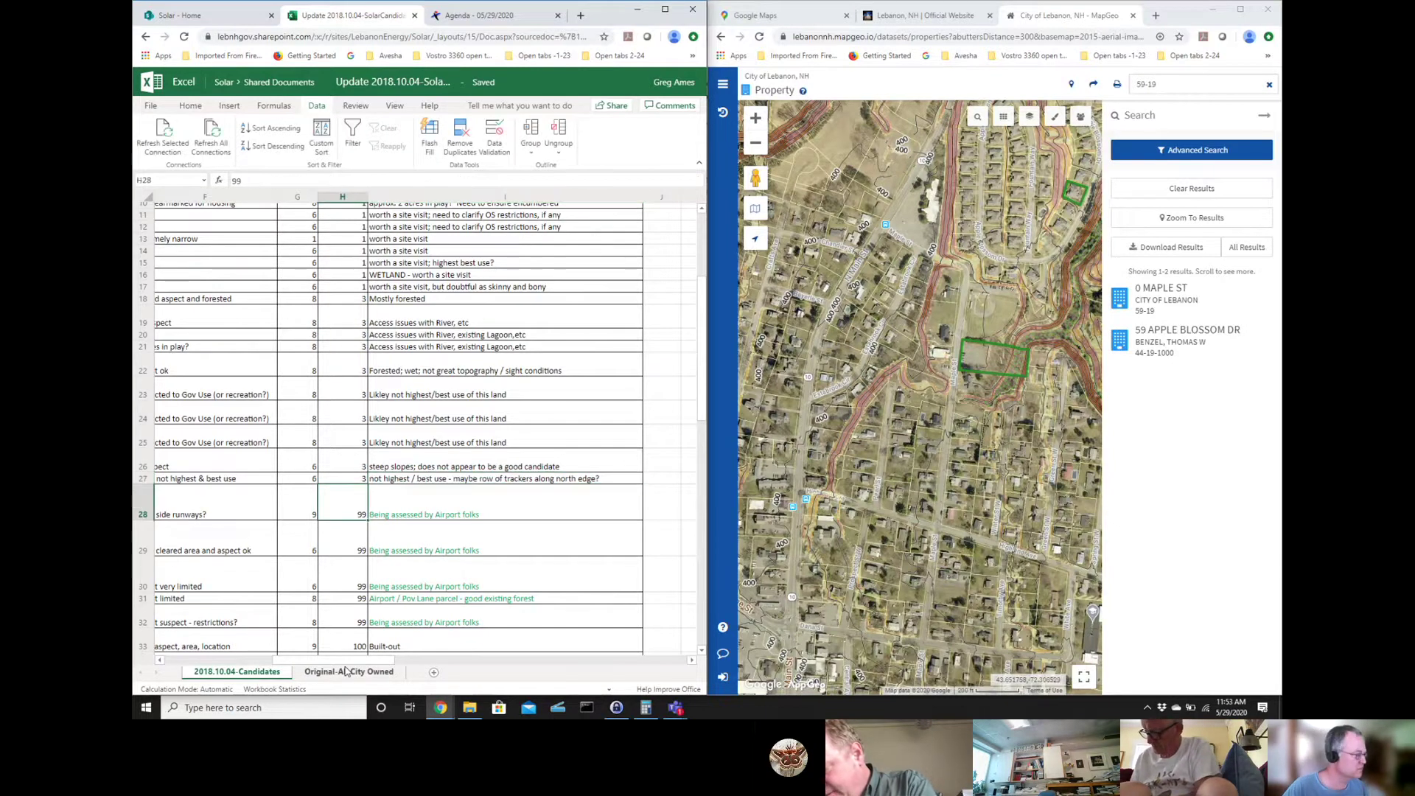
- Move back to row 28's parcel ID, the Airport Biz Park Parcel 131-1
key(Left)
key(Left)
key(Left)
key(Left)
key(Left)
key(Left)
key(Left)
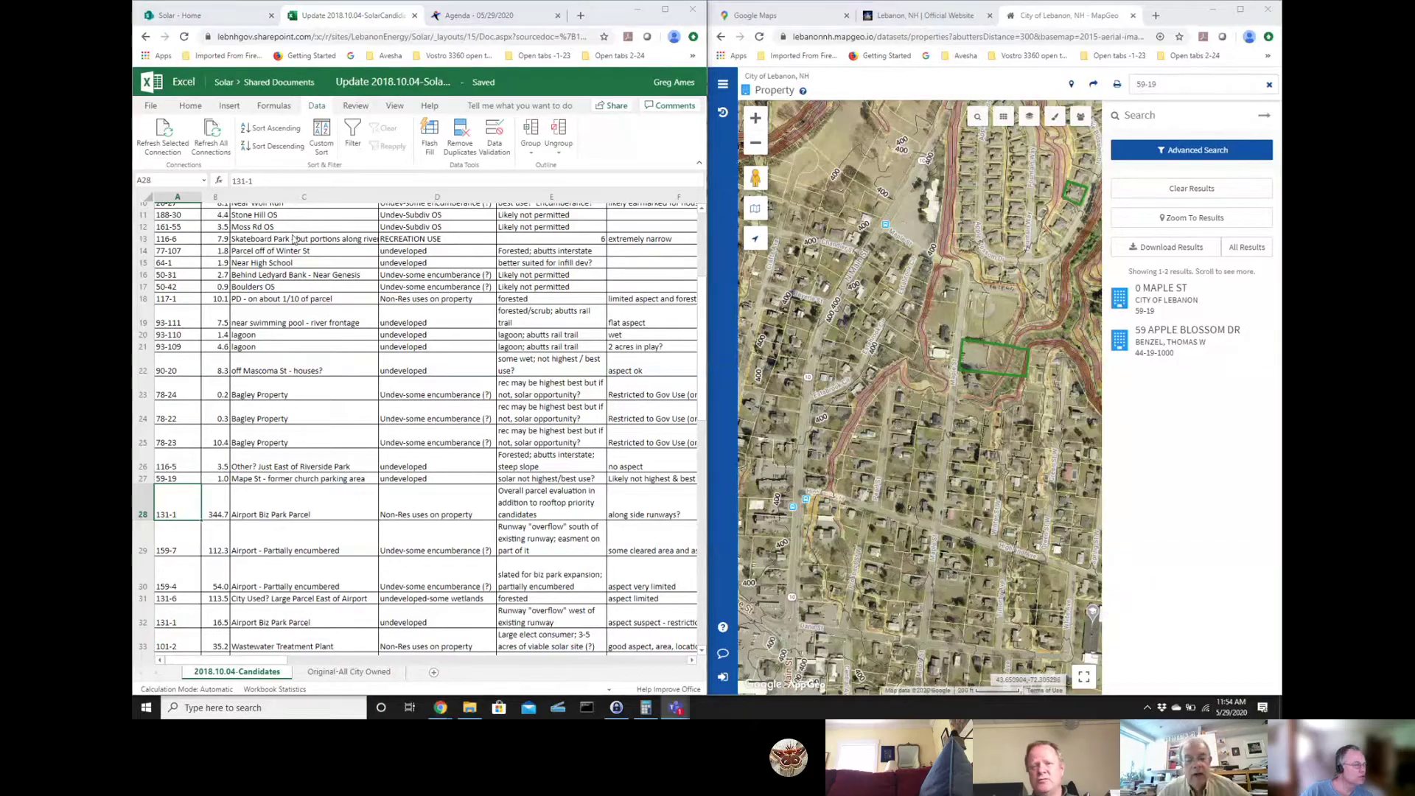
- Replace 59-19 in the MapGeo search with parcel 108-22
scroll(449, 398, up, 4)
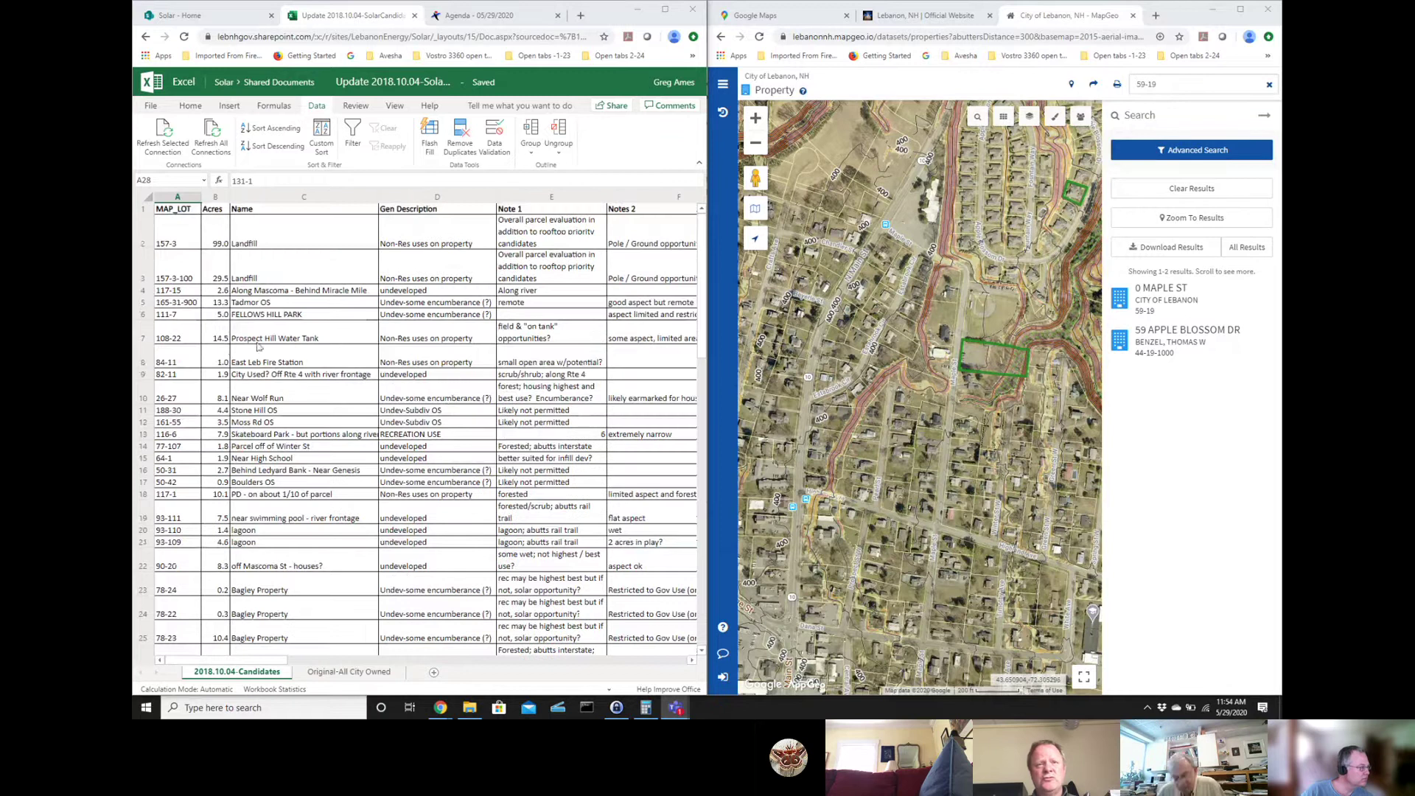
click(1136, 84)
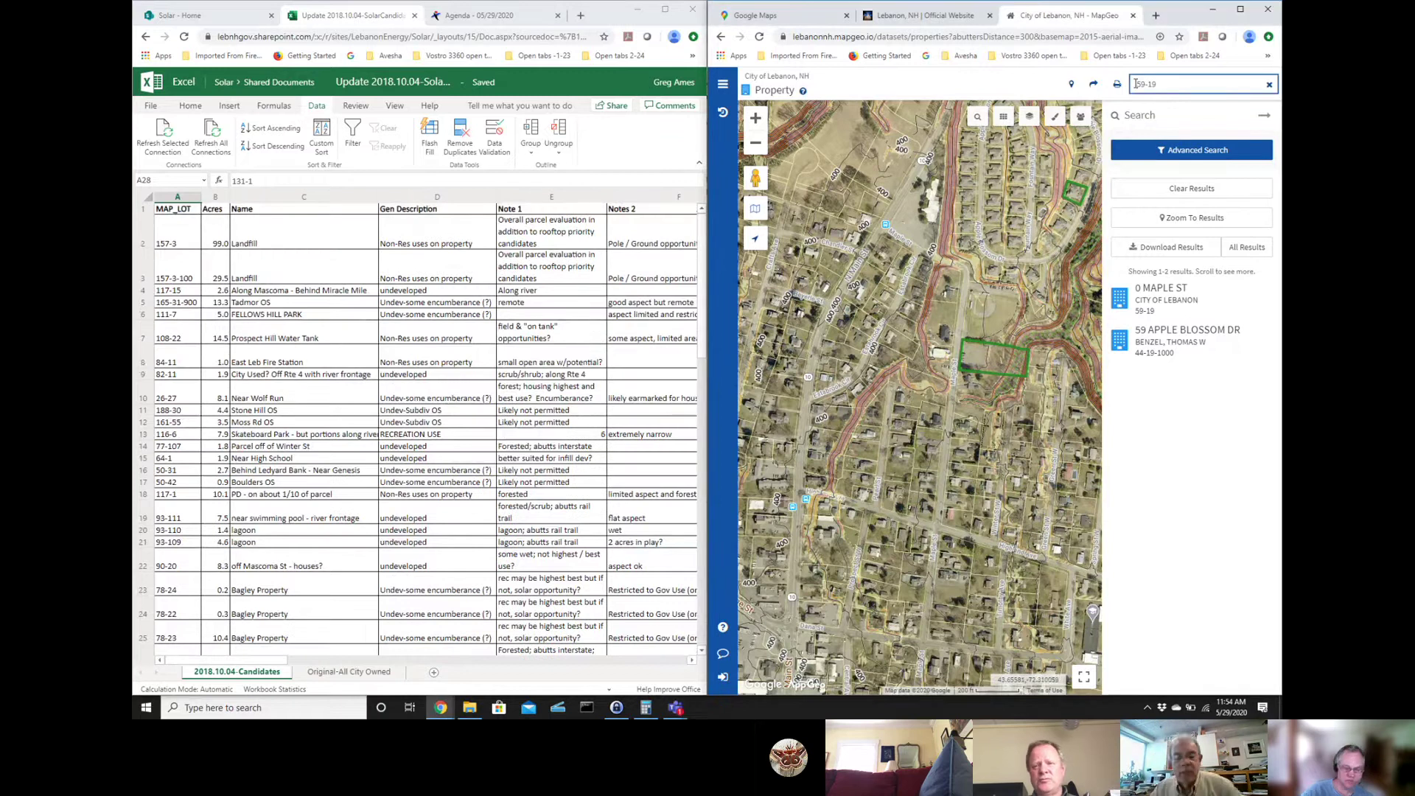
triple_click(1136, 84)
text(108)
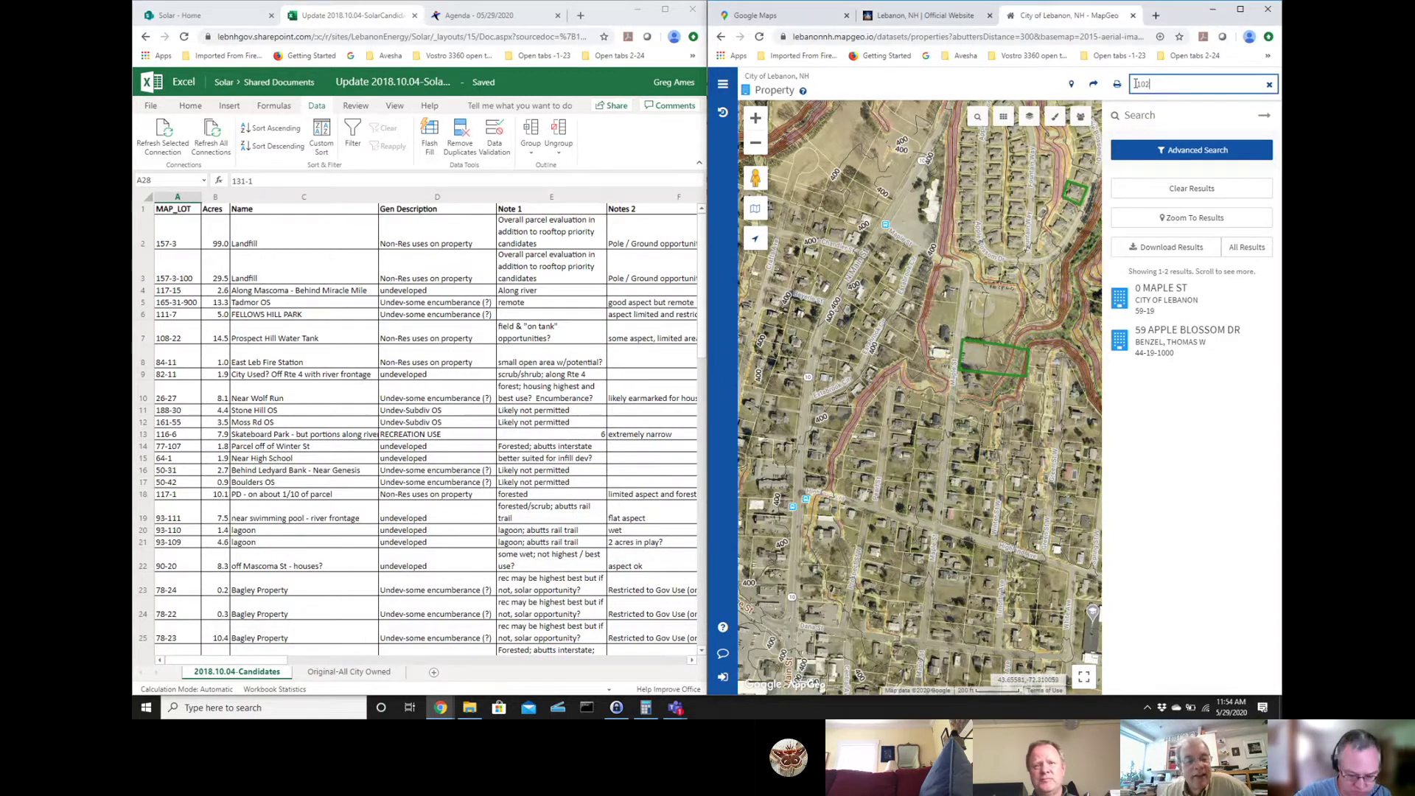
text(-22)
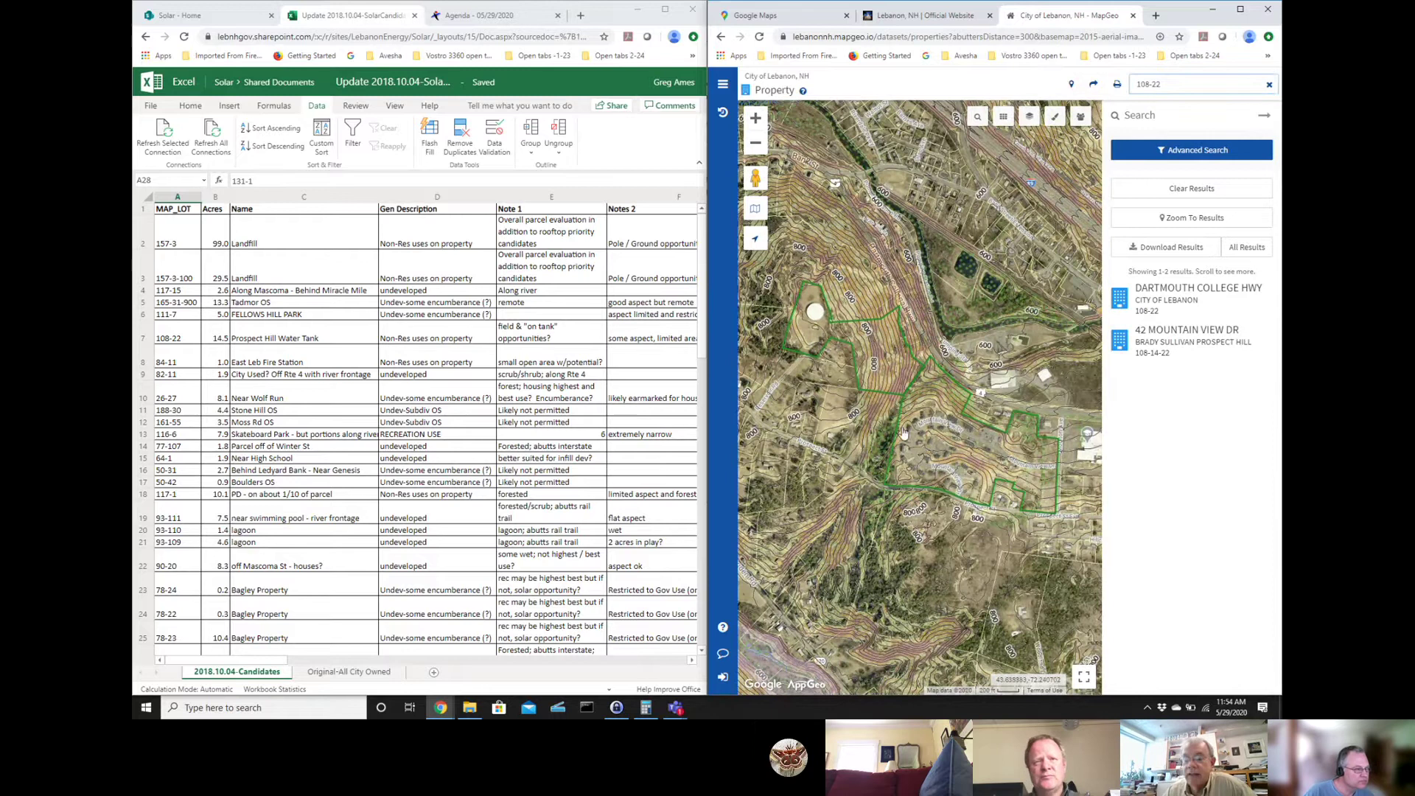
- Zoom in two levels and centre on the 108-22 water tank, with the results panel hidden
drag(840, 409, 935, 453)
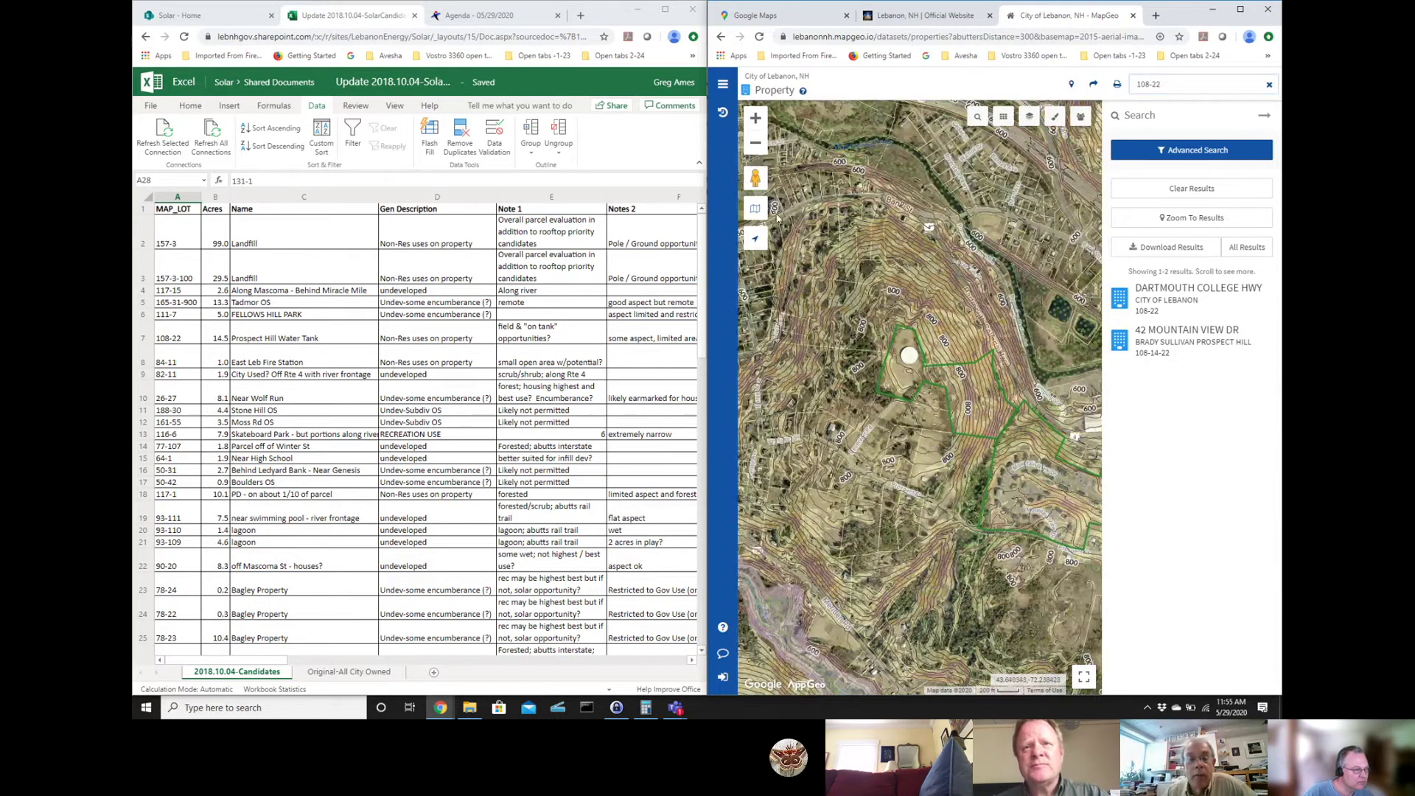
click(755, 118)
click(754, 118)
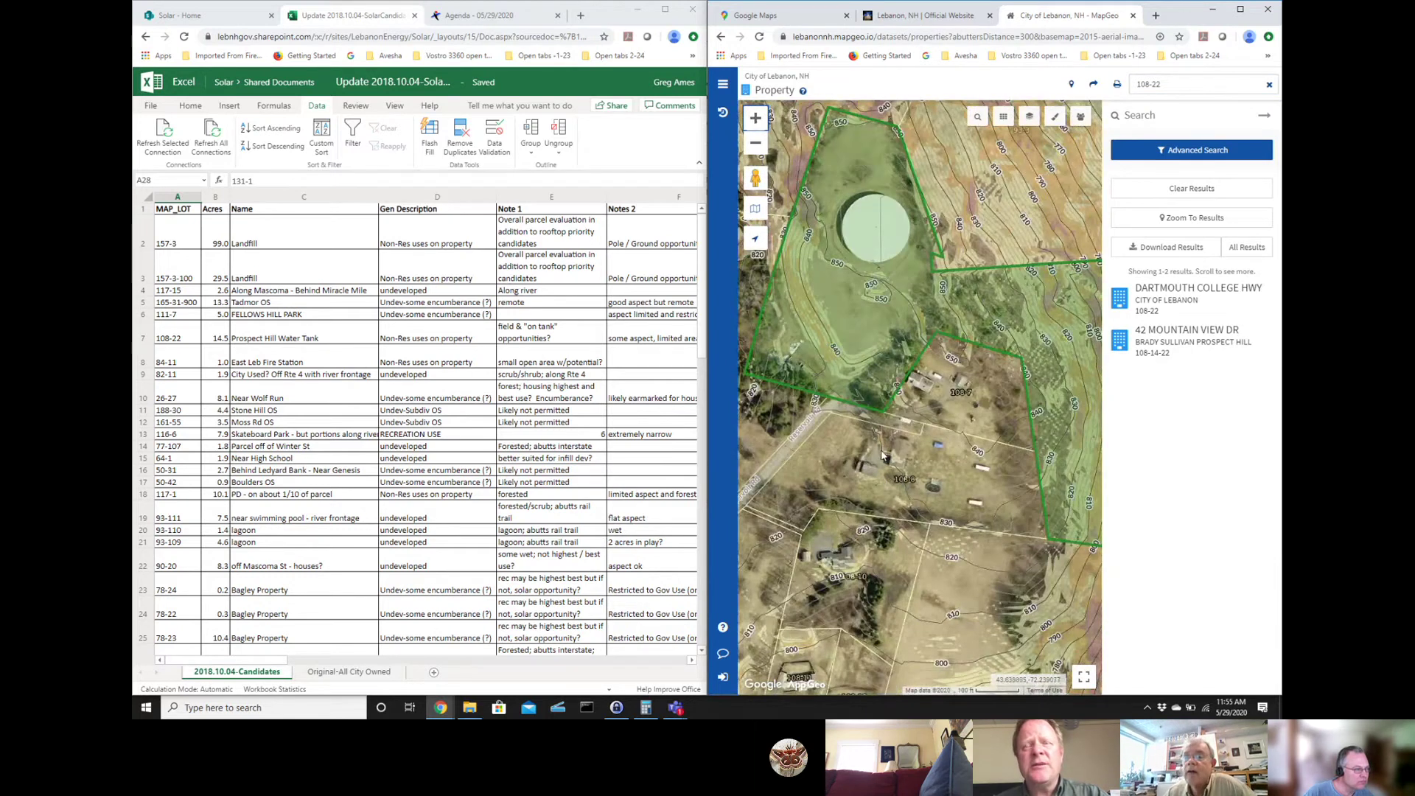
drag(873, 528, 872, 601)
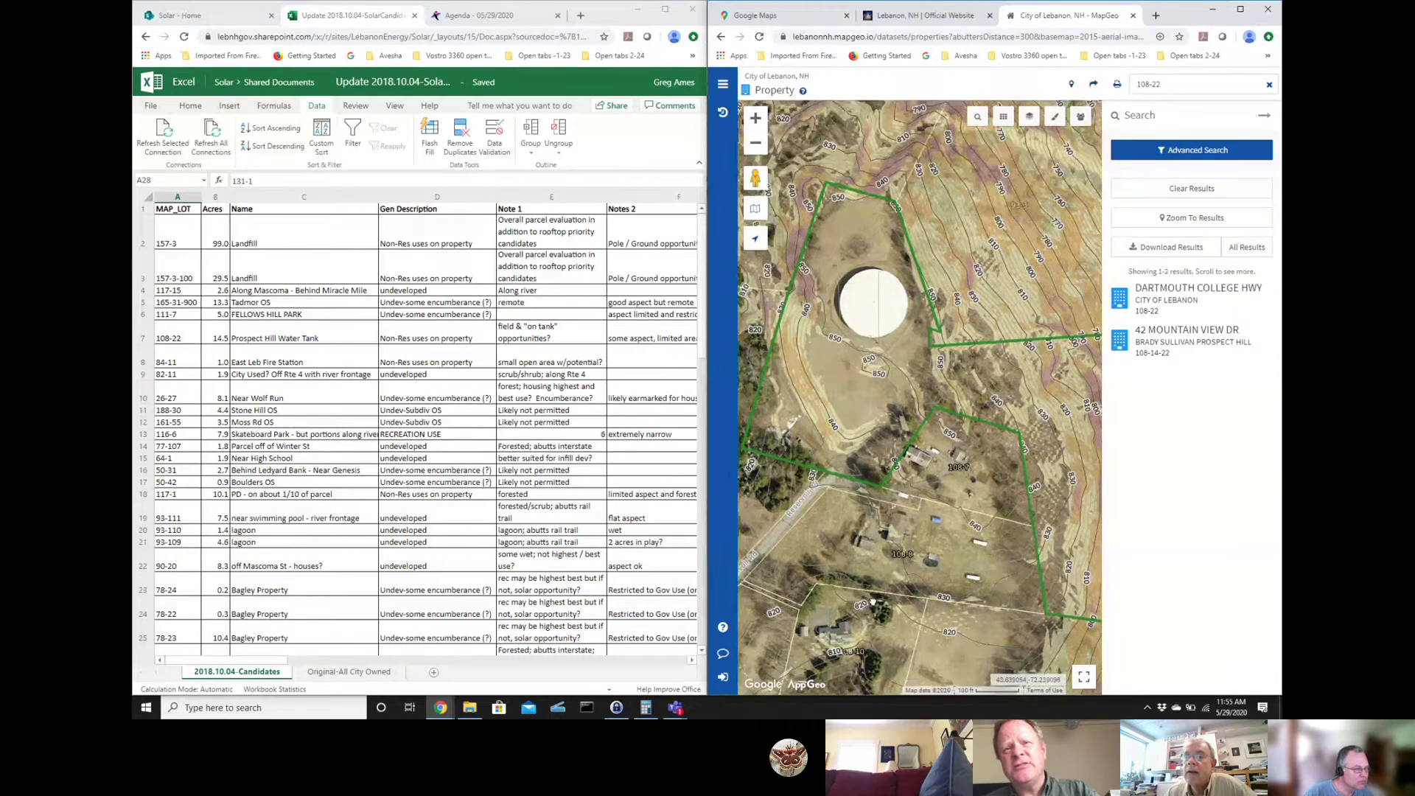
click(1263, 116)
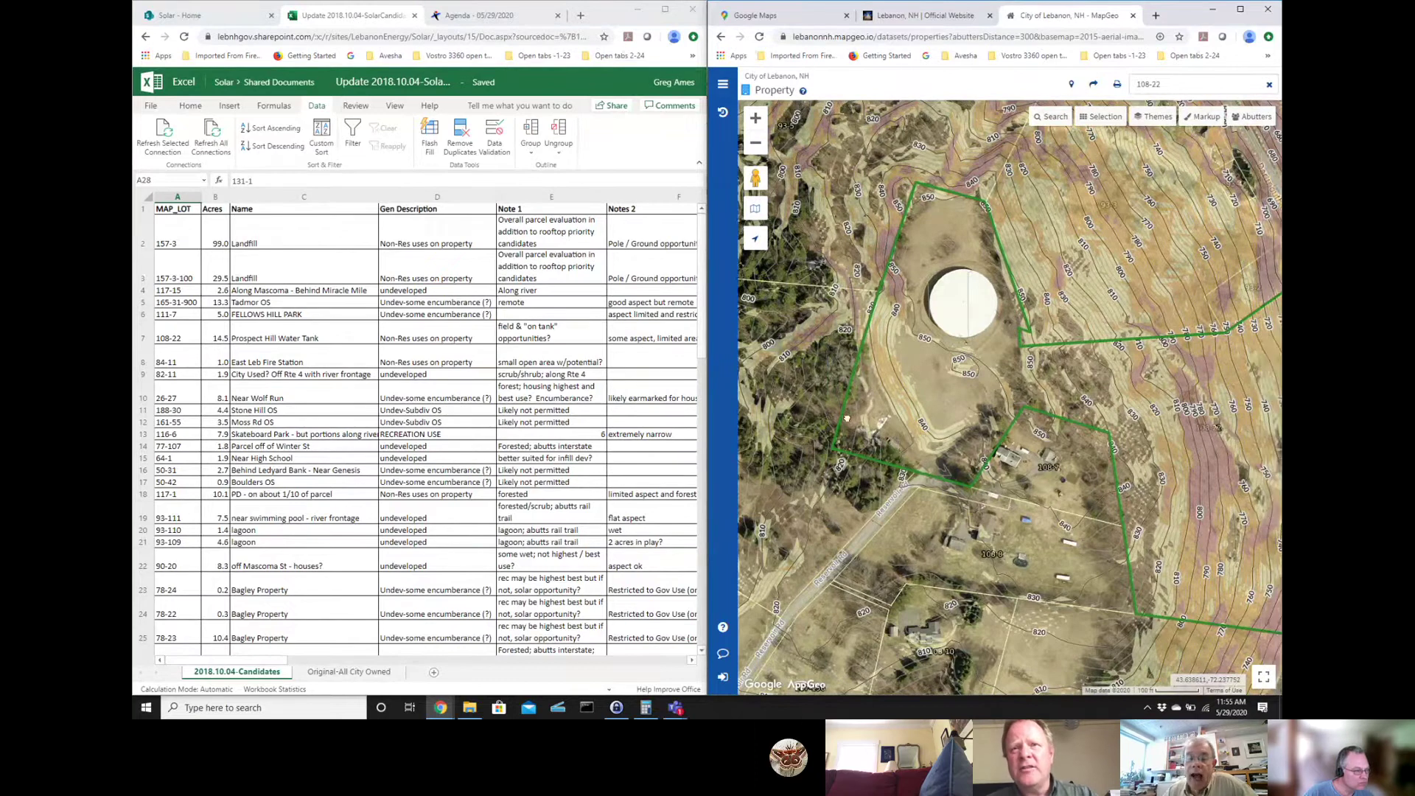
- Pan the map left to show the parcel east of the Prospect Hill water tank
drag(892, 441, 819, 437)
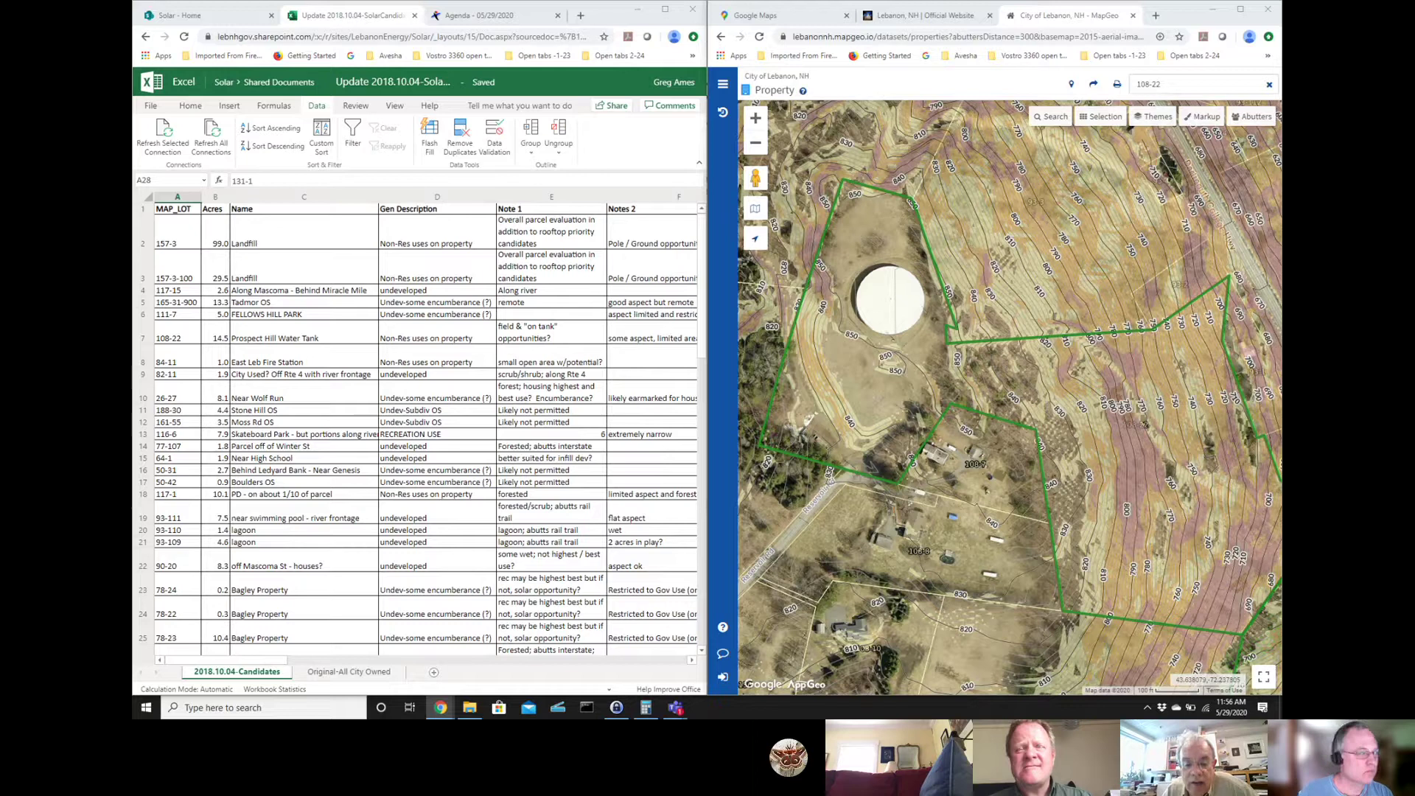
click(1025, 362)
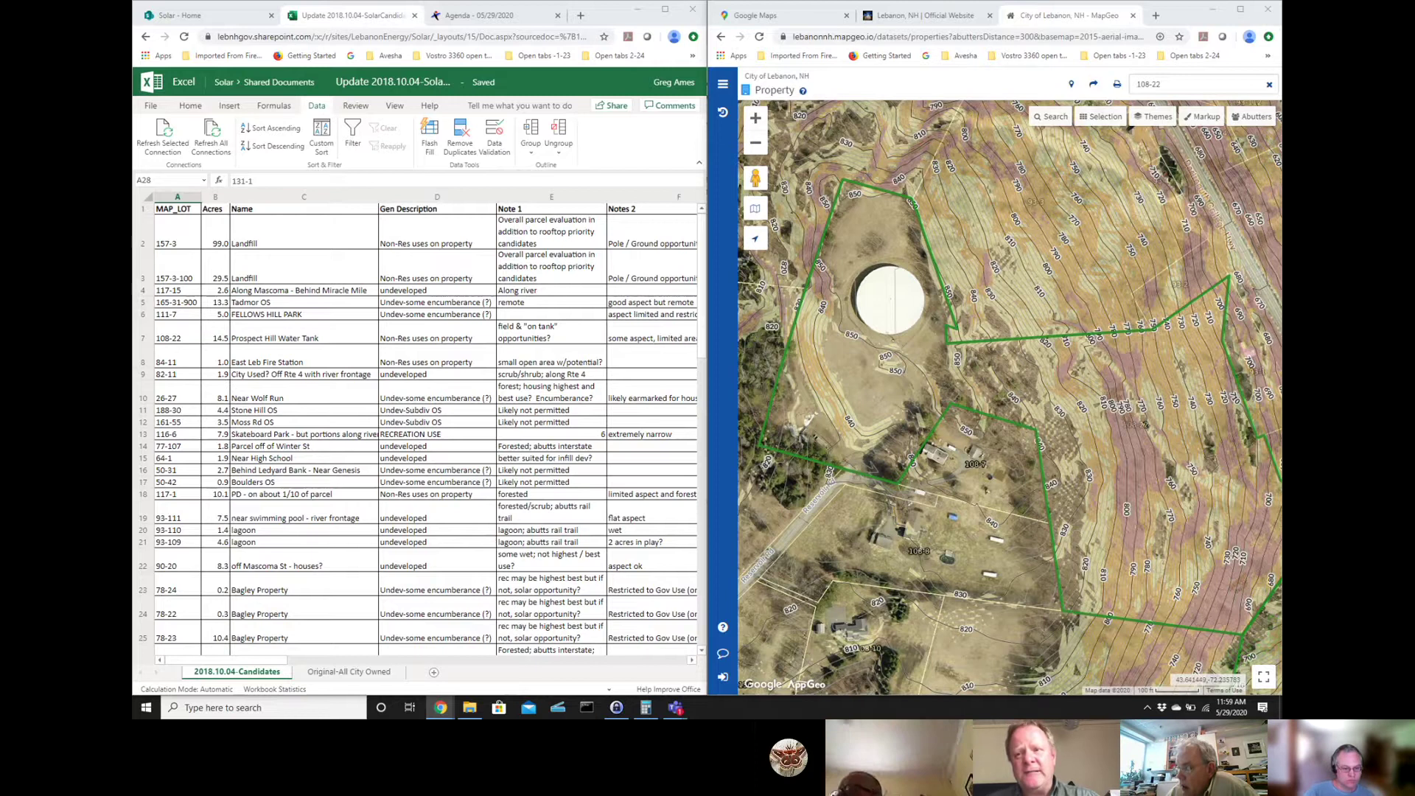
key(alt+Tab)
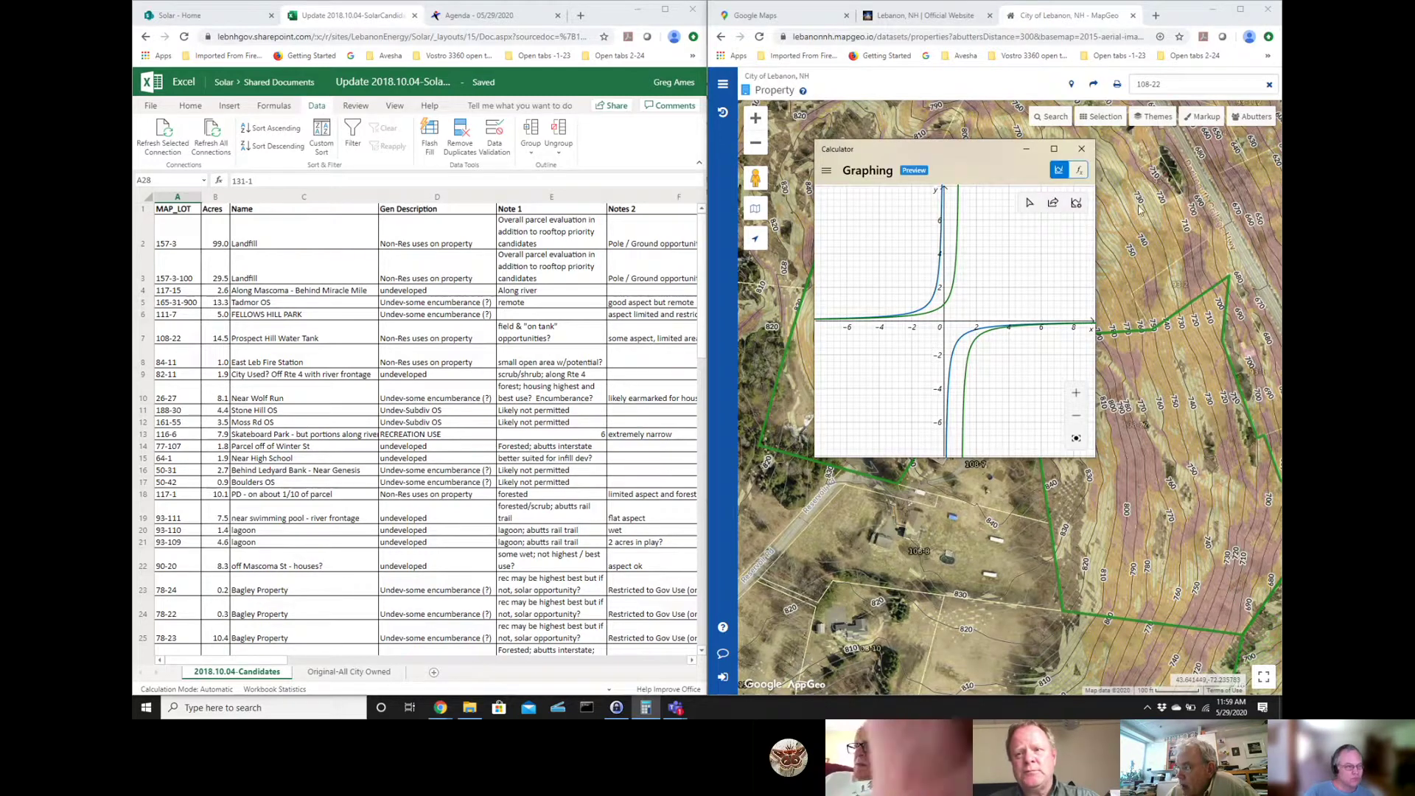
key(alt+Tab)
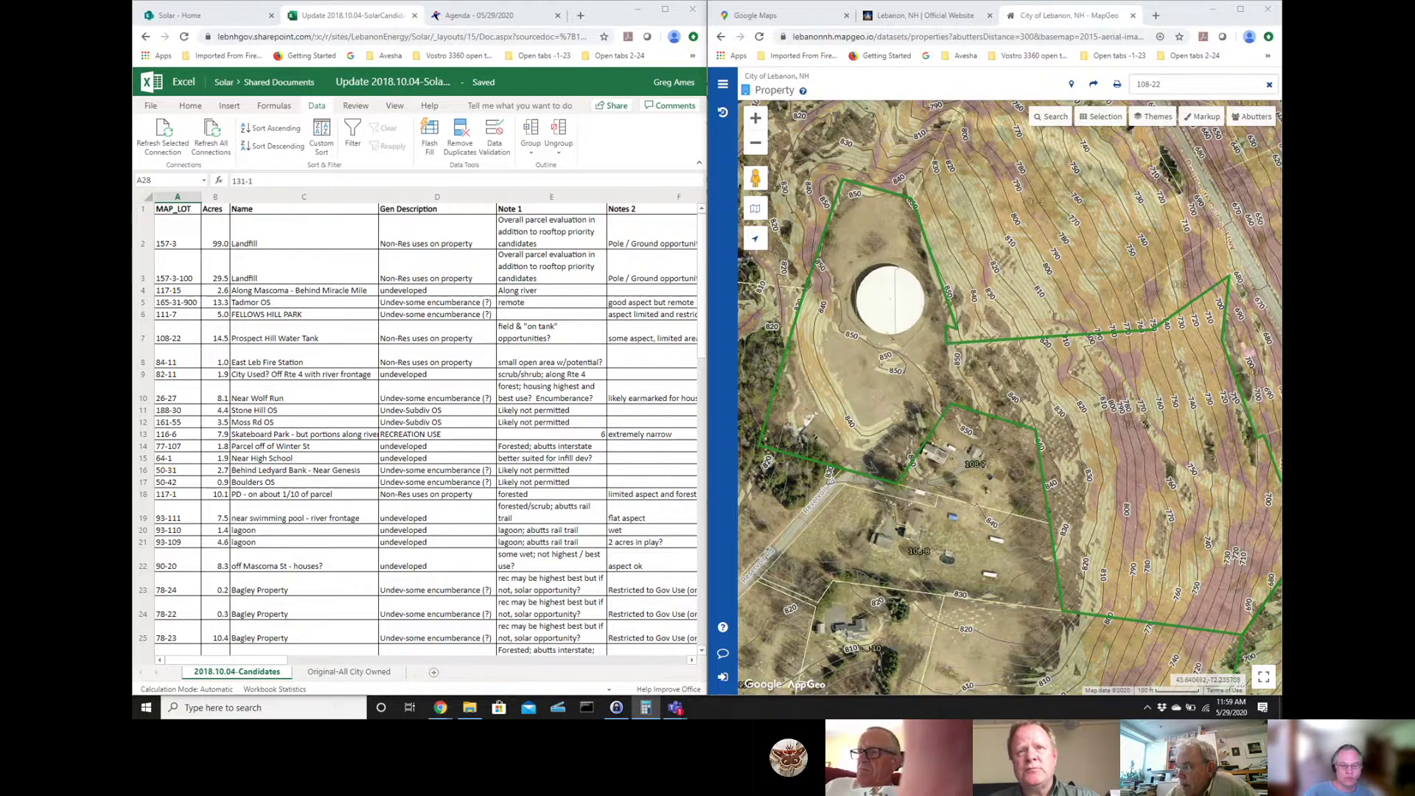